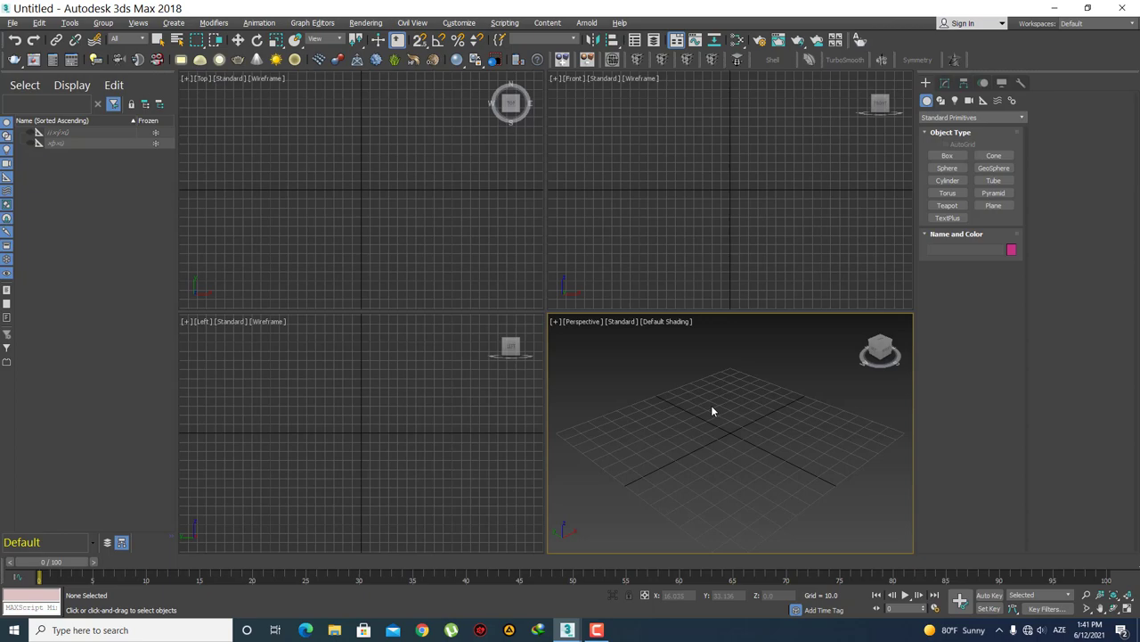
- Open the capital element reference image from the desktop in Photos, look it over, then close it
click(1054, 8)
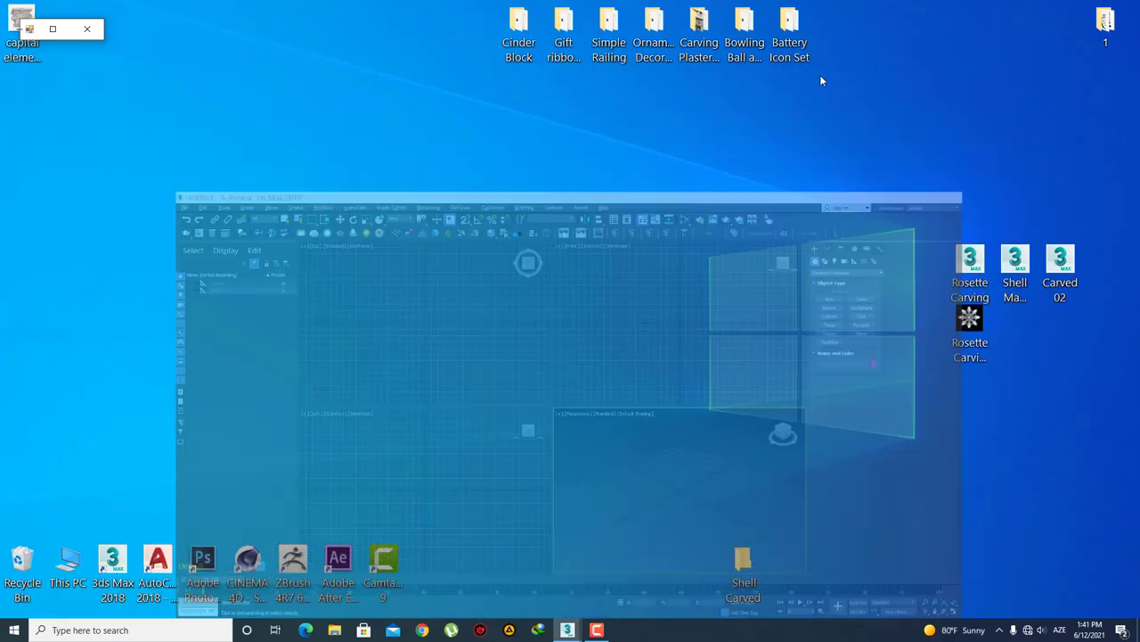
click(87, 28)
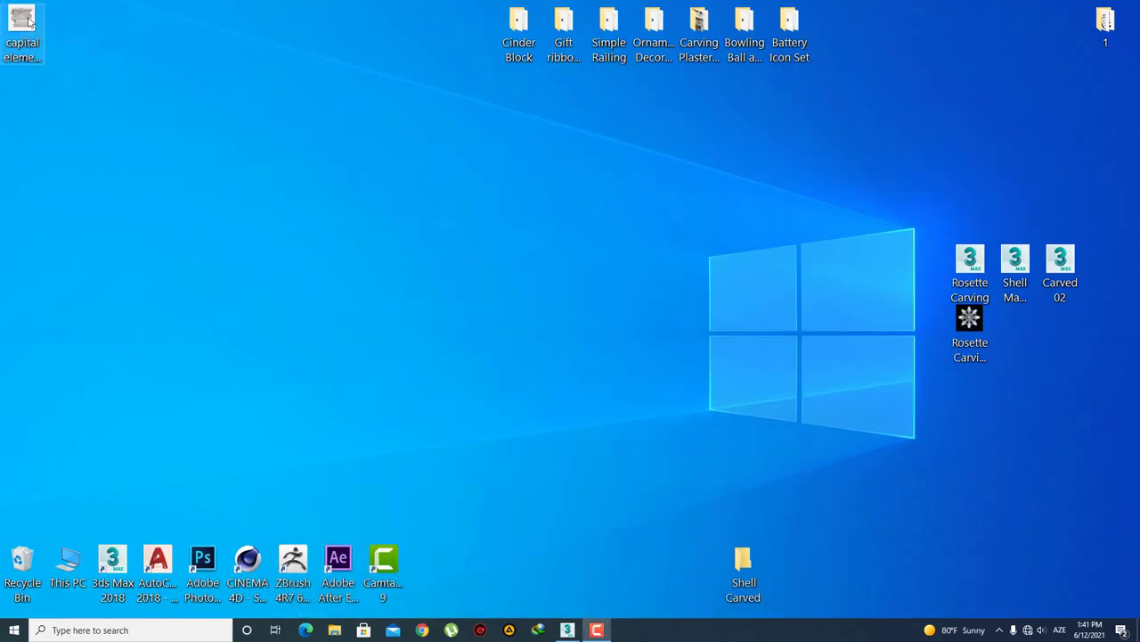
double_click(24, 21)
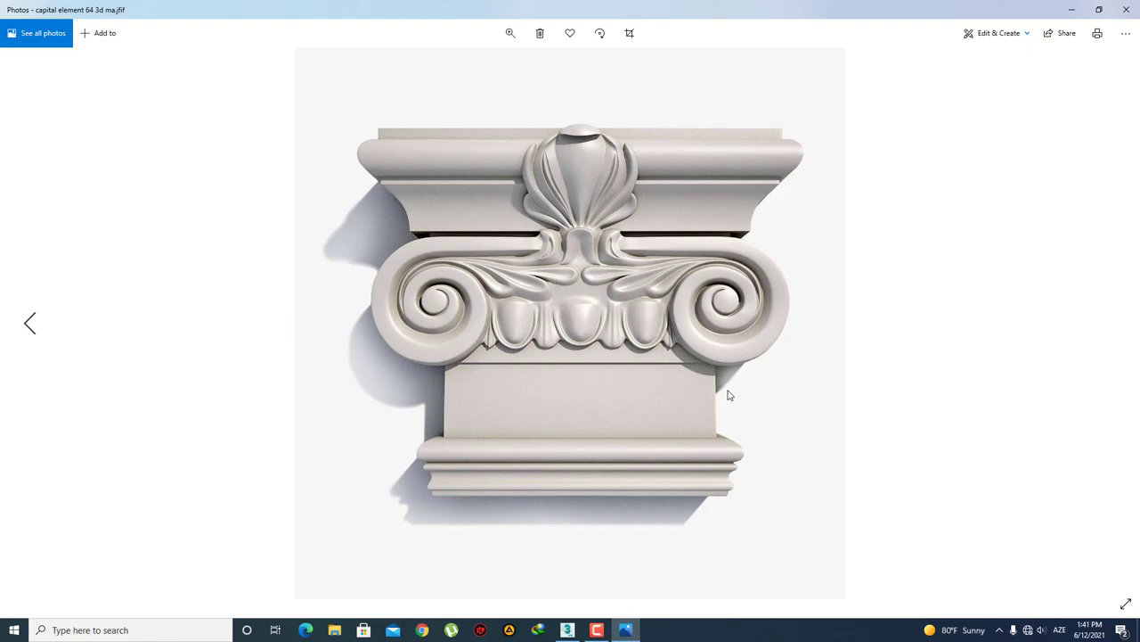
click(1126, 9)
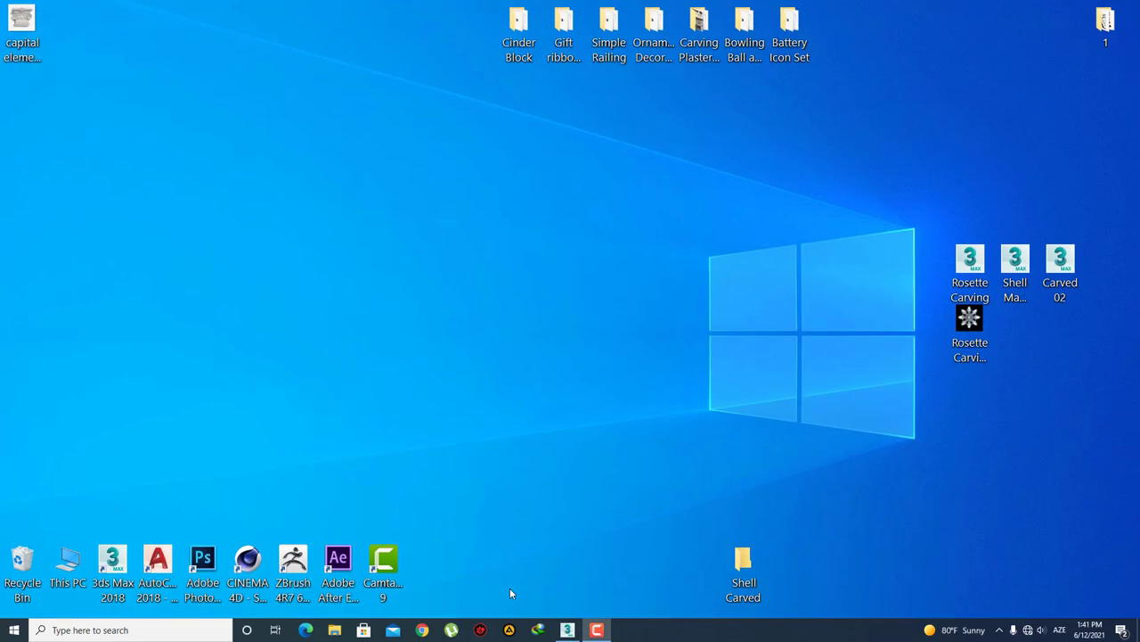
- Maximize the Front viewport with Alt+W and draw a plane in it
click(566, 630)
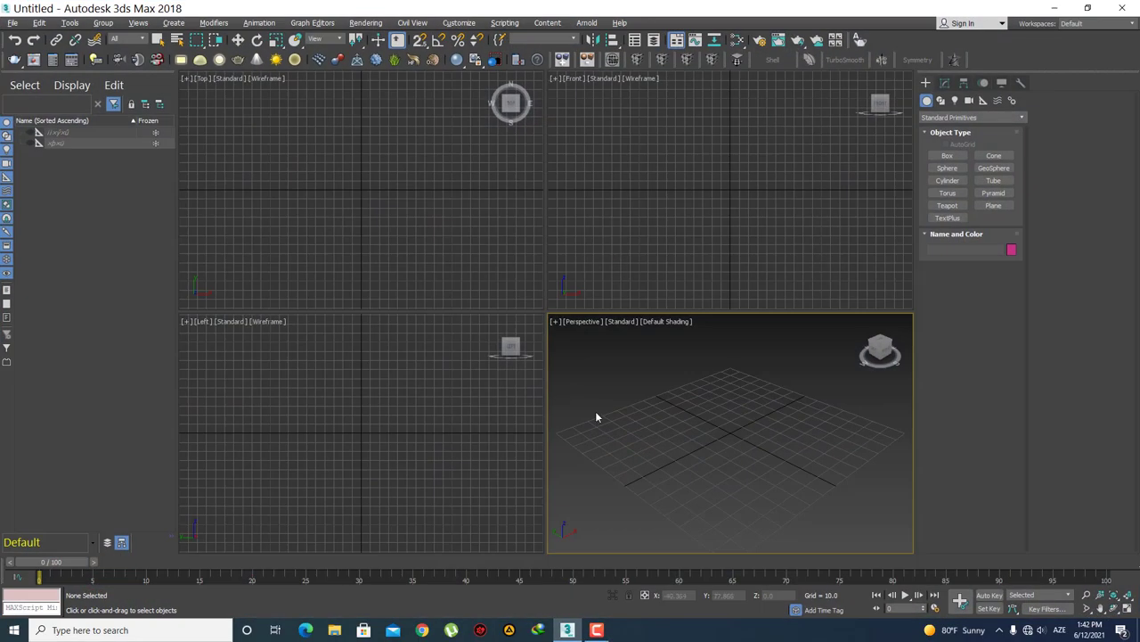
click(671, 166)
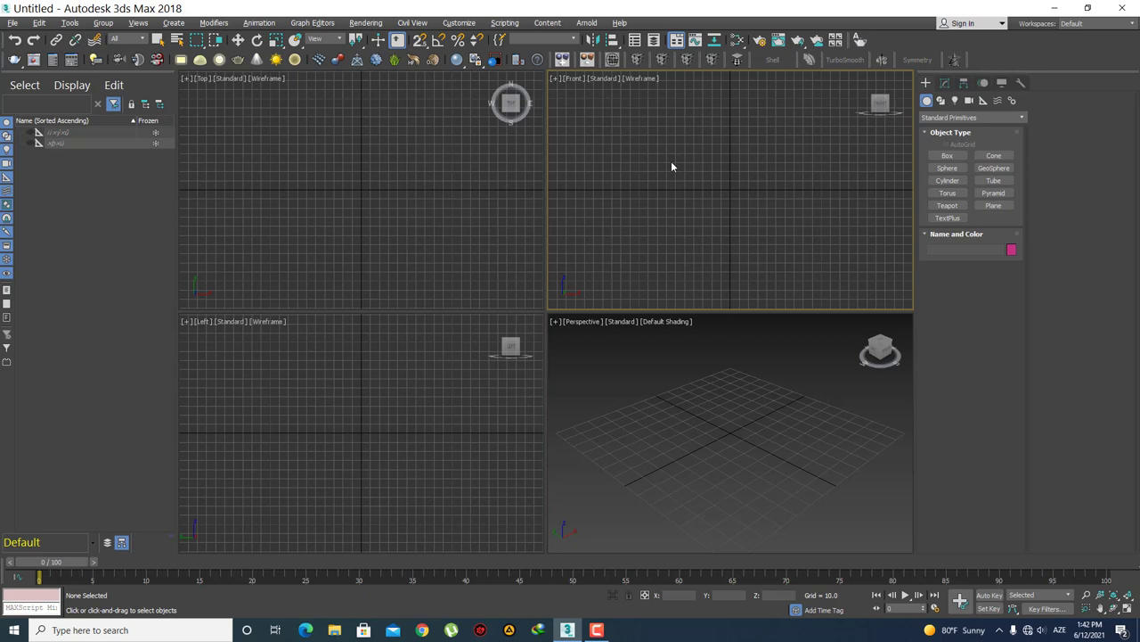
key(alt+w)
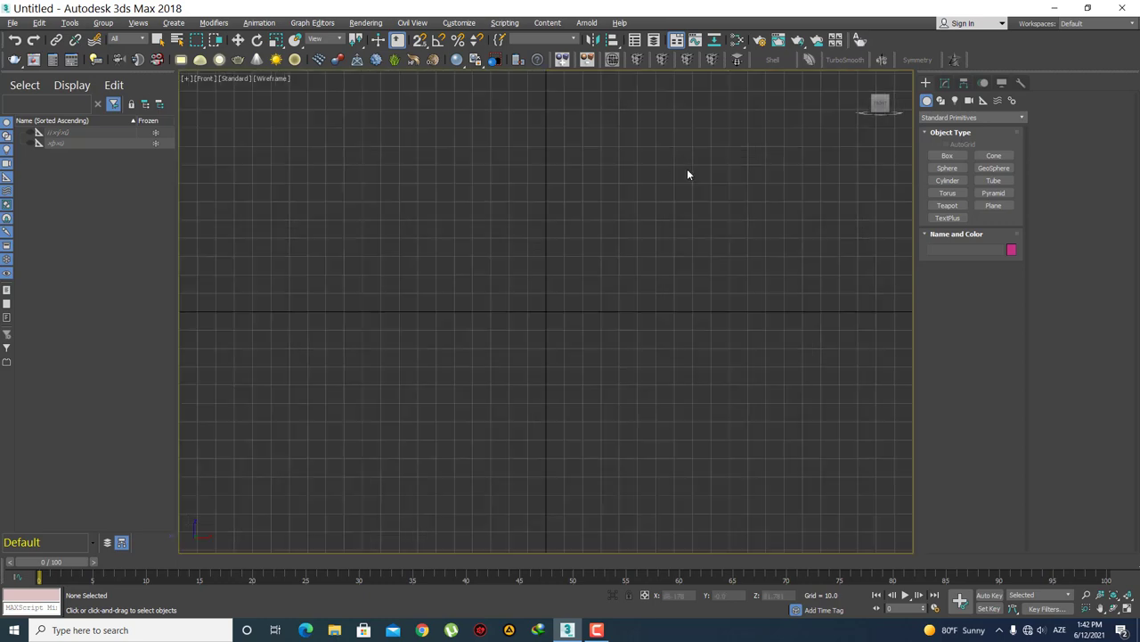
click(992, 205)
drag(376, 137, 727, 495)
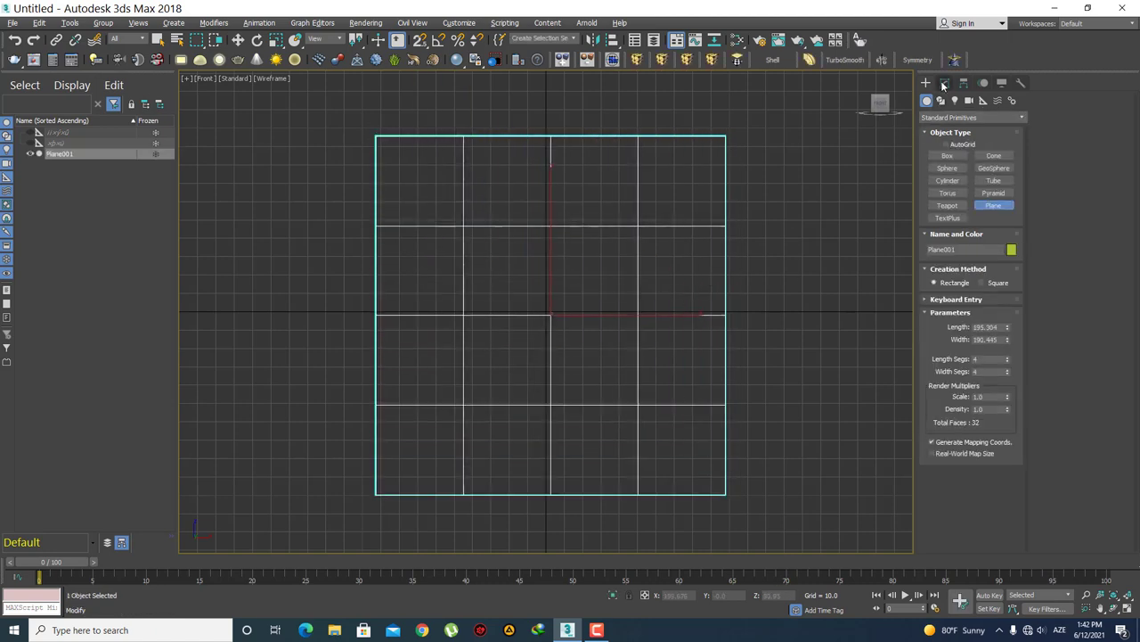
- Give the plane 1 length and 1 width segment, with Length and Width both 1200
click(945, 83)
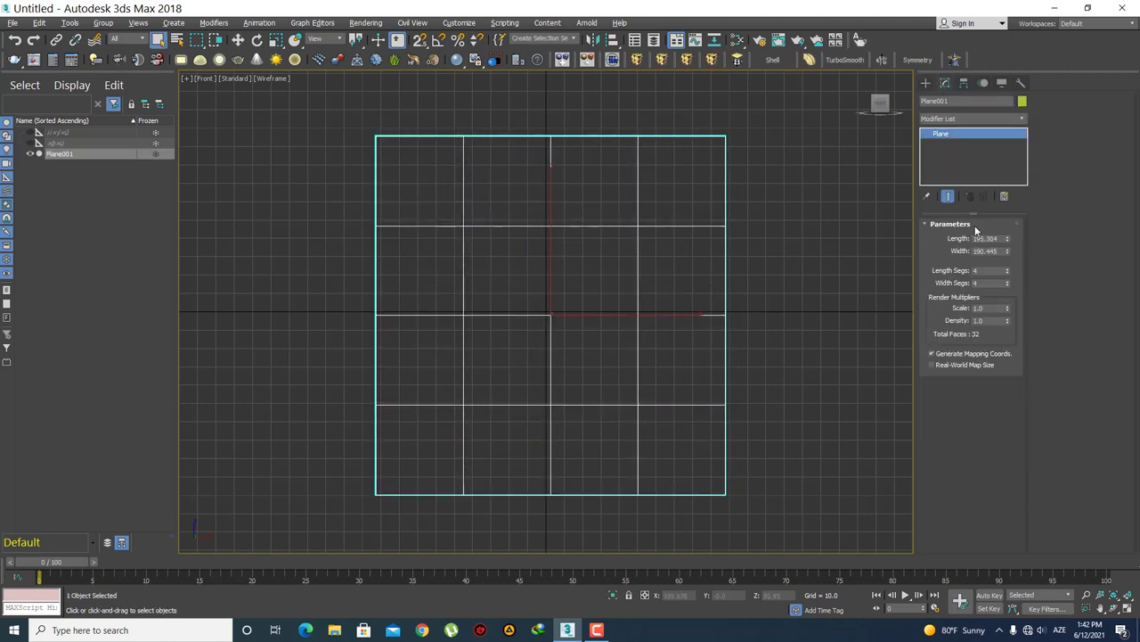
right_click(1008, 273)
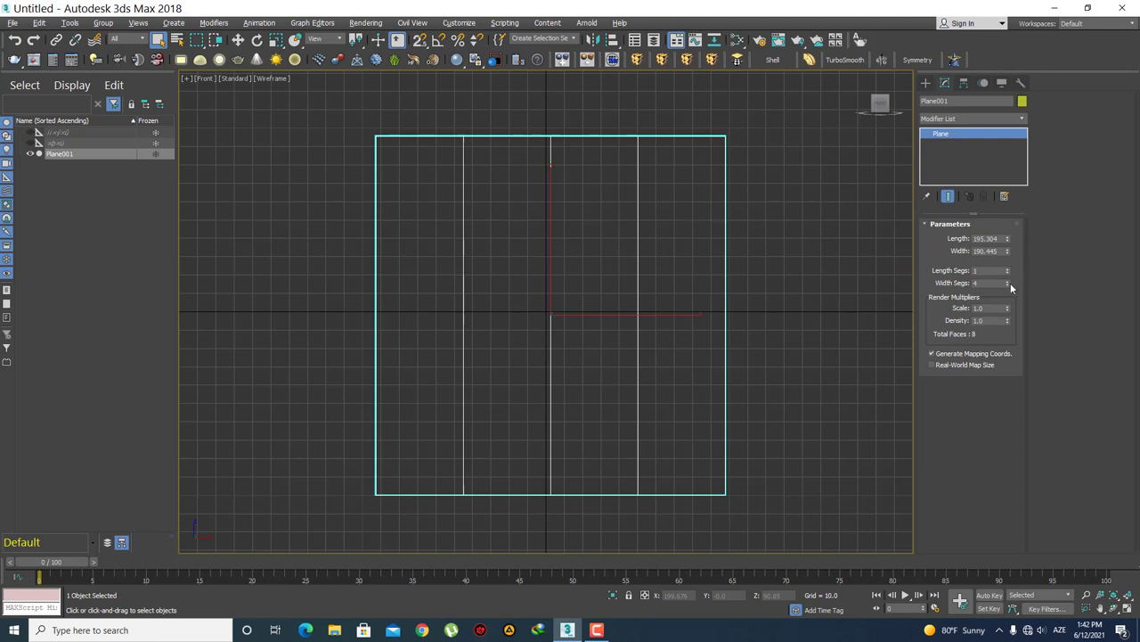
right_click(1007, 283)
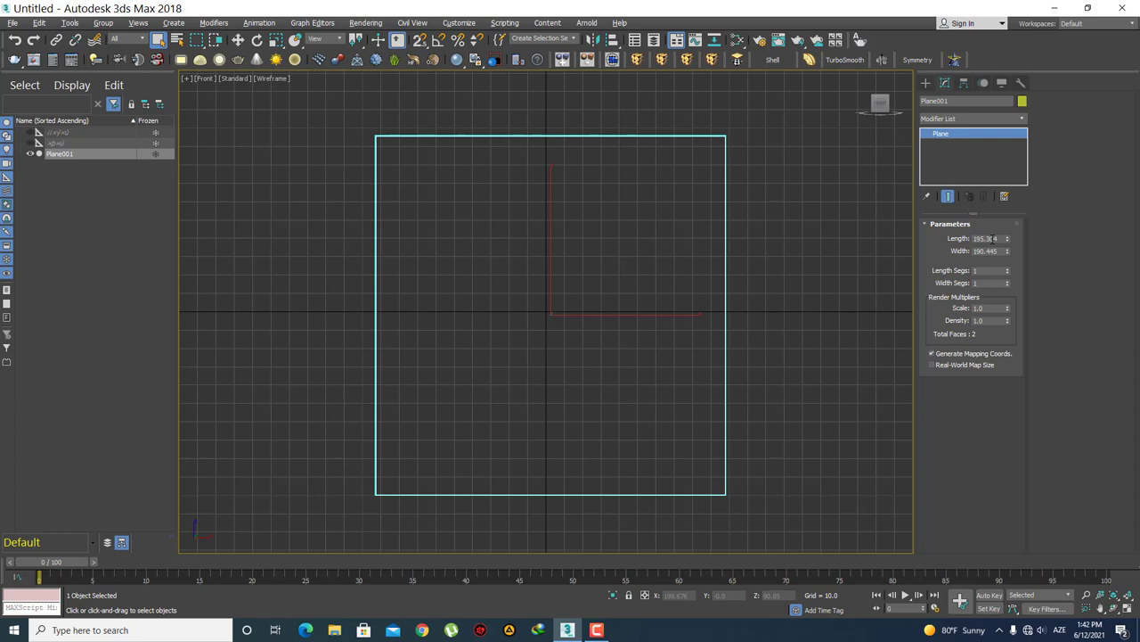
double_click(992, 239)
text(1200)
key(Return)
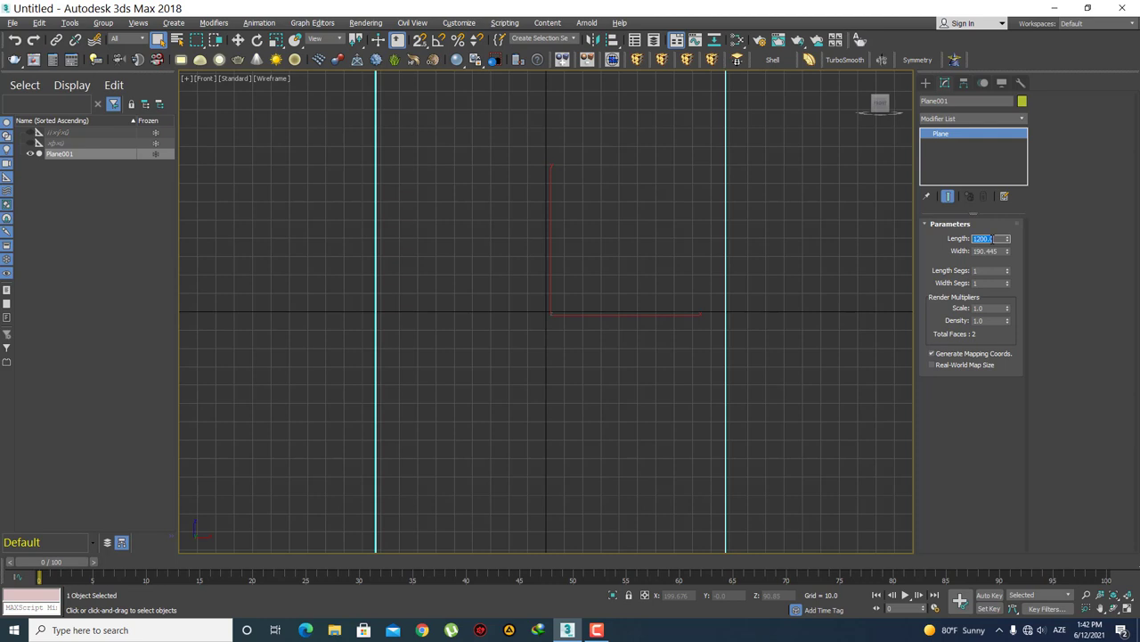
double_click(982, 252)
text(1200.0)
key(Return)
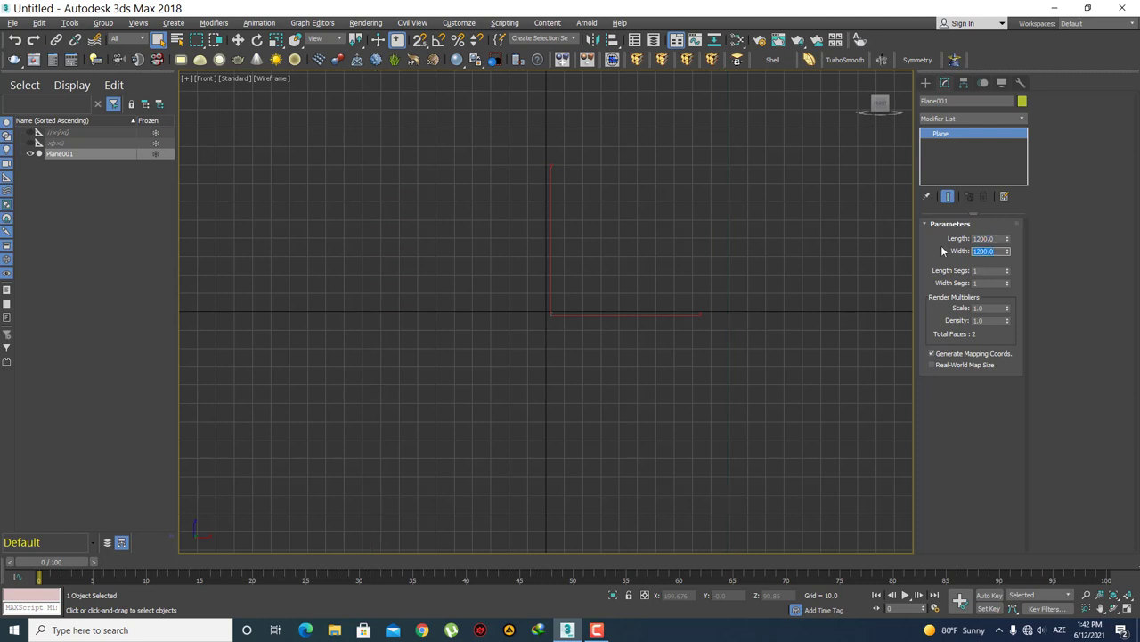
- Switch the Front view to shaded and zoom extents so the plane fills the view
key(z)
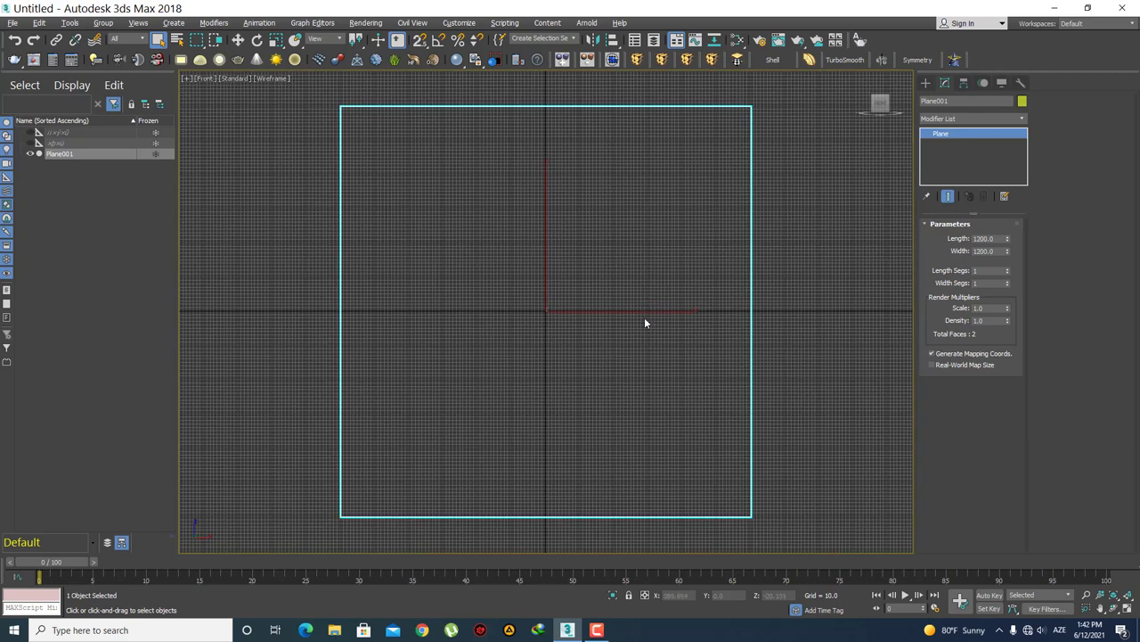
key(F3)
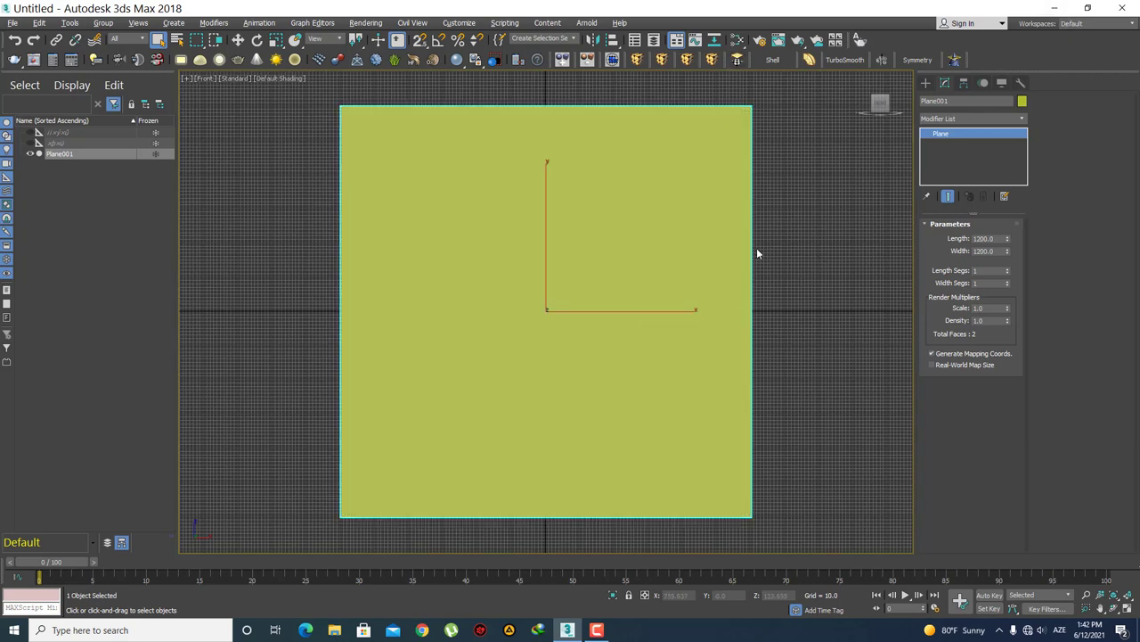
scroll(618, 285, up, 5)
mouse_move(772, 300)
middle_down()
mouse_move(819, 270)
mouse_move(972, 326)
middle_up()
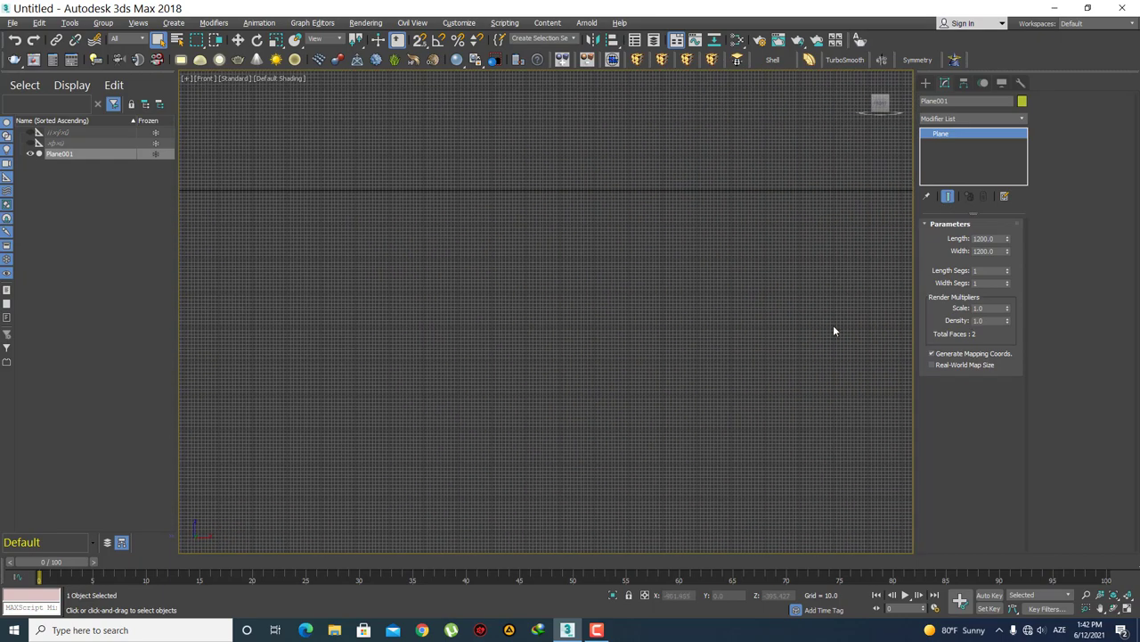
key(z)
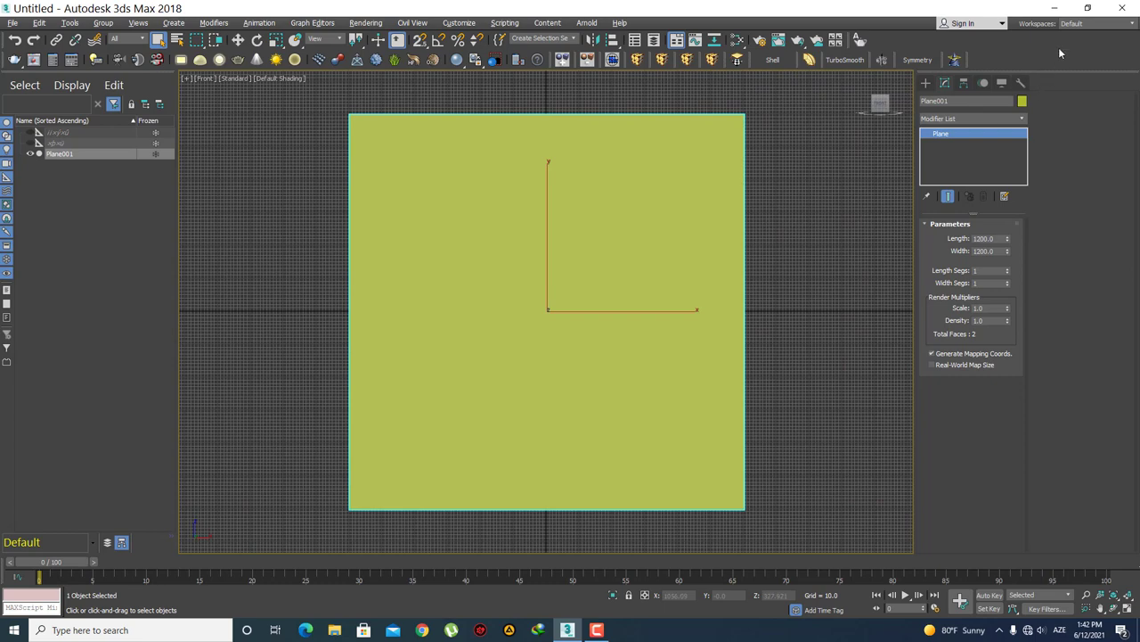
- Restore the 3ds Max window to a smaller size so the desktop image file is reachable
click(1087, 9)
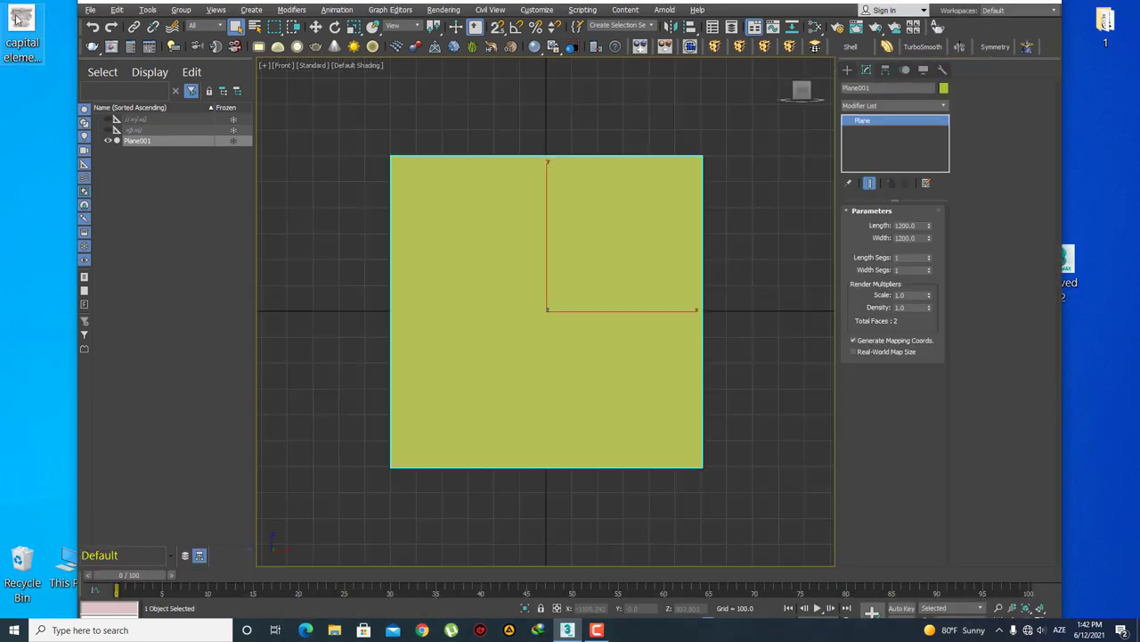
drag(16, 19, 520, 290)
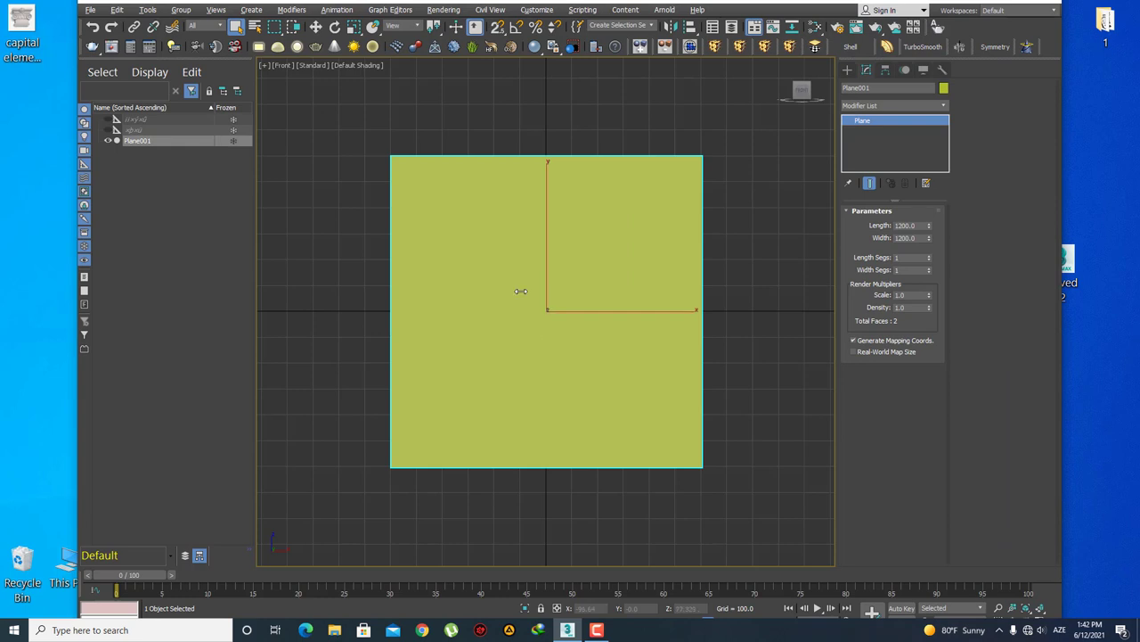
middle_drag(561, 325, 596, 344)
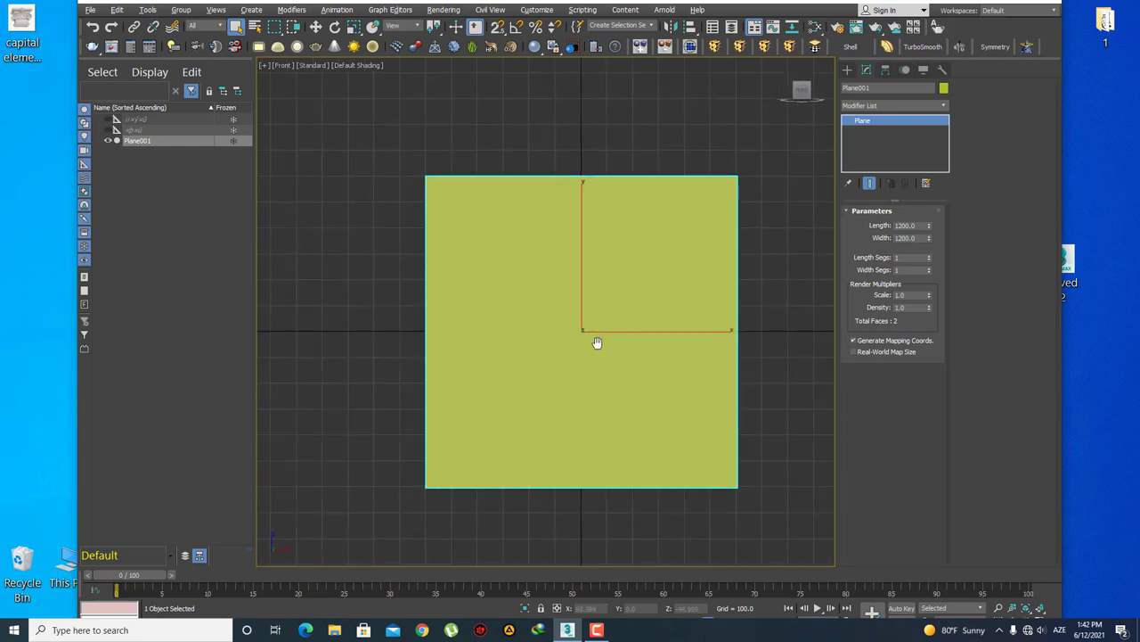
- Check the capital element 64 3d ma.jfif file properties, then open the image in Photos
click(20, 21)
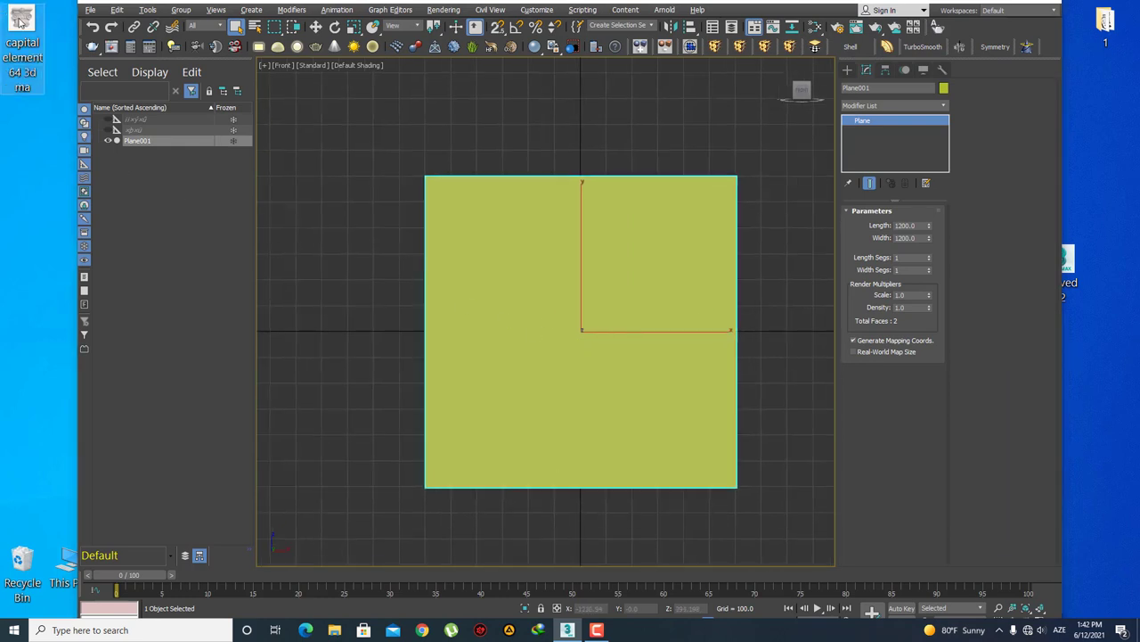
right_click(20, 21)
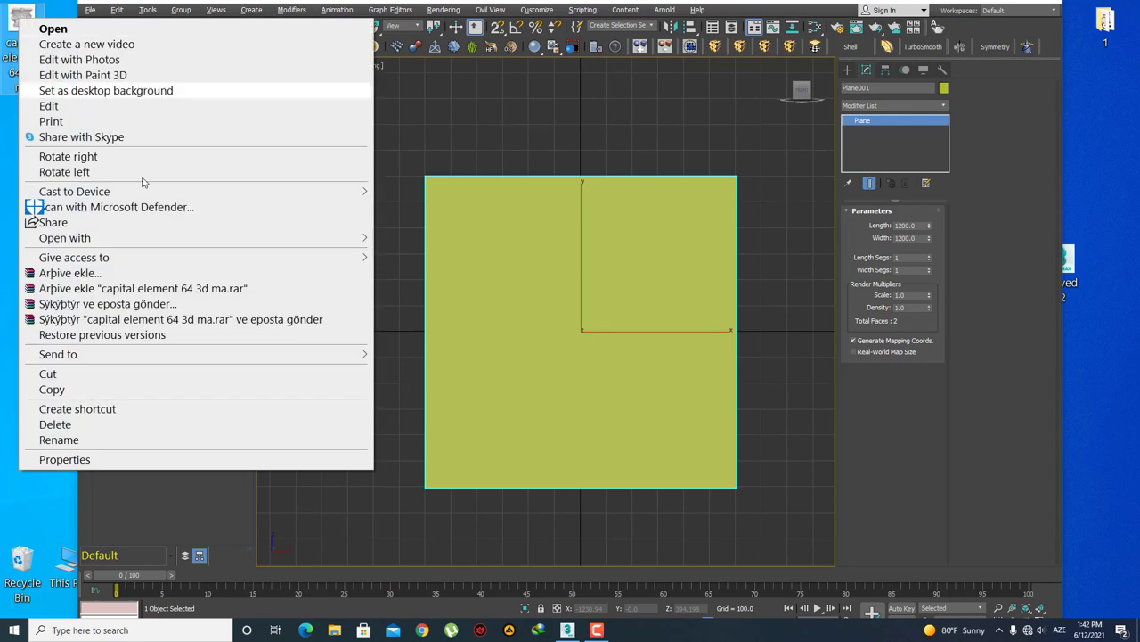
click(112, 462)
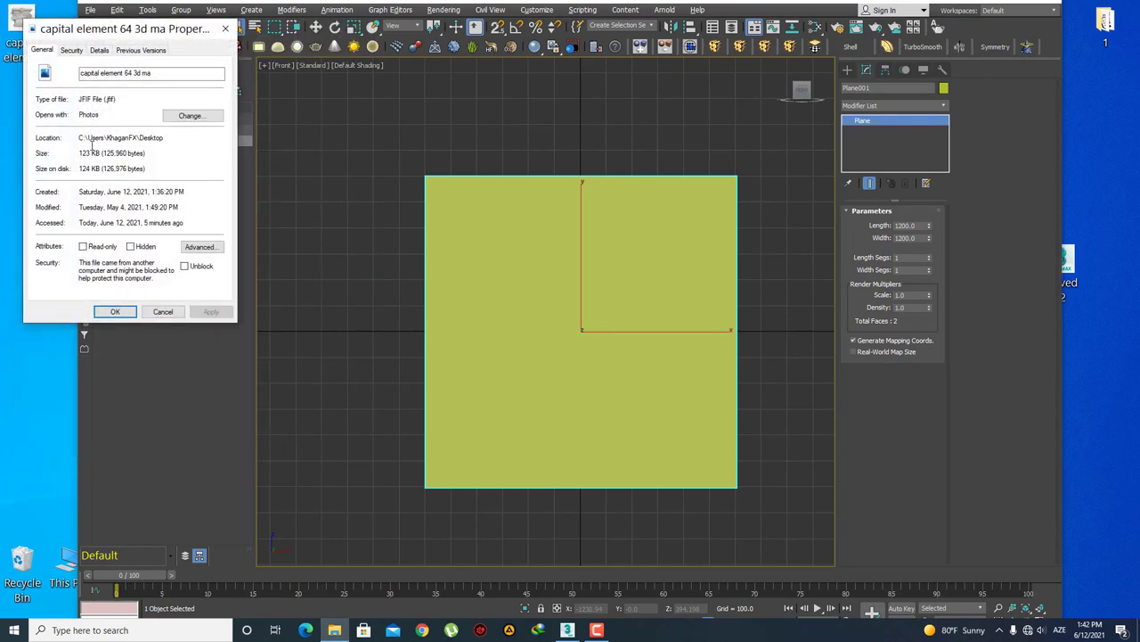
click(226, 28)
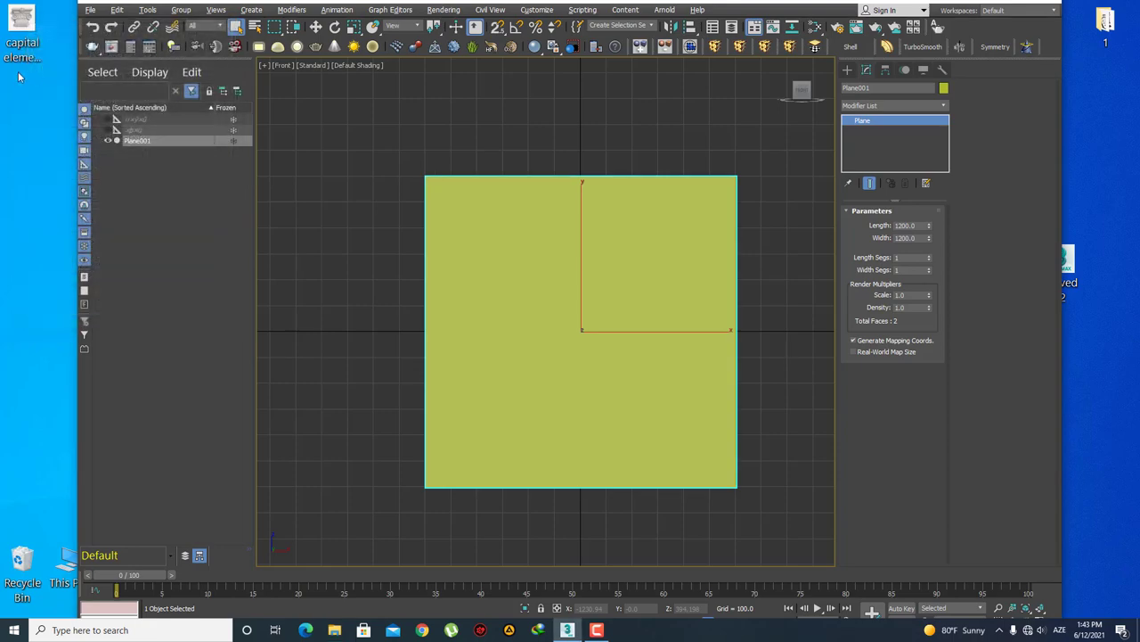
double_click(25, 27)
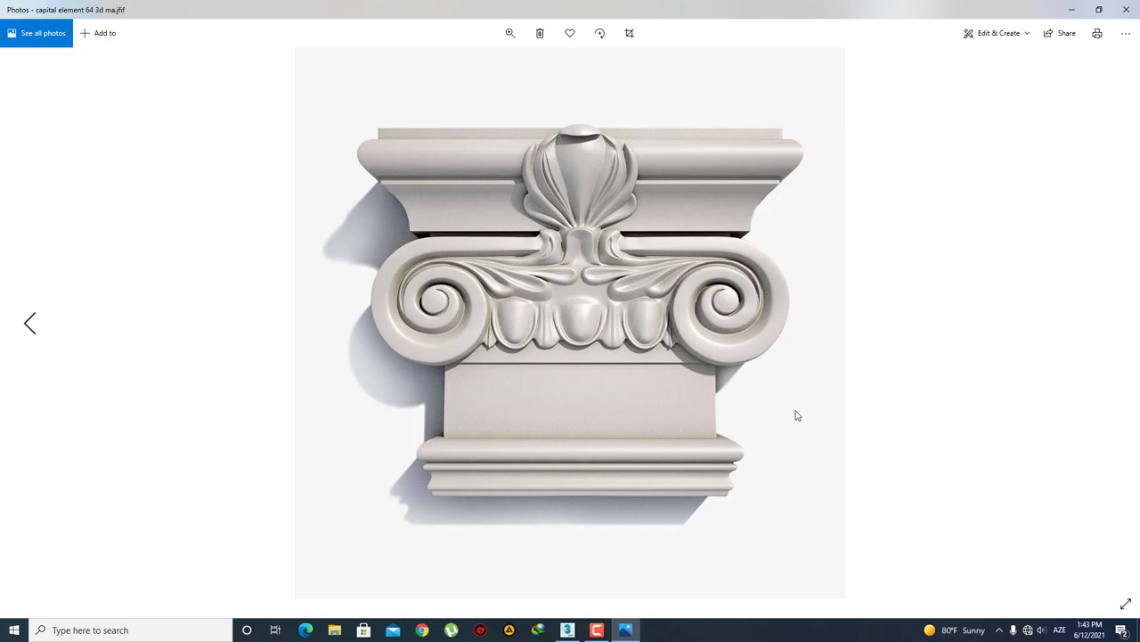
- Capture the capital image region with Lightshot and save it to the Desktop as Calon.jpg
key(Print)
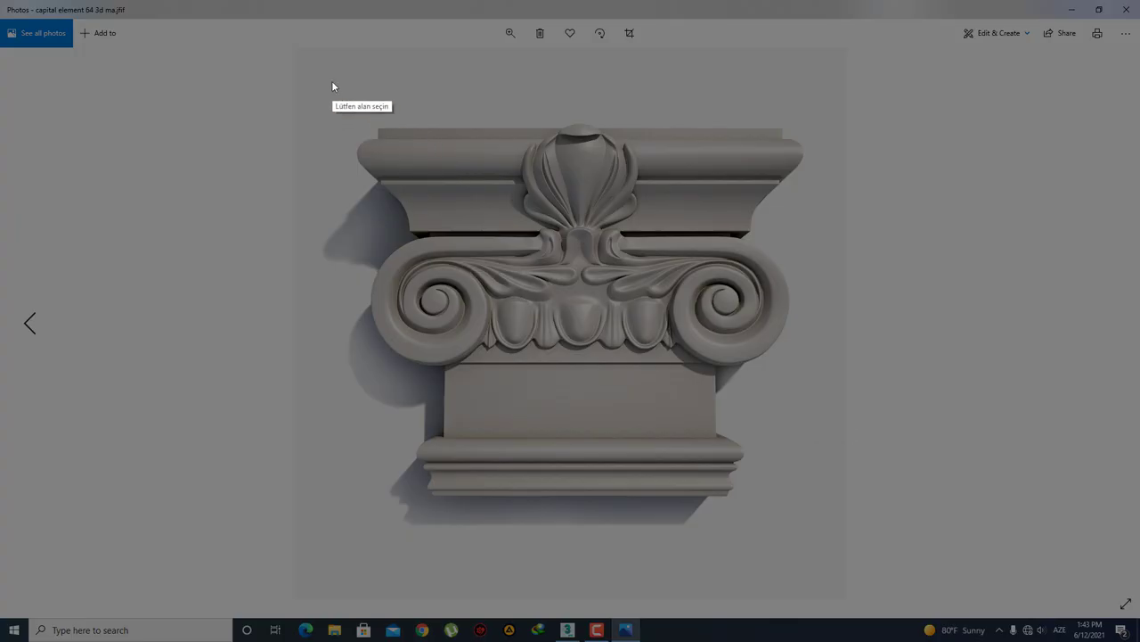
mouse_move(336, 98)
mouse_down()
mouse_move(818, 496)
mouse_move(819, 542)
mouse_move(819, 529)
mouse_up()
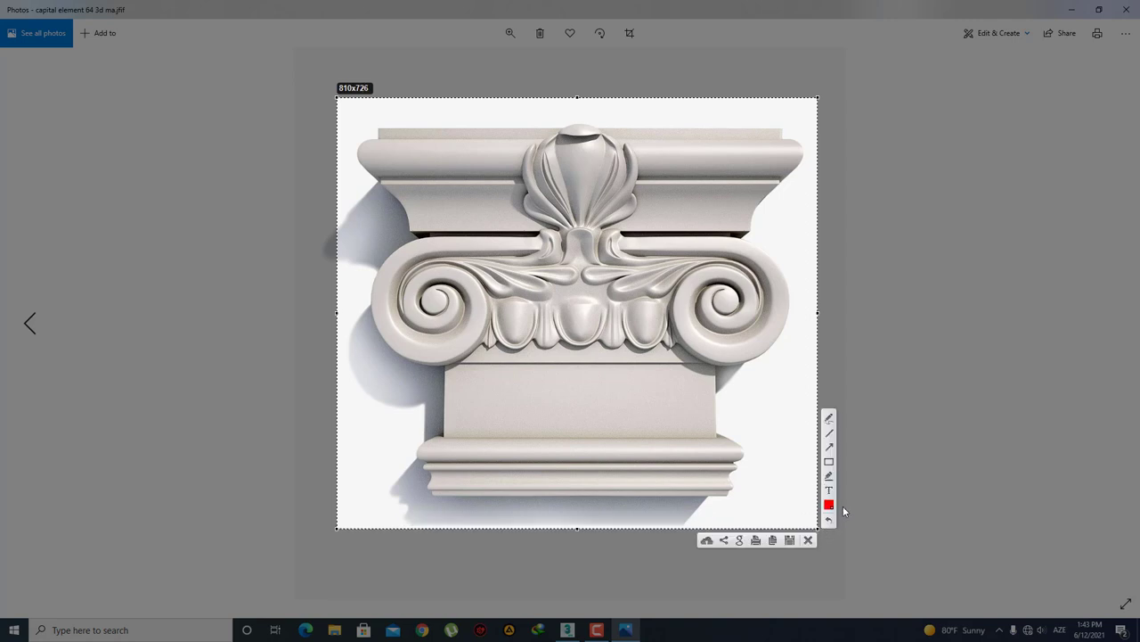
click(789, 540)
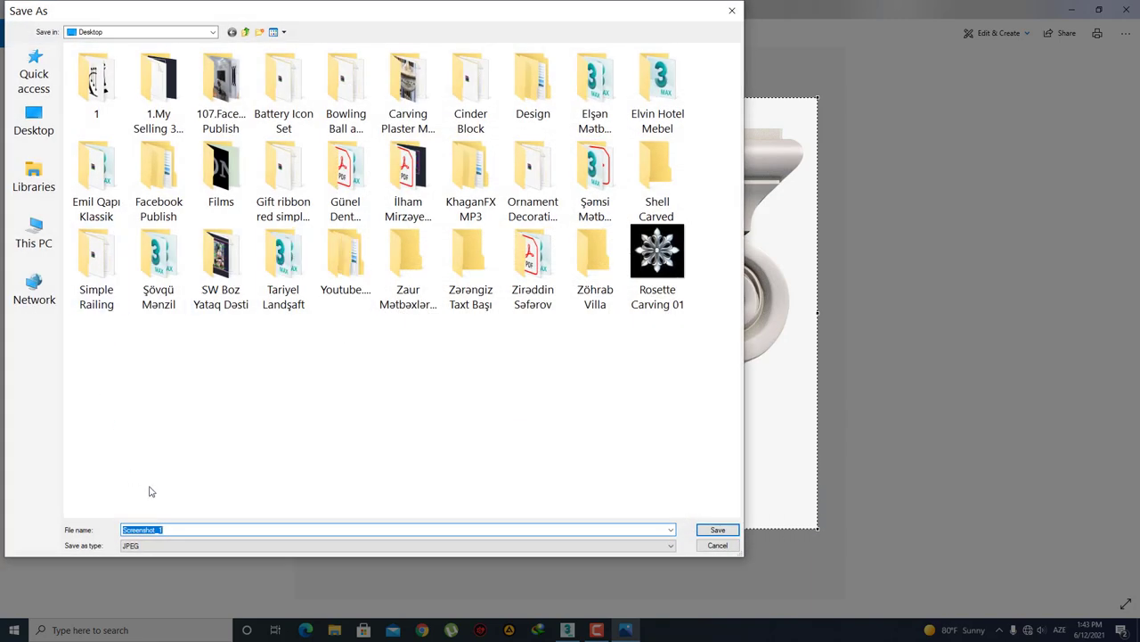
click(34, 120)
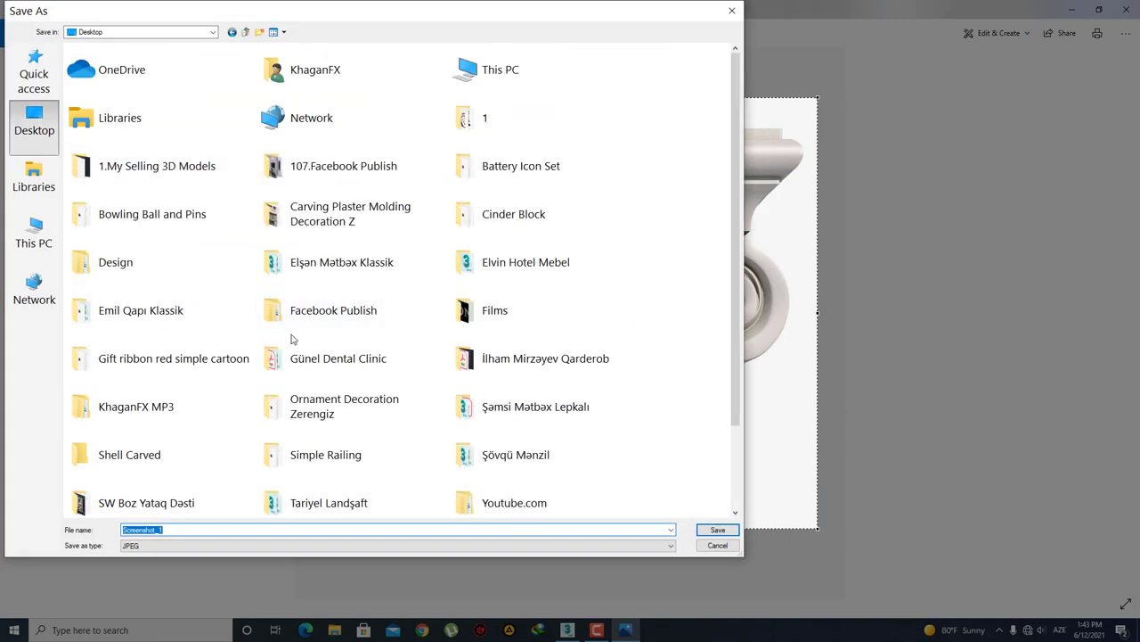
text(Calon)
key(Return)
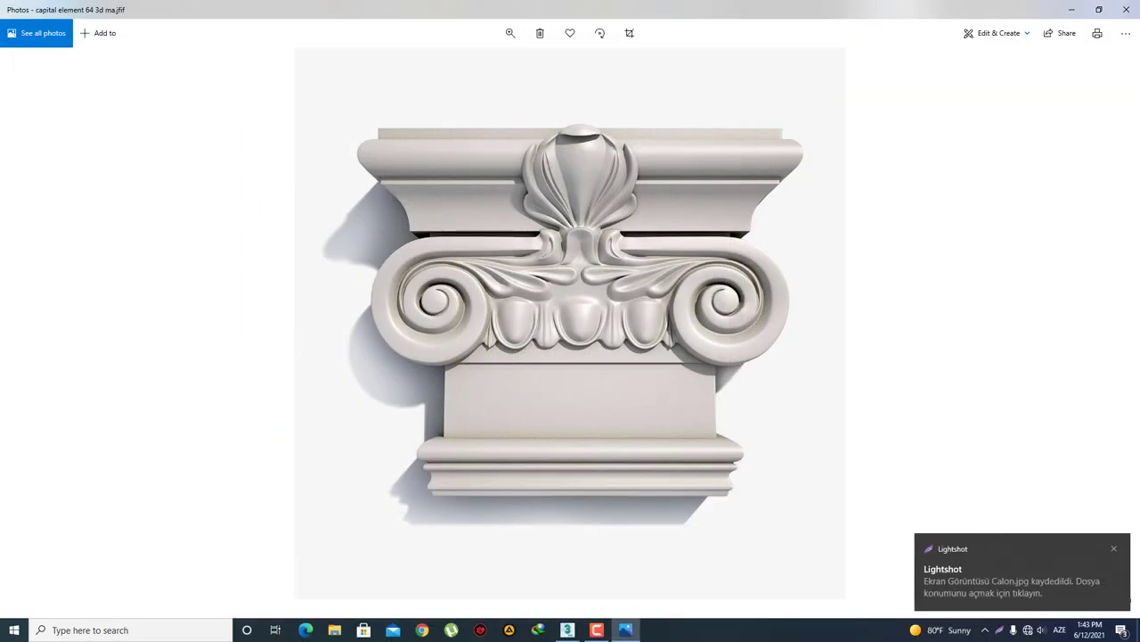
- Drop Calon.jpg onto the plane as its texture and glance at the capital element file's properties
click(1115, 7)
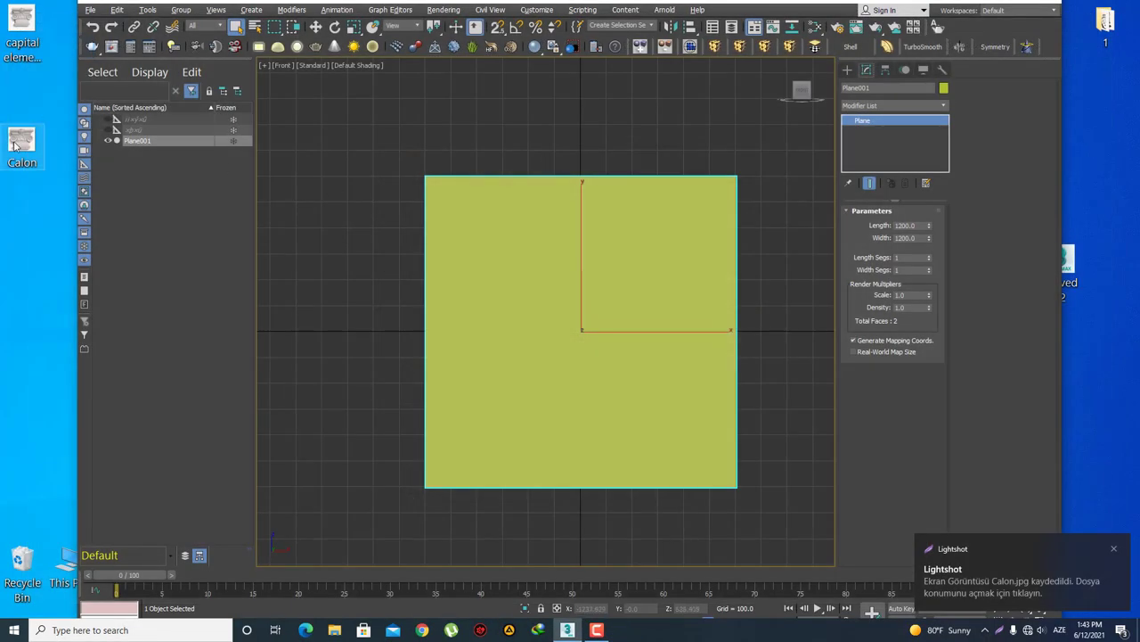
mouse_move(18, 141)
mouse_down()
mouse_move(483, 326)
mouse_move(645, 336)
mouse_up()
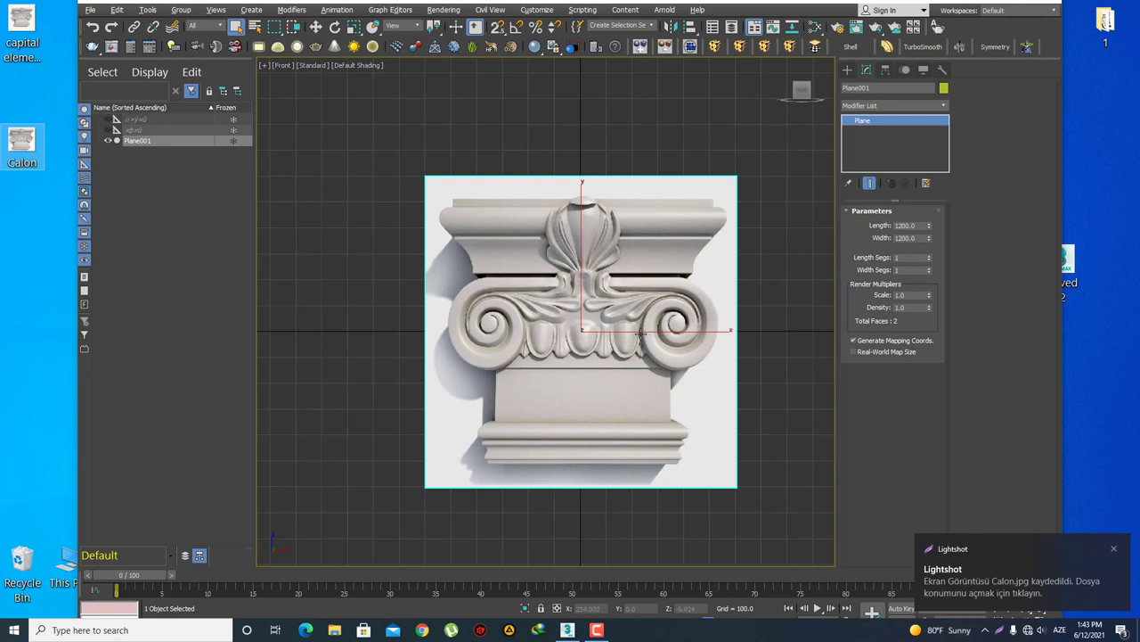
click(29, 27)
right_click(29, 27)
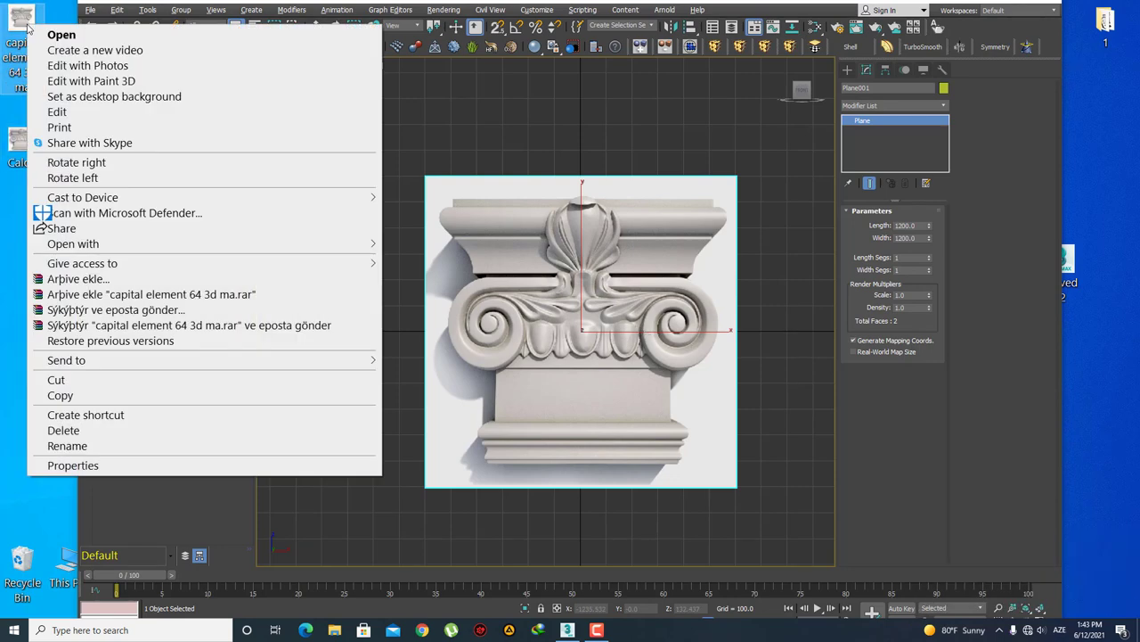
click(92, 472)
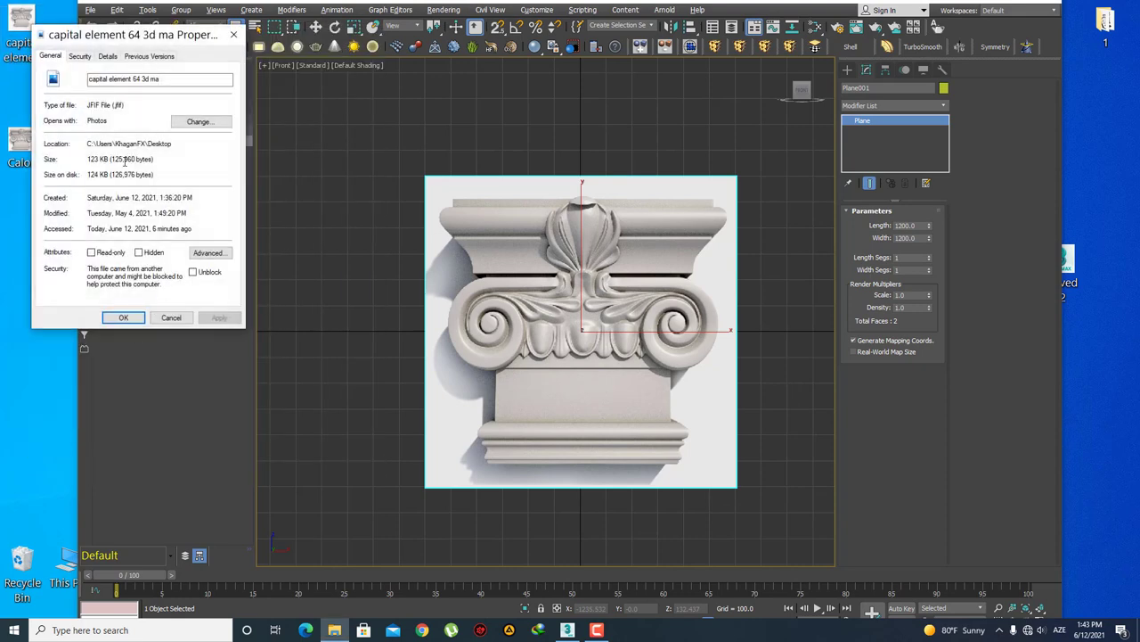
click(233, 34)
- Read Calon.jpg's dimensions of 810 × 726 pixels in its Properties Details tab
right_click(14, 138)
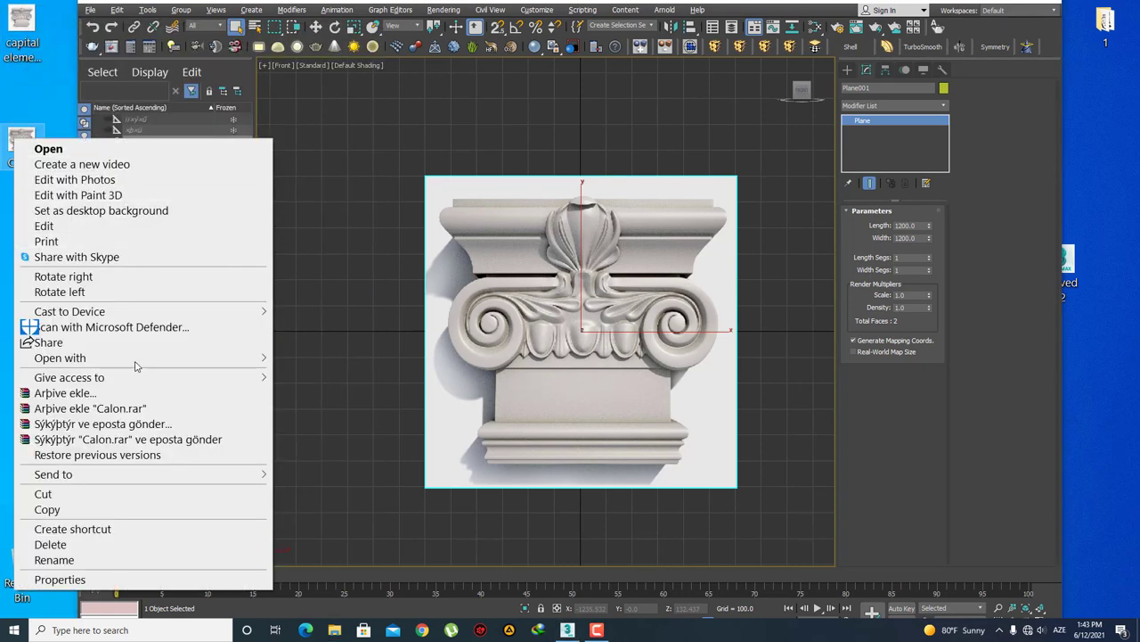
click(114, 577)
click(94, 171)
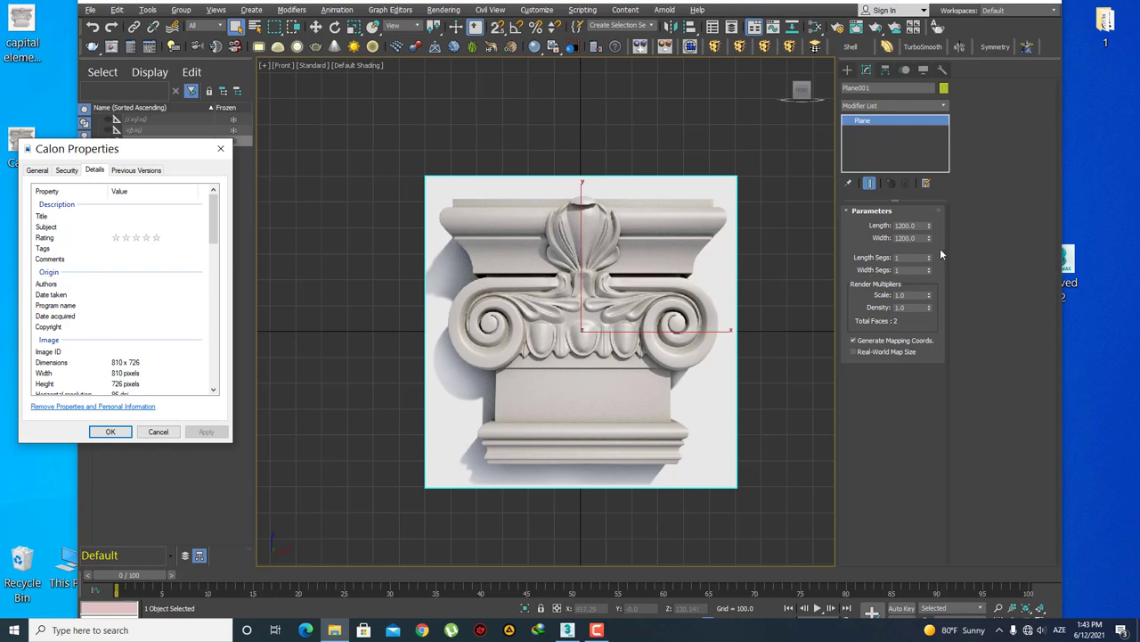
click(907, 226)
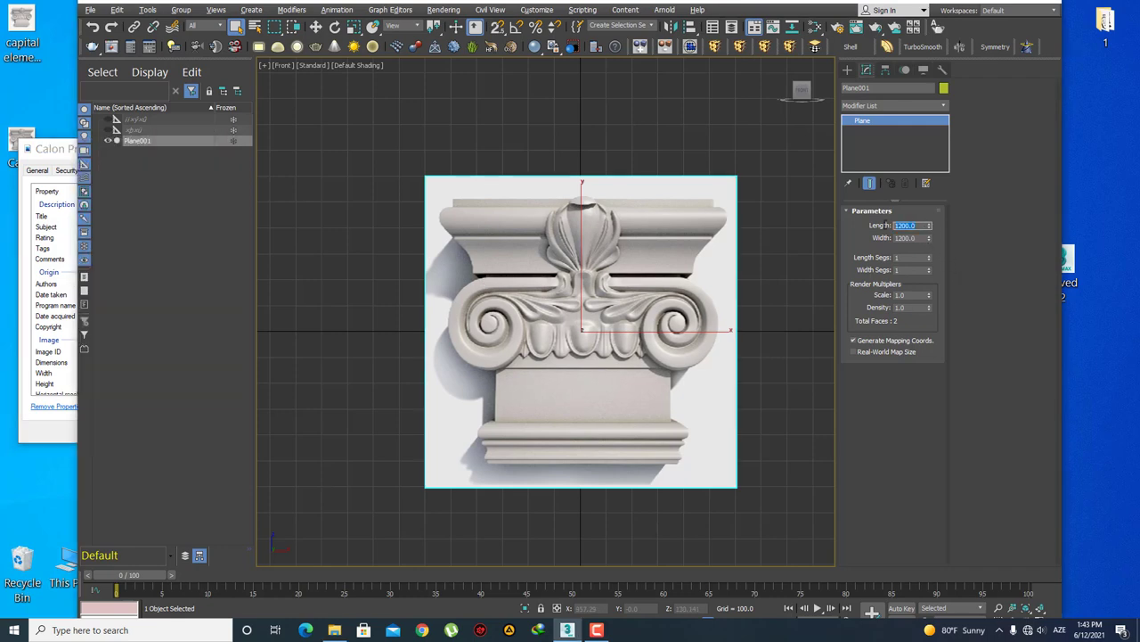
- Zoom and pan the Front view around the capital, then close the Calon properties window
scroll(598, 366, up, 3)
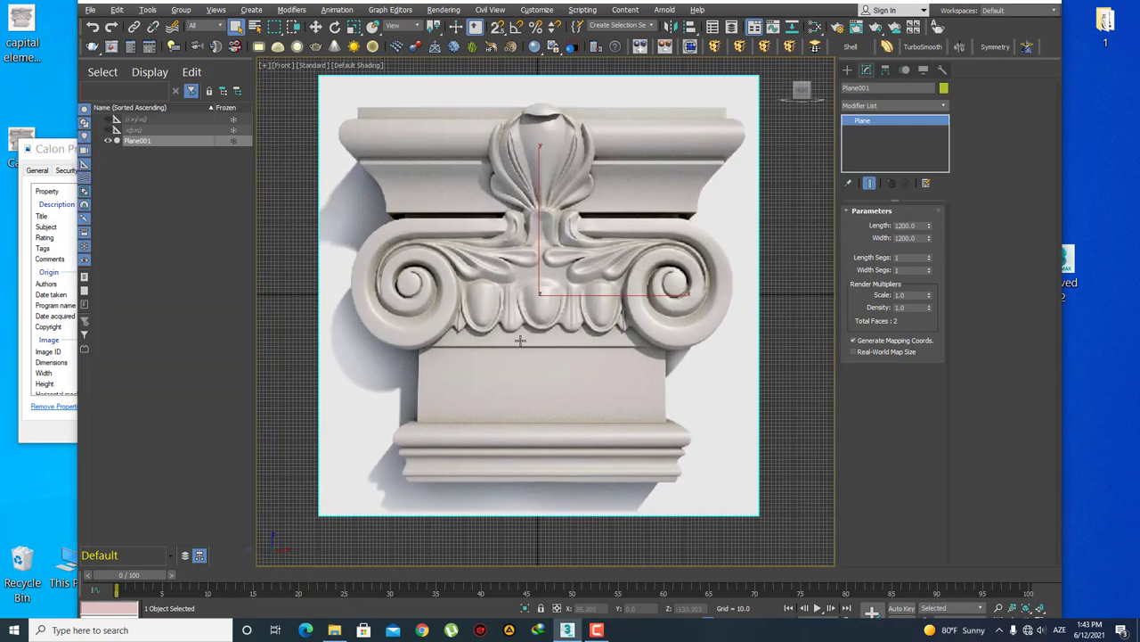
scroll(381, 318, up, 2)
scroll(376, 321, up, 3)
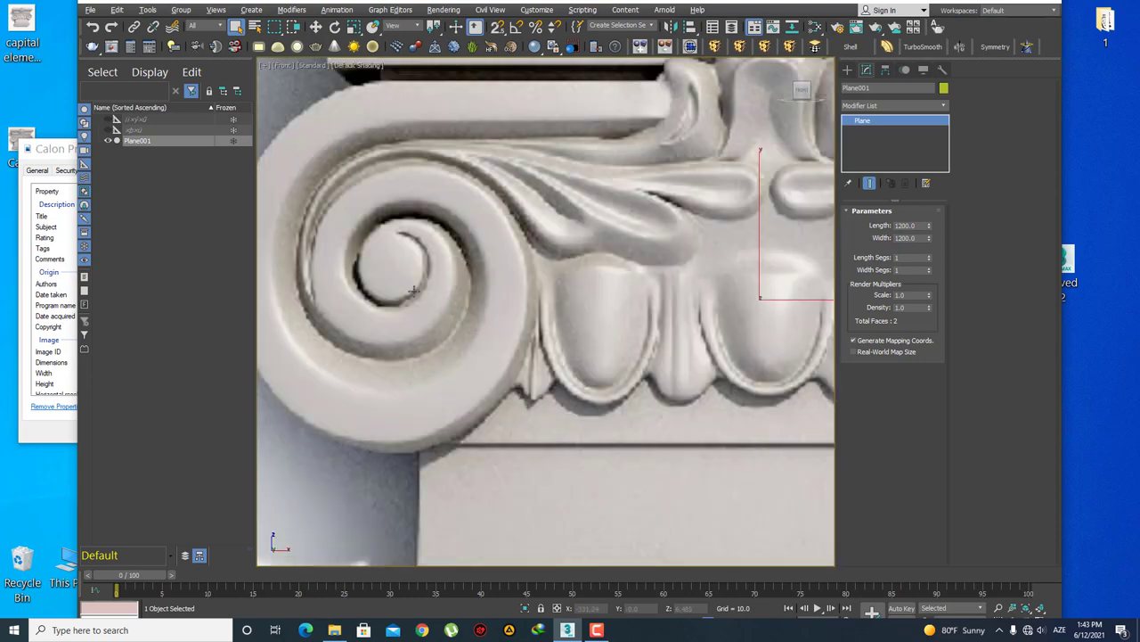
scroll(371, 325, down, 3)
scroll(370, 325, down, 4)
scroll(499, 328, down, 2)
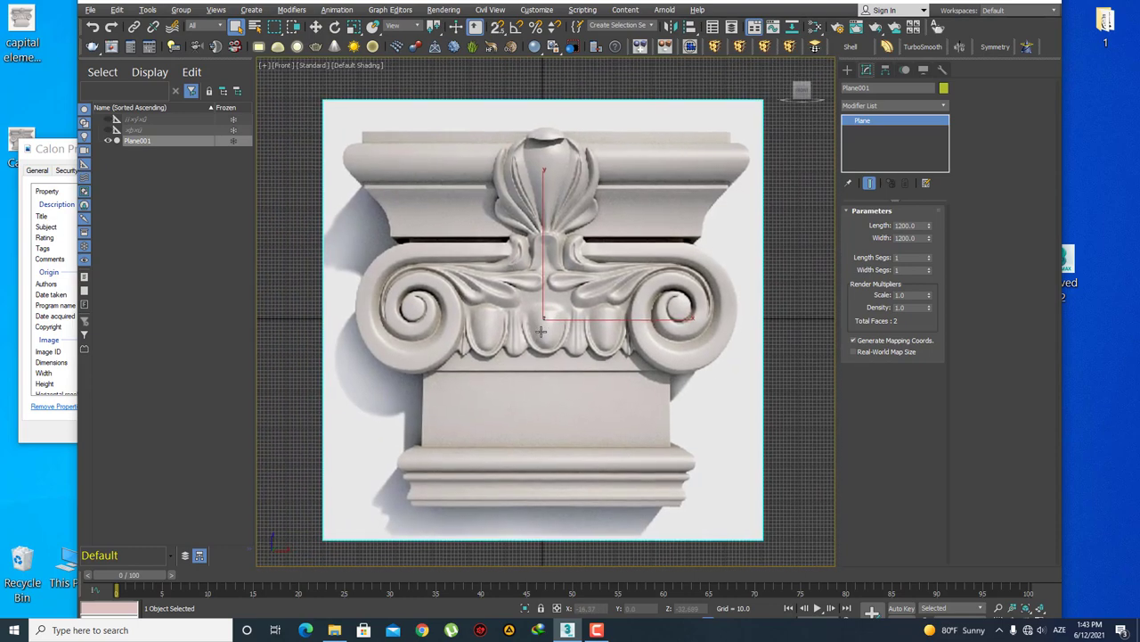
middle_drag(561, 368, 585, 369)
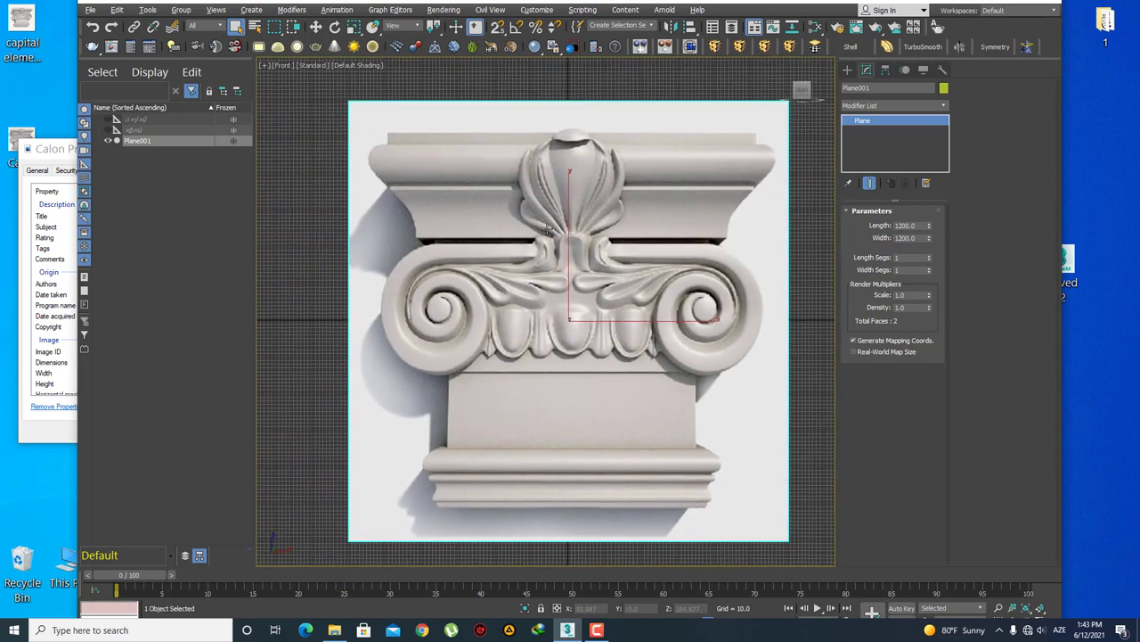
middle_drag(648, 446, 642, 428)
middle_drag(618, 380, 597, 377)
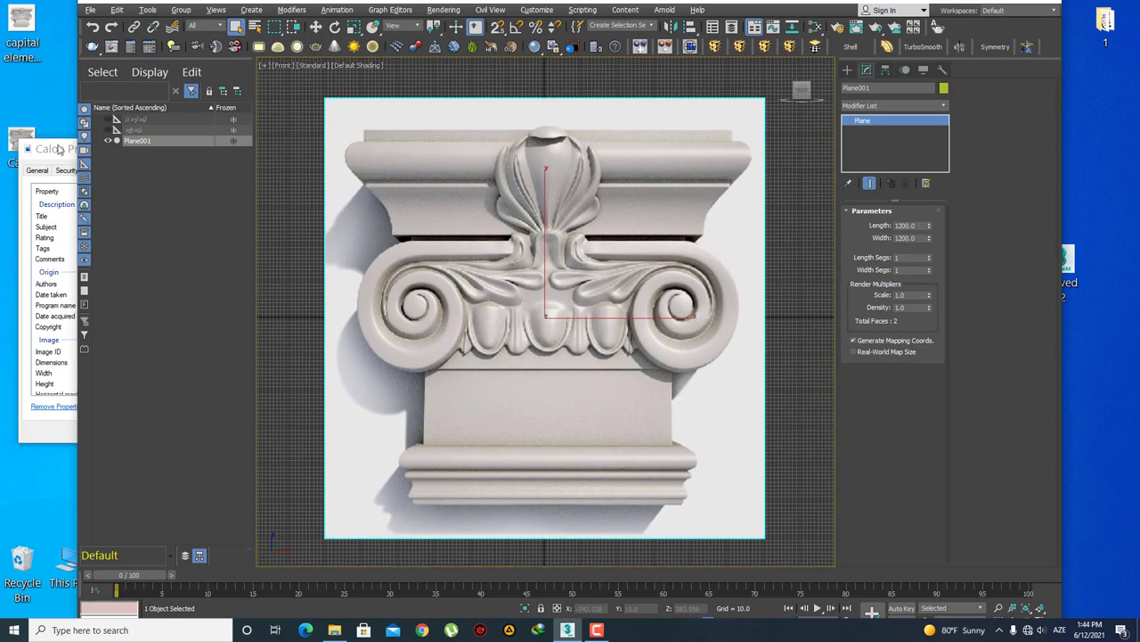
click(57, 149)
click(221, 150)
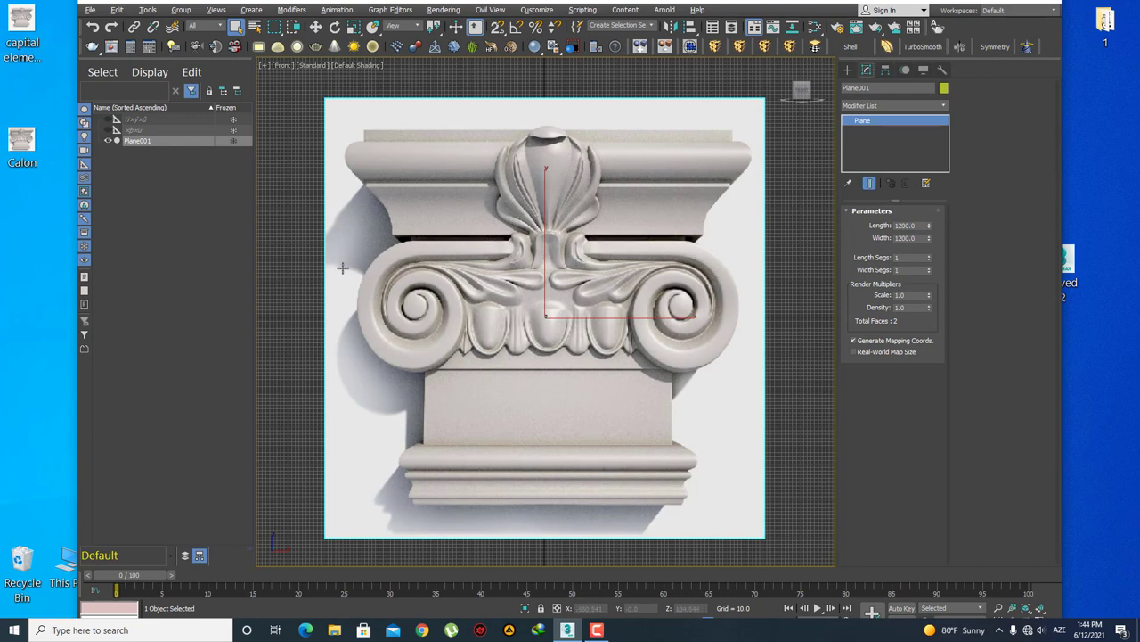
- Rearrange the desktop image files and maximize the 3ds Max window
click(16, 25)
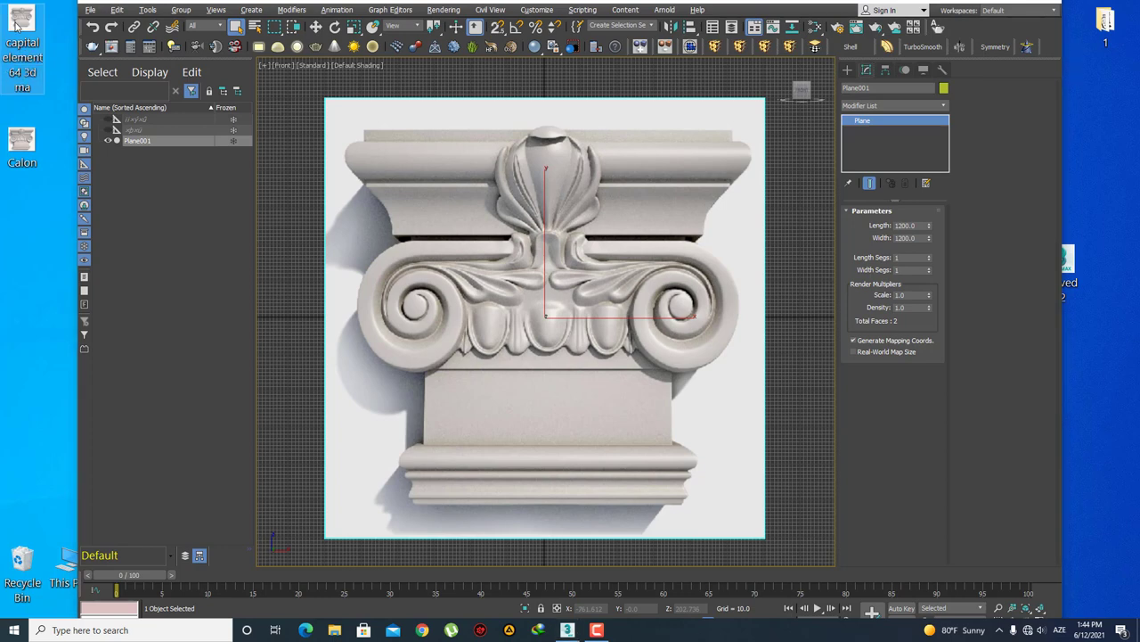
drag(16, 25, 22, 570)
drag(21, 142, 38, 25)
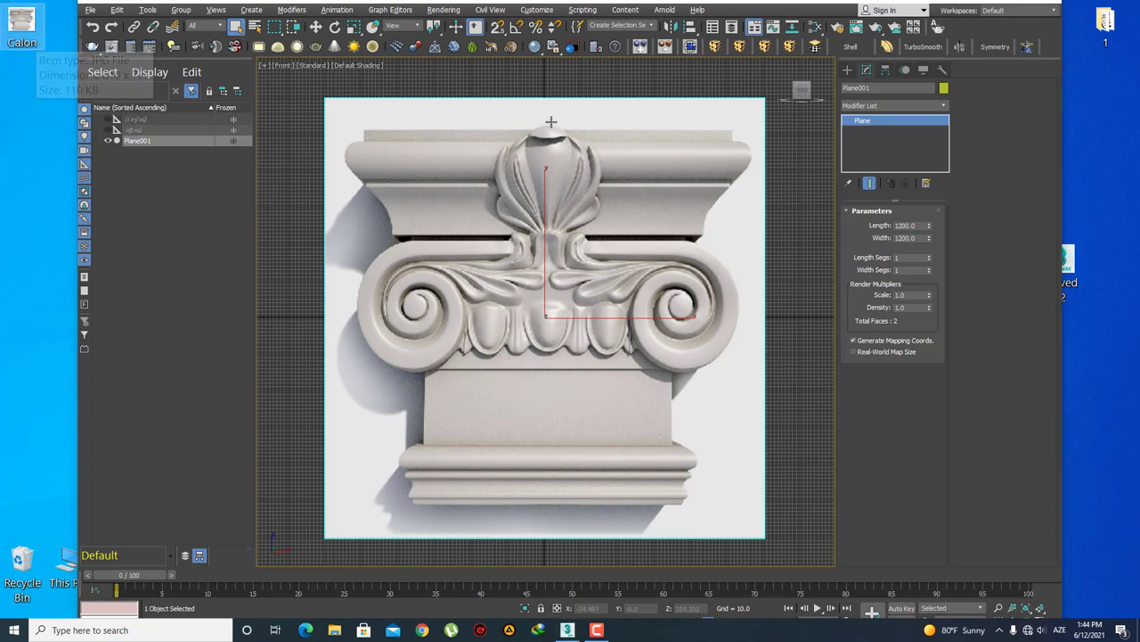
drag(844, 1, 846, 27)
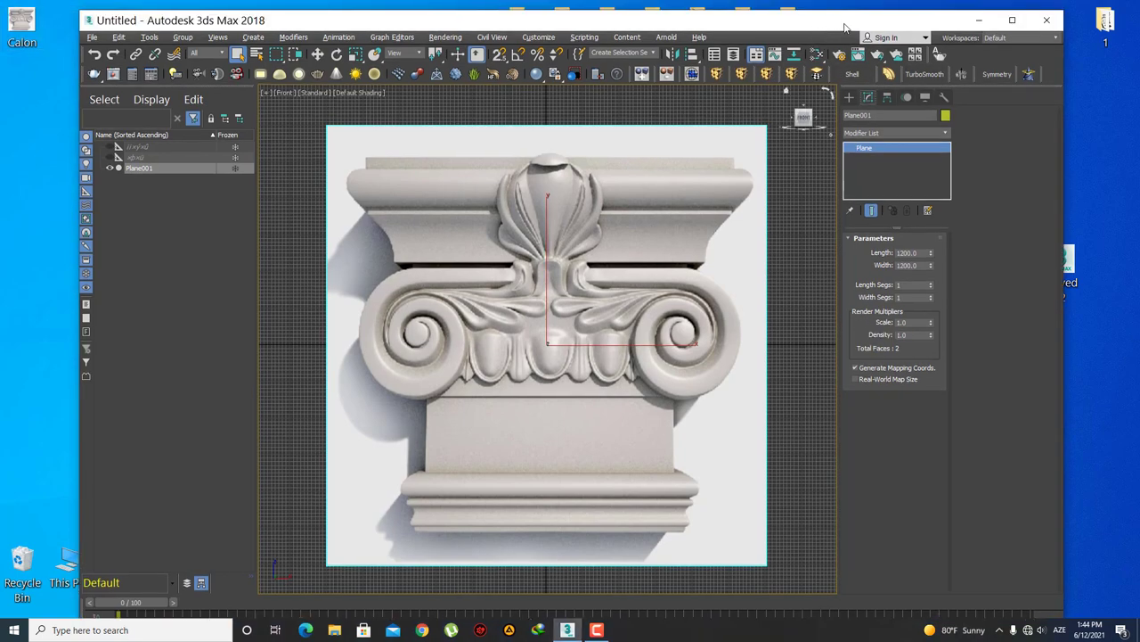
click(1012, 20)
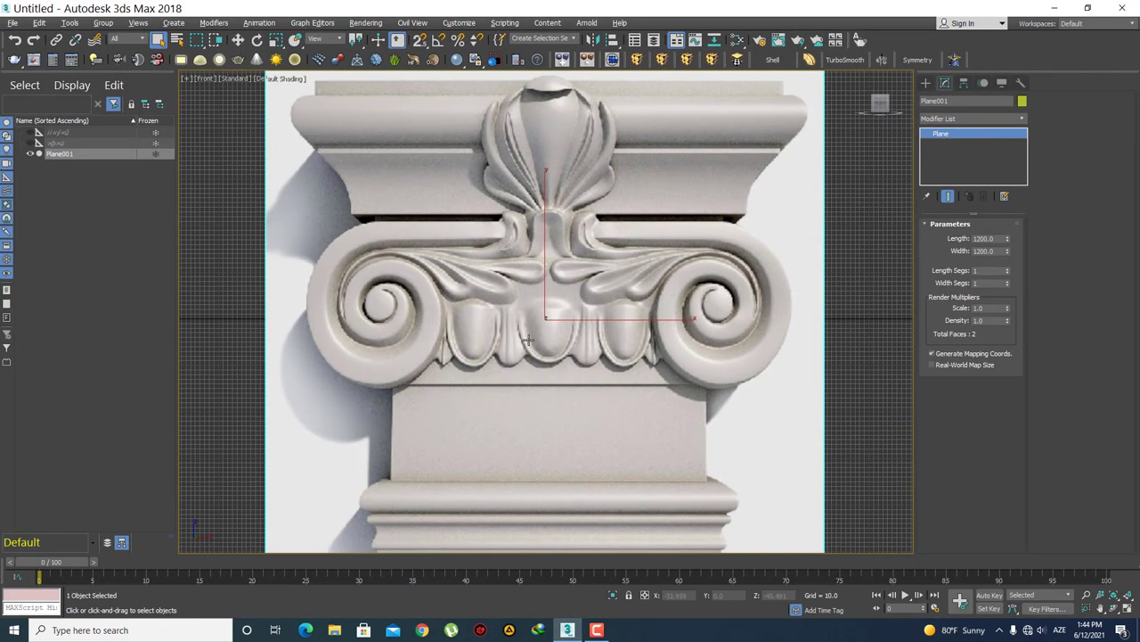
scroll(528, 339, down, 2)
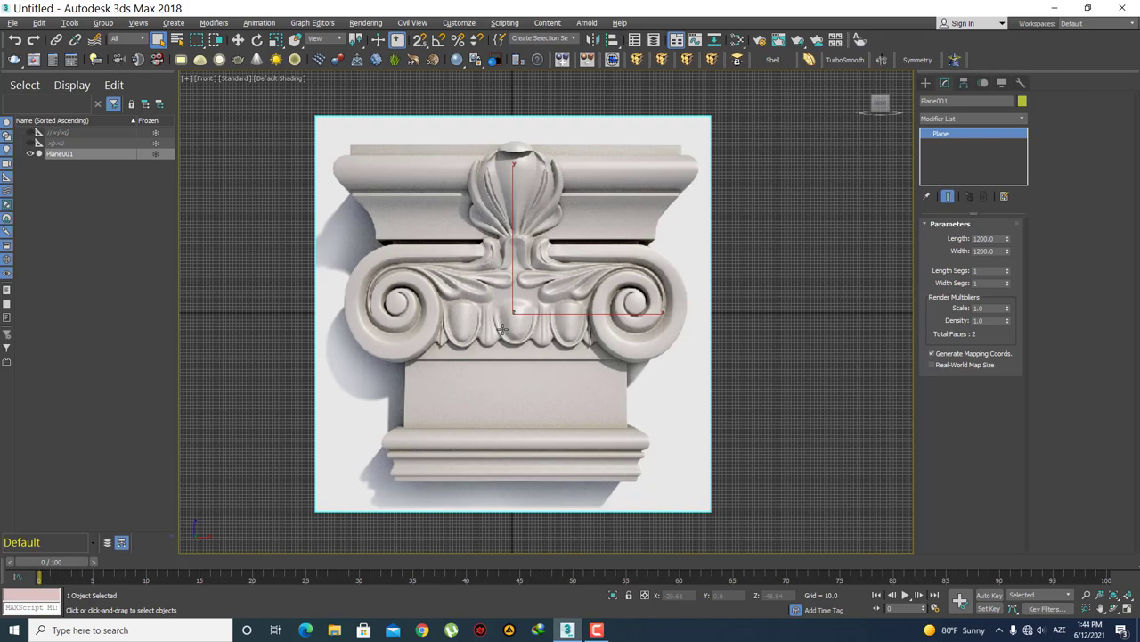
- With the Move tool in a wireframe Front view, set the plane's X and Z to 0
key(t)
middle_drag(629, 355, 624, 420)
scroll(615, 404, down, 2)
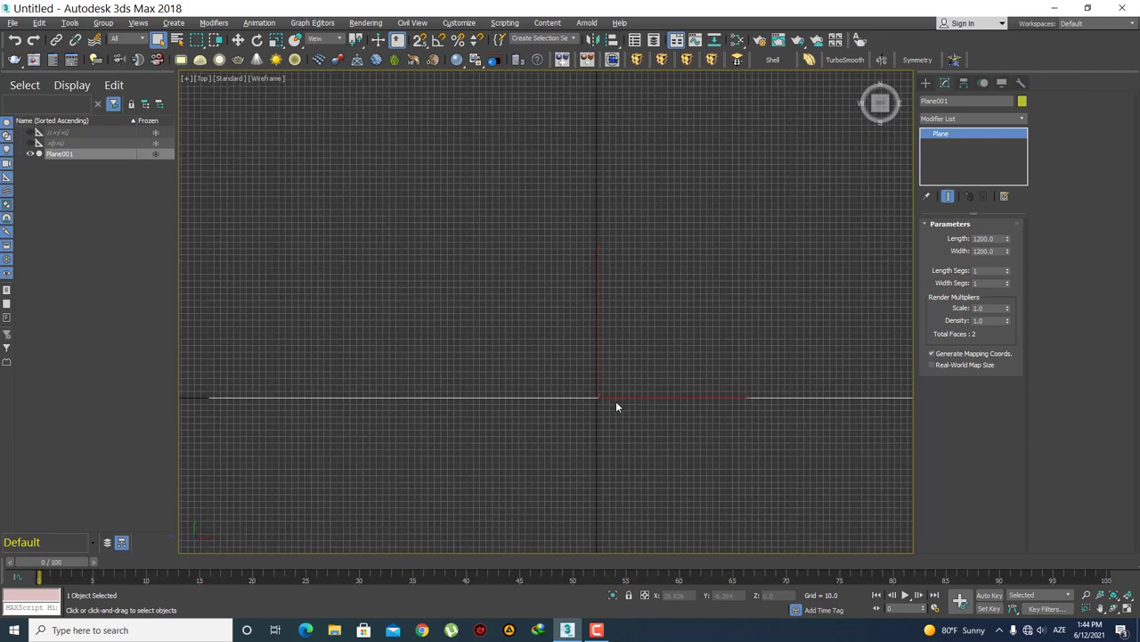
key(w)
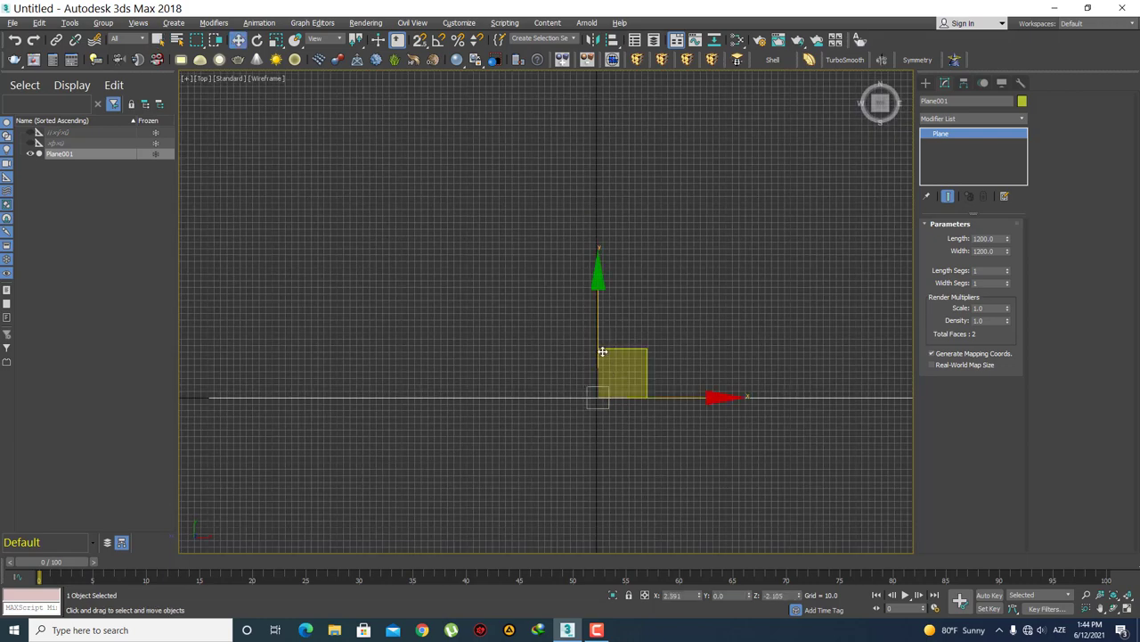
key(f)
middle_drag(535, 334, 541, 335)
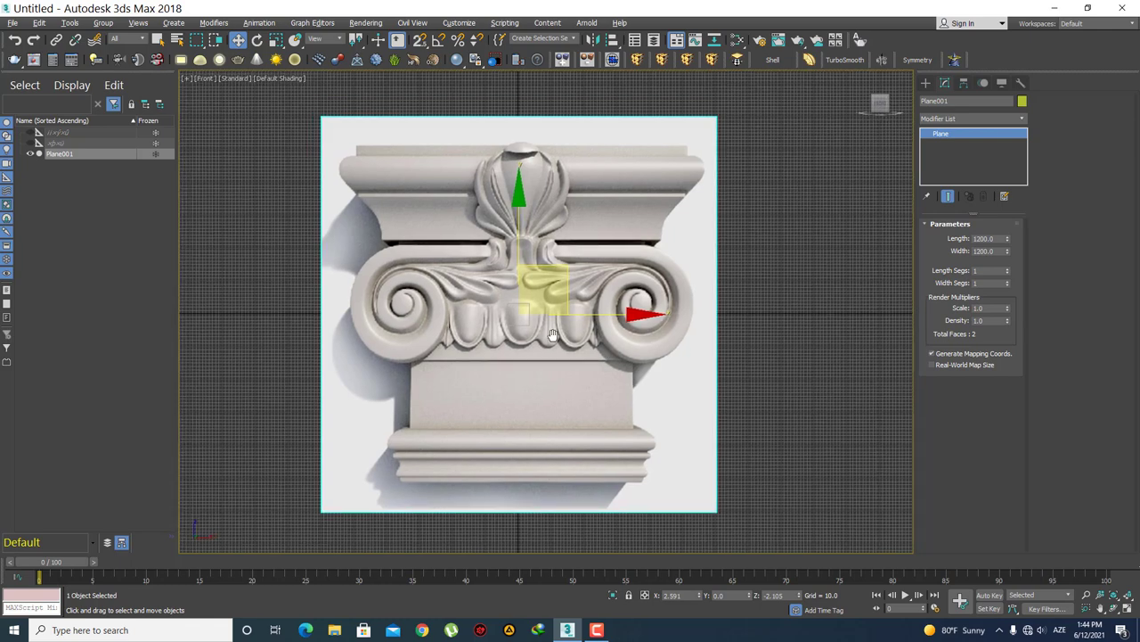
key(F3)
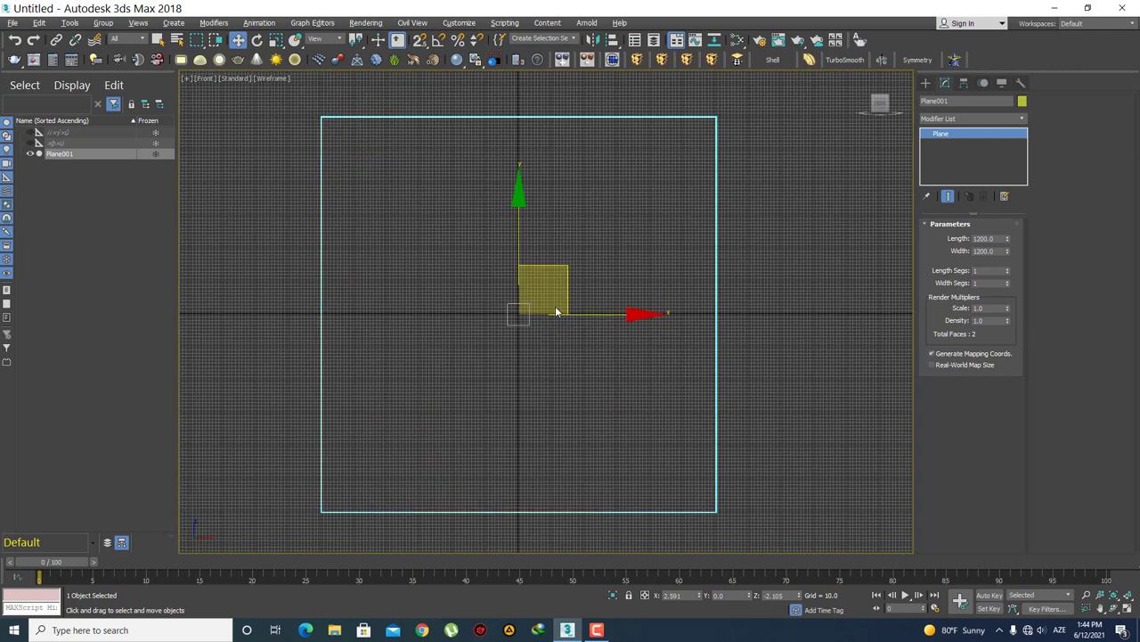
right_click(239, 43)
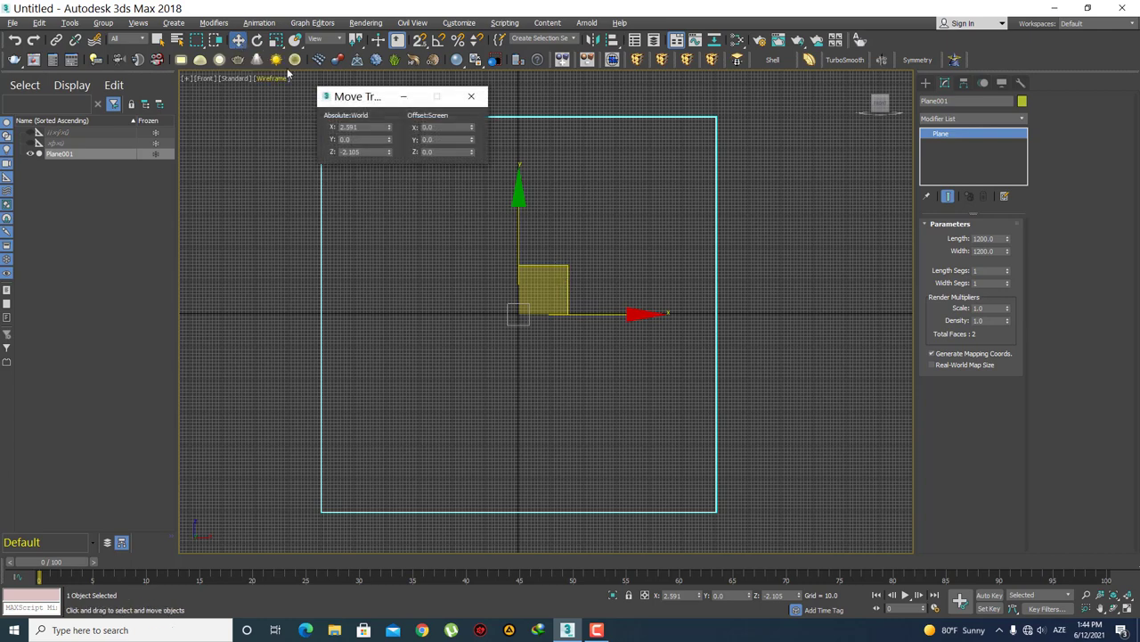
right_click(390, 130)
right_click(390, 152)
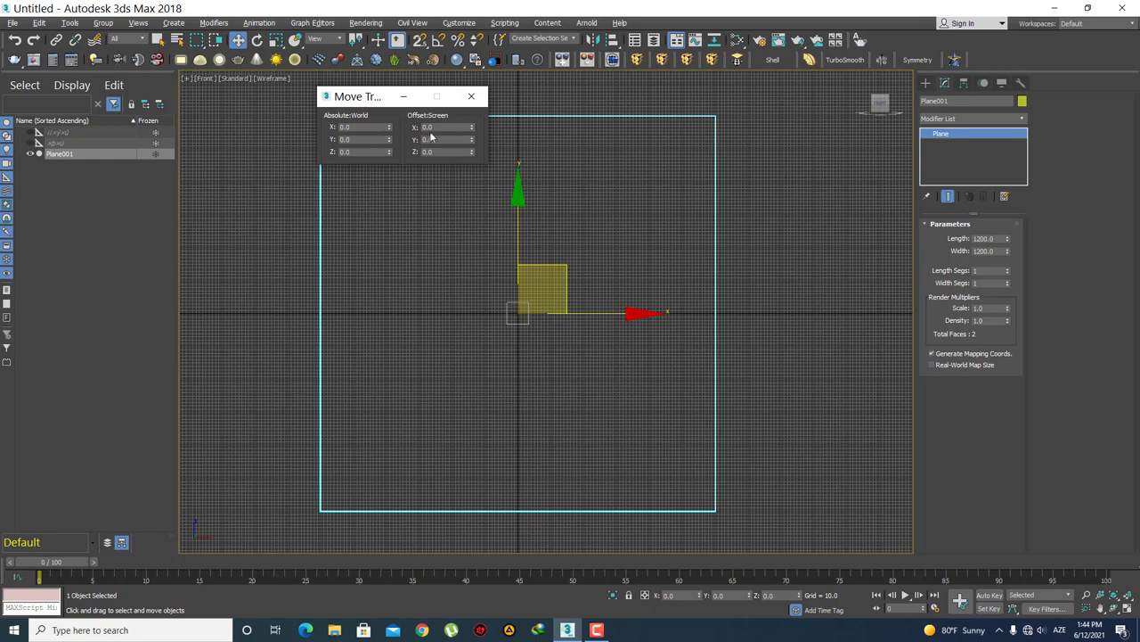
click(471, 96)
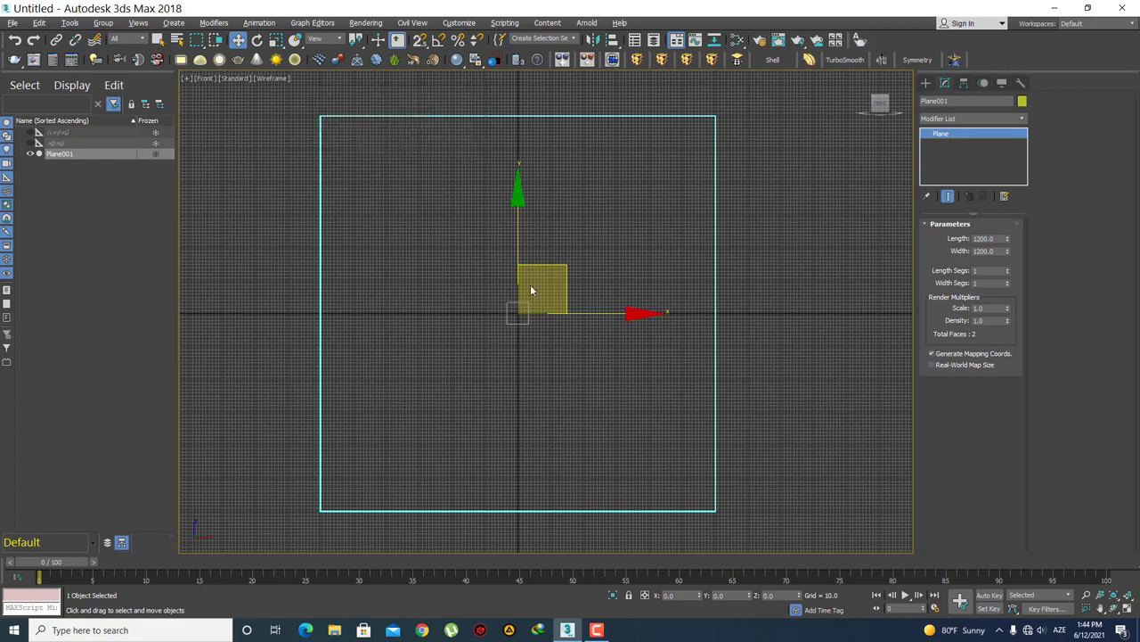
- Move the plane along Y to 59.732 in Top view, then return to a shaded Front view
key(t)
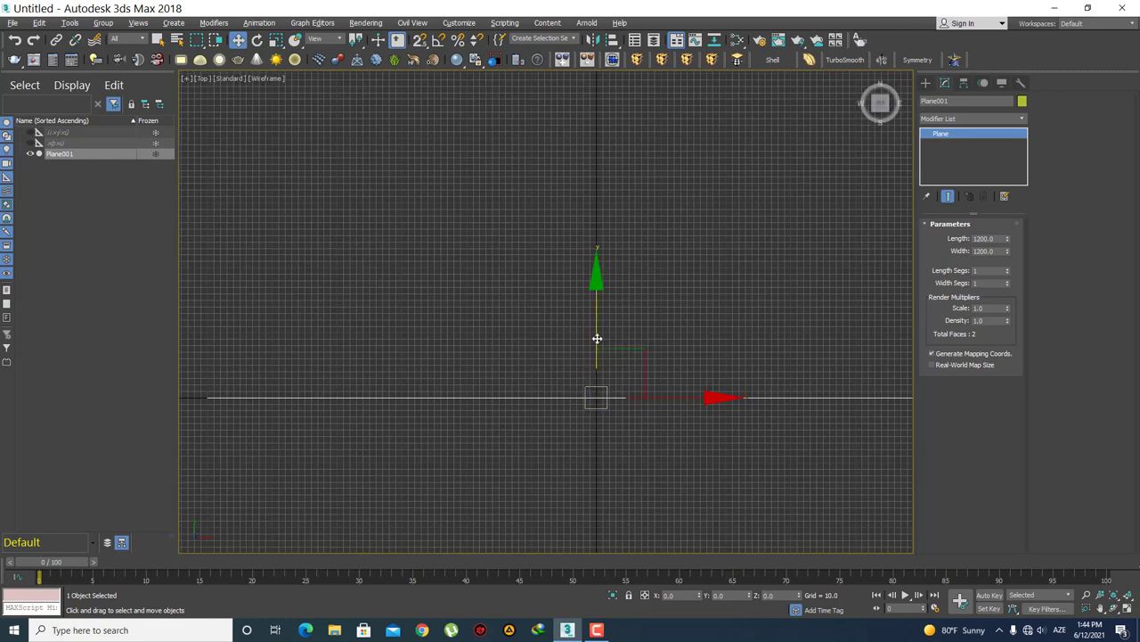
drag(598, 338, 612, 297)
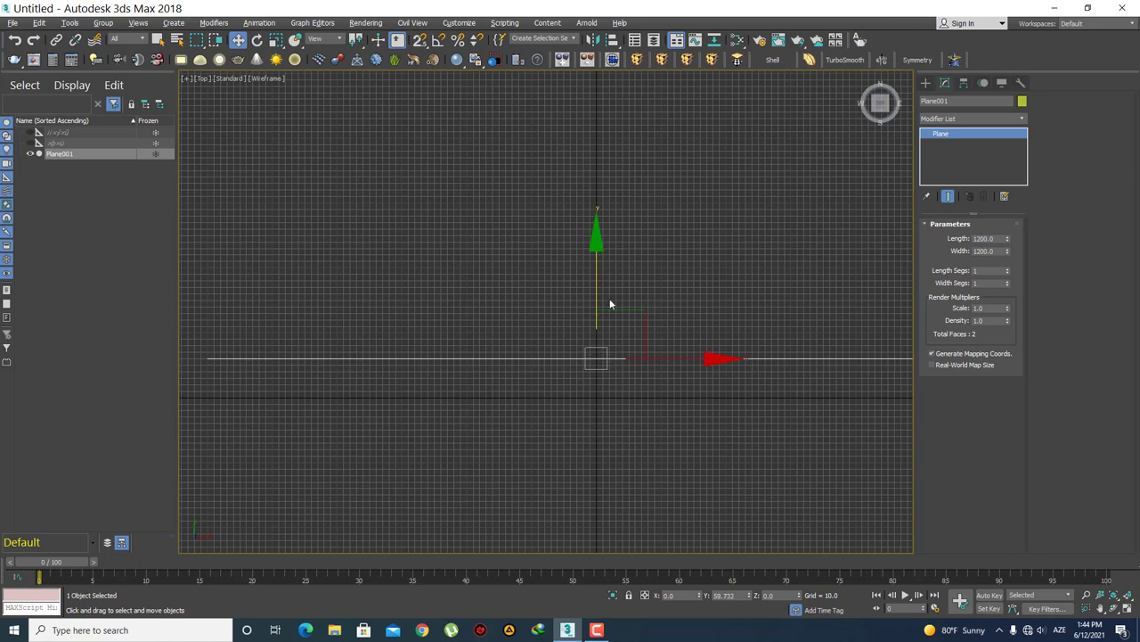
key(f)
middle_drag(575, 415, 580, 380)
key(F3)
- Hide the viewport grid and switch to plain Select mode
key(g)
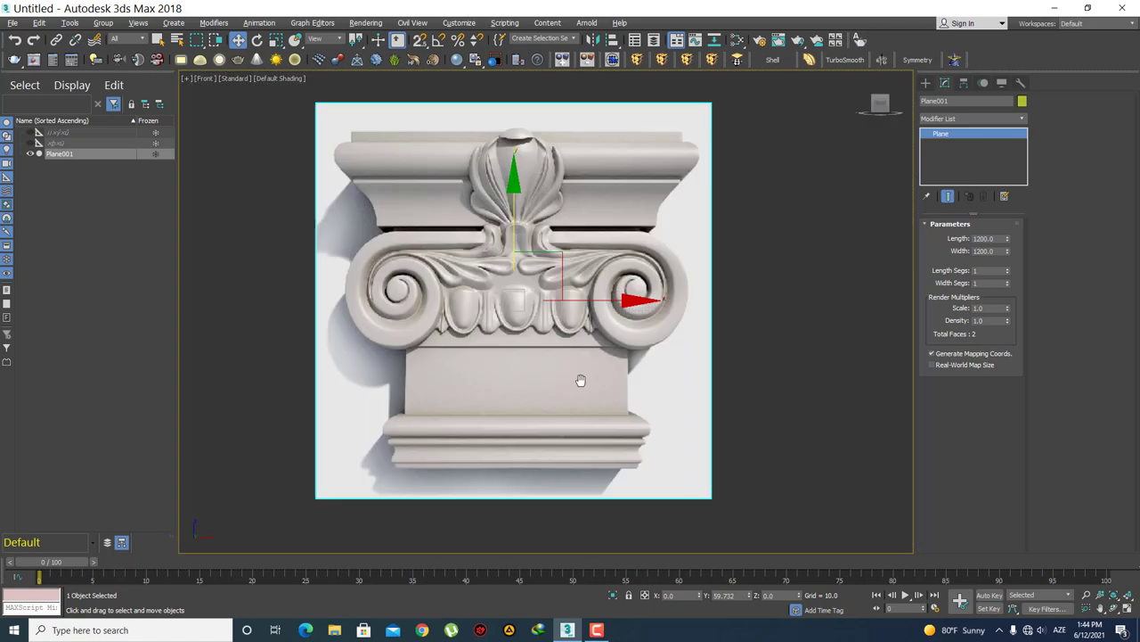
click(927, 82)
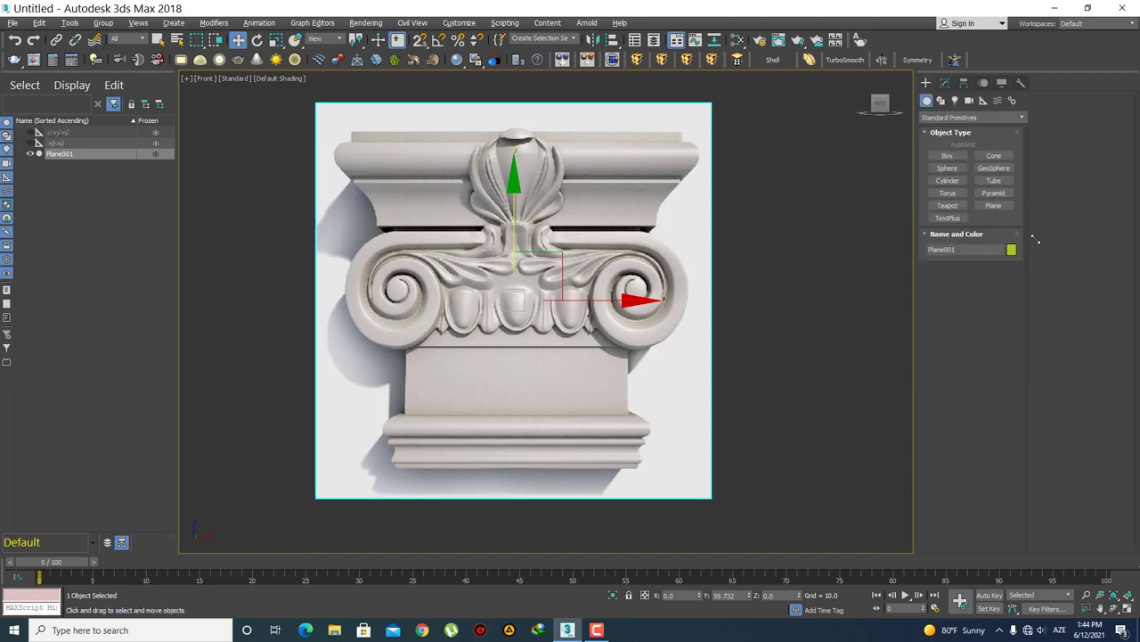
middle_drag(550, 378, 538, 373)
key(q)
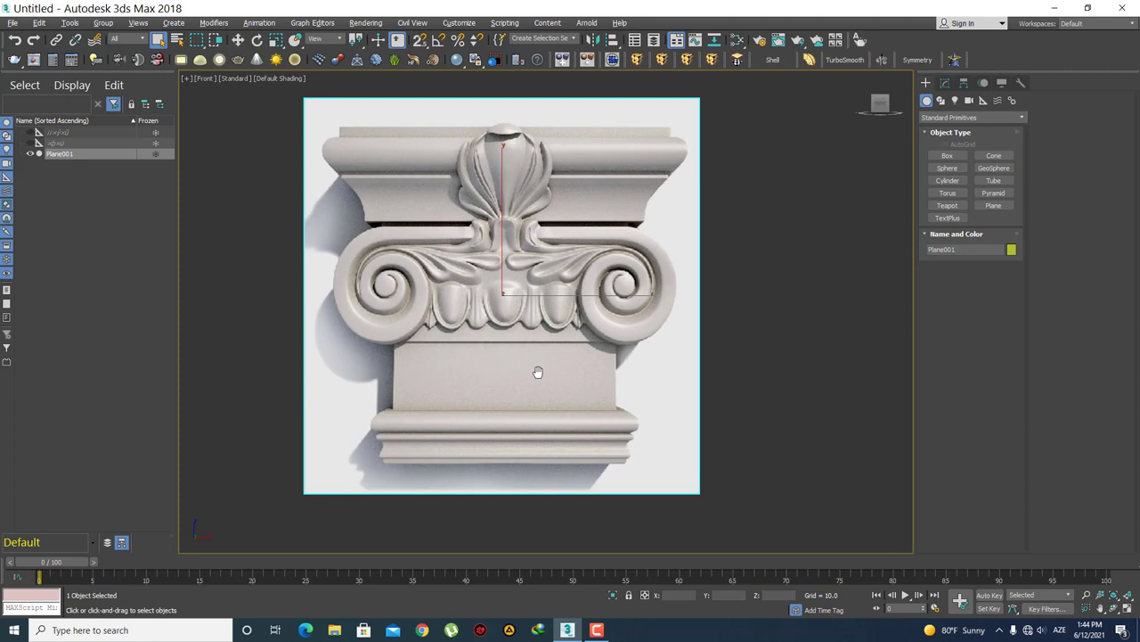
middle_drag(538, 372, 568, 376)
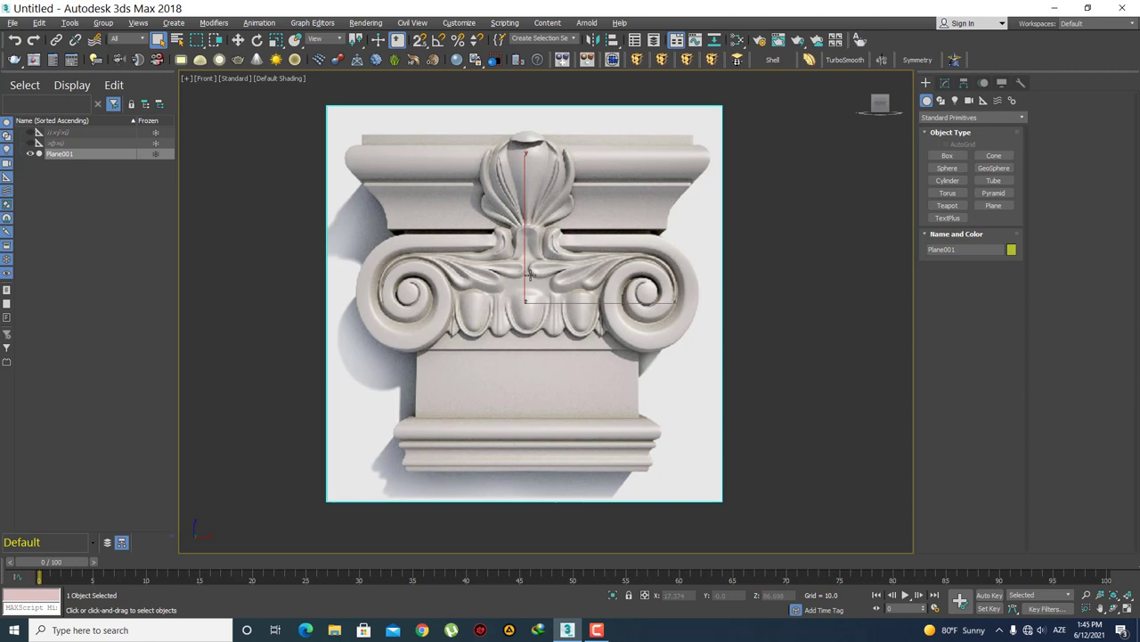
- Turn off Show Frozen in Gray in Plane001's Object Properties
right_click(509, 194)
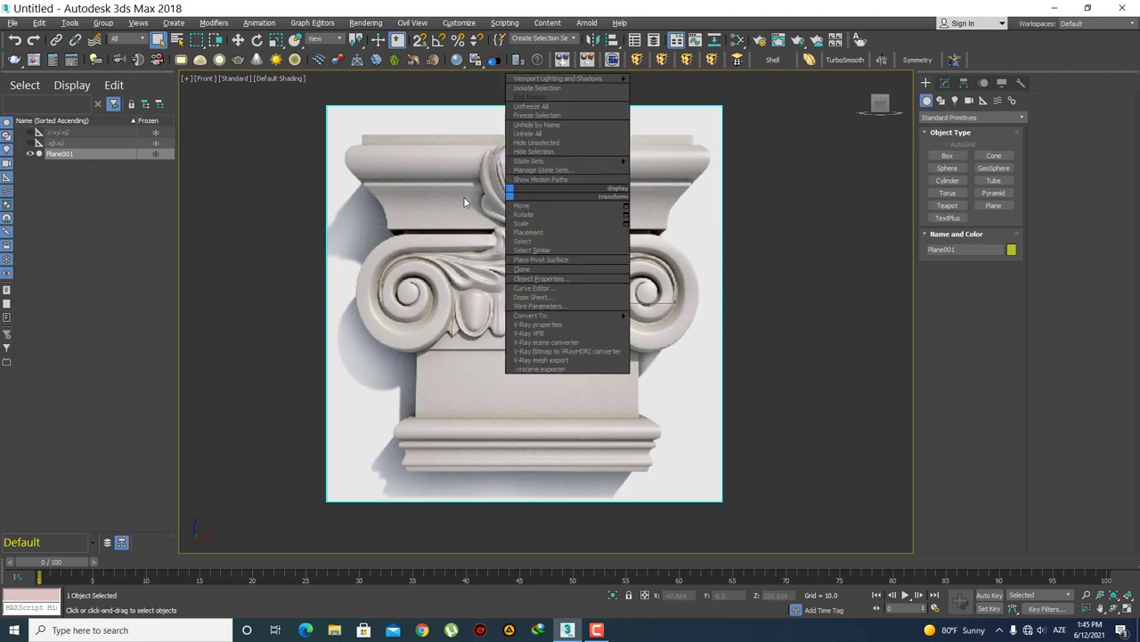
click(521, 205)
right_click(501, 191)
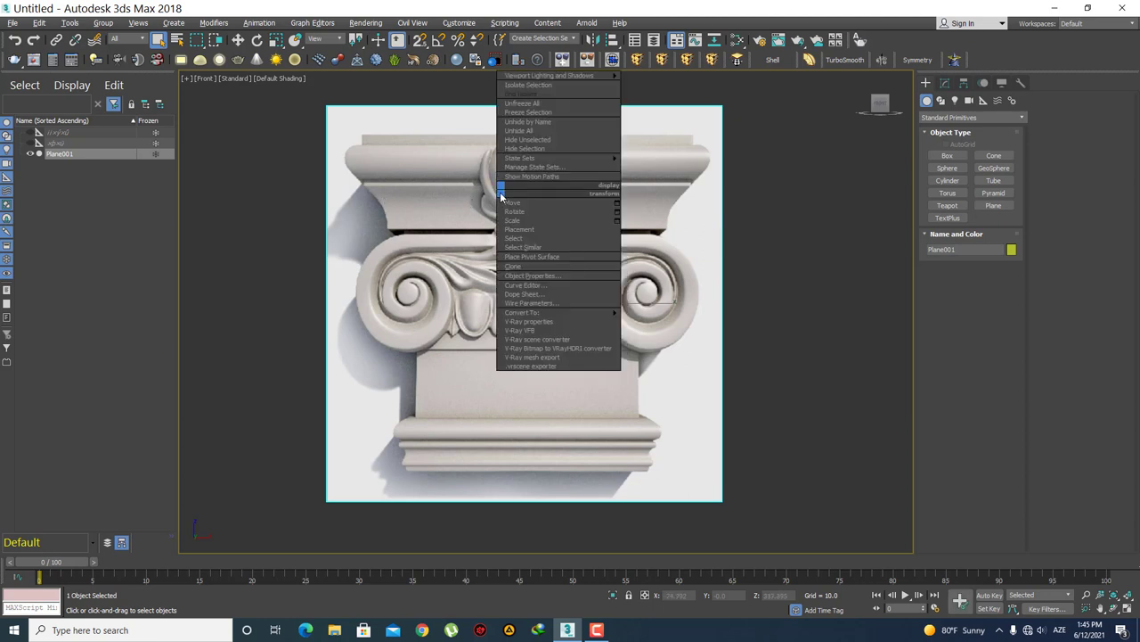
click(560, 277)
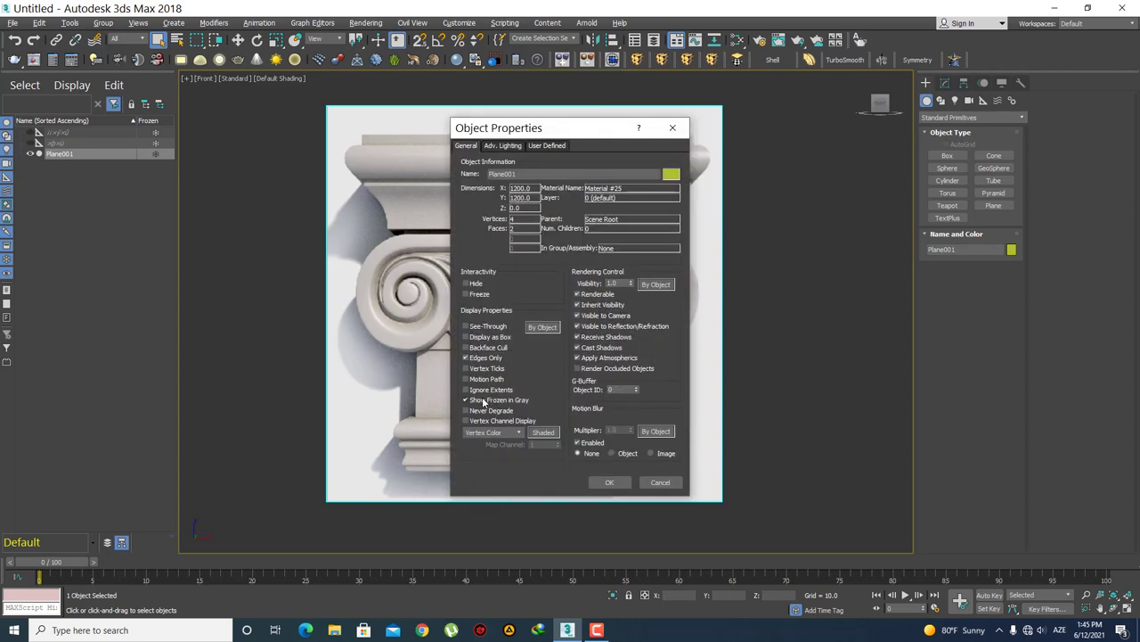
click(610, 482)
- Freeze Plane001 and confirm that box-selecting over the image picks nothing
right_click(504, 180)
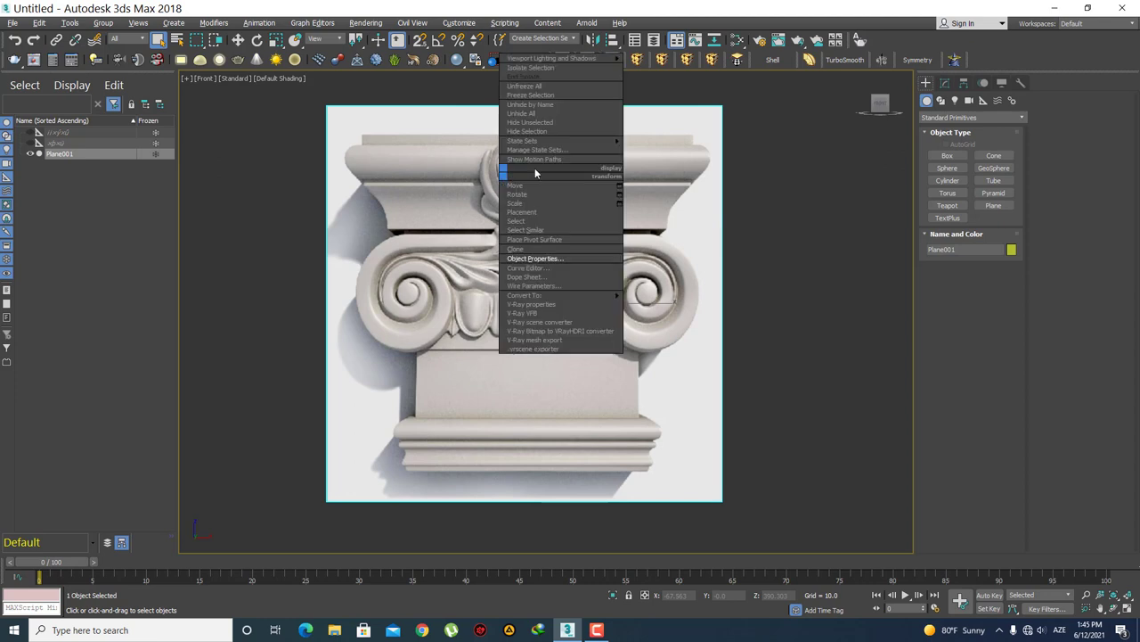
click(551, 94)
drag(436, 266, 286, 168)
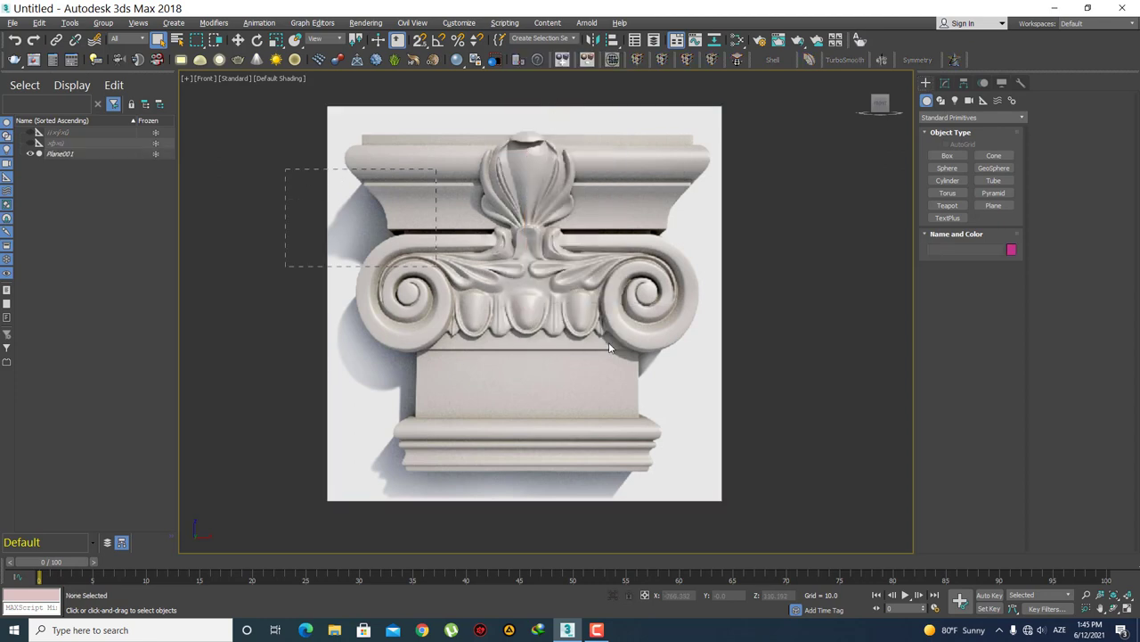
scroll(417, 322, down, 5)
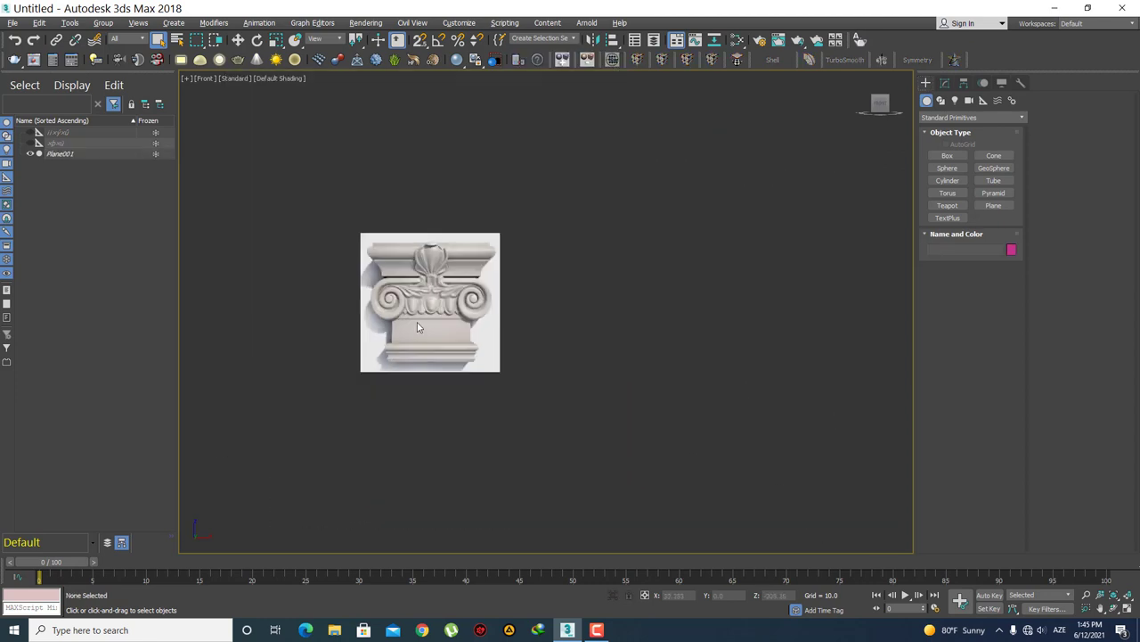
scroll(534, 318, up, 3)
mouse_move(417, 322)
middle_down()
mouse_move(535, 318)
mouse_move(398, 302)
middle_up()
scroll(534, 318, up, 2)
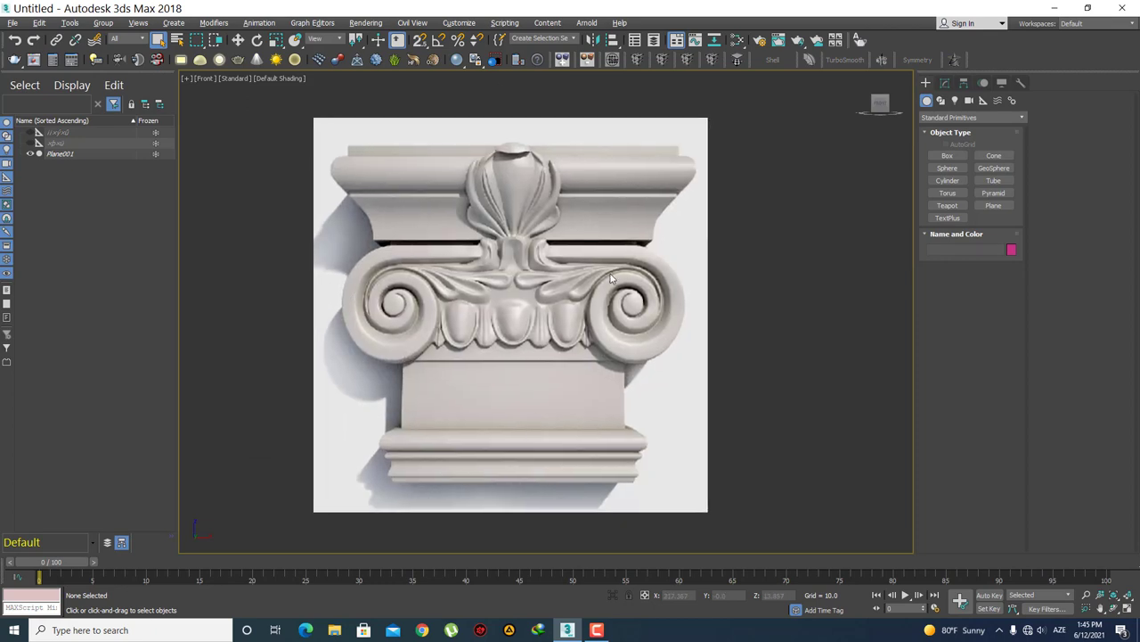
drag(394, 228, 791, 398)
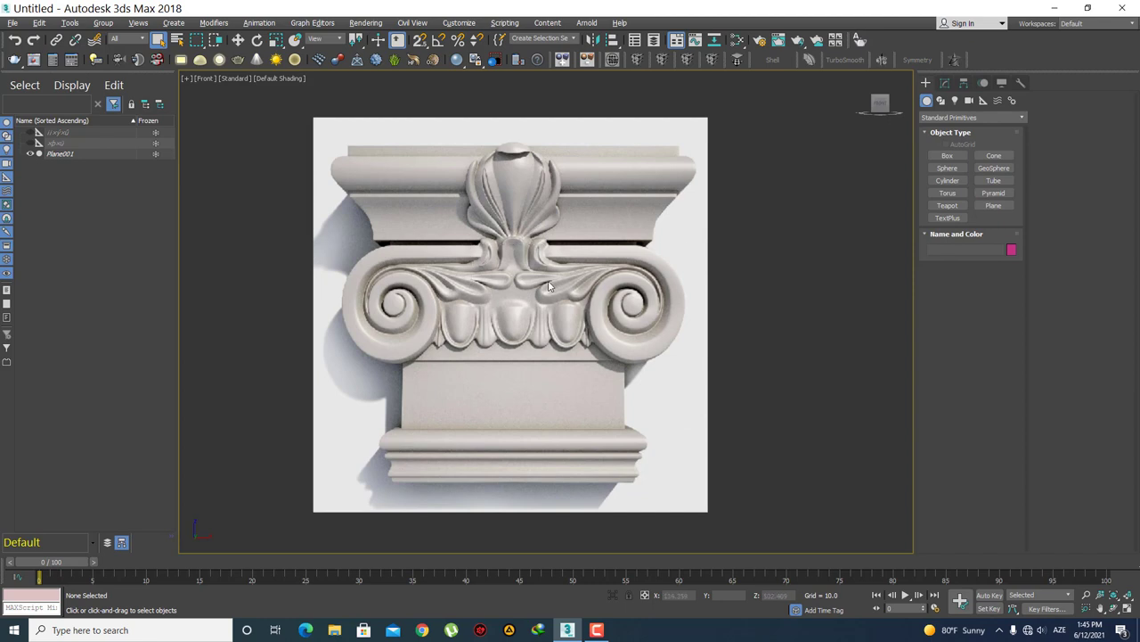
middle_drag(565, 290, 577, 294)
drag(664, 351, 664, 350)
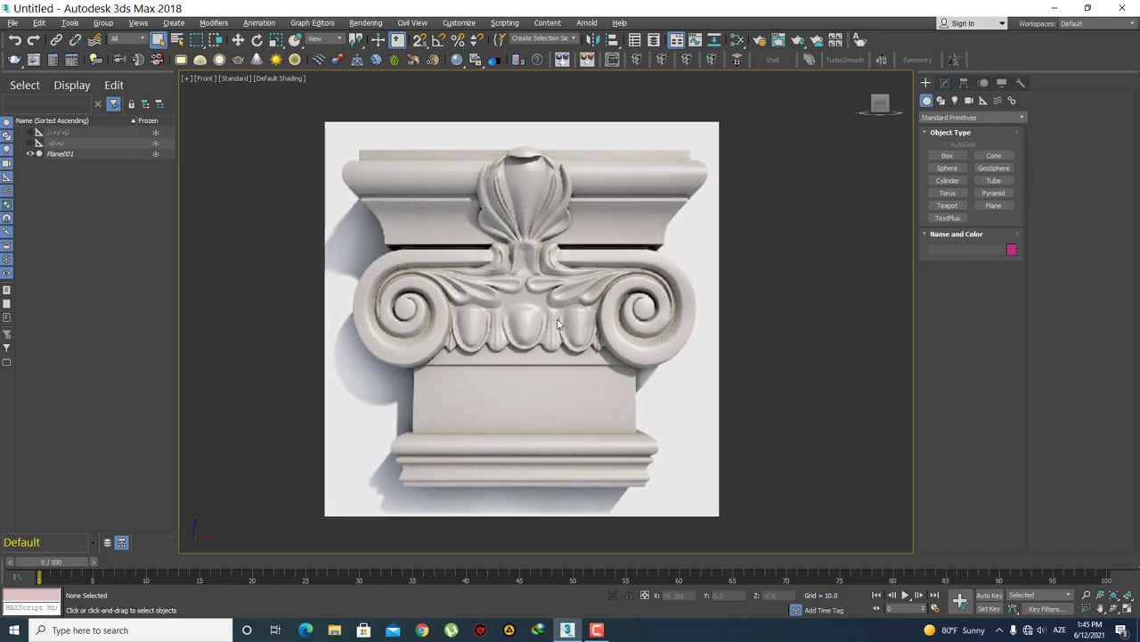
- Zoom and pan the Front view to frame the capital's volutes
click(994, 206)
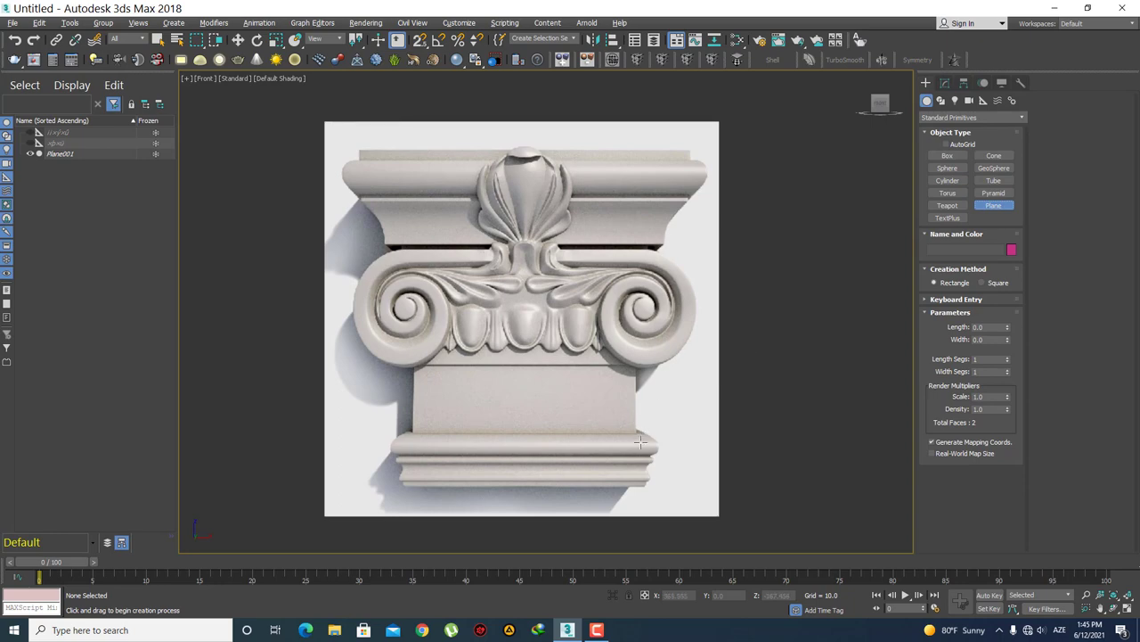
middle_drag(640, 442, 573, 376)
scroll(577, 301, up, 5)
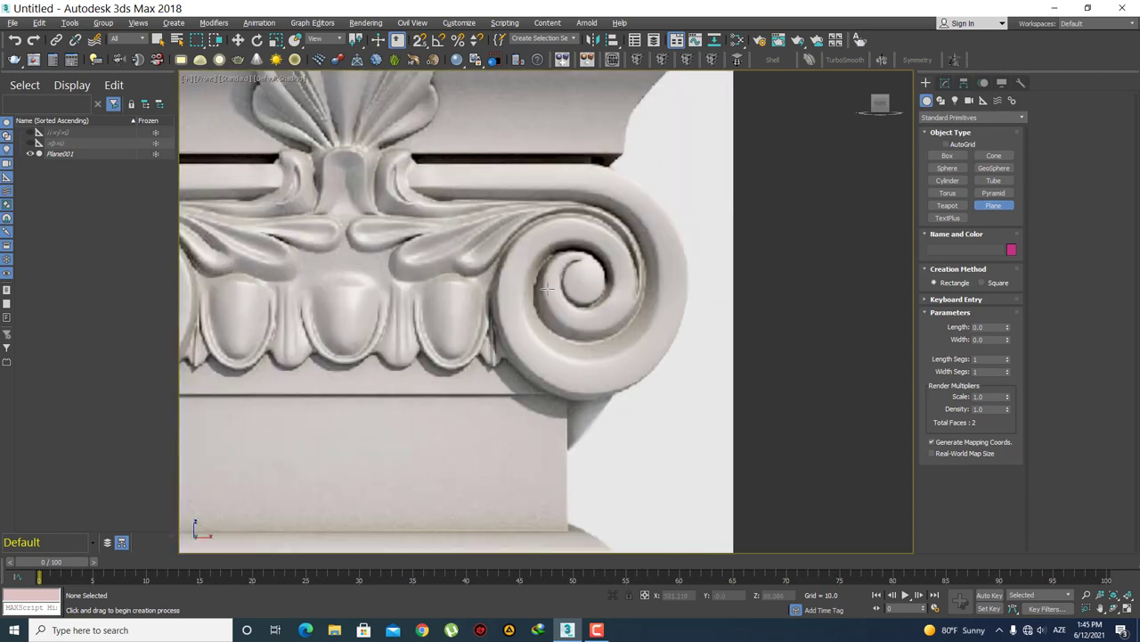
middle_drag(570, 339, 690, 355)
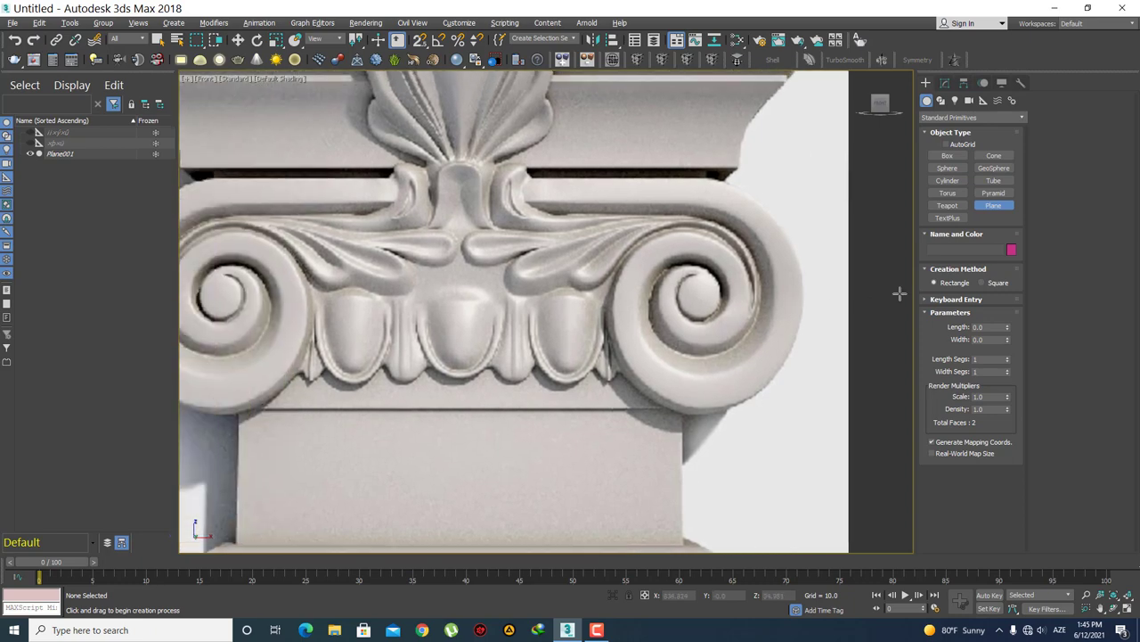
middle_drag(604, 296, 643, 350)
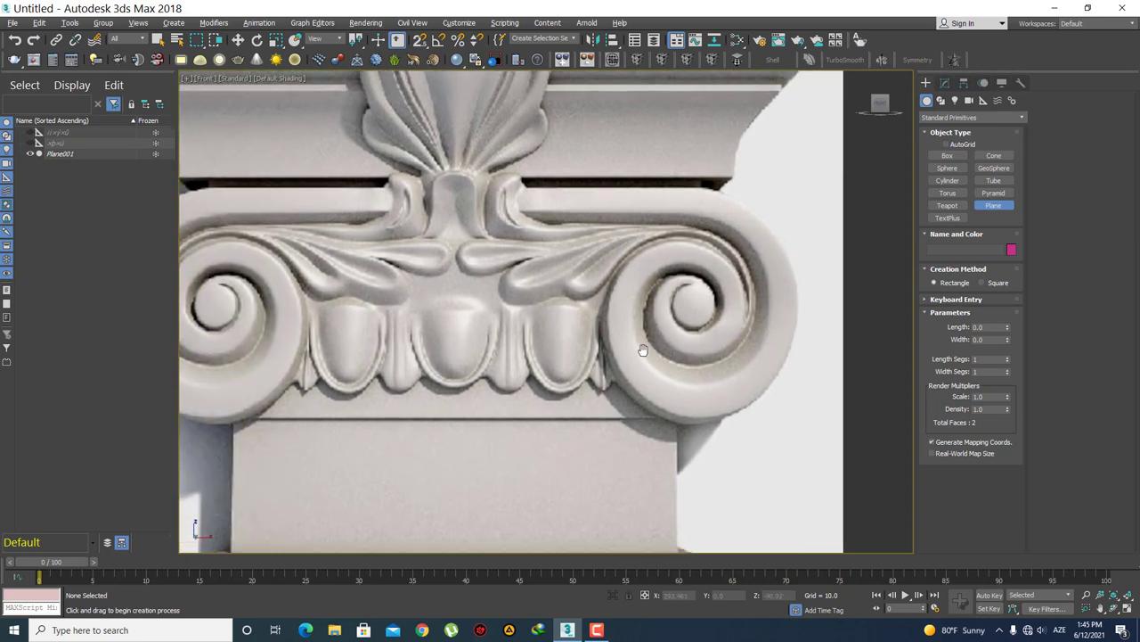
scroll(644, 351, down, 2)
scroll(647, 354, down, 4)
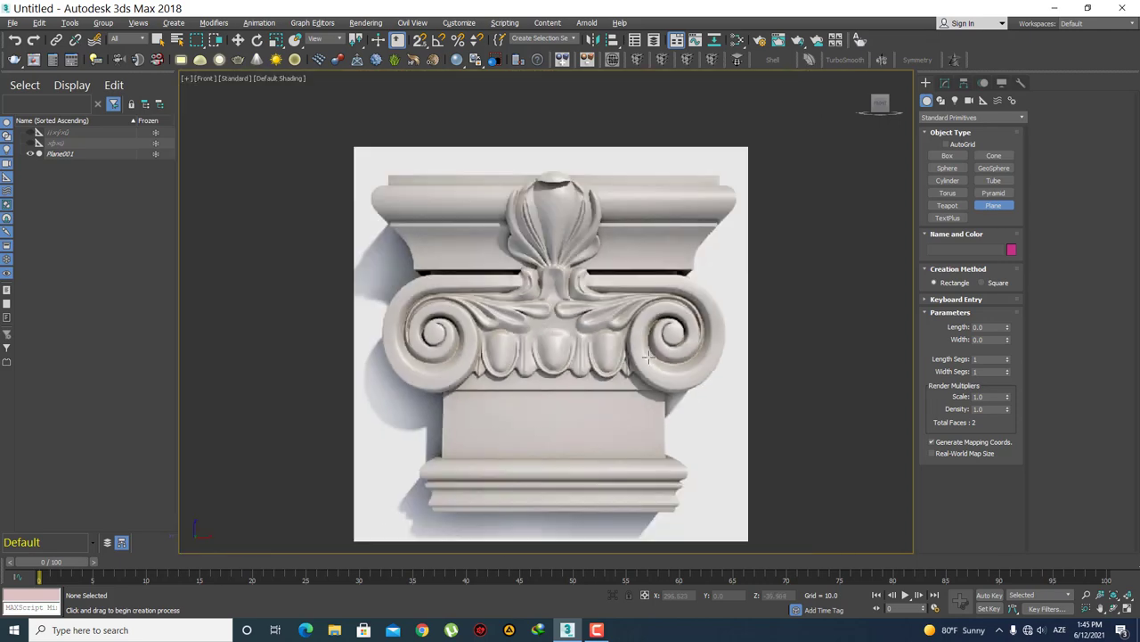
scroll(649, 362, up, 2)
scroll(691, 328, up, 2)
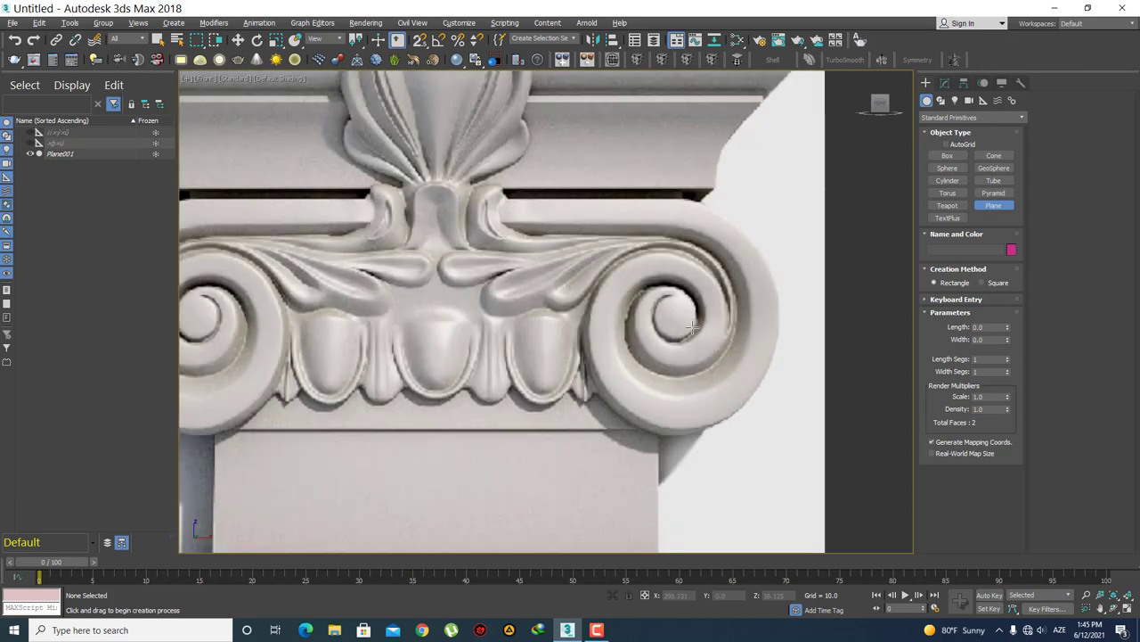
- Draw a see-through cylinder (radius 32.252, height 22.682) centred on the right volute's eye
click(950, 181)
scroll(659, 356, up, 1)
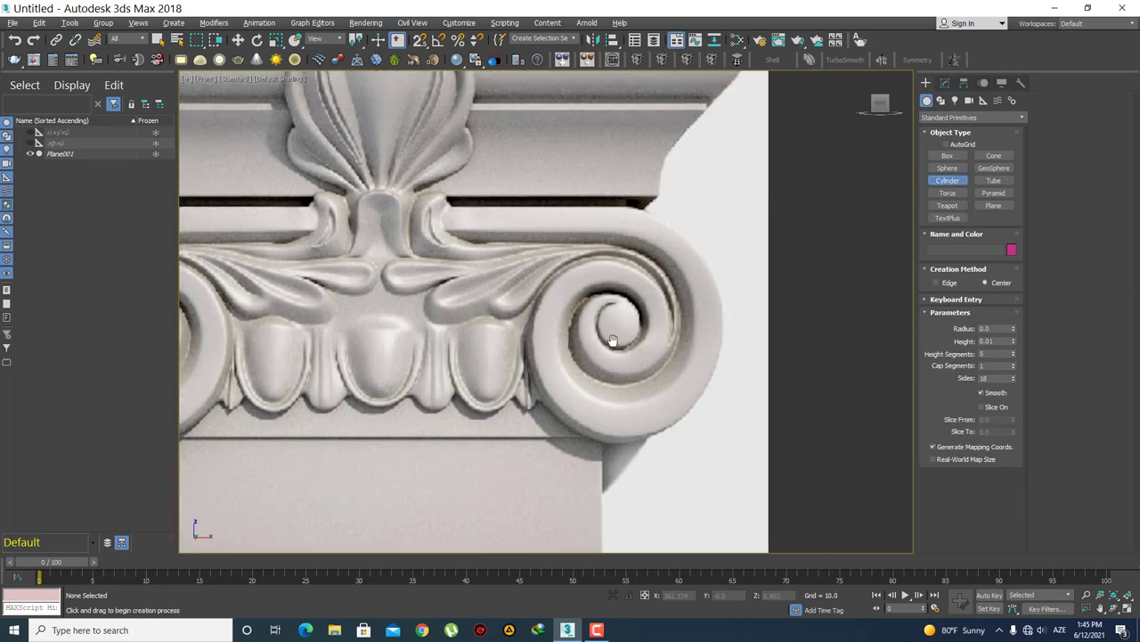
scroll(619, 326, up, 2)
scroll(577, 305, up, 1)
drag(551, 310, 586, 360)
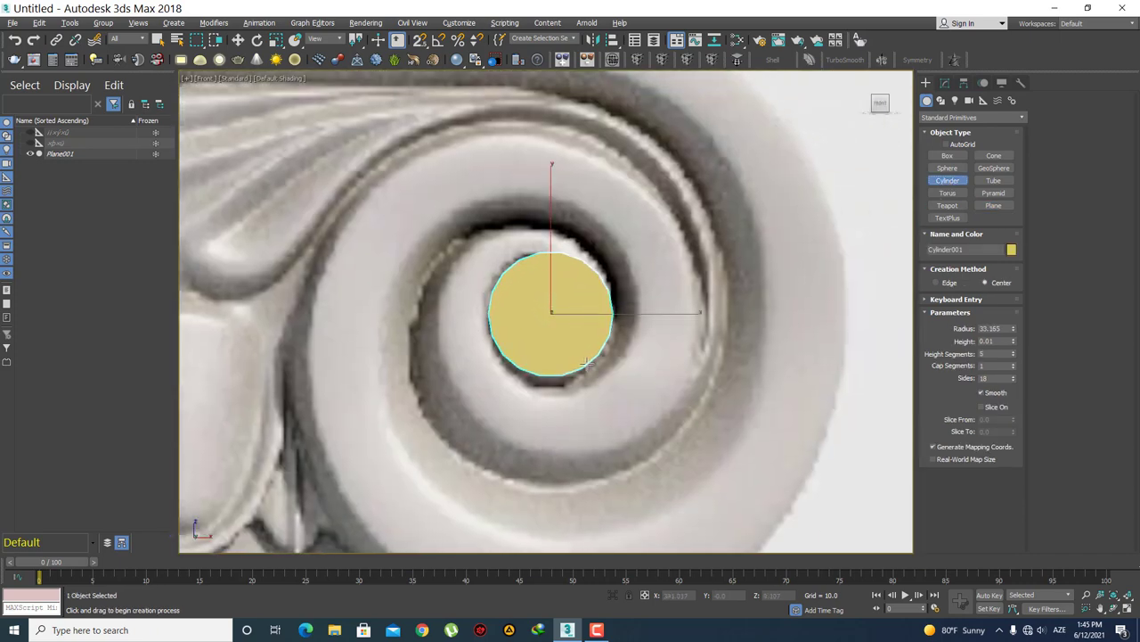
click(574, 331)
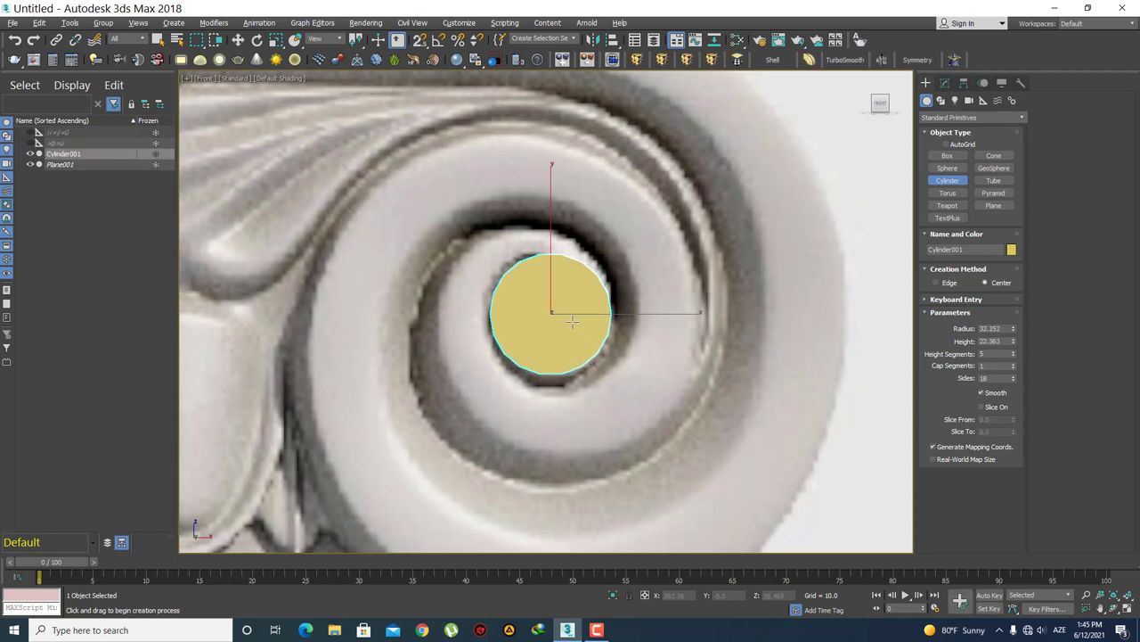
key(alt+x)
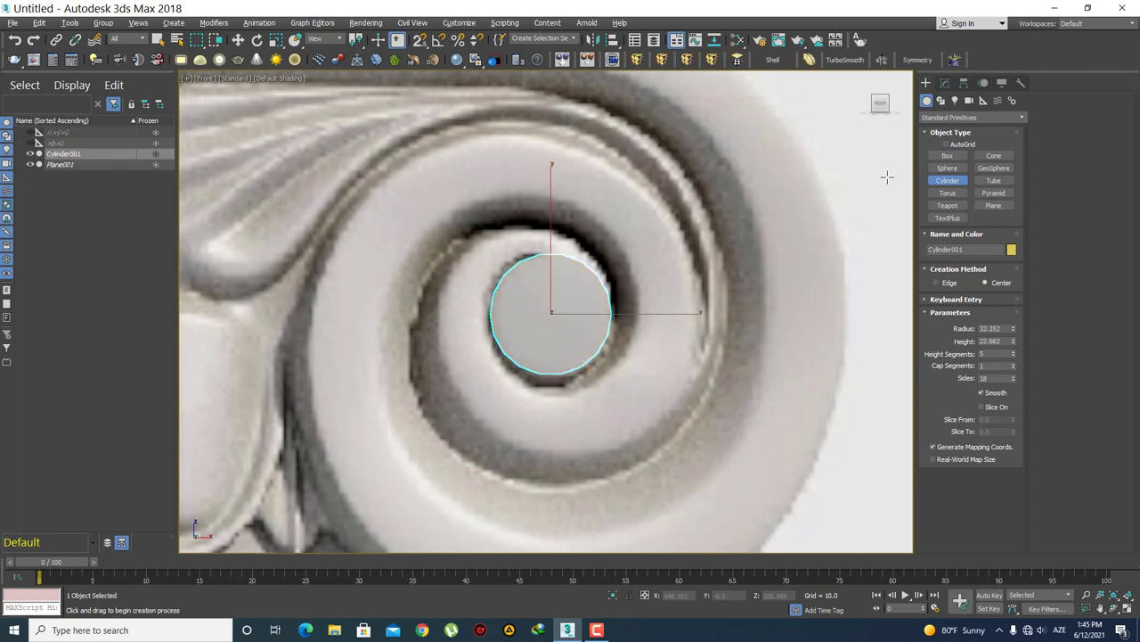
click(944, 83)
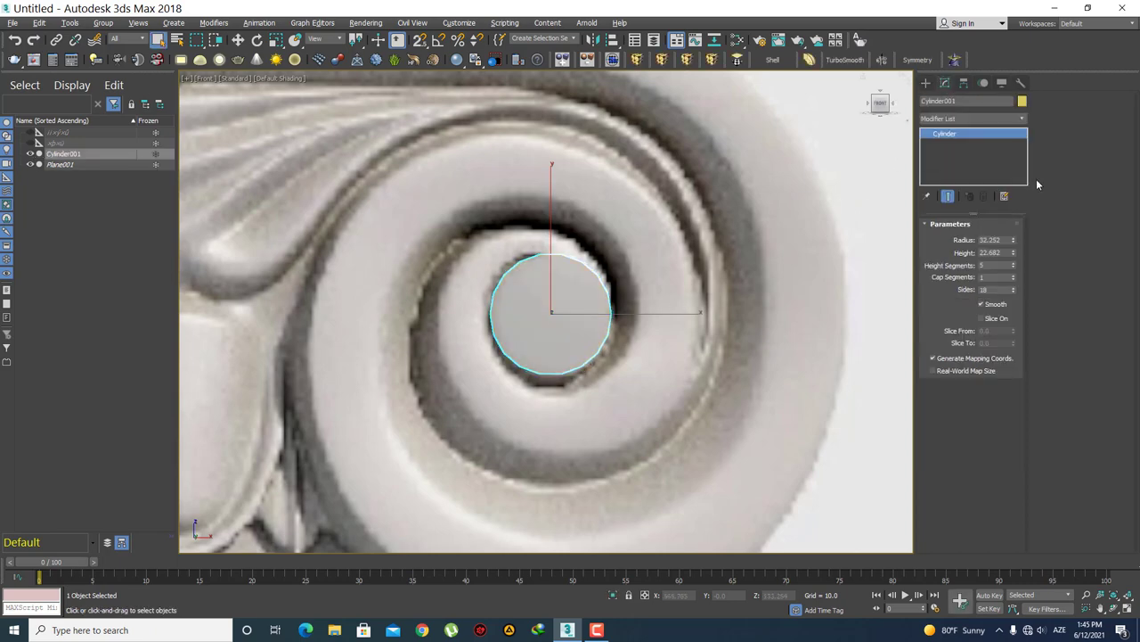
- Give the cylinder 1 height segment and 6 sides, with edged faces shown
right_click(1014, 264)
click(1014, 294)
click(1014, 293)
key(F4)
click(1014, 293)
click(1014, 294)
click(1014, 294)
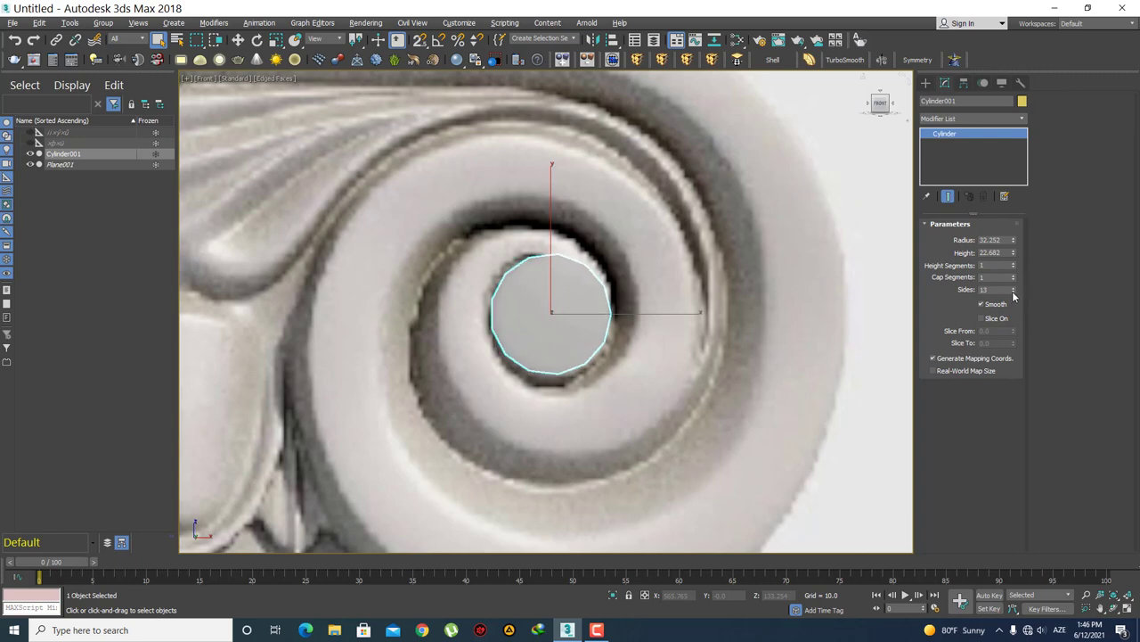
click(1014, 293)
click(1013, 293)
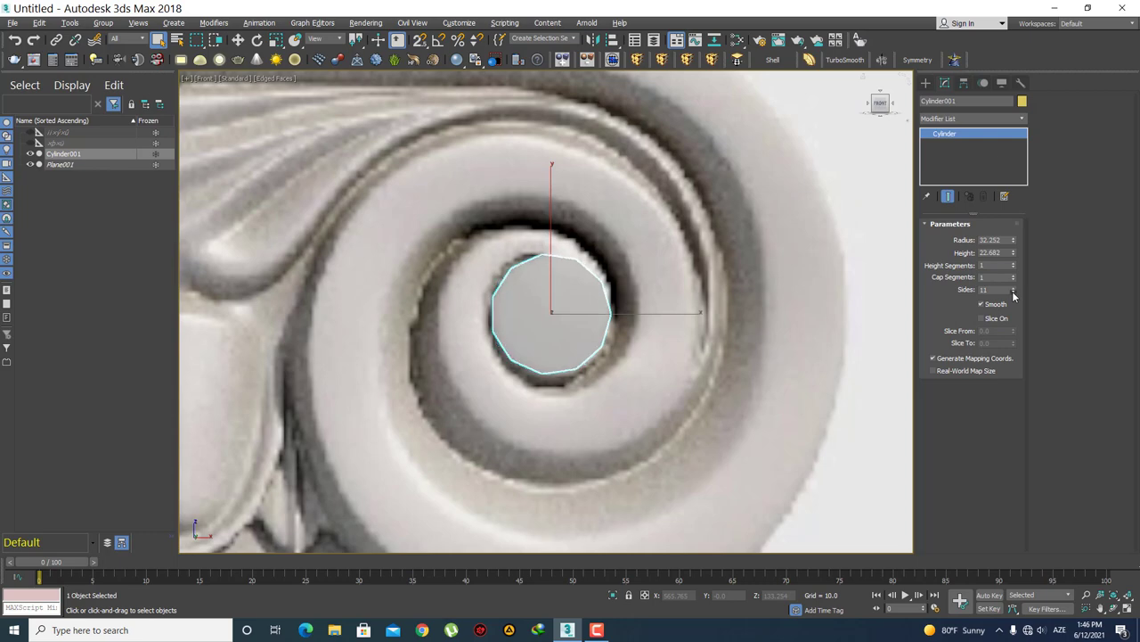
click(1013, 292)
click(1013, 292)
click(1013, 292)
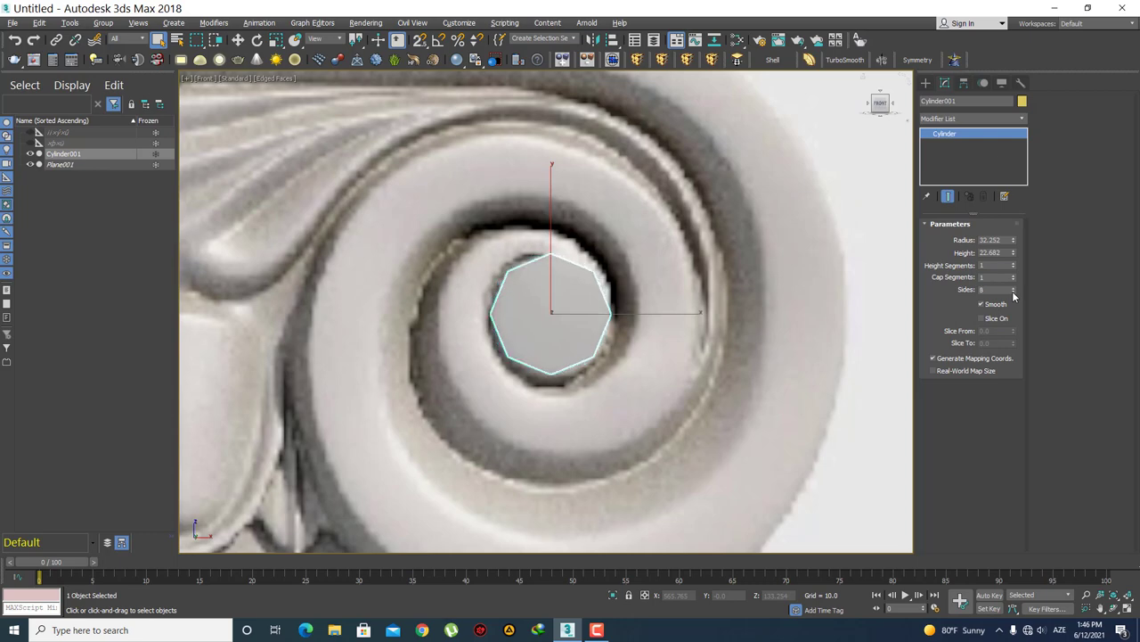
click(1013, 293)
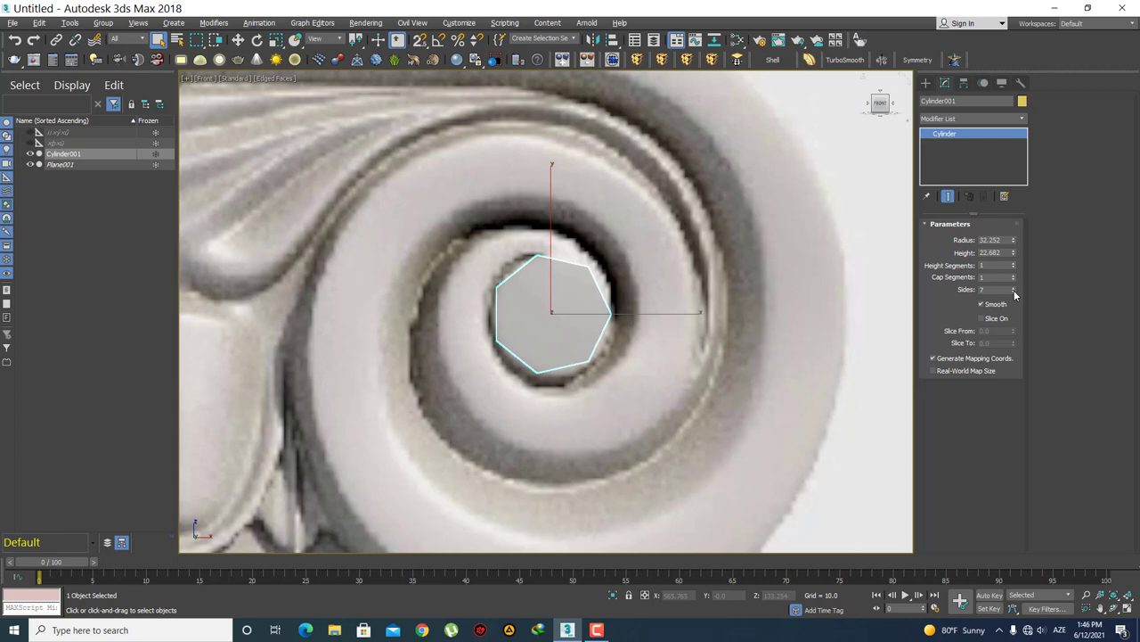
click(1014, 293)
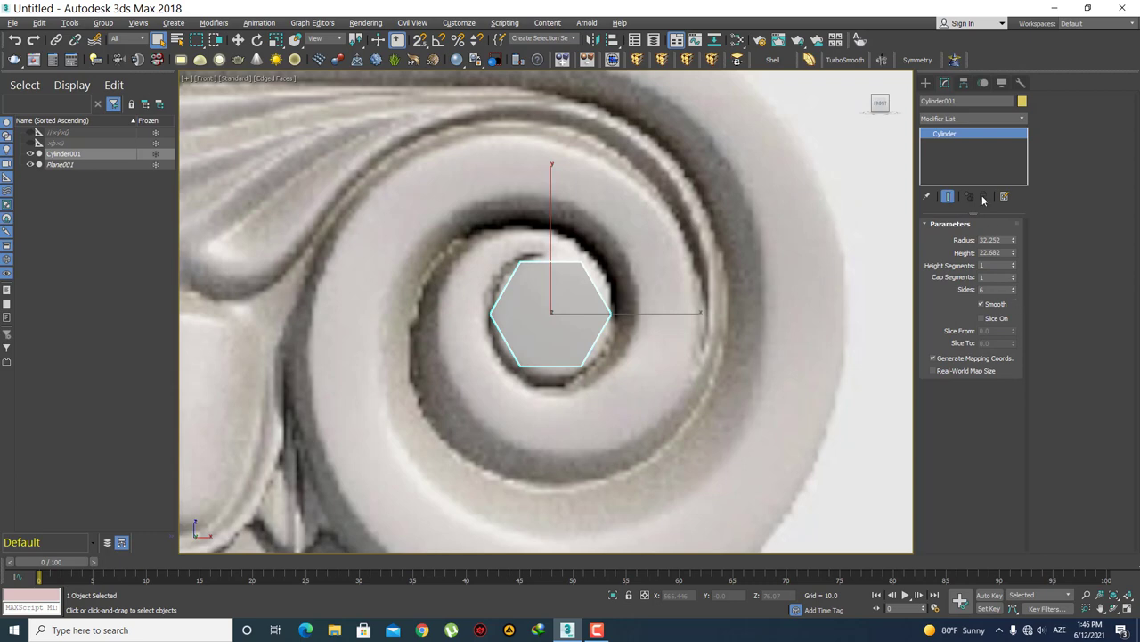
- Convert the cylinder to Editable Poly and delete its extra polygons in Top view
right_click(946, 136)
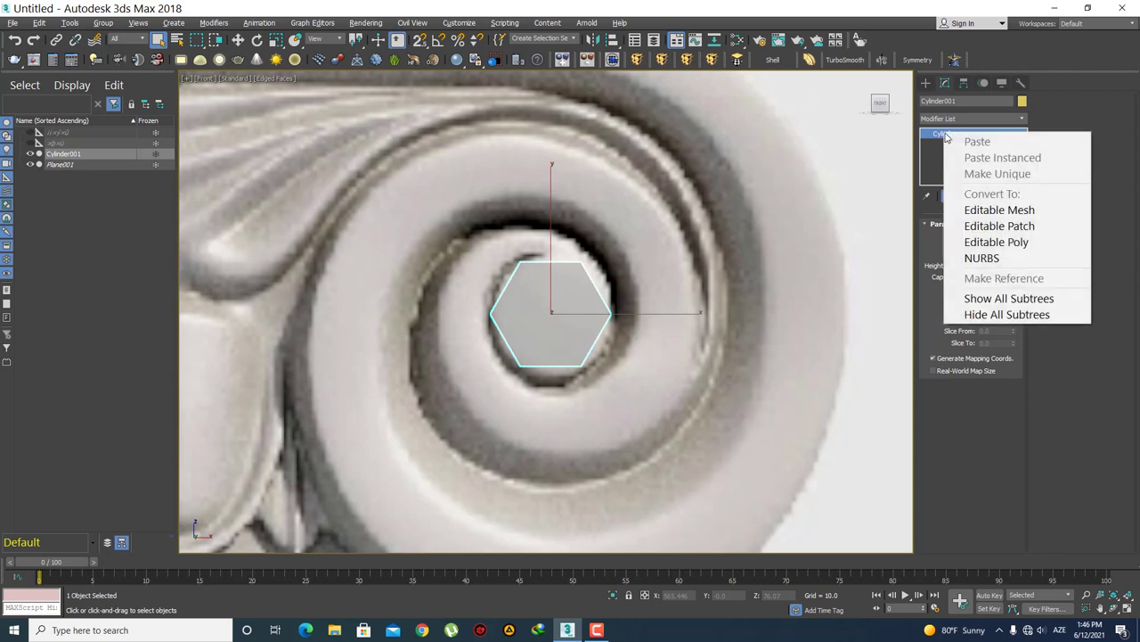
click(996, 241)
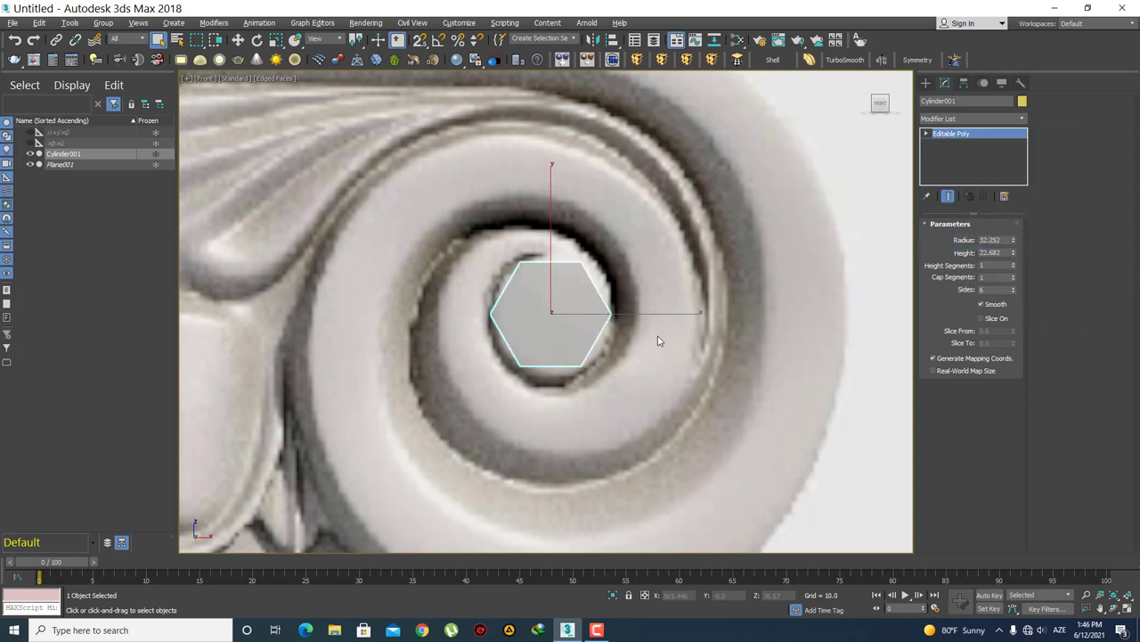
scroll(601, 330, down, 4)
key(t)
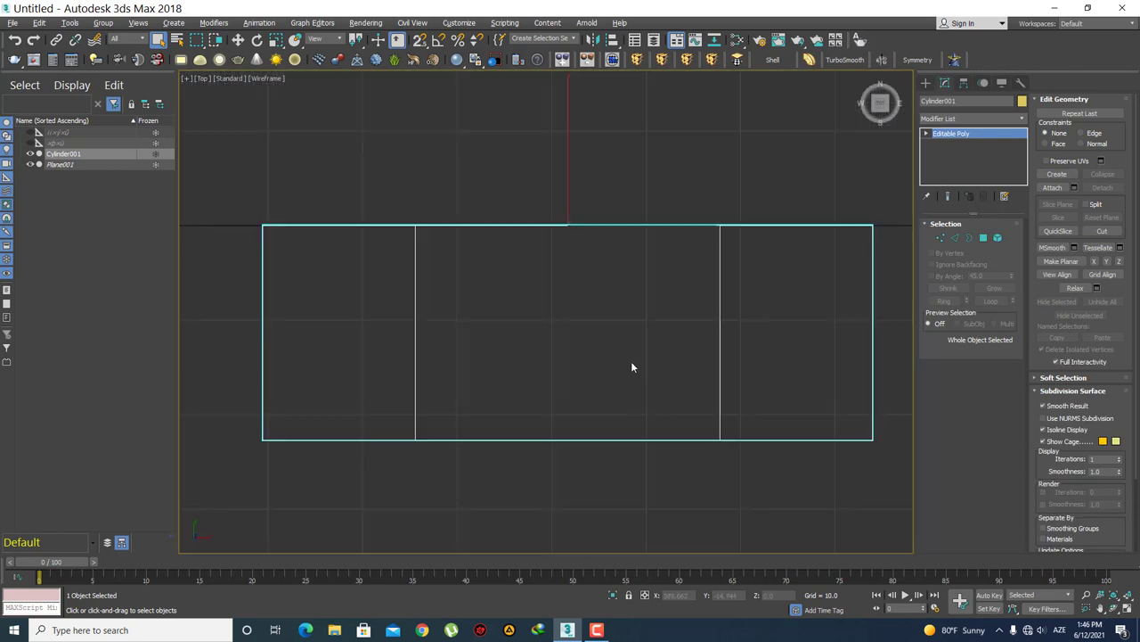
scroll(631, 366, down, 3)
key(4)
mouse_move(390, 237)
mouse_down()
mouse_move(794, 334)
mouse_move(802, 391)
mouse_up()
drag(825, 340, 824, 339)
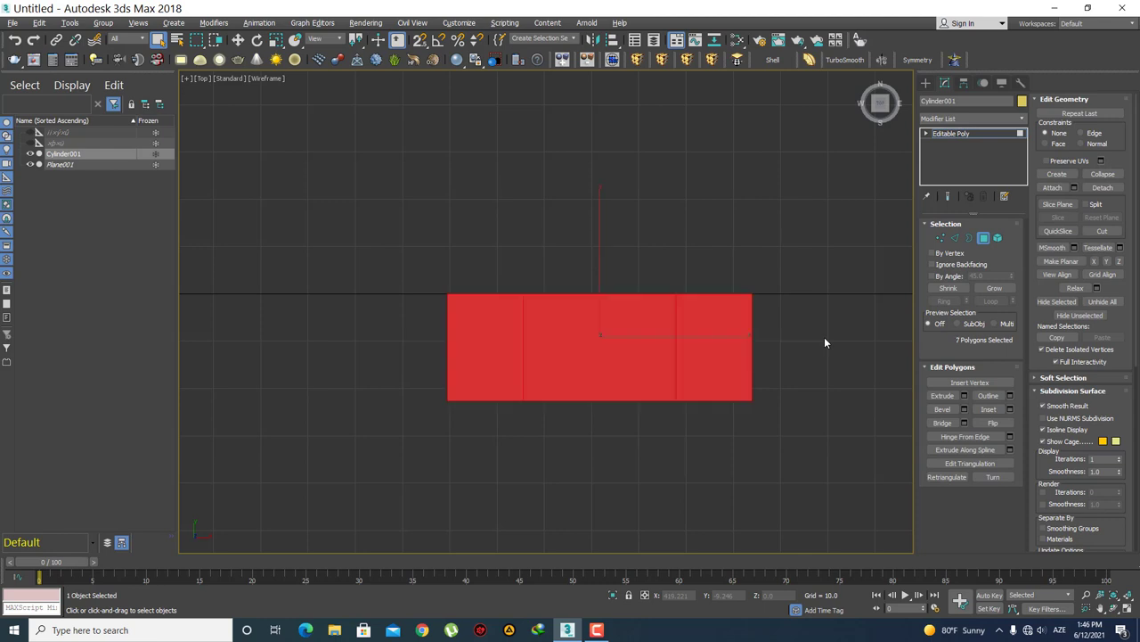
key(Delete)
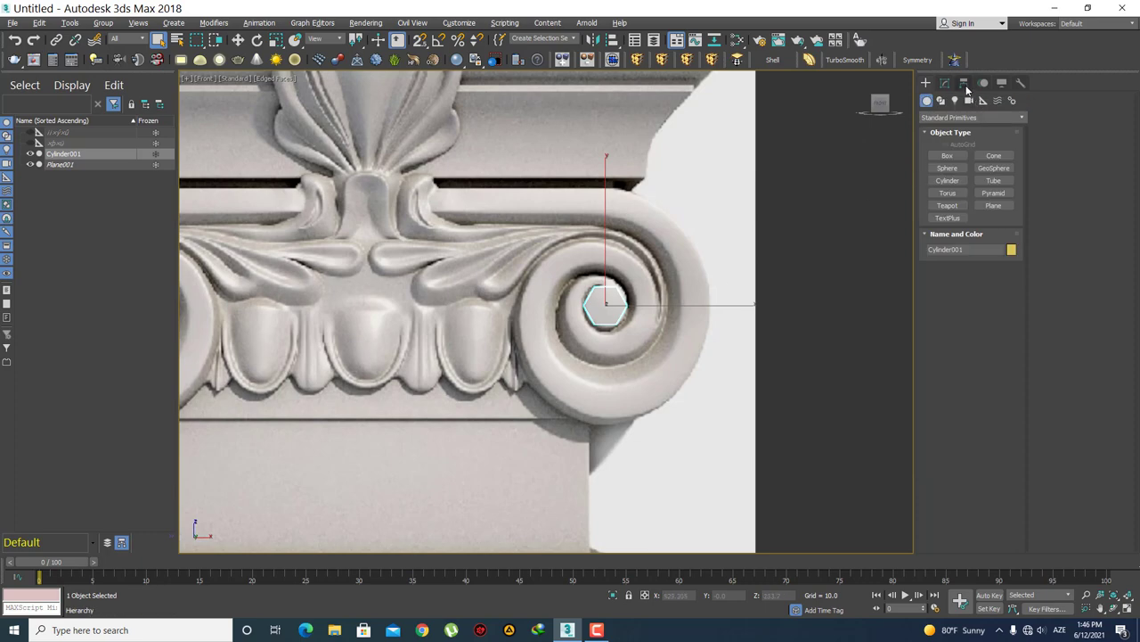
- Toggle Affect Pivot Only on and off in the Hierarchy Pivot panel
click(970, 102)
click(973, 166)
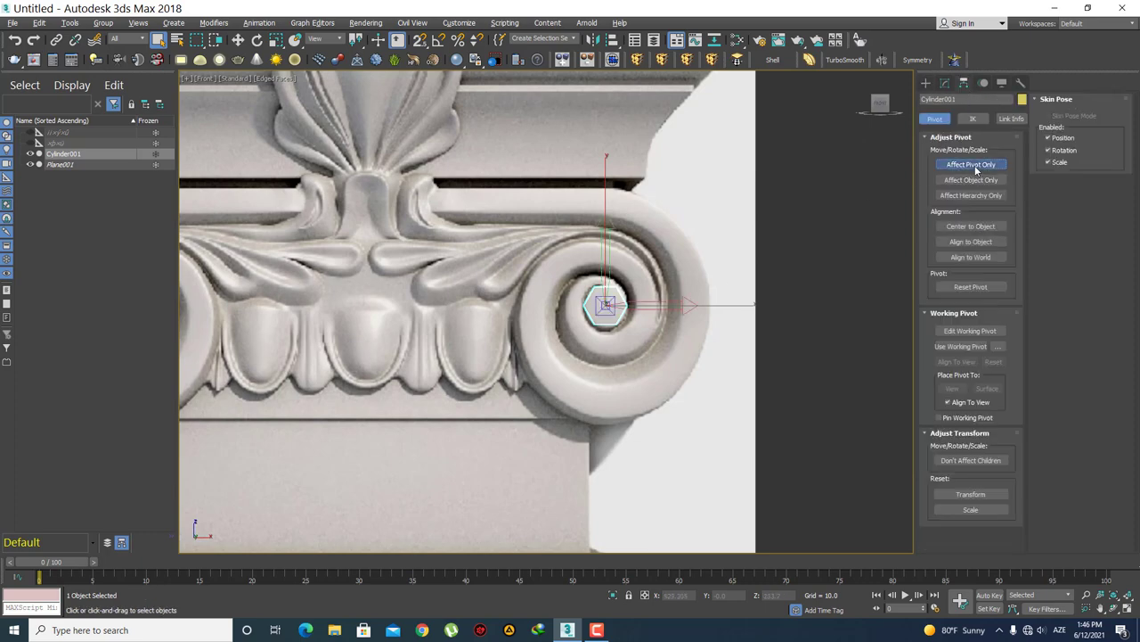
click(974, 226)
click(970, 165)
- Orbit around the framed hexagon in Perspective view, then switch to Top view
middle_drag(629, 328, 659, 353)
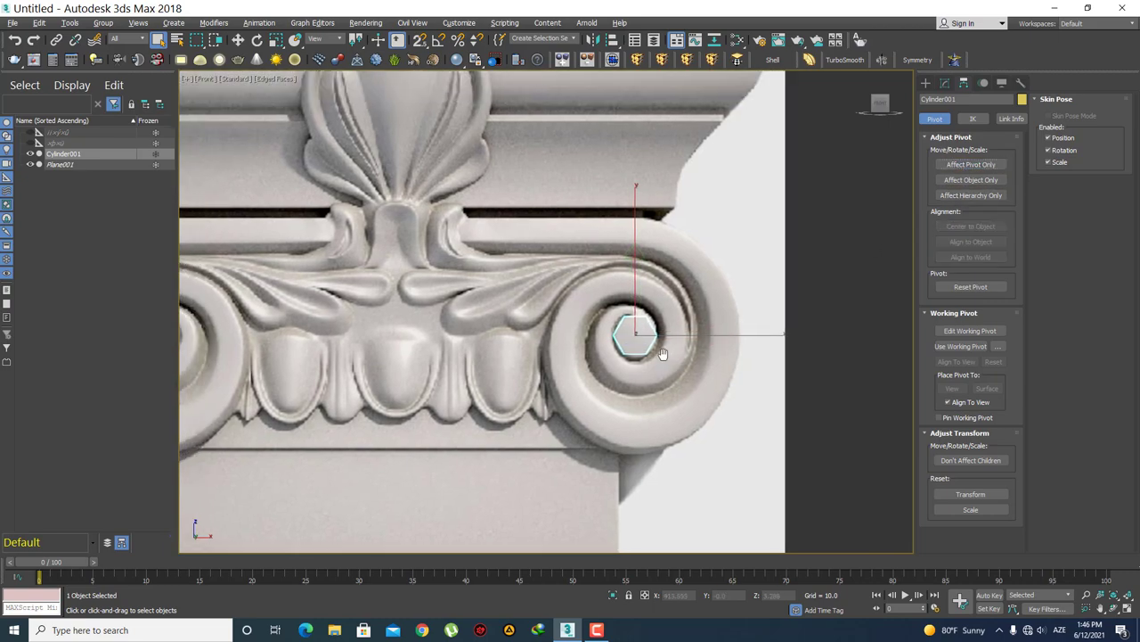
scroll(650, 329, up, 2)
key(p)
key(z)
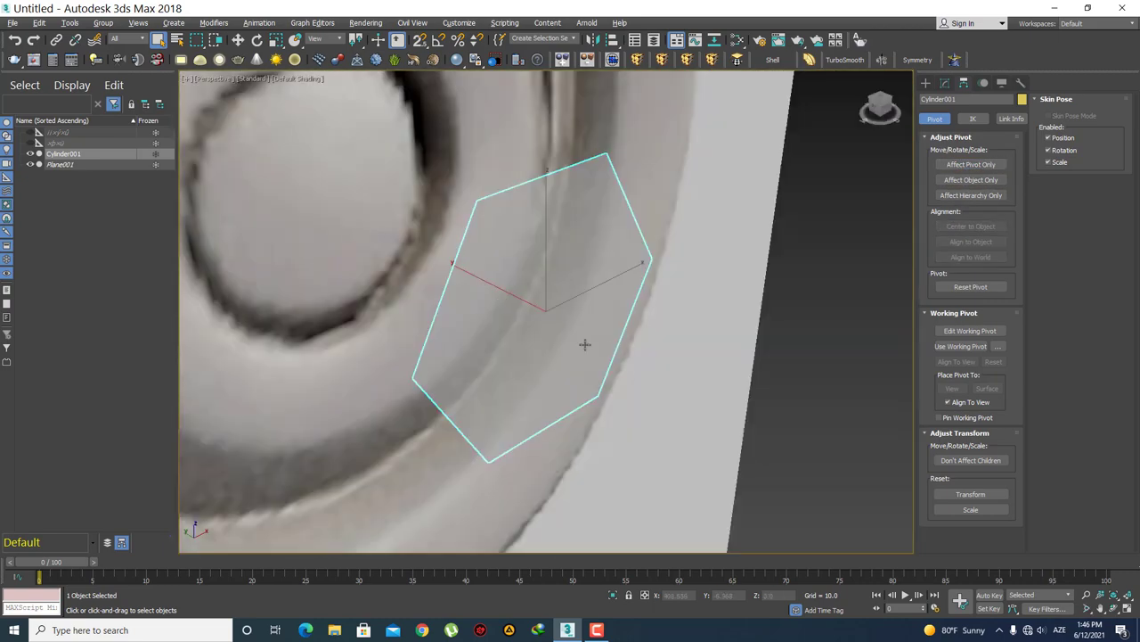
mouse_move(586, 344)
alt+middle_down()
mouse_move(565, 339)
mouse_move(591, 352)
mouse_move(634, 340)
alt+middle_up()
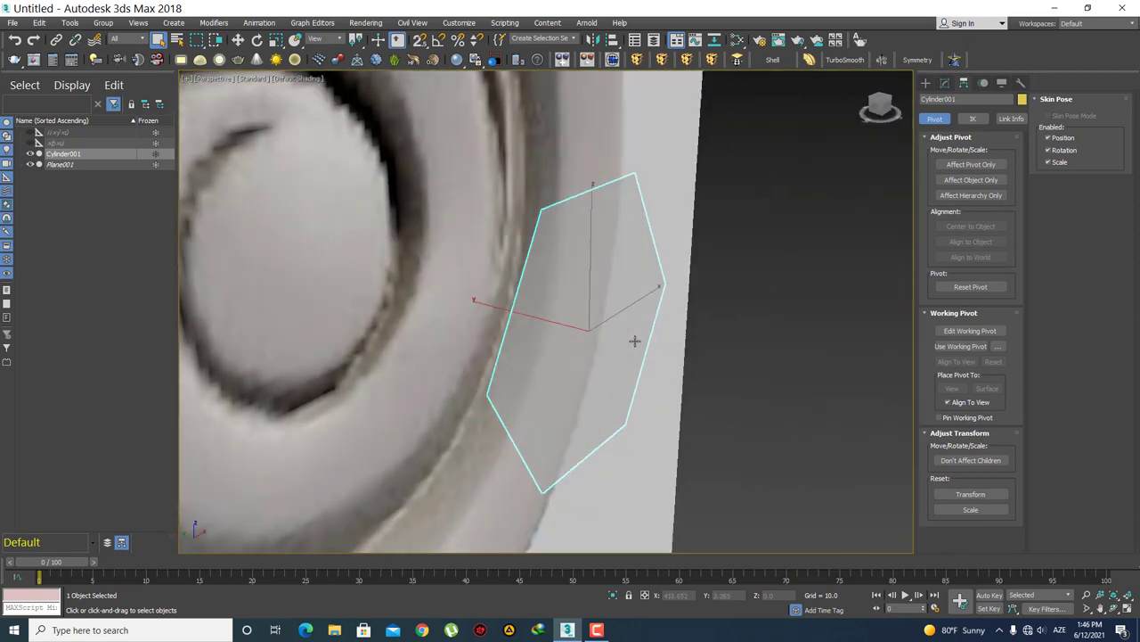
mouse_move(650, 295)
alt+middle_down()
mouse_move(687, 357)
mouse_move(603, 330)
mouse_move(610, 301)
mouse_move(669, 332)
alt+middle_up()
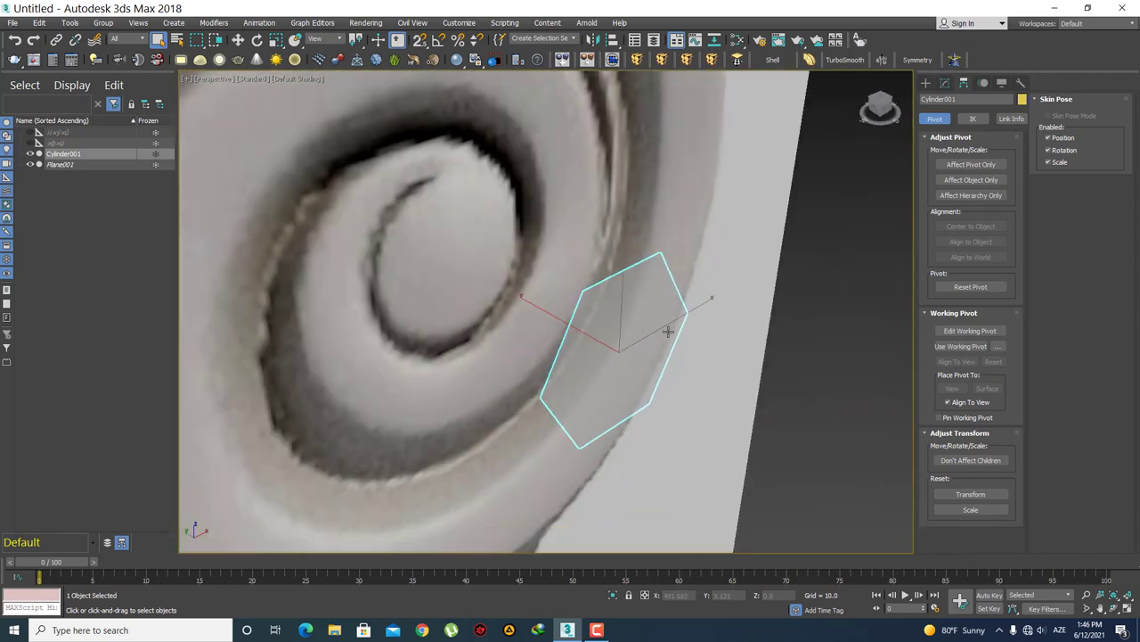
key(t)
scroll(586, 329, up, 10)
- Zero the hexagon's Y position in Move Transform Type-In, then show Front view shaded with edges
scroll(567, 341, down, 4)
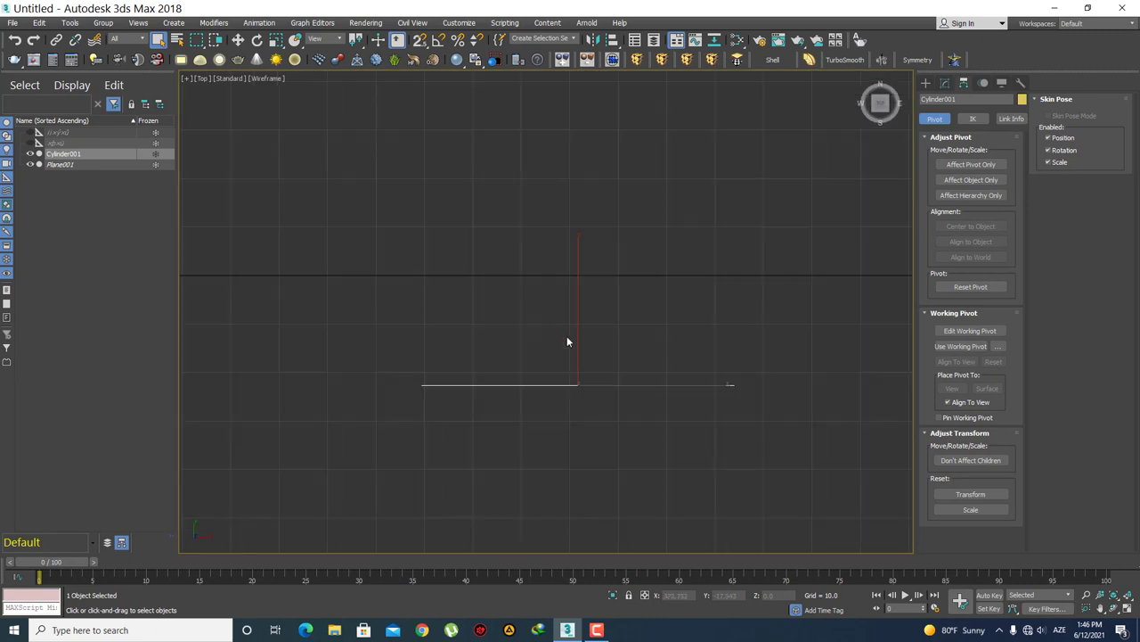
key(w)
key(F12)
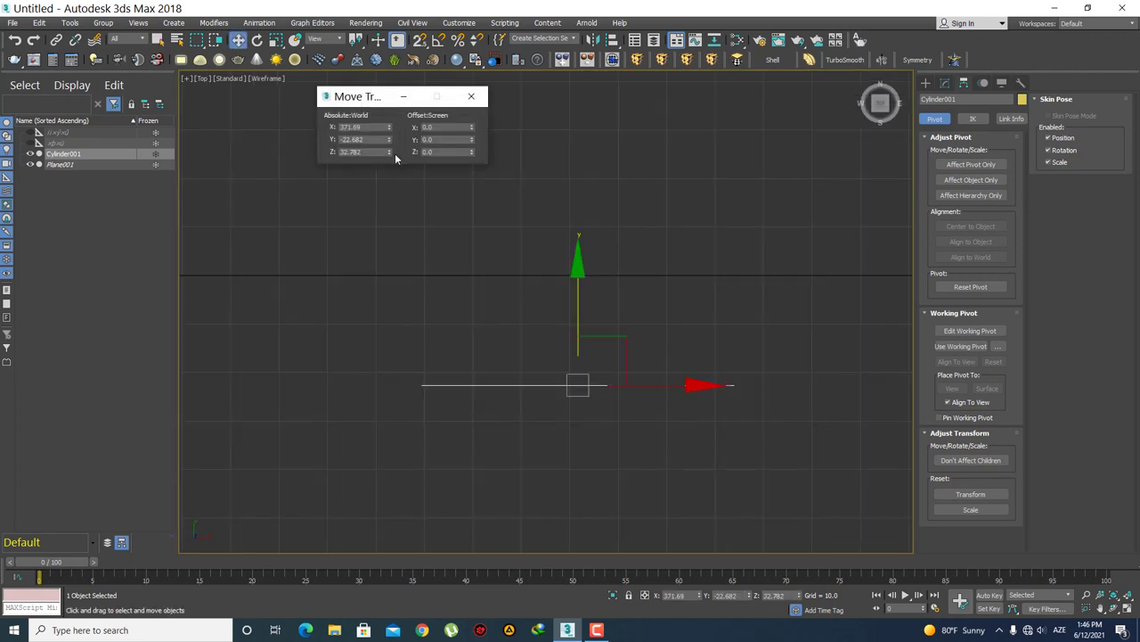
mouse_move(389, 153)
mouse_down()
mouse_move(390, 170)
mouse_move(393, 155)
mouse_up()
right_click(389, 140)
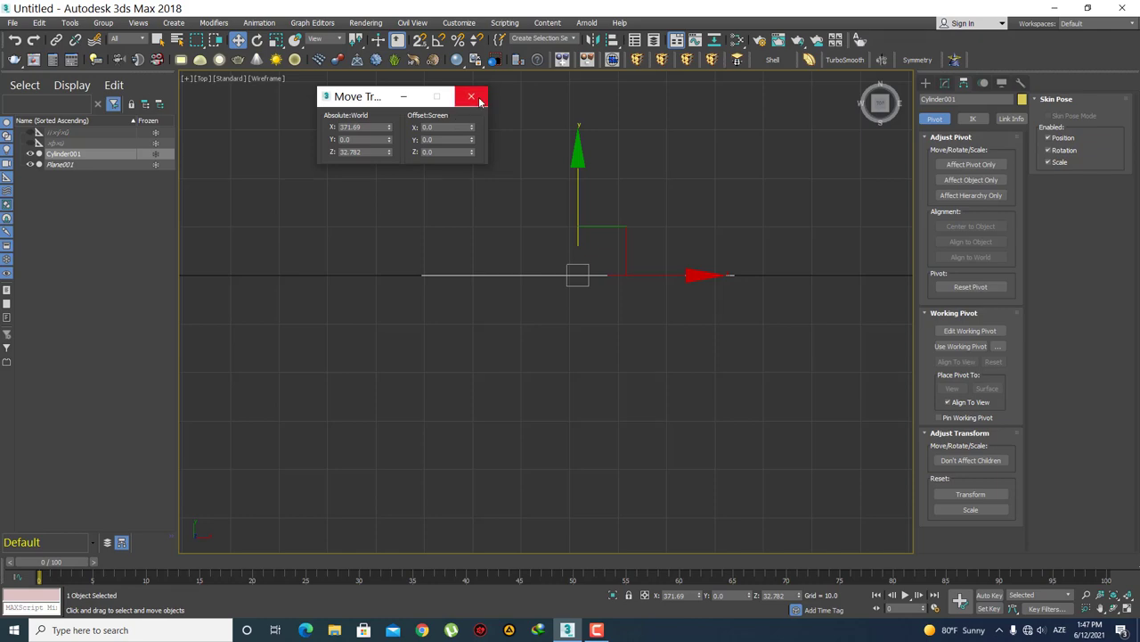
click(471, 96)
key(f)
key(F3)
- Rotate the hexagon about 31° on Z so a corner points straight up
scroll(627, 364, up, 2)
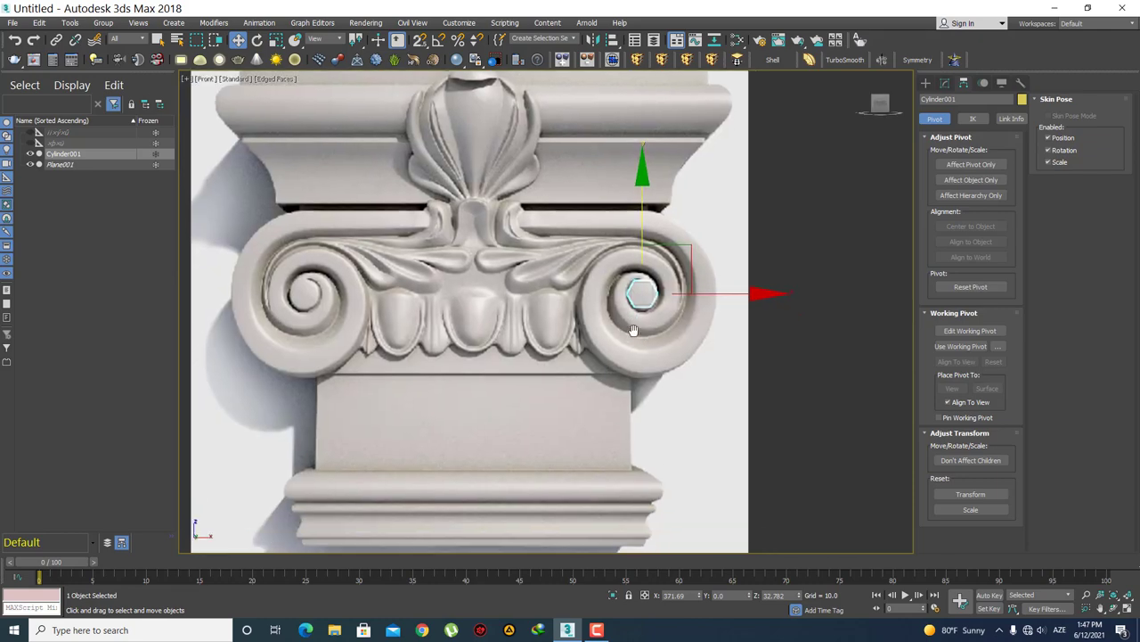
scroll(615, 354, up, 3)
scroll(597, 343, up, 3)
scroll(580, 328, up, 2)
key(e)
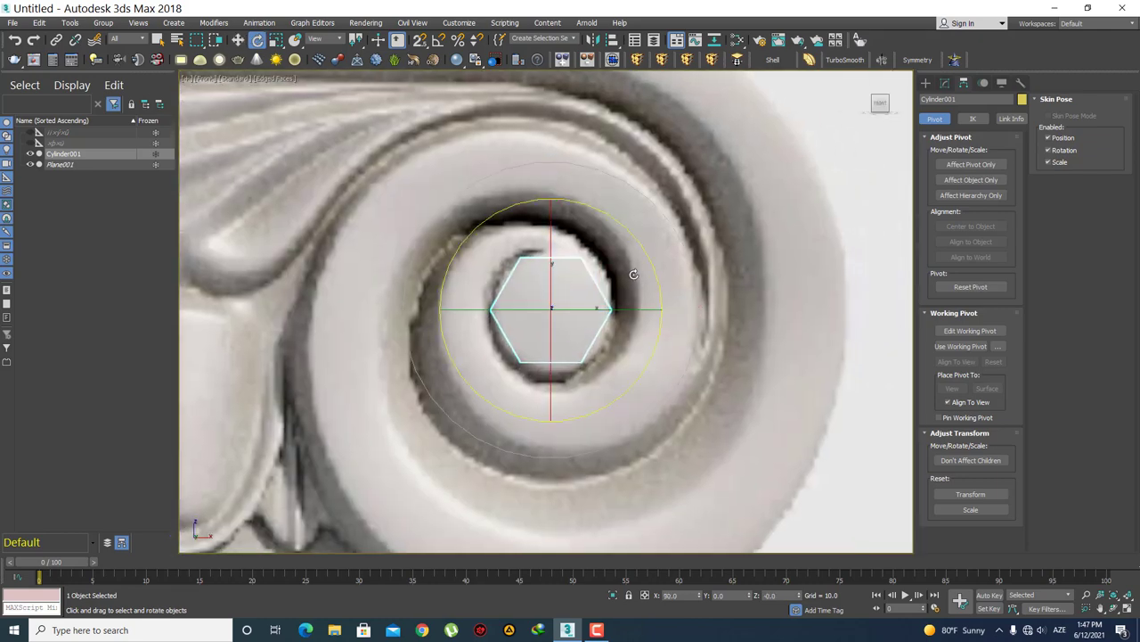
drag(638, 244, 620, 217)
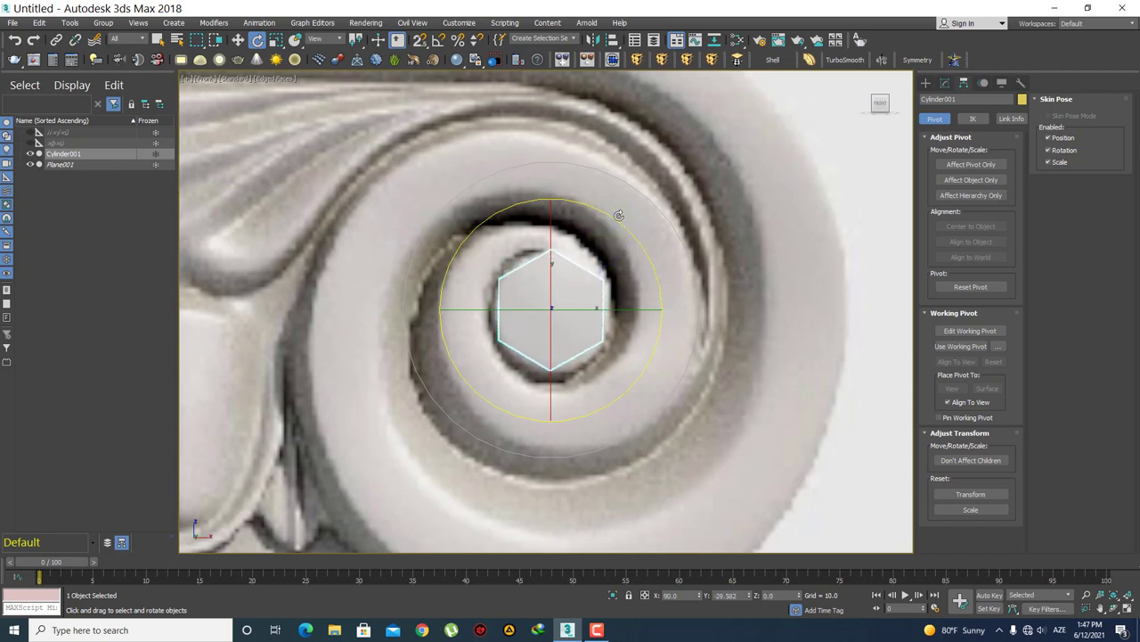
- Open the cylinder's Editable Poly settings in the Modify panel
middle_drag(613, 322, 650, 329)
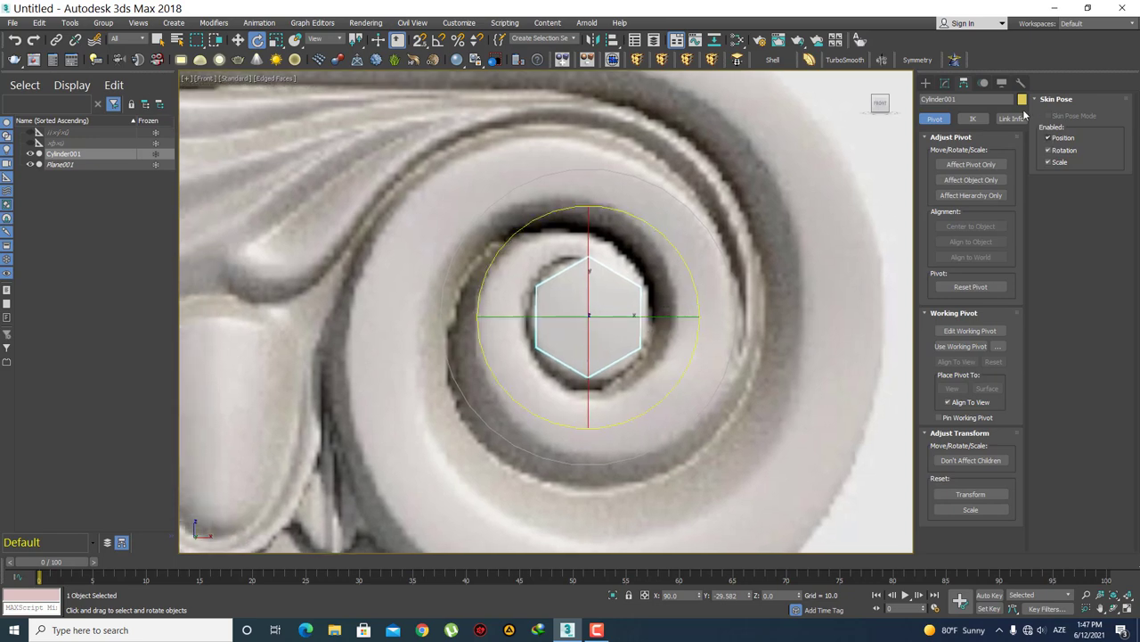
click(944, 82)
click(964, 139)
- At vertex level, move the hexagon's two right vertices outward to the right
key(q)
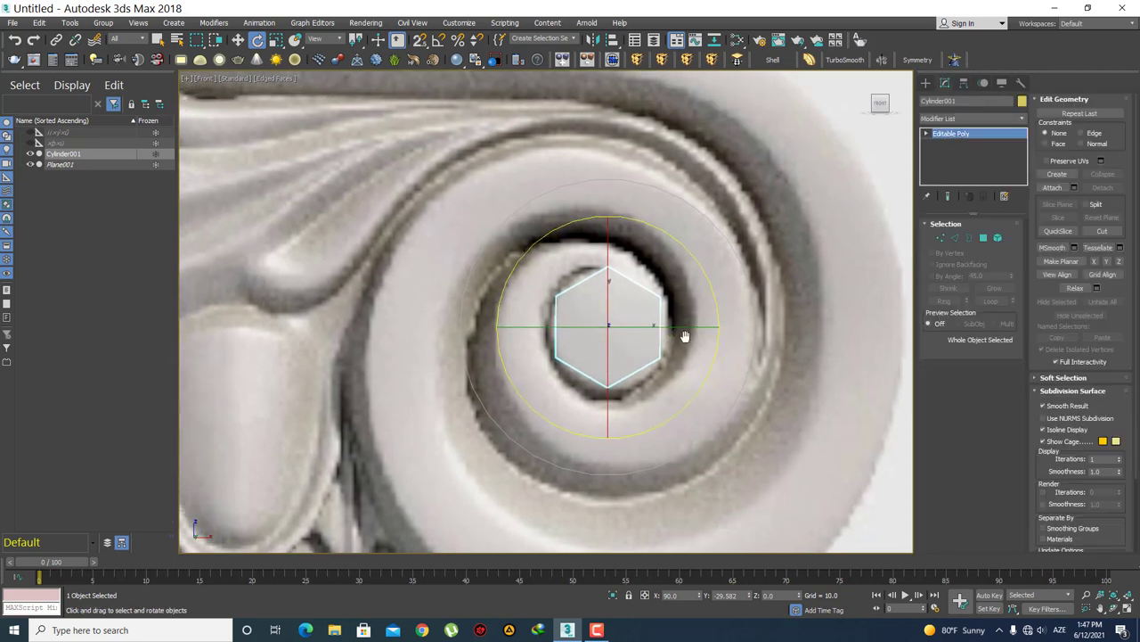
scroll(683, 331, up, 3)
middle_drag(655, 344, 650, 297)
key(1)
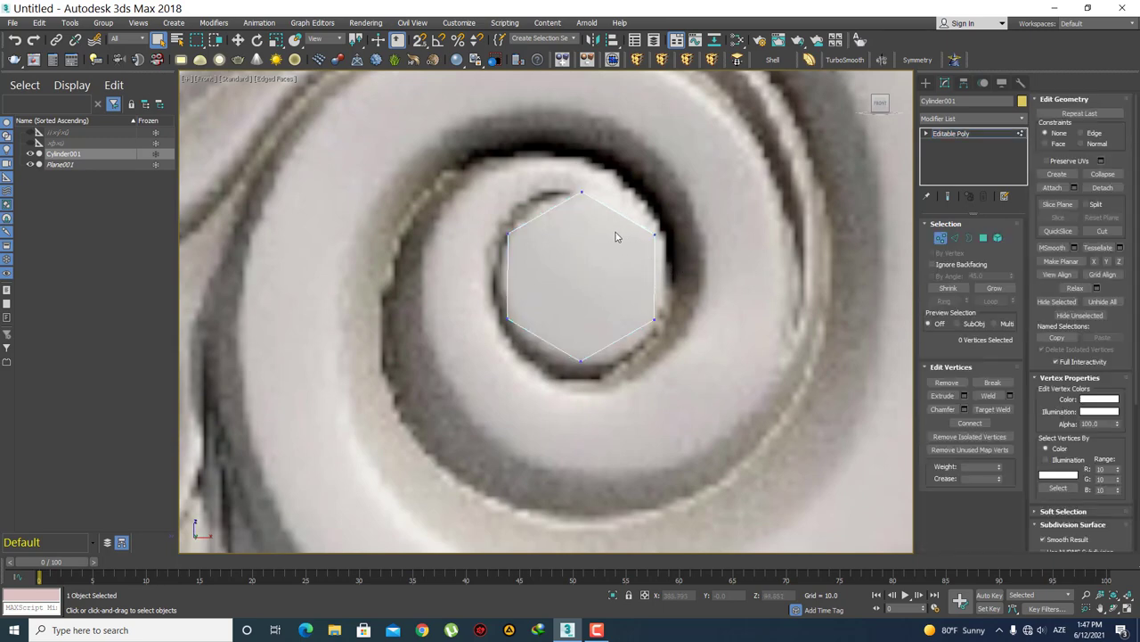
drag(650, 194, 648, 196)
key(w)
drag(713, 276, 723, 276)
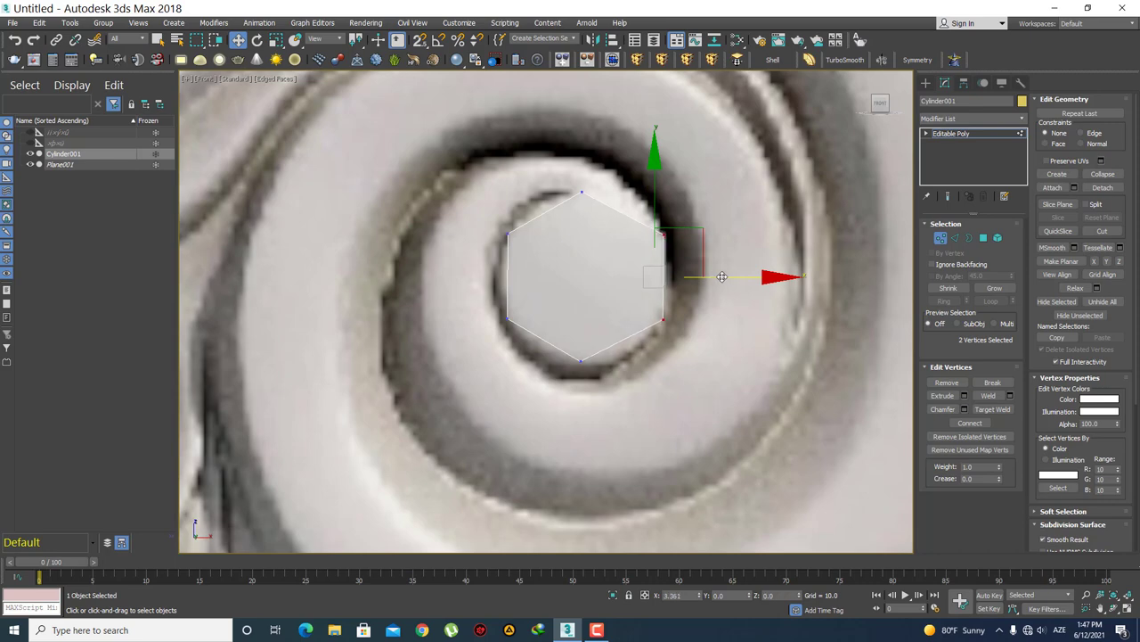
- Move the hexagon's bottom vertex down
click(580, 361)
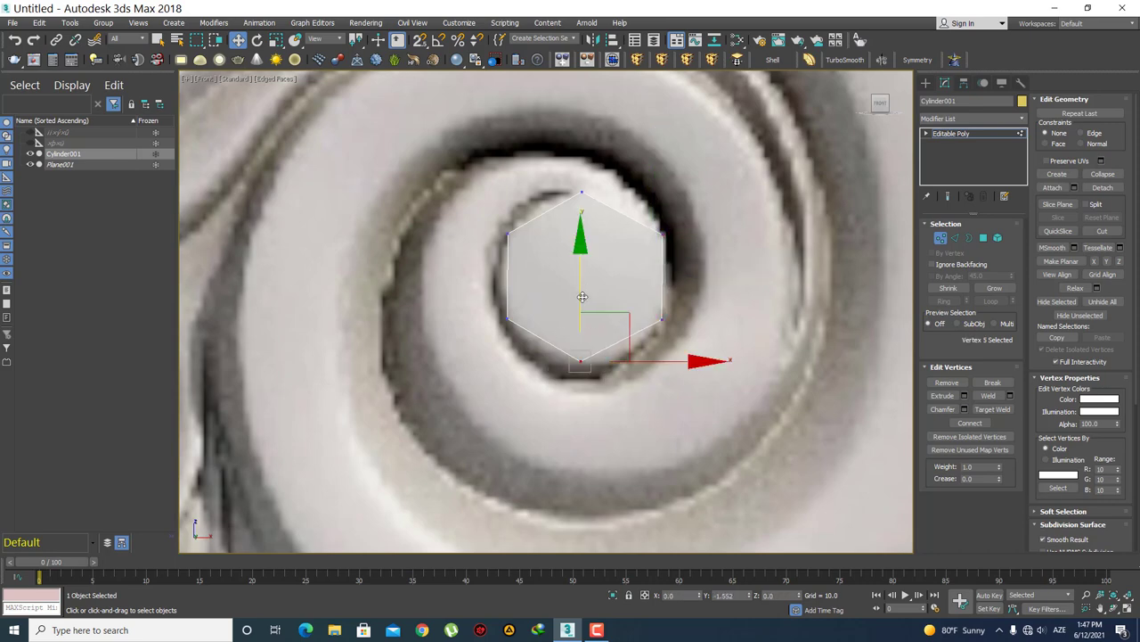
drag(580, 296, 580, 311)
click(831, 312)
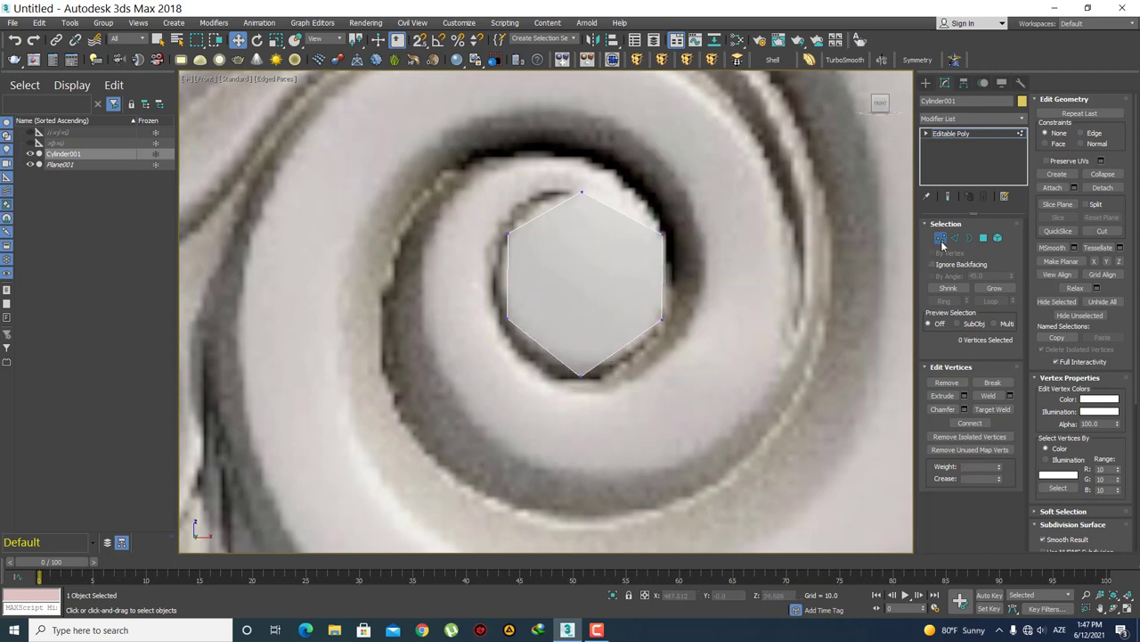
middle_drag(491, 226, 512, 247)
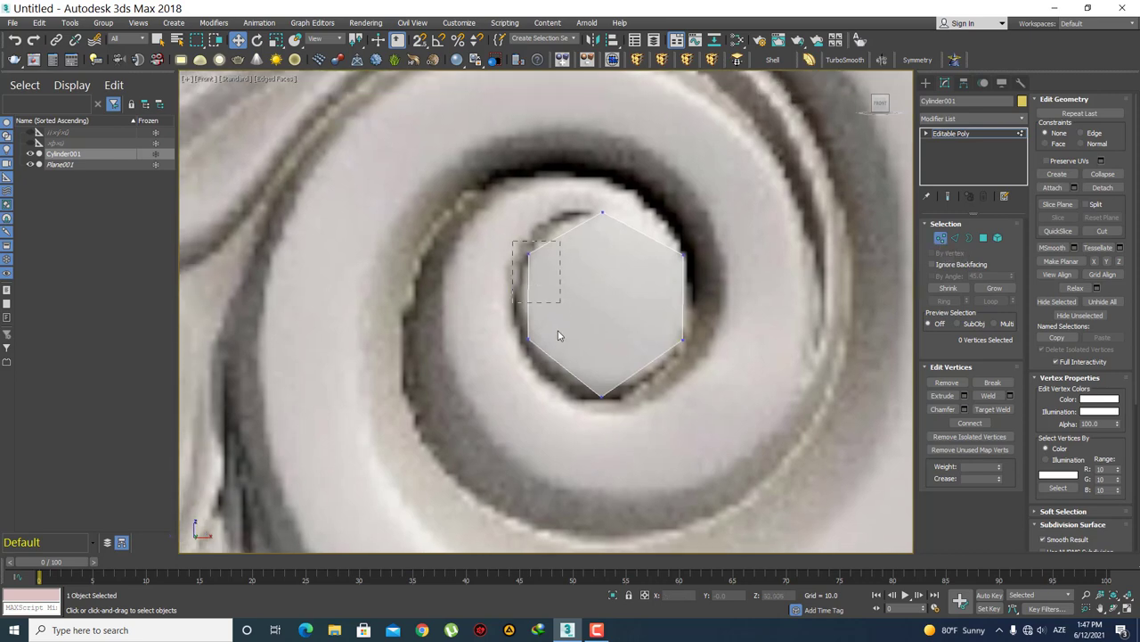
- Nudge the upper-right vertex up and the lower-right vertex up and right
drag(558, 335, 556, 344)
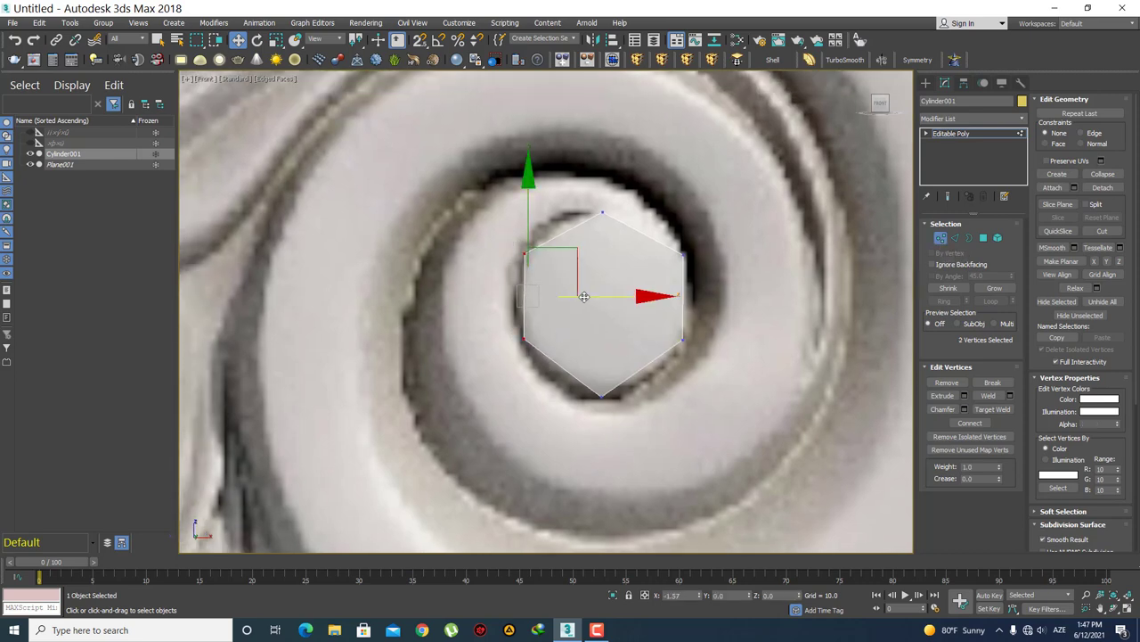
click(602, 395)
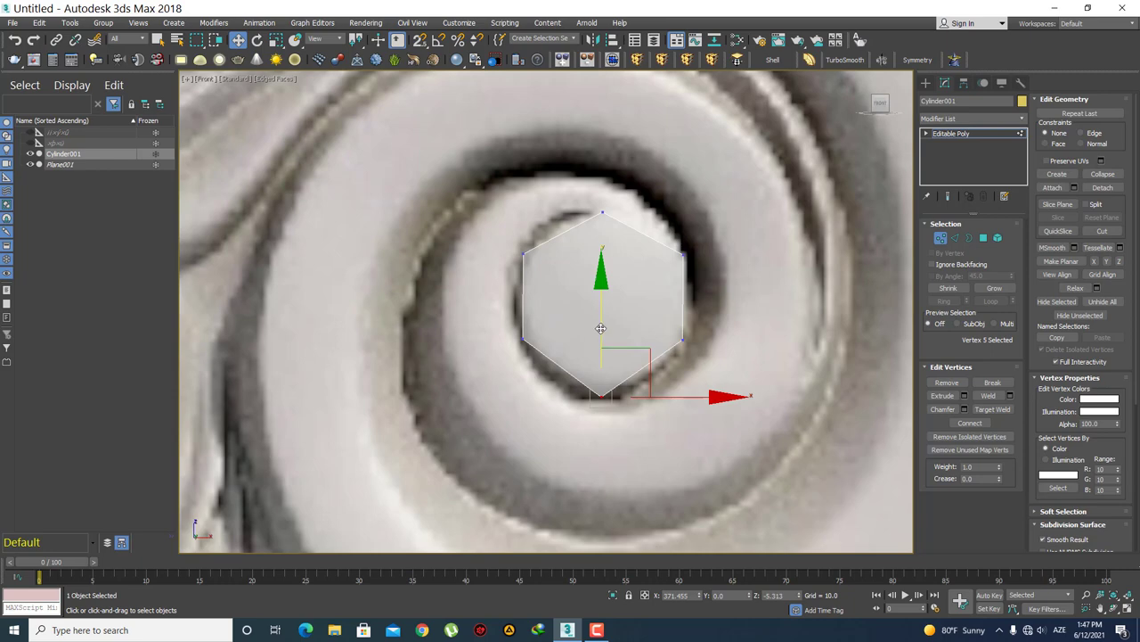
mouse_move(613, 254)
mouse_down()
mouse_move(581, 184)
mouse_move(602, 154)
mouse_move(634, 164)
mouse_up()
click(684, 256)
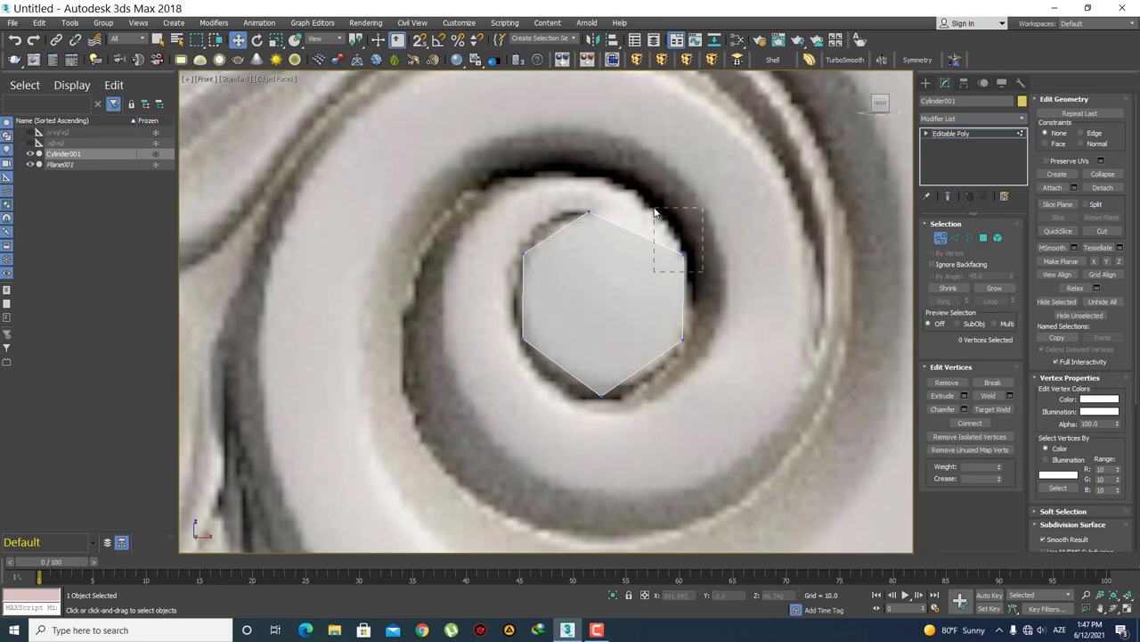
drag(720, 215, 729, 193)
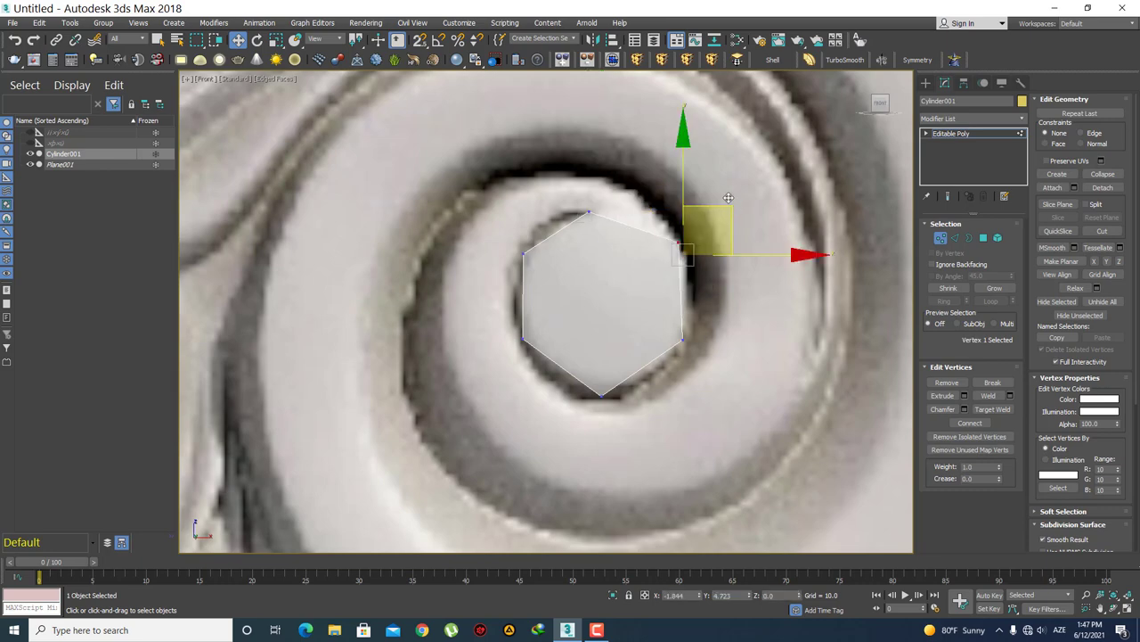
click(635, 304)
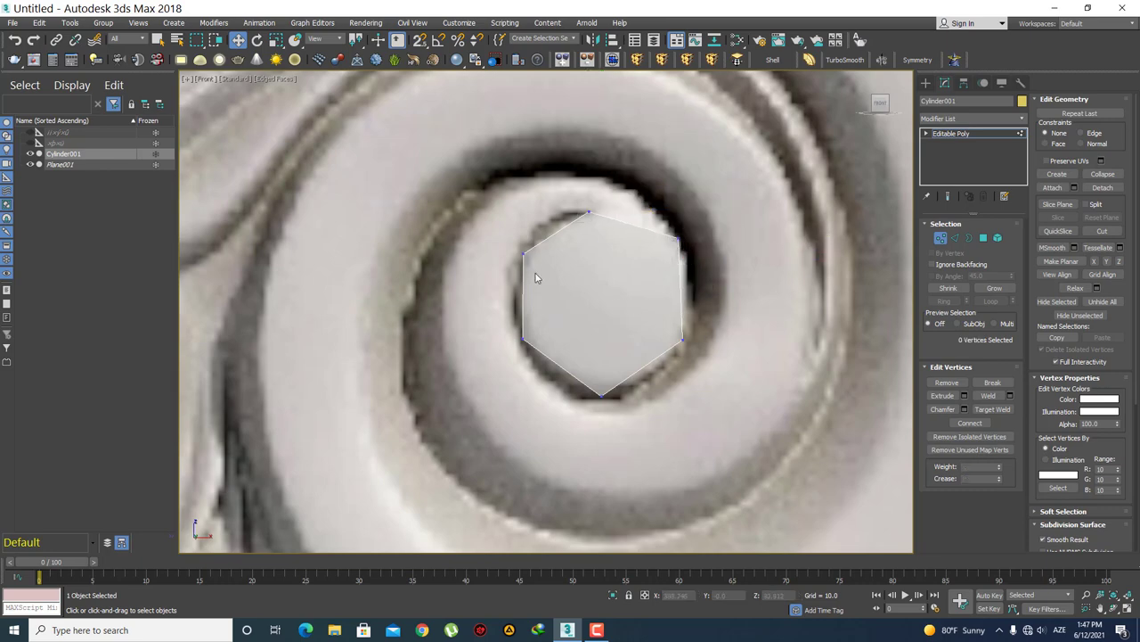
click(682, 340)
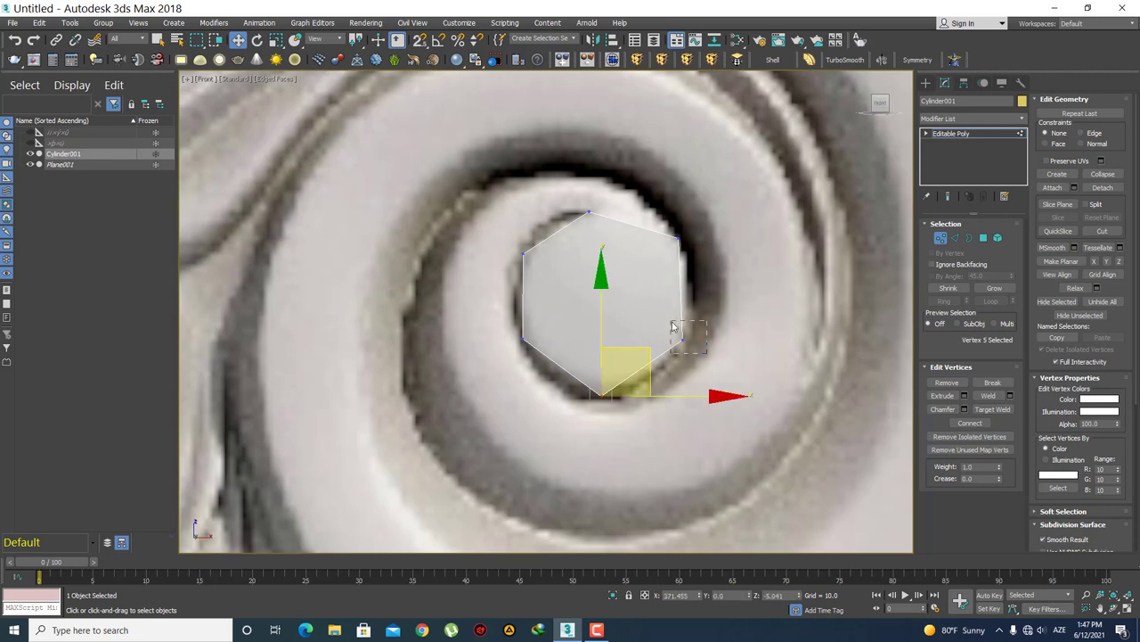
drag(729, 294, 733, 289)
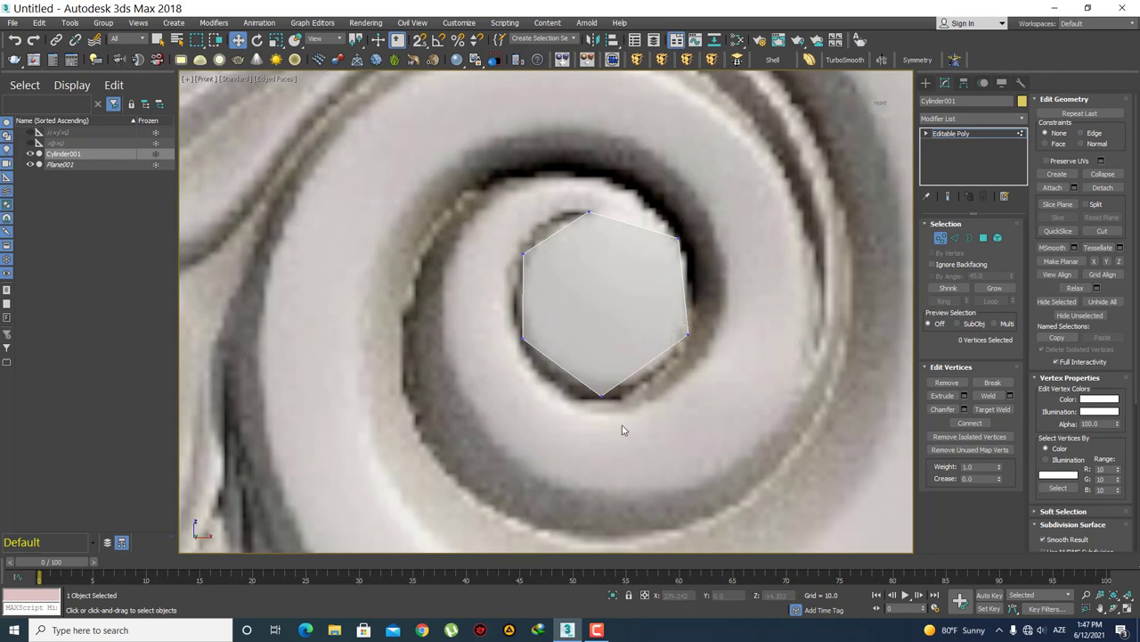
- Shift the bottom, lower-left and upper-left vertices slightly to fit the eye outline
drag(624, 428, 577, 343)
drag(654, 352, 673, 356)
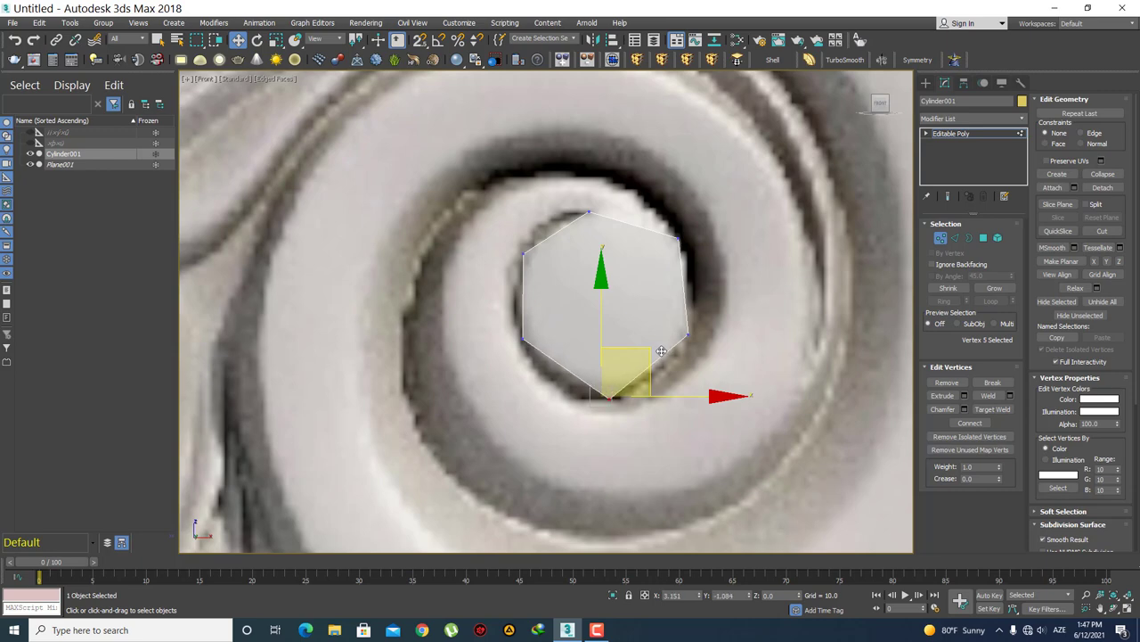
click(524, 338)
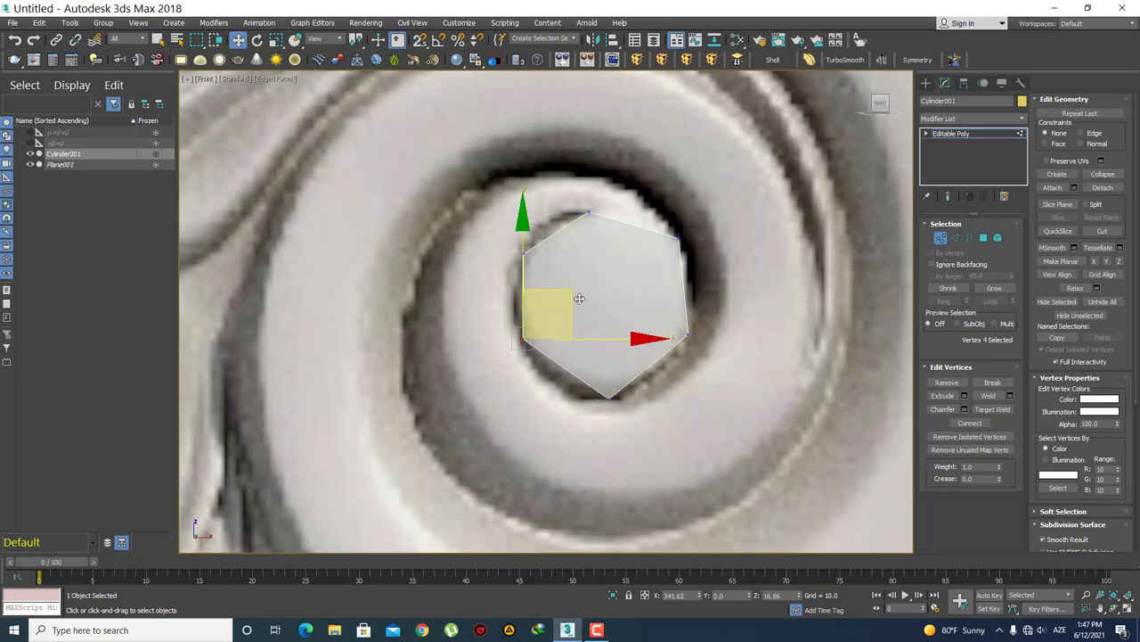
drag(576, 289, 581, 299)
click(578, 291)
click(524, 255)
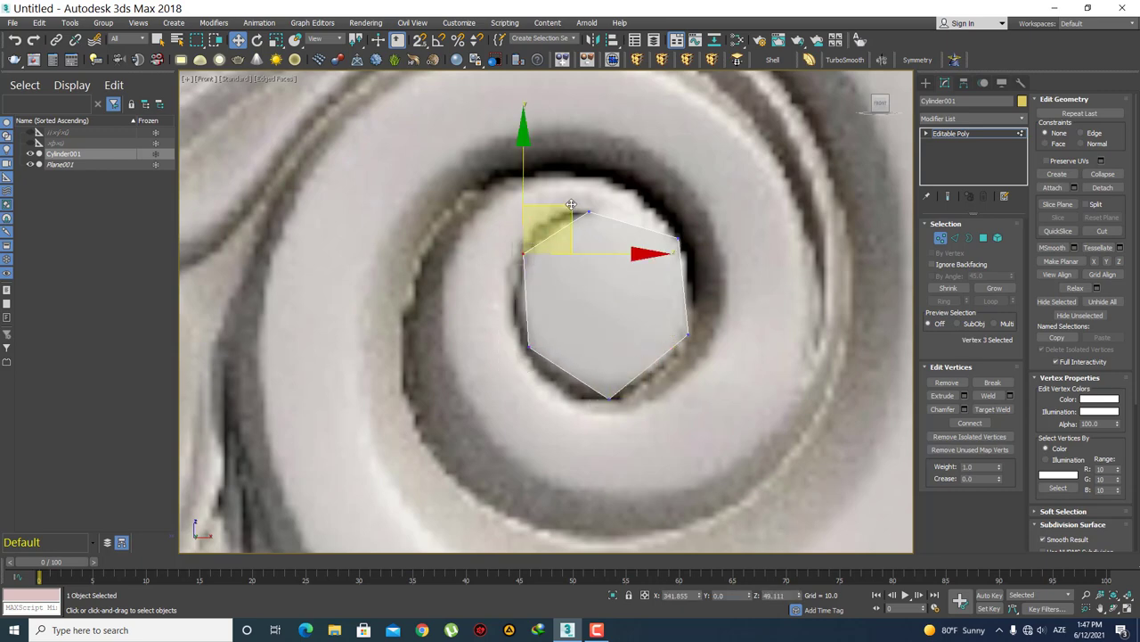
drag(570, 206, 567, 212)
click(595, 321)
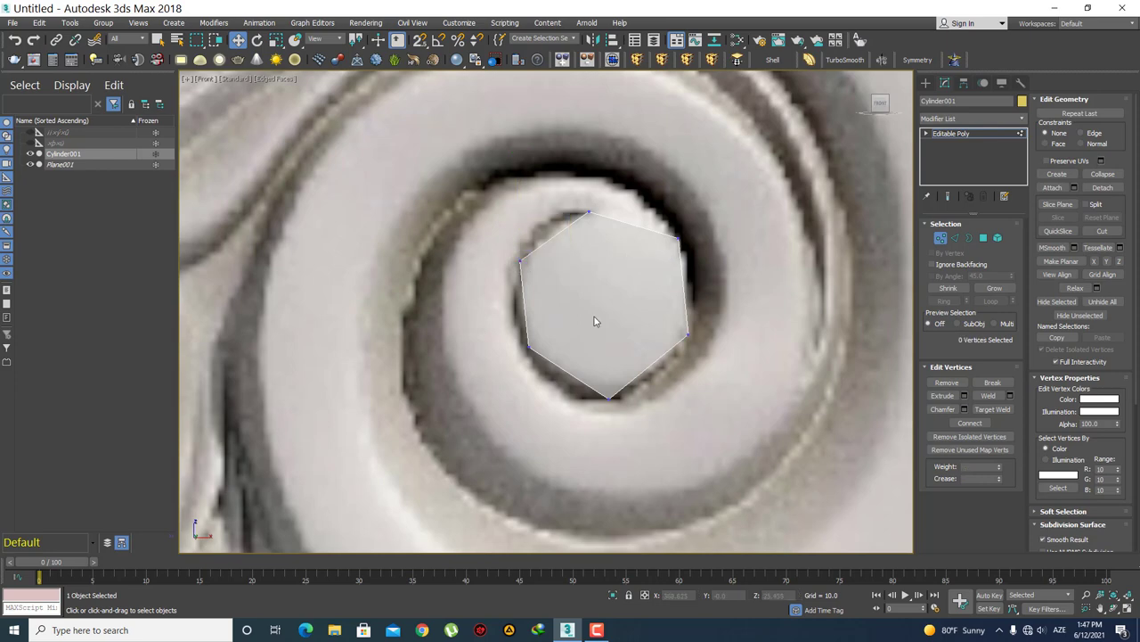
- Nudge the top vertex slightly down, then switch to edge level
click(588, 212)
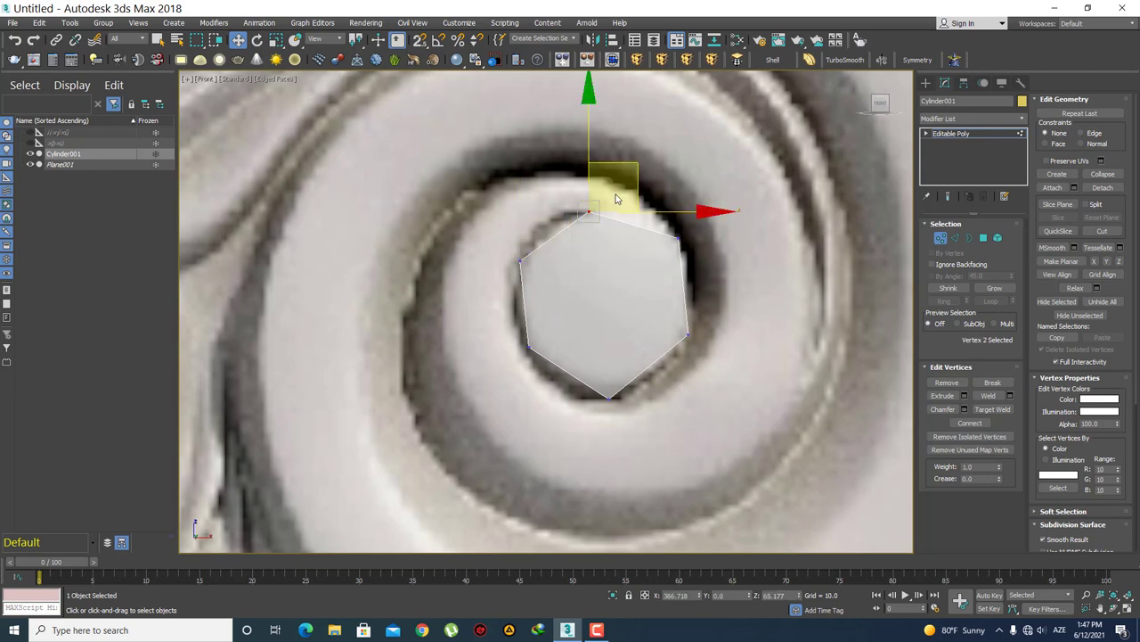
drag(638, 170, 637, 172)
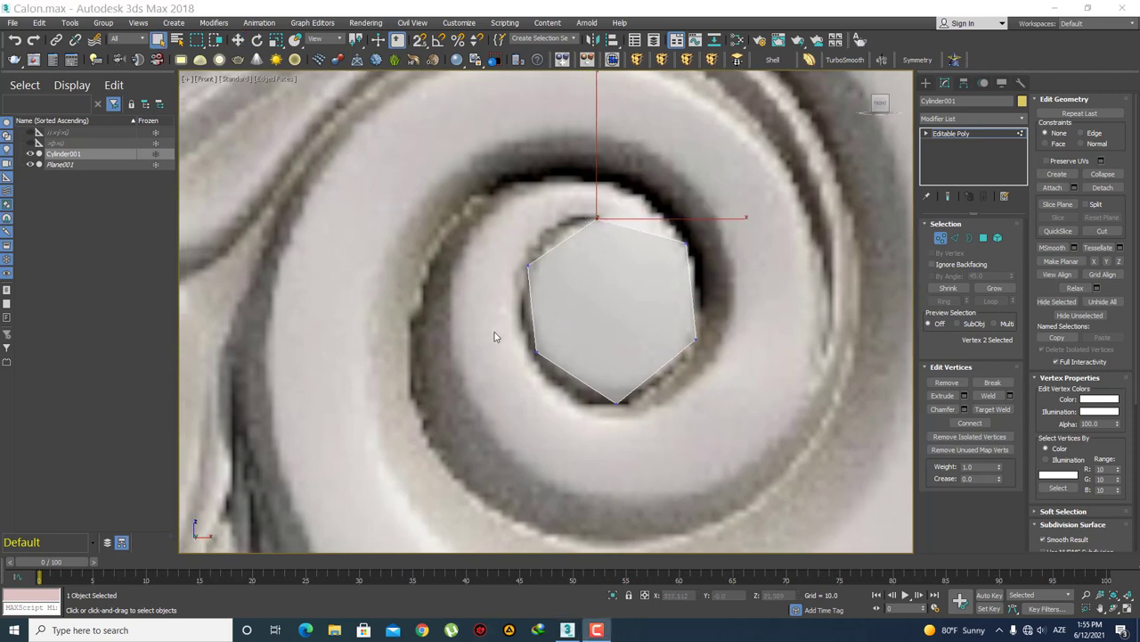
middle_drag(570, 331, 513, 380)
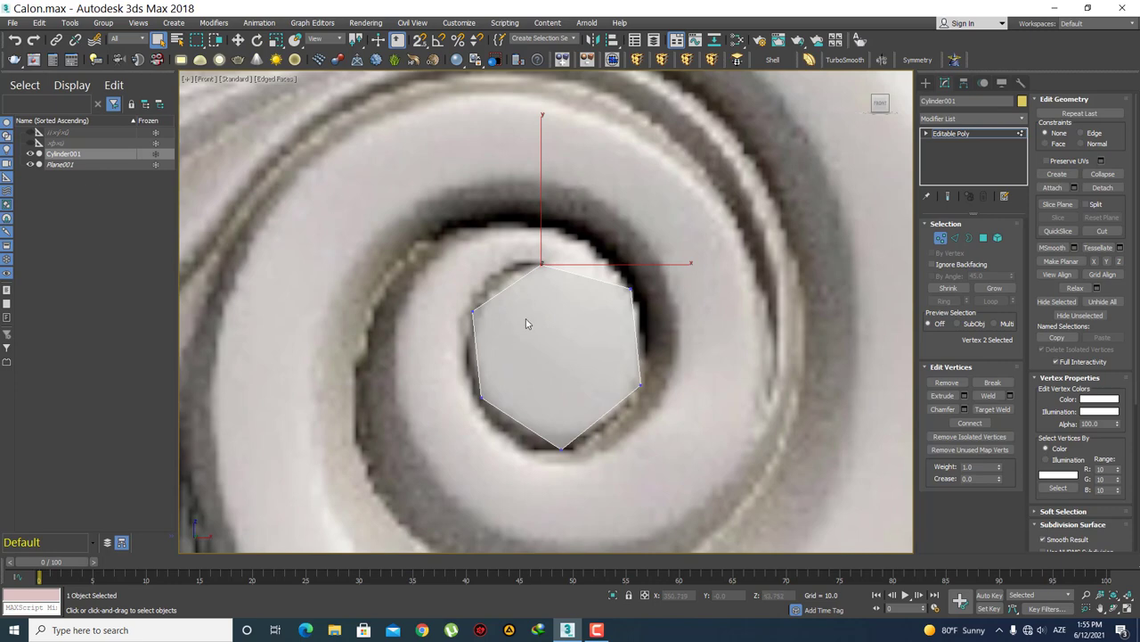
middle_drag(526, 321, 598, 348)
key(2)
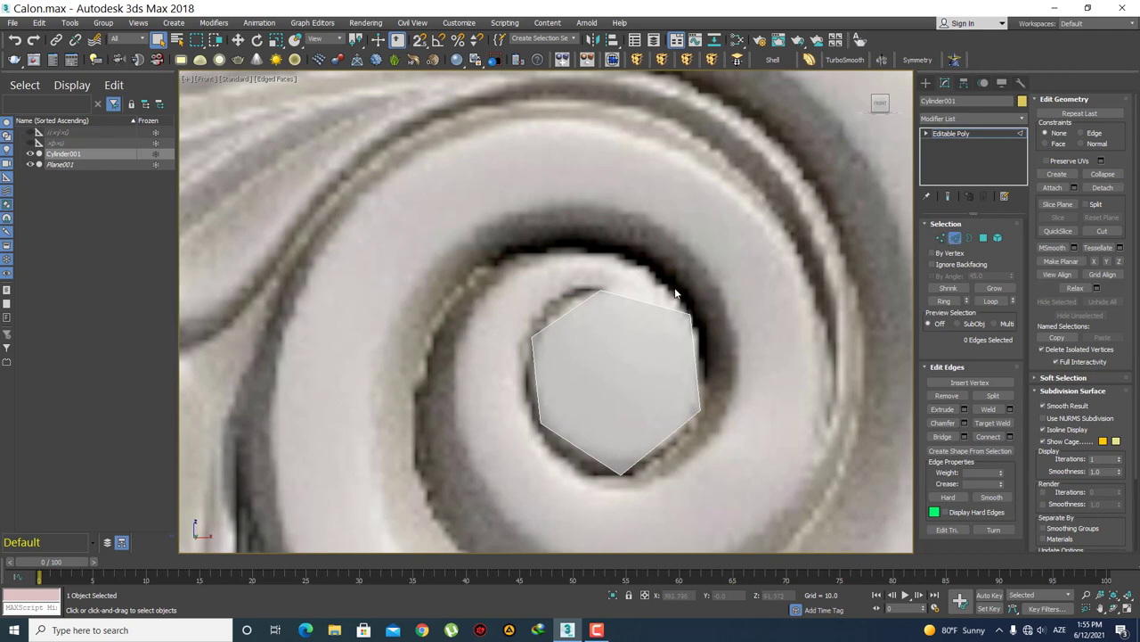
- Shift-drag the hexagon's top edge to extrude a new face
drag(643, 337, 629, 344)
middle_drag(629, 343, 642, 369)
key(w)
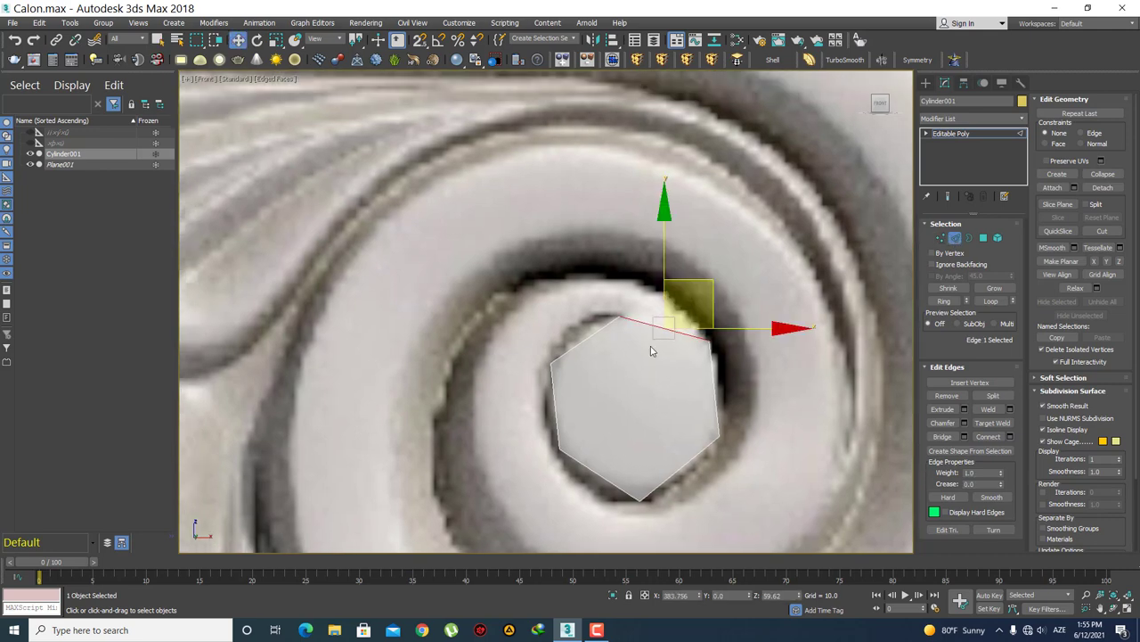
scroll(687, 316, up, 2)
middle_drag(710, 299, 677, 312)
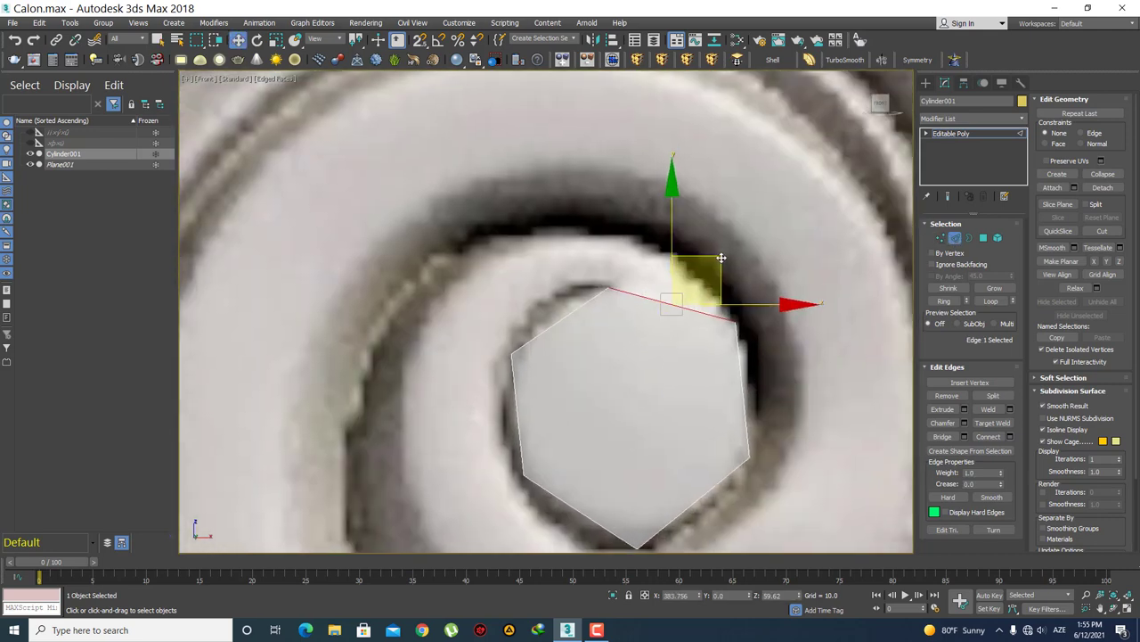
drag(721, 258, 701, 232)
- Move the new face's upper-left and right vertices onto the scroll's curve
key(1)
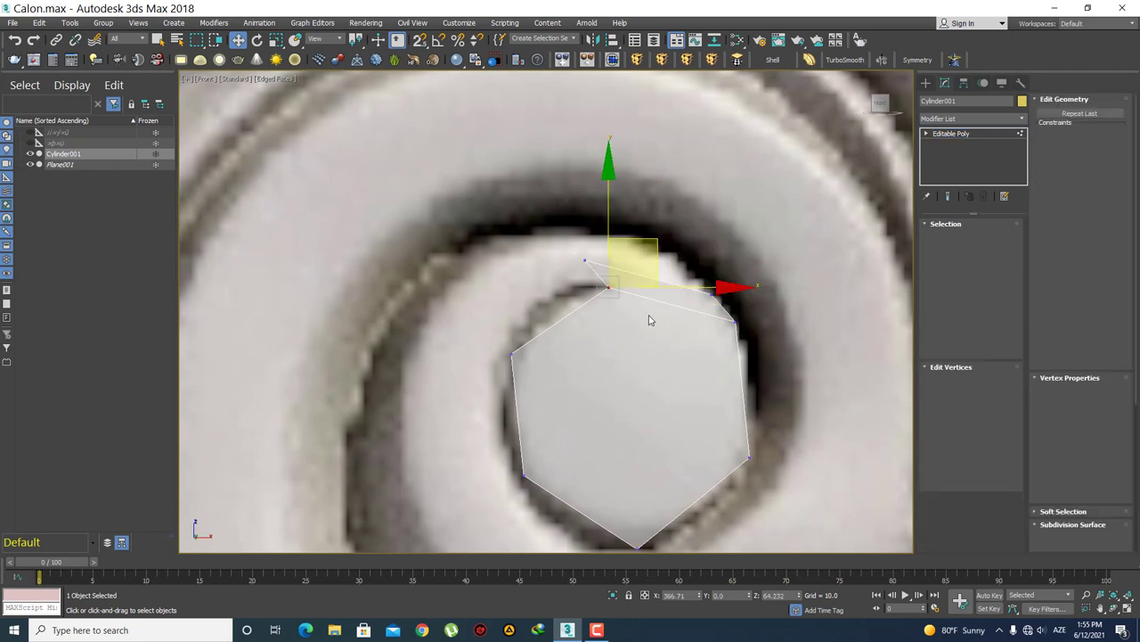
scroll(567, 348, up, 1)
scroll(561, 338, up, 1)
click(531, 259)
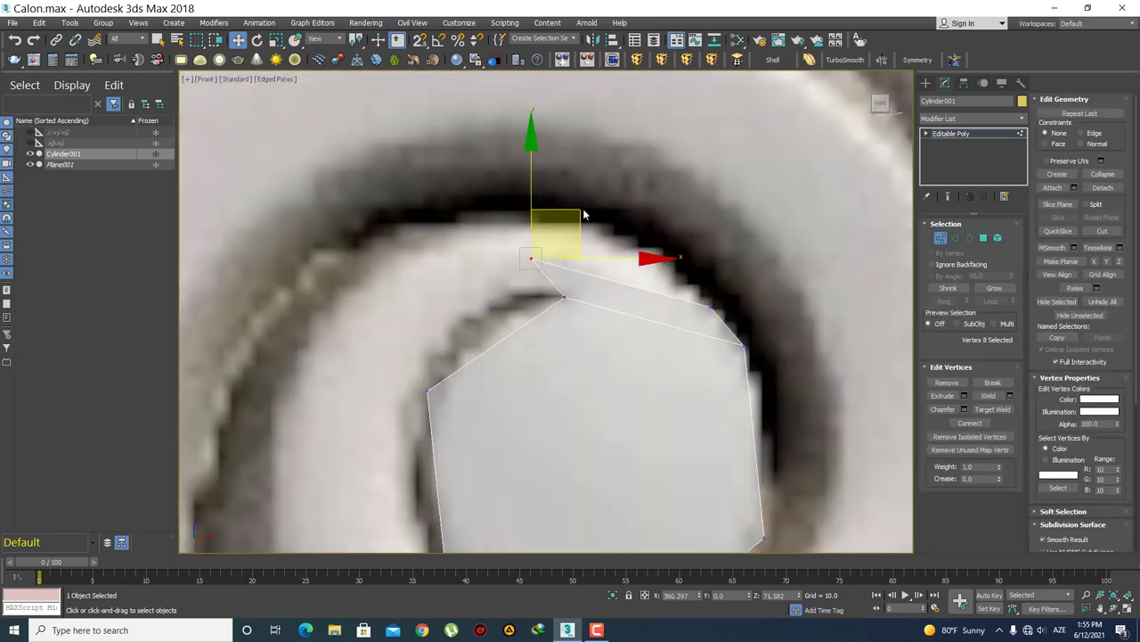
drag(584, 214, 600, 244)
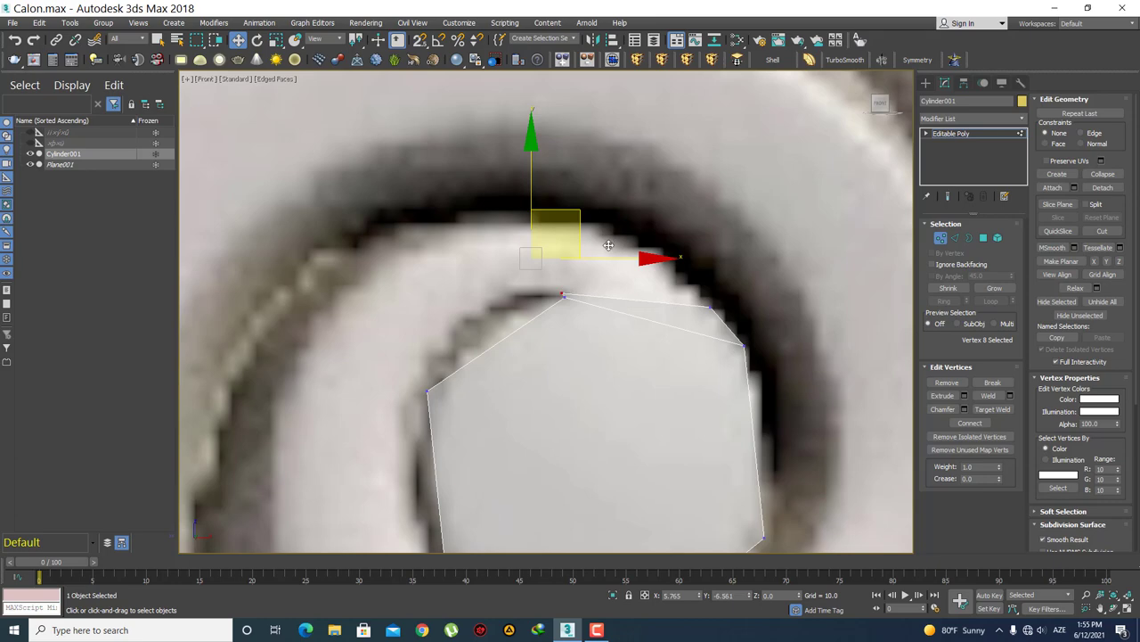
drag(675, 230, 735, 326)
drag(752, 260, 683, 187)
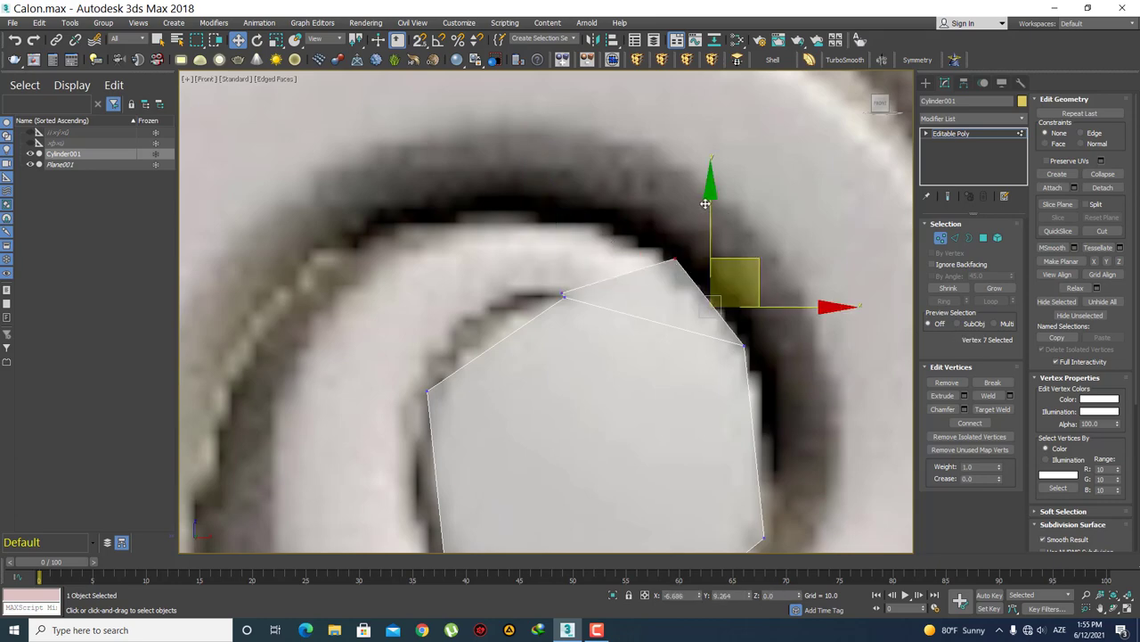
- Nudge the hexagon's top-right vertex right and down
middle_drag(671, 366, 640, 240)
scroll(640, 240, down, 5)
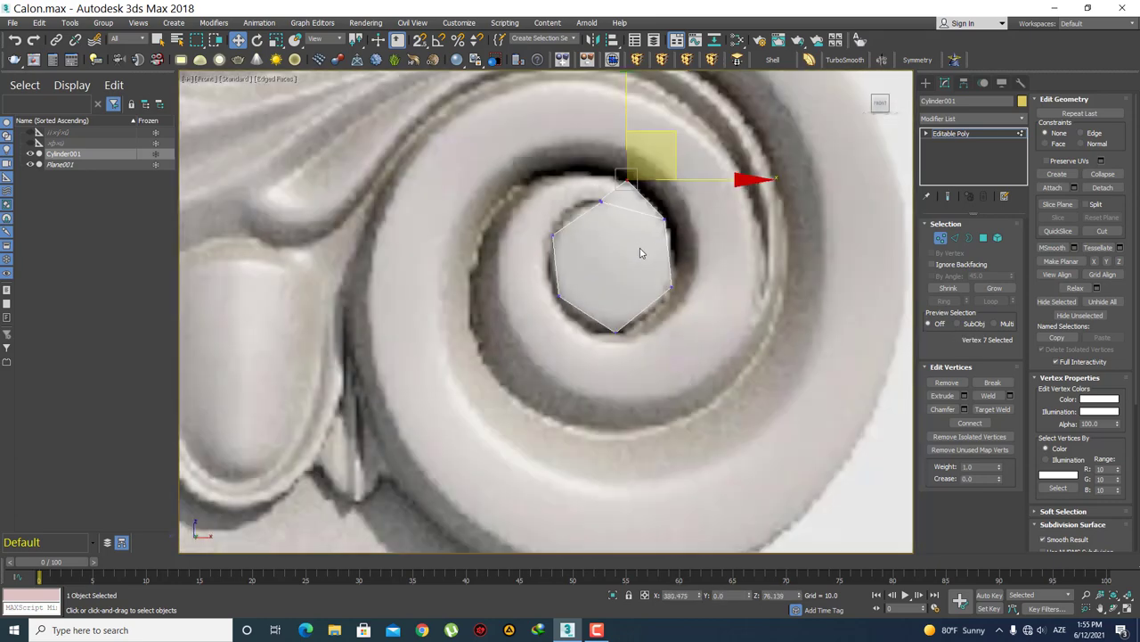
click(638, 247)
scroll(648, 223, up, 3)
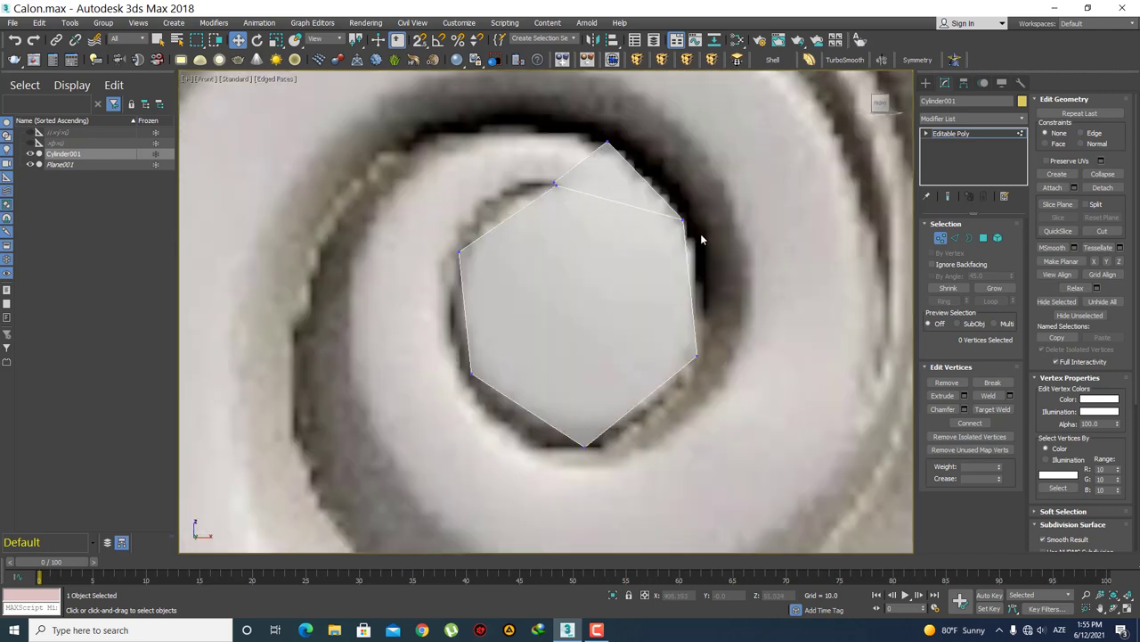
click(697, 228)
drag(739, 180, 750, 190)
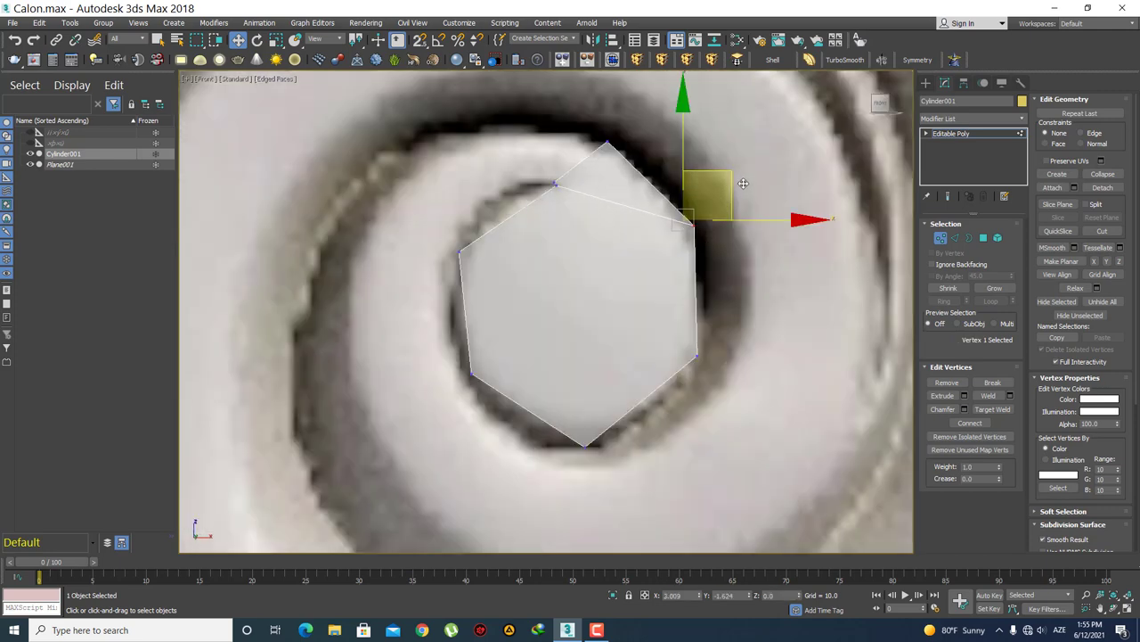
click(626, 275)
middle_drag(586, 238, 623, 317)
- Extrude a face off the top-left edge and move its vertices left along the scroll
key(2)
click(621, 248)
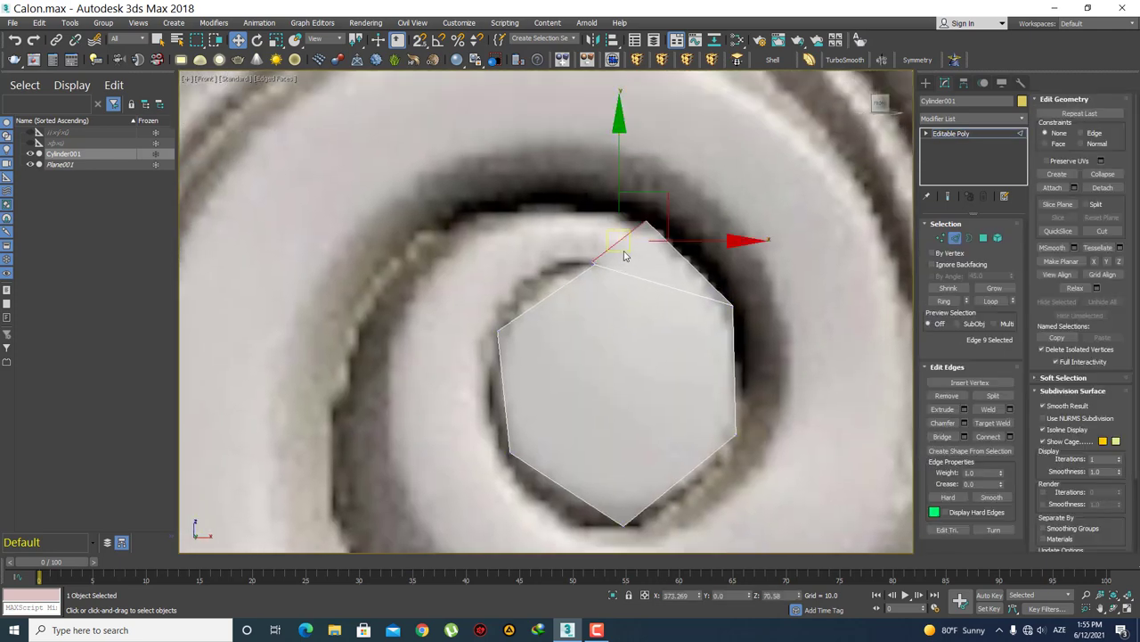
shift+drag(664, 190, 546, 183)
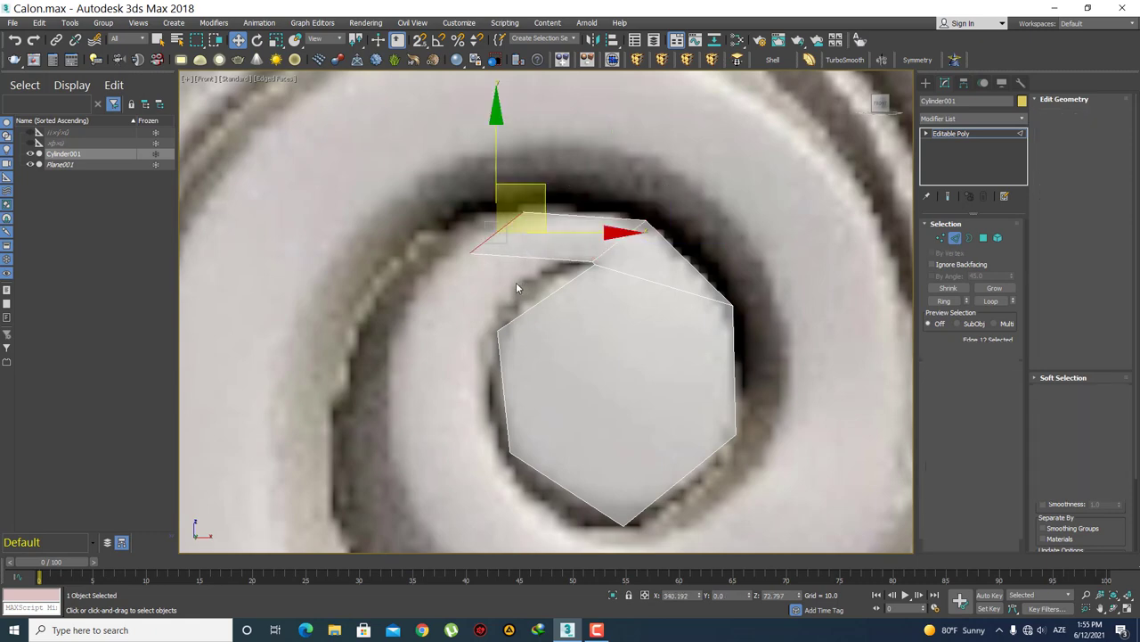
key(1)
drag(505, 298, 432, 252)
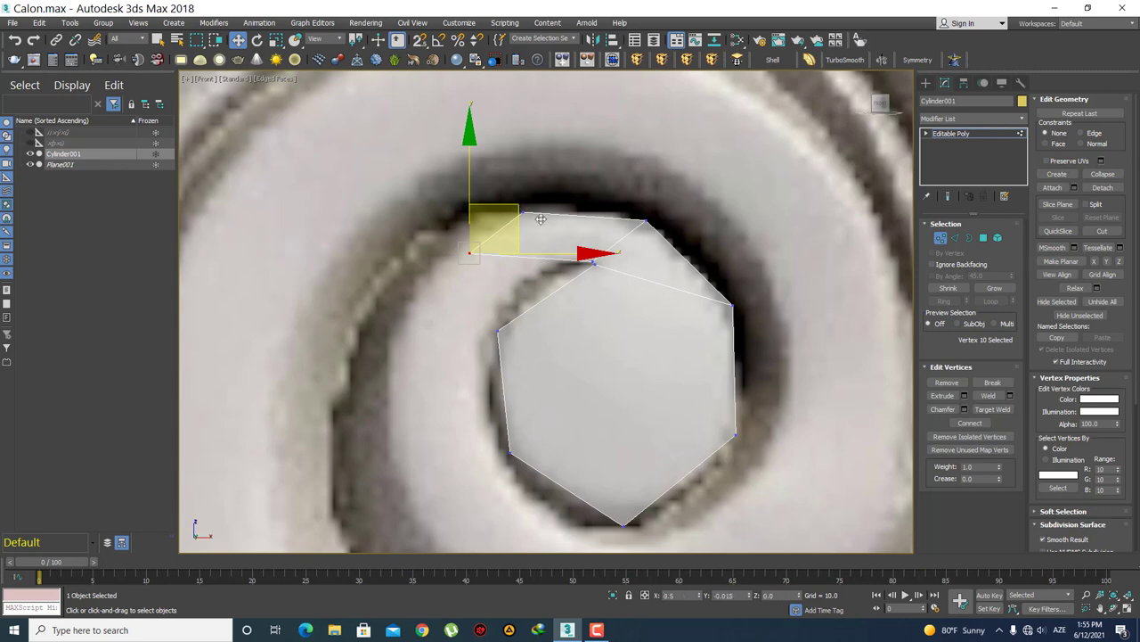
mouse_move(513, 226)
mouse_down()
mouse_move(585, 234)
mouse_move(544, 275)
mouse_up()
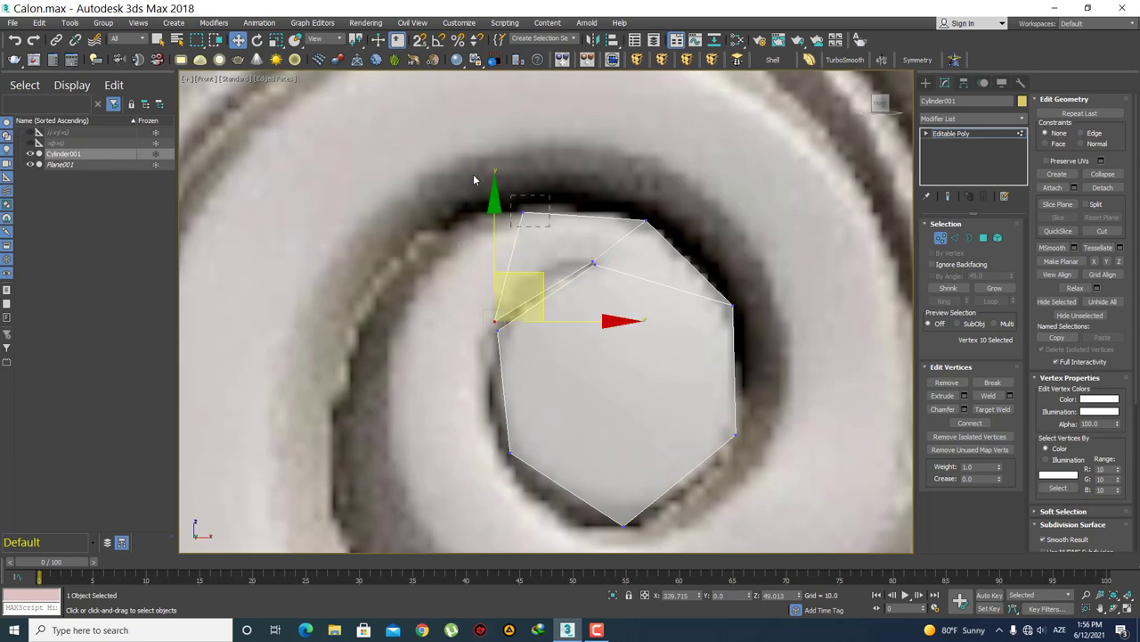
click(521, 214)
drag(567, 166, 512, 166)
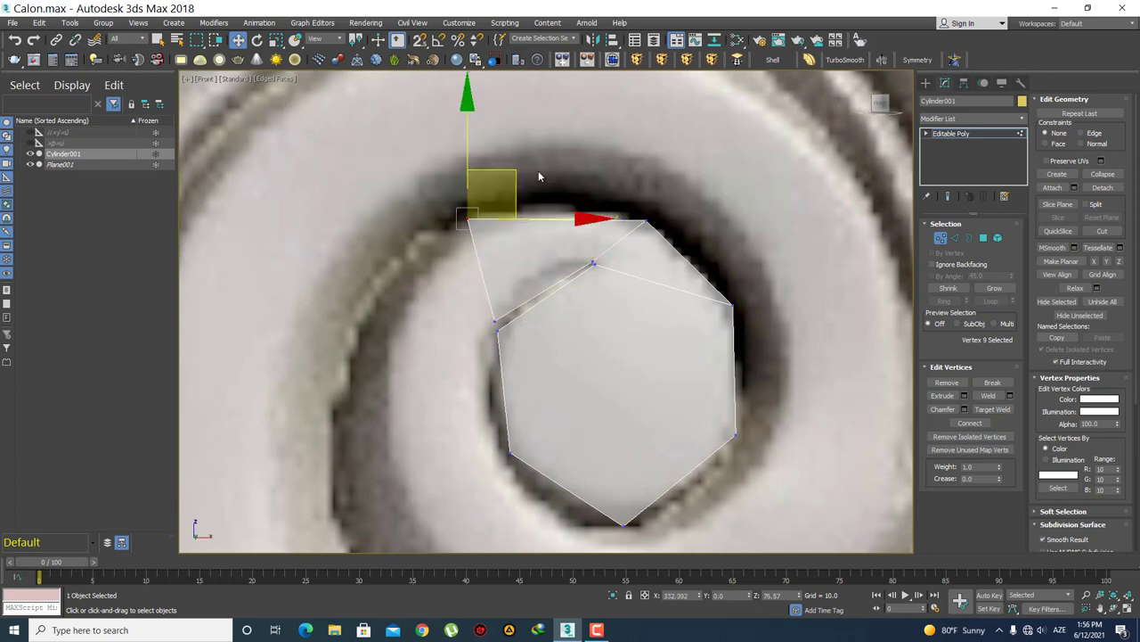
drag(624, 200, 683, 249)
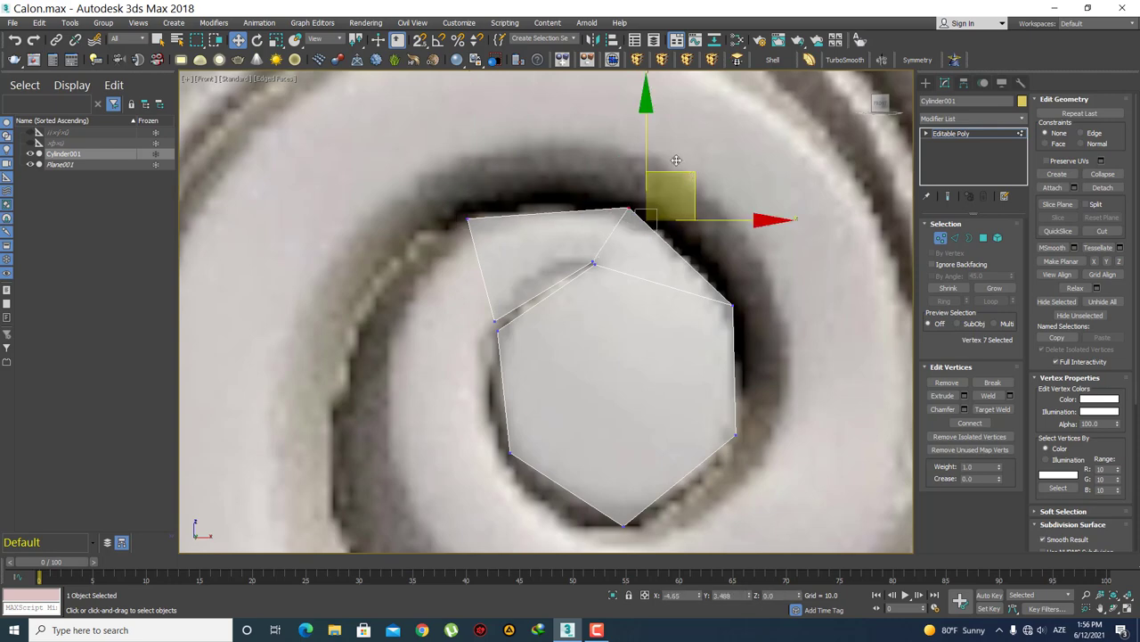
click(704, 191)
- Extrude another face from the strip's outer left edge, out to the left and down
scroll(637, 268, down, 5)
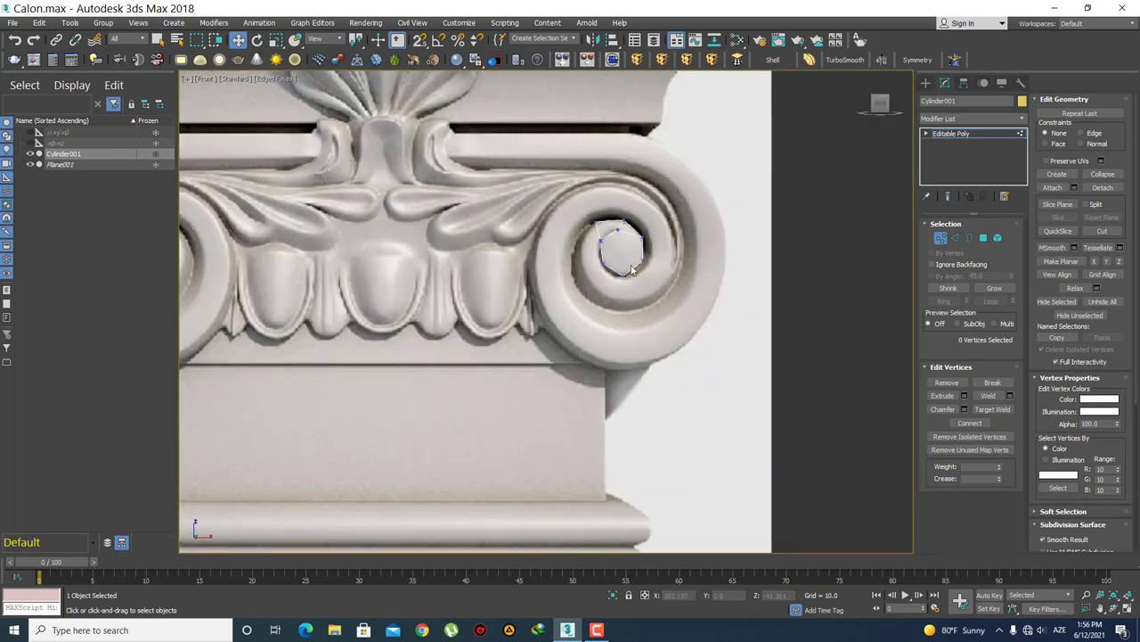
scroll(631, 269, up, 5)
scroll(636, 295, up, 2)
click(673, 272)
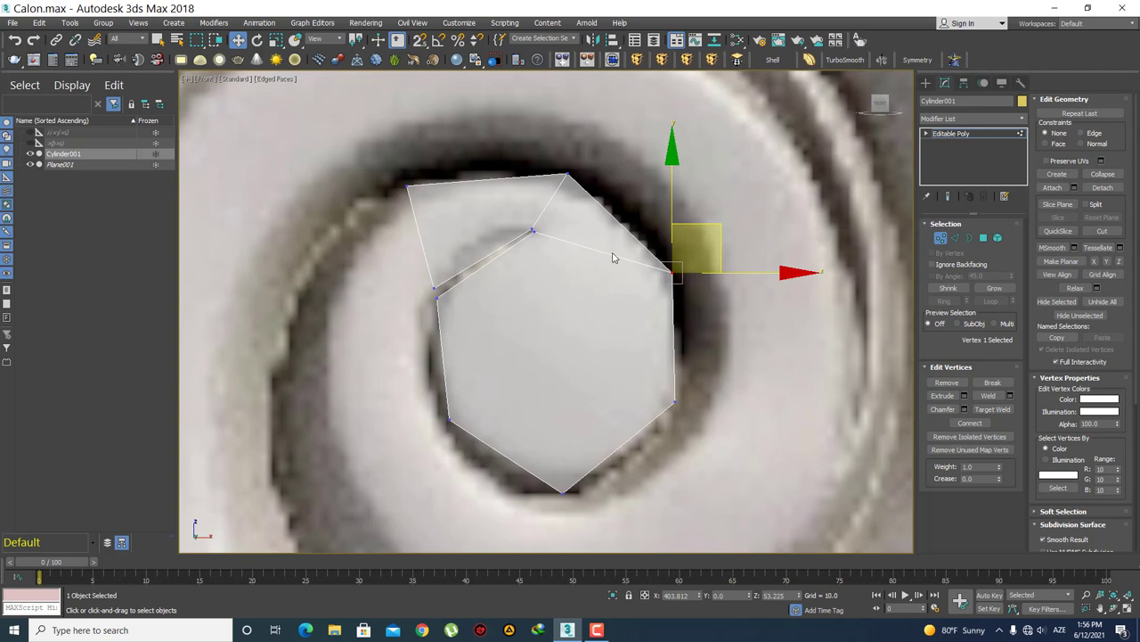
click(610, 286)
scroll(486, 290, up, 1)
scroll(490, 274, up, 2)
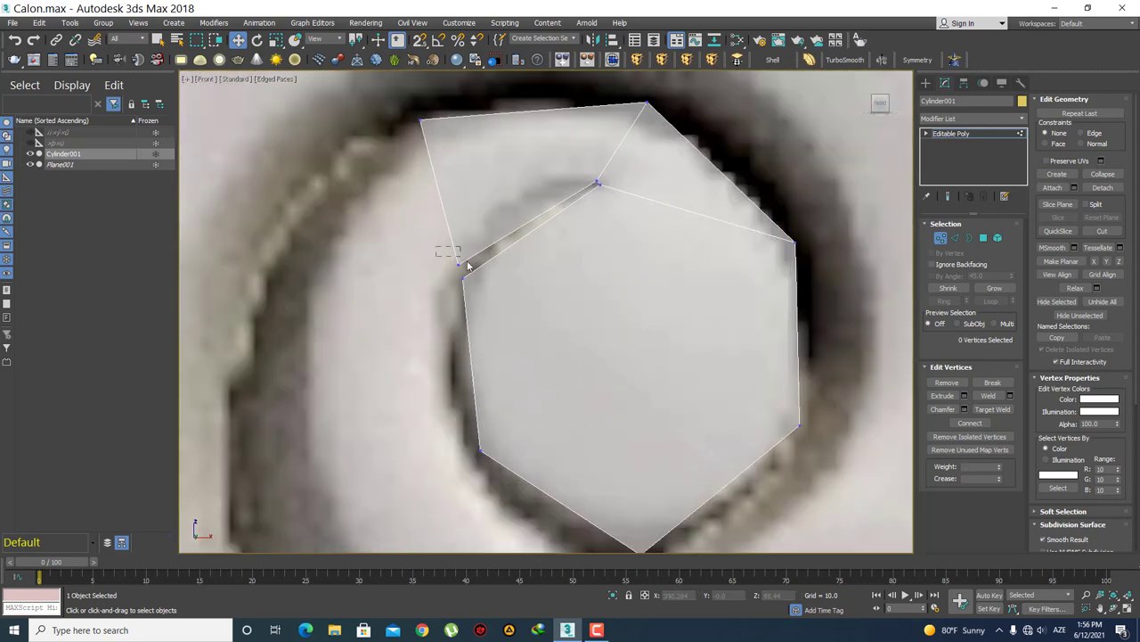
scroll(428, 214, down, 1)
scroll(450, 241, down, 3)
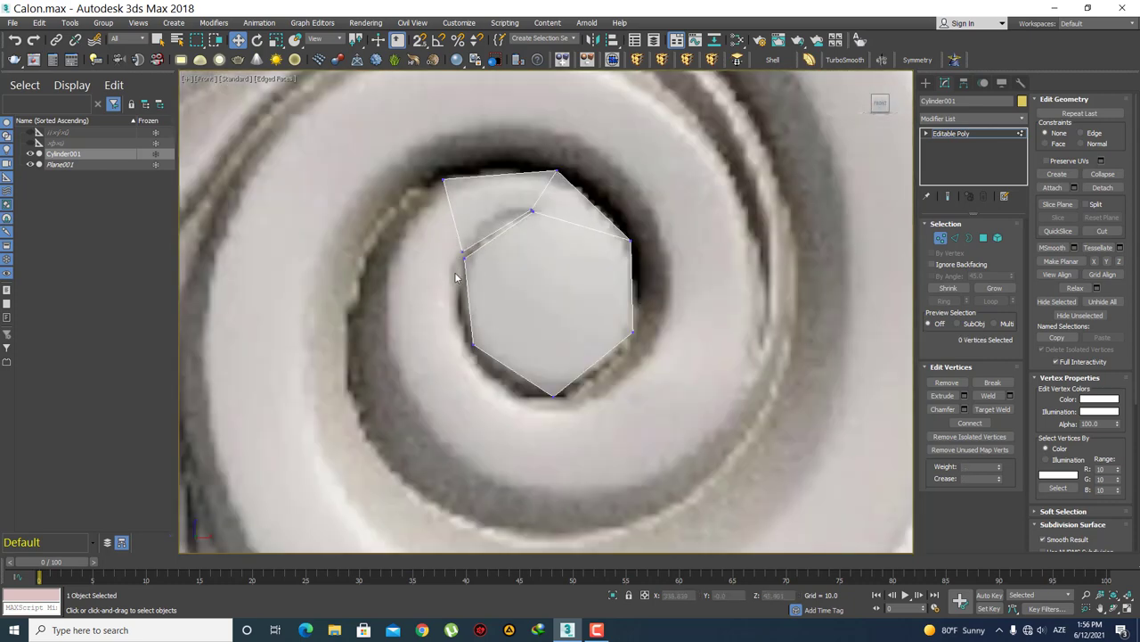
middle_drag(456, 277, 483, 295)
key(2)
click(482, 233)
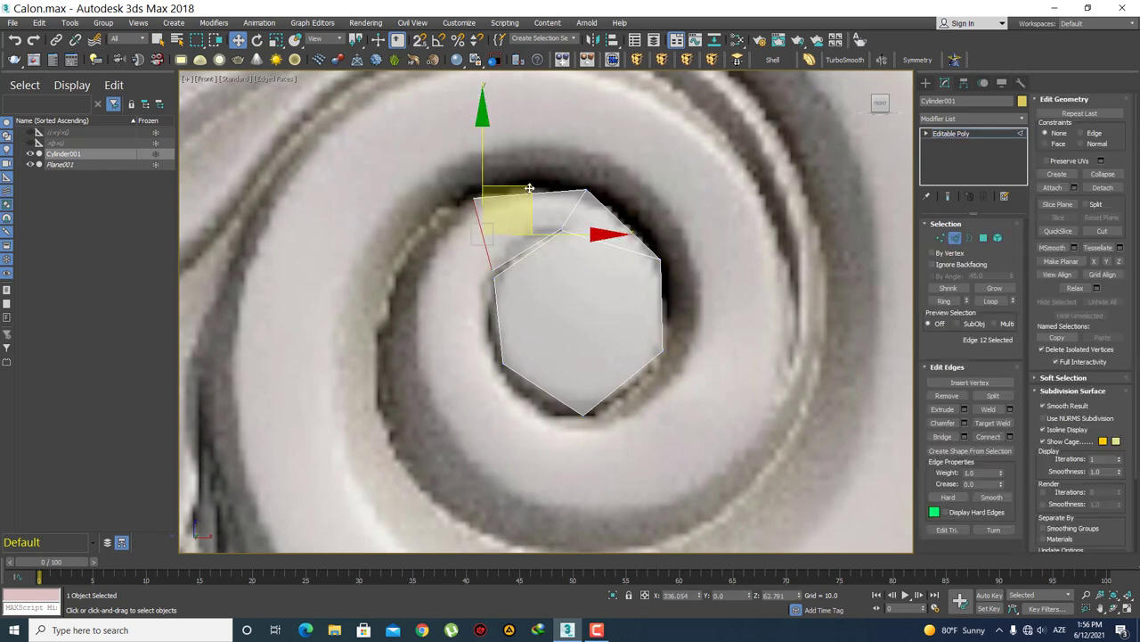
shift+drag(529, 189, 476, 276)
key(1)
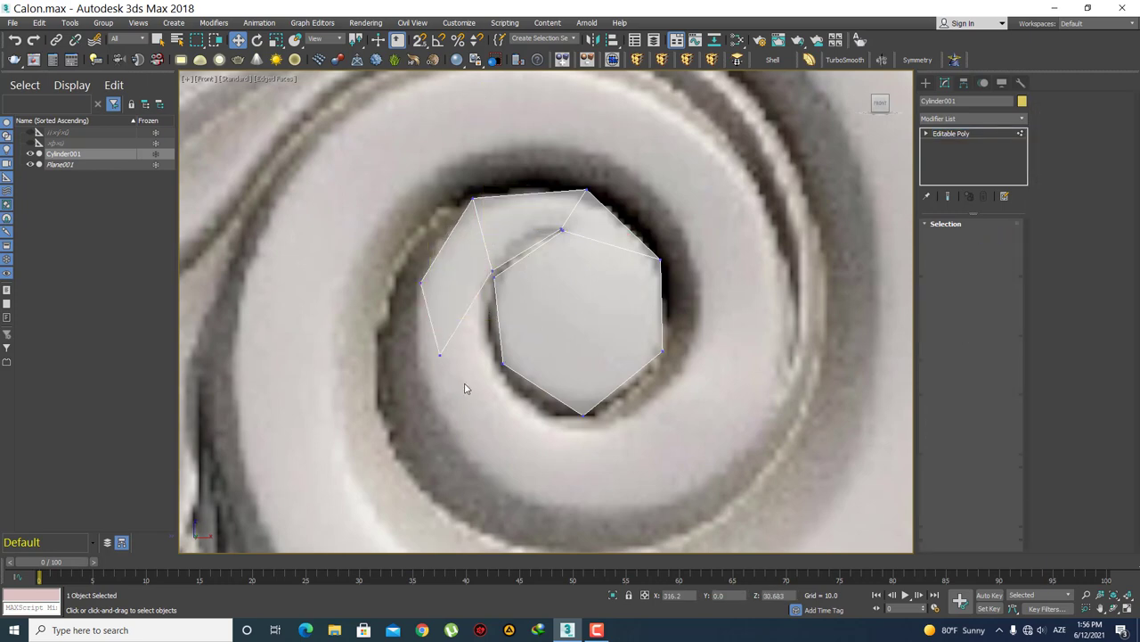
- Pull the new face's left vertex down and its top-left vertex down-left along the scroll
click(545, 319)
click(398, 349)
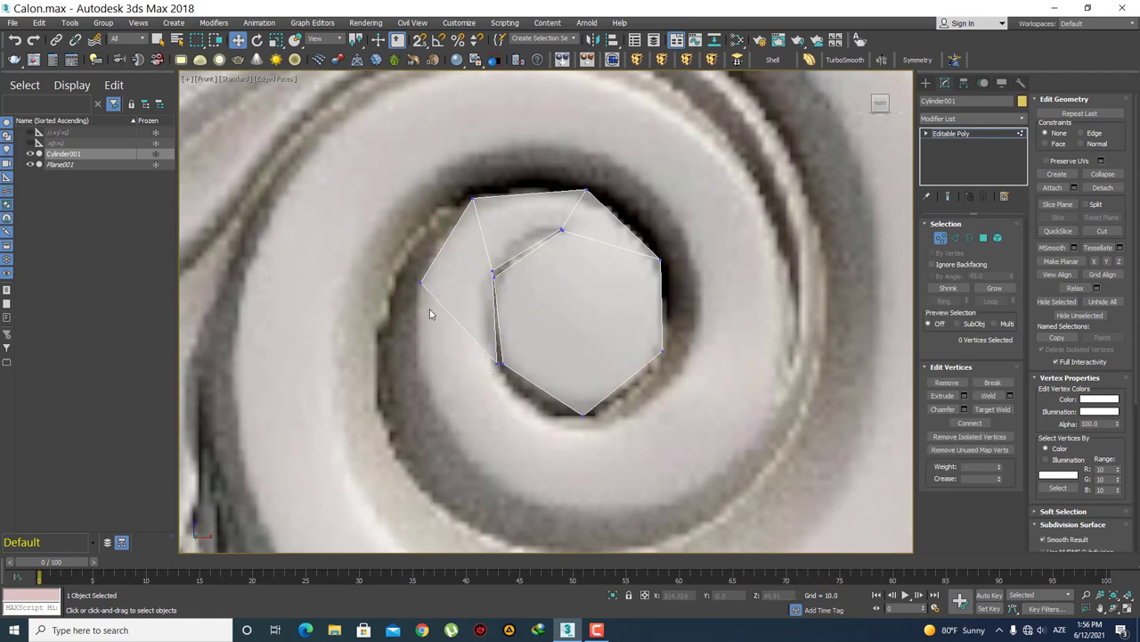
click(424, 285)
drag(466, 239, 458, 263)
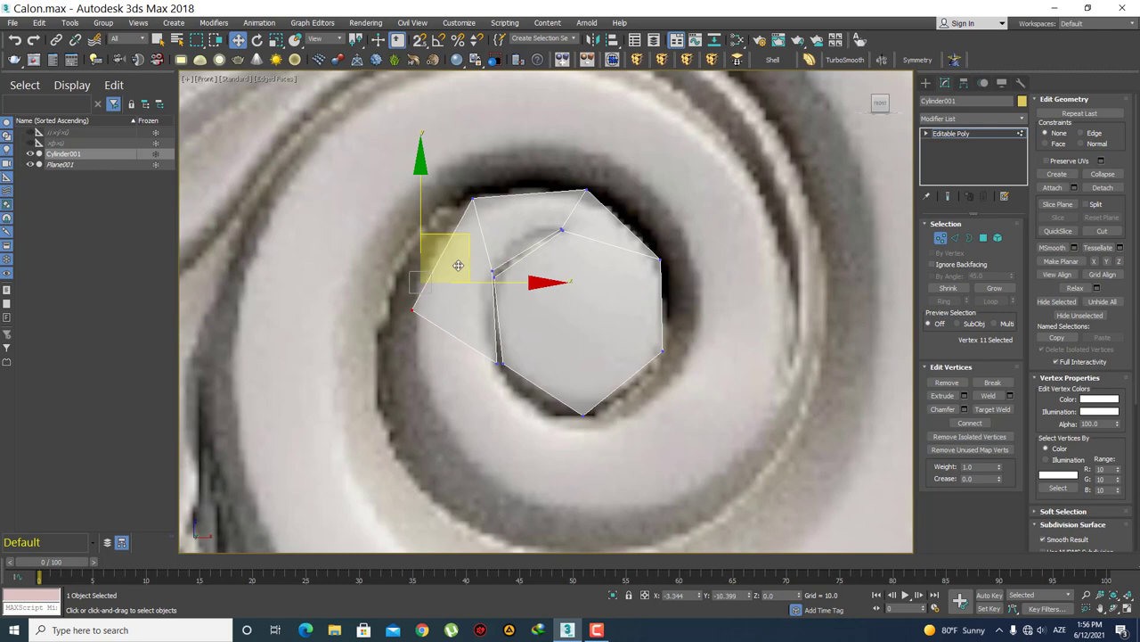
click(472, 196)
drag(512, 148, 500, 164)
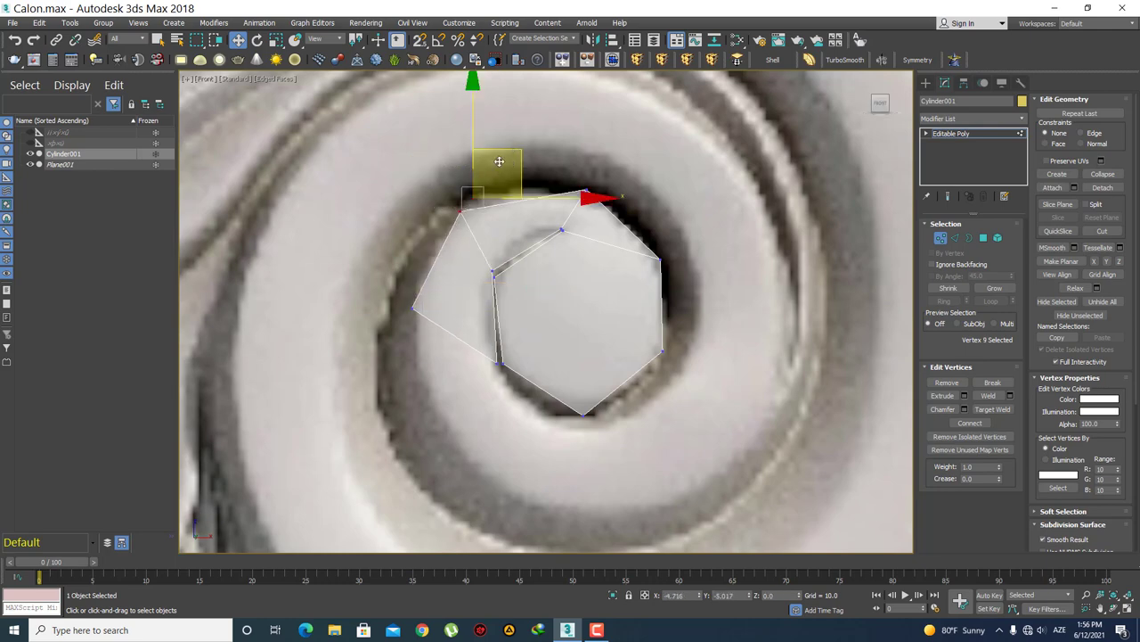
- Nudge the strip's top vertex slightly up-left toward the volute eye
click(584, 189)
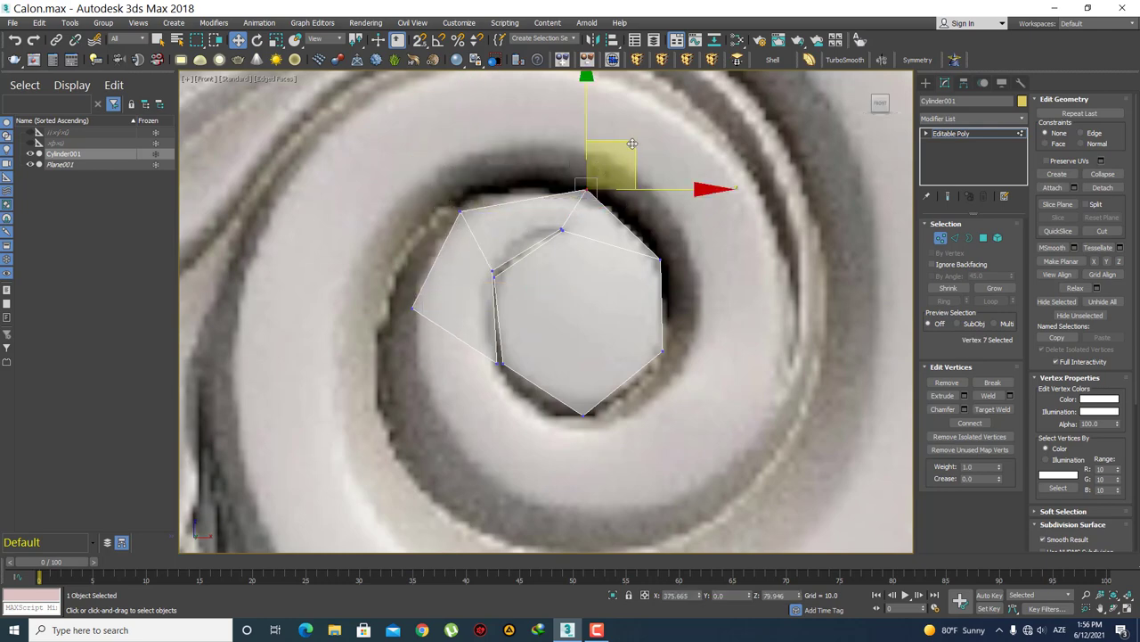
drag(632, 144, 626, 139)
click(626, 255)
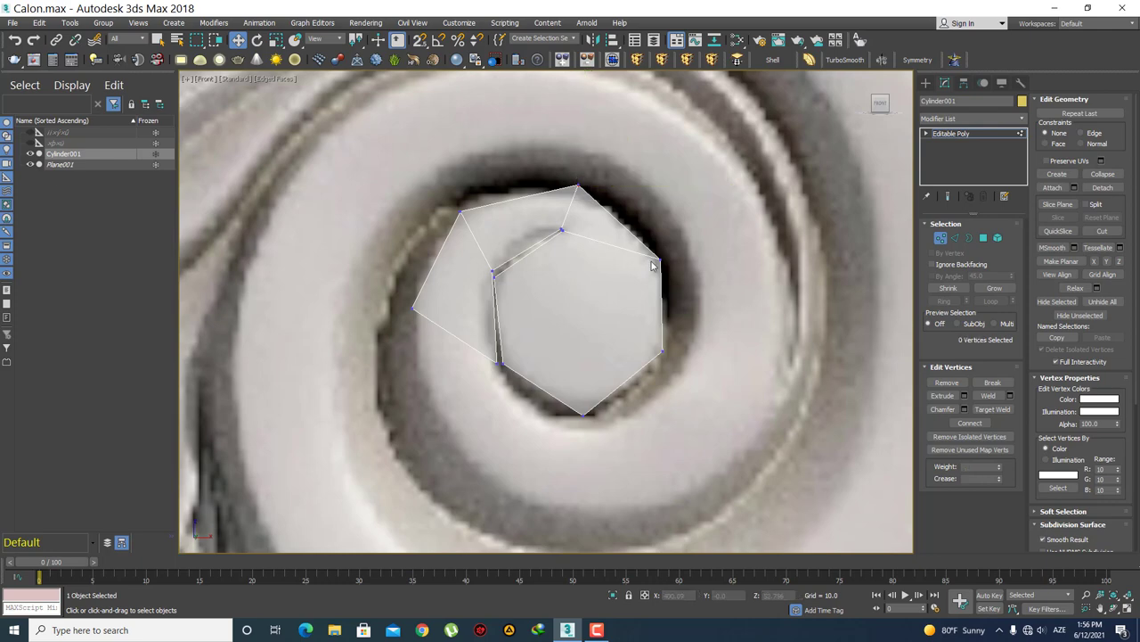
middle_drag(522, 362, 530, 327)
scroll(530, 327, down, 3)
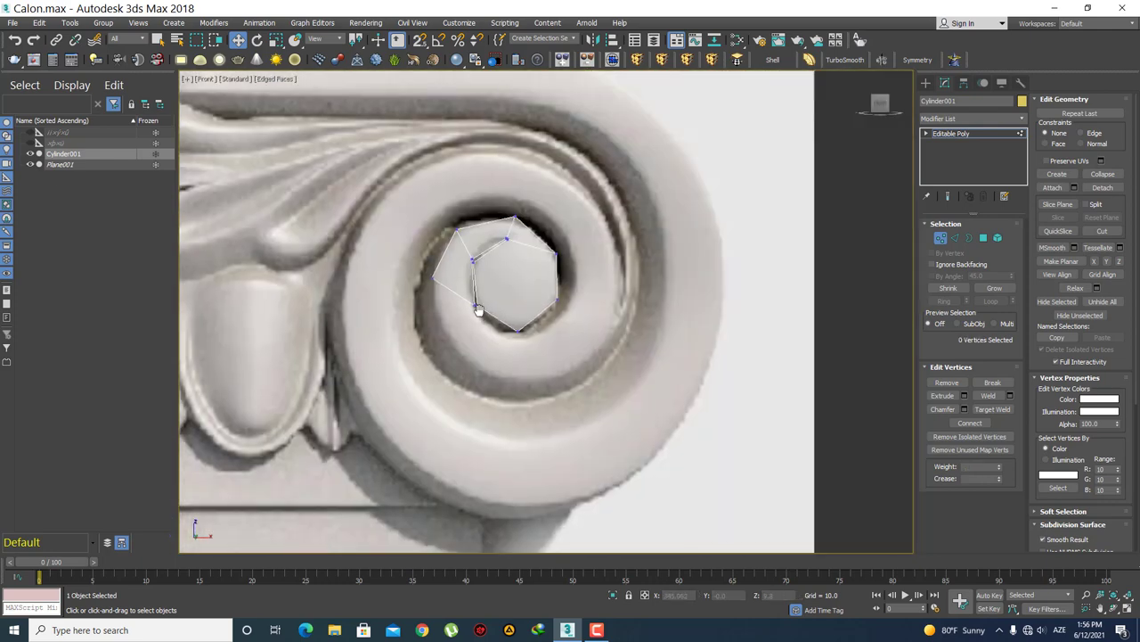
scroll(478, 339, up, 2)
middle_drag(478, 339, 490, 360)
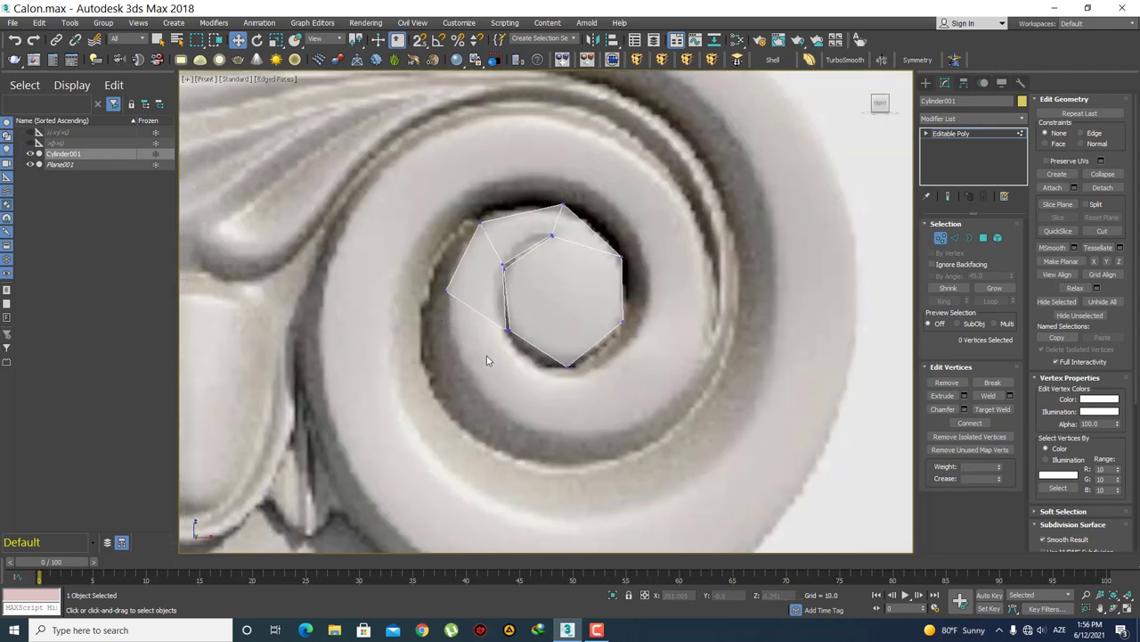
- At edge level, select the strip's outer lower-left edge
key(2)
scroll(489, 359, up, 2)
ctrl+click(506, 229)
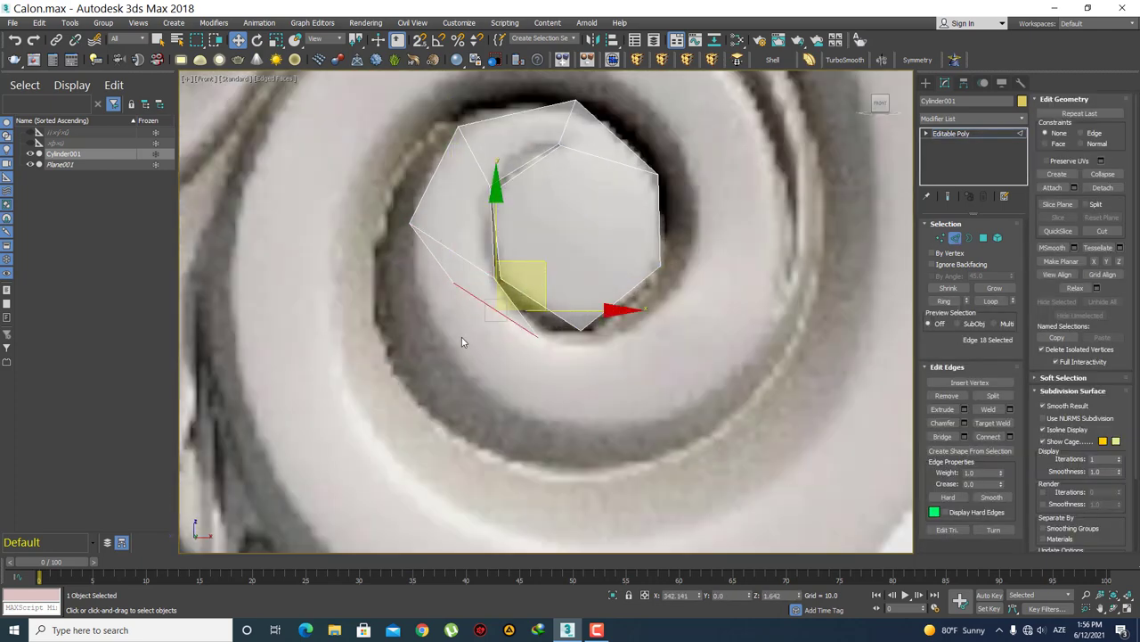
- Lower the selected outer-ring vertices, then try raising the lower-left vertex and undo that move
key(1)
mouse_move(504, 234)
mouse_down()
mouse_move(492, 298)
mouse_move(503, 392)
mouse_up()
scroll(490, 341, down, 2)
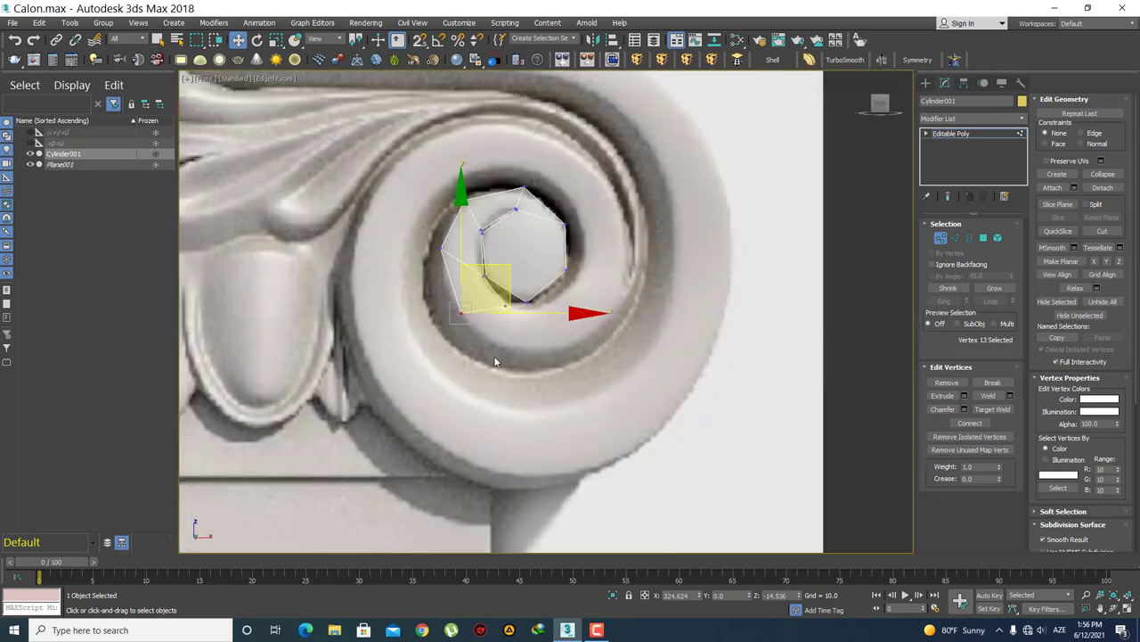
scroll(463, 285, up, 3)
scroll(437, 272, up, 1)
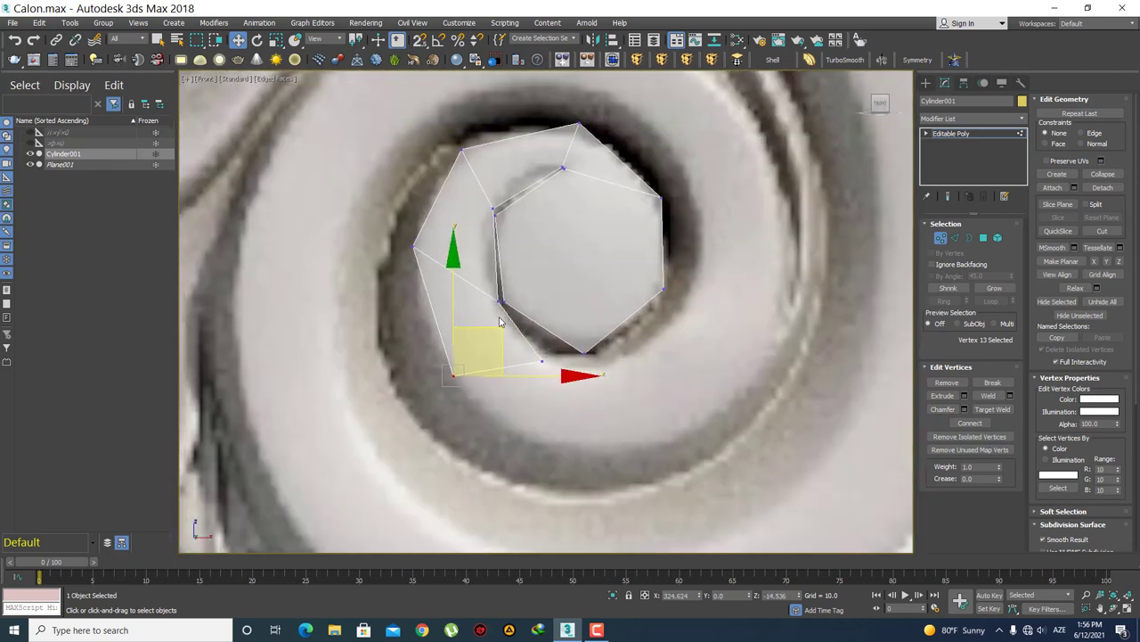
click(500, 256)
scroll(506, 312, up, 1)
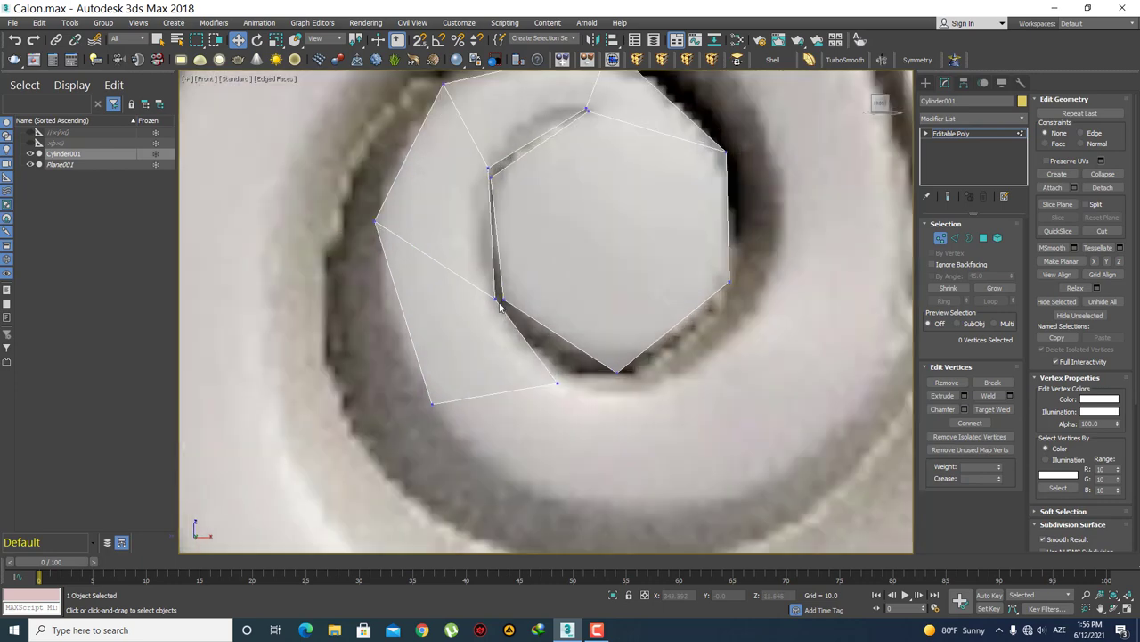
drag(473, 147, 509, 324)
scroll(512, 343, down, 4)
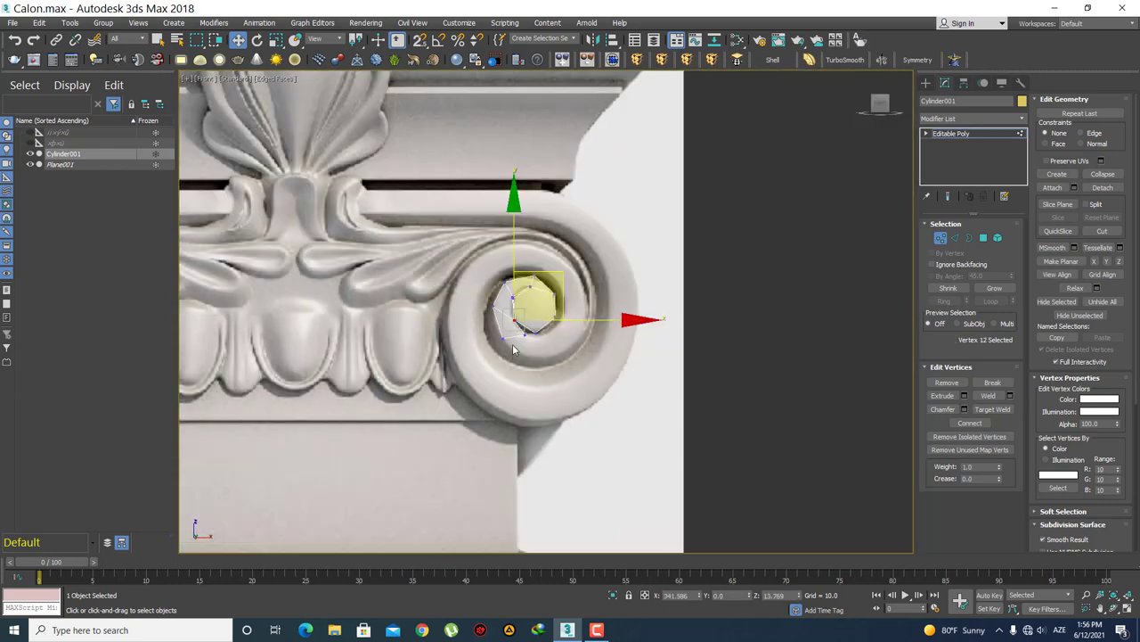
scroll(515, 359, up, 3)
scroll(525, 321, up, 2)
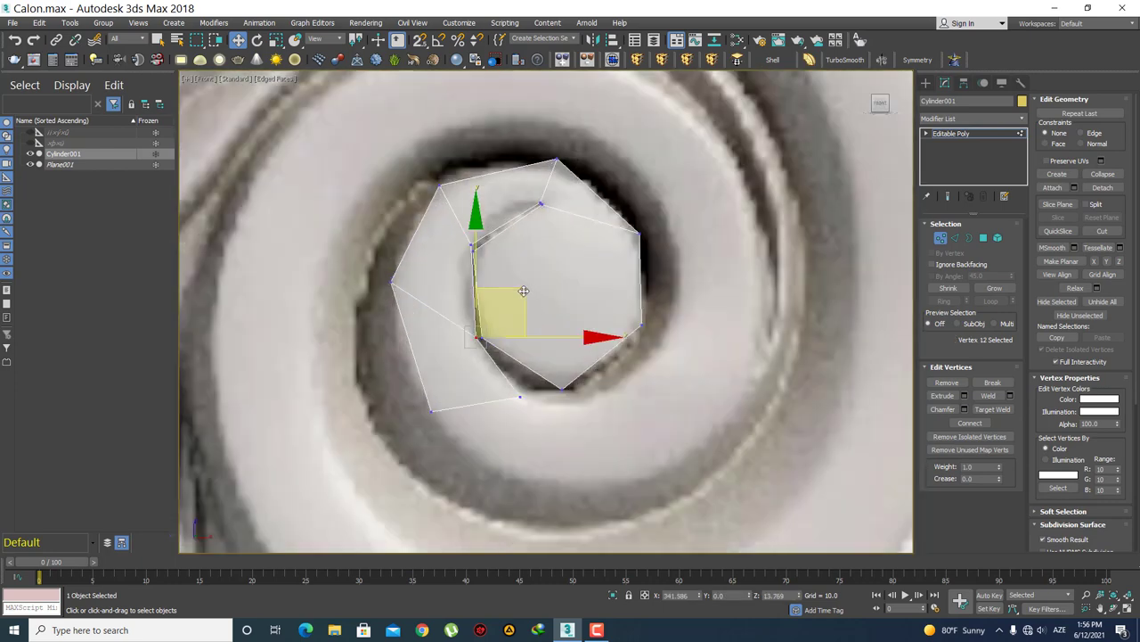
drag(524, 290, 521, 263)
key(ctrl+z)
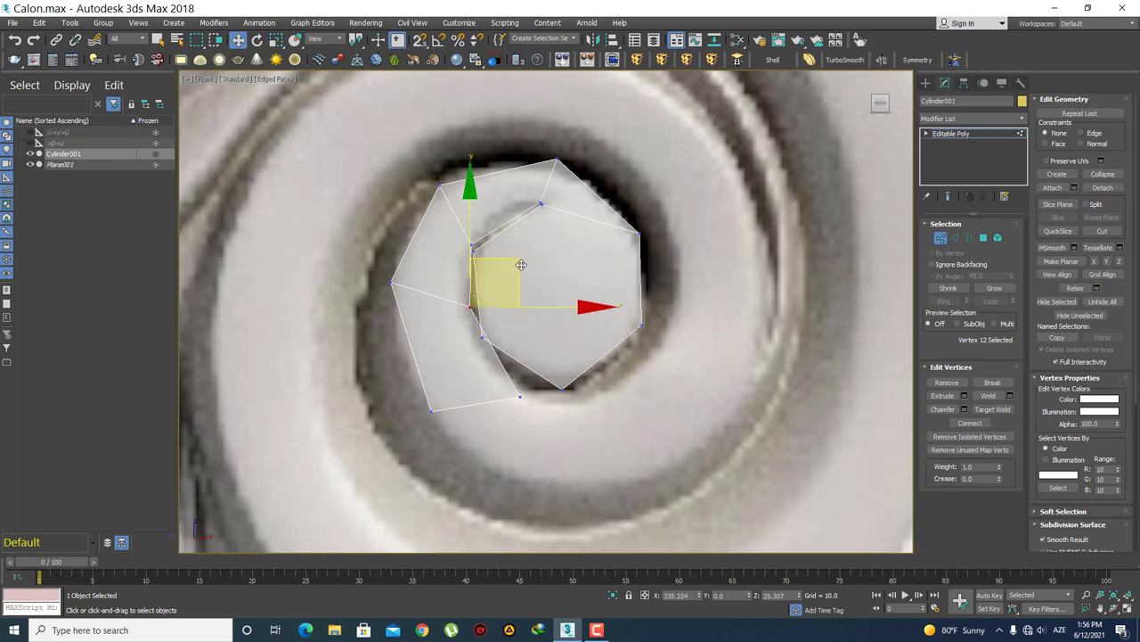
- Undo back to the earlier shape and move the top-left vertex down and left onto the scroll
middle_drag(437, 315, 447, 268)
key(ctrl+z)
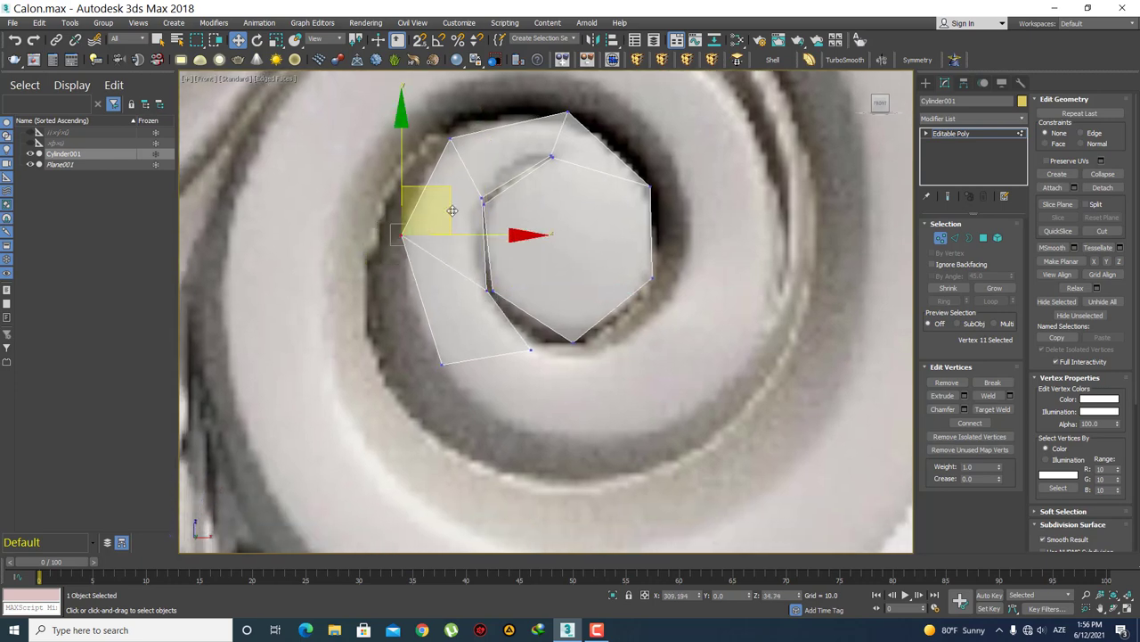
key(ctrl+z)
key(ctrl+z)
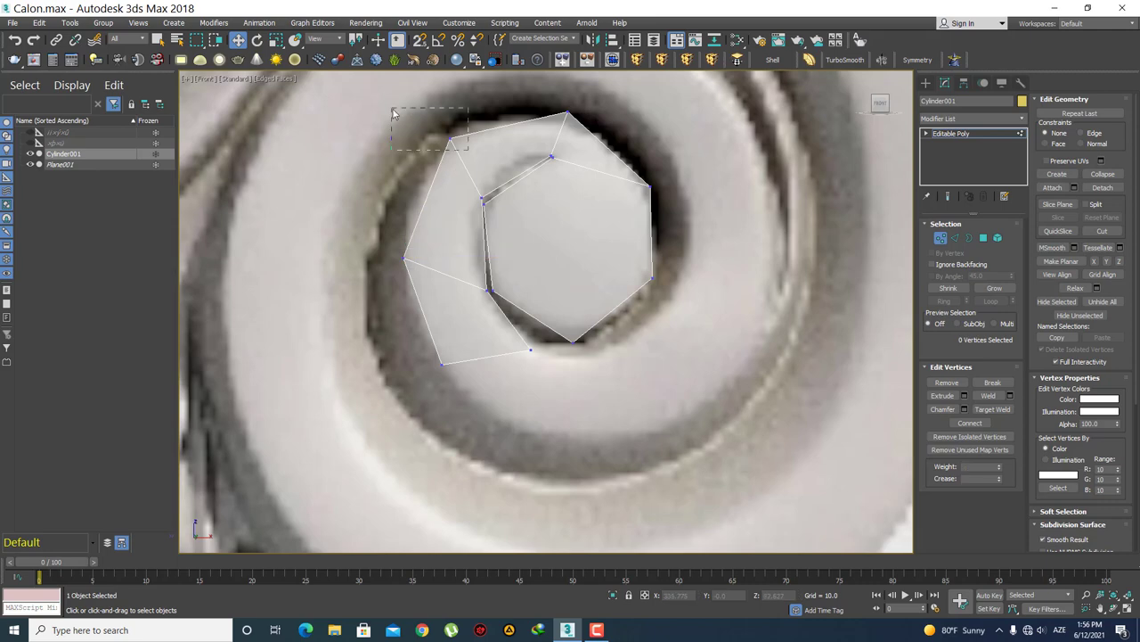
key(ctrl+z)
mouse_move(489, 91)
mouse_down()
mouse_move(477, 109)
mouse_move(483, 100)
mouse_up()
middle_drag(559, 98, 539, 194)
click(547, 207)
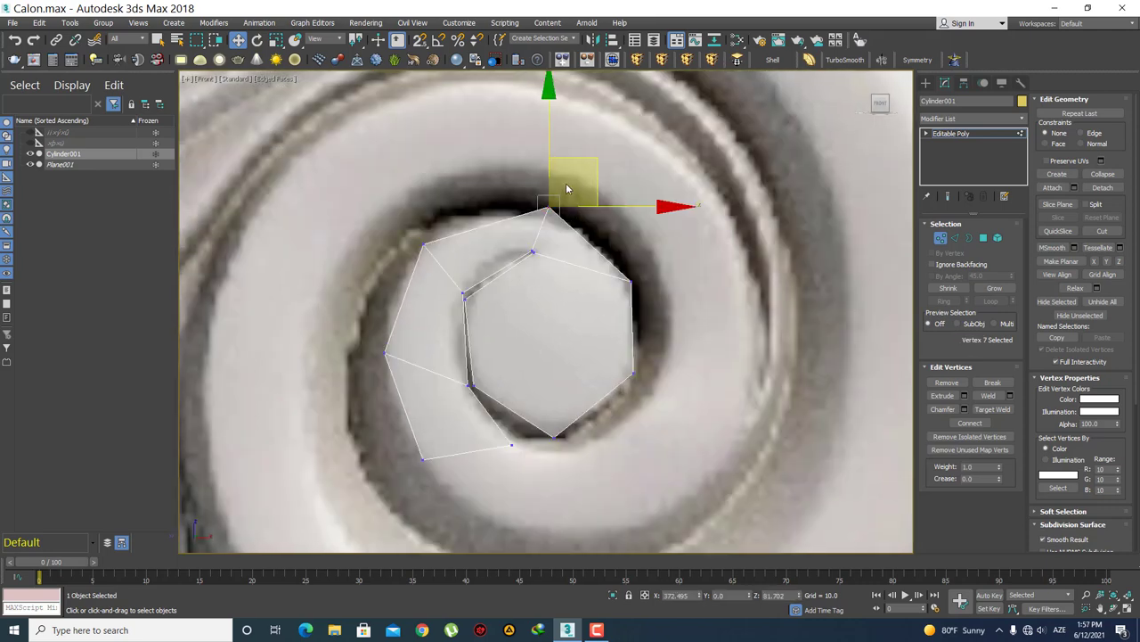
click(657, 276)
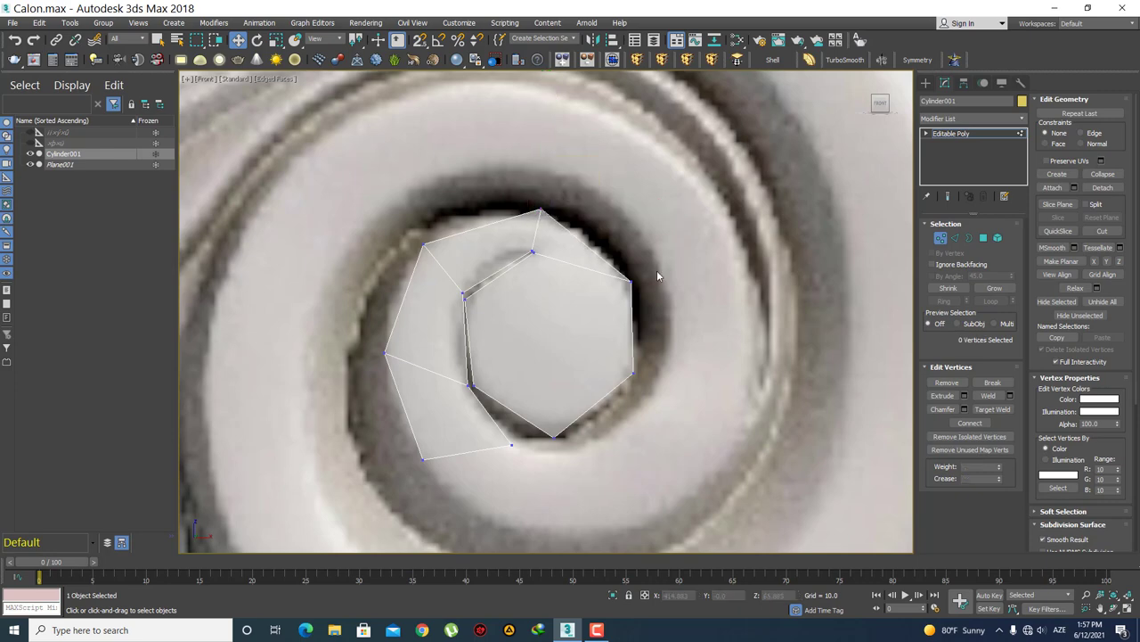
click(631, 282)
click(682, 250)
scroll(643, 226, down, 3)
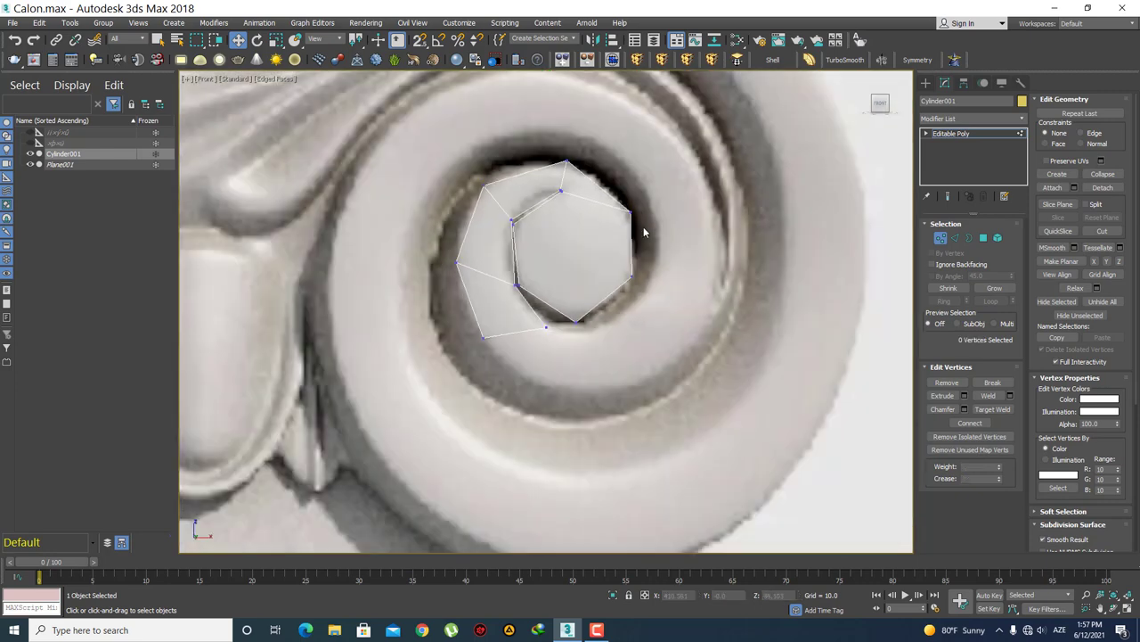
scroll(525, 332, up, 2)
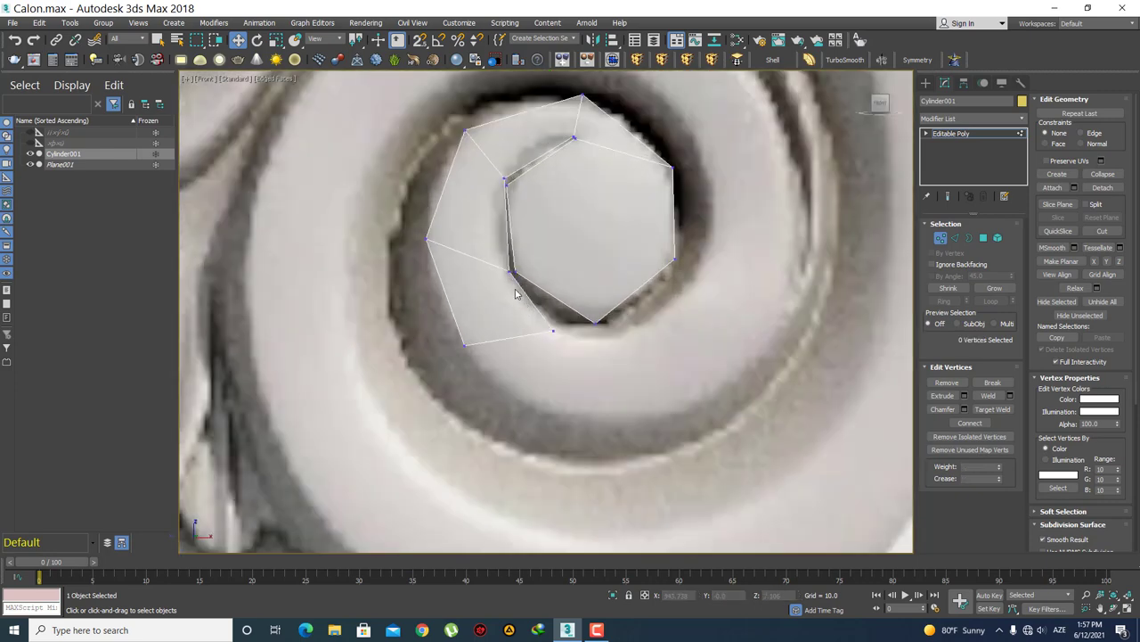
scroll(495, 280, up, 2)
- Pull the bottom vertex up-left and push the outer bottom vertex down-right along the curve
click(517, 269)
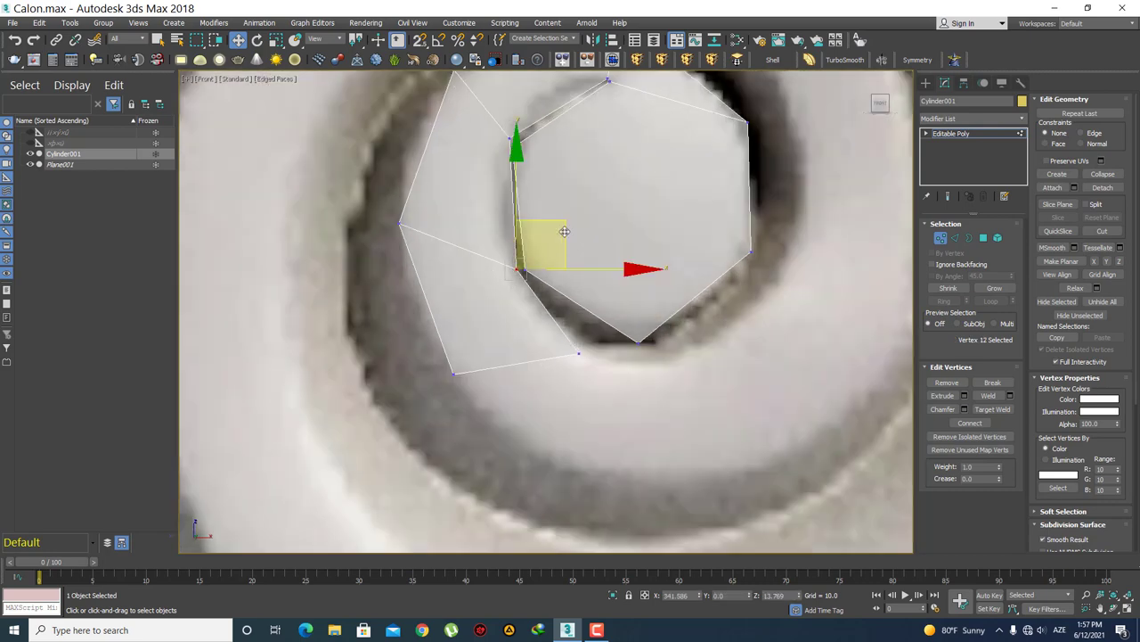
click(550, 300)
scroll(561, 331, down, 4)
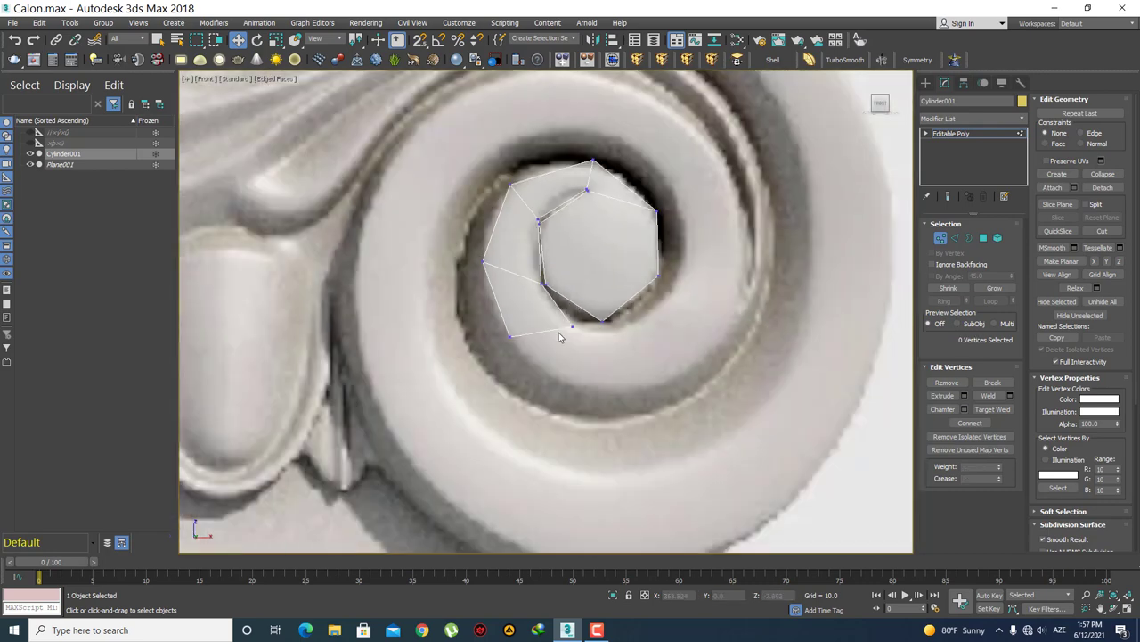
scroll(590, 329, up, 4)
click(589, 309)
drag(635, 268, 613, 254)
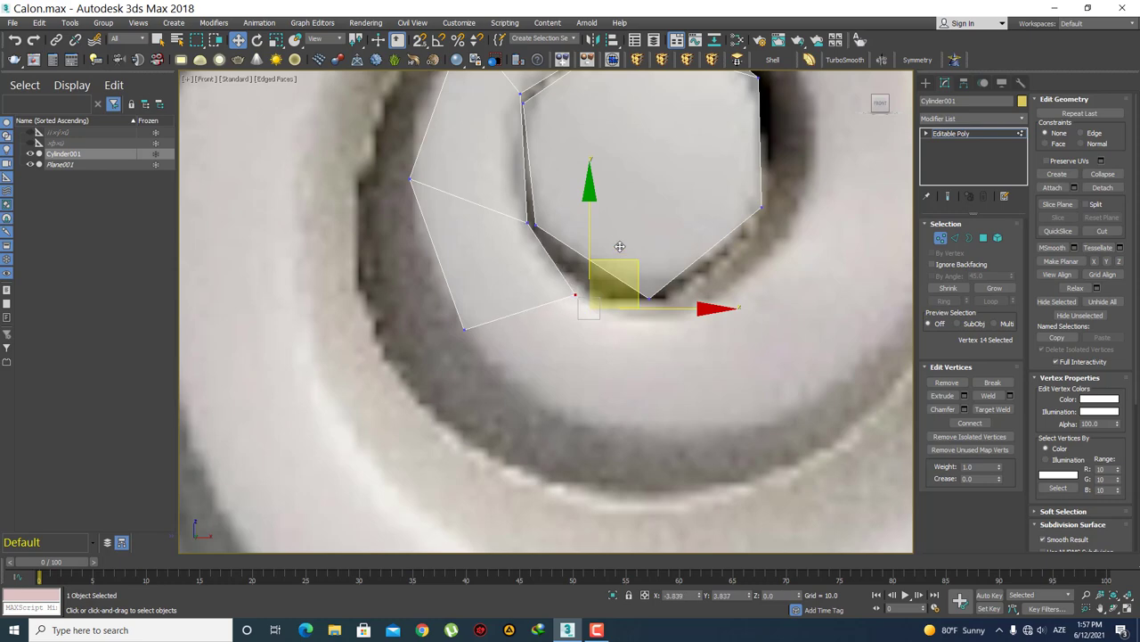
drag(514, 371, 404, 309)
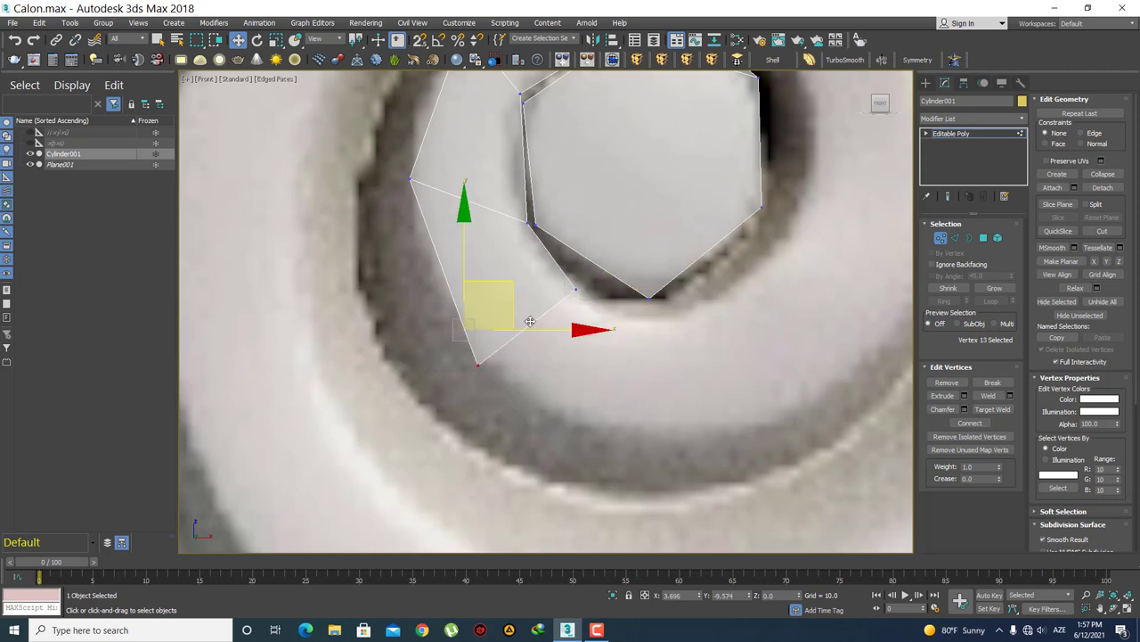
drag(525, 321, 544, 357)
click(589, 294)
scroll(549, 370, down, 4)
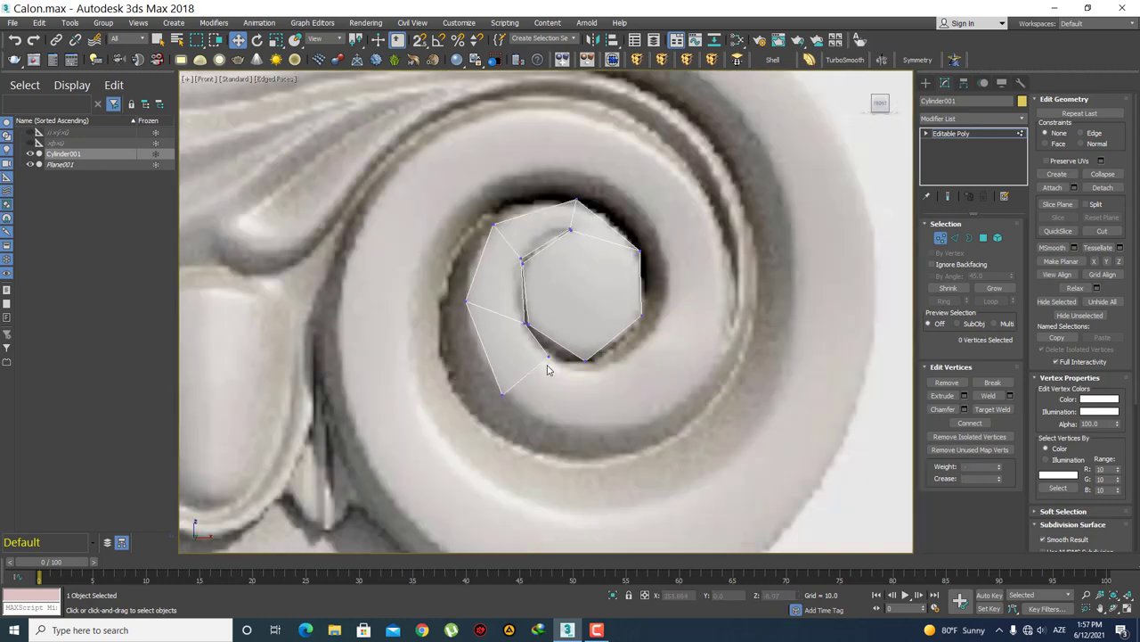
scroll(549, 370, up, 3)
- Extrude a new polygon from the strip's outer bottom edge
key(2)
click(523, 363)
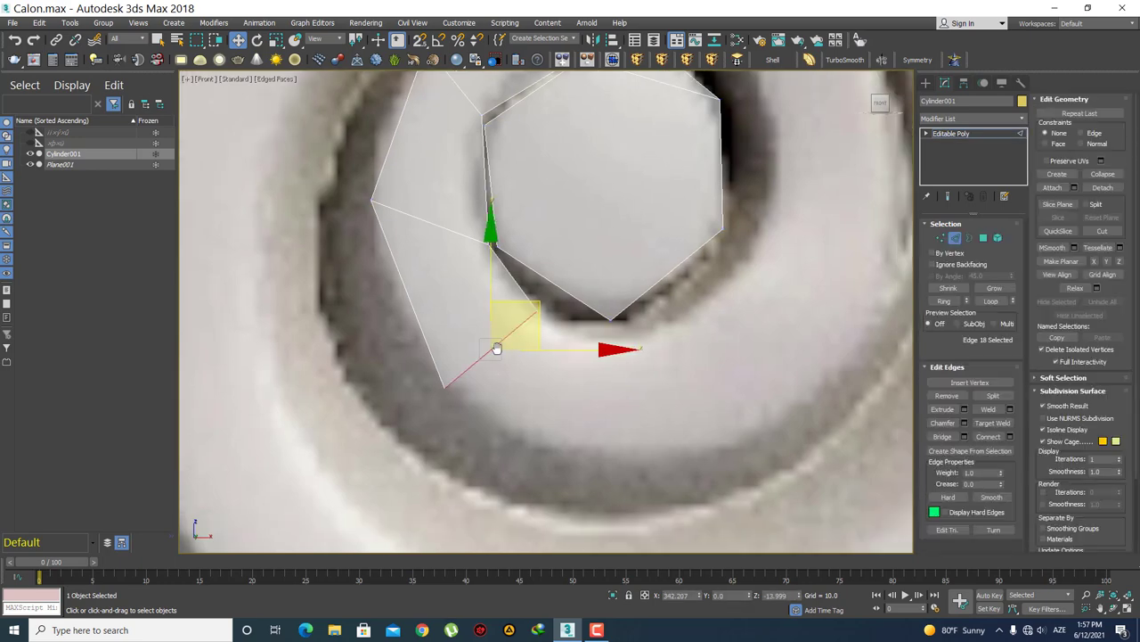
middle_drag(553, 327, 505, 218)
shift+drag(488, 200, 618, 222)
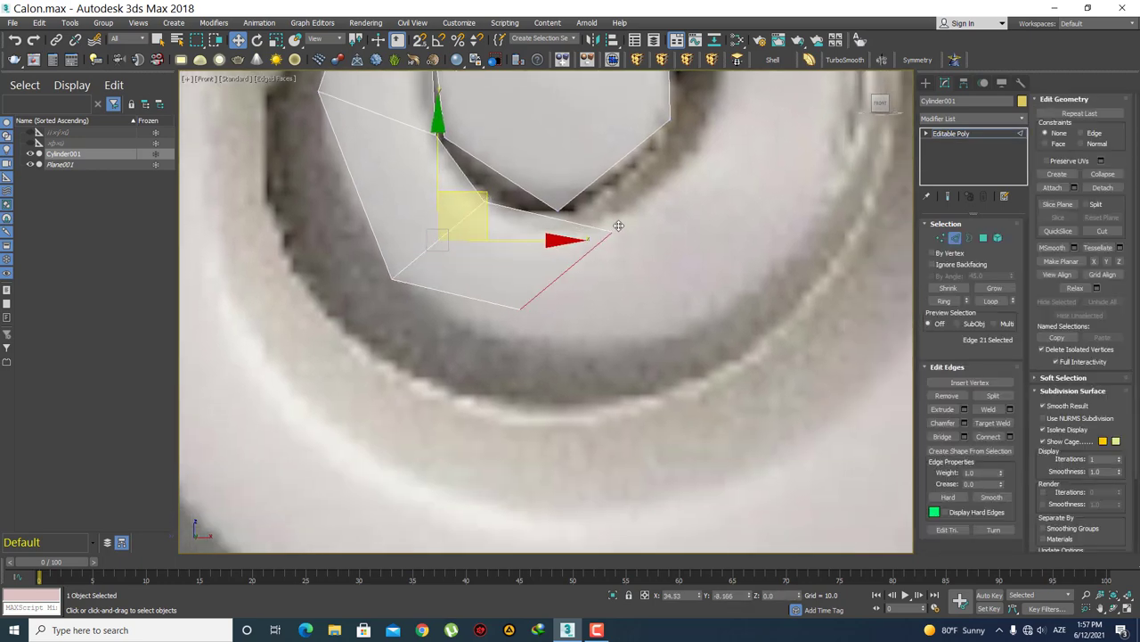
- Nudge the new polygon's outer vertex left and fine-tune its bottom vertex
key(1)
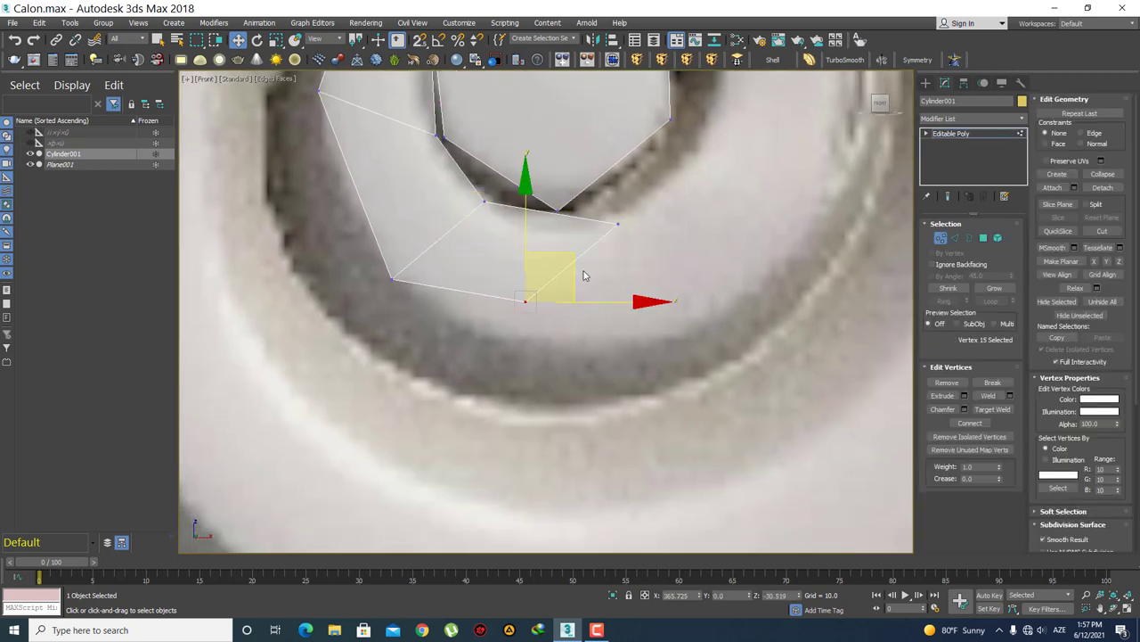
scroll(704, 343, down, 5)
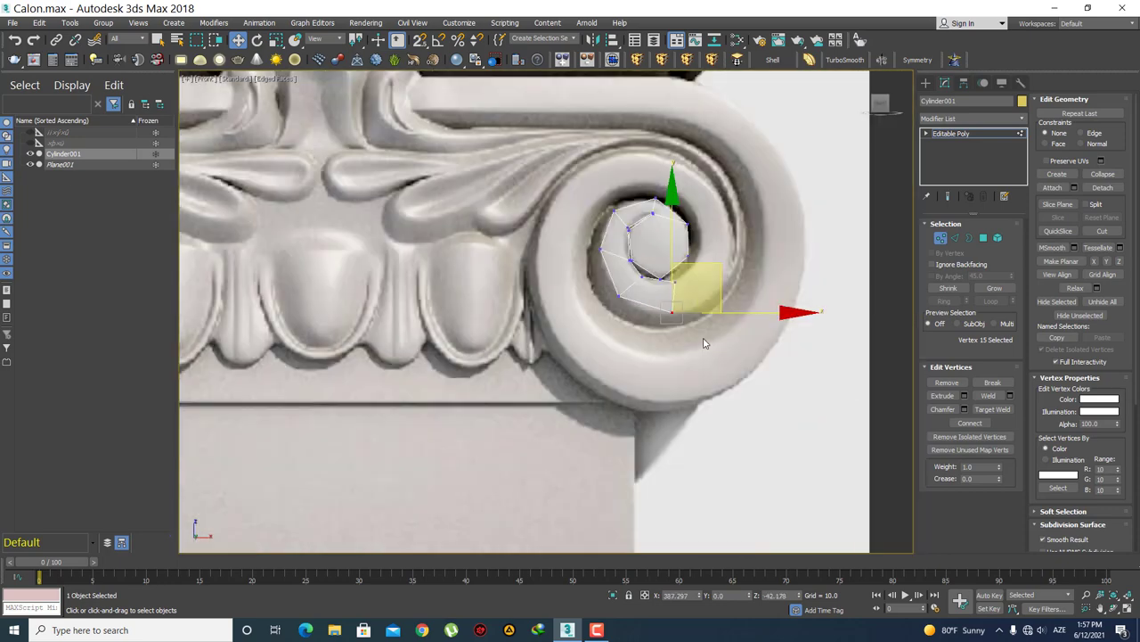
scroll(670, 339, up, 3)
scroll(559, 326, up, 2)
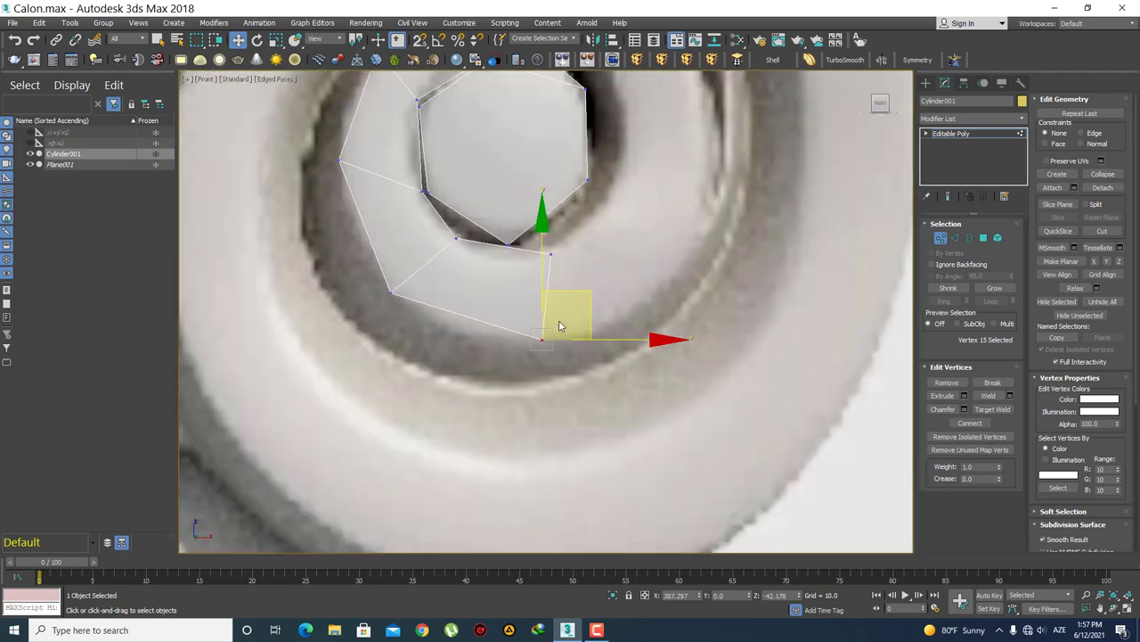
drag(535, 246, 575, 239)
click(501, 348)
click(541, 339)
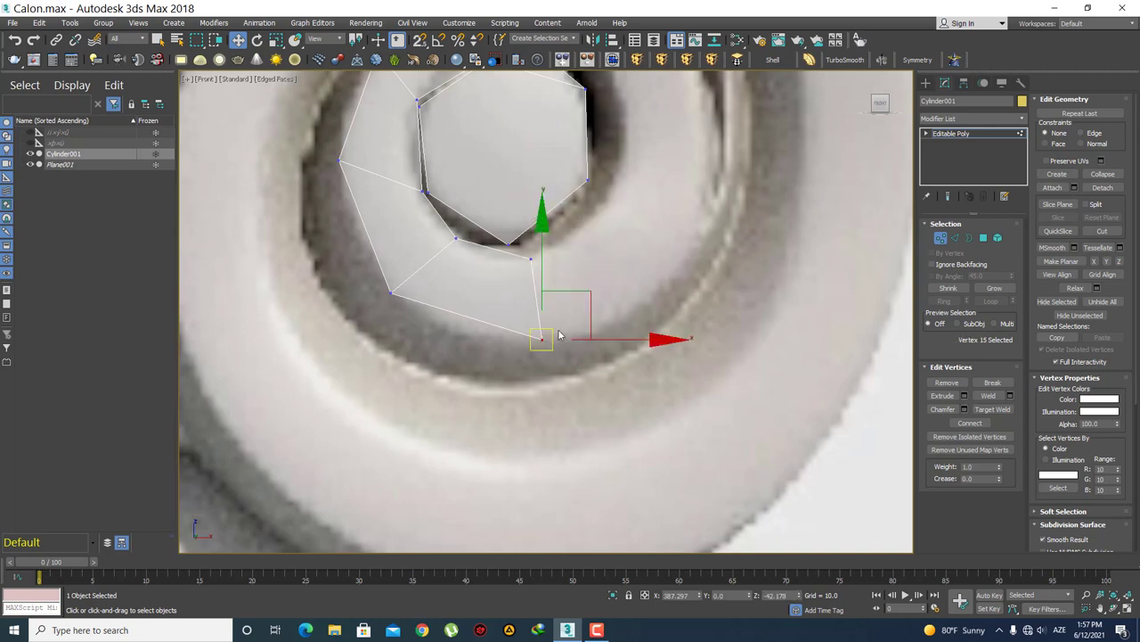
drag(593, 296, 590, 298)
click(605, 258)
- Recentre the spiral cage and shift two lower cage vertices to the right
scroll(599, 306, down, 5)
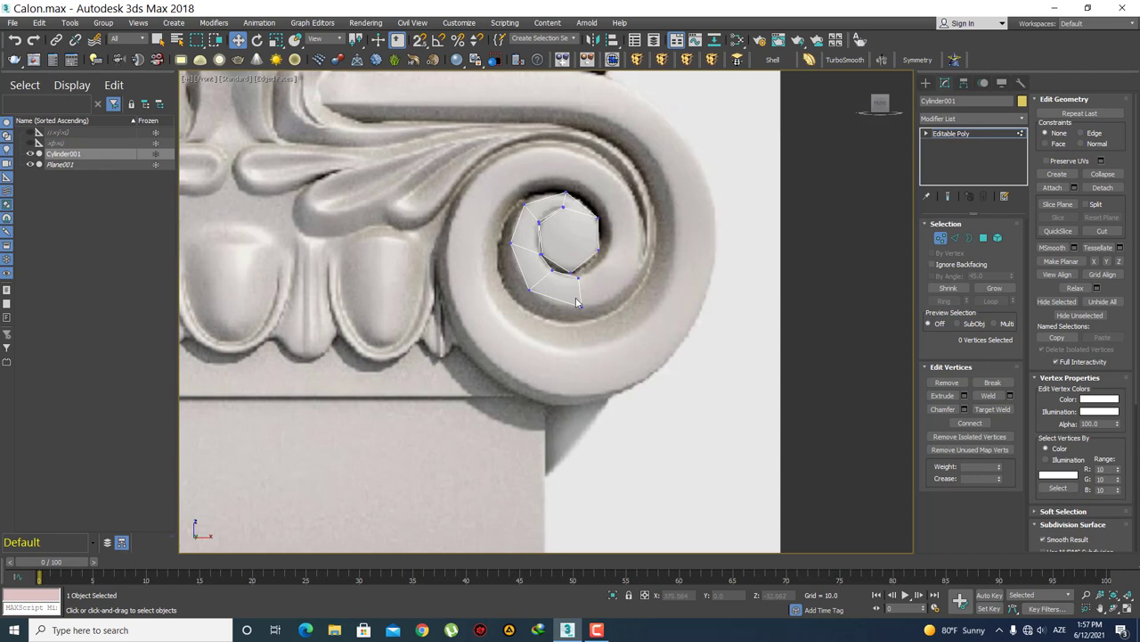
scroll(492, 331, up, 2)
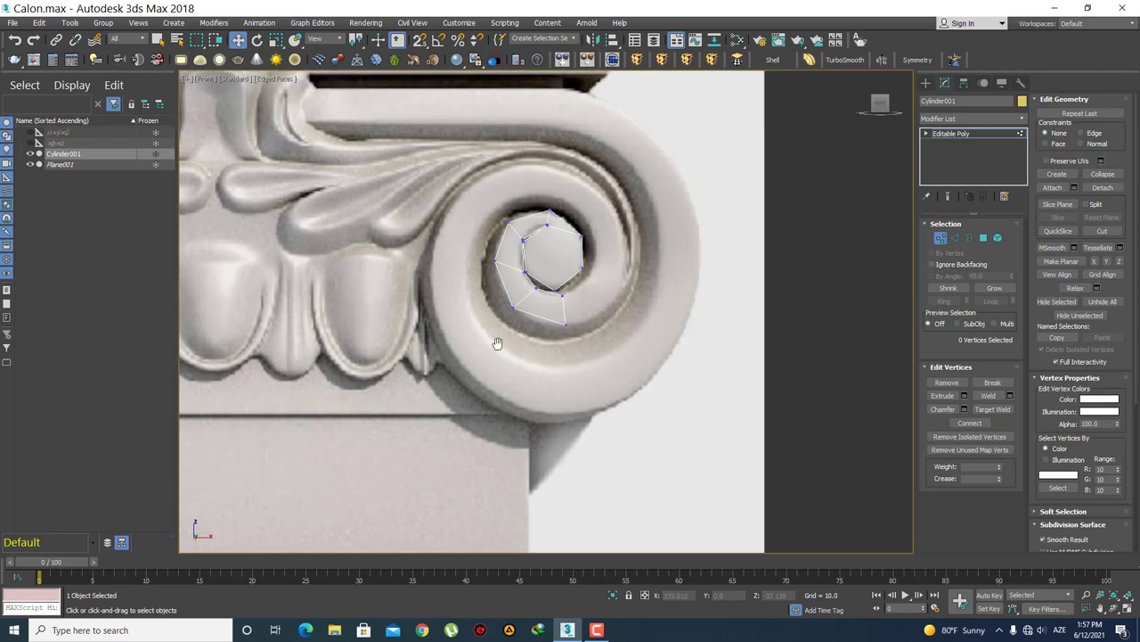
scroll(496, 331, up, 3)
scroll(497, 330, up, 2)
scroll(473, 286, up, 2)
click(482, 275)
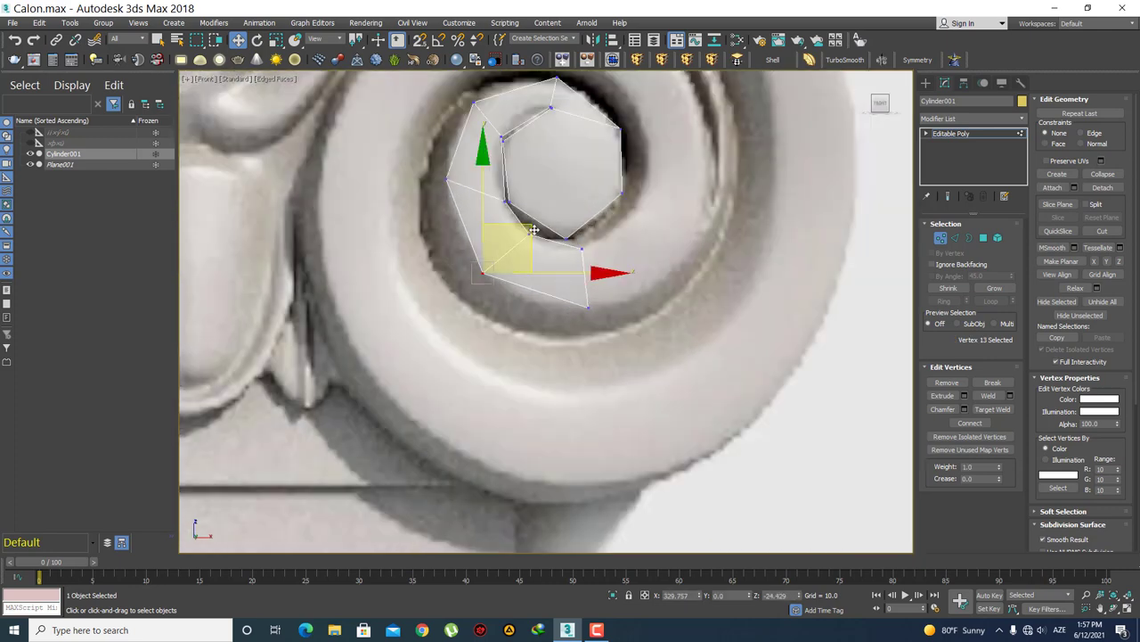
click(612, 241)
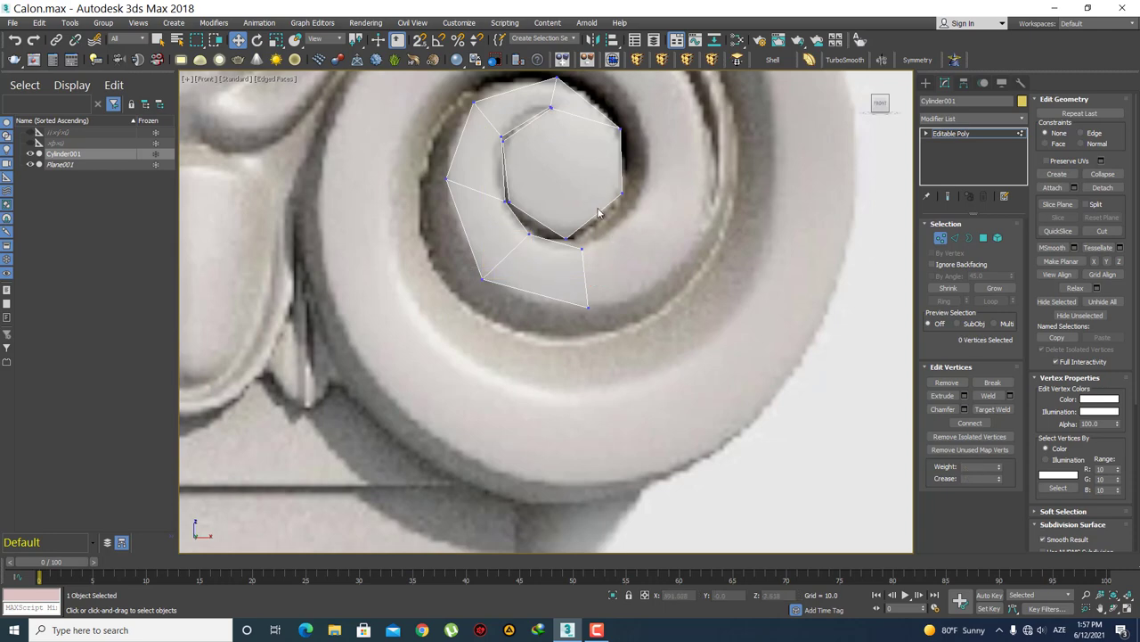
middle_drag(493, 116, 478, 193)
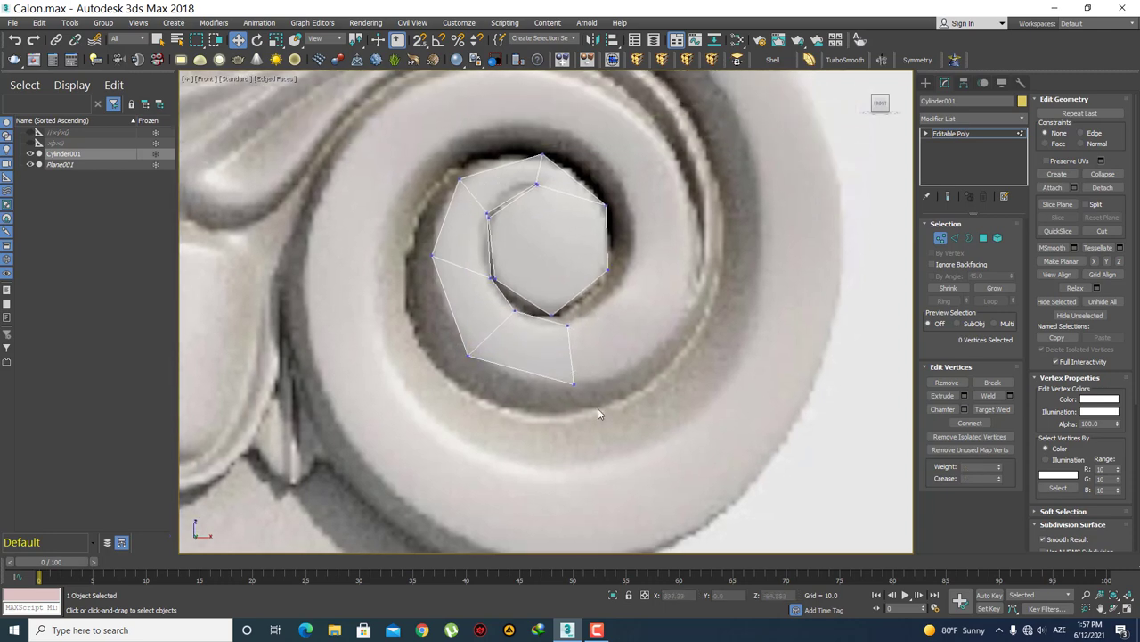
mouse_move(598, 405)
mouse_down()
mouse_move(571, 333)
mouse_move(634, 353)
mouse_up()
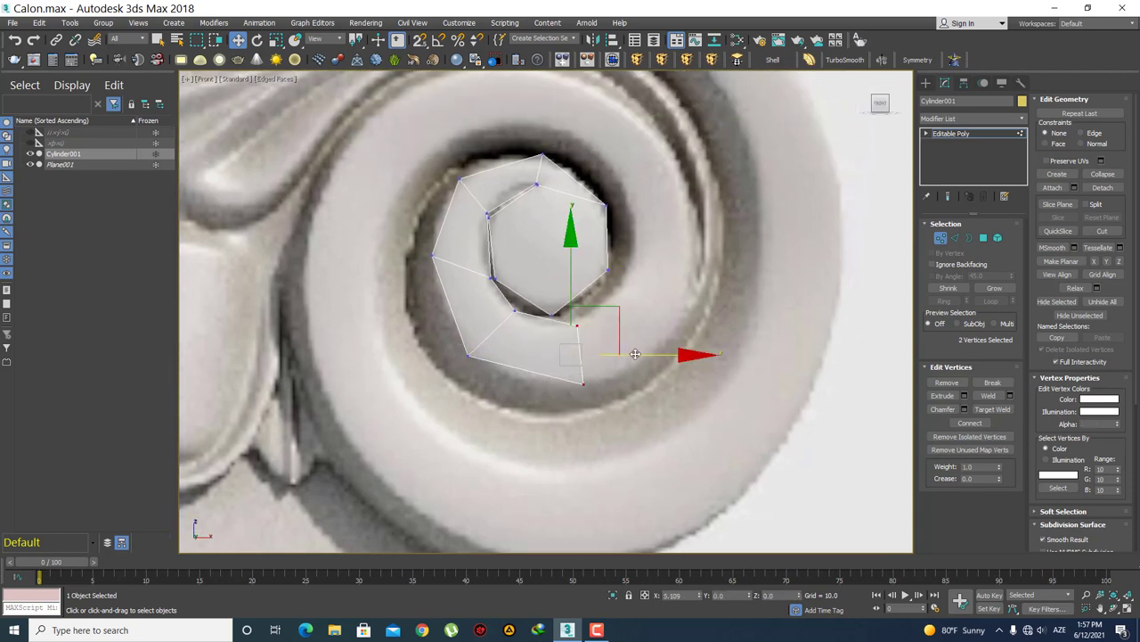
click(608, 350)
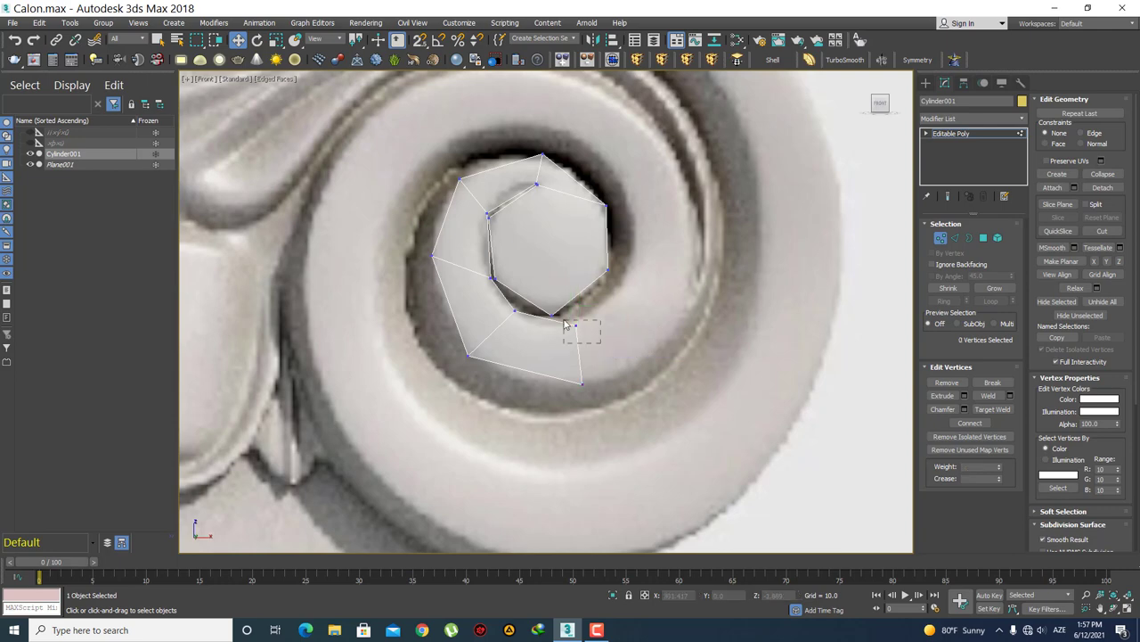
drag(564, 324, 567, 323)
click(621, 324)
- Pull the inner left vertex up onto the scroll and shift the bottom inner vertex left
scroll(505, 287, up, 2)
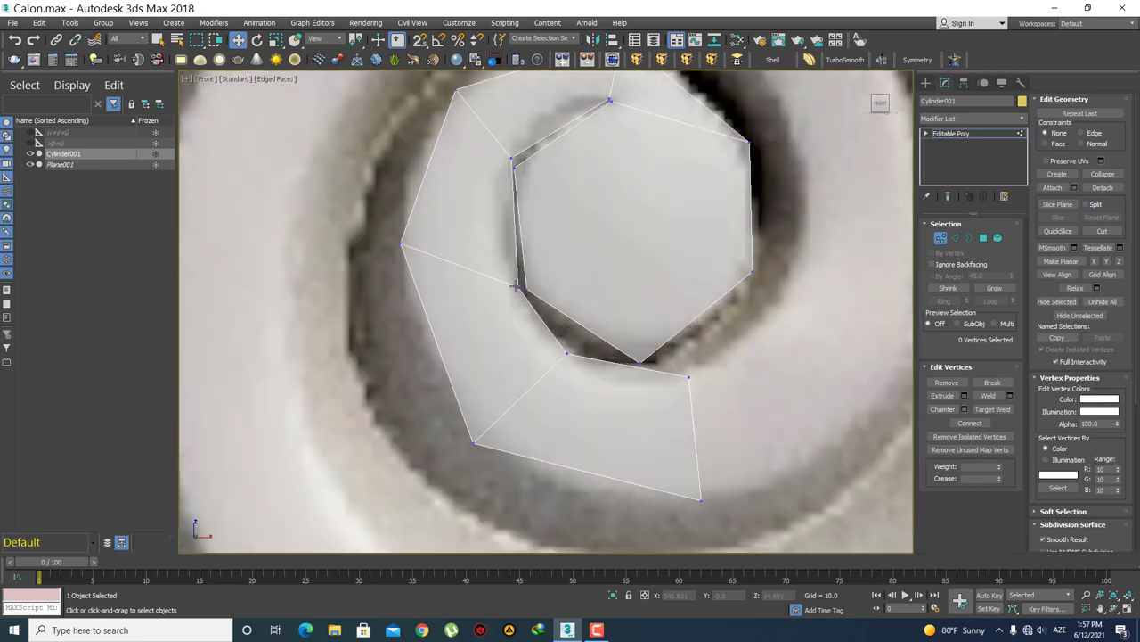
click(522, 287)
drag(561, 243, 552, 209)
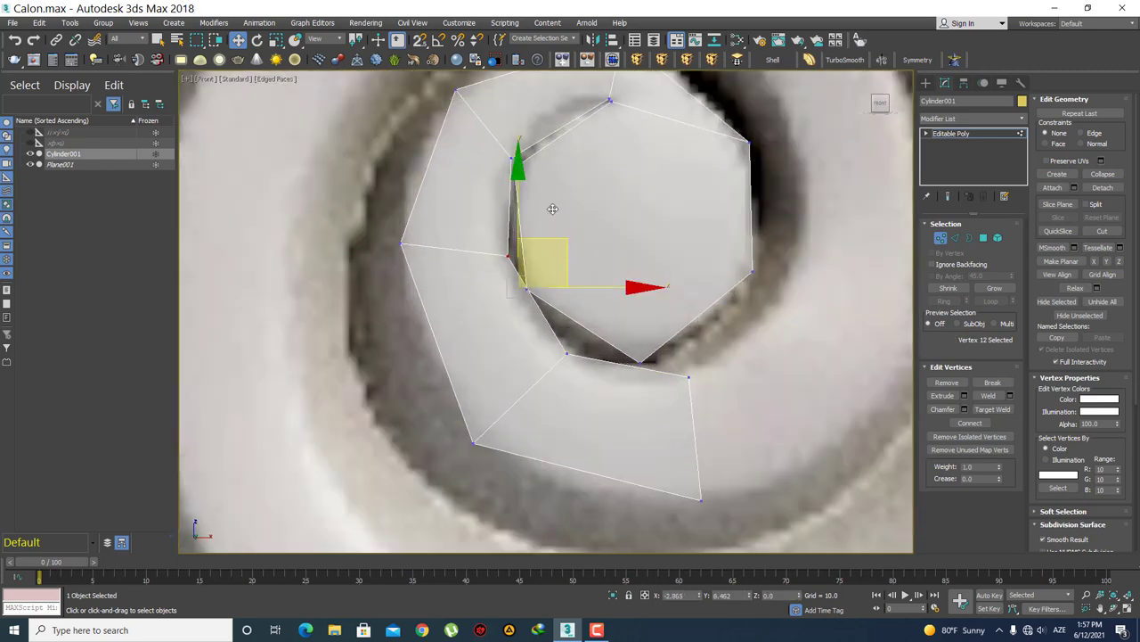
click(574, 243)
click(566, 353)
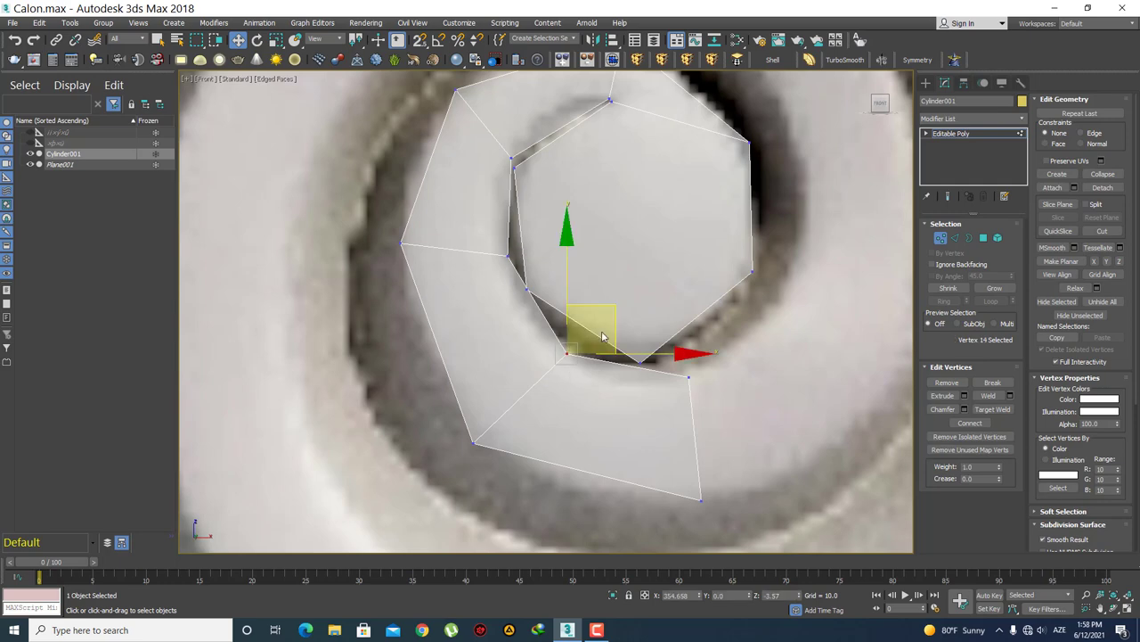
drag(610, 314, 604, 313)
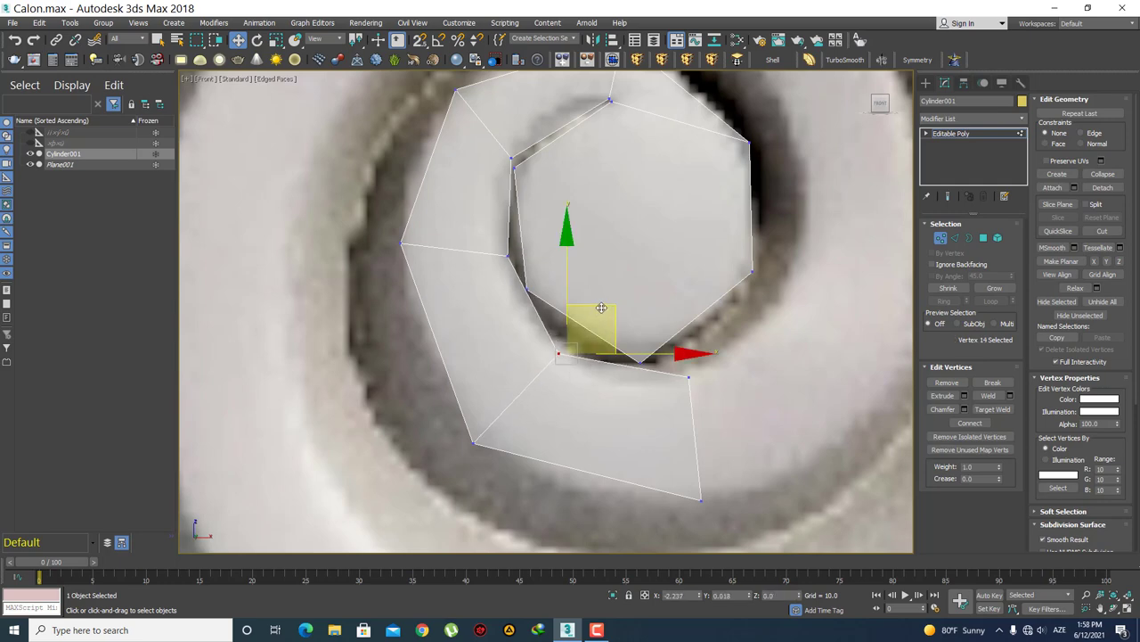
click(650, 249)
- Recentre the spiral and select the strip's end edge in Edge mode
scroll(670, 278, down, 3)
middle_drag(697, 329, 581, 359)
key(2)
click(575, 359)
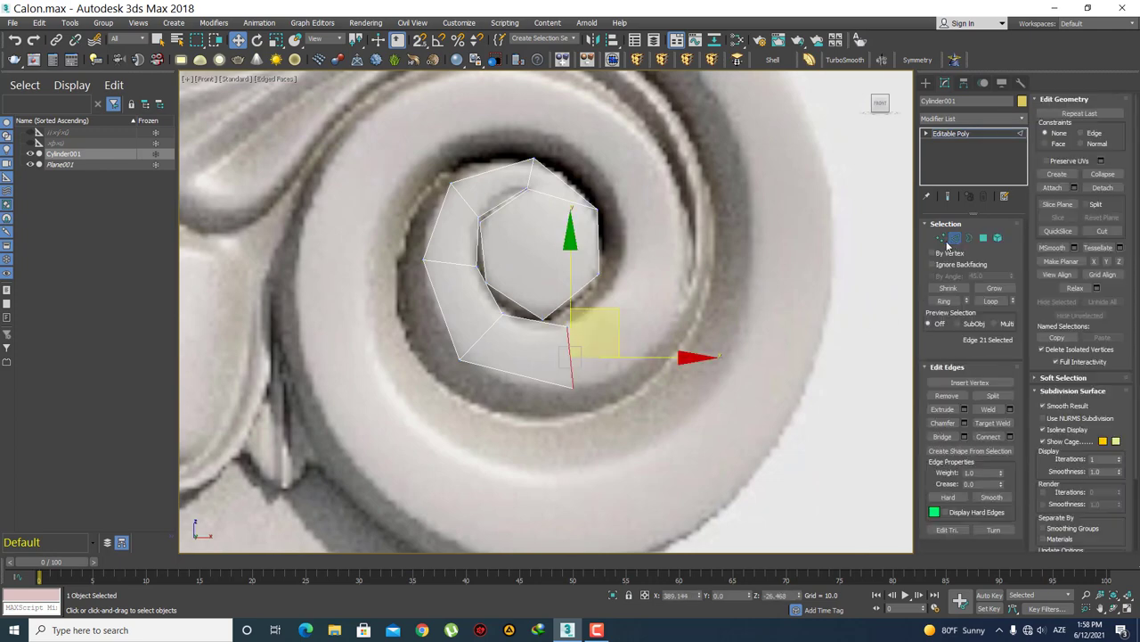
- Extrude a new quad from the end edge and drag its outer corner out to the scroll's rim
scroll(640, 362, up, 2)
middle_drag(632, 377, 617, 411)
scroll(629, 365, up, 2)
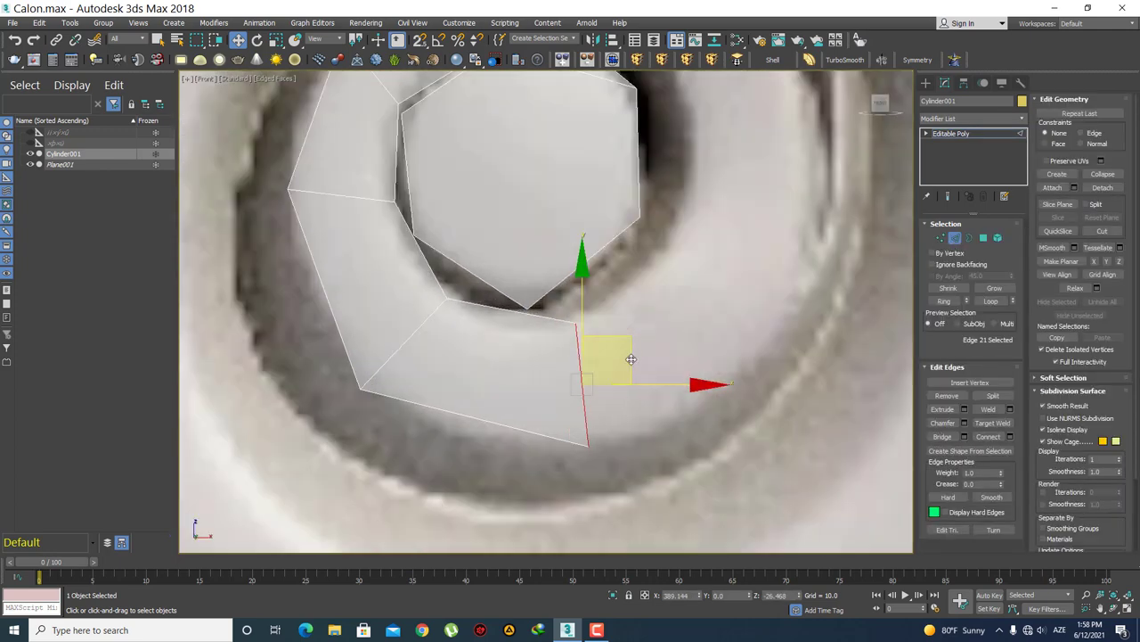
drag(631, 348, 723, 287)
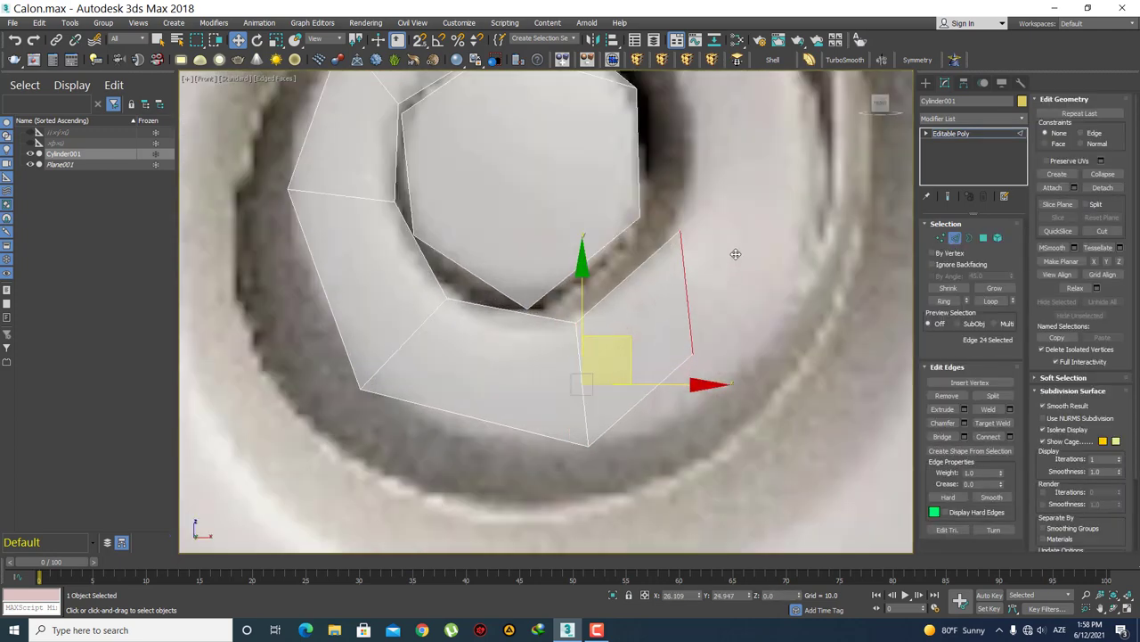
key(1)
click(692, 352)
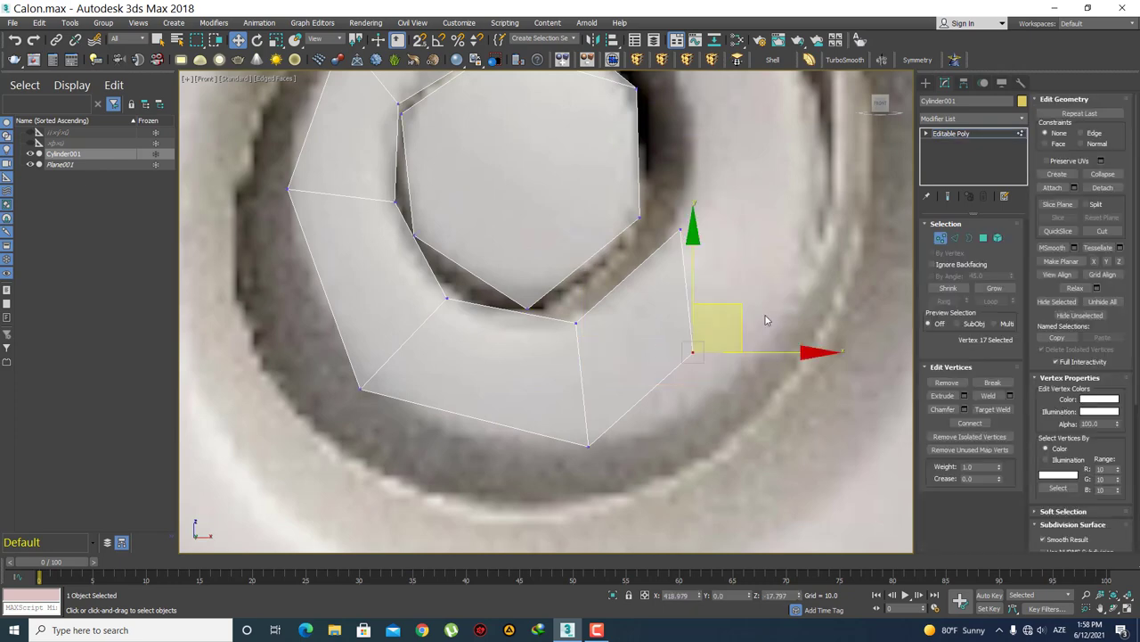
drag(742, 309, 826, 285)
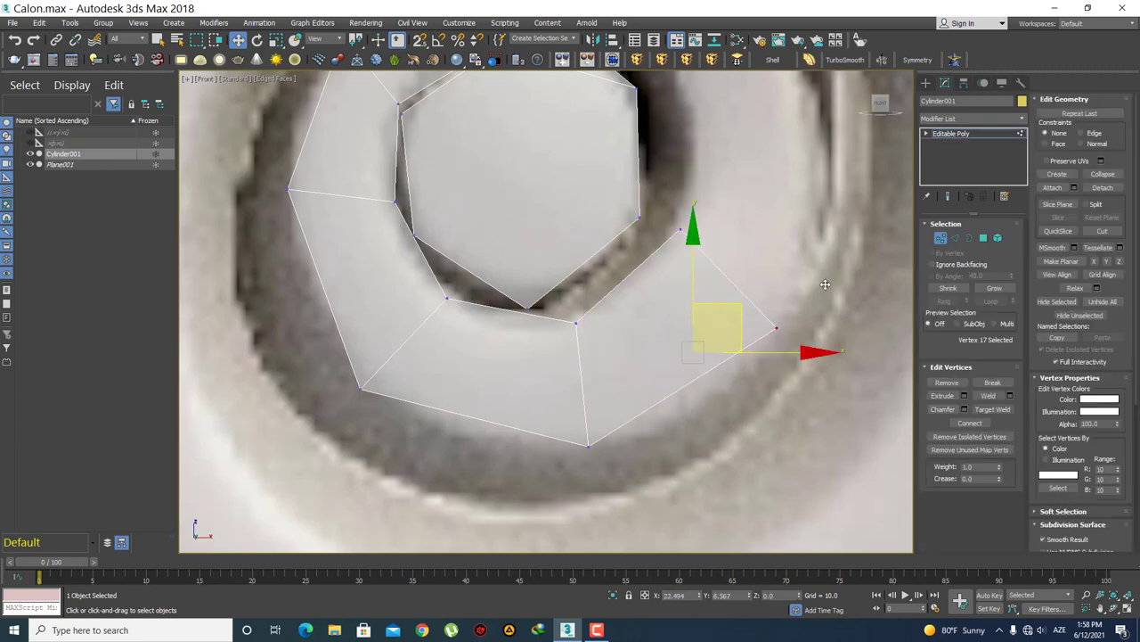
- Adjust the inner vertex between the last two polygons to sit on the scroll
click(673, 293)
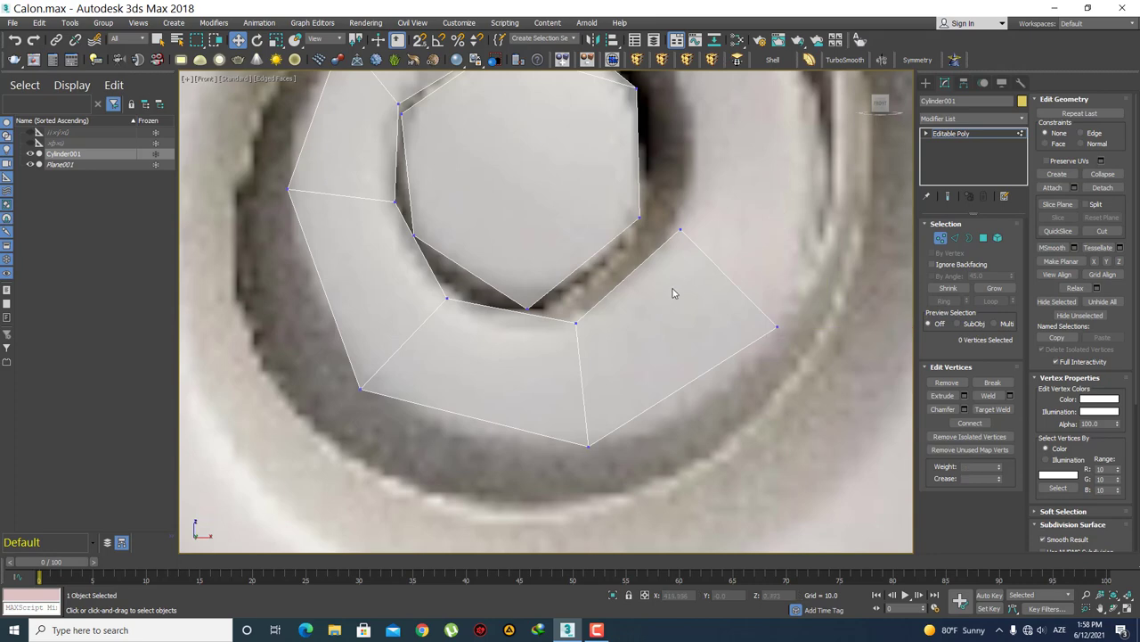
click(574, 326)
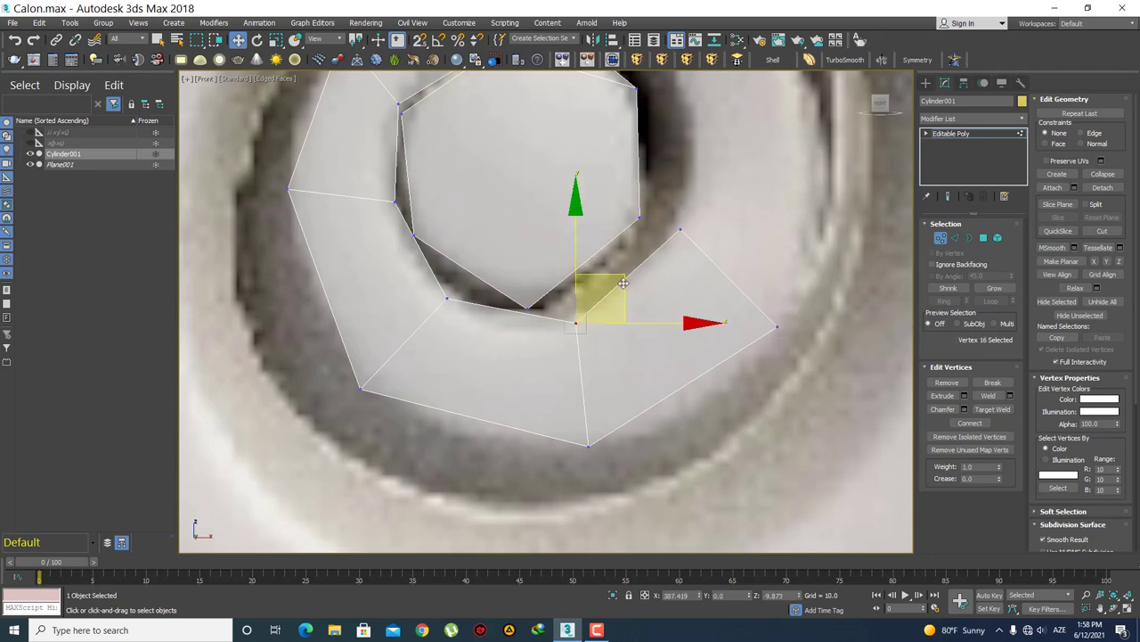
click(675, 255)
click(677, 228)
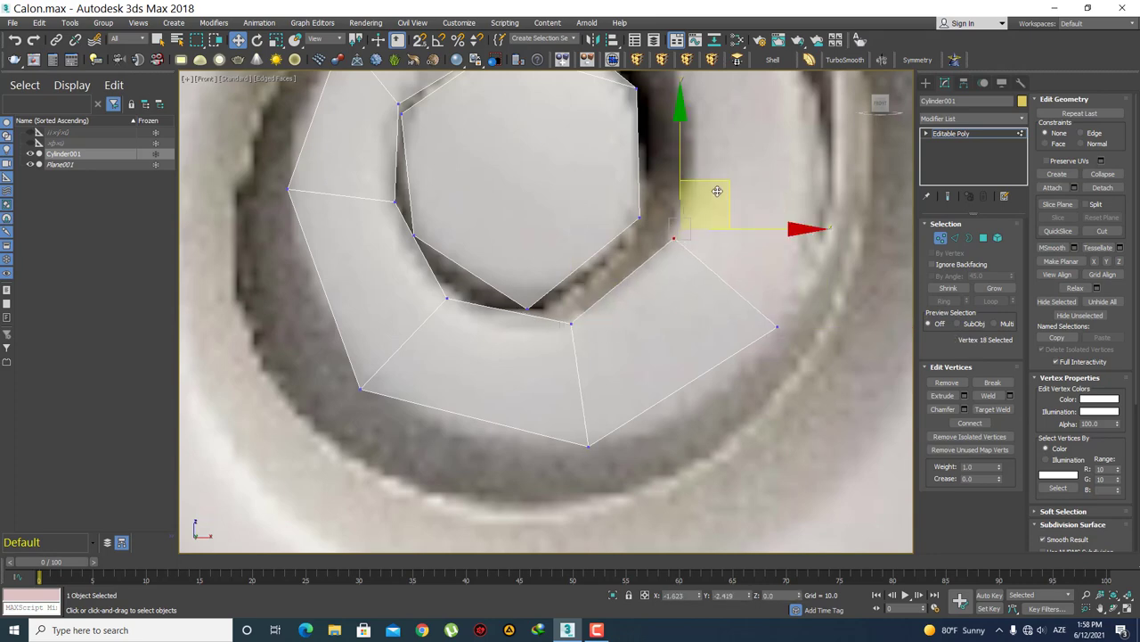
click(736, 163)
scroll(730, 293, down, 3)
scroll(717, 347, down, 2)
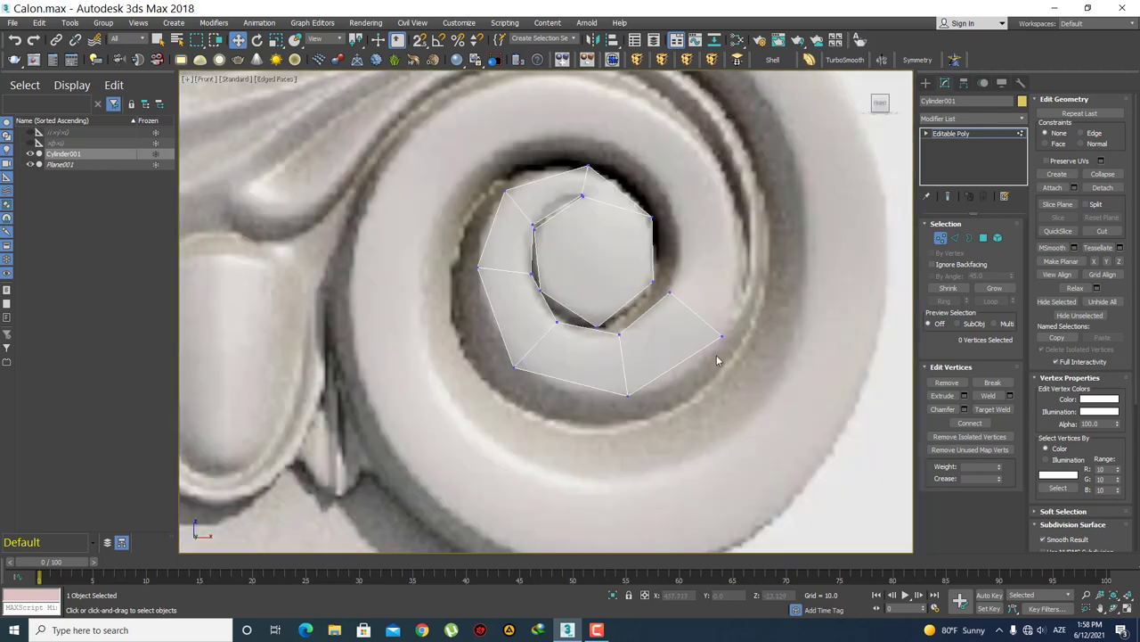
scroll(713, 348, down, 5)
scroll(683, 306, up, 5)
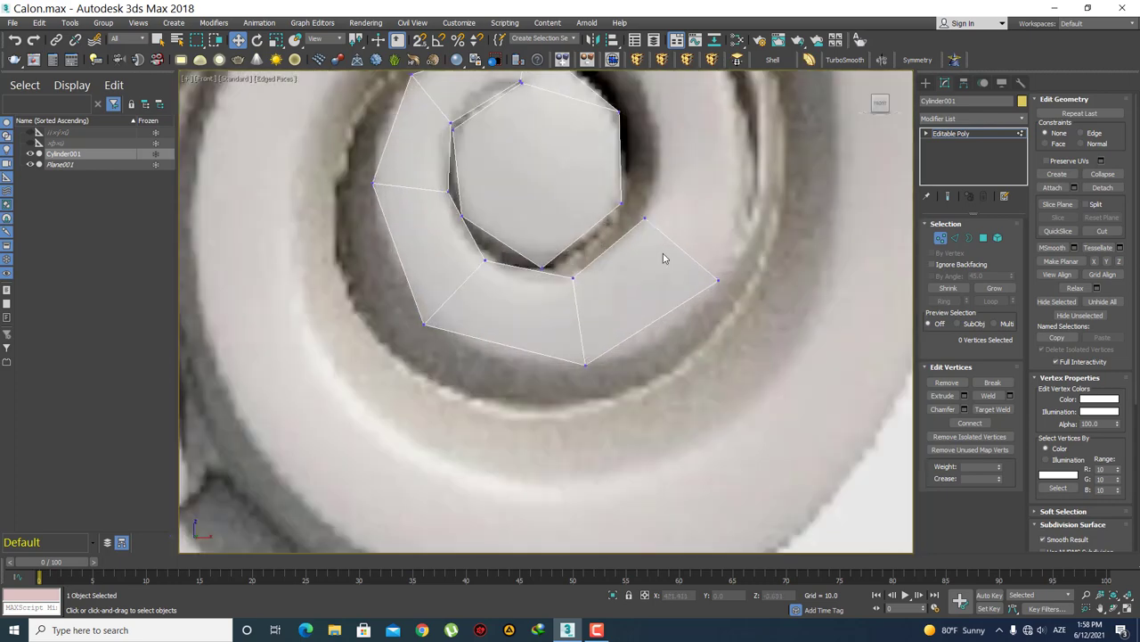
scroll(667, 254, down, 1)
- Extrude a new polygon upward from the strip's end edge, shifting it slightly right
key(2)
click(666, 338)
middle_drag(700, 335, 697, 378)
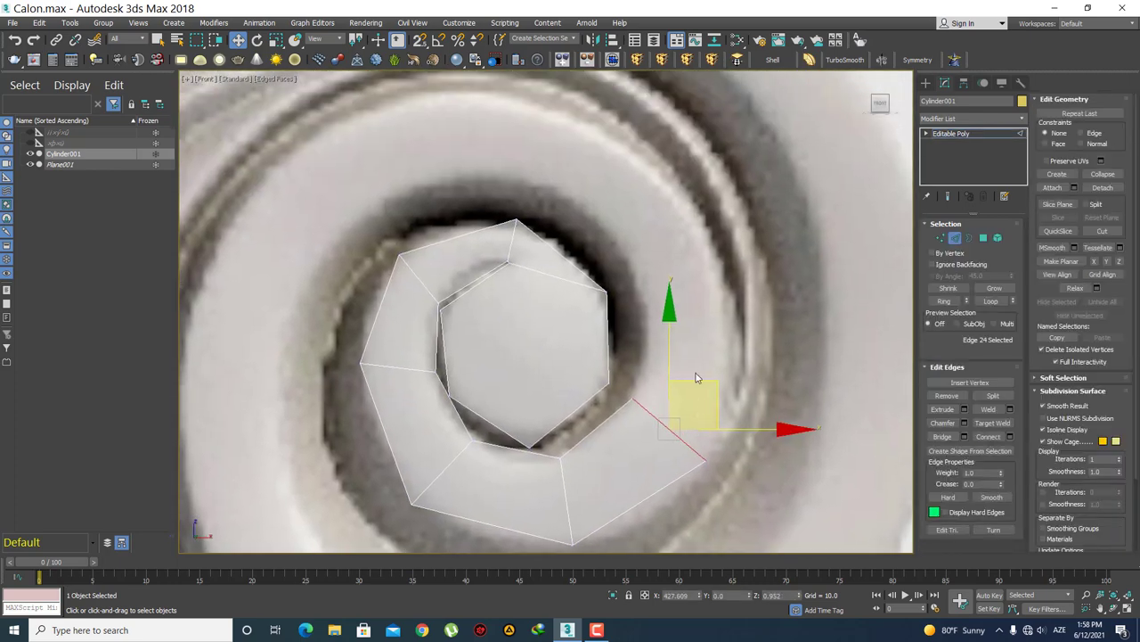
shift+drag(674, 359, 675, 259)
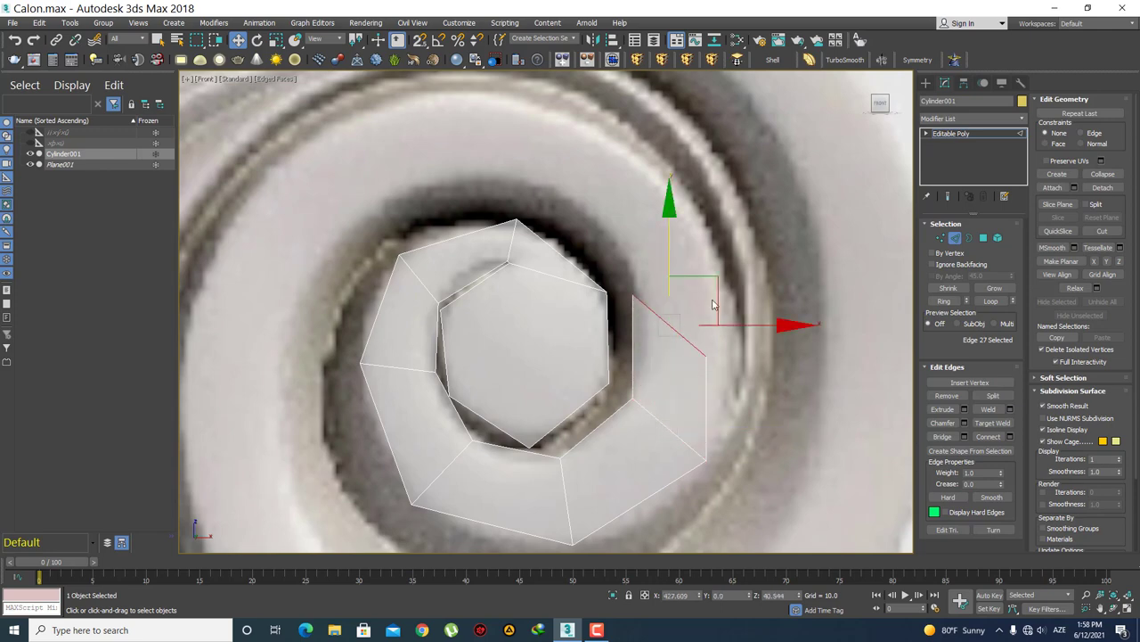
drag(718, 276, 728, 276)
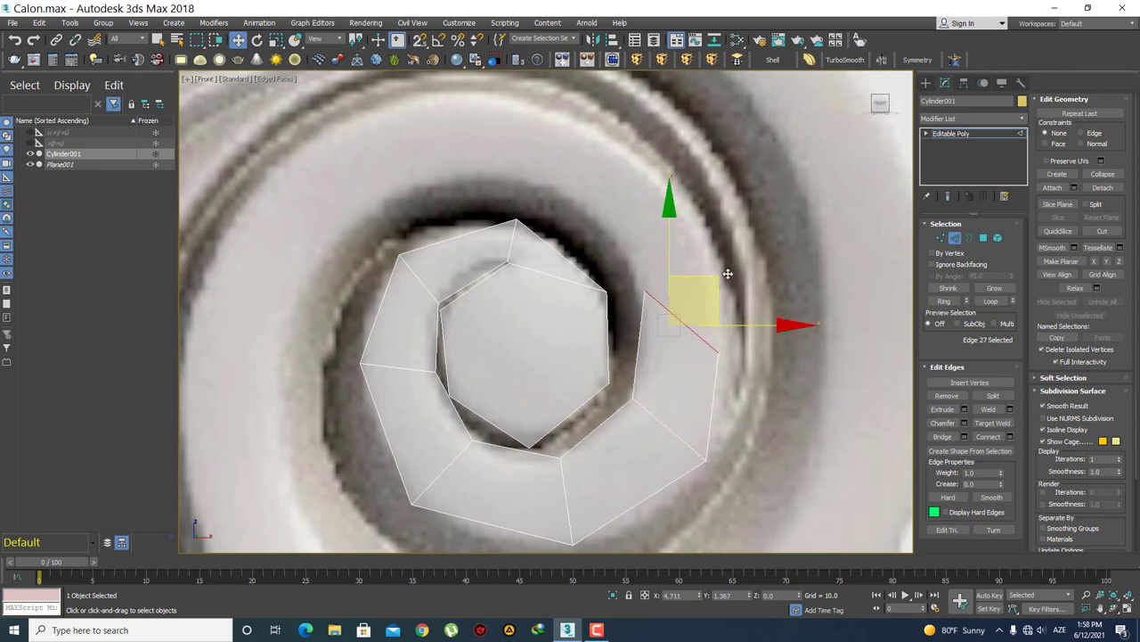
- Fit the new polygon's vertices: outer corner up to the rim, inner top down, outer top raised
key(1)
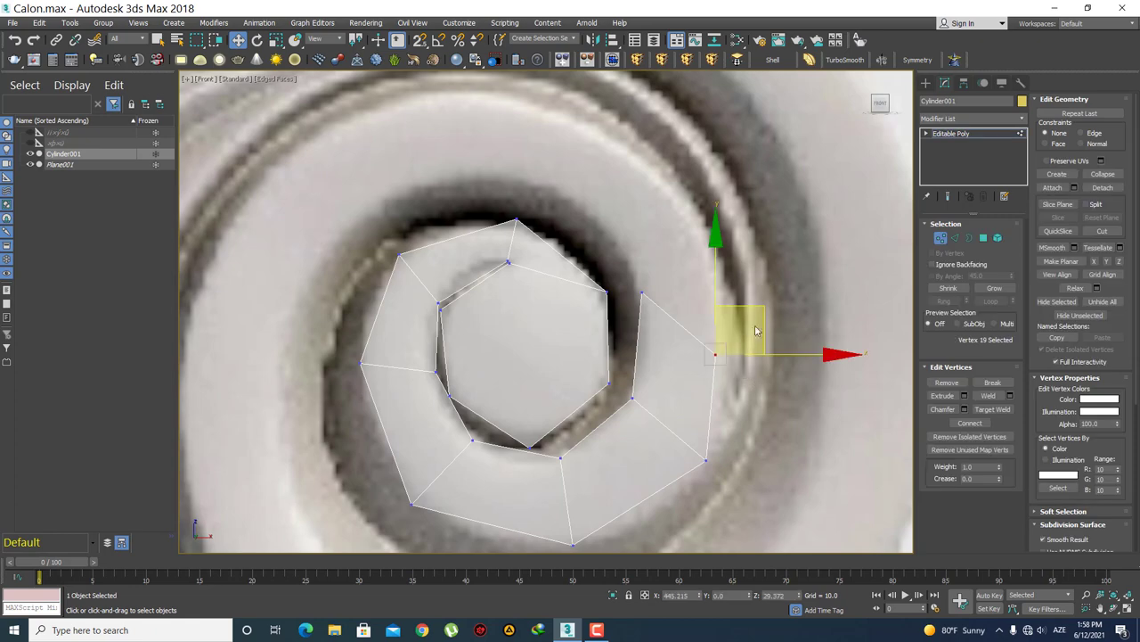
mouse_move(759, 309)
mouse_down()
mouse_move(772, 243)
mouse_move(772, 268)
mouse_up()
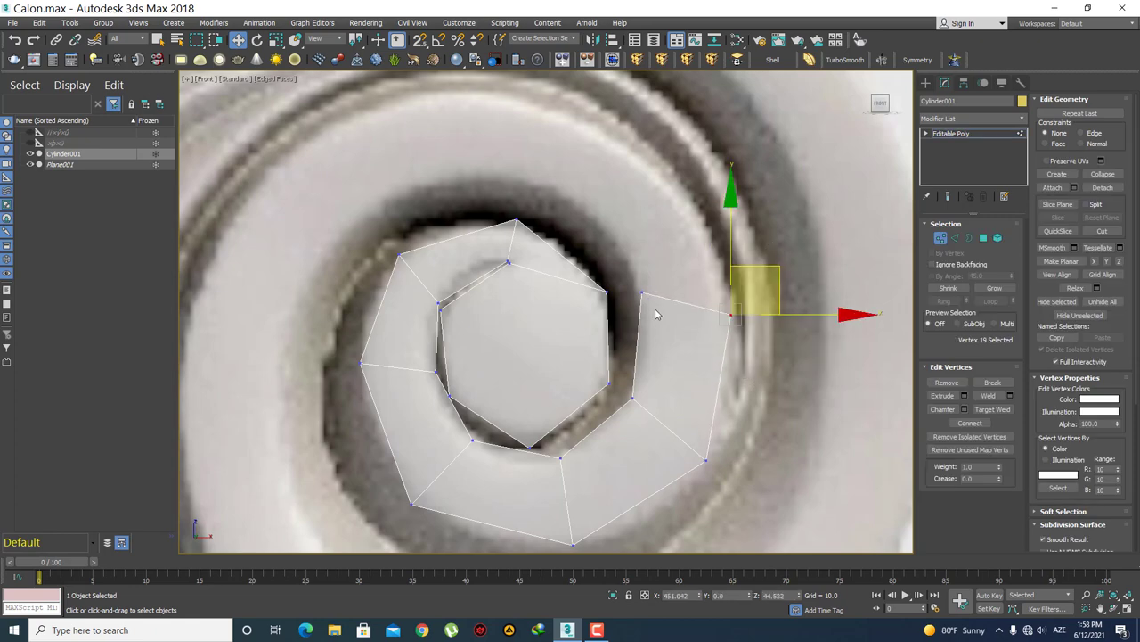
drag(627, 266, 622, 264)
drag(678, 240, 681, 264)
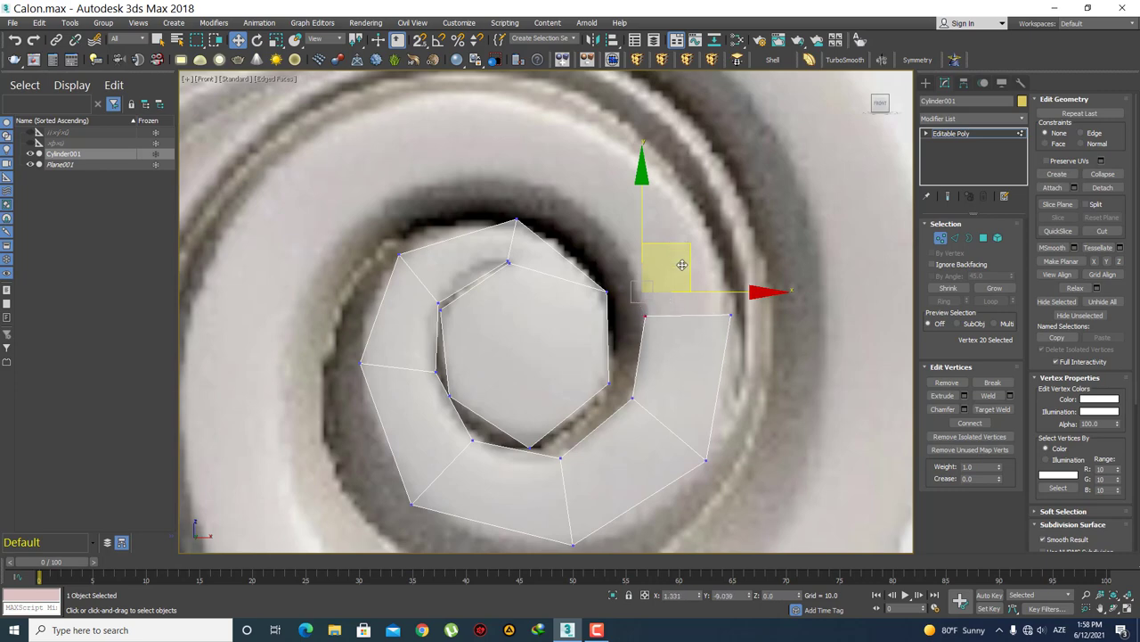
click(703, 273)
click(731, 315)
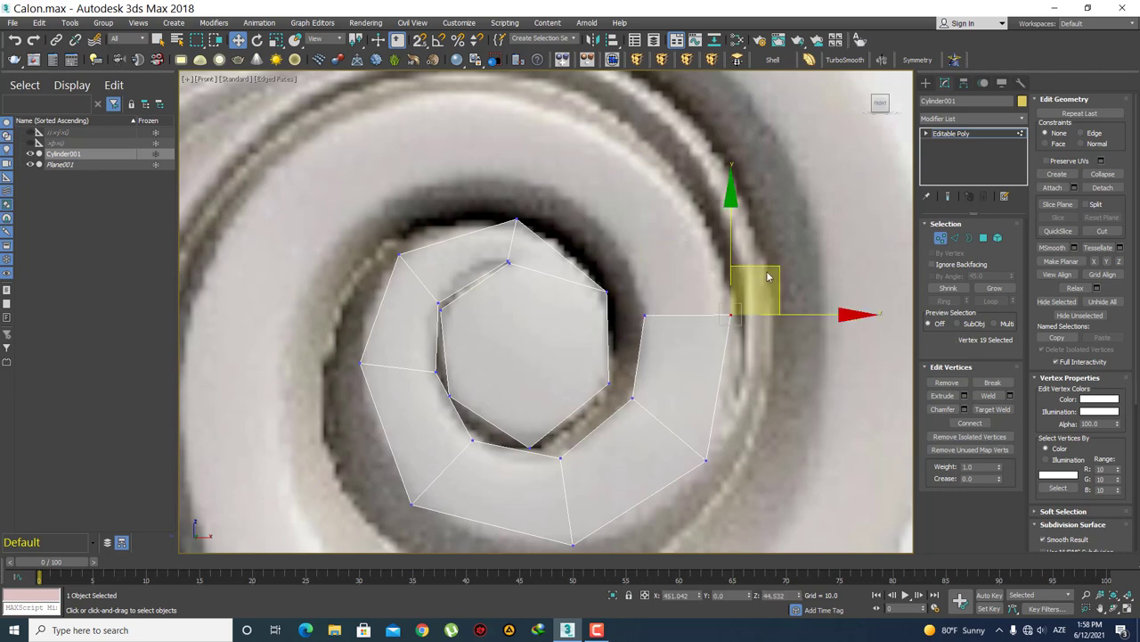
drag(775, 267, 773, 261)
click(721, 383)
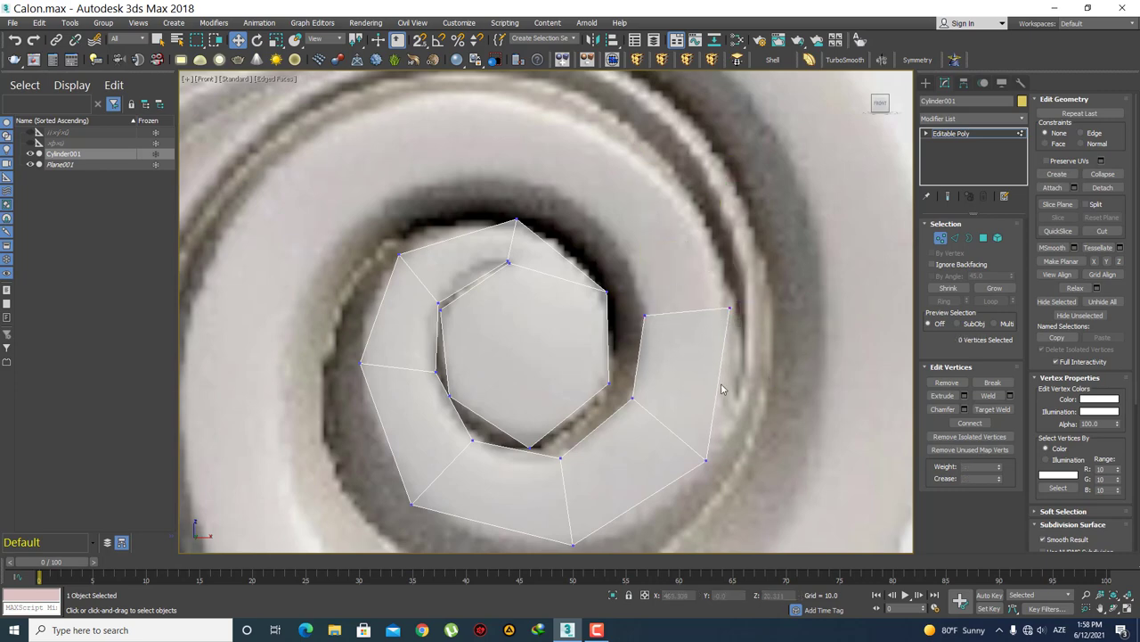
scroll(696, 253, down, 2)
scroll(665, 258, up, 2)
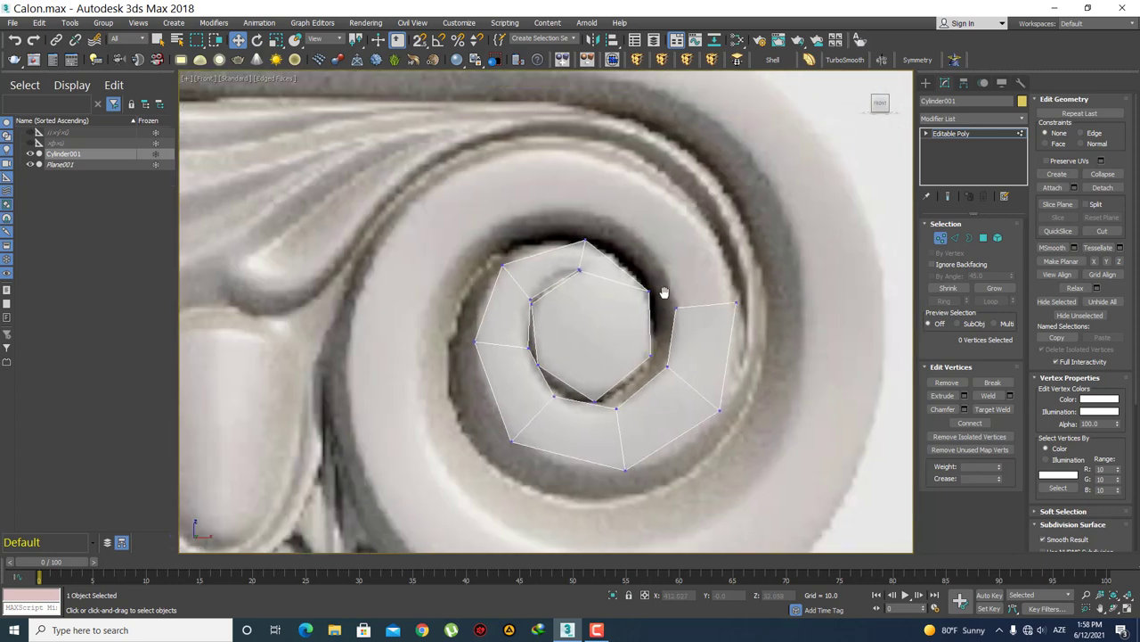
- Extrude another polygon upward from the newest top edge and pull its outer corner up-left
key(2)
click(695, 311)
scroll(704, 321, up, 2)
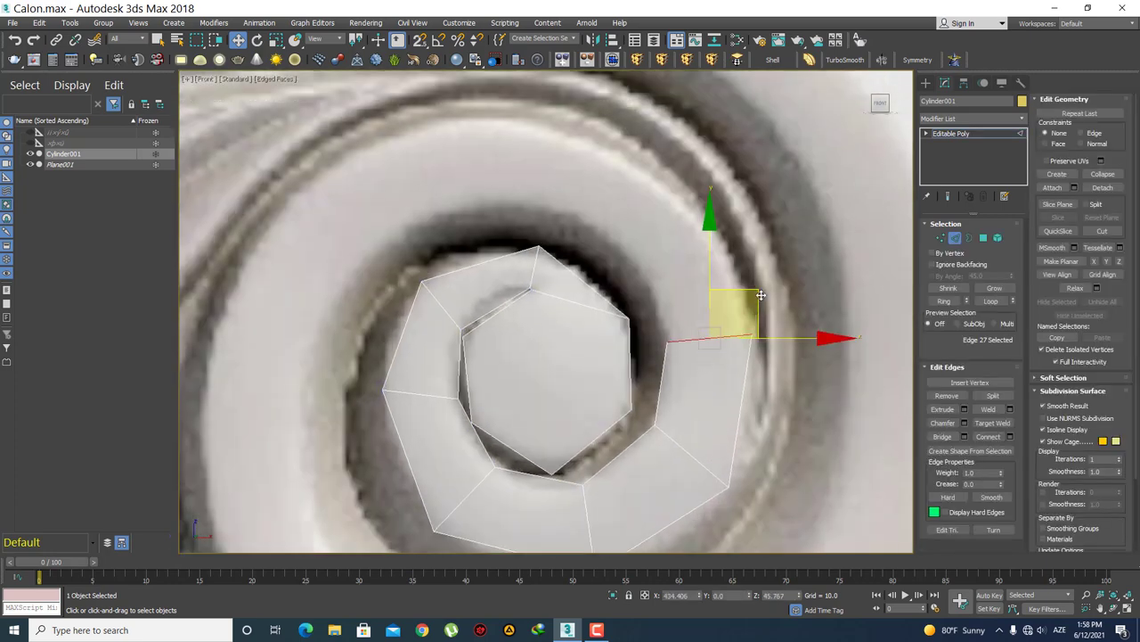
shift+drag(735, 308, 722, 196)
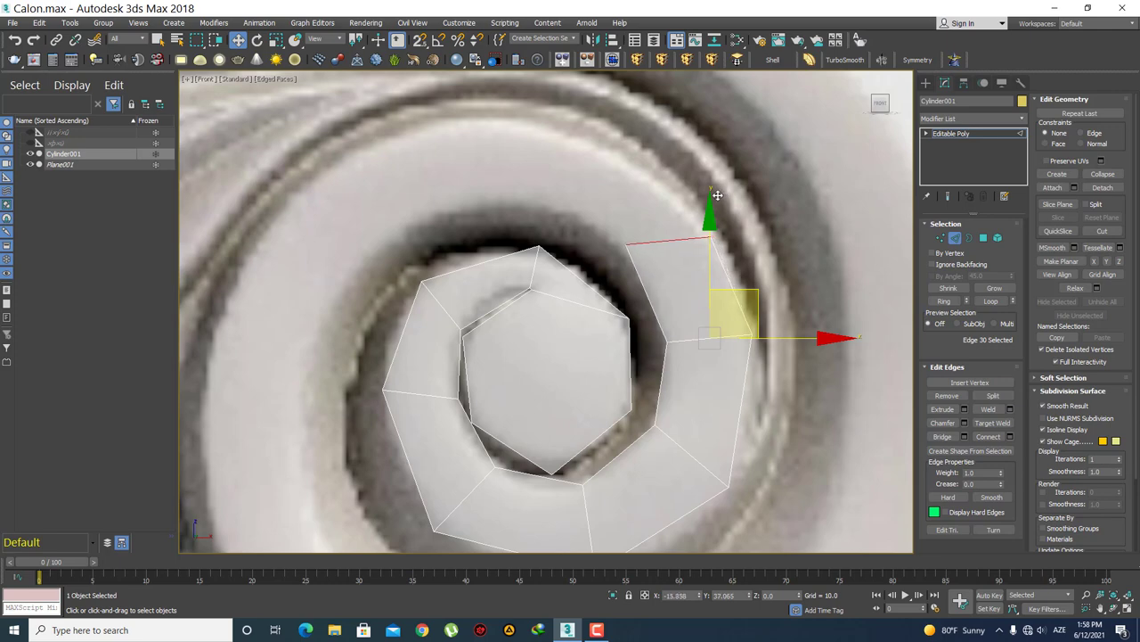
key(1)
click(707, 239)
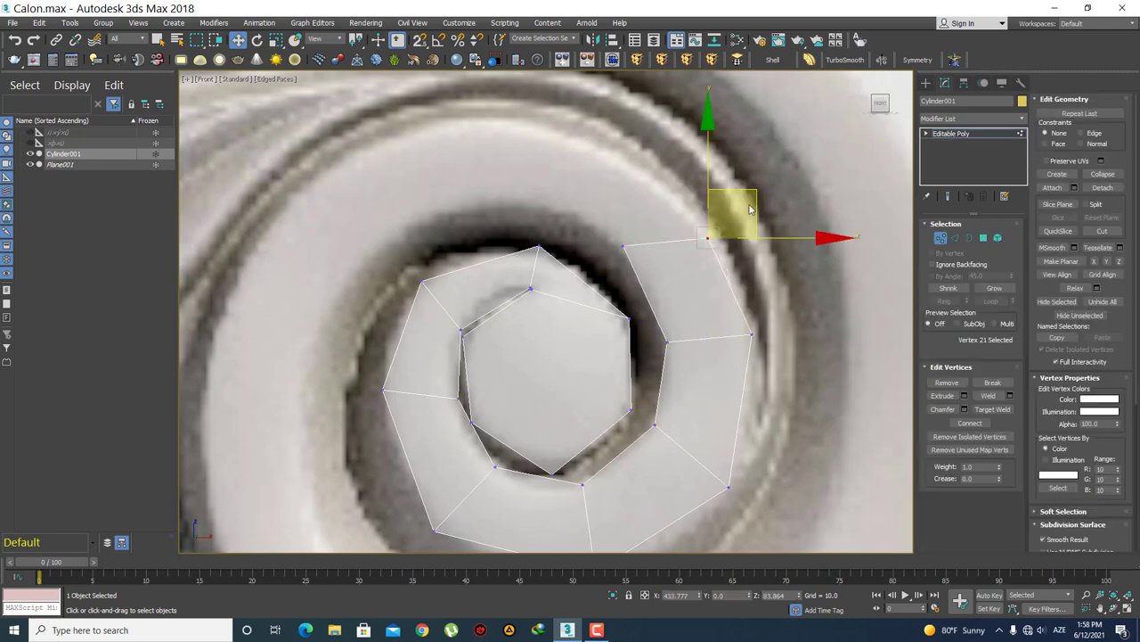
drag(747, 193, 738, 163)
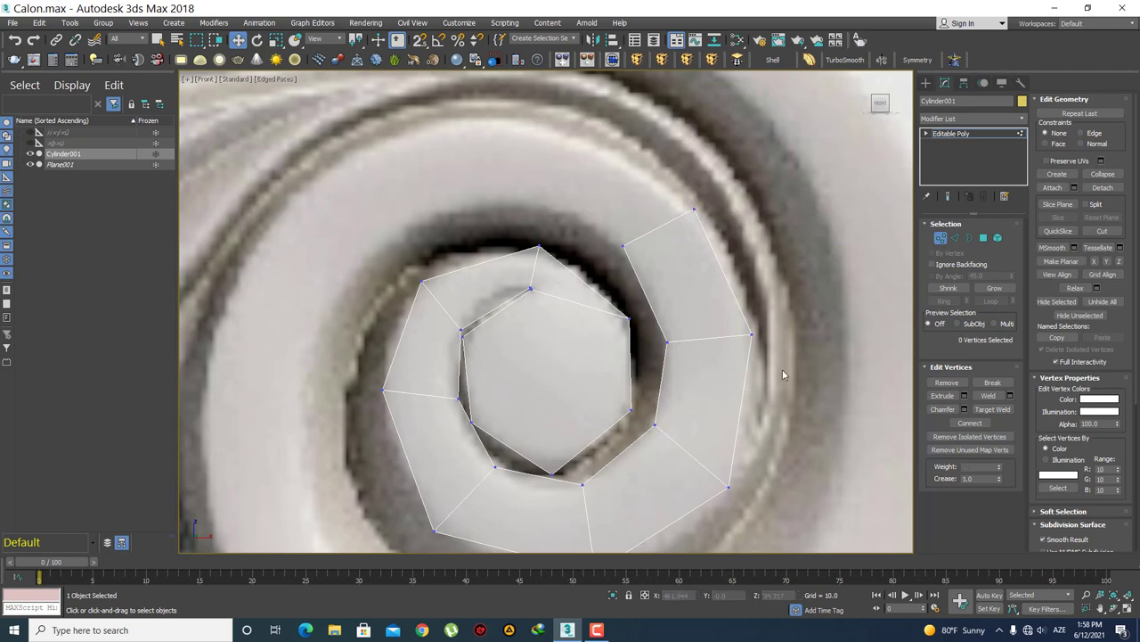
- Inspect the outer vertices along the strip's right side and pan across the volute
click(751, 336)
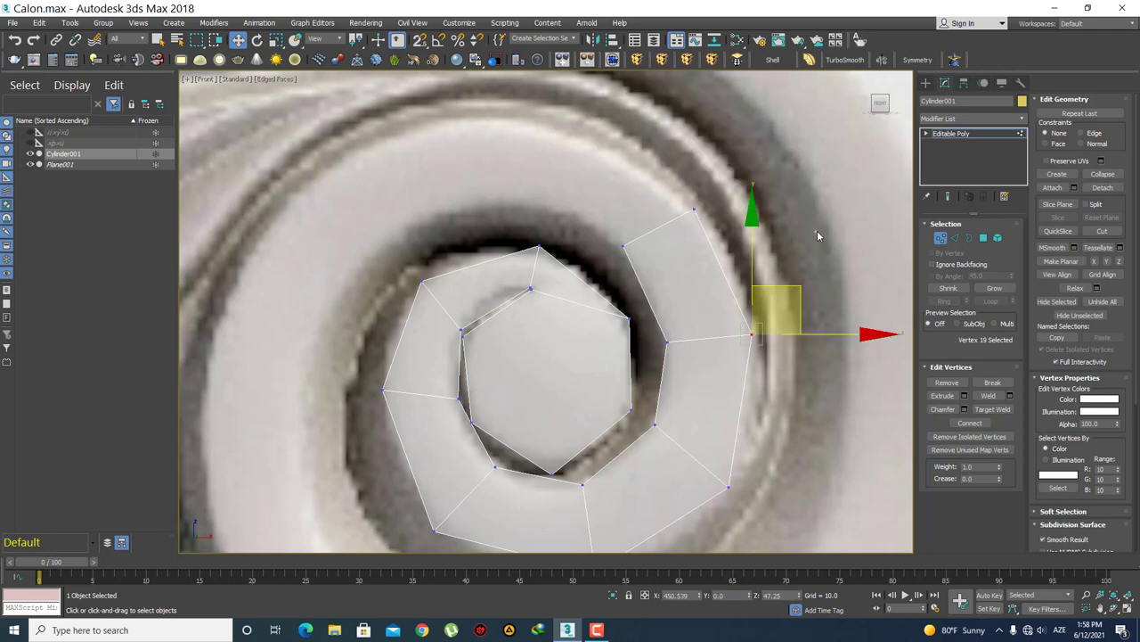
click(818, 236)
scroll(686, 294, down, 5)
scroll(671, 309, up, 4)
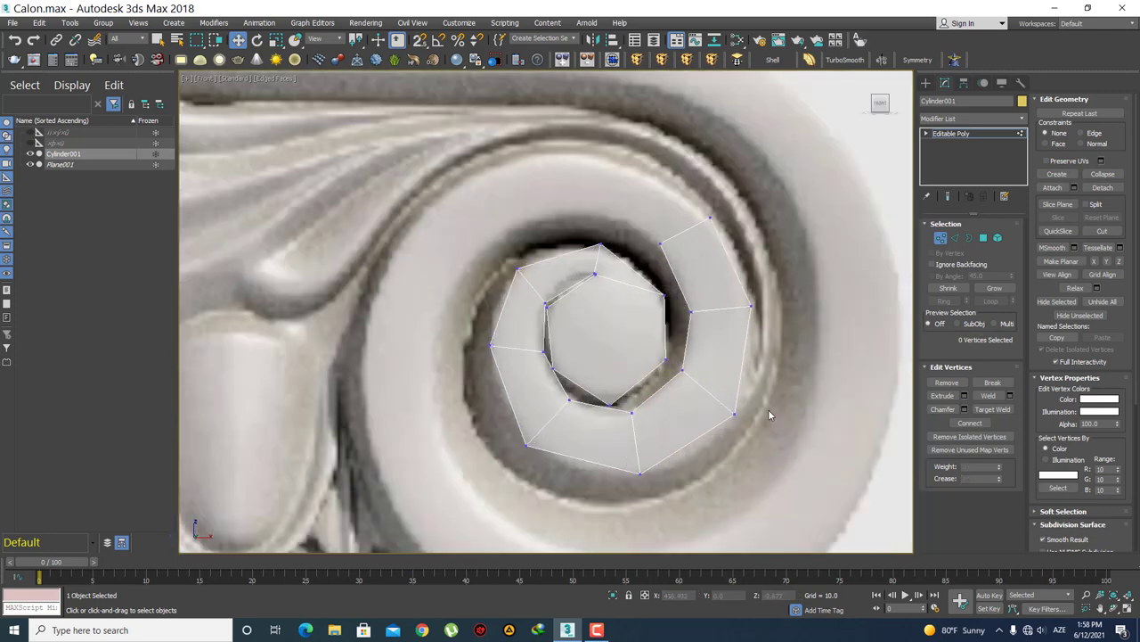
drag(718, 404, 718, 402)
scroll(784, 285, up, 2)
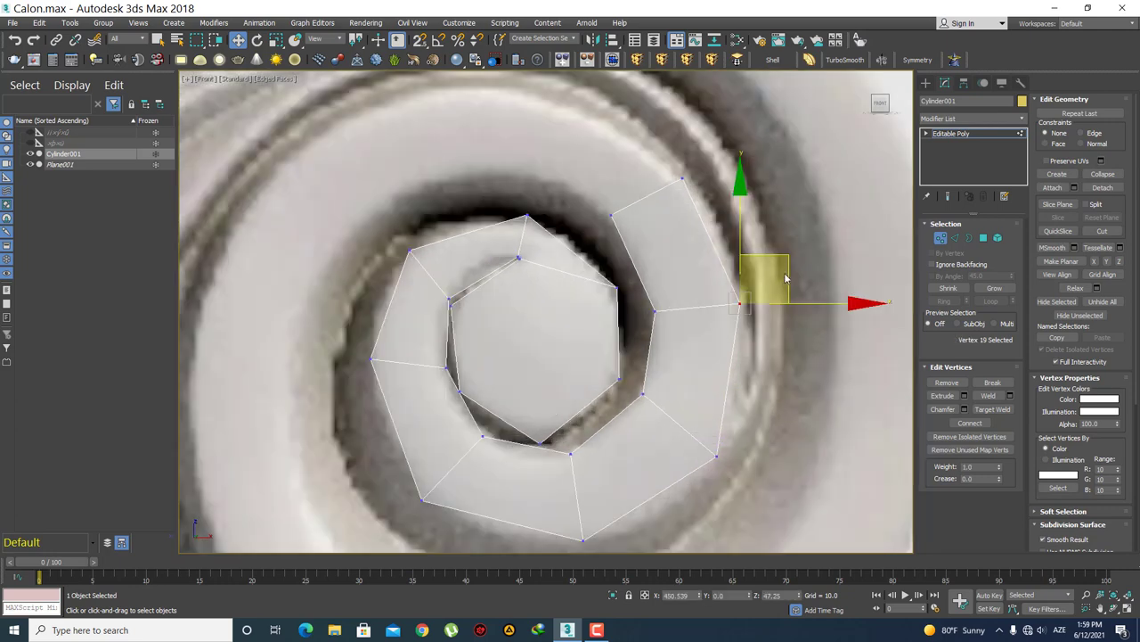
scroll(784, 257, down, 1)
click(769, 235)
scroll(769, 234, down, 4)
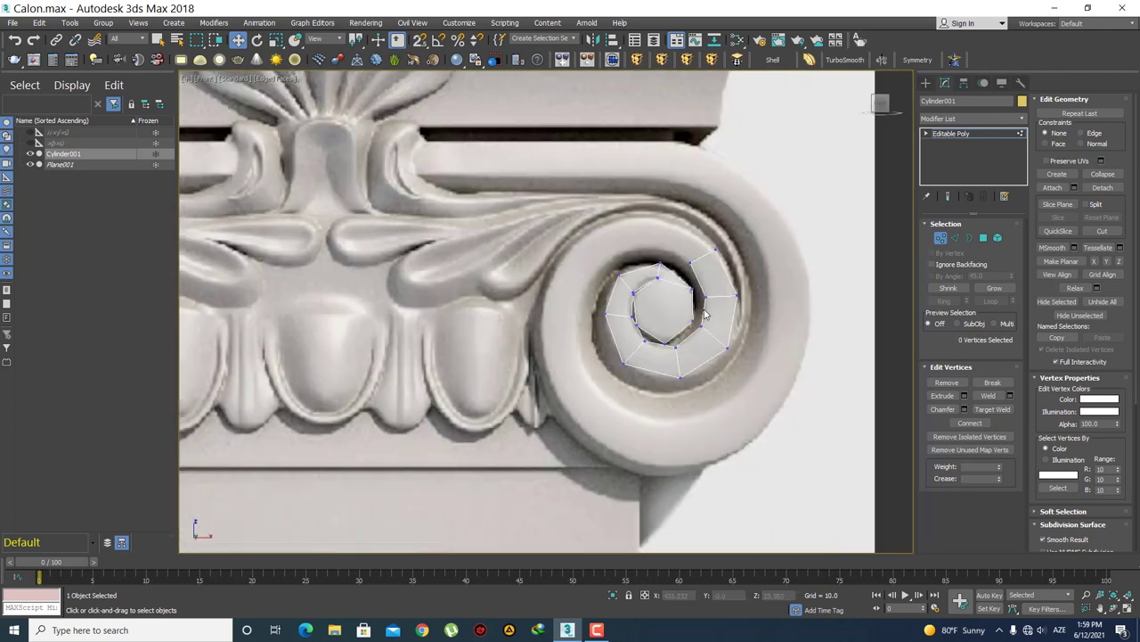
scroll(713, 343, up, 4)
scroll(713, 343, up, 2)
click(689, 319)
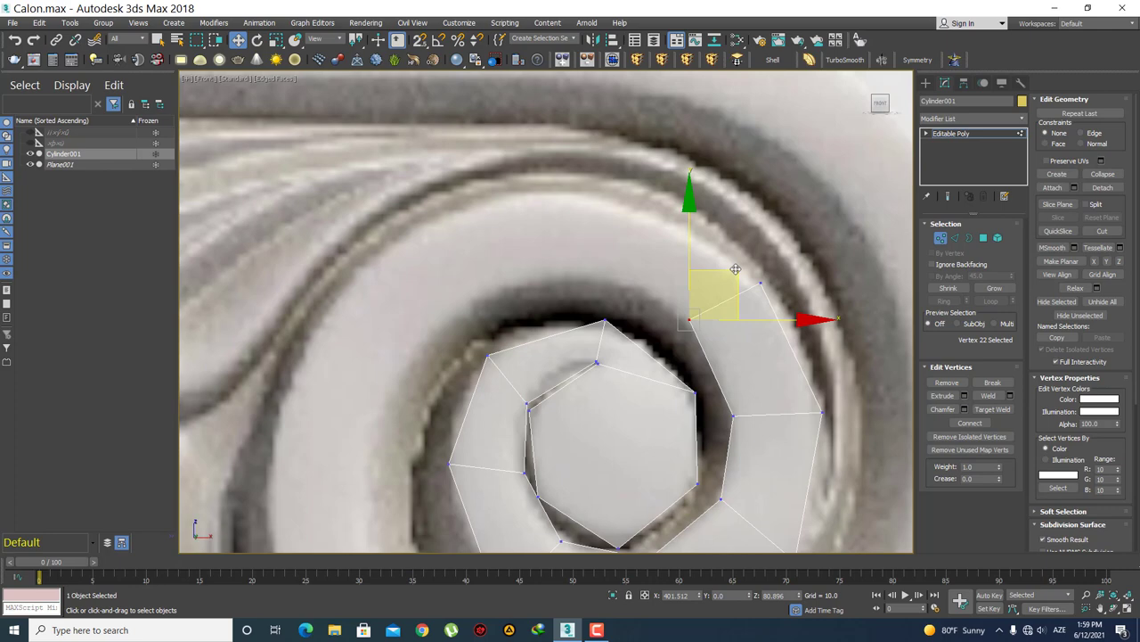
click(764, 273)
scroll(751, 328, down, 3)
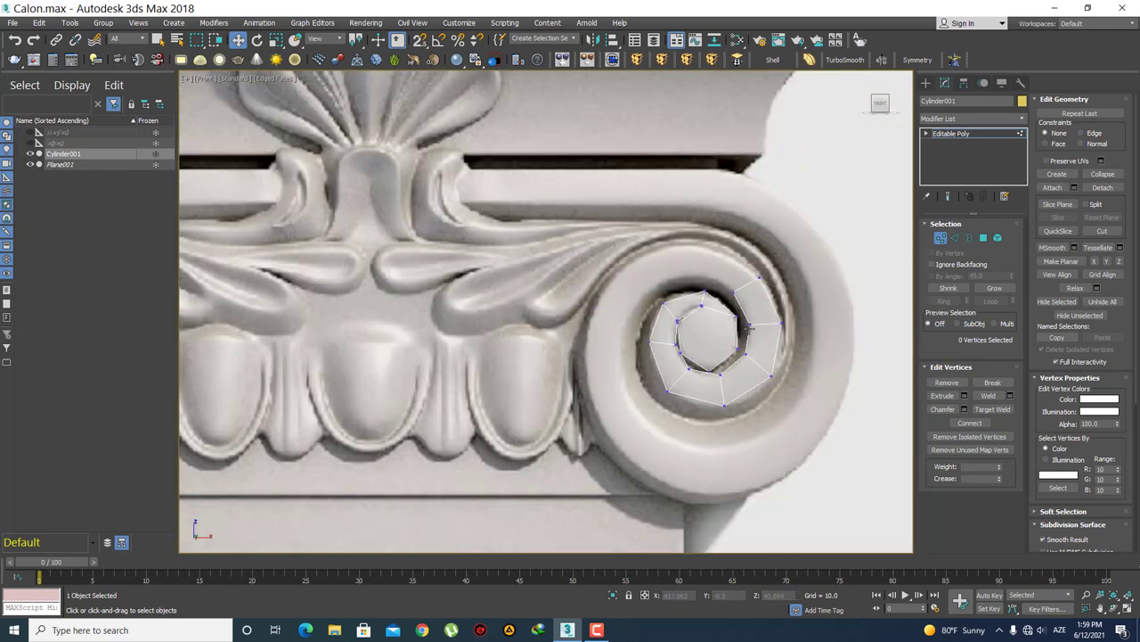
middle_drag(751, 328, 711, 331)
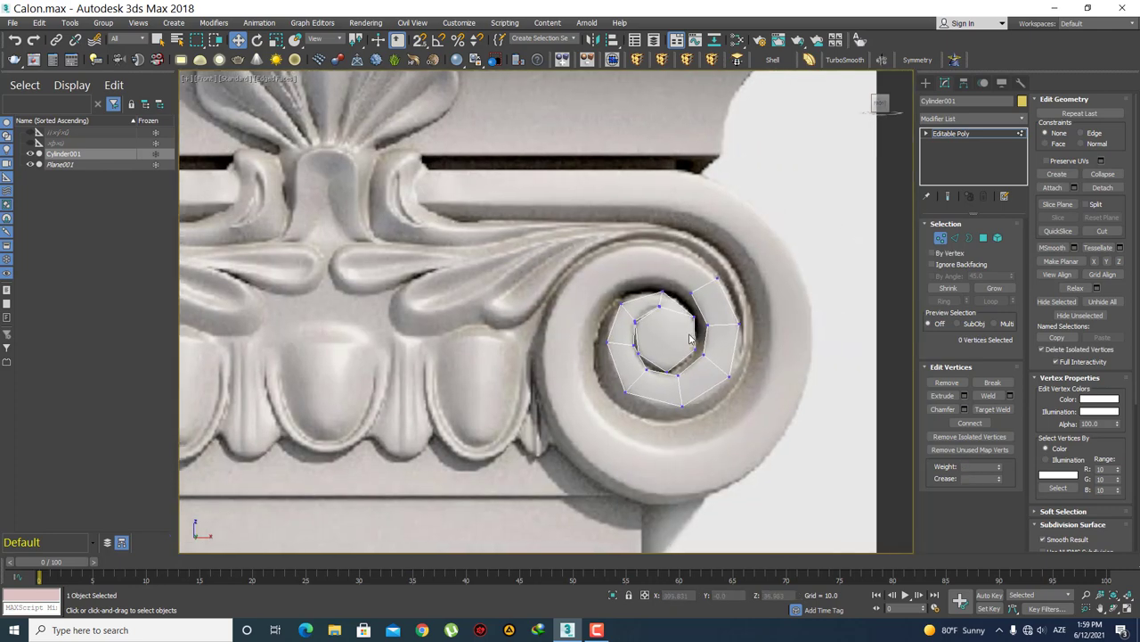
- Extrude a new quad up-left from the end edge near the eye, settling it onto the groove
key(2)
click(708, 309)
scroll(713, 321, up, 4)
scroll(756, 323, down, 1)
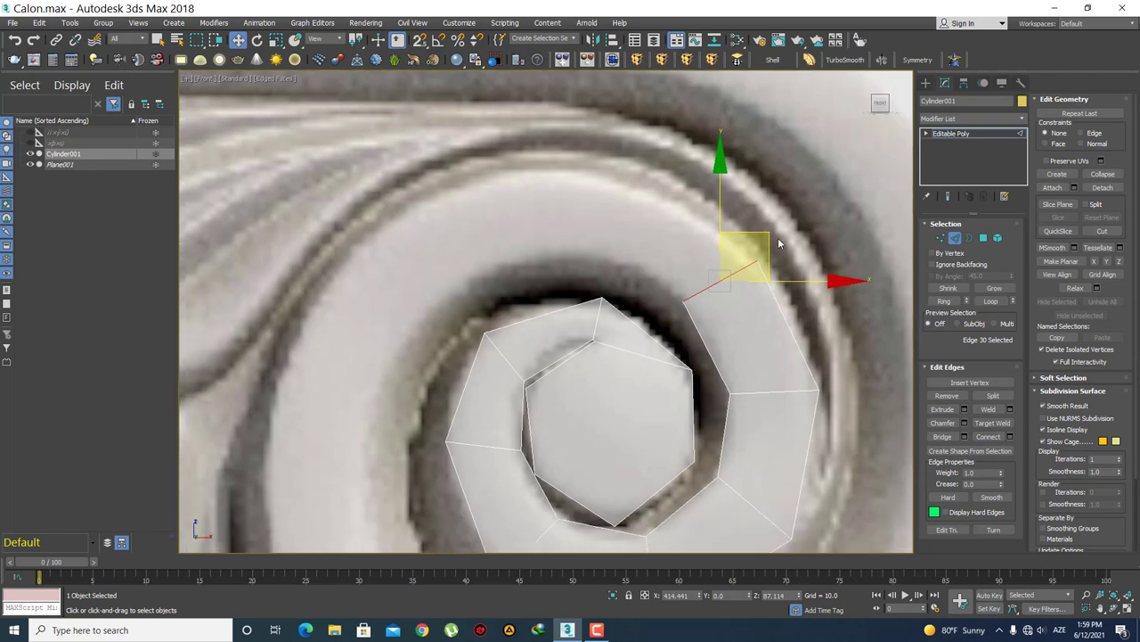
shift+drag(770, 236, 637, 169)
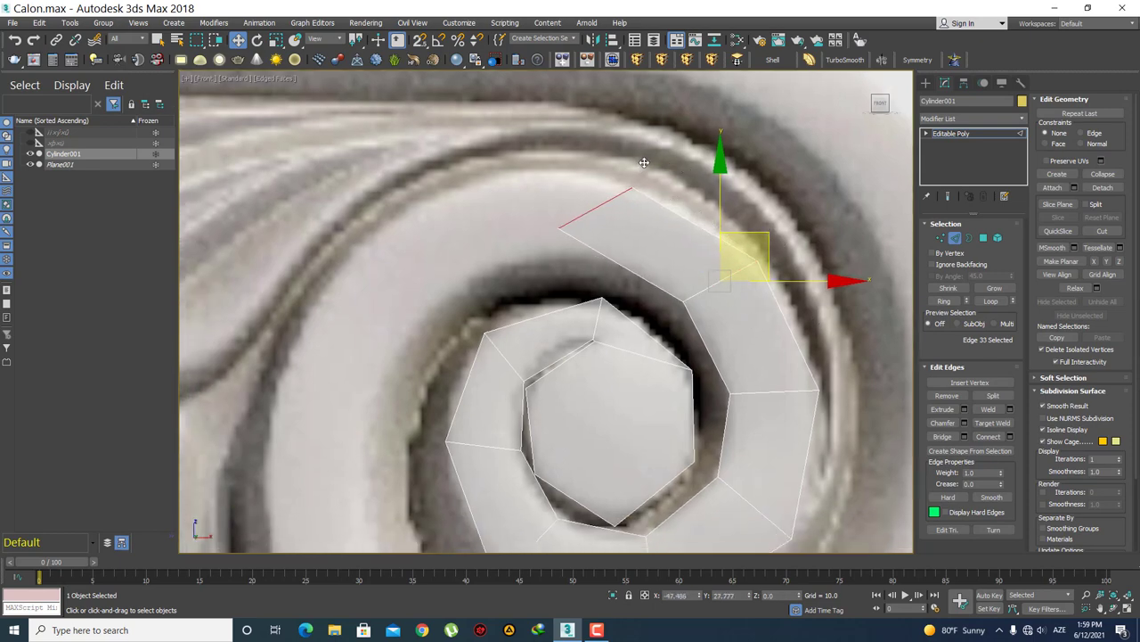
shift+drag(637, 169, 645, 219)
- Select the new quad's corner vertices, ending on its inner corner
key(1)
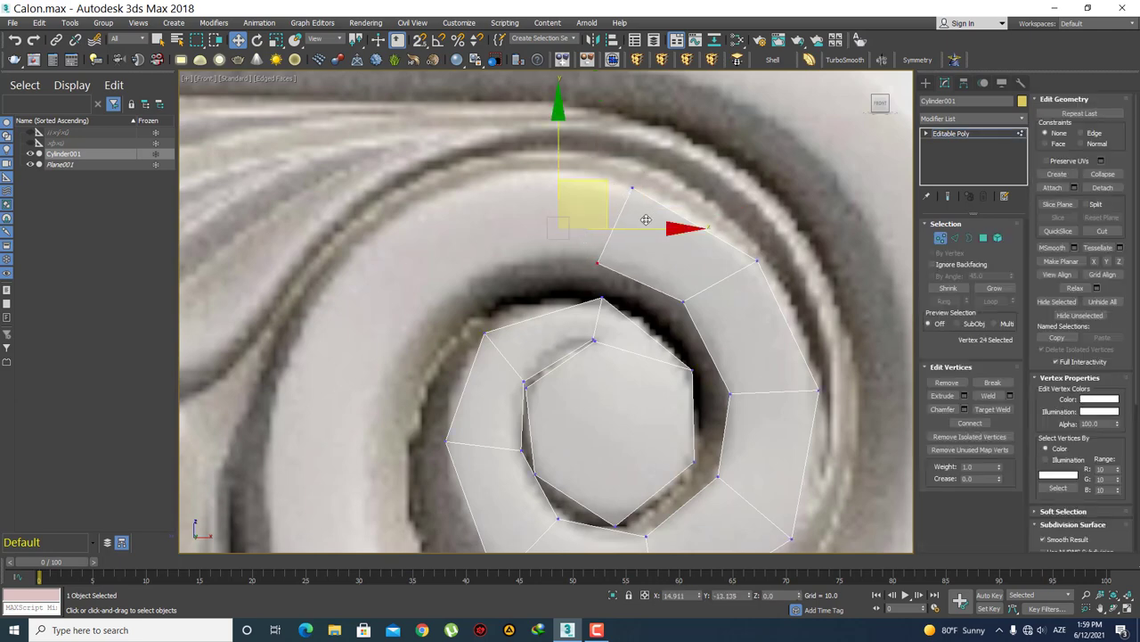
click(632, 187)
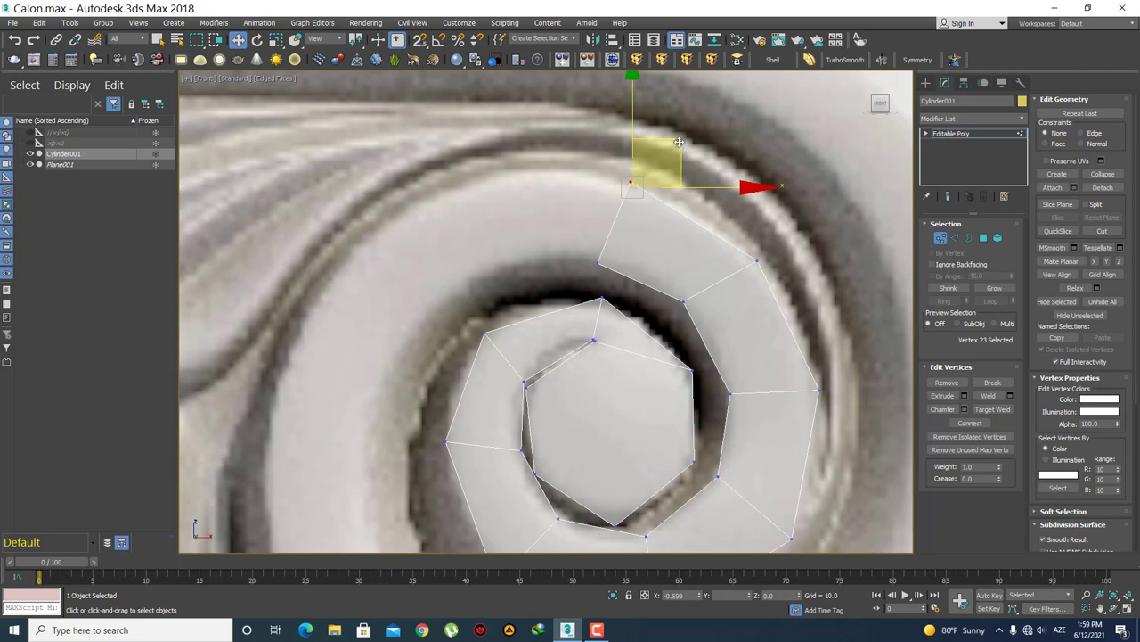
click(777, 144)
scroll(713, 178, down, 2)
click(677, 216)
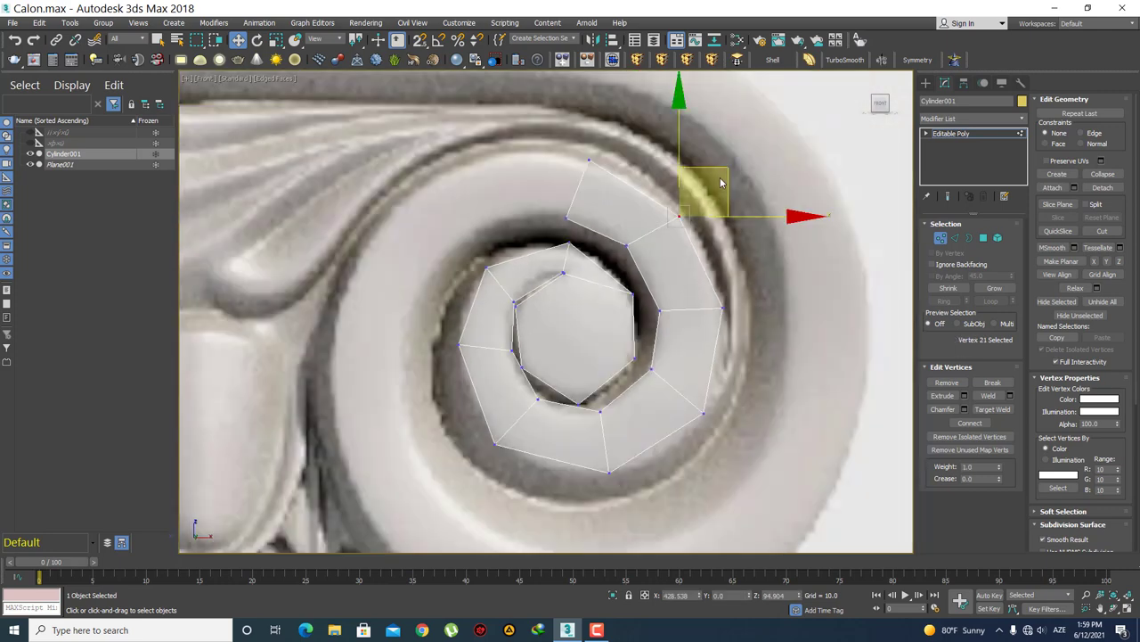
- Nudge the two vertices on the strip's right side slightly downward
click(749, 307)
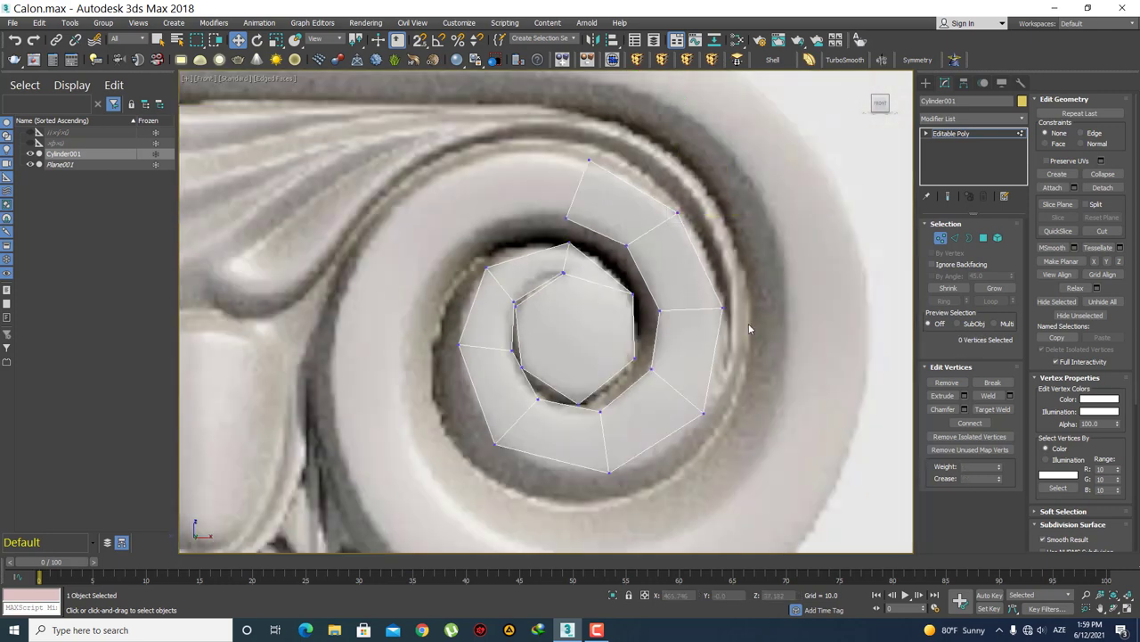
scroll(744, 267, down, 2)
scroll(719, 285, up, 3)
drag(741, 341, 670, 253)
drag(738, 233, 737, 237)
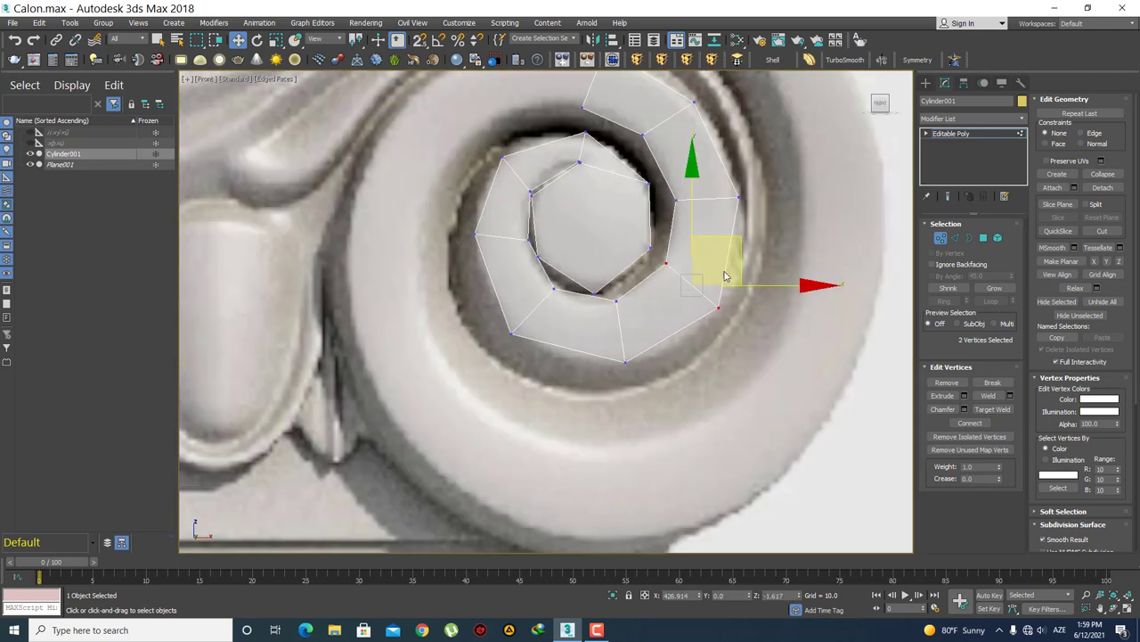
click(670, 391)
- Move the top quad's inner corner vertex down and right onto the groove
scroll(657, 283, down, 3)
middle_drag(664, 267, 674, 292)
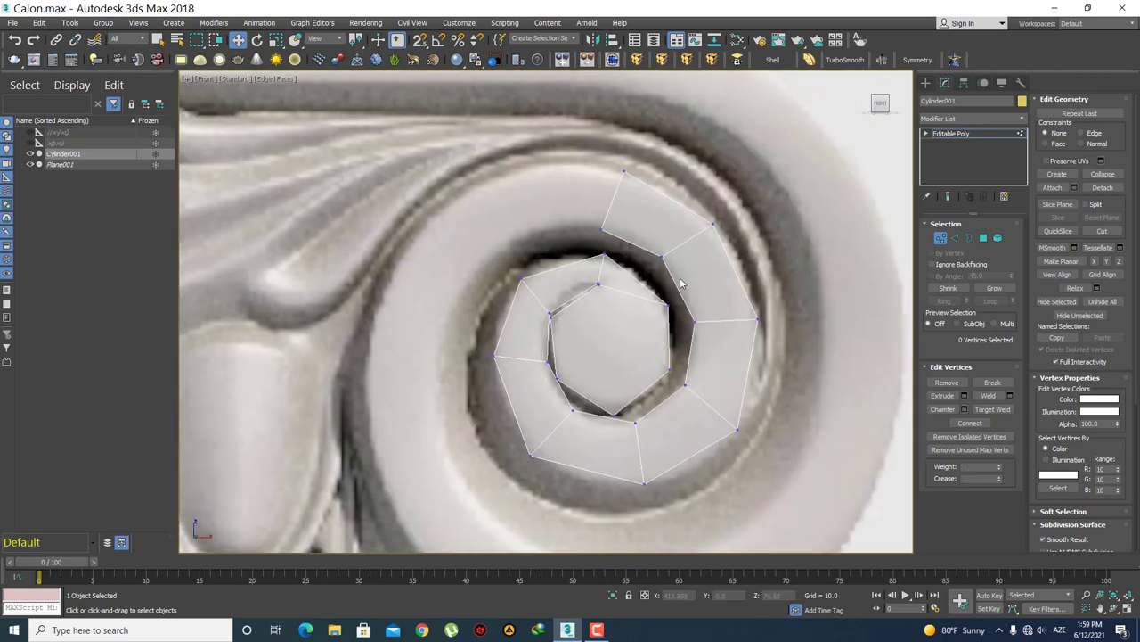
click(658, 262)
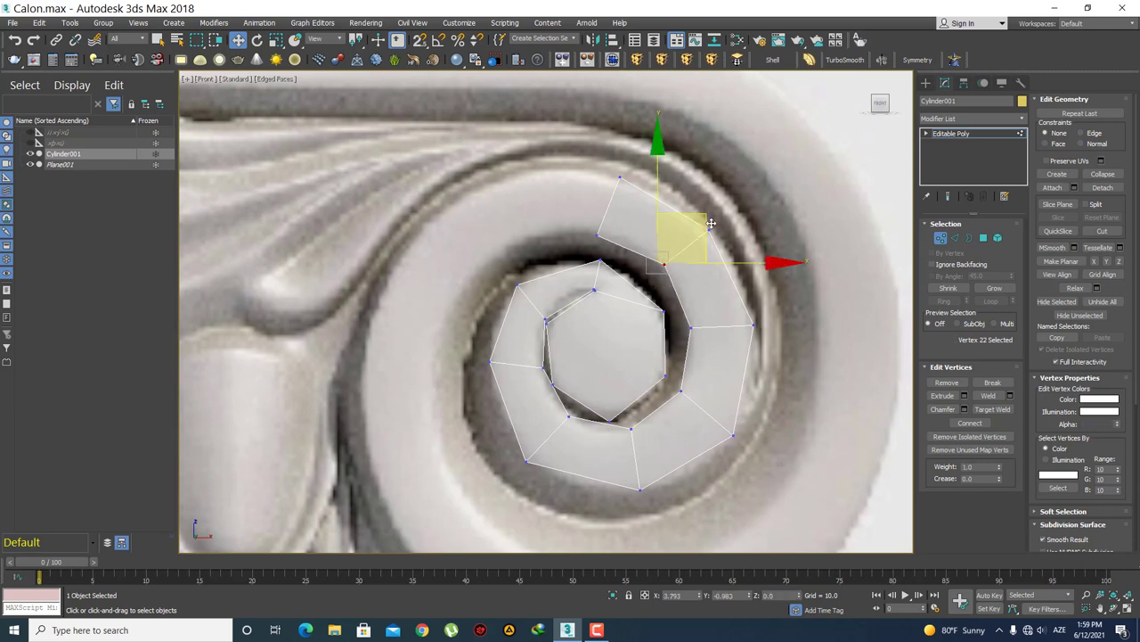
drag(705, 225, 712, 229)
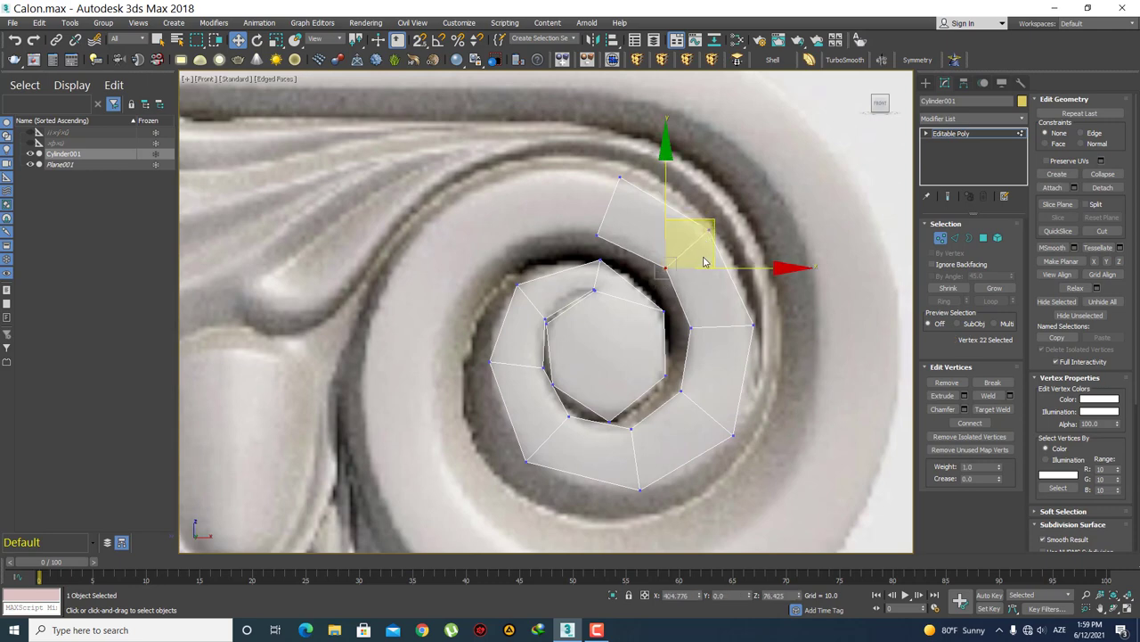
click(760, 208)
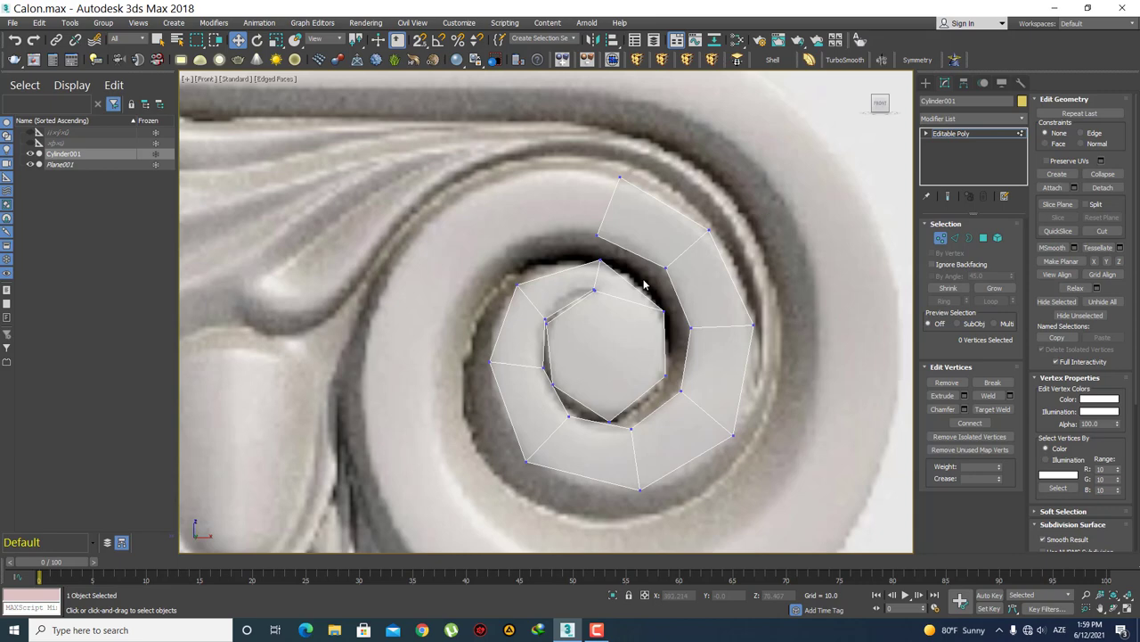
- Extrude a new quad leftward from the strip's top end edge along the scroll
middle_drag(610, 221, 640, 234)
key(2)
click(636, 229)
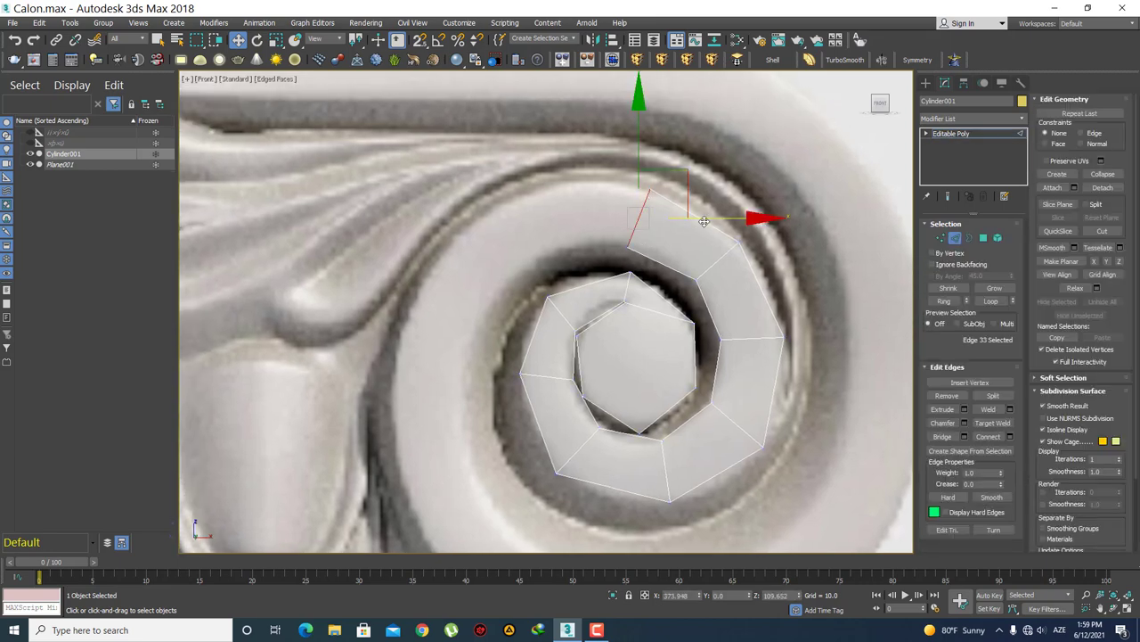
shift+drag(636, 230, 616, 230)
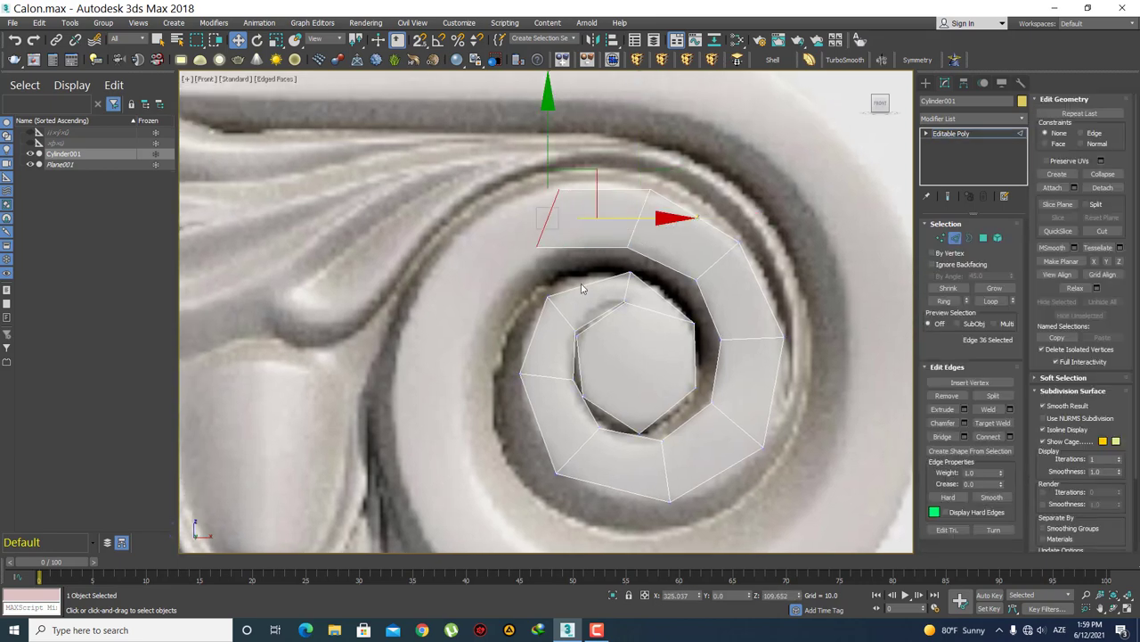
- Fit the new quad's outer corners onto the scroll's rim
key(1)
drag(553, 267, 501, 243)
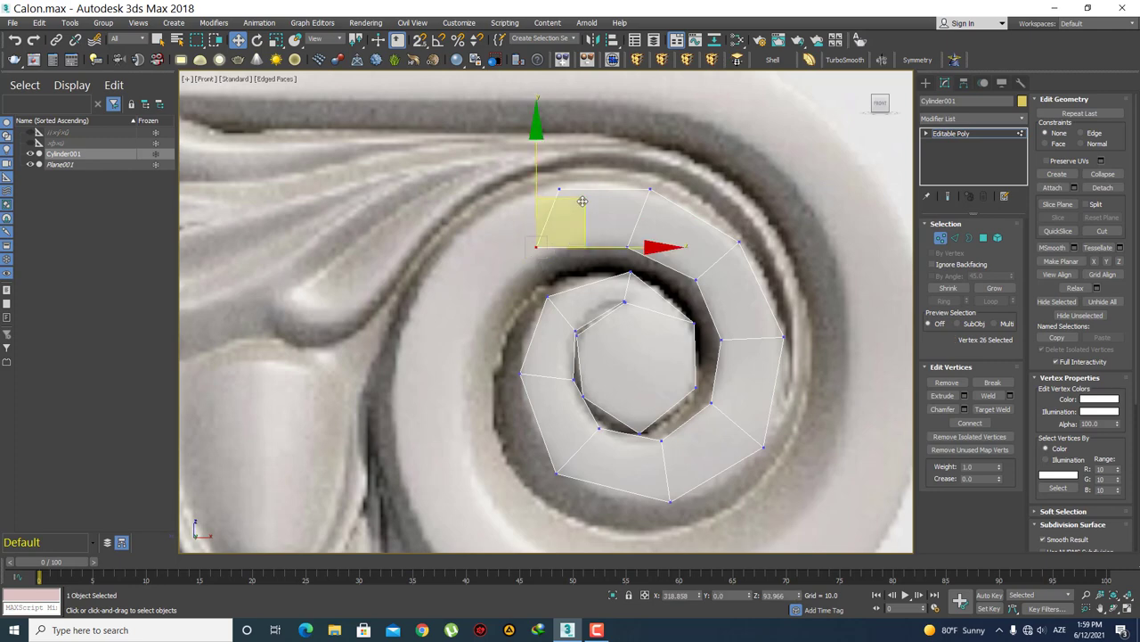
drag(583, 203, 589, 214)
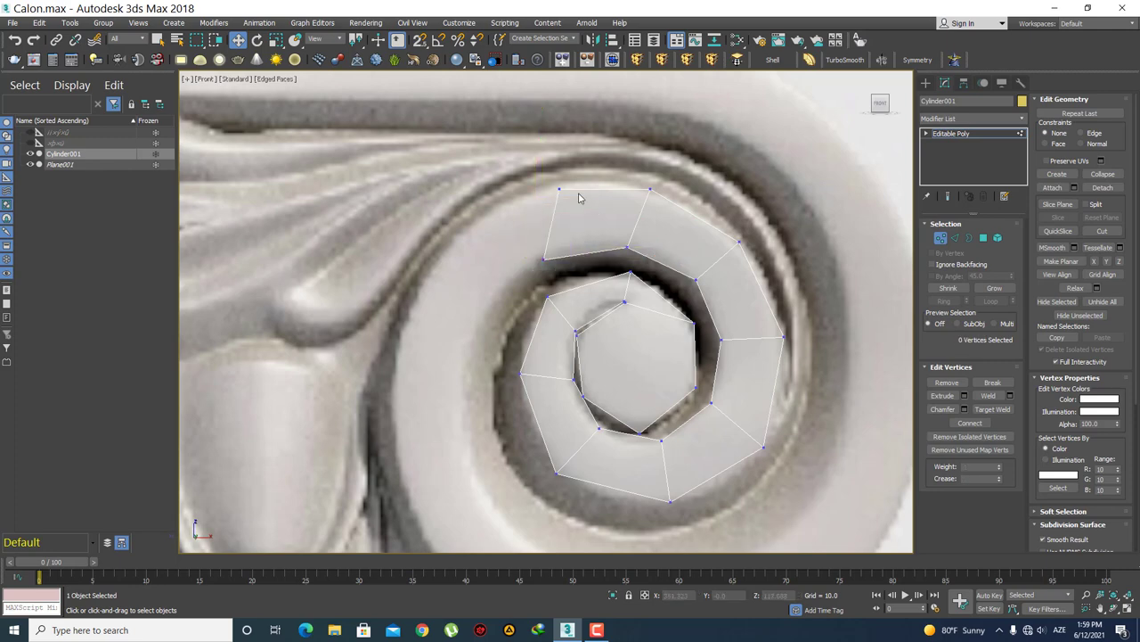
click(561, 189)
drag(604, 146, 581, 146)
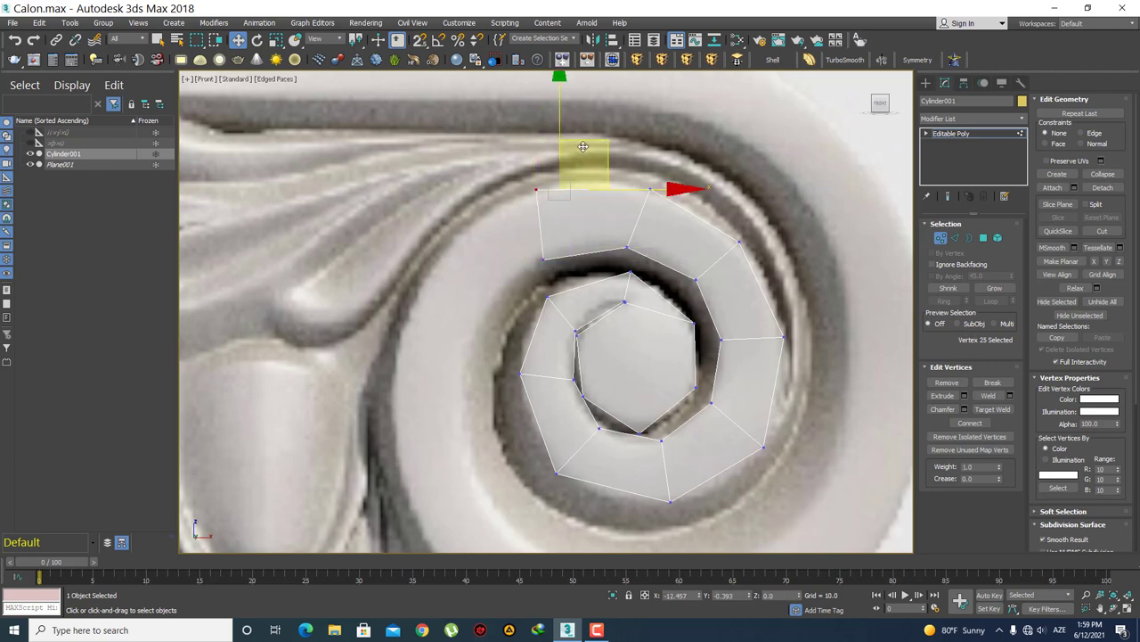
click(636, 157)
- Nudge the vertex at the strip's top corner slightly upward
drag(674, 211, 621, 171)
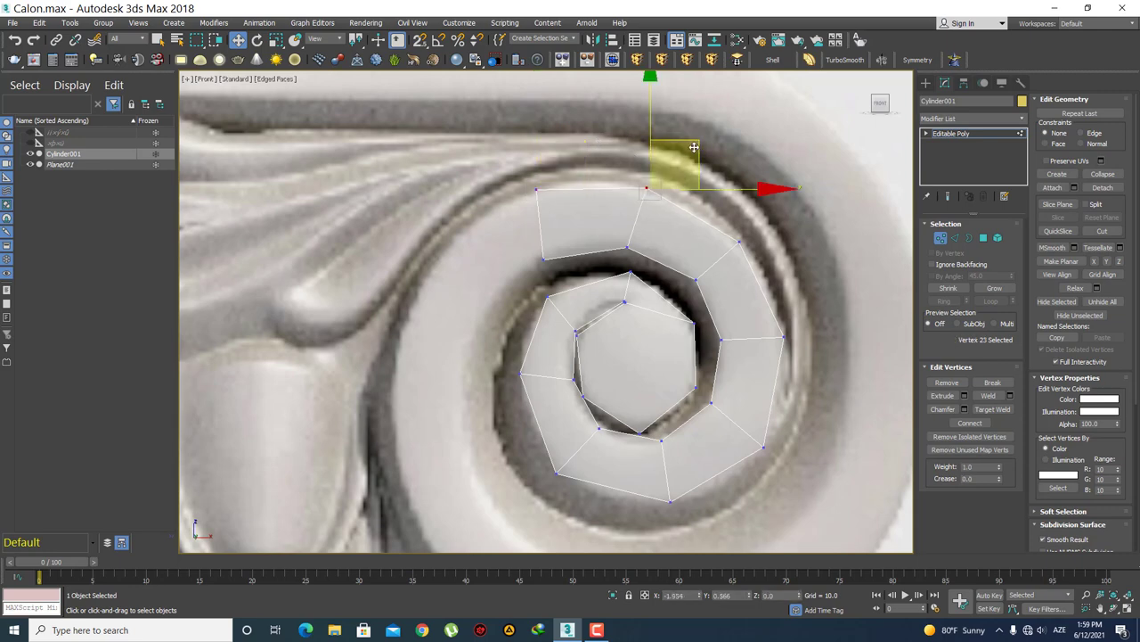
drag(698, 150, 698, 147)
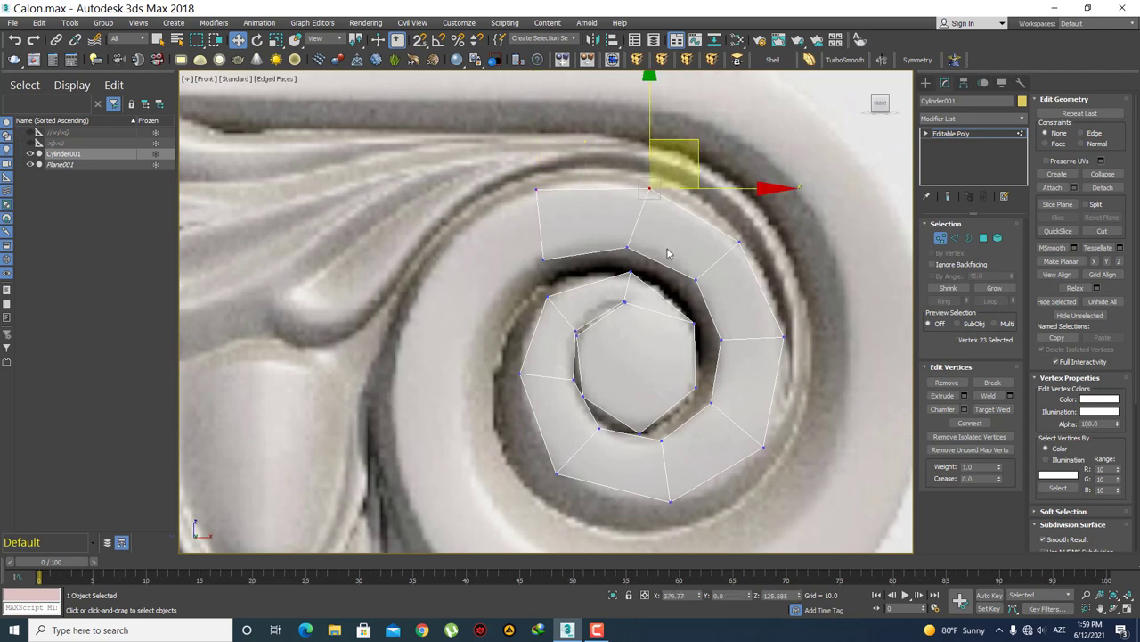
click(632, 250)
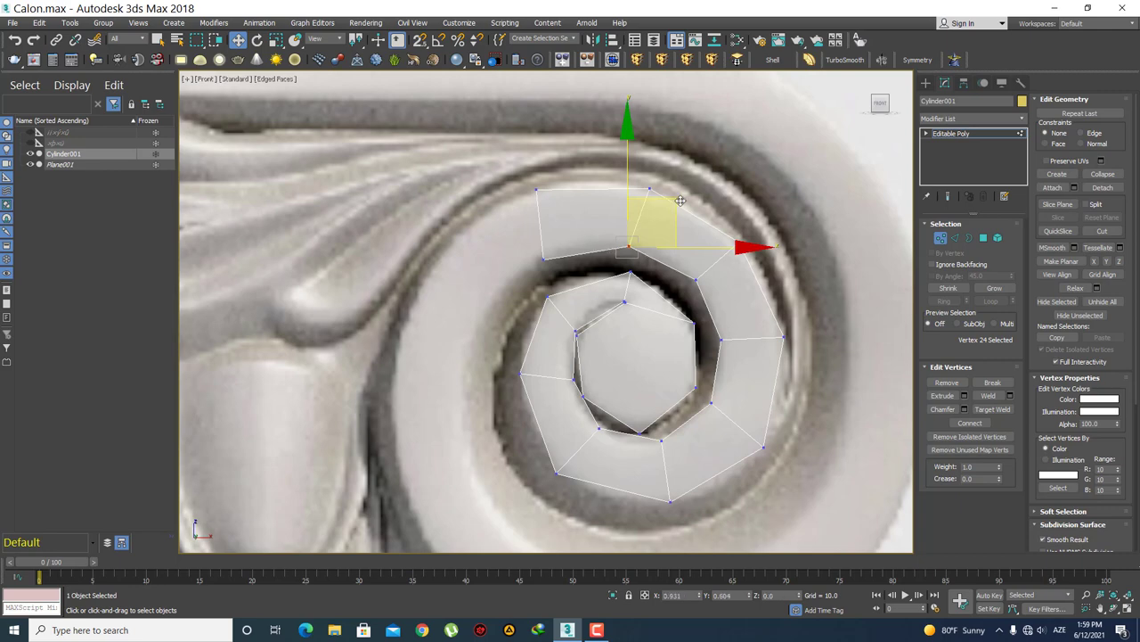
click(684, 236)
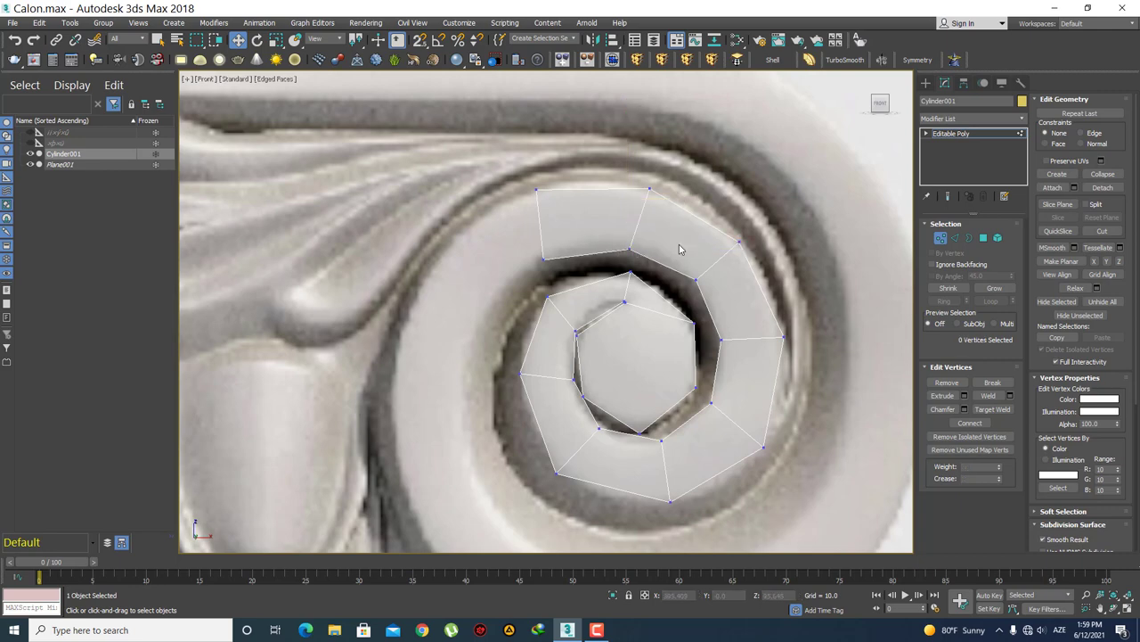
- Extrude another quad leftward from the left end edge and select its lower corner vertex
key(2)
click(540, 224)
middle_drag(579, 245, 598, 204)
mouse_move(610, 141)
shift+mouse_down()
mouse_move(562, 184)
mouse_move(526, 196)
shift+mouse_up()
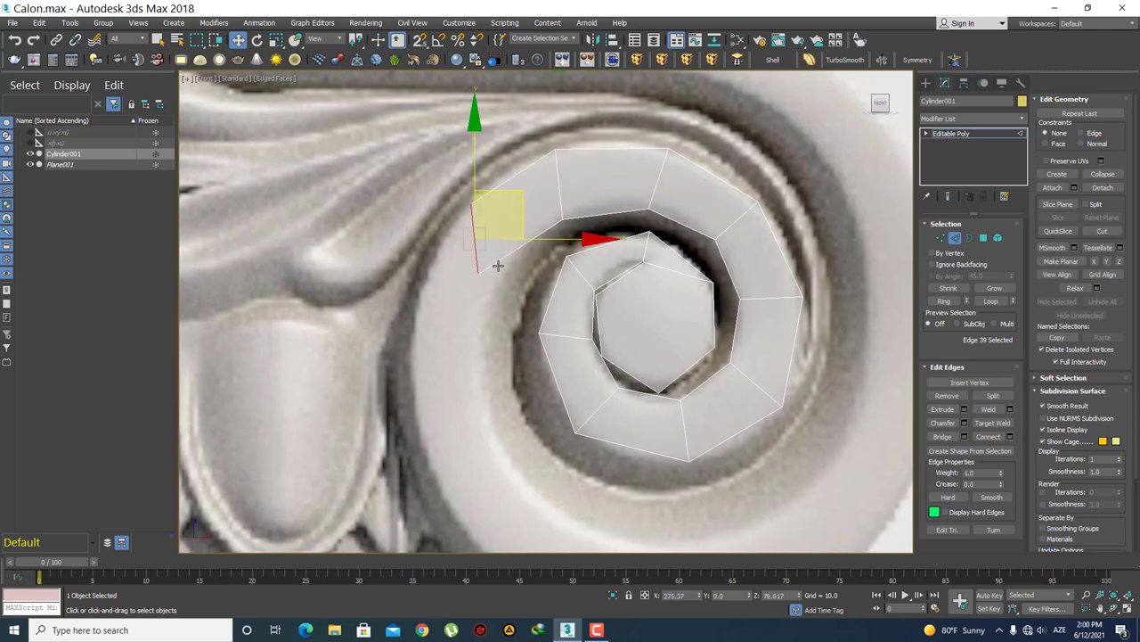
key(1)
drag(507, 299, 429, 247)
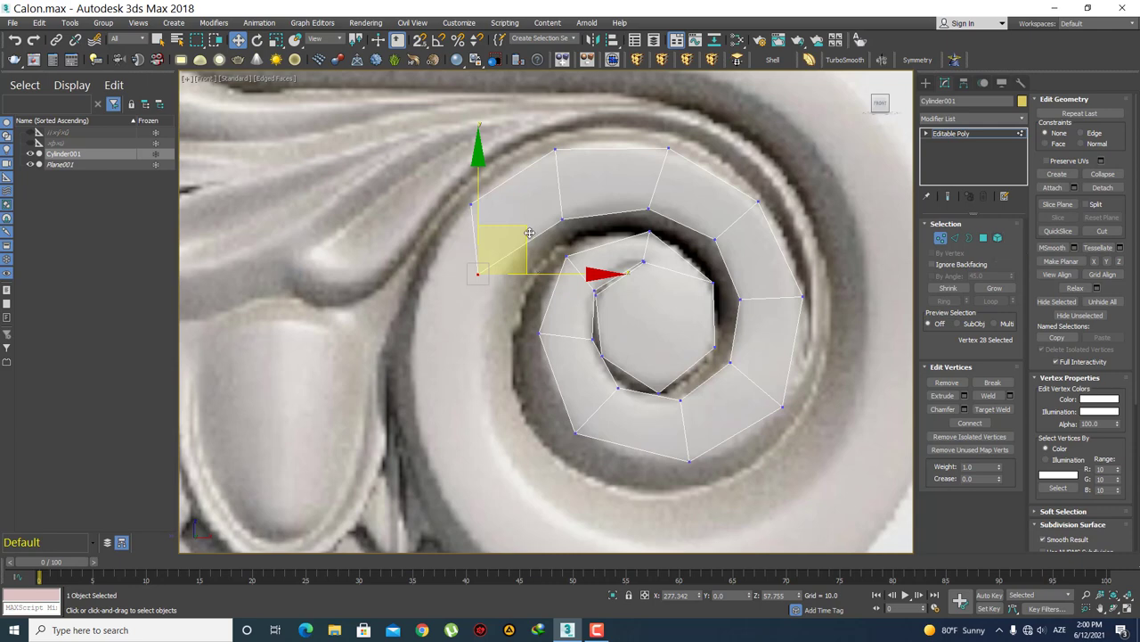
- Nudge the open-end inner vertex and the top outer-ring vertices onto the spiral groove
drag(529, 232, 557, 239)
click(444, 187)
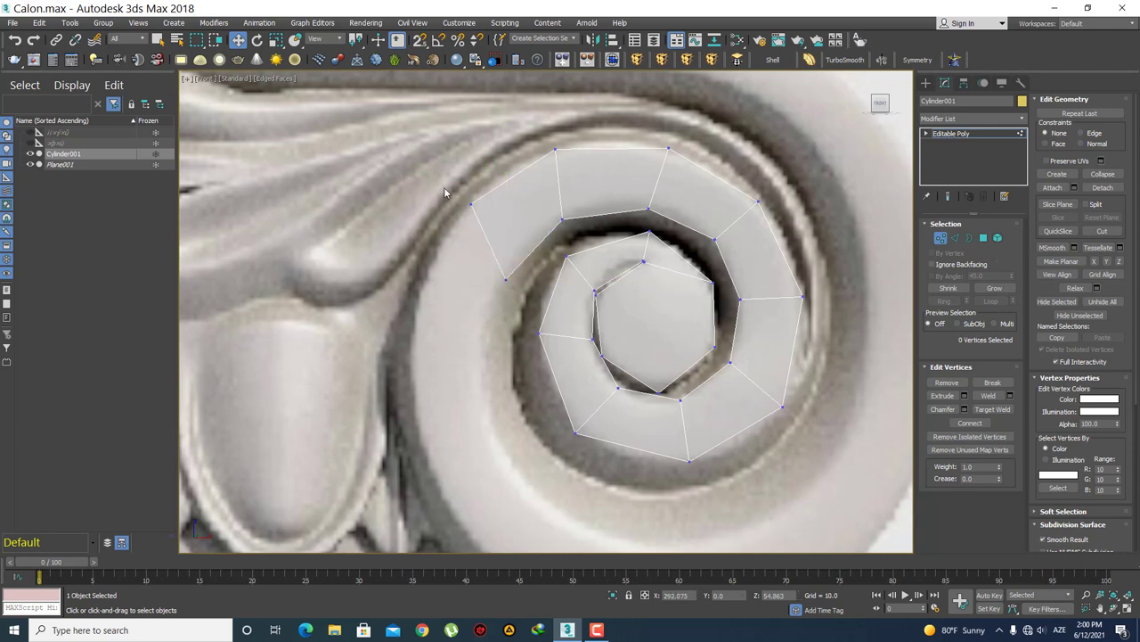
click(470, 204)
drag(509, 157, 501, 165)
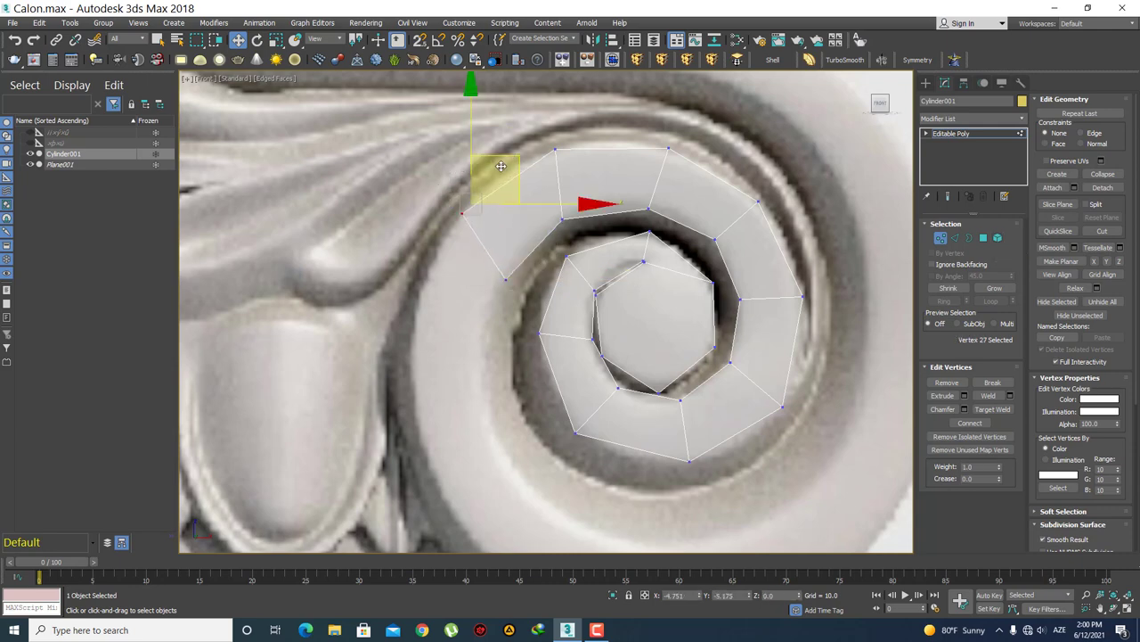
click(556, 150)
drag(605, 105, 600, 107)
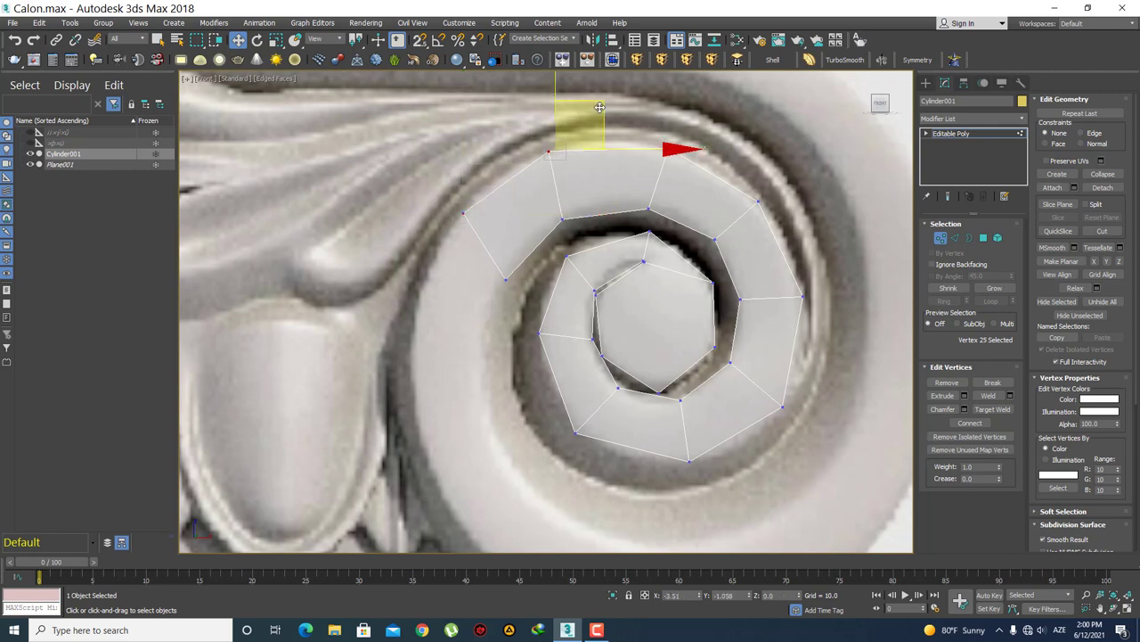
click(708, 178)
click(668, 148)
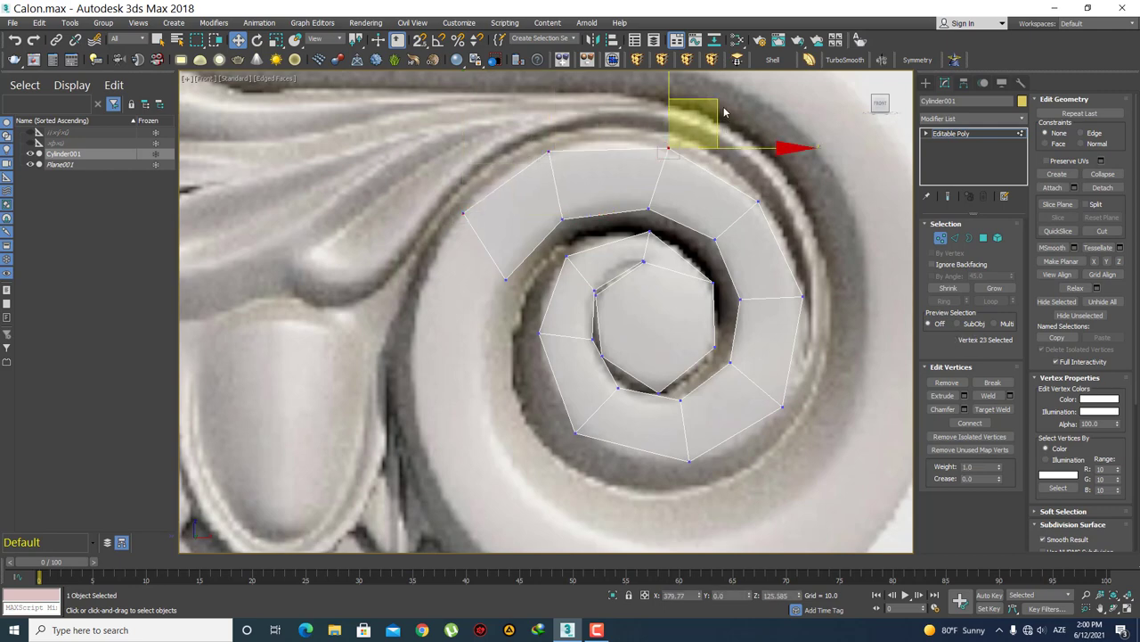
drag(724, 112, 716, 110)
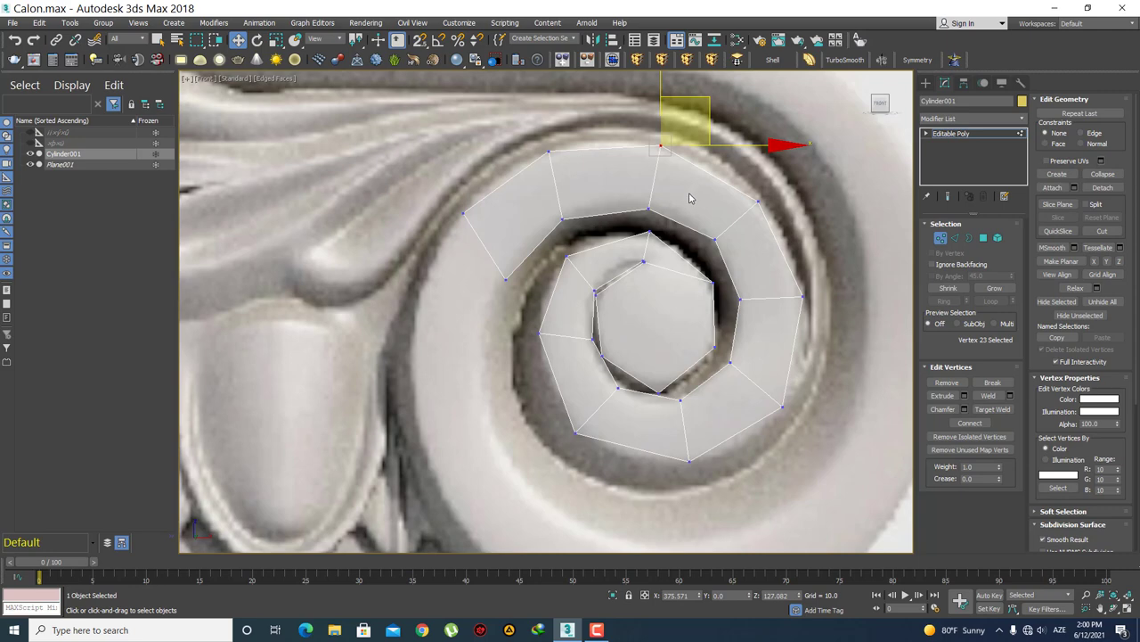
- Shift the inner vertices near the strip's end and inner turn to follow the groove
click(561, 219)
drag(606, 181, 595, 197)
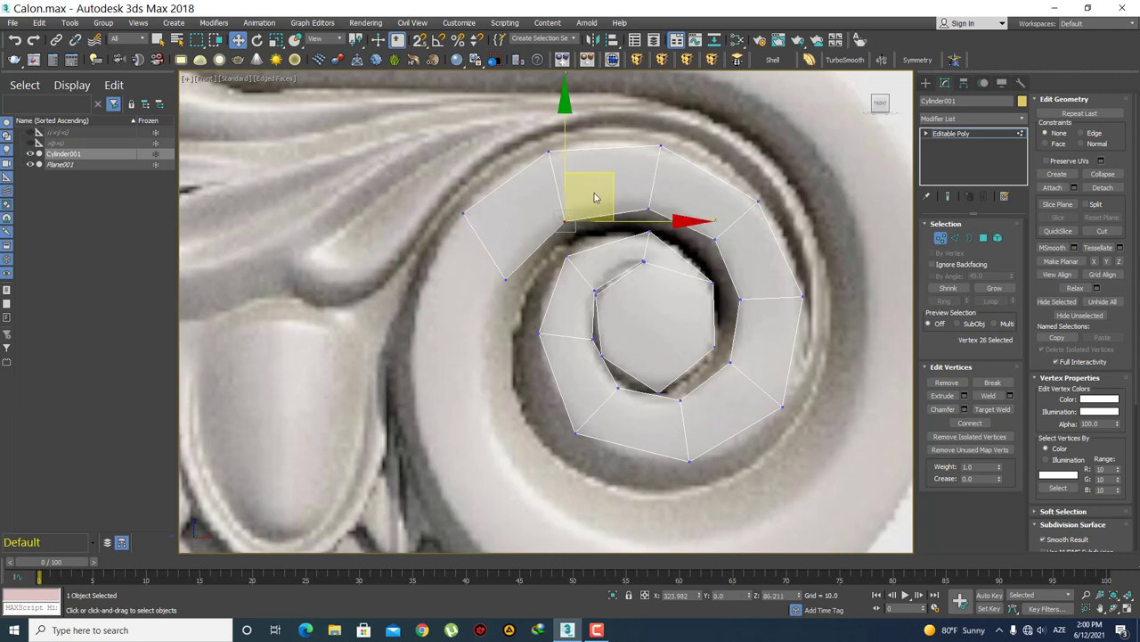
click(505, 279)
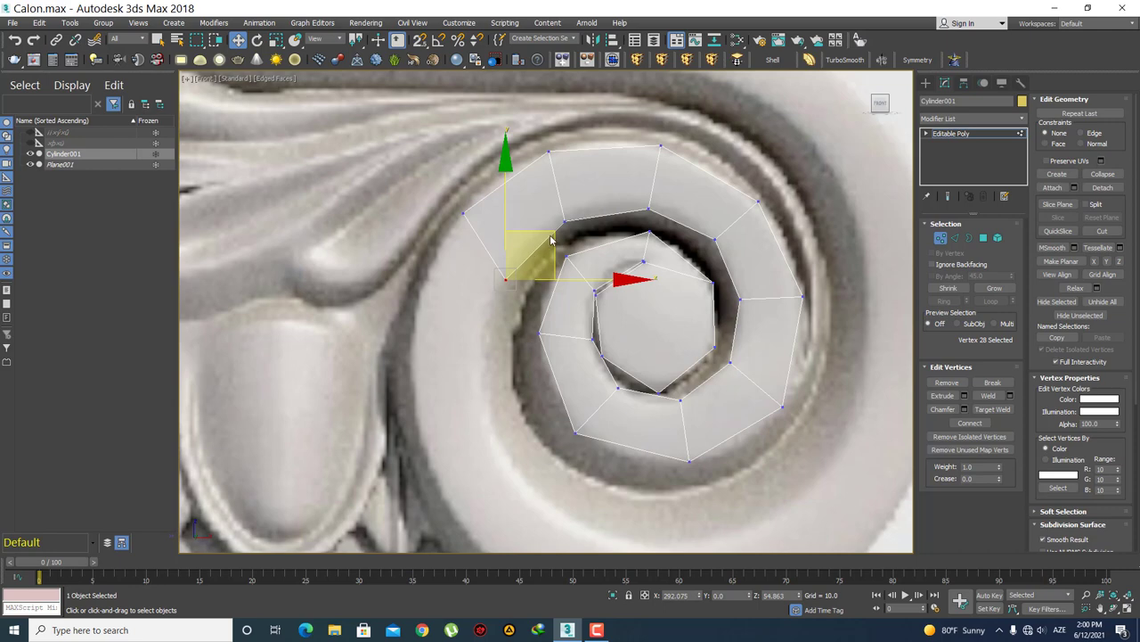
drag(549, 233, 555, 236)
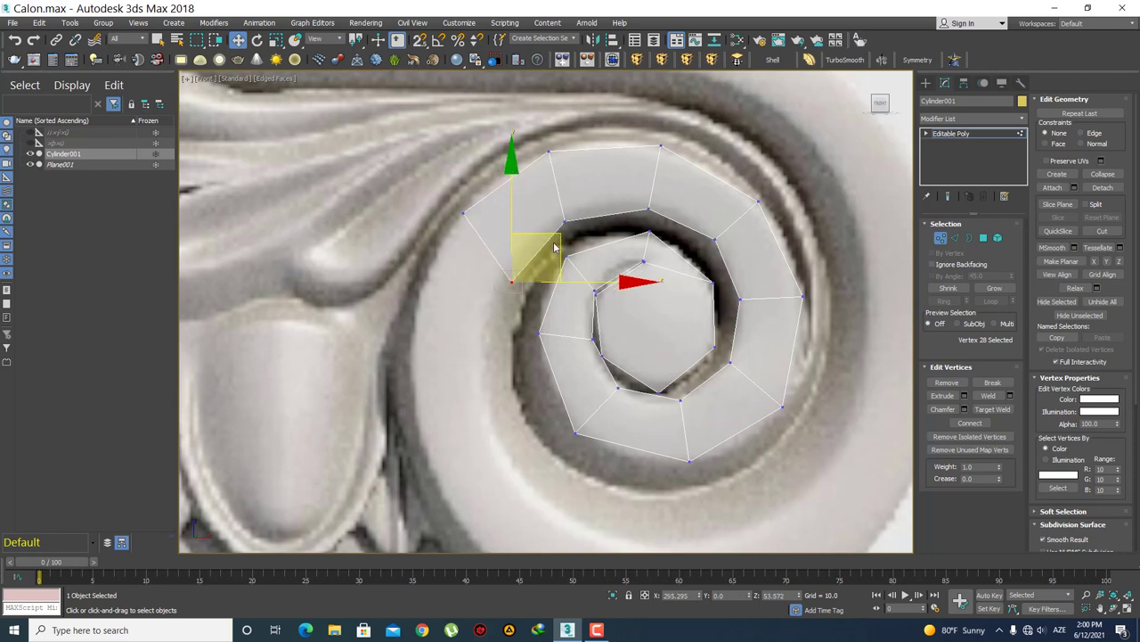
click(557, 248)
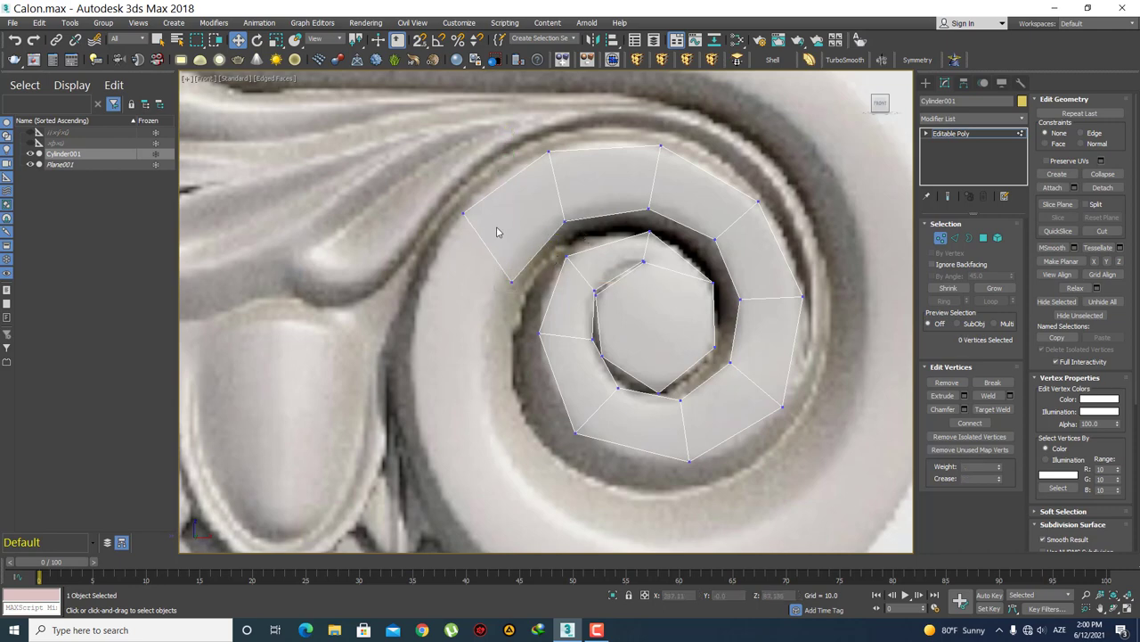
click(463, 213)
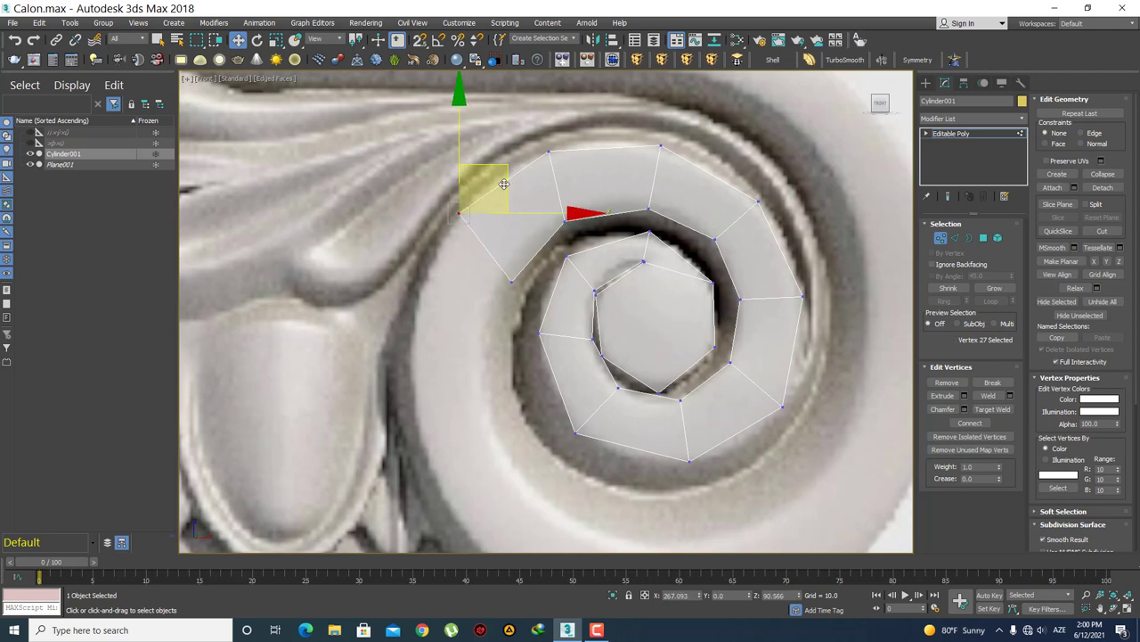
middle_drag(455, 259, 508, 264)
- Extrude the strip's open end edge into a new segment down-left and reposition its corner
key(2)
click(520, 263)
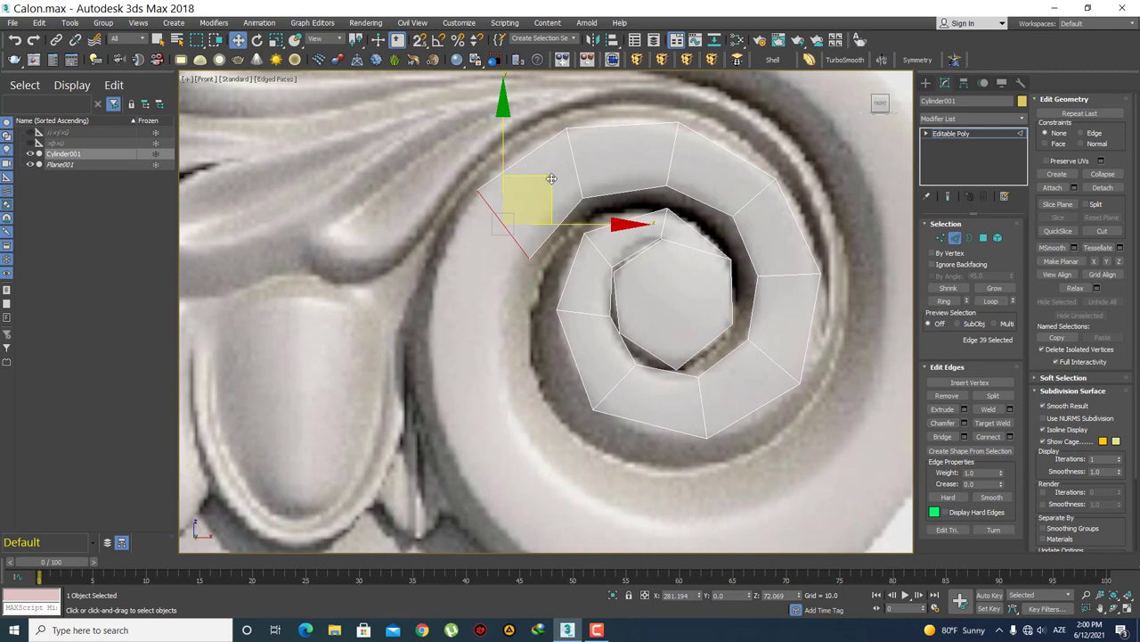
shift+drag(551, 178, 519, 267)
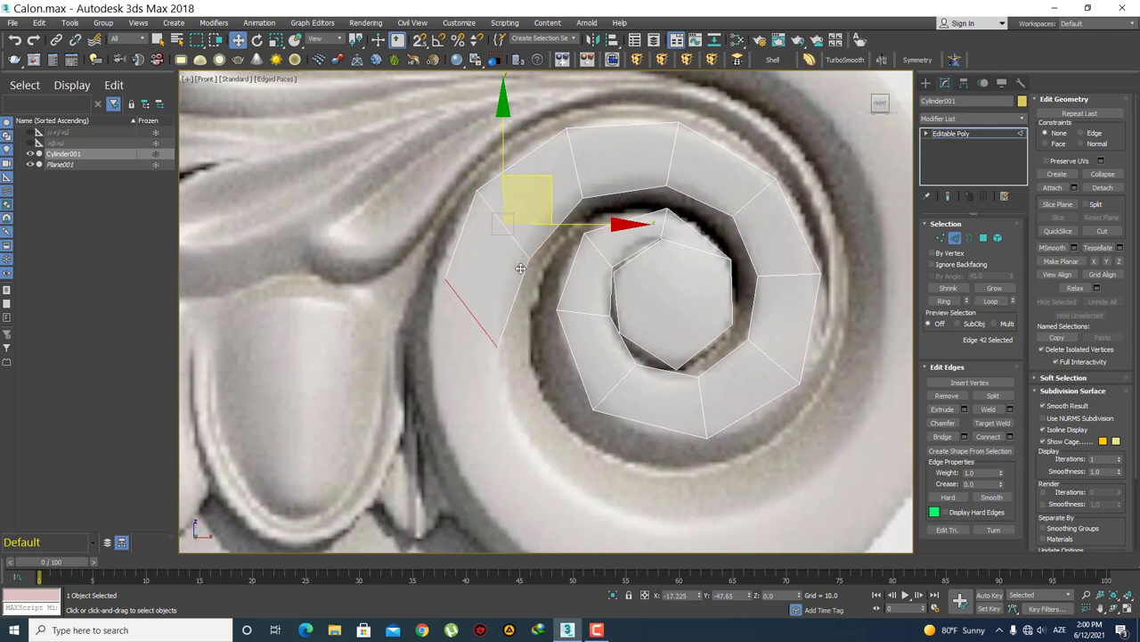
shift+drag(520, 268, 522, 278)
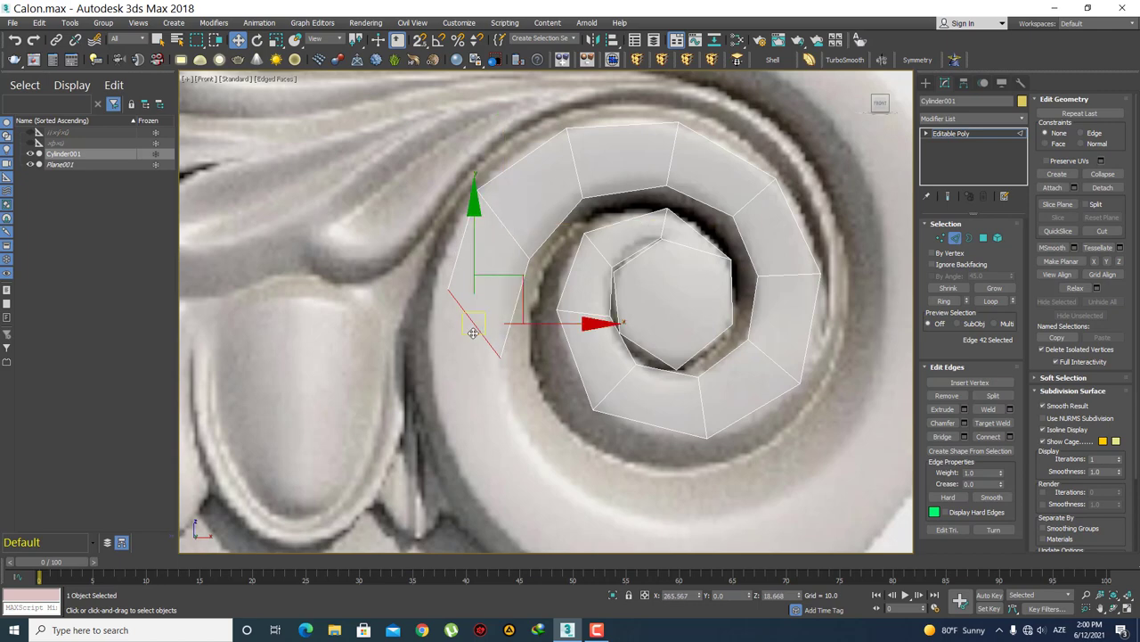
key(1)
mouse_move(472, 332)
mouse_down()
mouse_move(442, 265)
mouse_move(452, 314)
mouse_up()
- Nudge the old end's inner vertex down-left and the top outer vertex slightly left
click(477, 189)
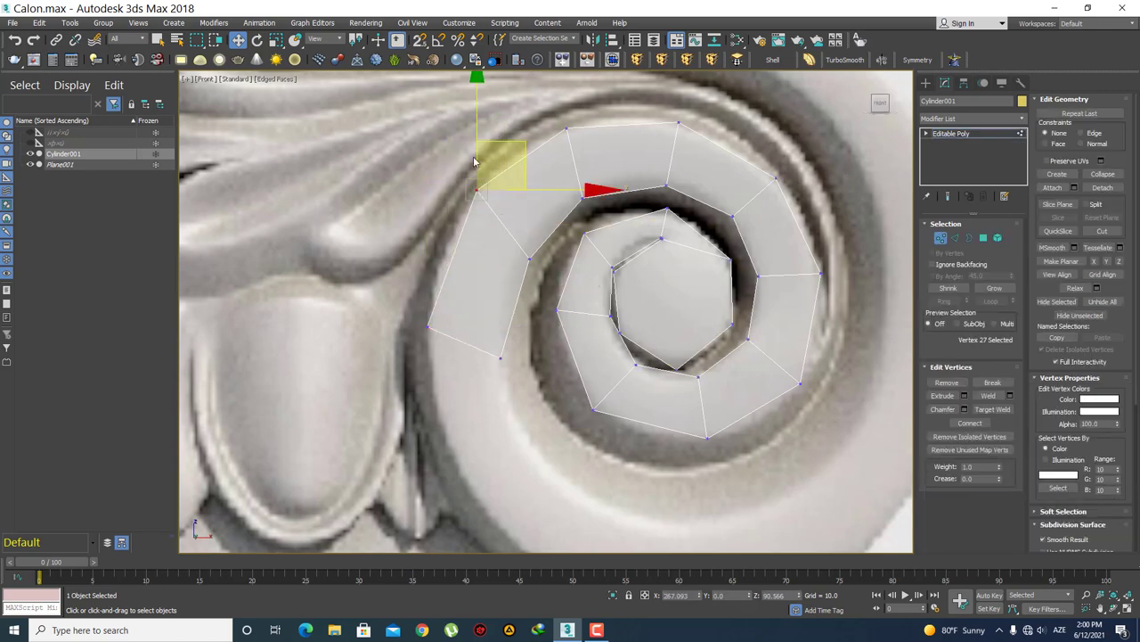
drag(529, 144, 521, 158)
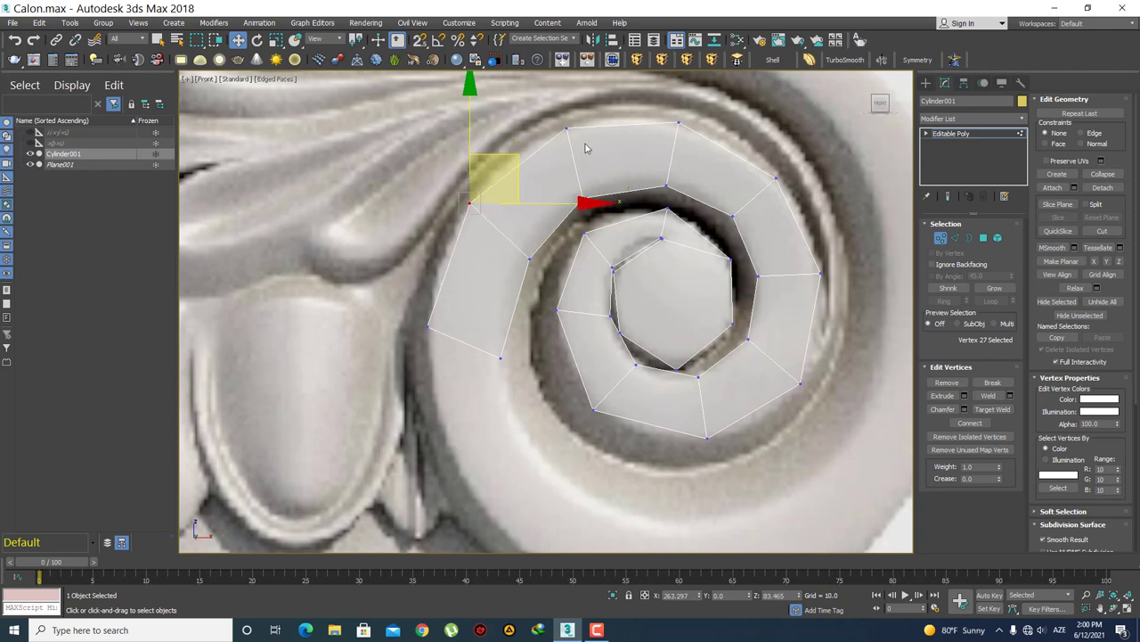
mouse_move(601, 143)
mouse_down()
mouse_move(528, 104)
mouse_move(581, 106)
mouse_up()
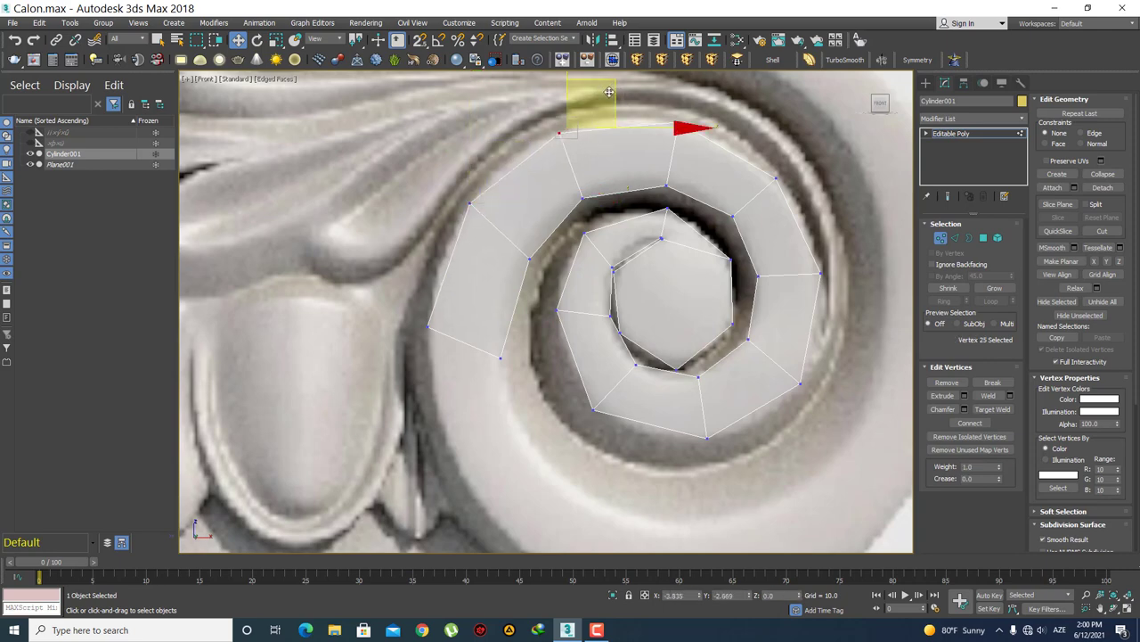
click(623, 214)
scroll(623, 214, down, 1)
scroll(486, 285, down, 2)
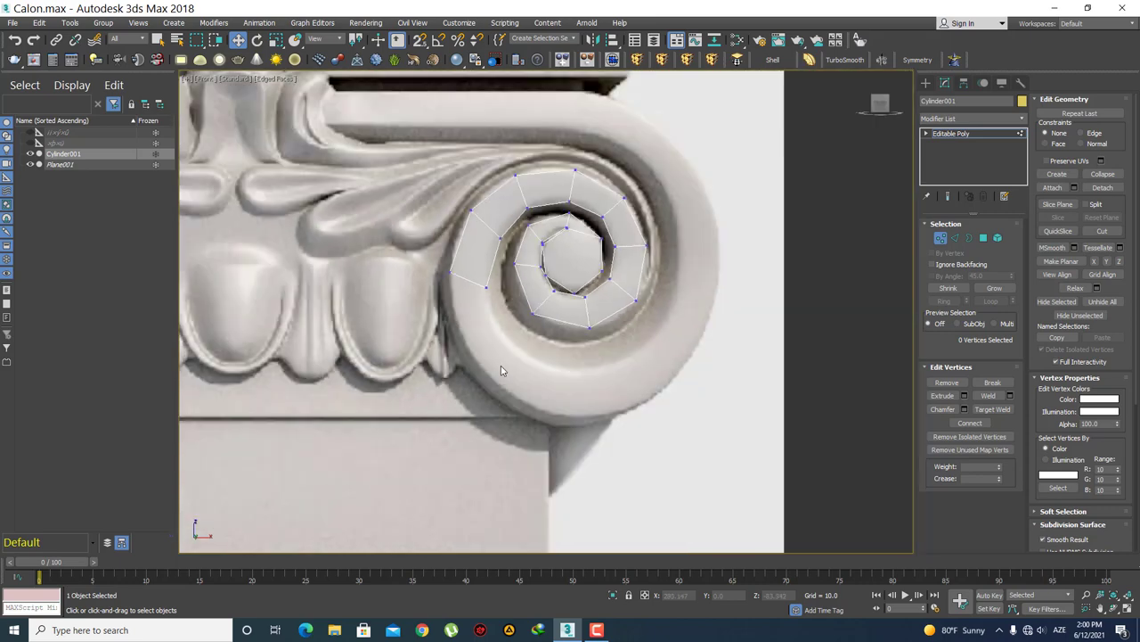
scroll(501, 370, up, 1)
scroll(507, 338, up, 1)
scroll(518, 290, up, 1)
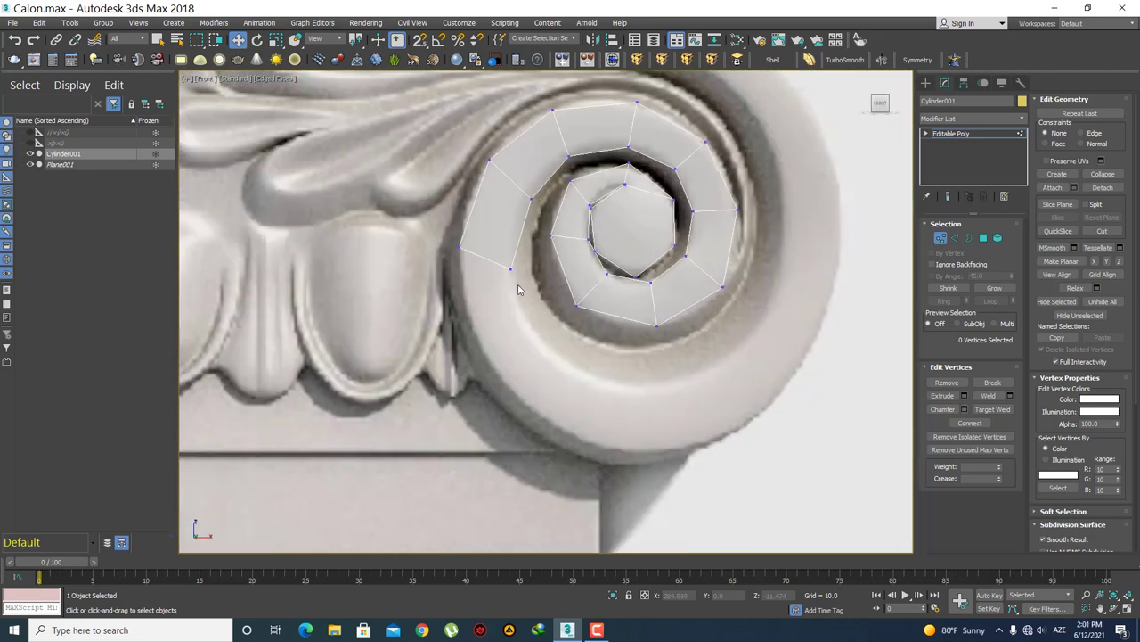
- Extrude another segment downward and move its new end vertex onto the volute's edge
key(2)
click(506, 265)
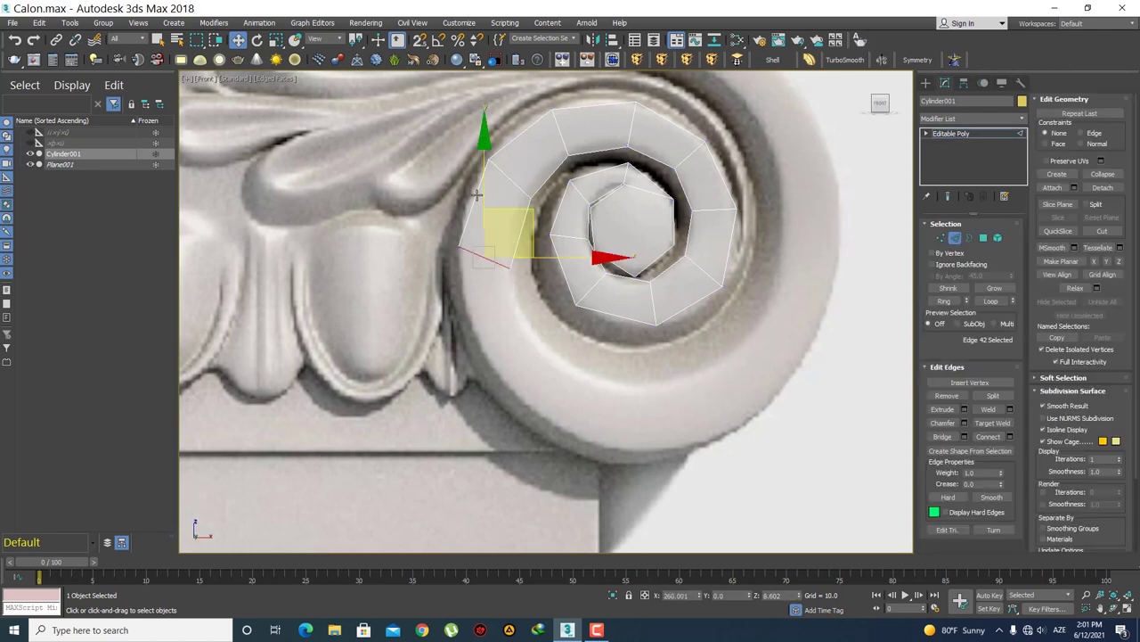
shift+drag(477, 194, 479, 288)
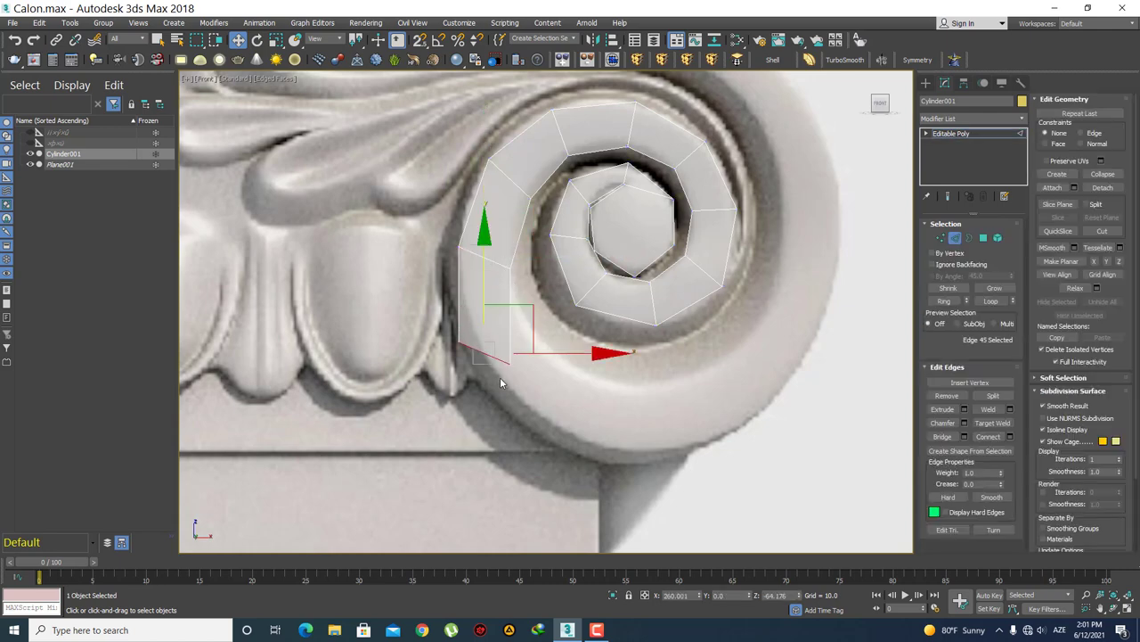
key(1)
scroll(547, 391, down, 3)
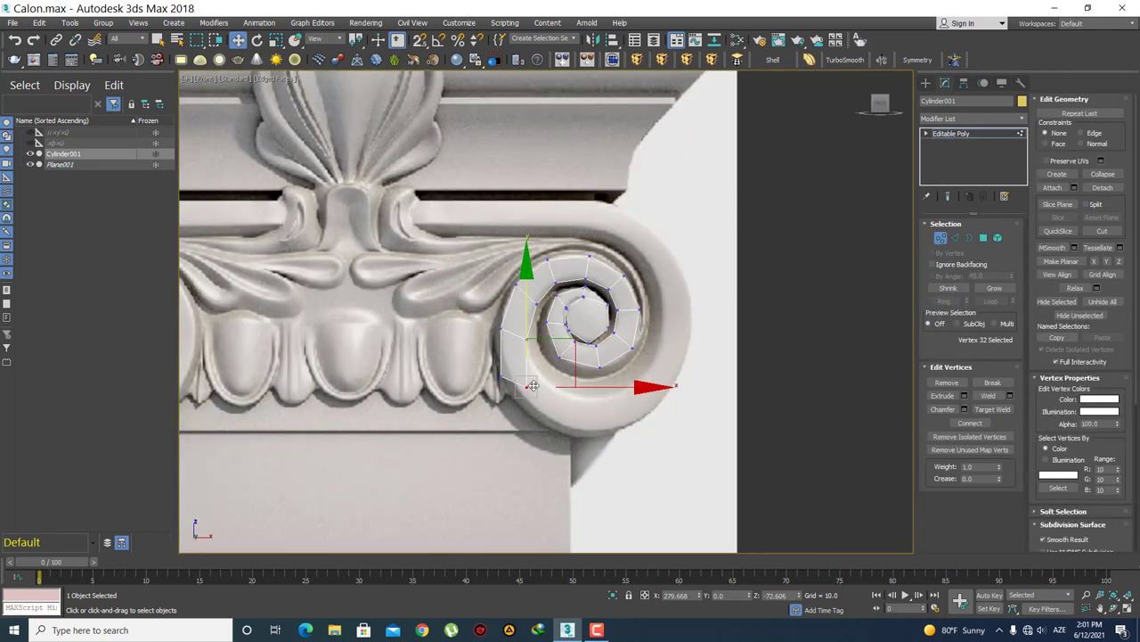
scroll(607, 278, down, 2)
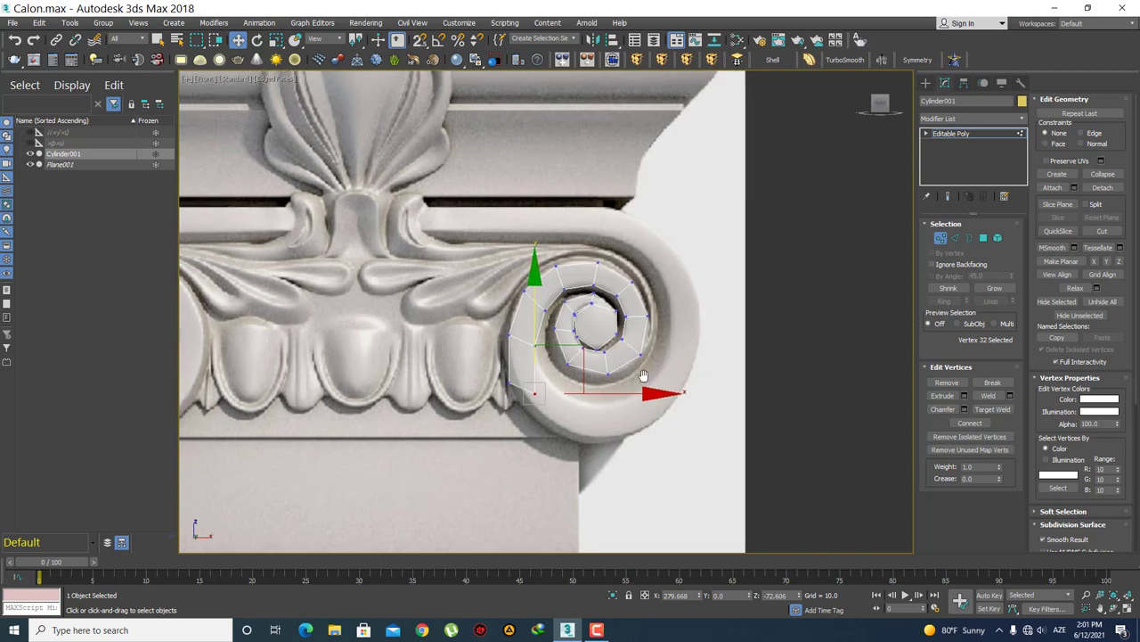
scroll(607, 279, down, 1)
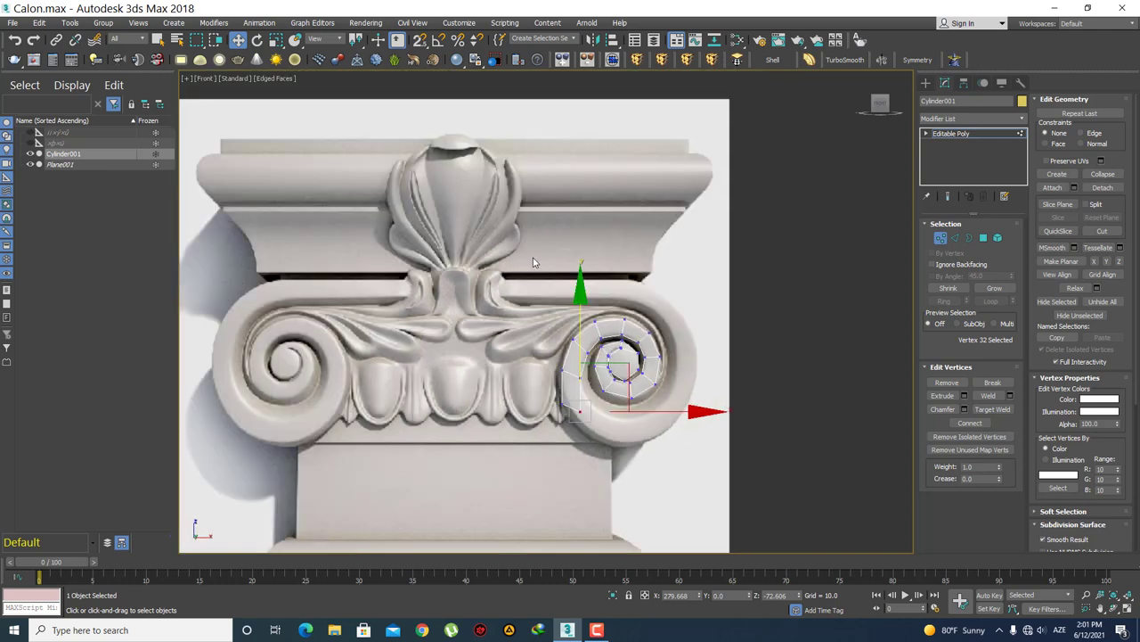
scroll(607, 435, up, 1)
scroll(606, 435, up, 1)
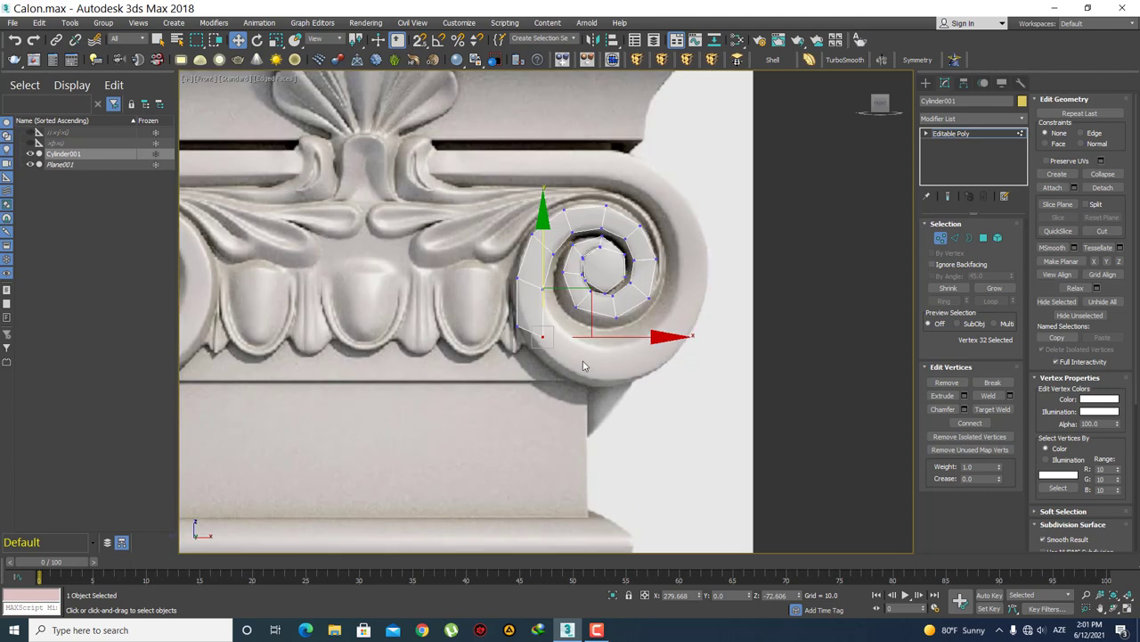
scroll(580, 418, up, 1)
scroll(535, 401, up, 1)
middle_drag(502, 392, 471, 423)
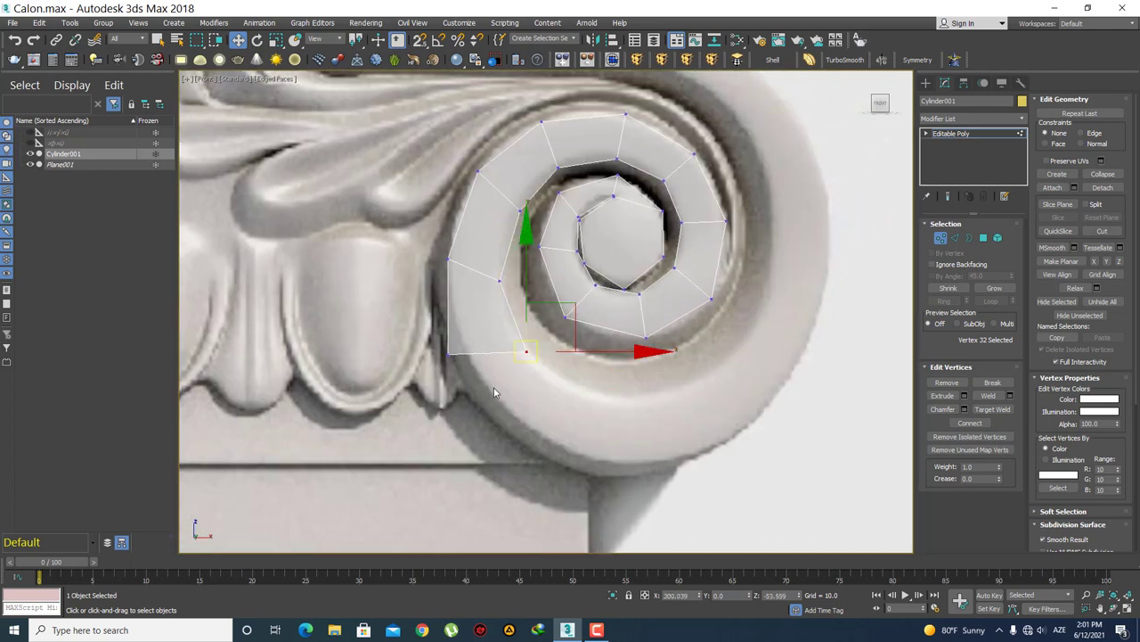
drag(530, 347, 535, 360)
- Move the other vertex of the new end toward the volute's curve
click(448, 352)
mouse_move(497, 316)
mouse_down()
mouse_move(539, 328)
mouse_move(547, 348)
mouse_up()
scroll(566, 223, up, 2)
scroll(567, 223, up, 1)
click(509, 405)
click(482, 324)
middle_drag(482, 324, 492, 355)
- Raise an inner vertex and shift the inner-turn junction vertex slightly left
click(481, 340)
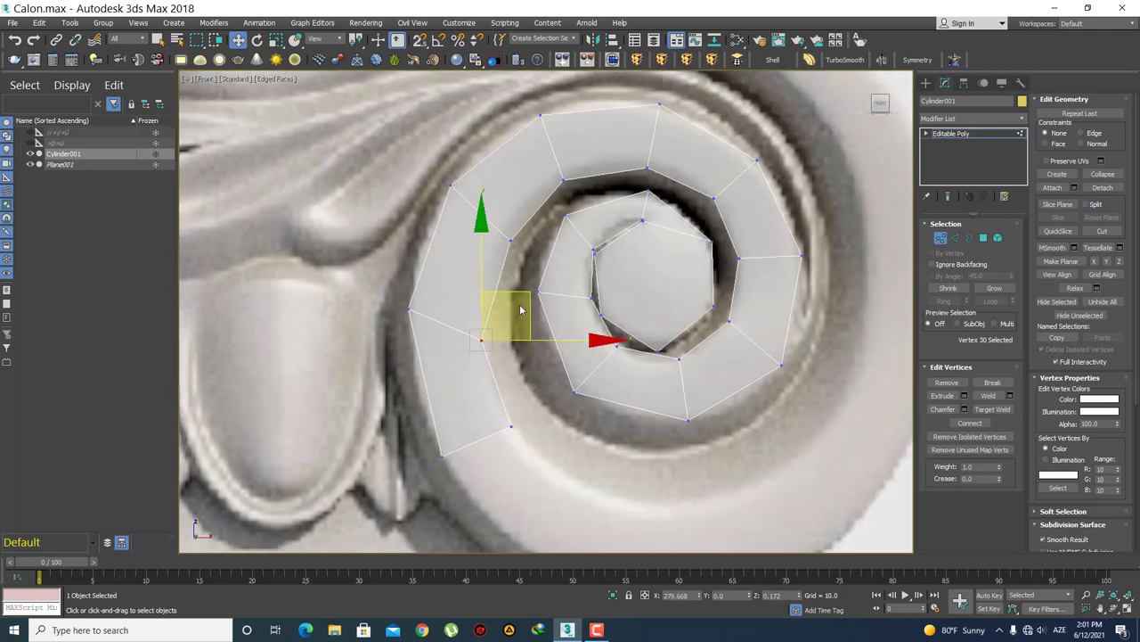
drag(524, 294, 528, 282)
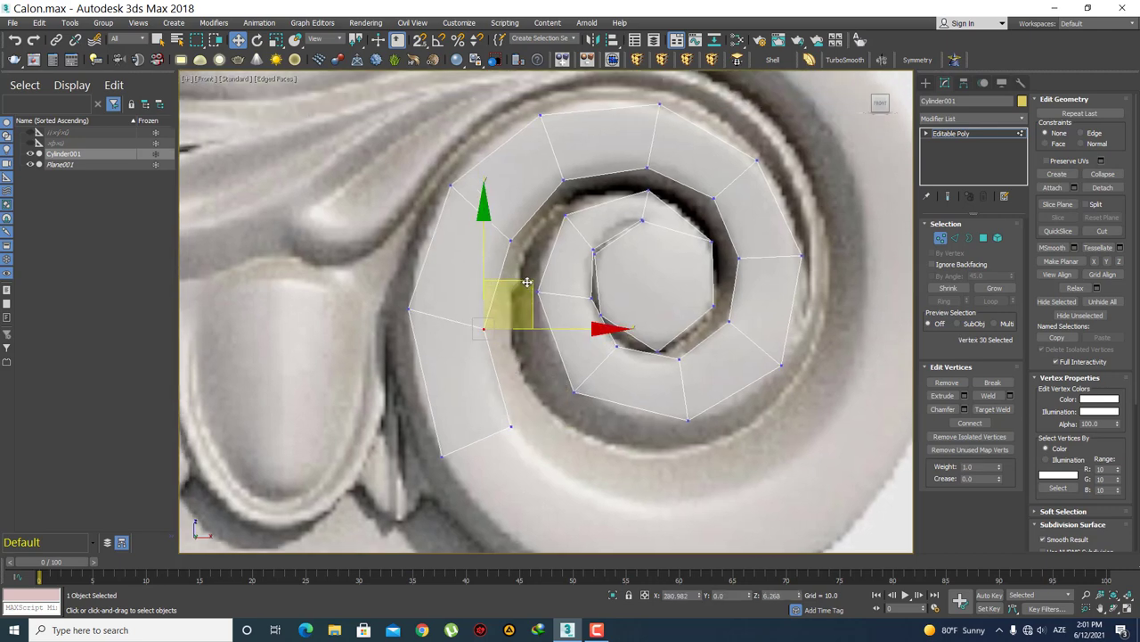
click(510, 239)
drag(554, 194, 551, 193)
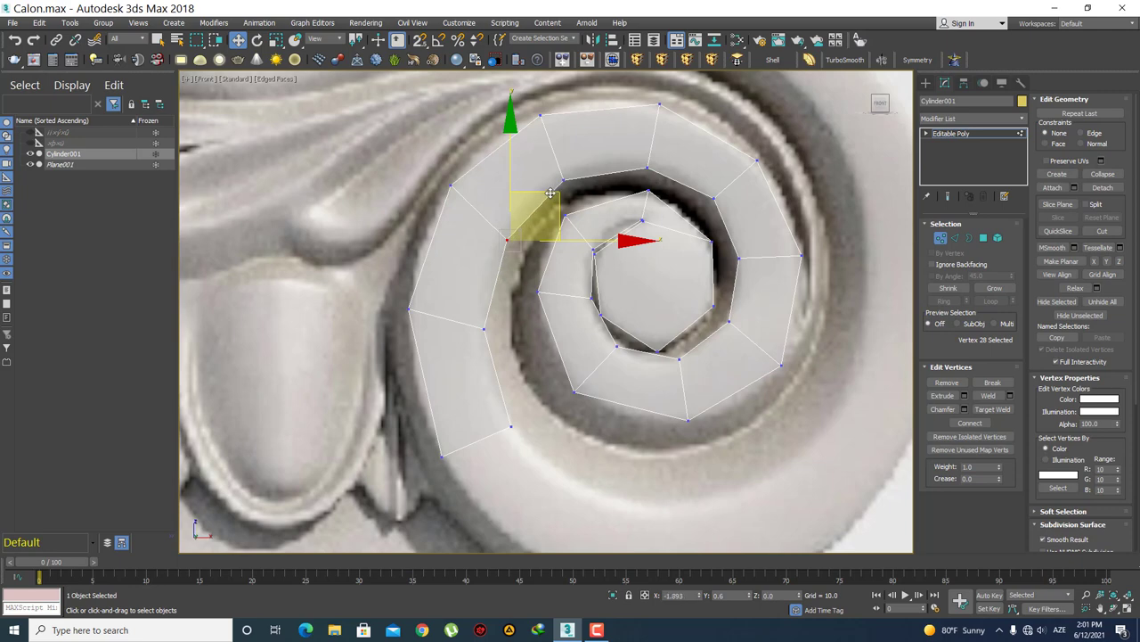
- Pull the top outer vertices onto the volute's outer rim and reframe the whole volute
click(450, 187)
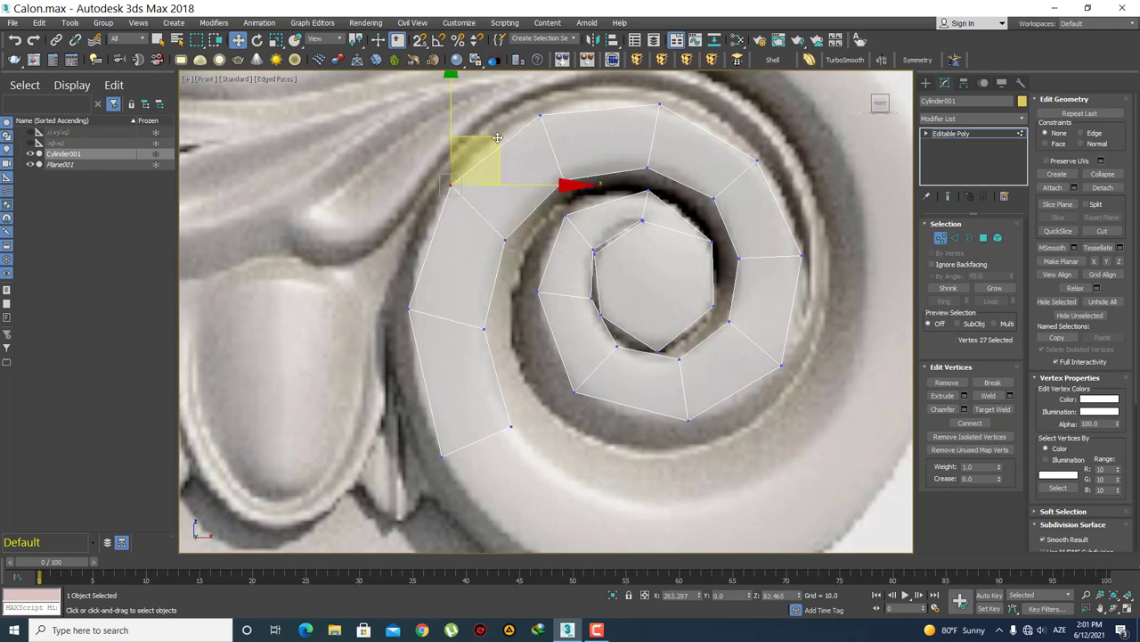
middle_drag(574, 146, 576, 184)
drag(579, 183, 503, 151)
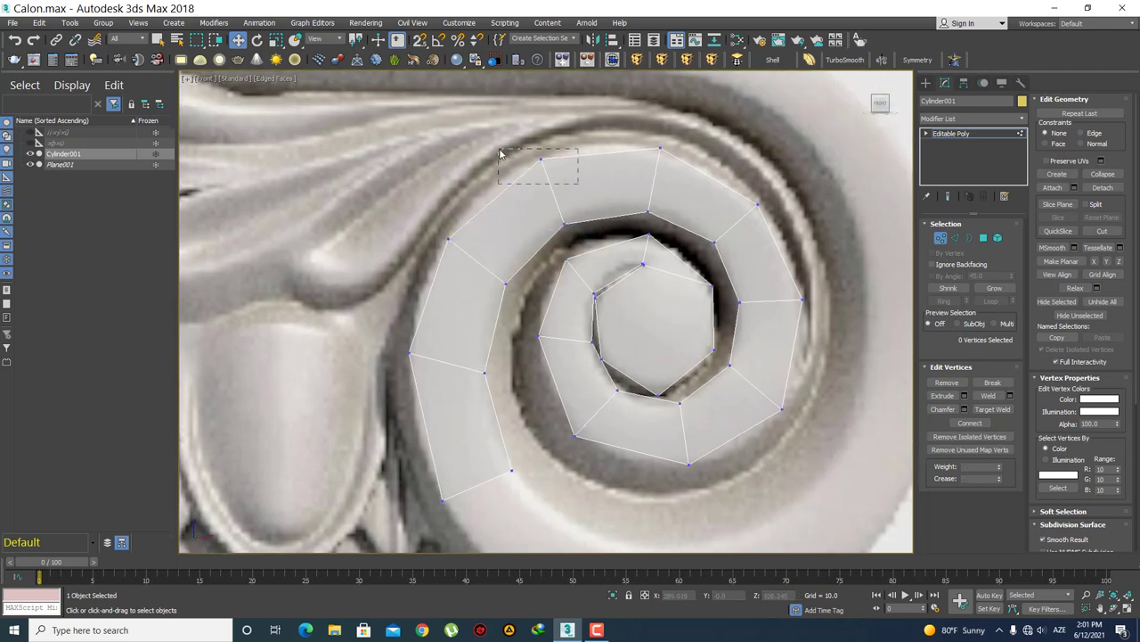
drag(583, 108, 580, 111)
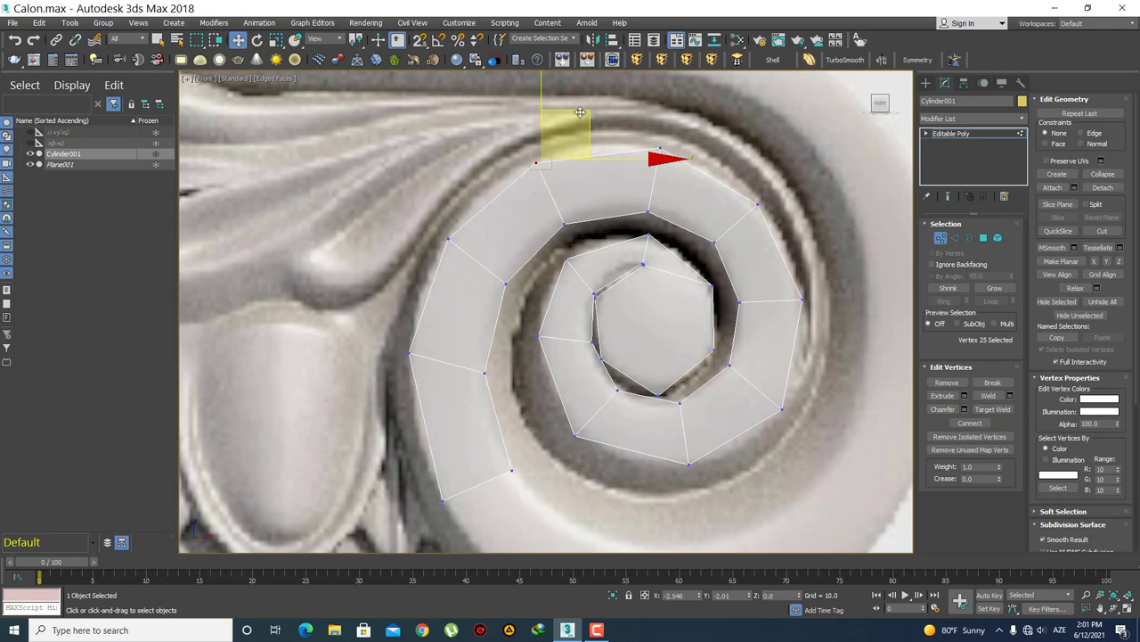
click(637, 121)
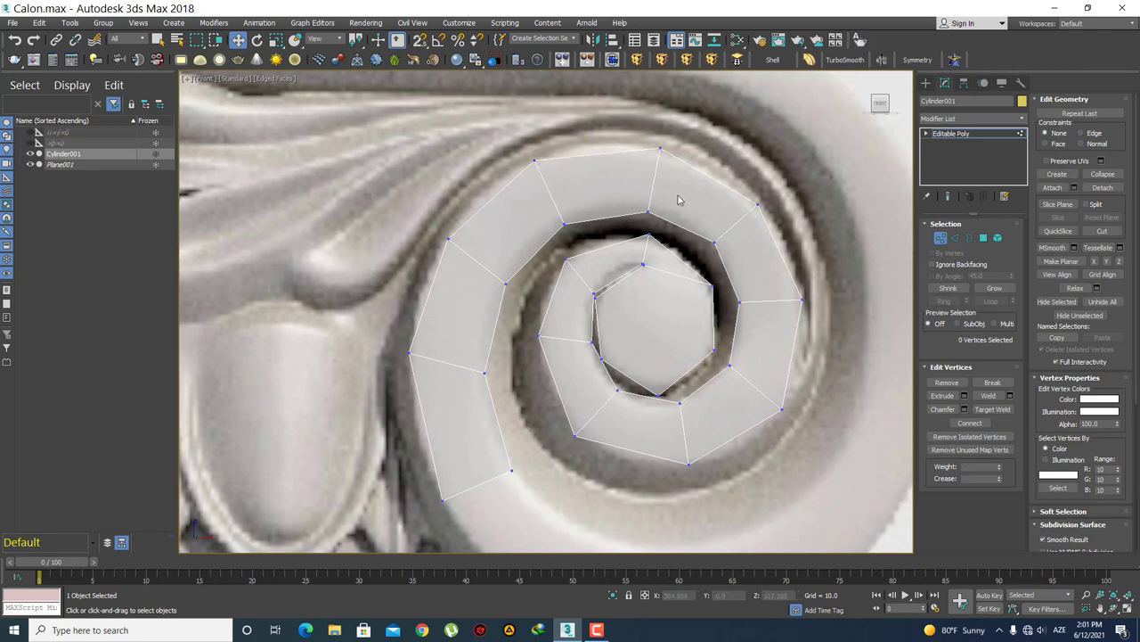
scroll(677, 219, down, 4)
middle_drag(621, 332, 602, 297)
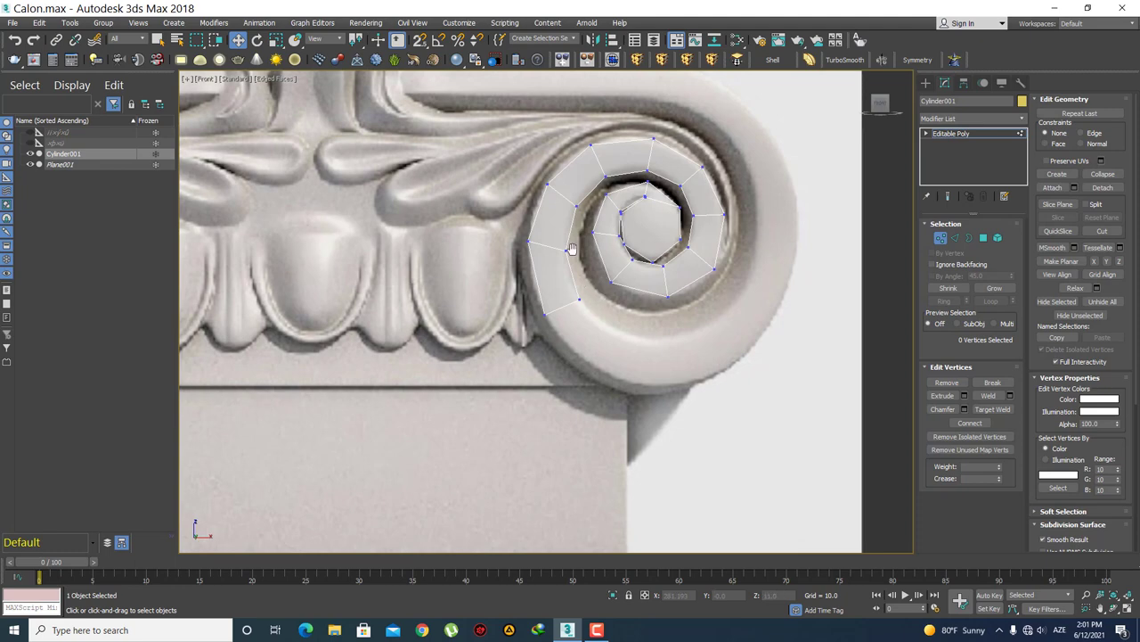
- Frame the strip's lower end after checking the inner vertex on the left turn
scroll(588, 290, up, 2)
key(ctrl+a)
scroll(584, 318, up, 2)
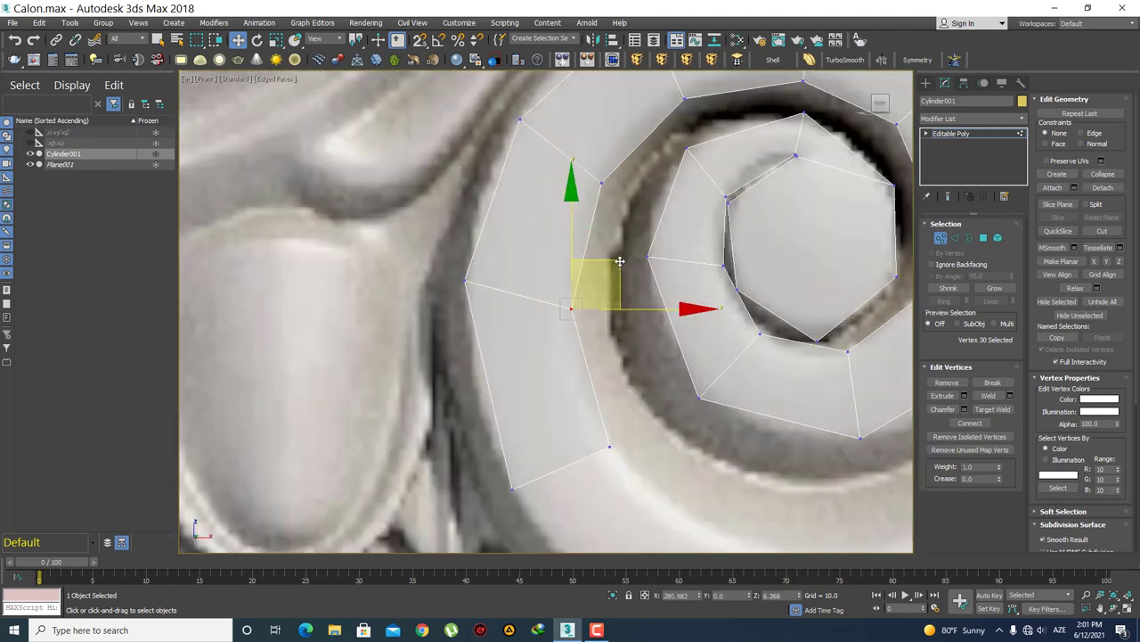
scroll(620, 261, down, 1)
click(580, 298)
scroll(580, 297, up, 1)
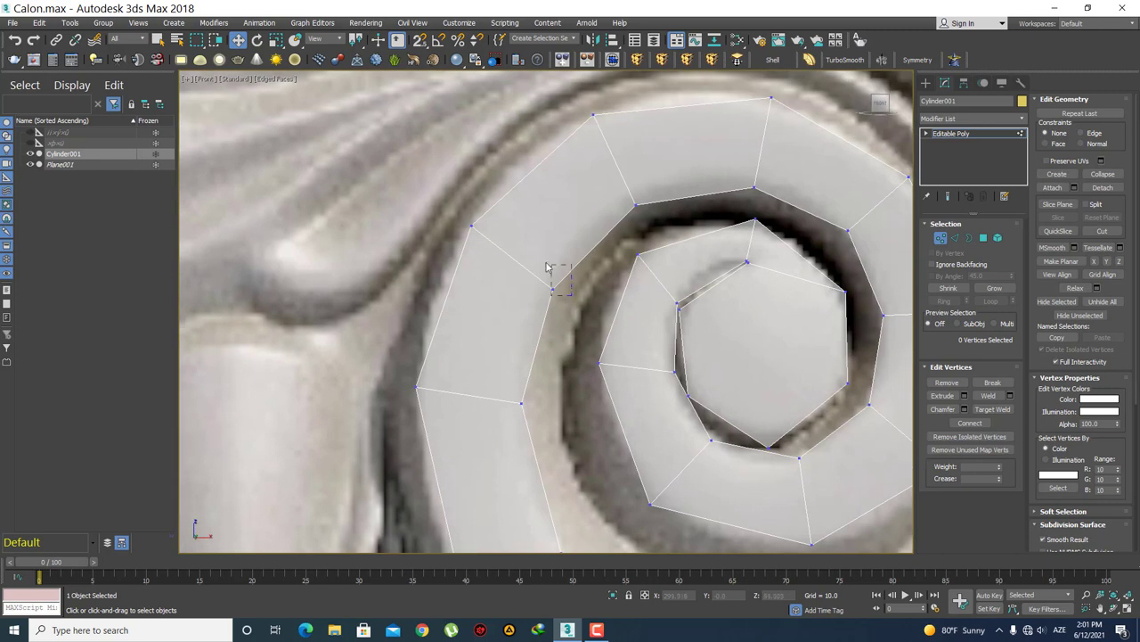
drag(548, 266, 548, 267)
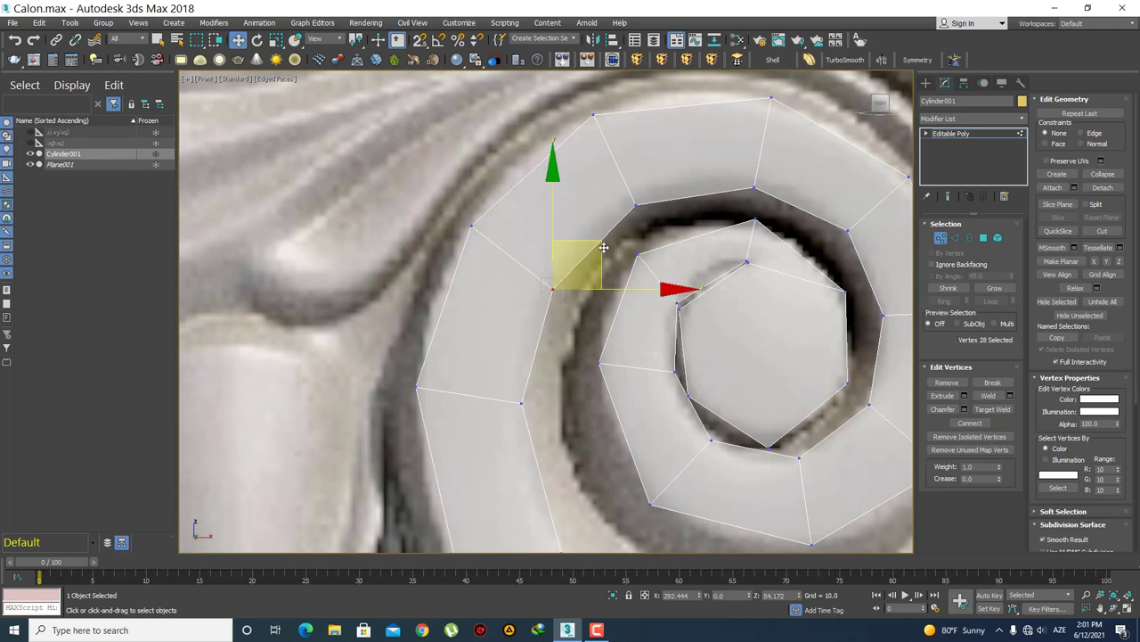
click(586, 327)
scroll(549, 256, down, 3)
scroll(534, 302, up, 2)
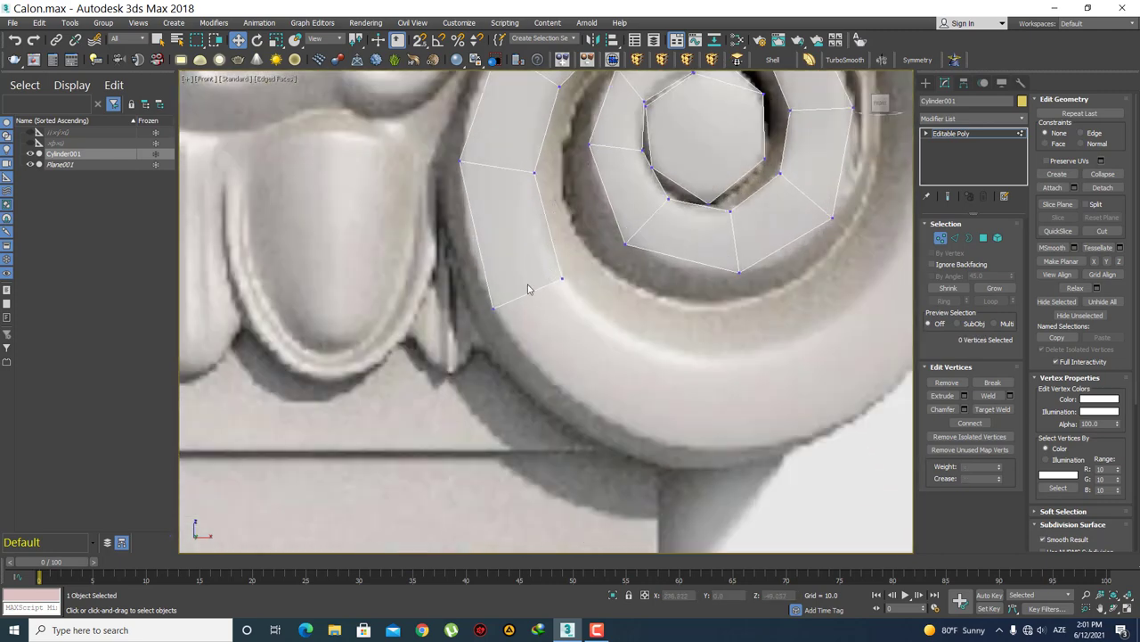
middle_drag(517, 237, 514, 291)
- Extrude a new segment along the lower rim and move its outer corner onto the volute's edge
key(2)
click(524, 334)
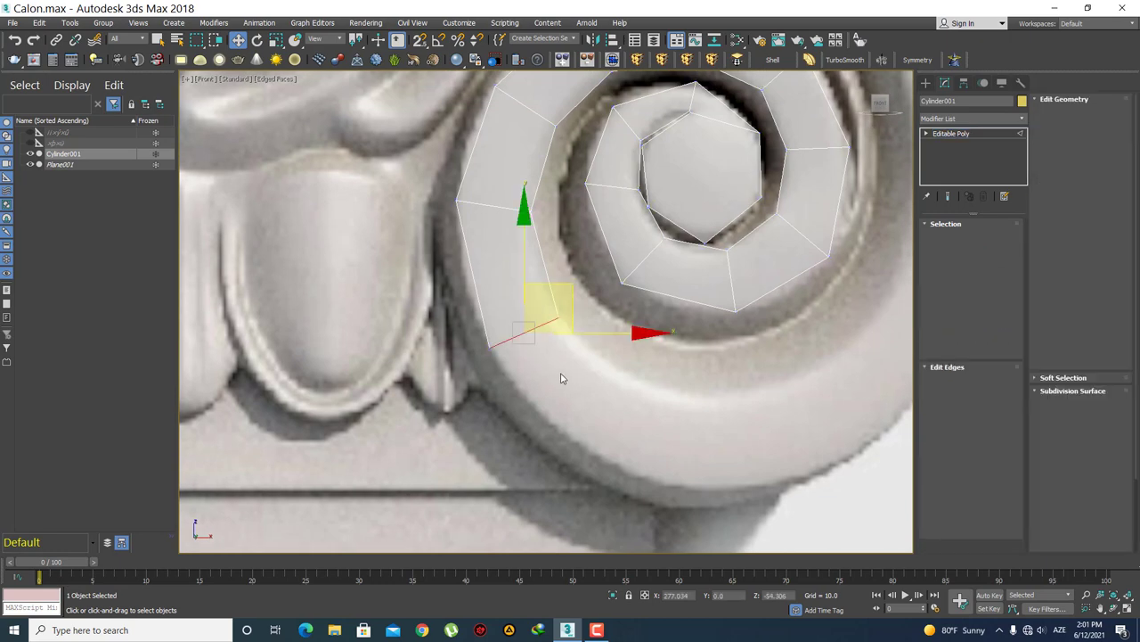
scroll(552, 357, up, 2)
scroll(491, 272, up, 1)
scroll(494, 258, up, 1)
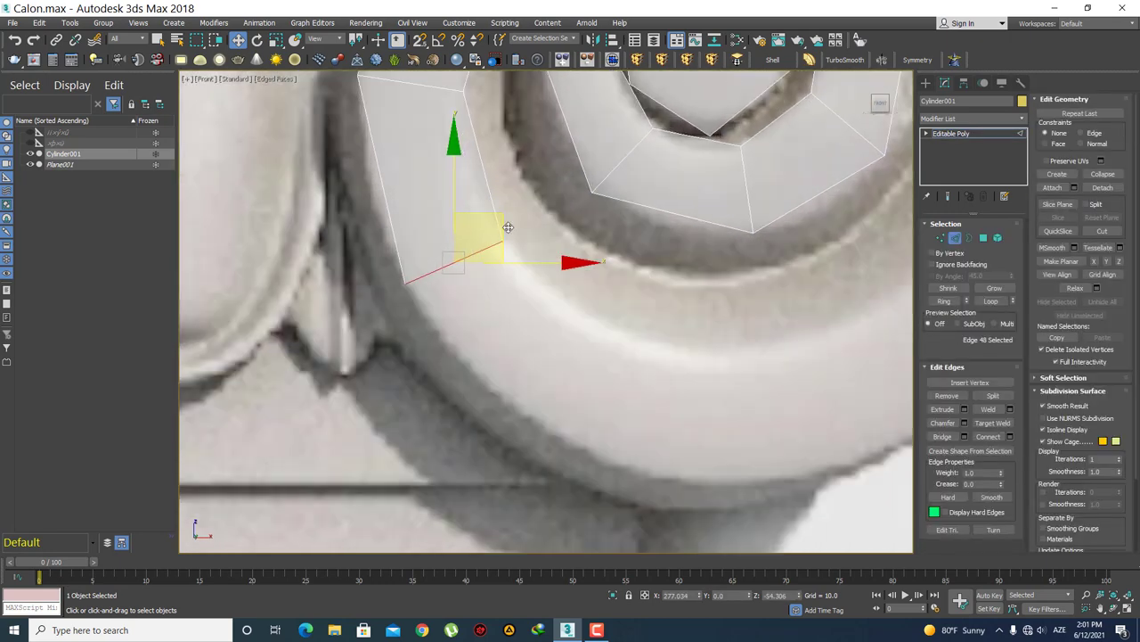
drag(508, 227, 646, 325)
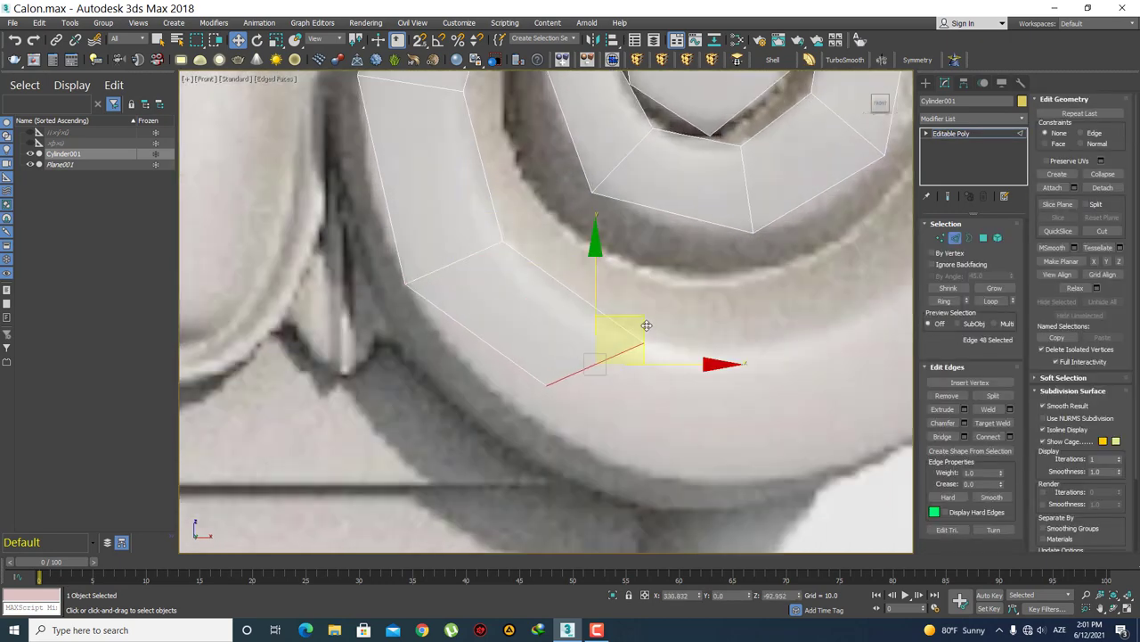
scroll(587, 398, down, 1)
key(1)
click(548, 357)
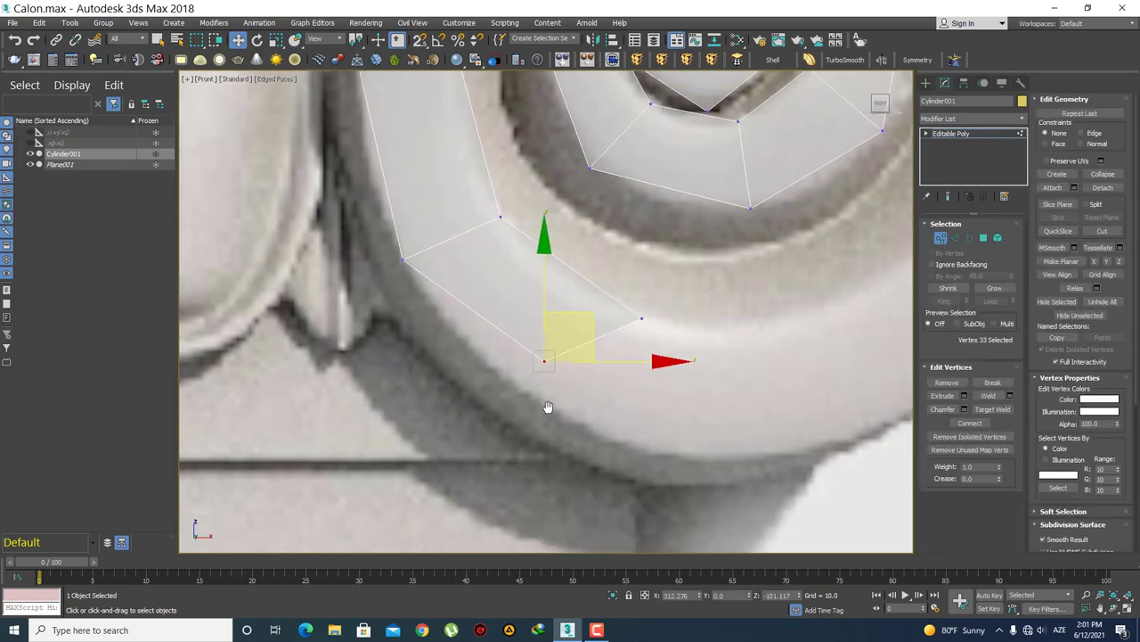
scroll(557, 408, down, 1)
middle_drag(562, 412, 568, 342)
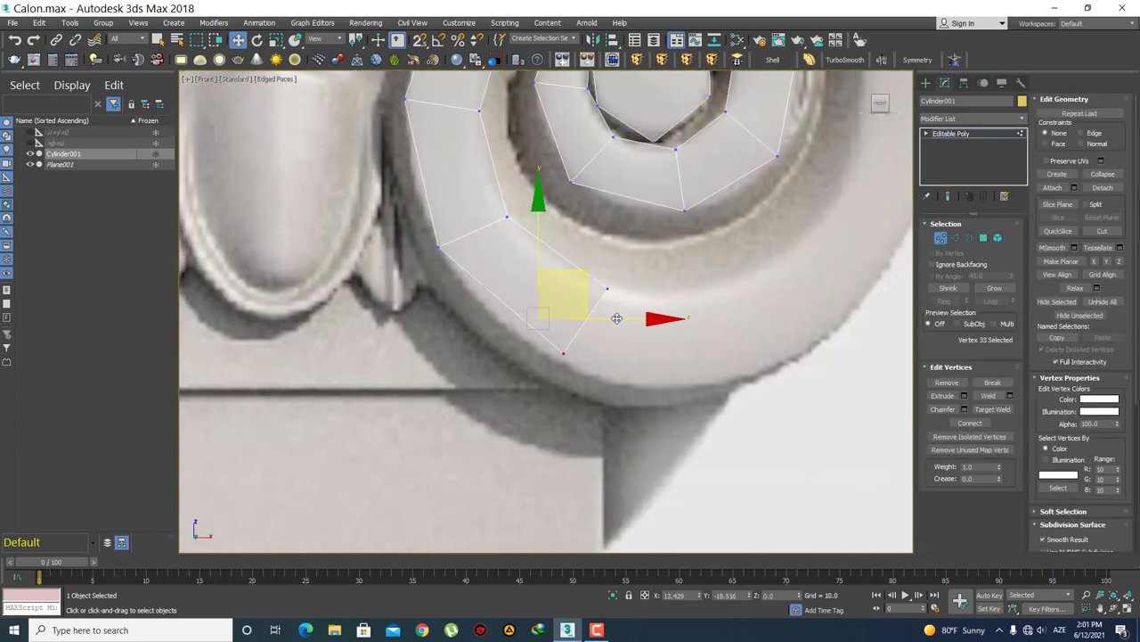
drag(611, 321, 635, 364)
- Nudge the inner vertex at the strip's end to follow the inner rim
click(438, 247)
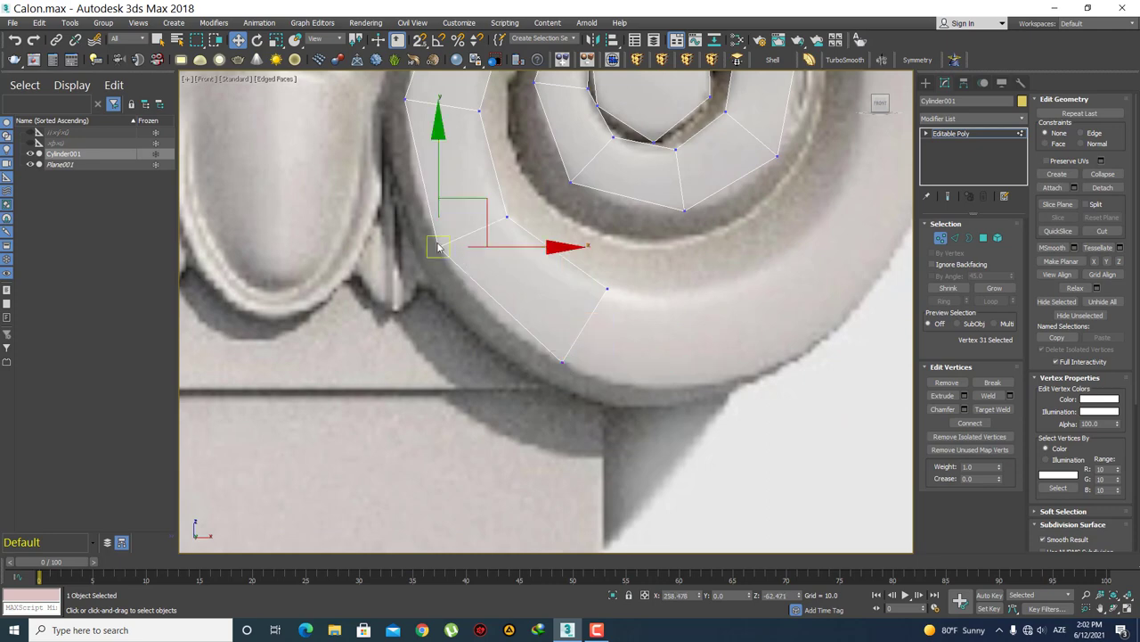
middle_drag(438, 248, 445, 294)
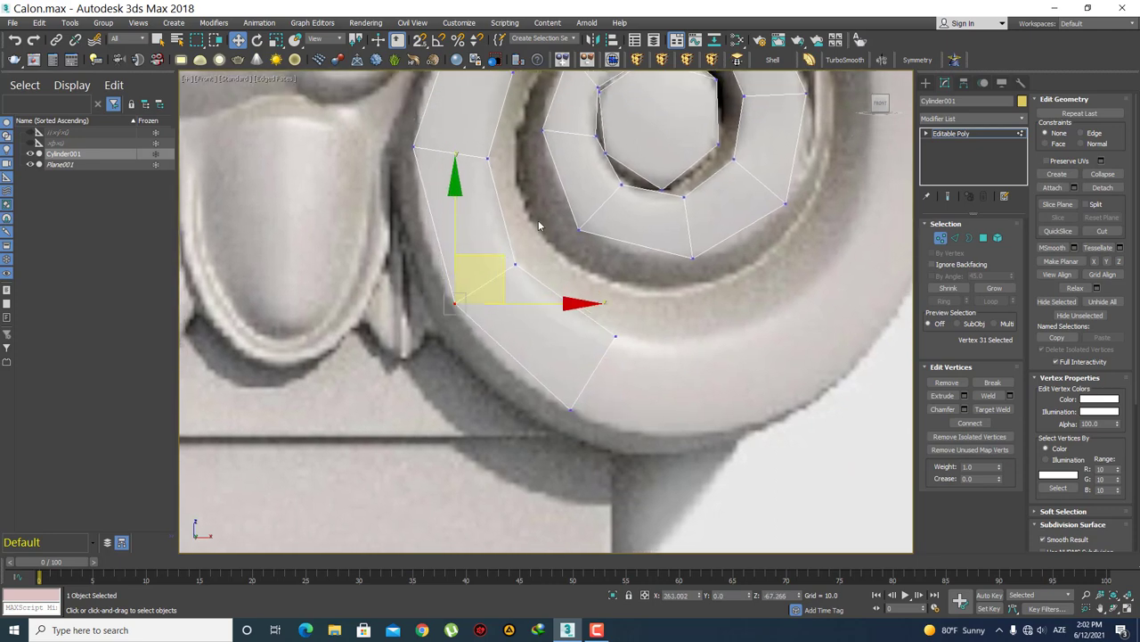
middle_drag(538, 220, 540, 251)
click(514, 294)
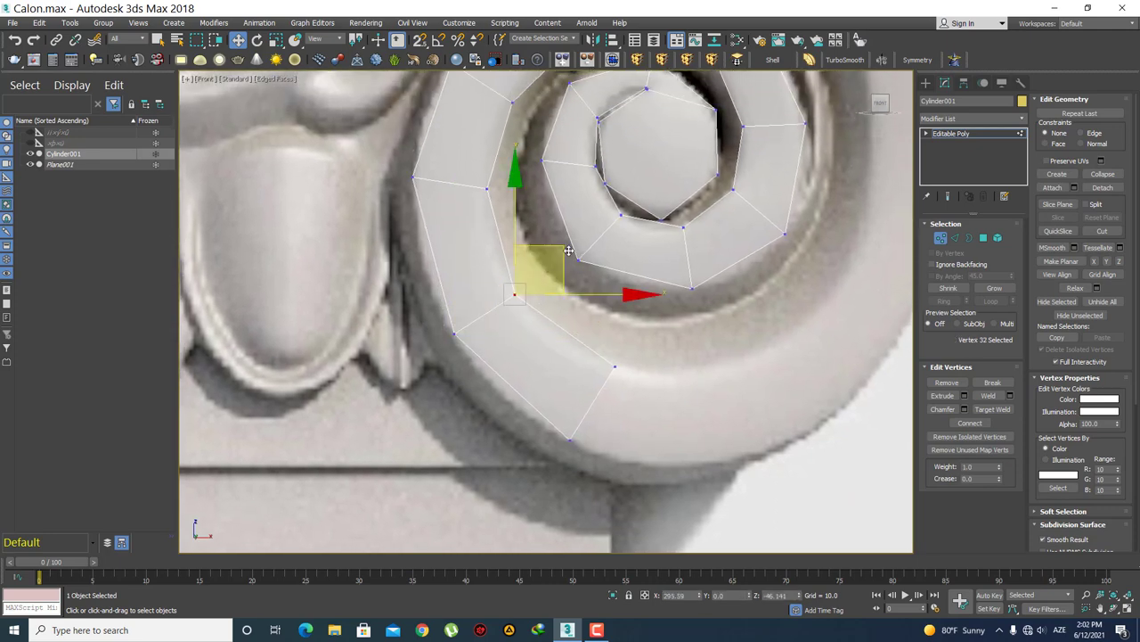
drag(569, 250, 569, 251)
- Extrude another segment to the right and place its lower corner on the volute's outer edge
key(2)
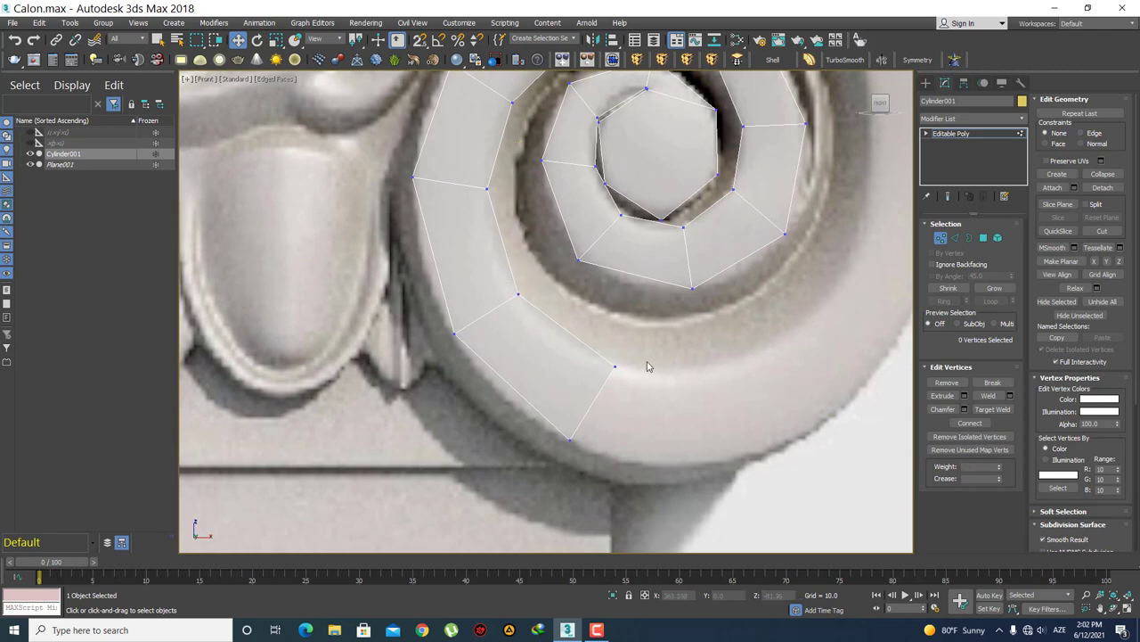
mouse_move(632, 422)
middle_down()
mouse_move(604, 416)
mouse_move(603, 375)
middle_up()
click(595, 420)
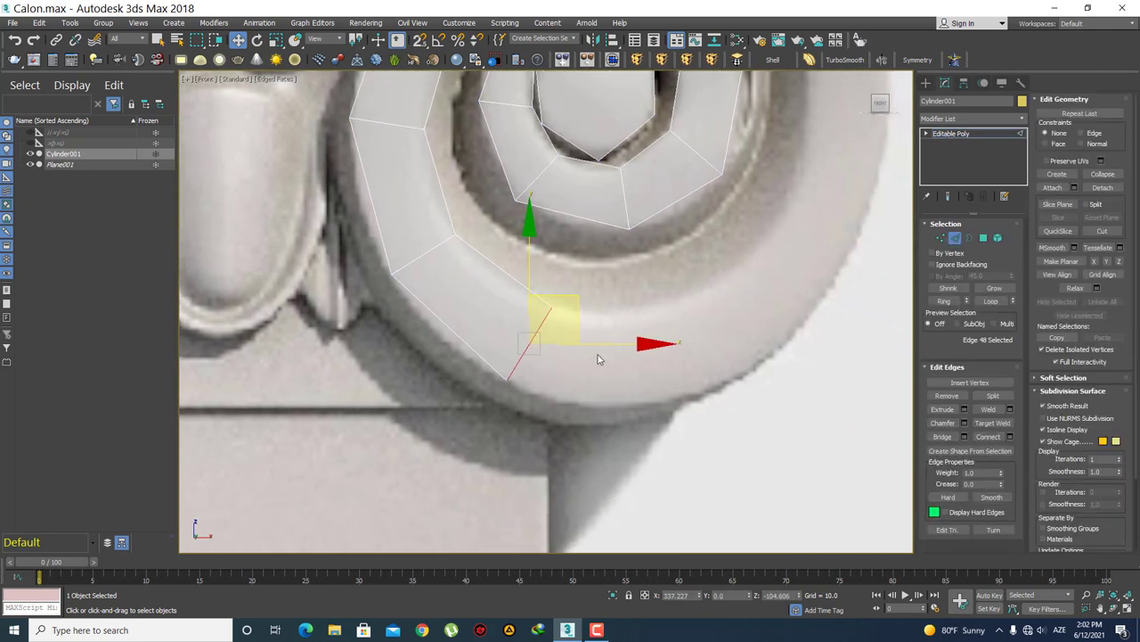
shift+drag(596, 354, 714, 364)
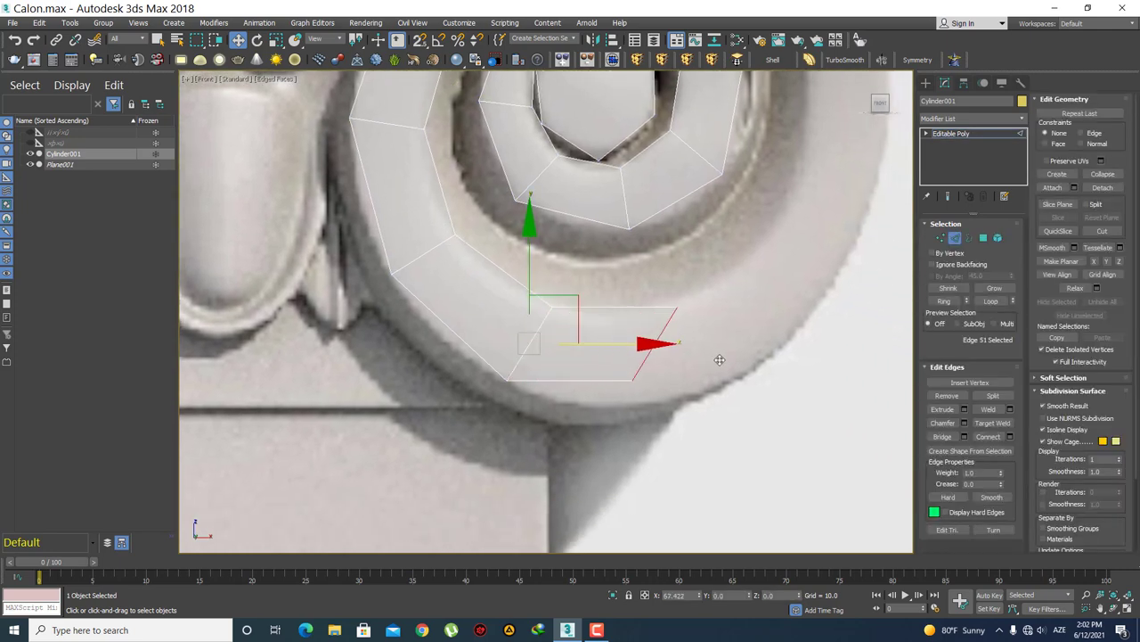
key(1)
click(635, 381)
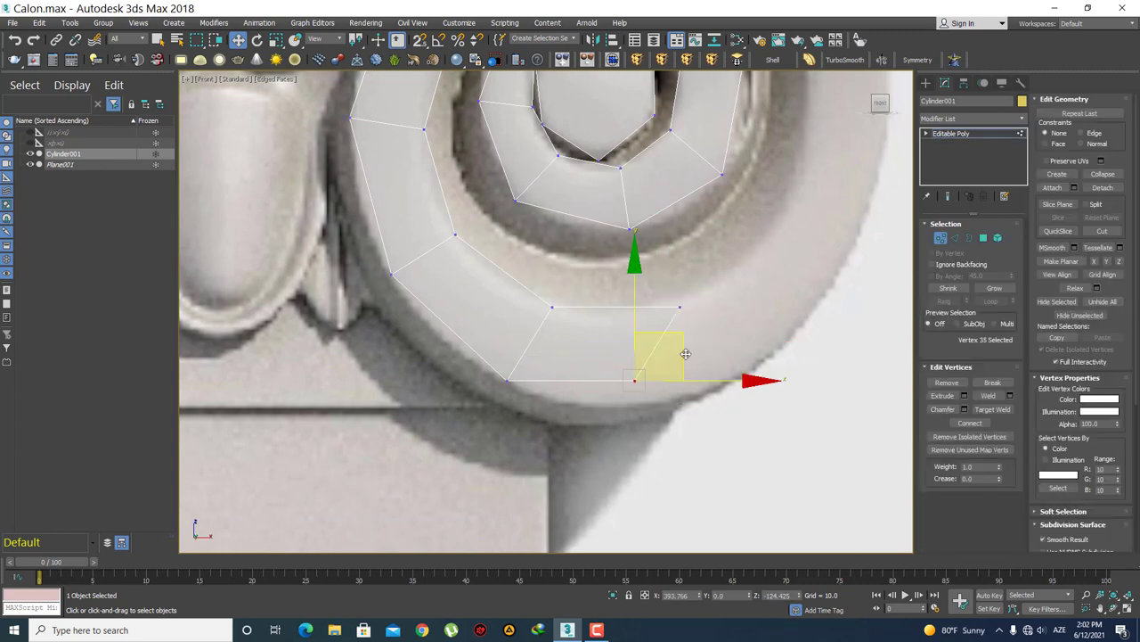
drag(683, 339, 716, 362)
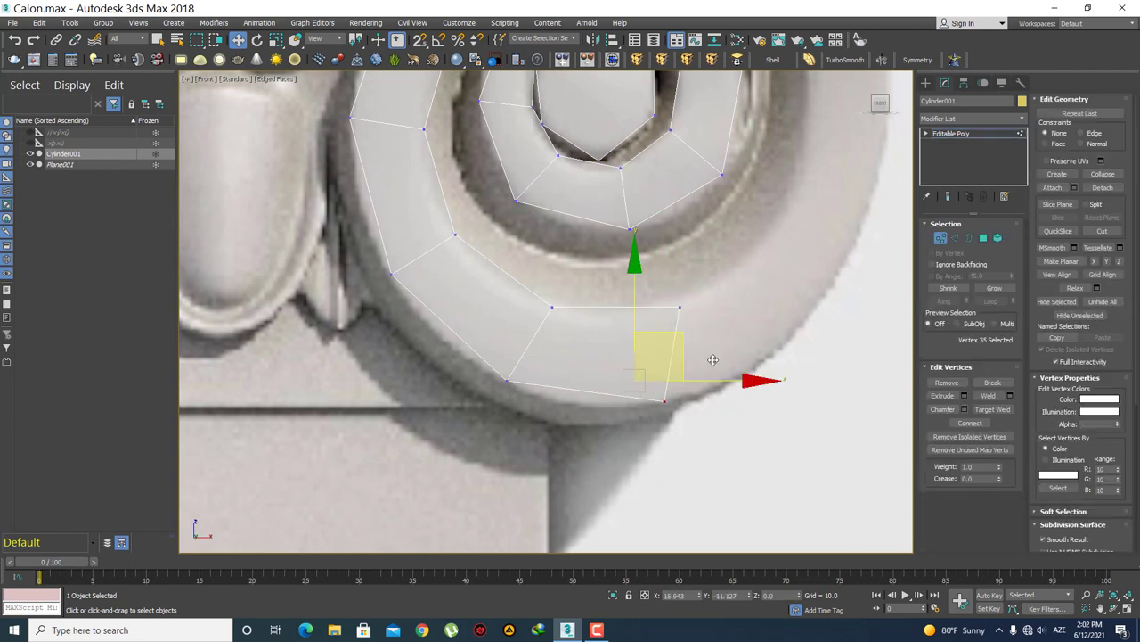
- Refine the new upper corner, inner vertices and right-end vertices onto the rims, then view the whole volute
drag(673, 331, 533, 295)
drag(603, 264, 589, 261)
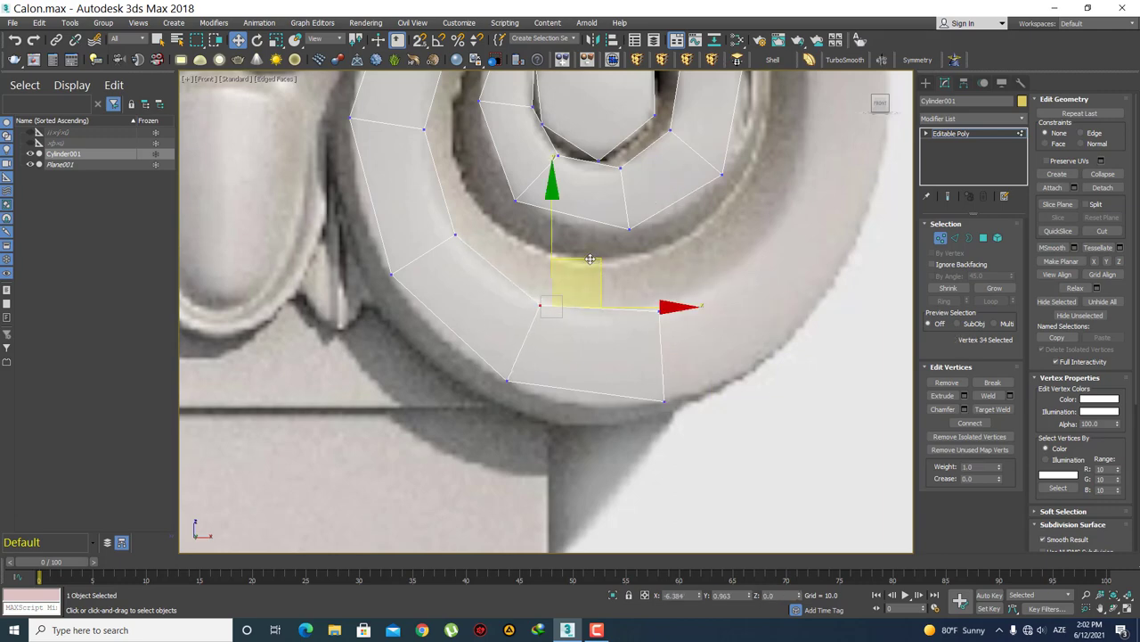
drag(530, 392, 464, 376)
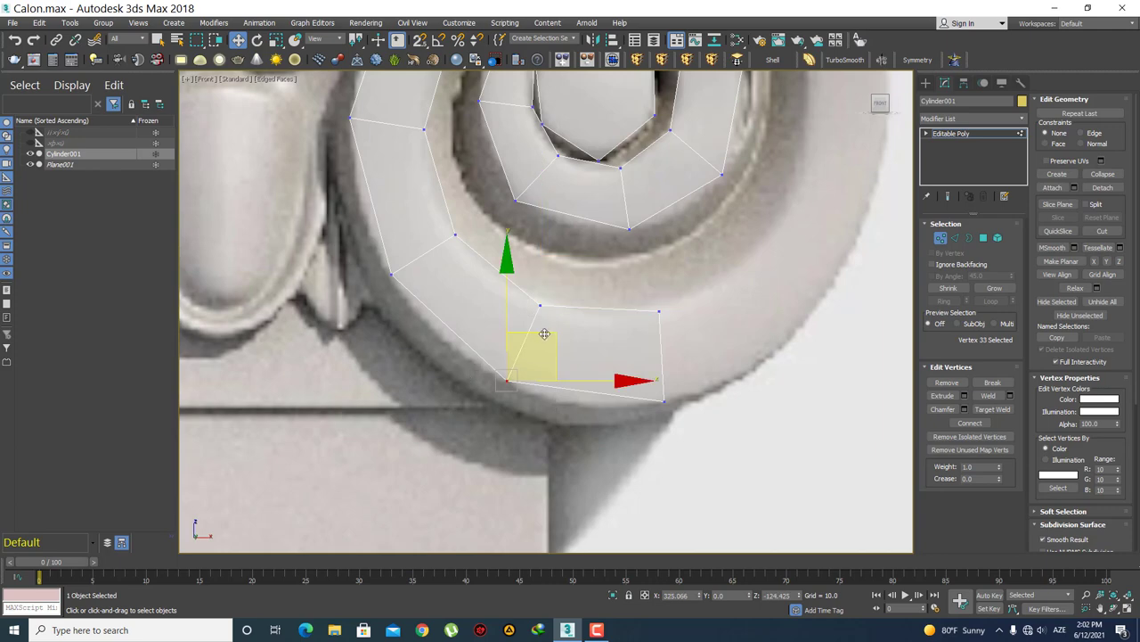
drag(544, 333, 543, 336)
click(660, 356)
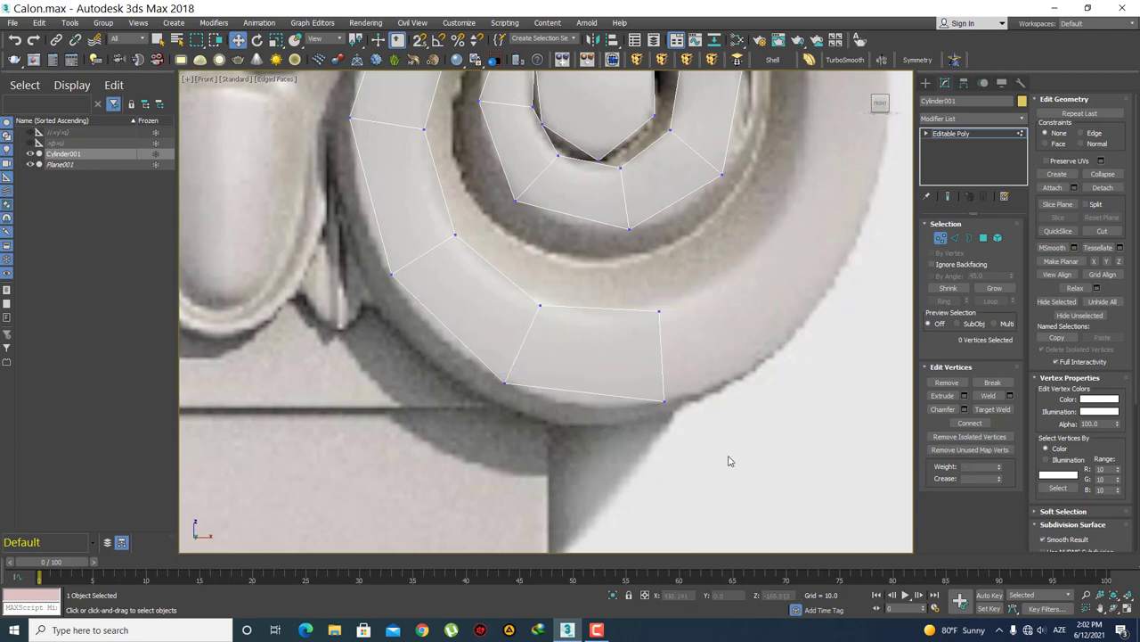
mouse_move(615, 280)
mouse_down()
mouse_move(682, 419)
mouse_move(625, 391)
mouse_up()
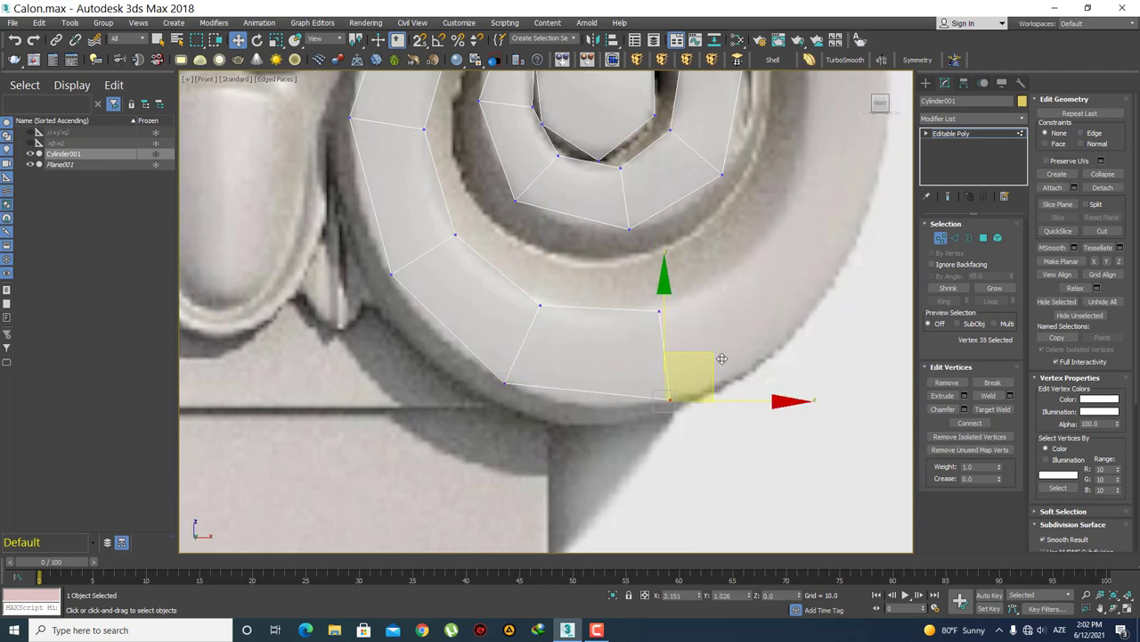
drag(708, 365, 736, 360)
click(735, 320)
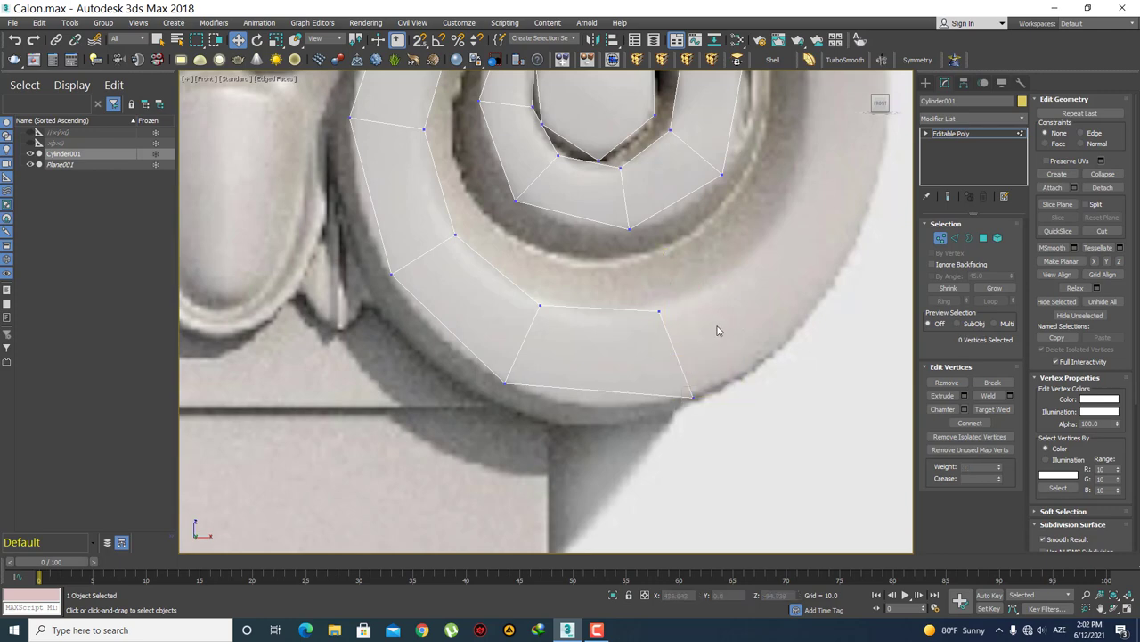
scroll(718, 331, down, 5)
middle_drag(746, 336, 630, 388)
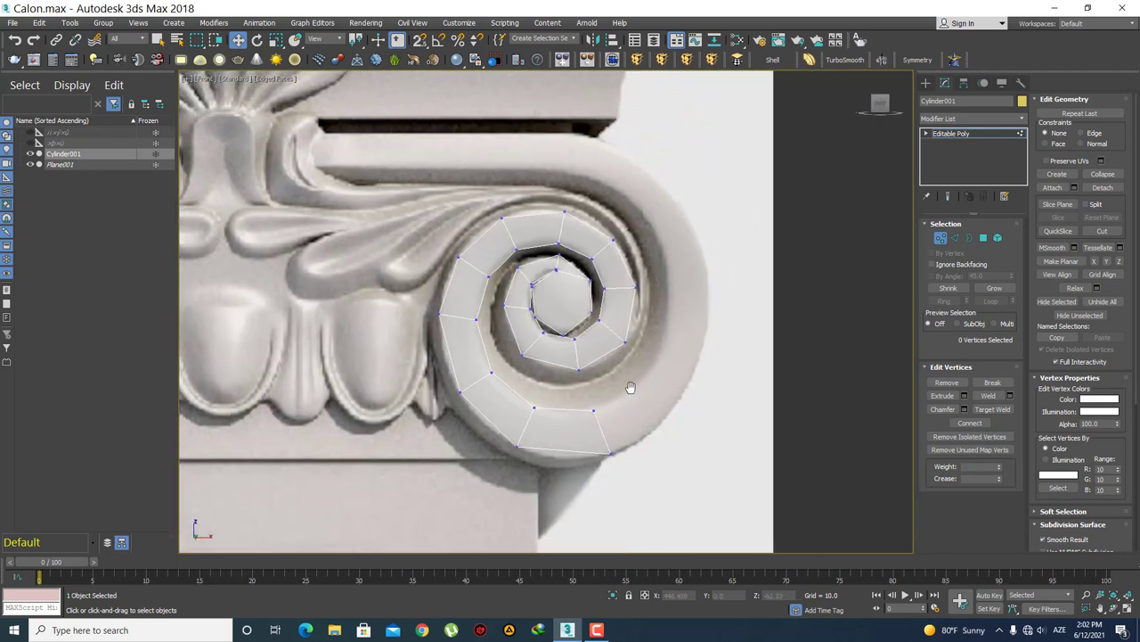
- Extrude one section from the strip's end edge and fit its corners to the volute rim and groove
key(2)
click(602, 431)
scroll(630, 392, up, 4)
middle_drag(627, 322, 663, 383)
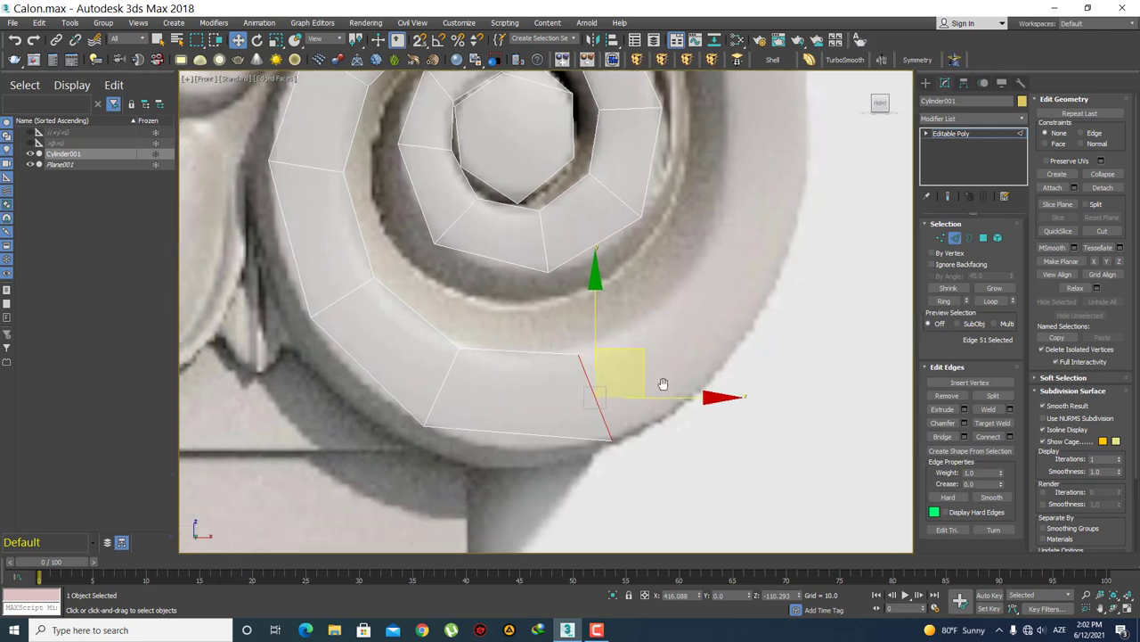
shift+drag(646, 351, 752, 286)
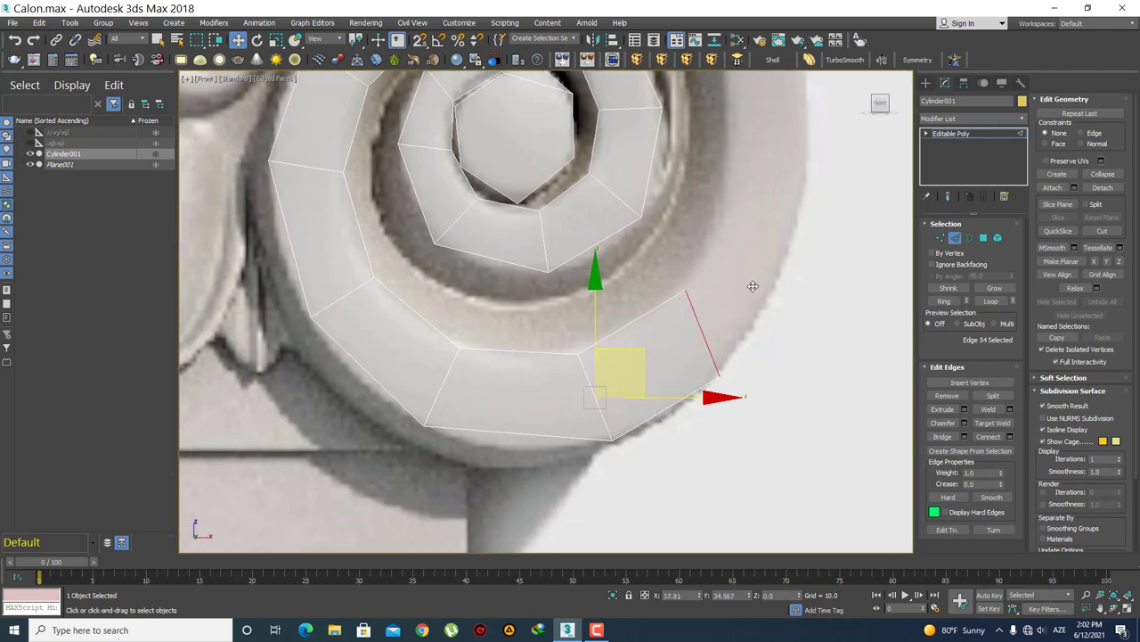
key(1)
click(718, 375)
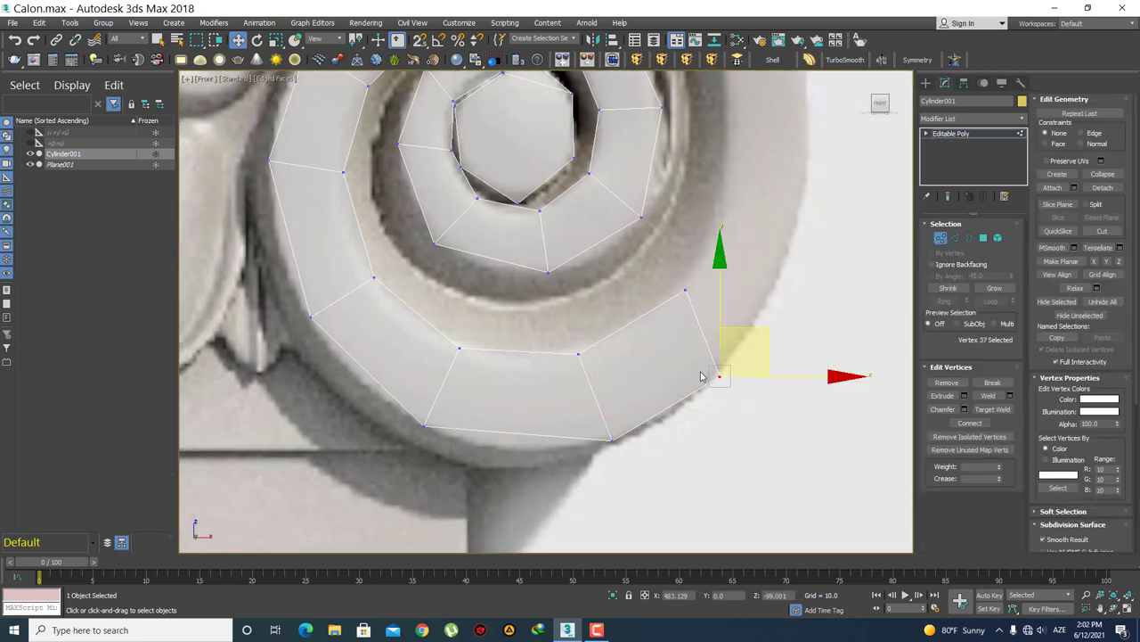
drag(760, 330, 776, 302)
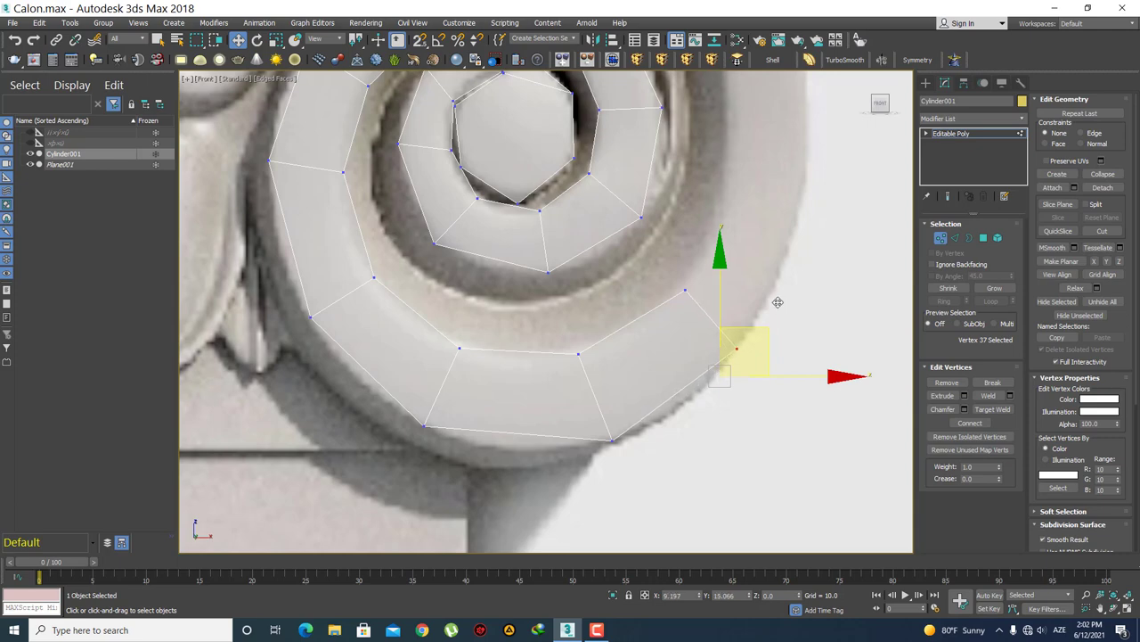
click(685, 290)
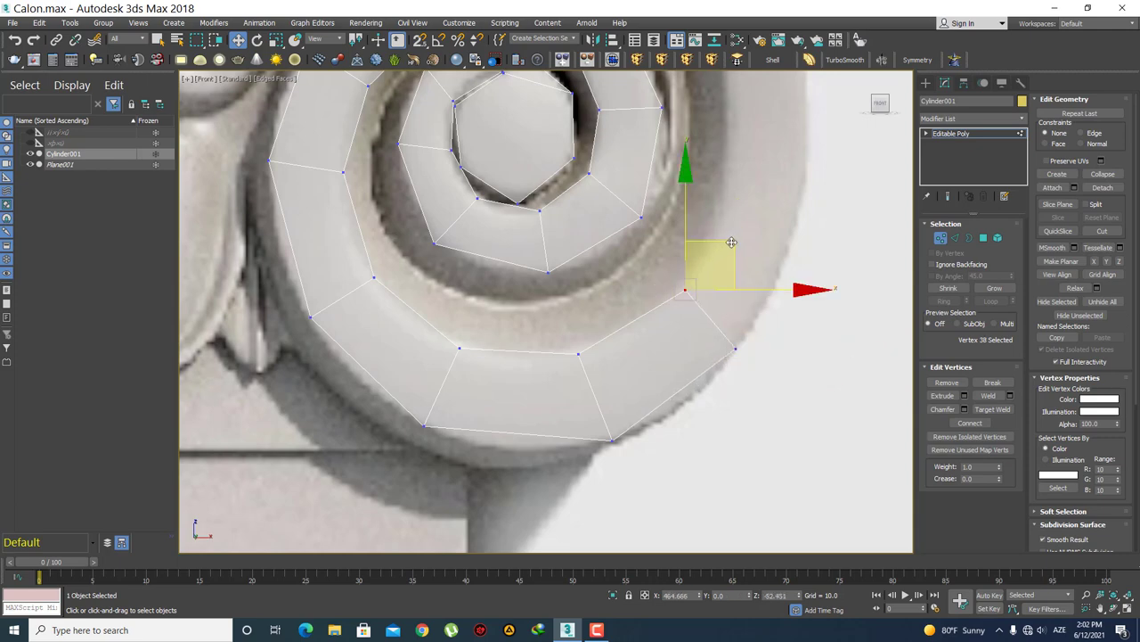
drag(730, 241, 722, 246)
click(674, 367)
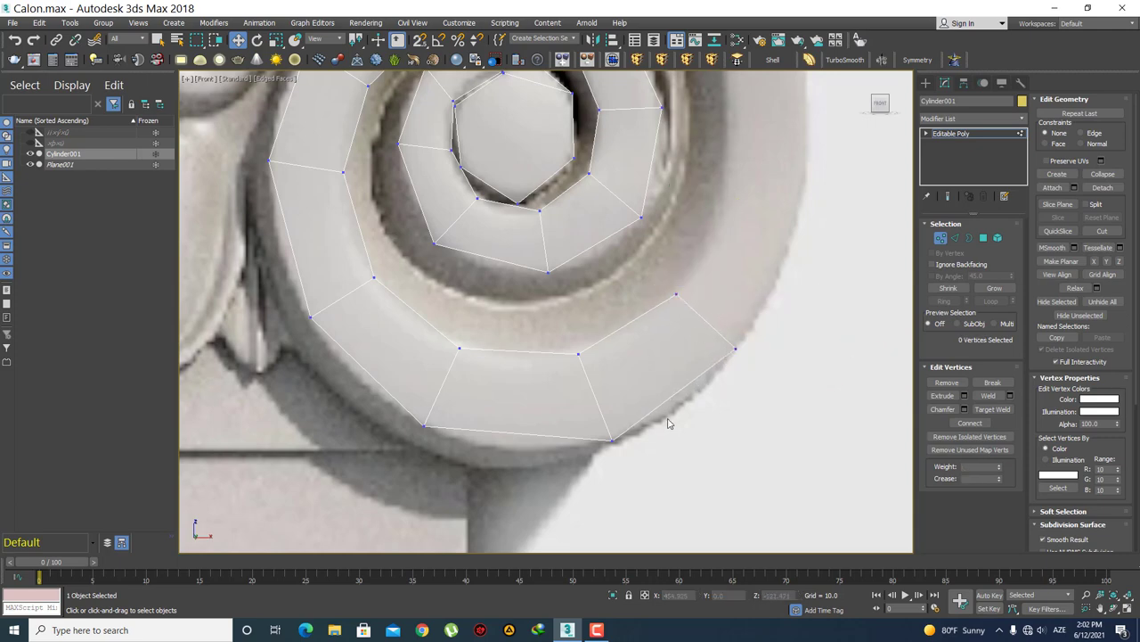
scroll(670, 423, down, 2)
- Extrude a second section along the lower outer curve and nudge its inner end corner onto the groove
key(2)
click(681, 381)
scroll(682, 395, up, 1)
scroll(667, 429, up, 2)
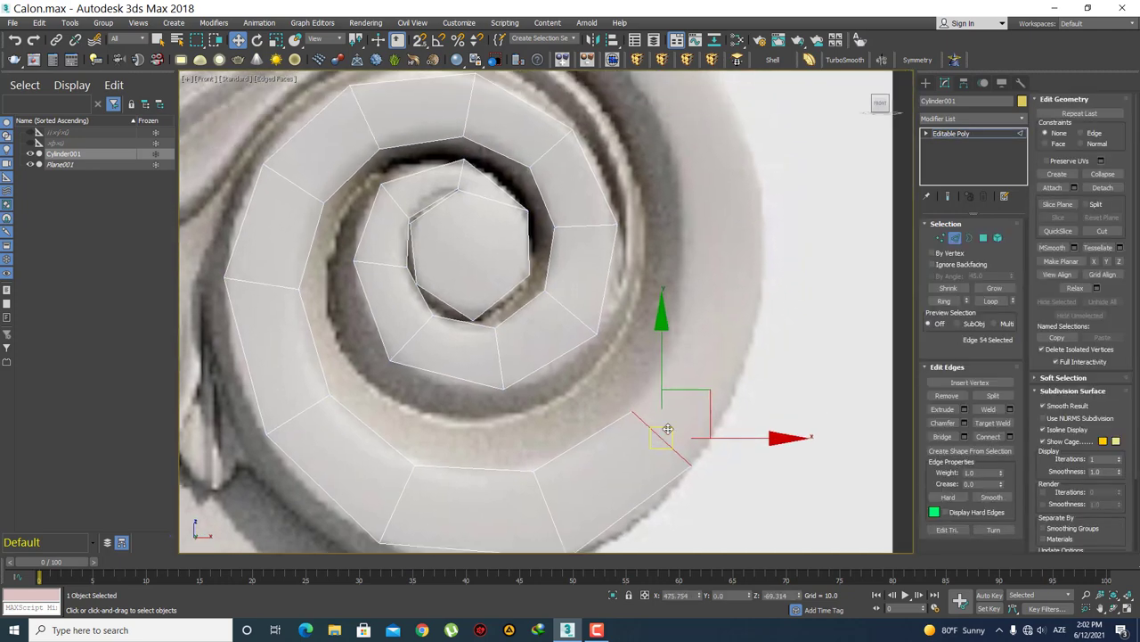
middle_drag(668, 429, 659, 416)
click(736, 355)
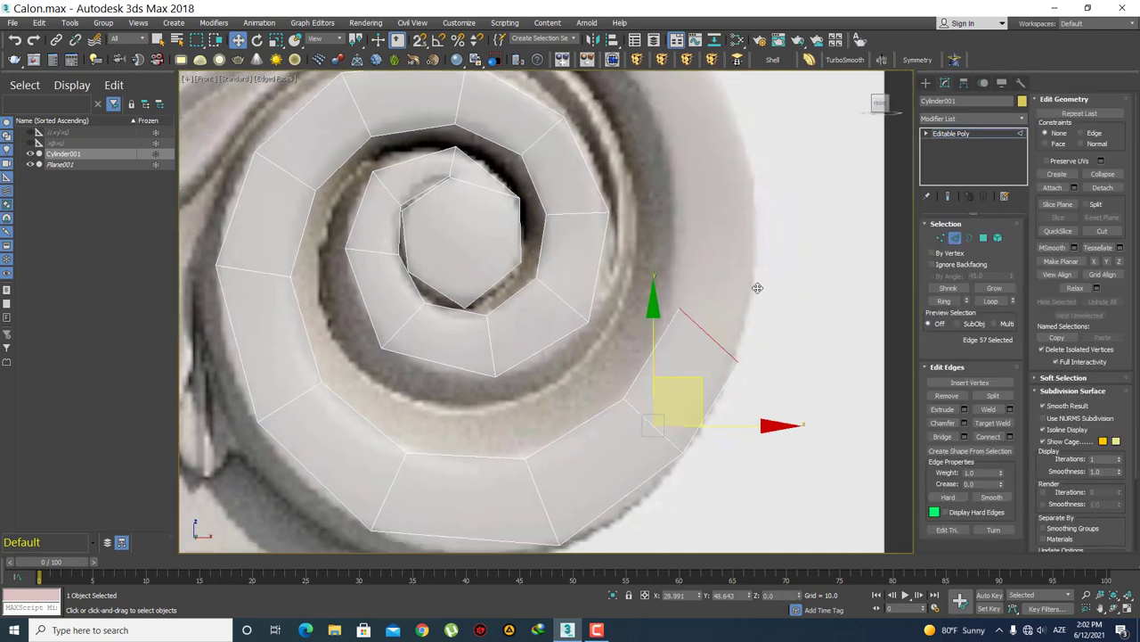
mouse_move(746, 285)
mouse_down()
mouse_move(737, 277)
mouse_move(794, 278)
mouse_up()
key(1)
click(724, 353)
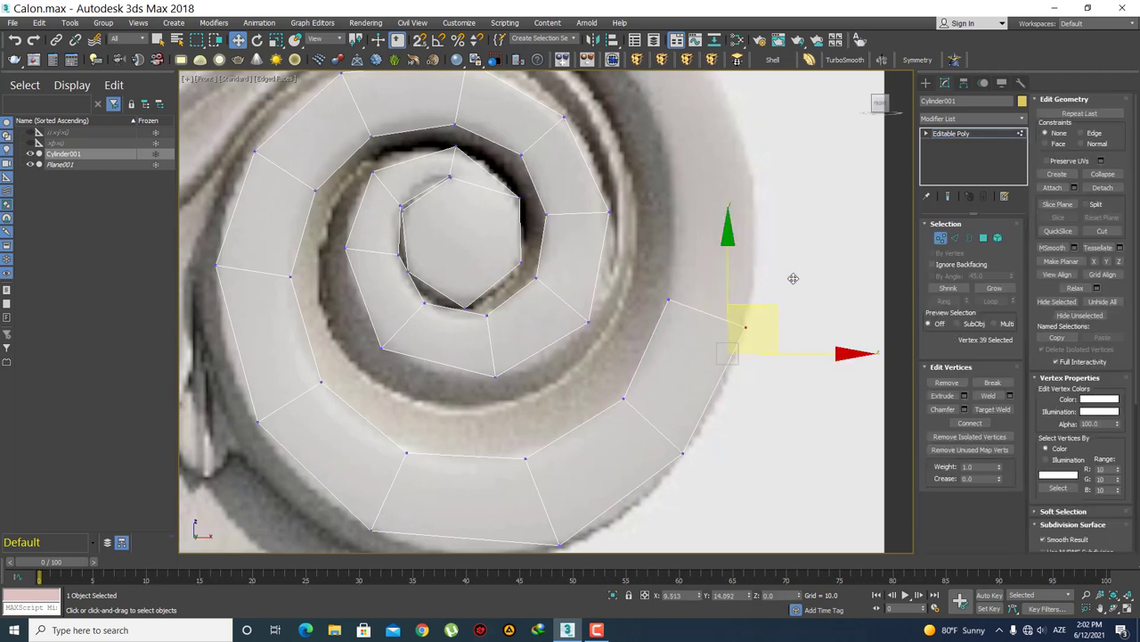
click(764, 420)
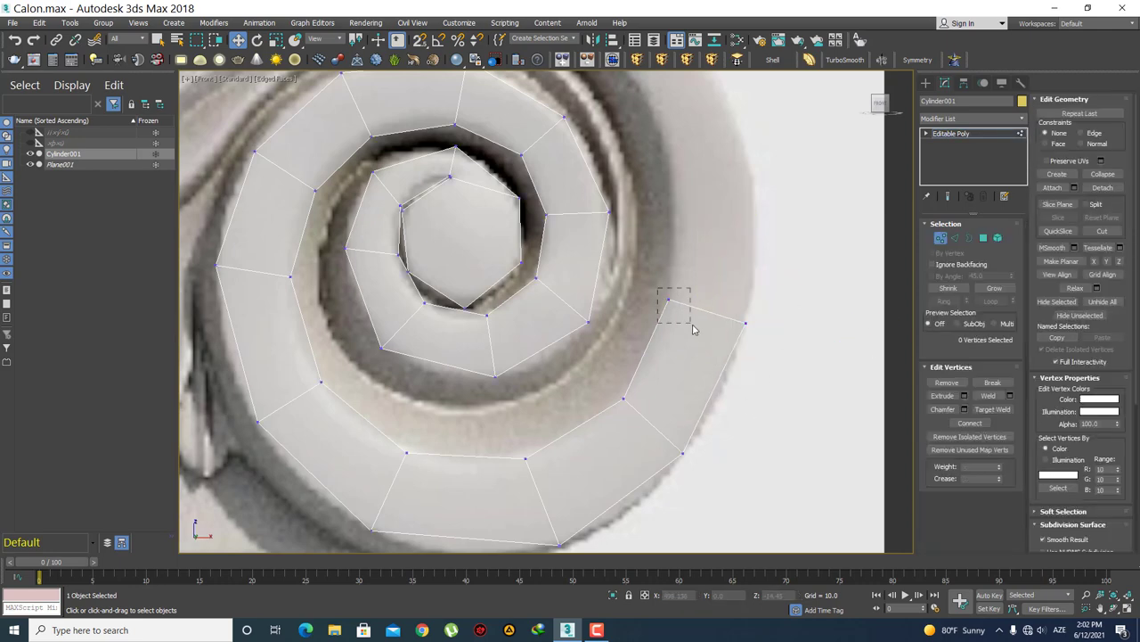
drag(694, 329, 692, 326)
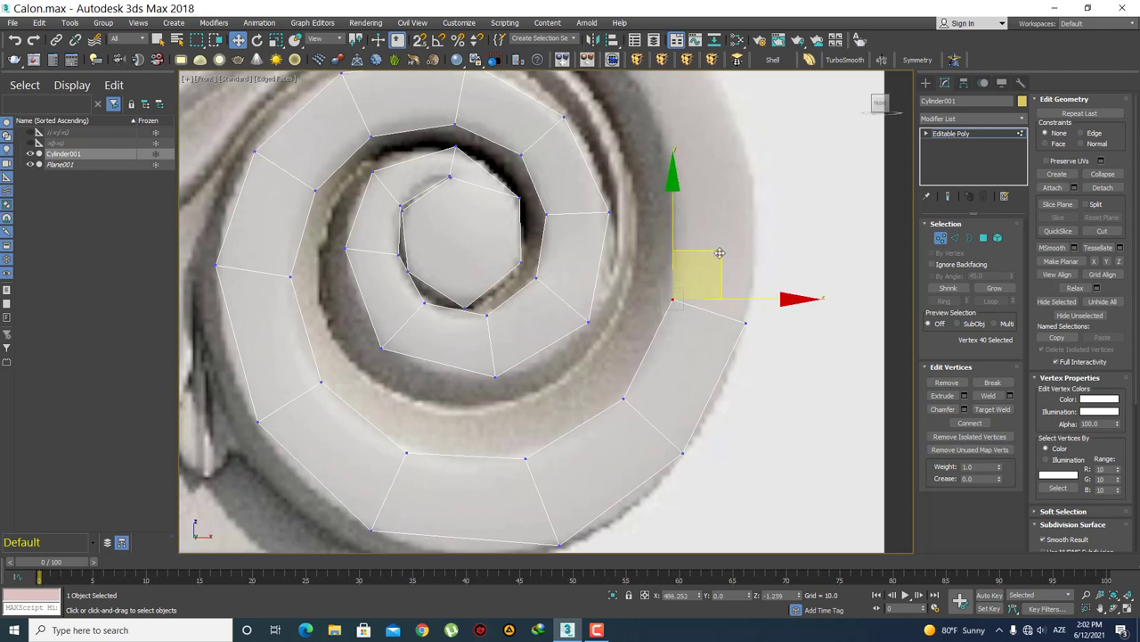
drag(719, 253, 716, 259)
click(687, 378)
- Reposition the outer joint corner between the two new sections to follow the carving
middle_drag(700, 445, 677, 387)
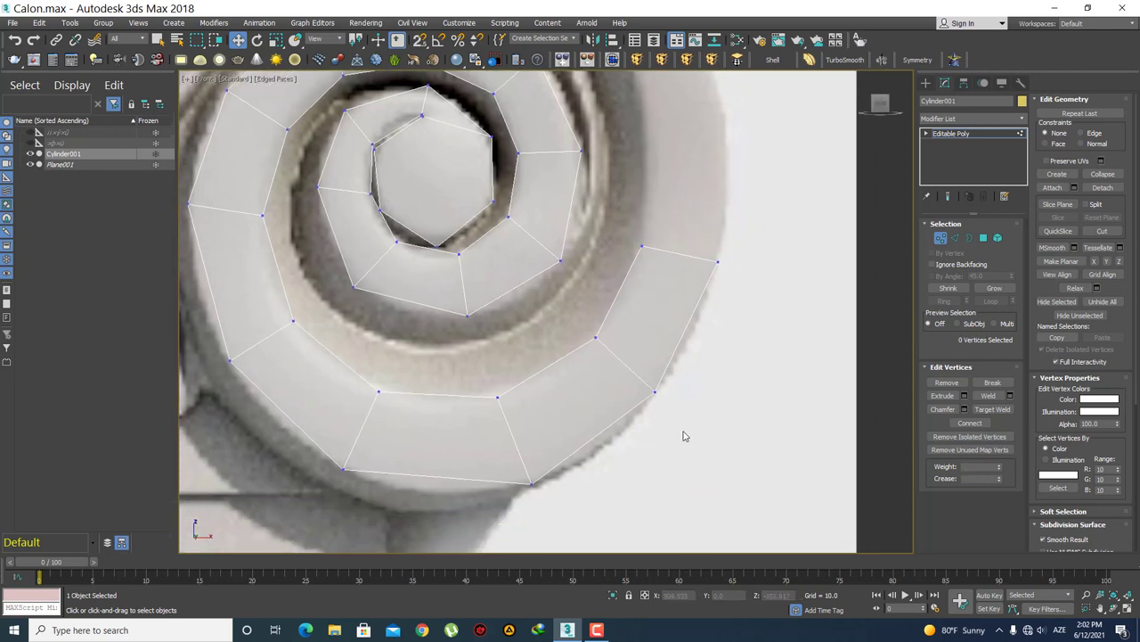
drag(684, 436, 618, 385)
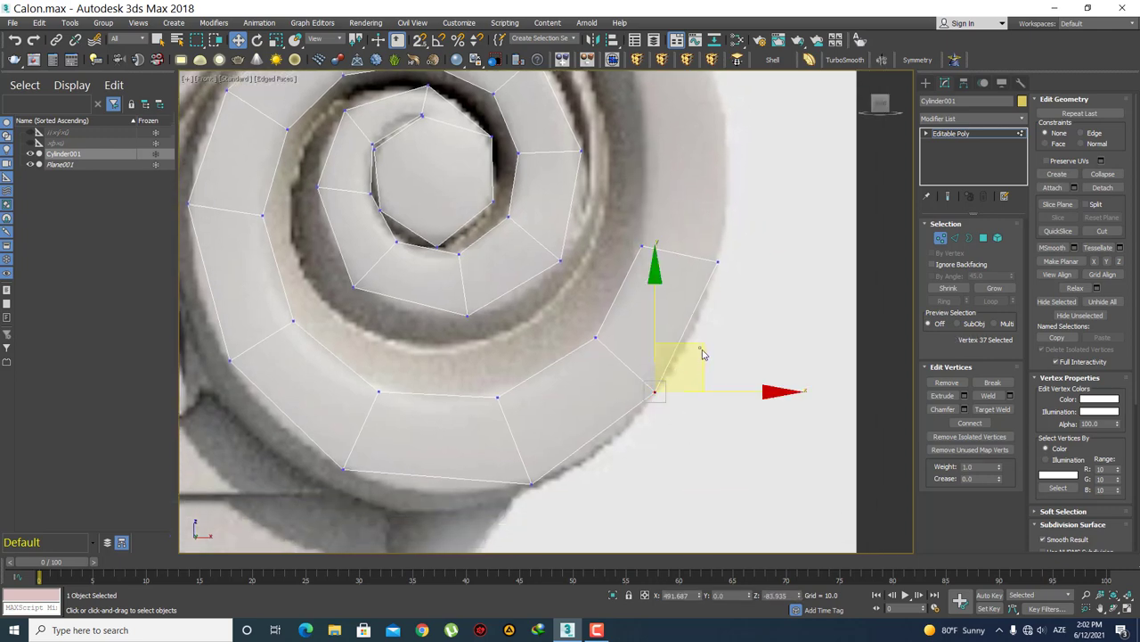
click(687, 436)
drag(687, 435, 644, 374)
drag(701, 346, 704, 347)
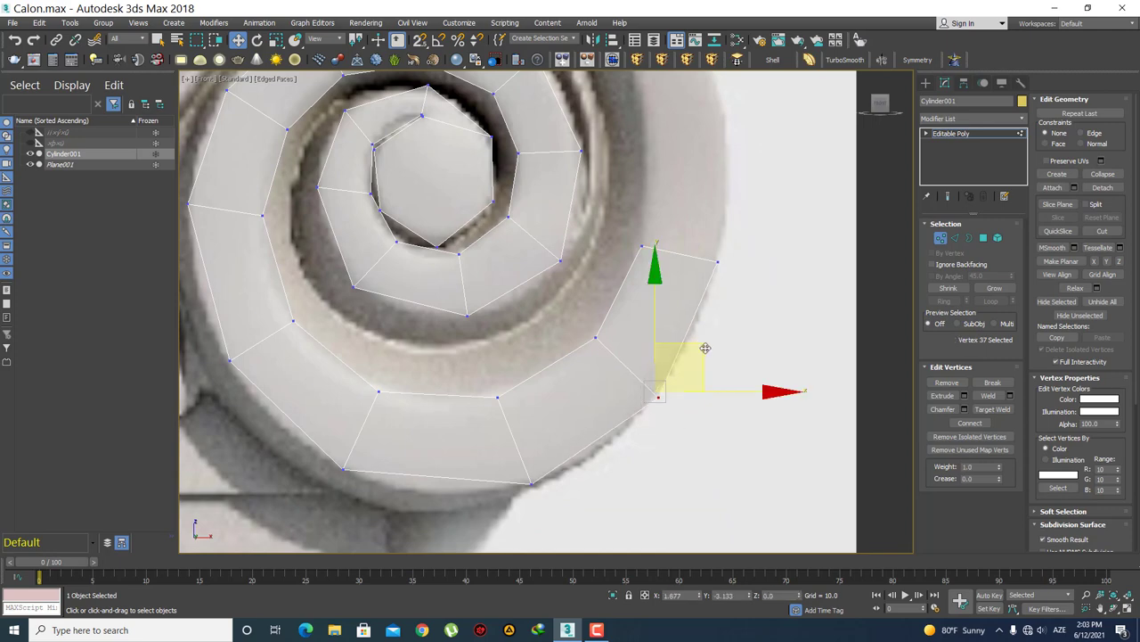
click(731, 315)
scroll(628, 370, down, 2)
scroll(659, 374, up, 2)
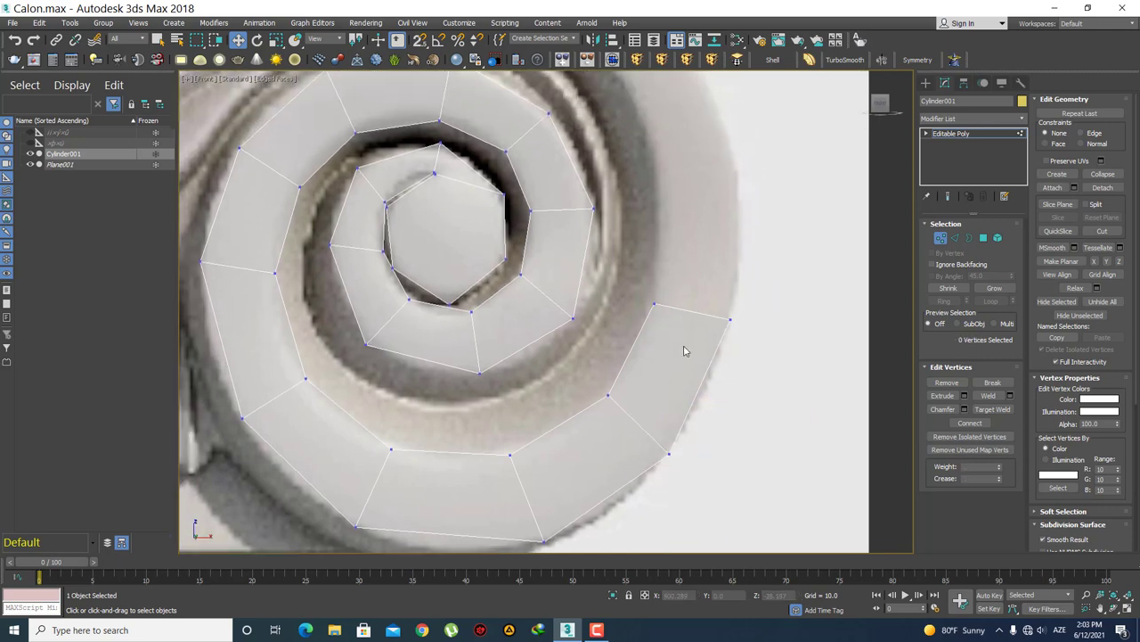
scroll(695, 374, up, 2)
scroll(708, 397, down, 3)
- Extrude a section upward from the end edge and move its top and outer corners onto the volute rim
scroll(722, 409, up, 2)
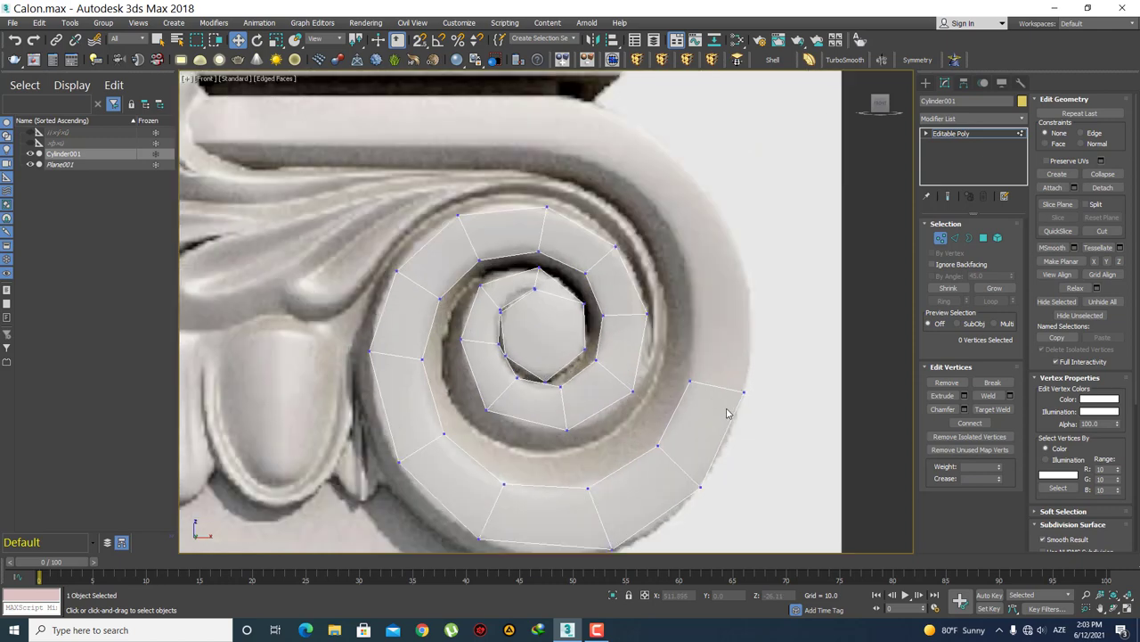
scroll(726, 412, up, 1)
key(2)
click(723, 417)
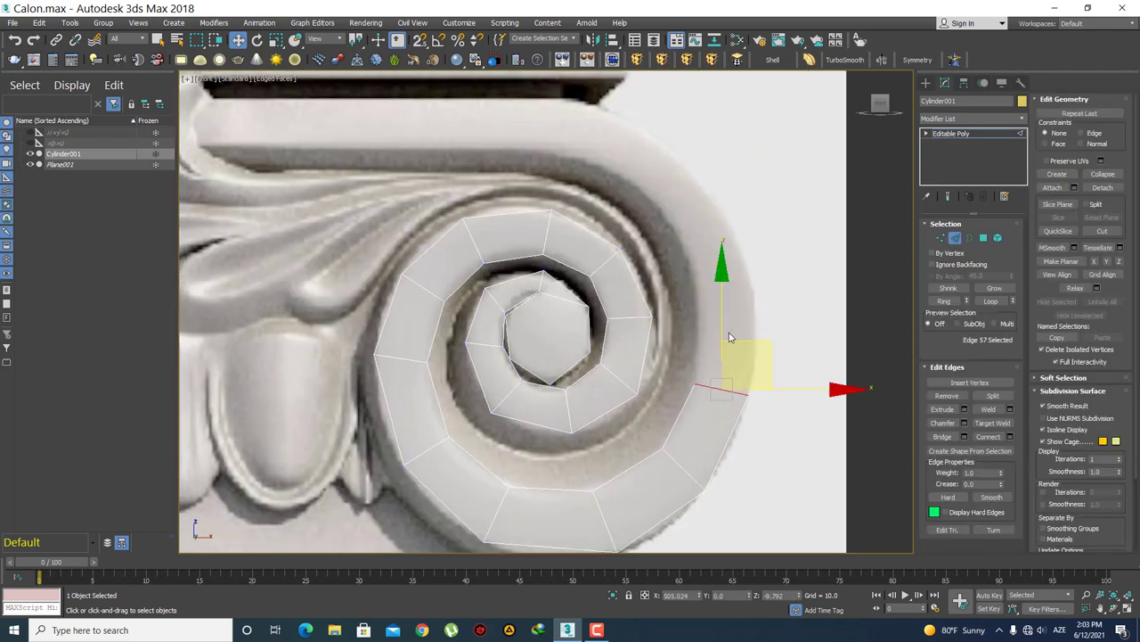
mouse_move(725, 385)
shift+mouse_down()
mouse_move(725, 309)
mouse_move(789, 356)
shift+mouse_up()
key(1)
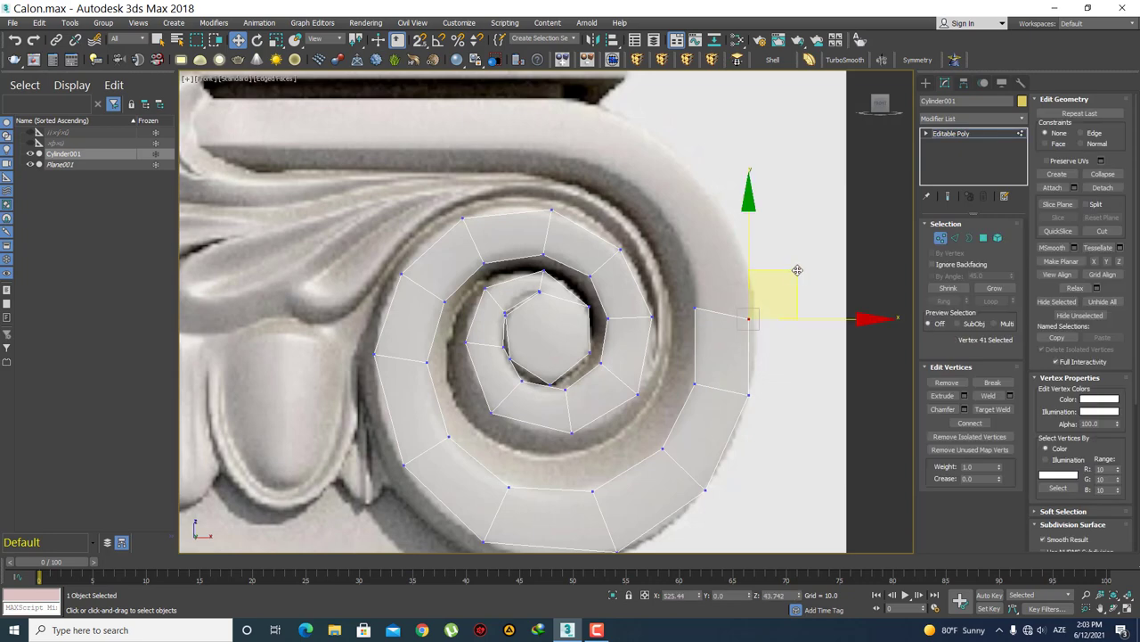
drag(797, 270, 804, 255)
drag(762, 412, 726, 361)
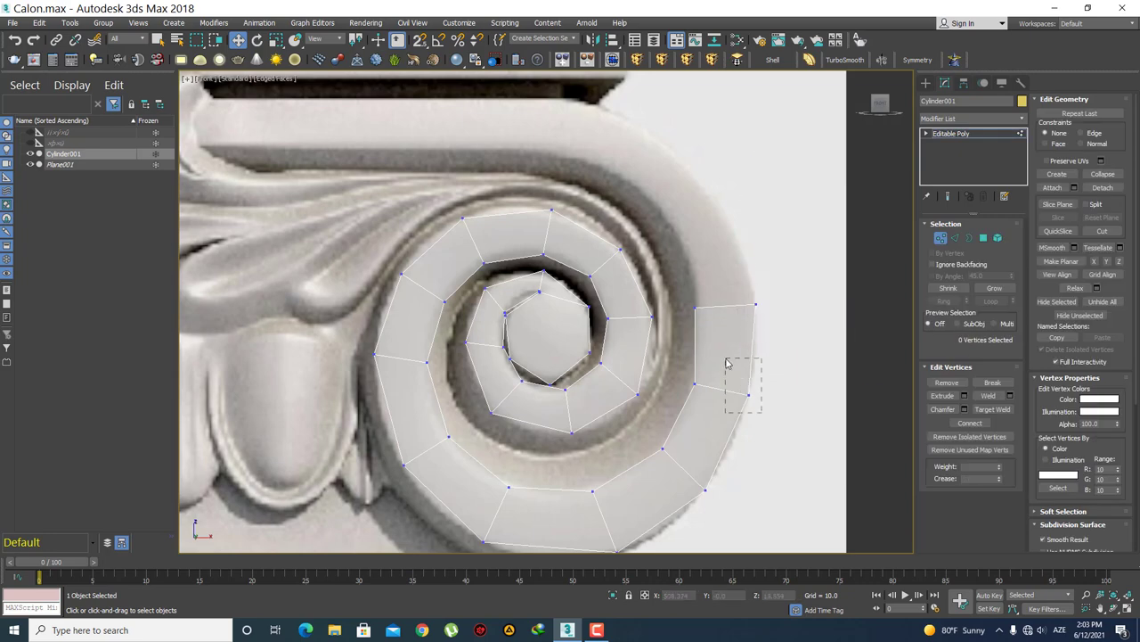
drag(789, 419, 723, 378)
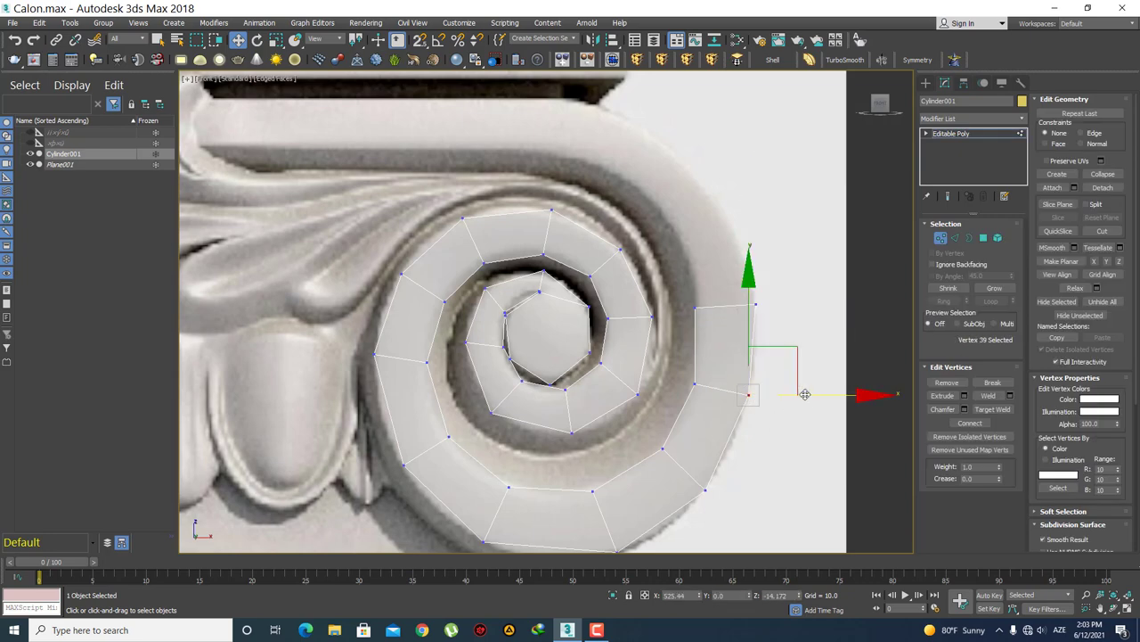
drag(804, 394, 811, 392)
click(794, 428)
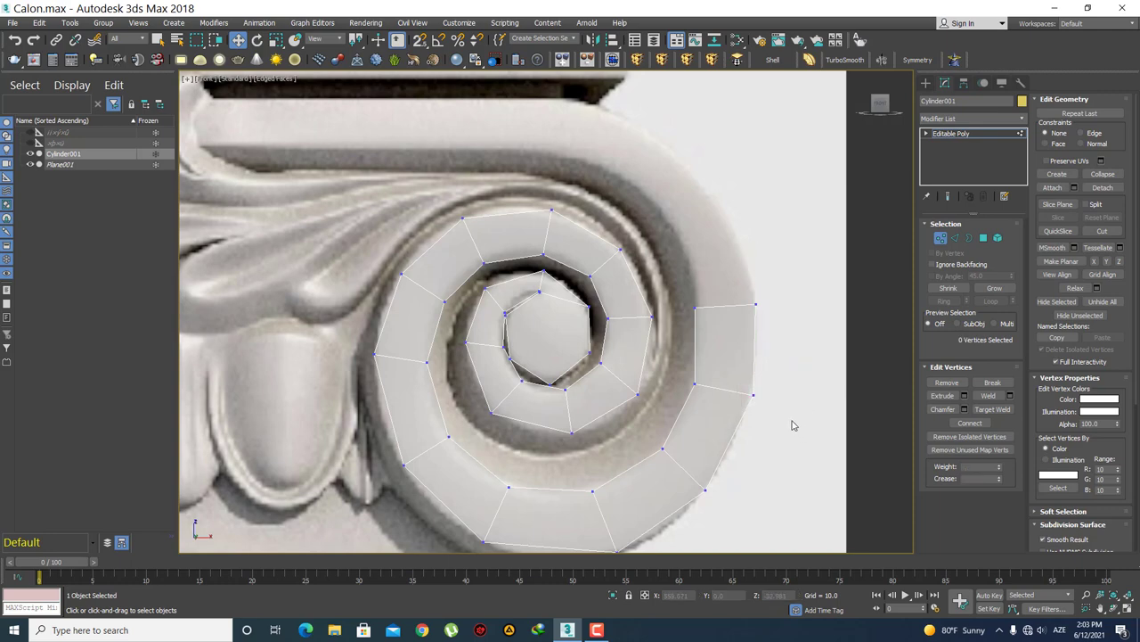
- Nudge the outer corner at the lower joint slightly down to sit on the rim
middle_drag(753, 465, 753, 422)
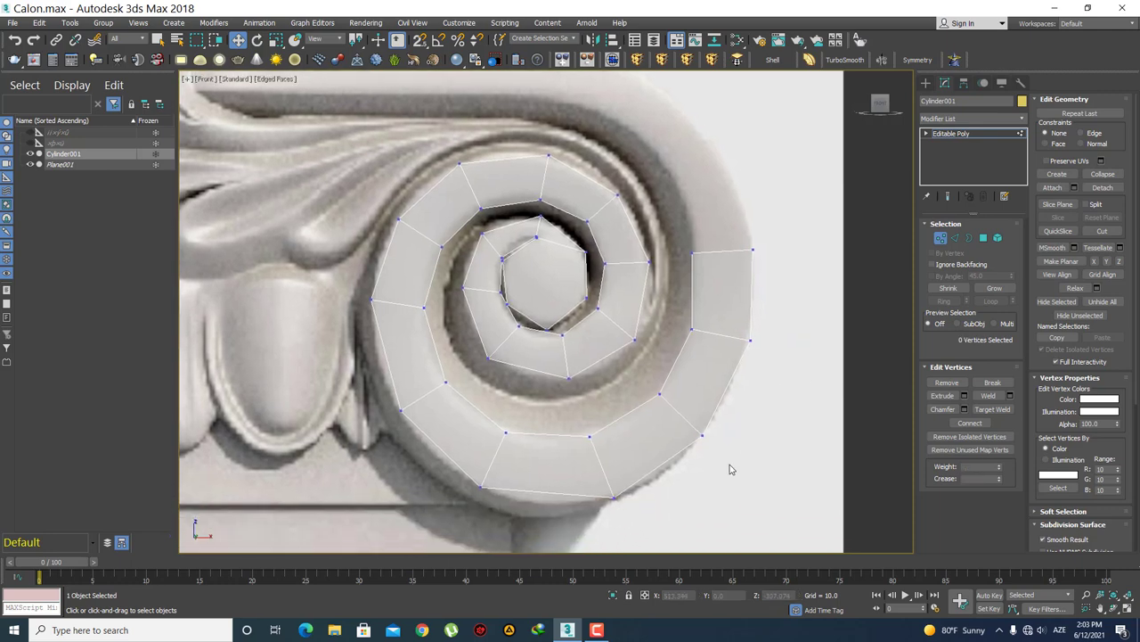
click(700, 434)
drag(746, 398, 748, 395)
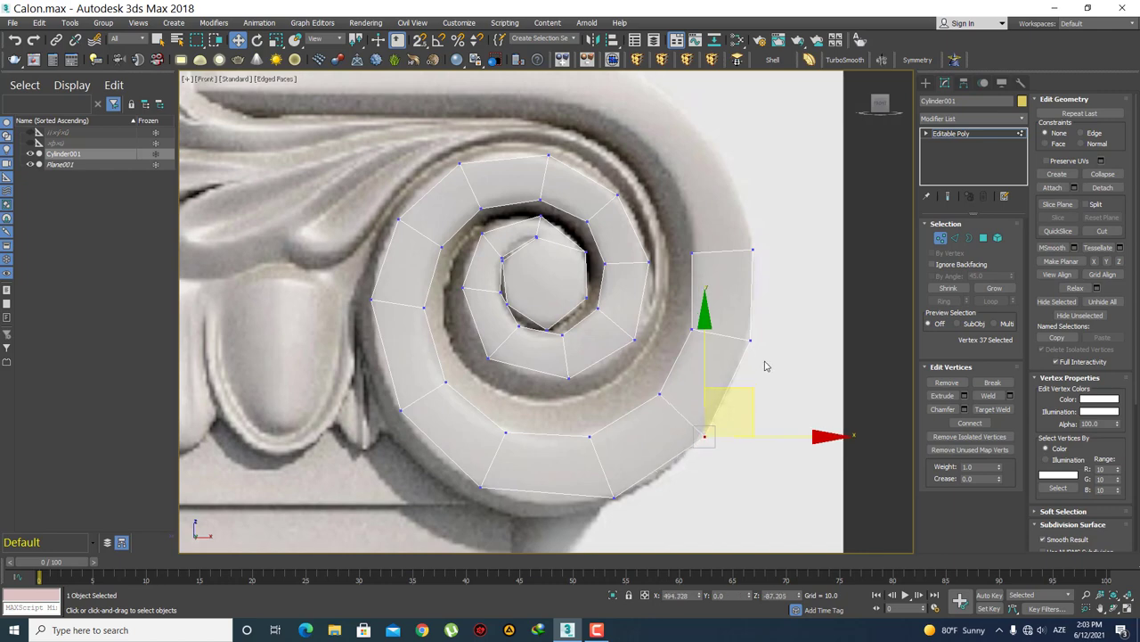
click(742, 366)
mouse_move(725, 300)
middle_down()
mouse_move(717, 368)
mouse_move(741, 366)
mouse_move(687, 405)
middle_up()
- Extrude a second section upward and raise its top inner corner slightly
key(2)
click(741, 366)
shift+drag(744, 351, 722, 273)
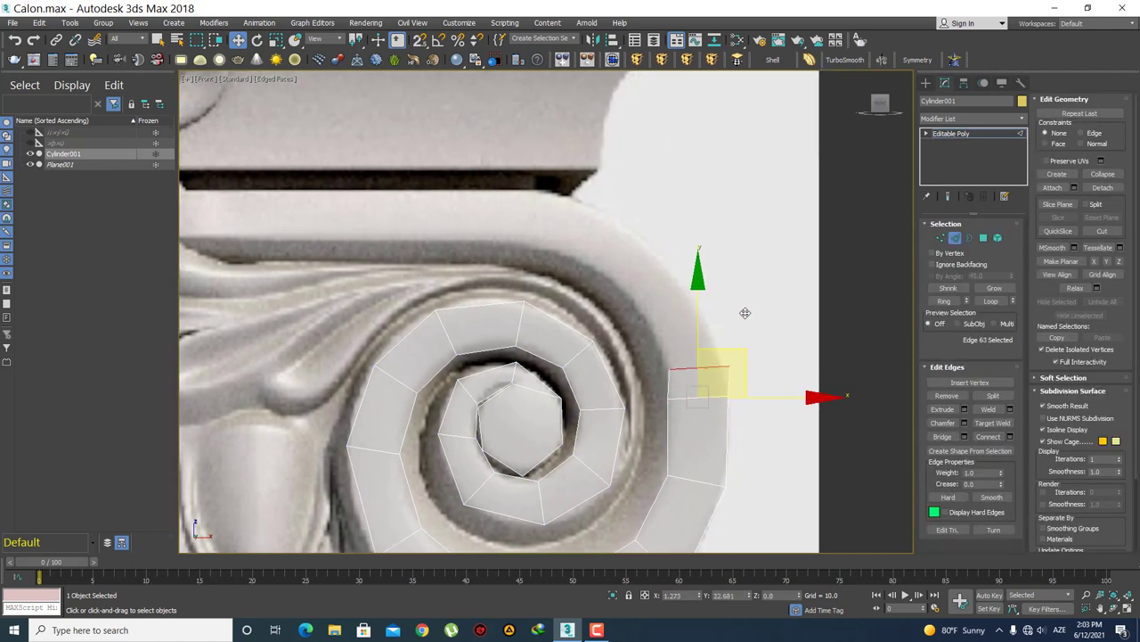
key(1)
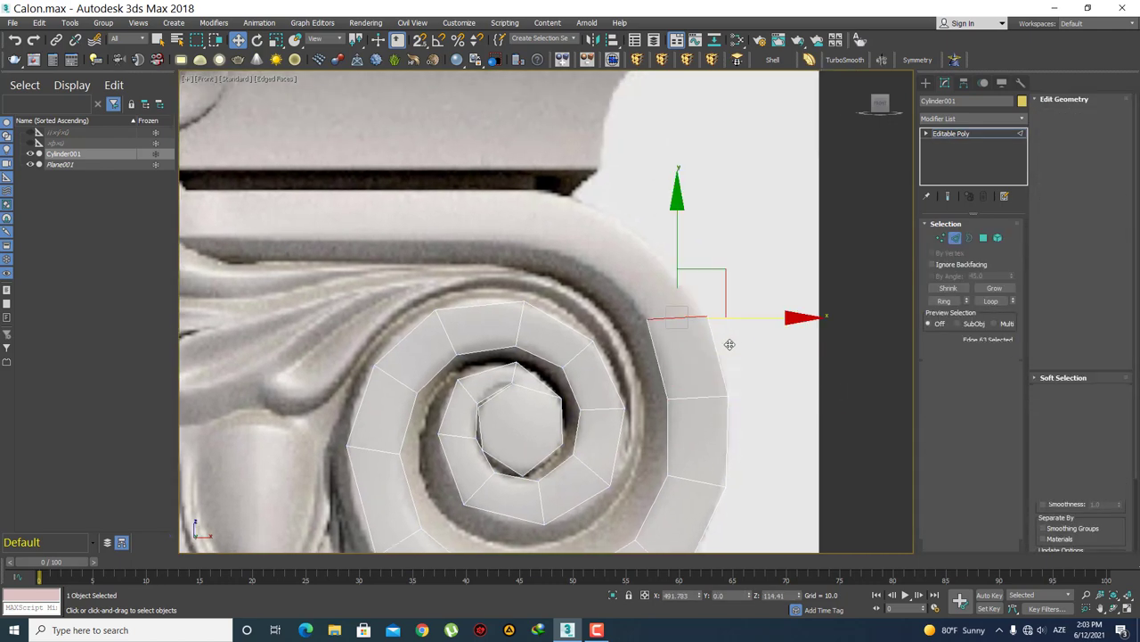
click(700, 309)
drag(747, 262, 743, 254)
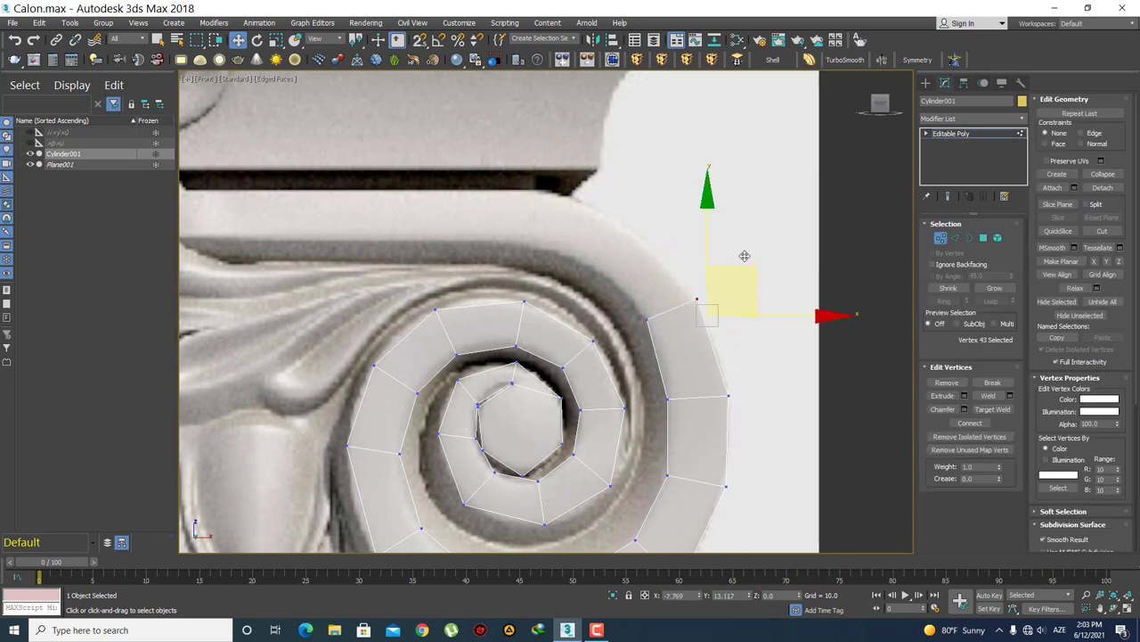
click(748, 258)
- Select both corners of the middle joint to check their fit against the rim
middle_drag(758, 415, 749, 380)
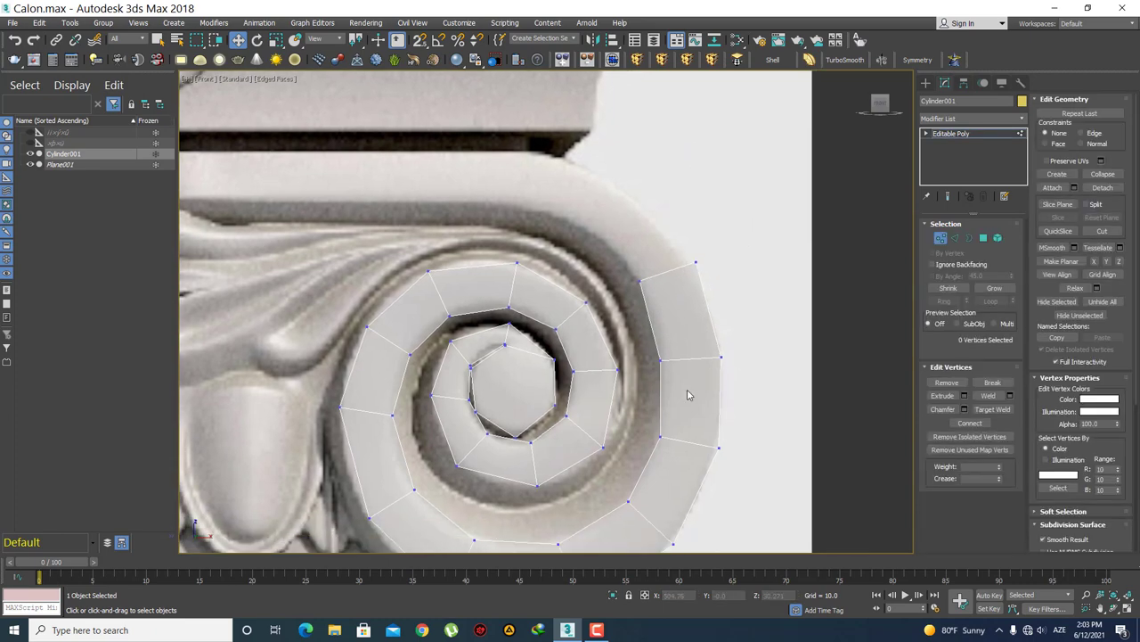
click(661, 356)
click(753, 389)
drag(754, 386, 667, 340)
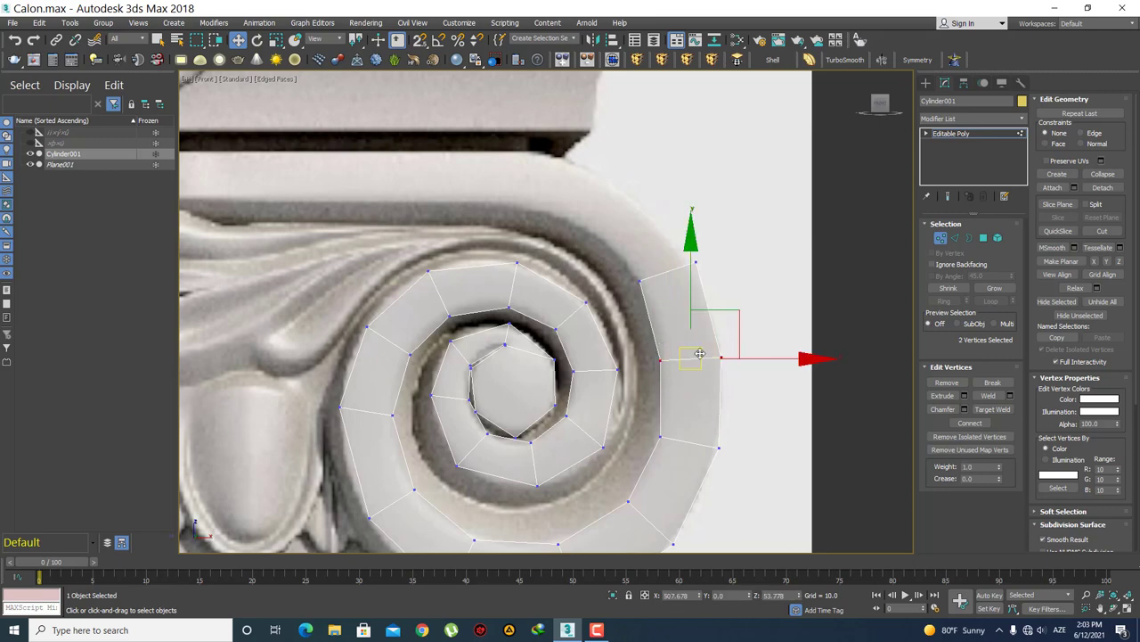
scroll(709, 361, up, 2)
scroll(706, 352, up, 2)
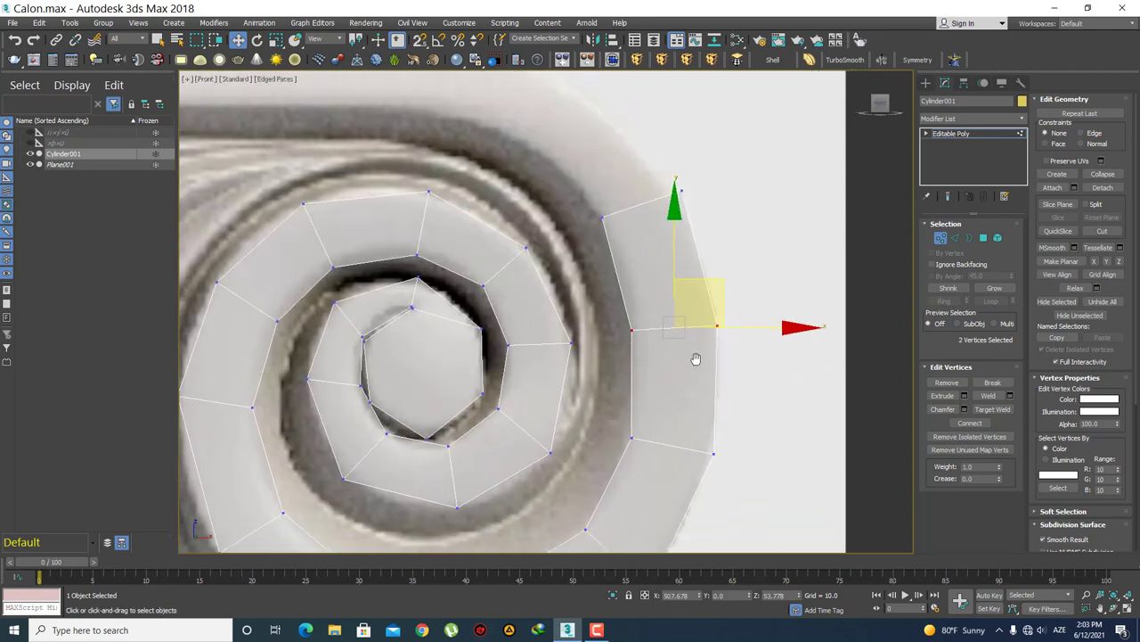
scroll(695, 356, up, 1)
click(743, 377)
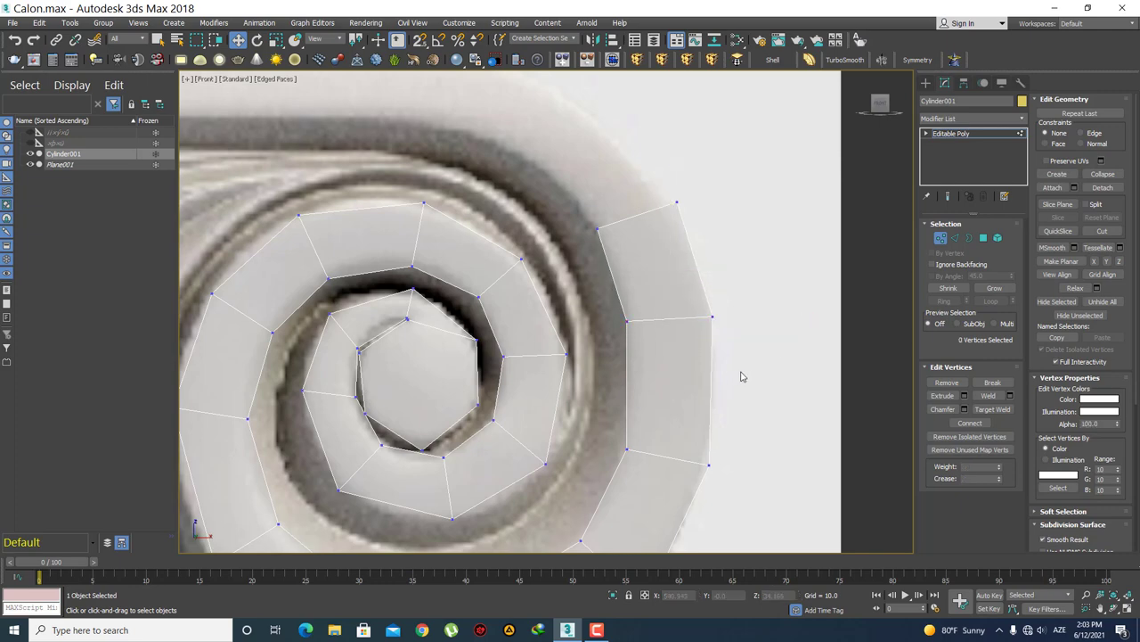
scroll(715, 311, down, 4)
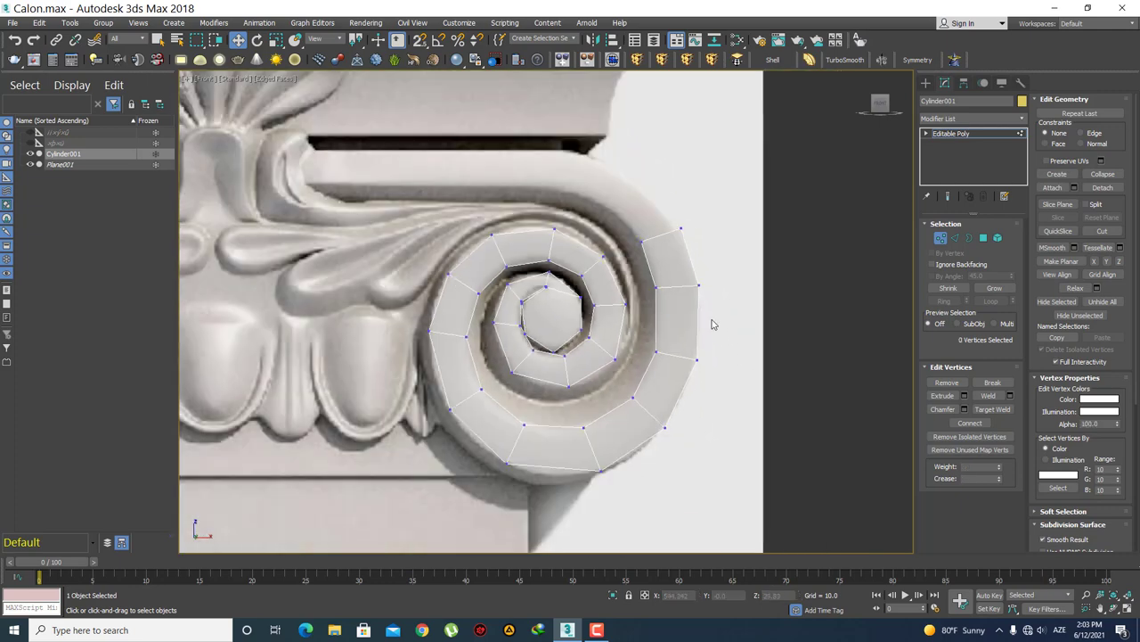
- Move the two vertices at the strip's outer end up-left onto the volute rim
middle_drag(635, 239, 646, 289)
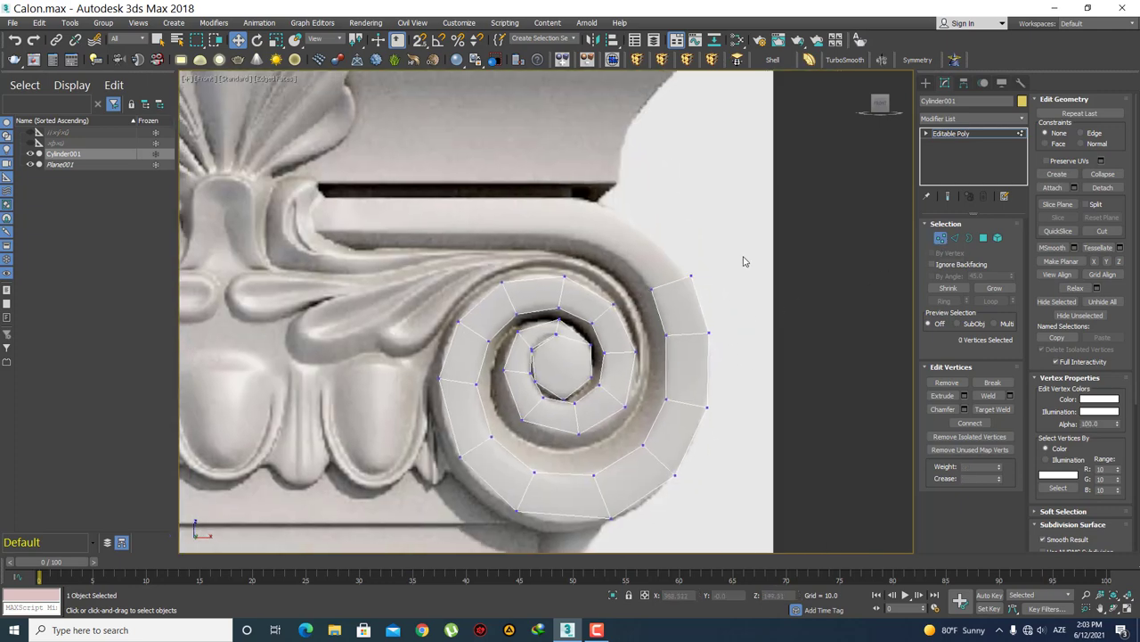
middle_drag(727, 299, 692, 300)
scroll(693, 301, up, 2)
click(644, 339)
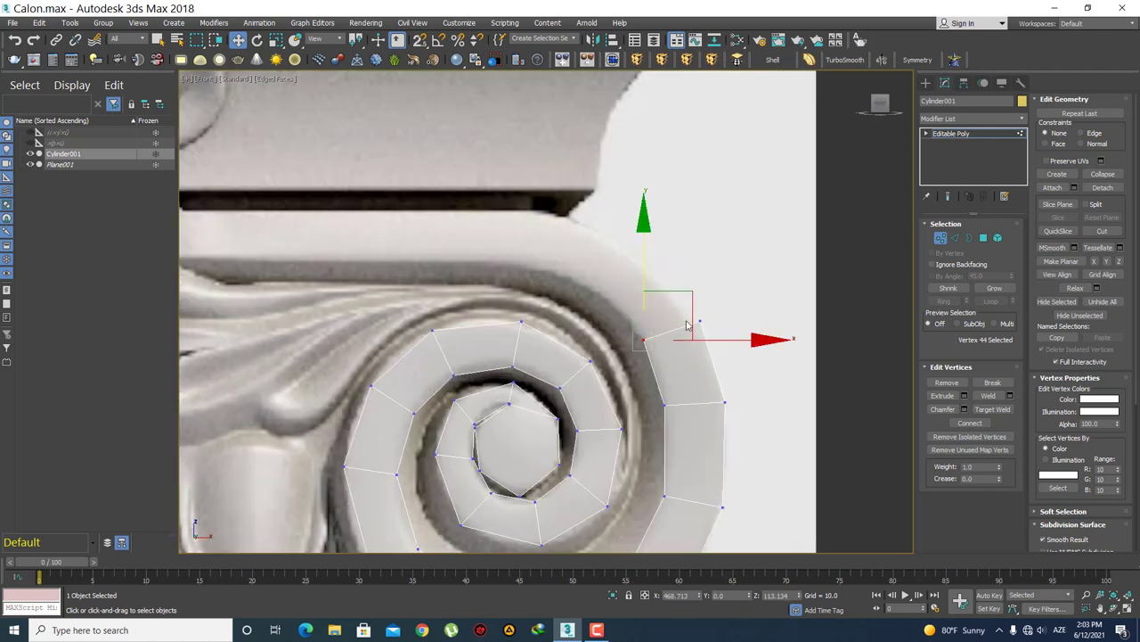
drag(609, 366, 611, 366)
mouse_move(723, 285)
mouse_down()
mouse_move(712, 271)
mouse_move(720, 258)
mouse_up()
click(726, 283)
click(688, 307)
click(764, 292)
scroll(761, 303, down, 1)
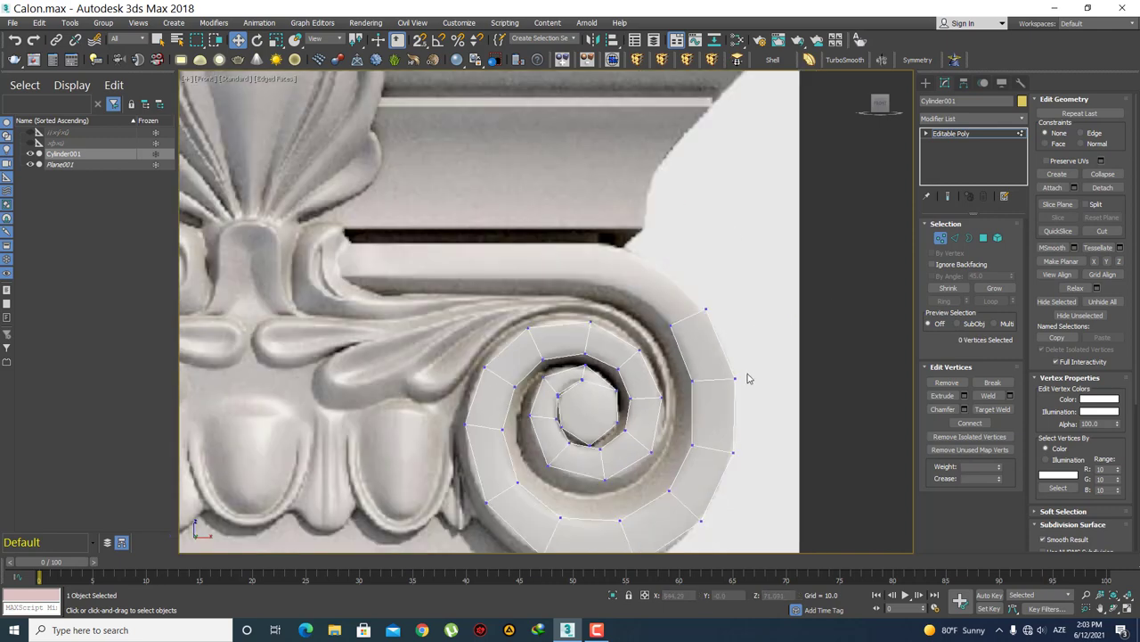
scroll(749, 370, down, 1)
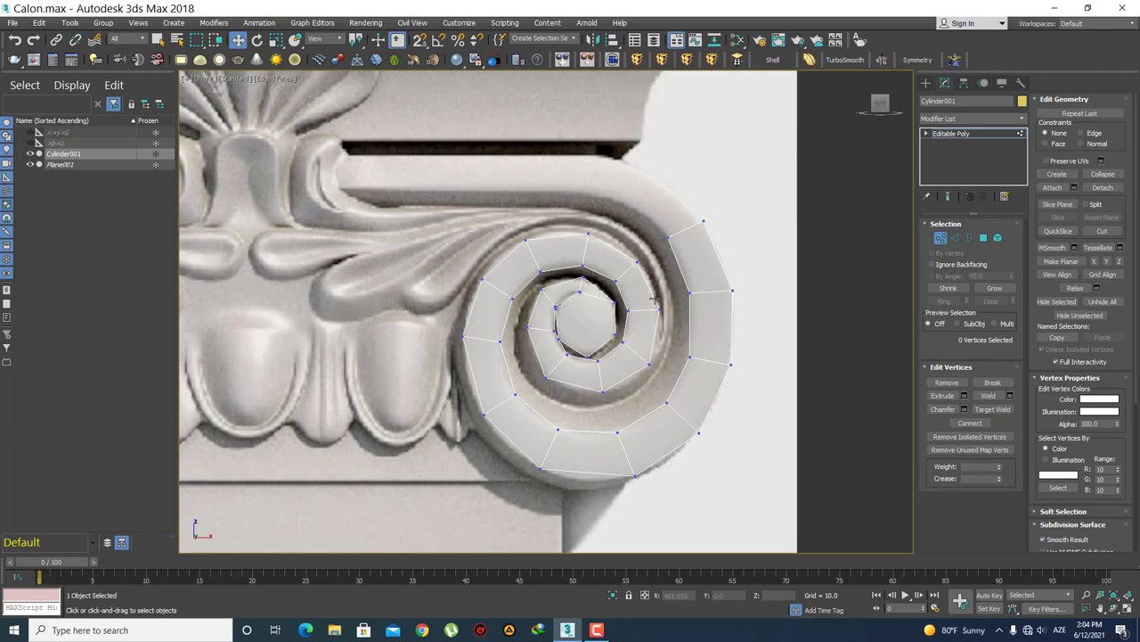
- Select and check two vertices on the spiral's left side
middle_drag(670, 246, 672, 249)
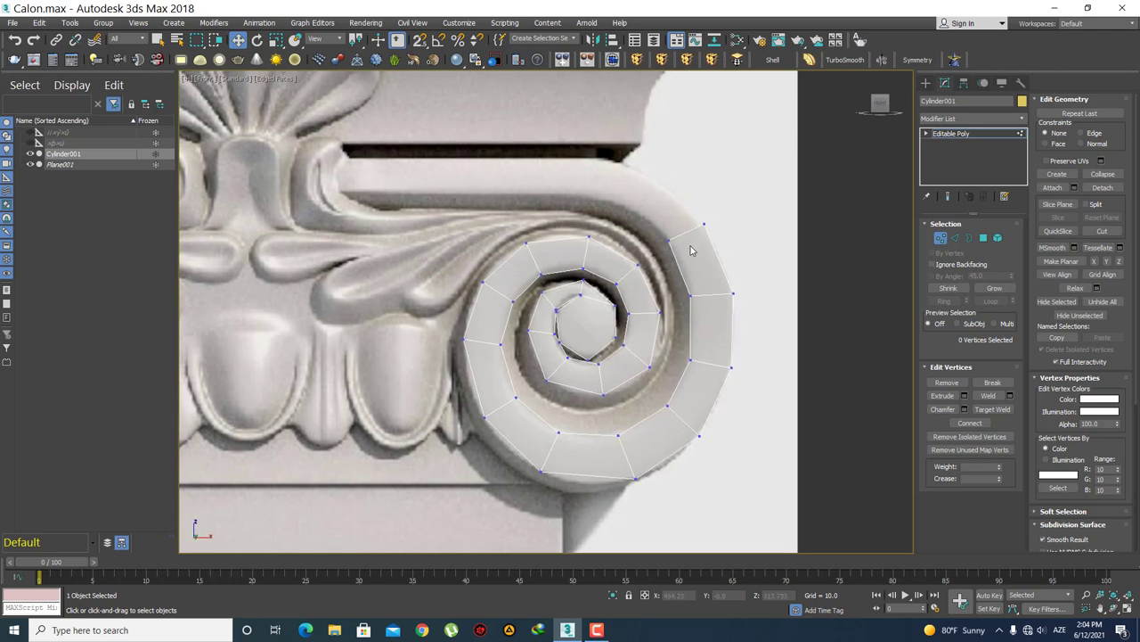
scroll(495, 335, up, 2)
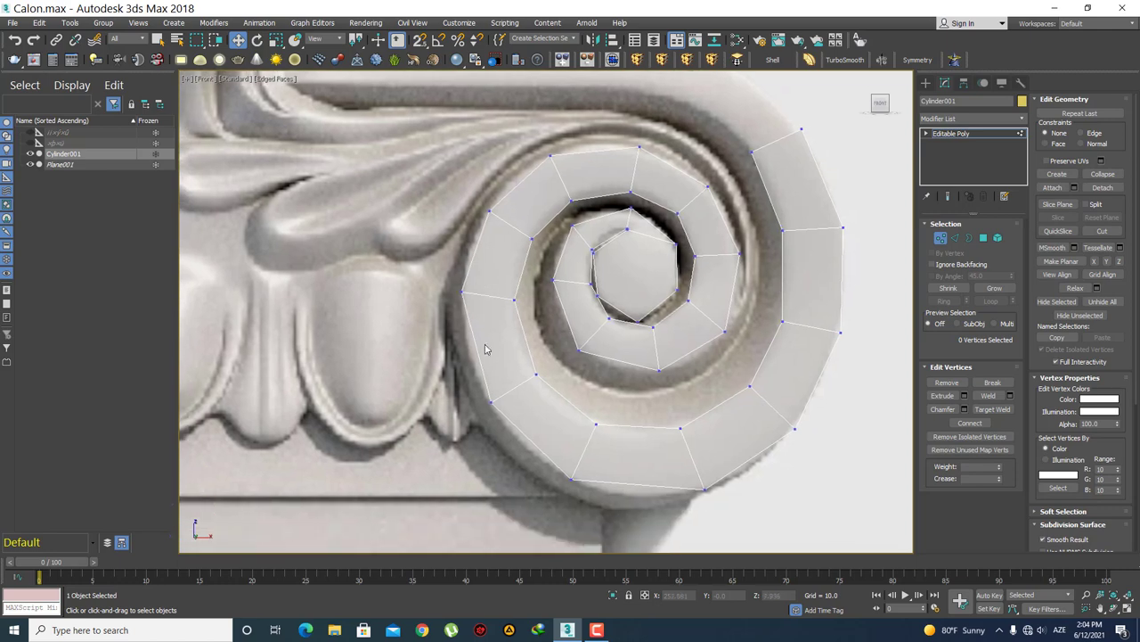
mouse_move(448, 284)
mouse_down()
mouse_move(473, 315)
mouse_move(496, 255)
mouse_up()
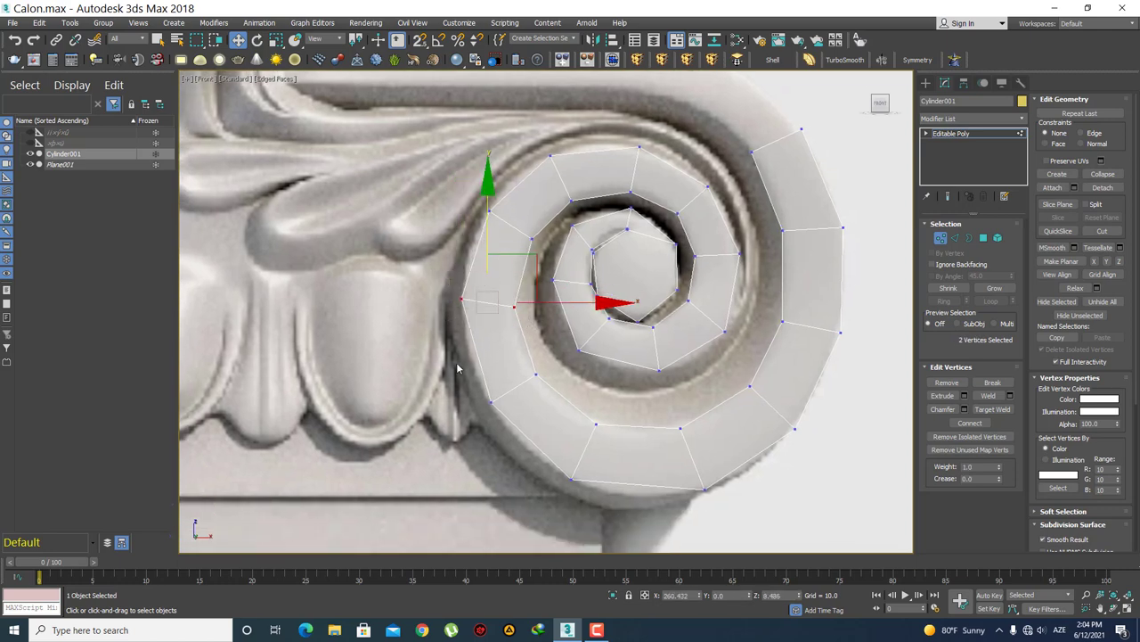
click(535, 404)
middle_drag(549, 390, 531, 339)
scroll(575, 373, down, 1)
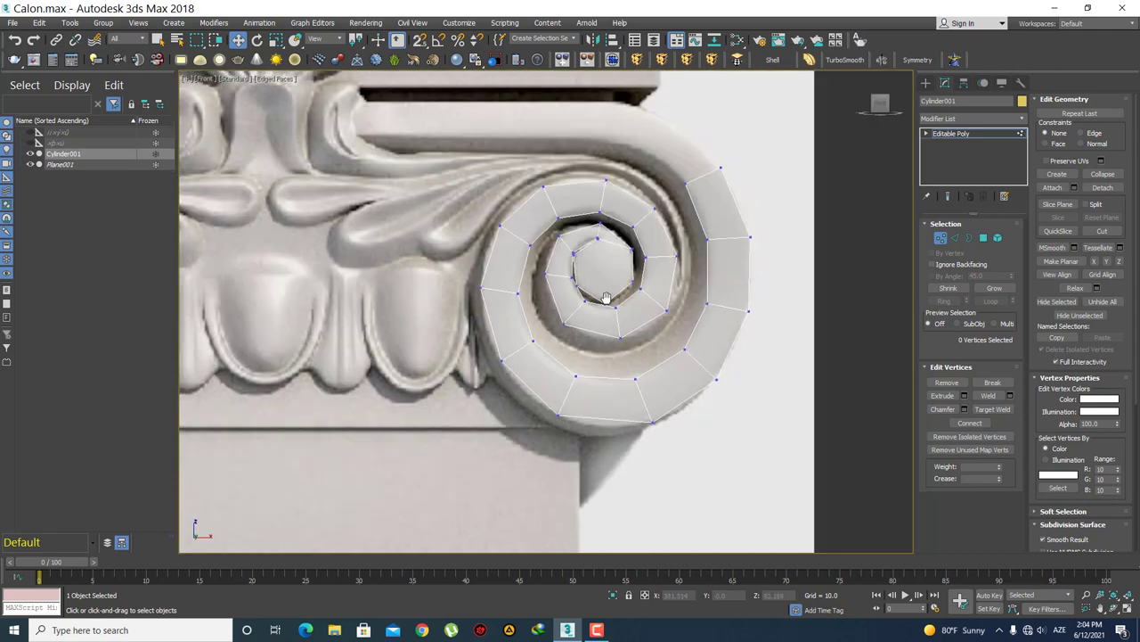
scroll(599, 350, down, 1)
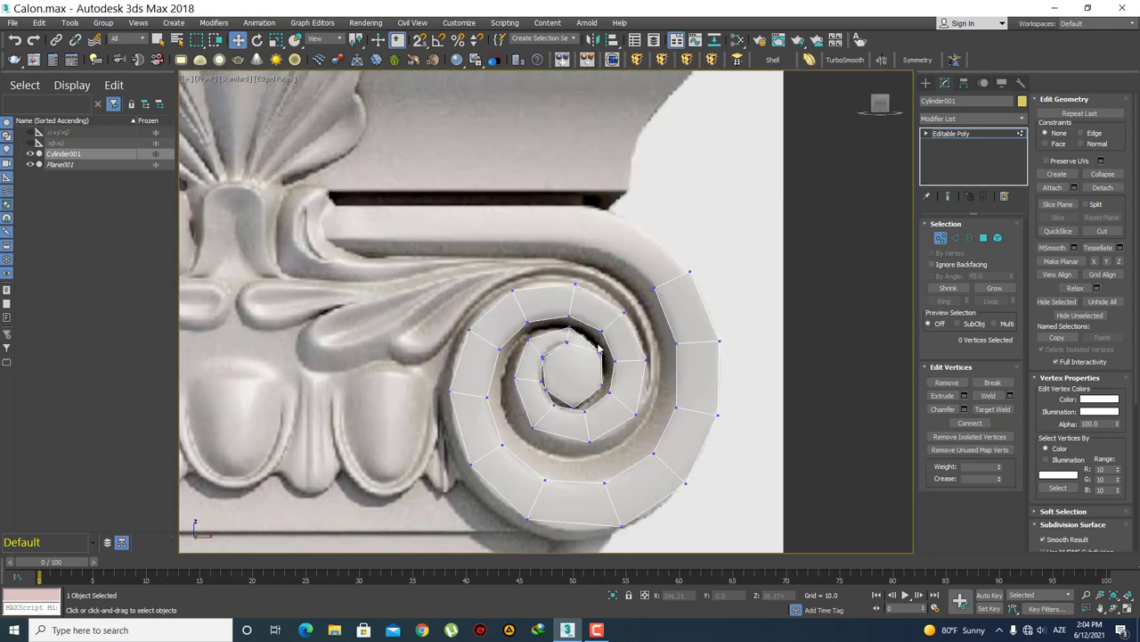
mouse_move(677, 316)
middle_down()
mouse_move(701, 367)
mouse_move(734, 332)
middle_up()
- Extrude two new segments from the strip's end edge up-left along the volute curve
key(2)
click(694, 328)
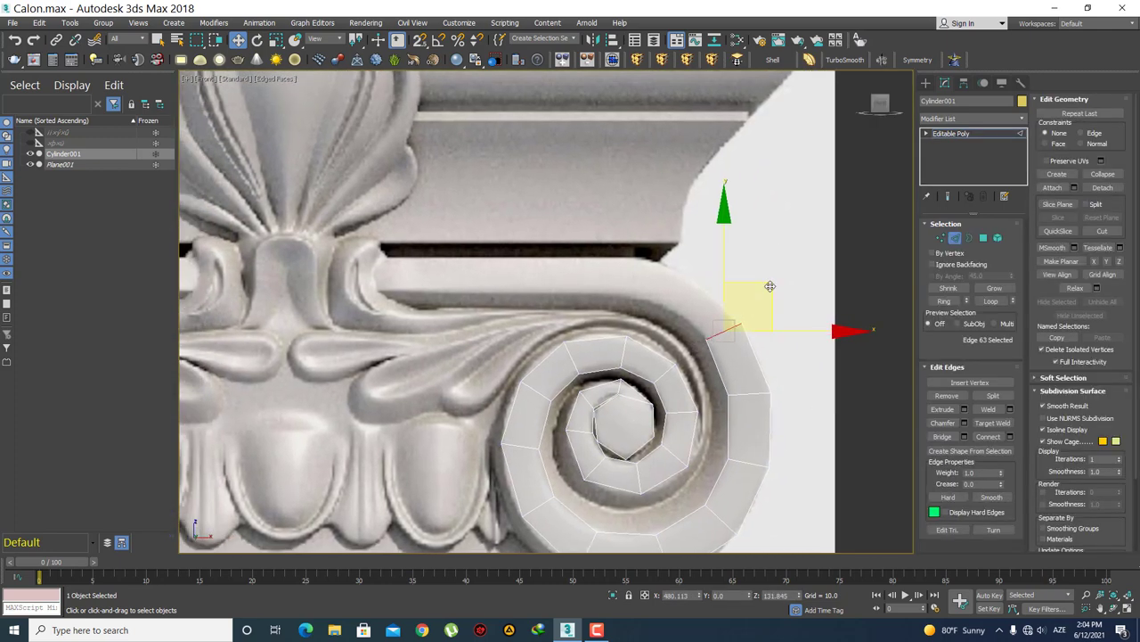
shift+drag(769, 286, 734, 266)
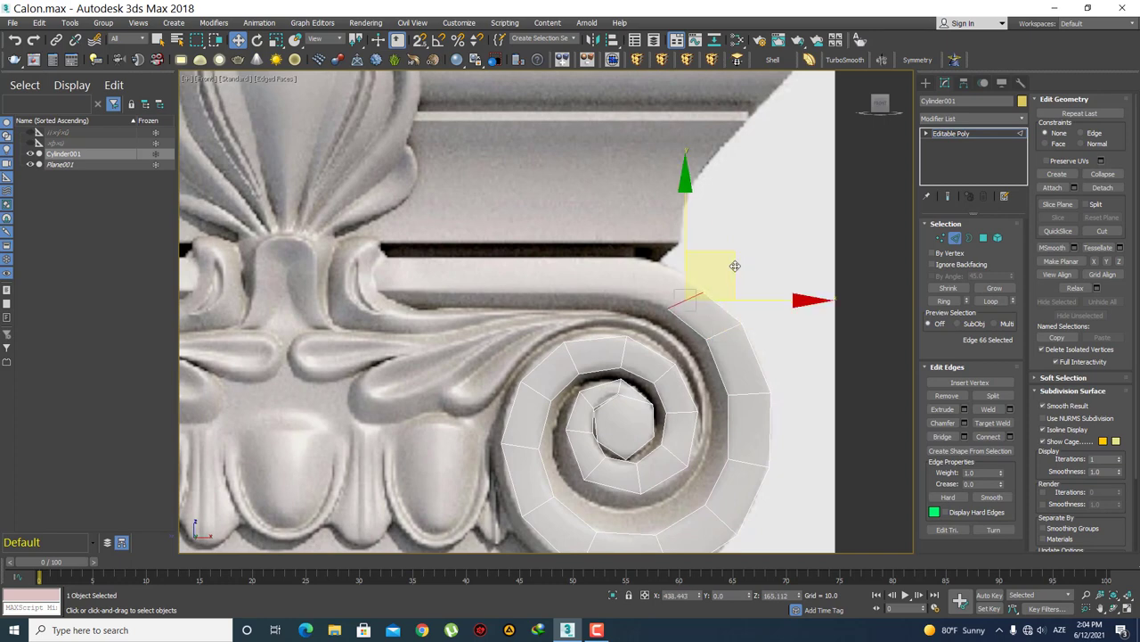
shift+drag(737, 255, 697, 242)
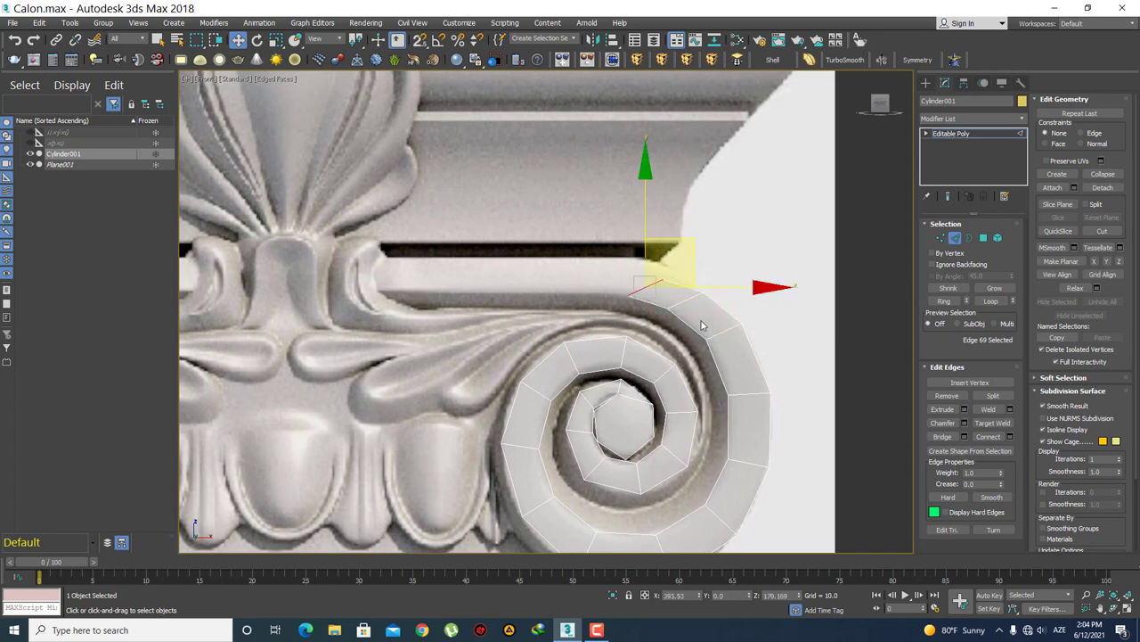
middle_drag(704, 329, 672, 391)
- Move the new segment's top vertex up-left and its neighbouring vertex right onto the curve
key(1)
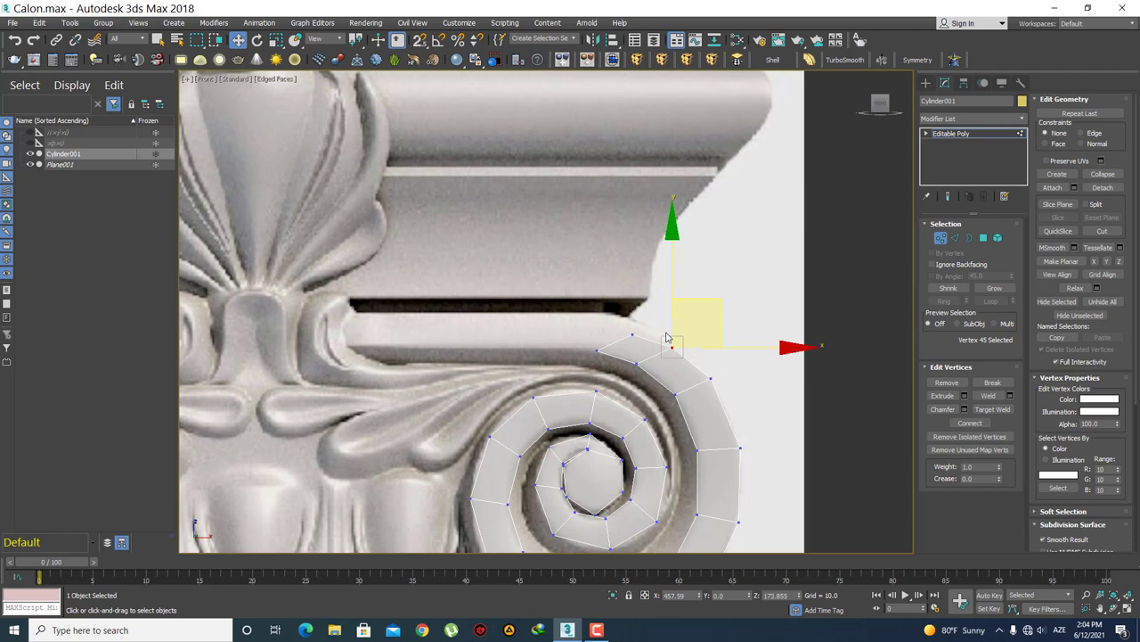
scroll(668, 333, up, 2)
scroll(668, 268, up, 2)
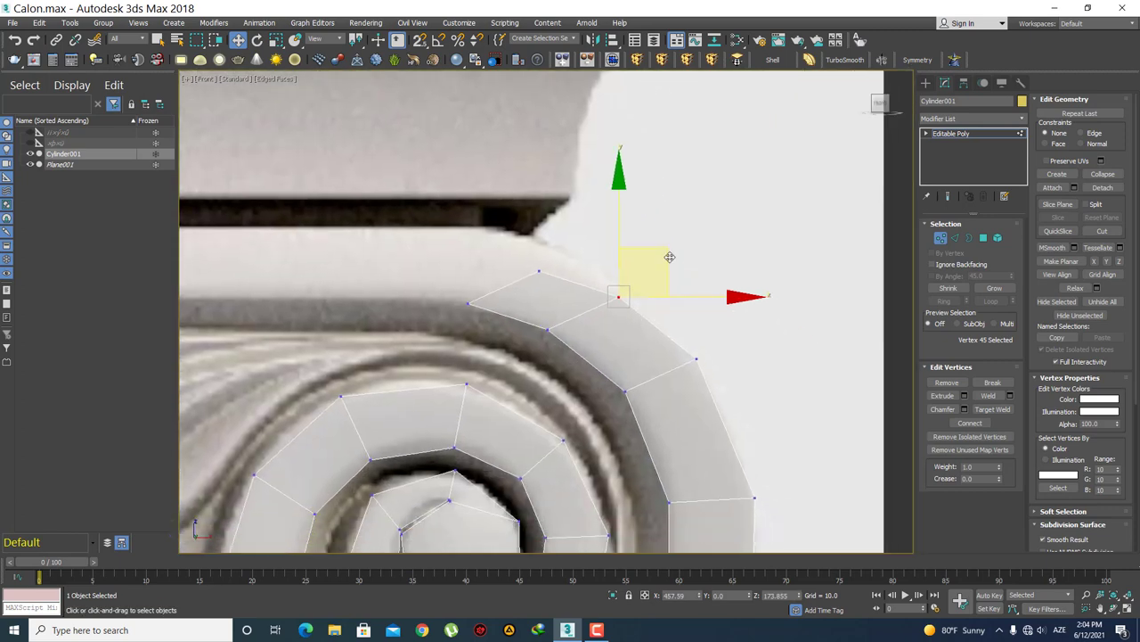
click(540, 272)
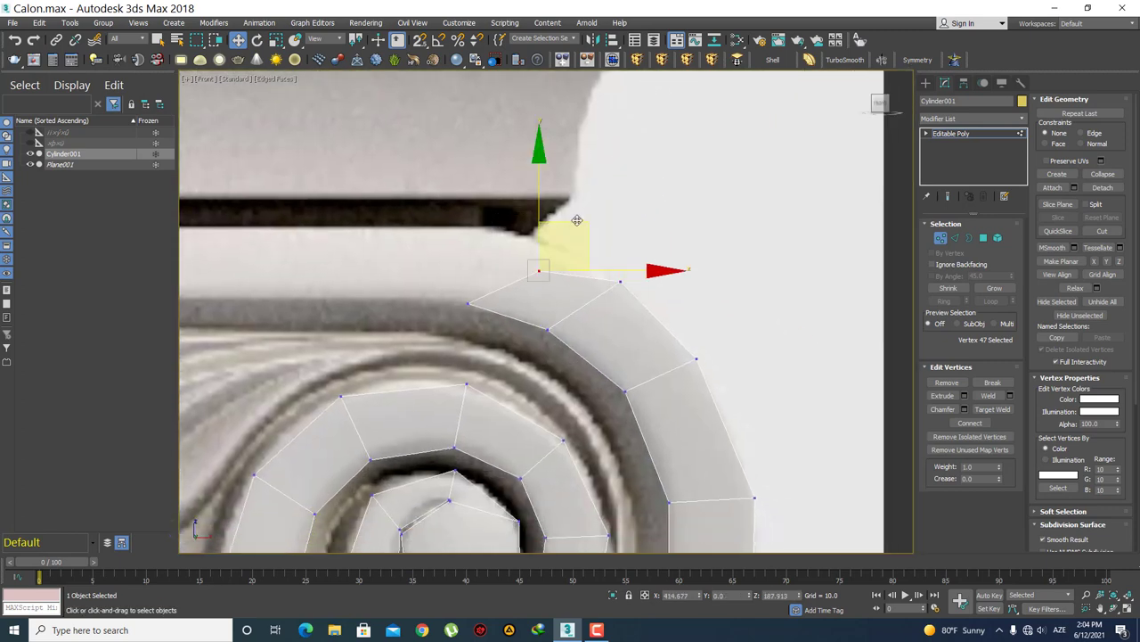
drag(577, 221, 536, 177)
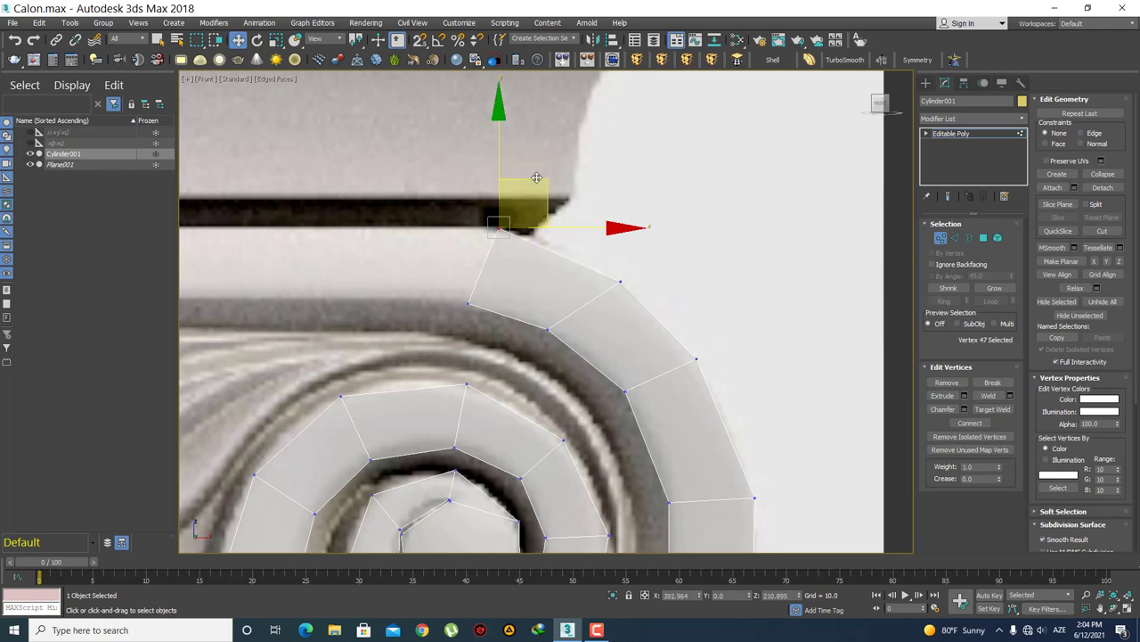
middle_drag(564, 349, 542, 329)
click(521, 307)
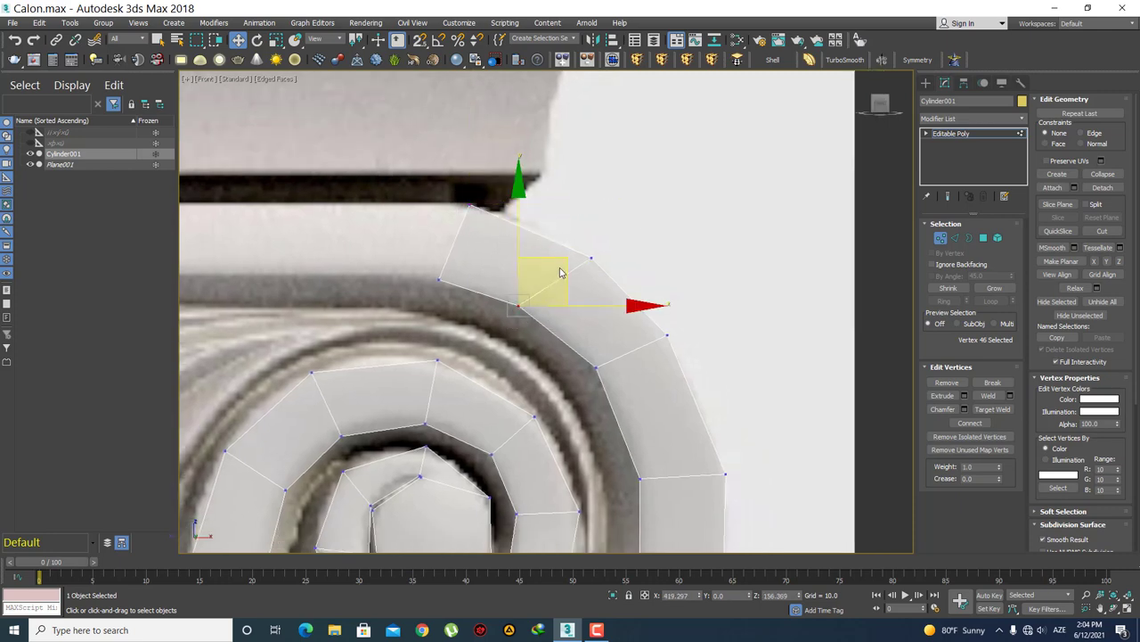
drag(566, 263, 598, 262)
click(680, 382)
- Shift the two outer-end vertices to fit the curve and check the remaining outer-curve vertices
middle_drag(721, 411, 670, 303)
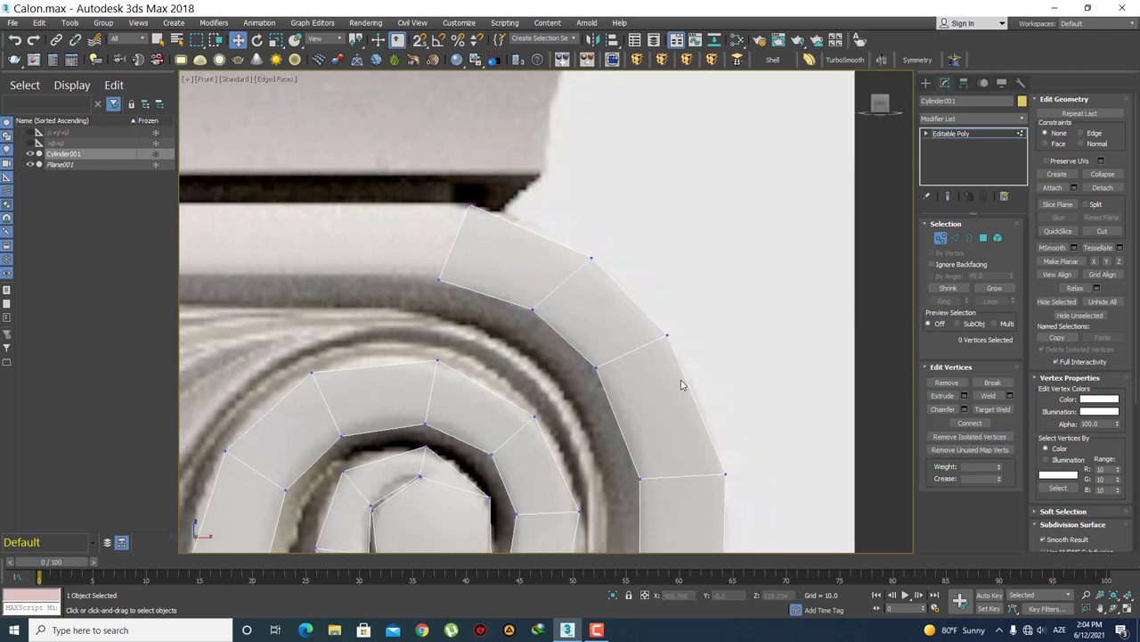
drag(670, 302, 536, 219)
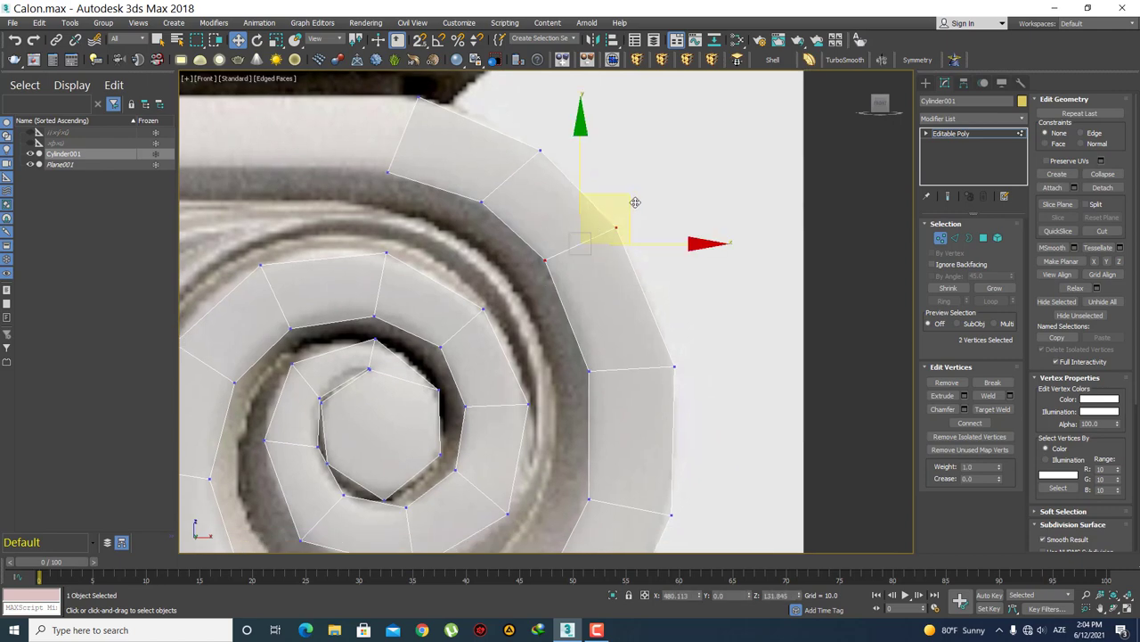
drag(634, 202, 657, 186)
click(657, 187)
scroll(680, 349, down, 2)
middle_drag(680, 348, 683, 287)
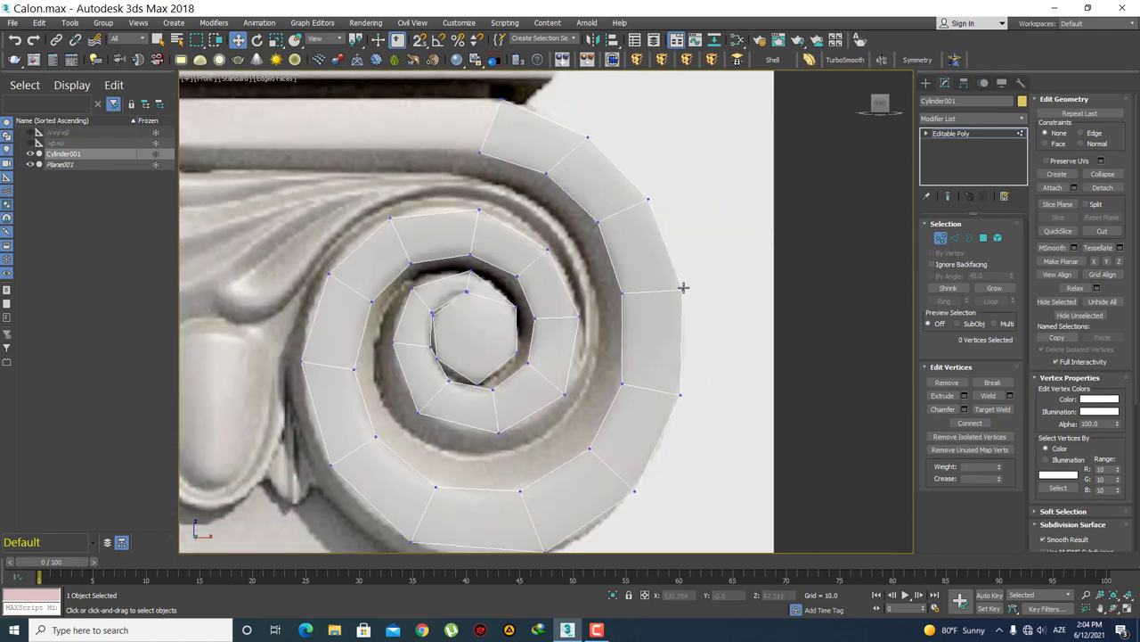
scroll(684, 287, up, 2)
drag(713, 330, 580, 272)
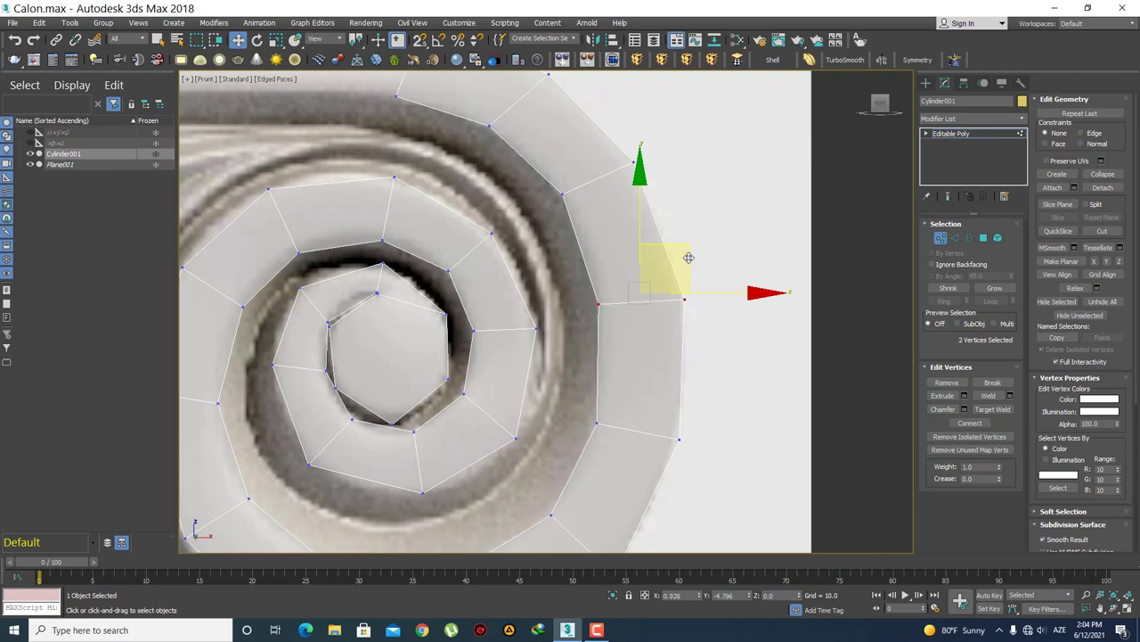
middle_drag(686, 253, 710, 362)
click(710, 362)
drag(588, 339, 553, 296)
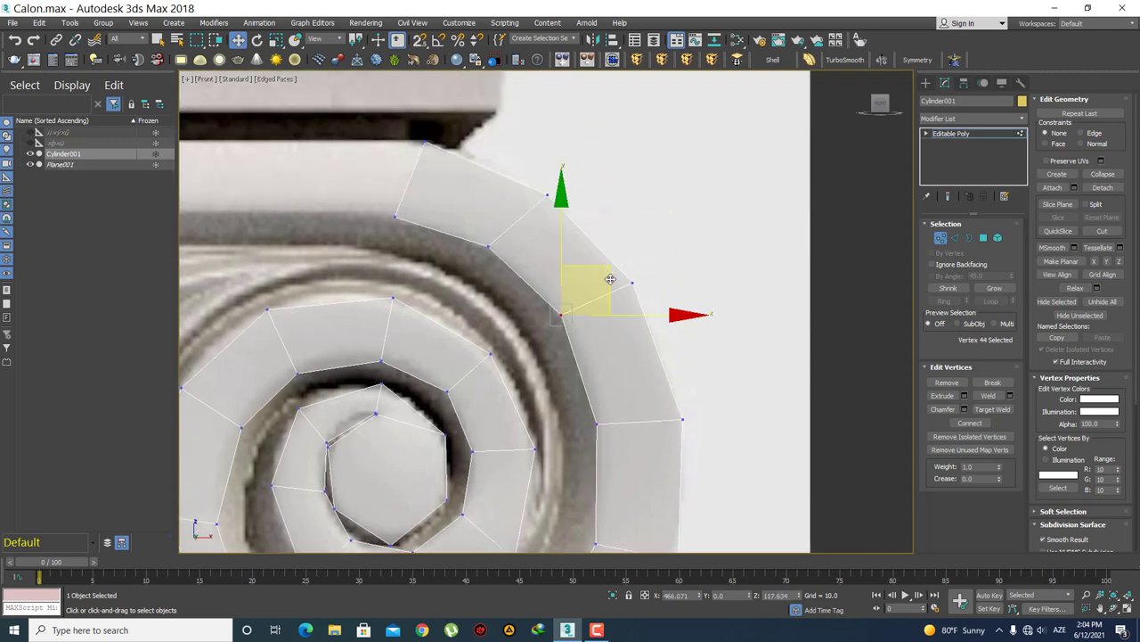
click(615, 278)
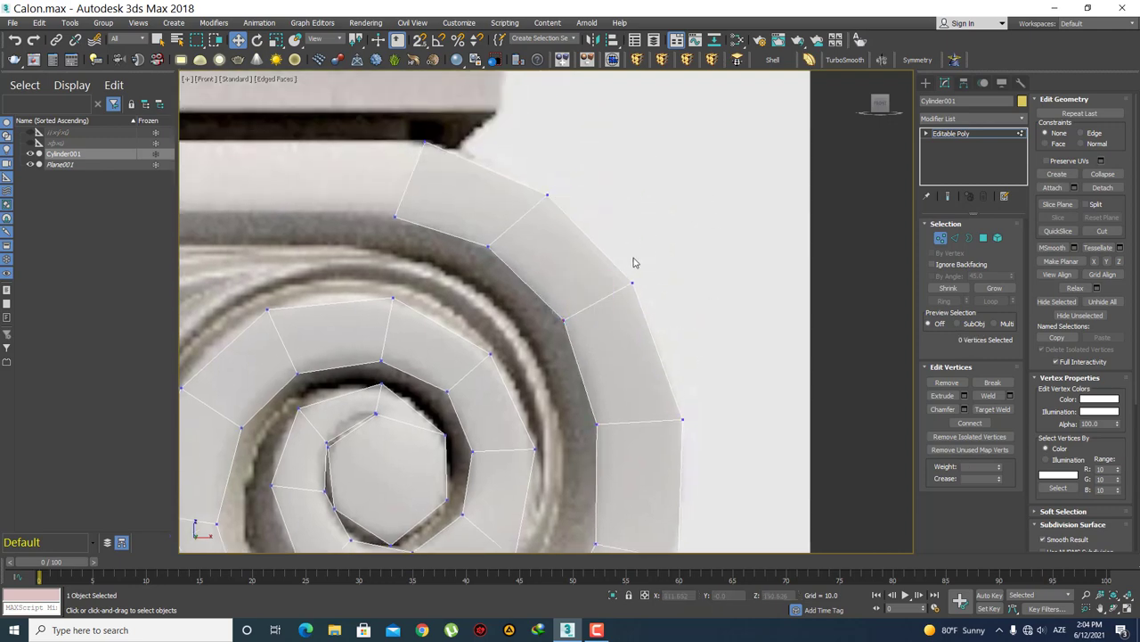
middle_drag(604, 292, 660, 311)
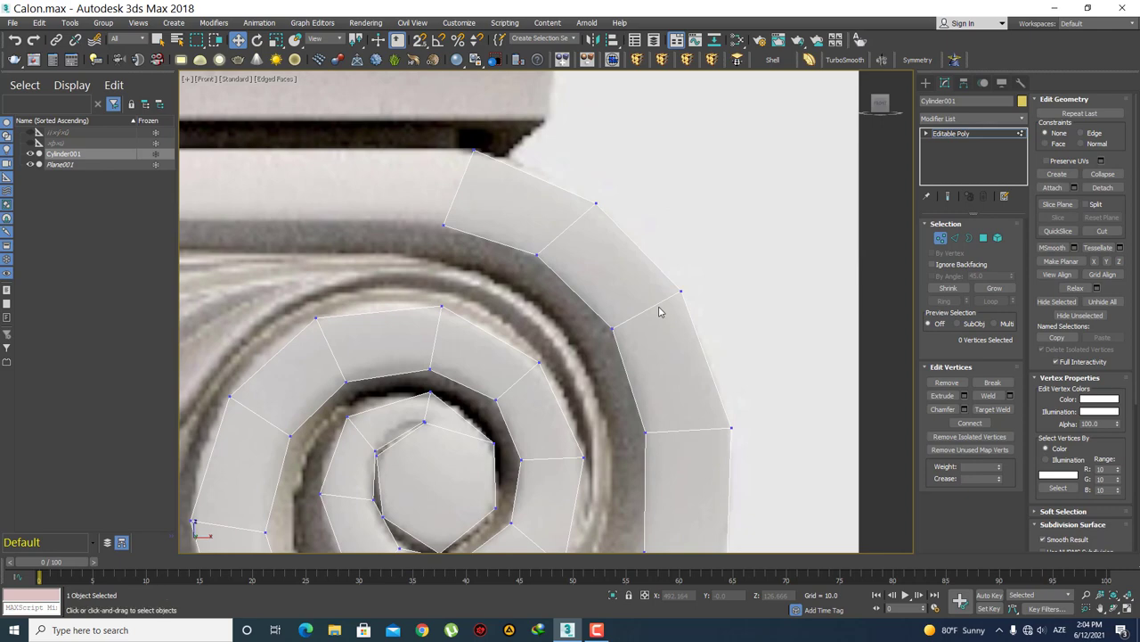
middle_drag(587, 390, 601, 386)
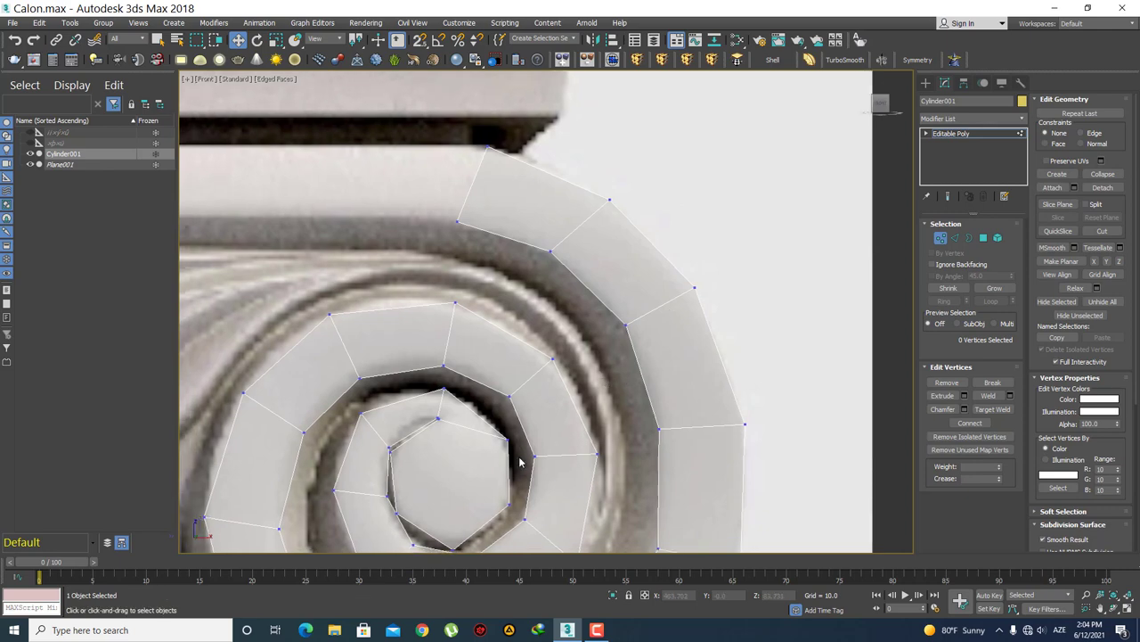
- Browse File Explorer to Documents\3dsMax\autoback to view the backup files
click(334, 632)
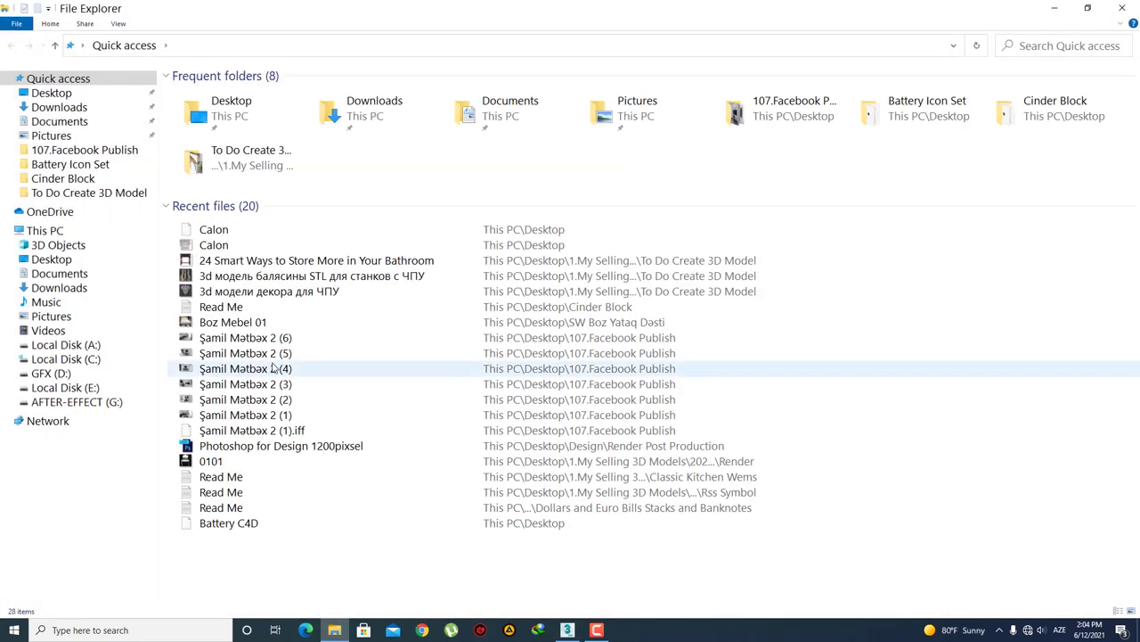
click(54, 125)
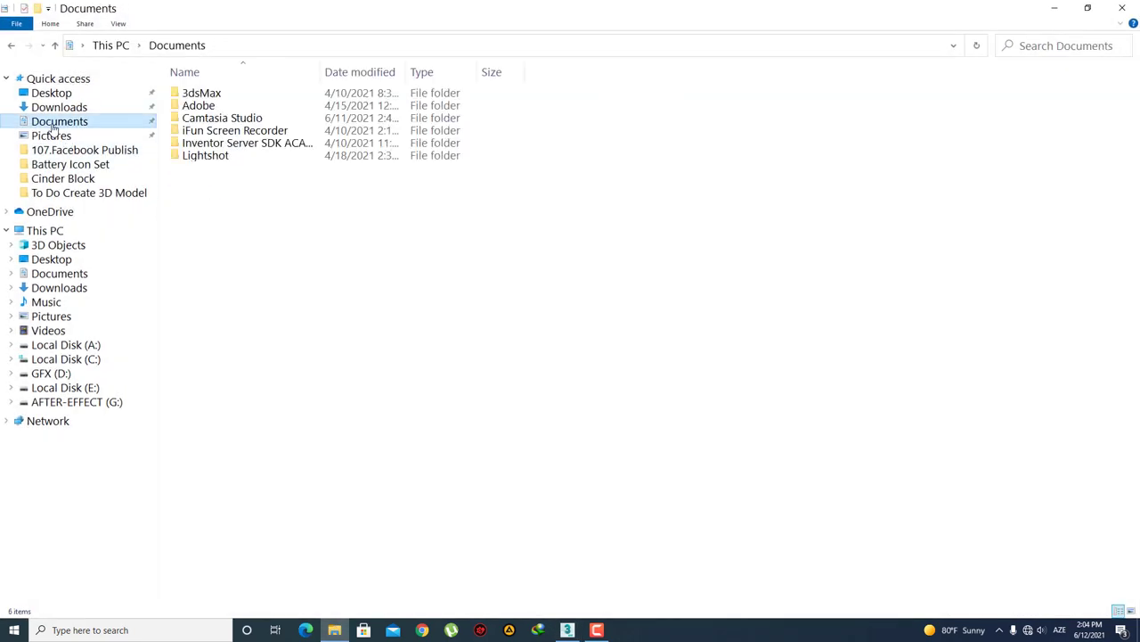
double_click(229, 94)
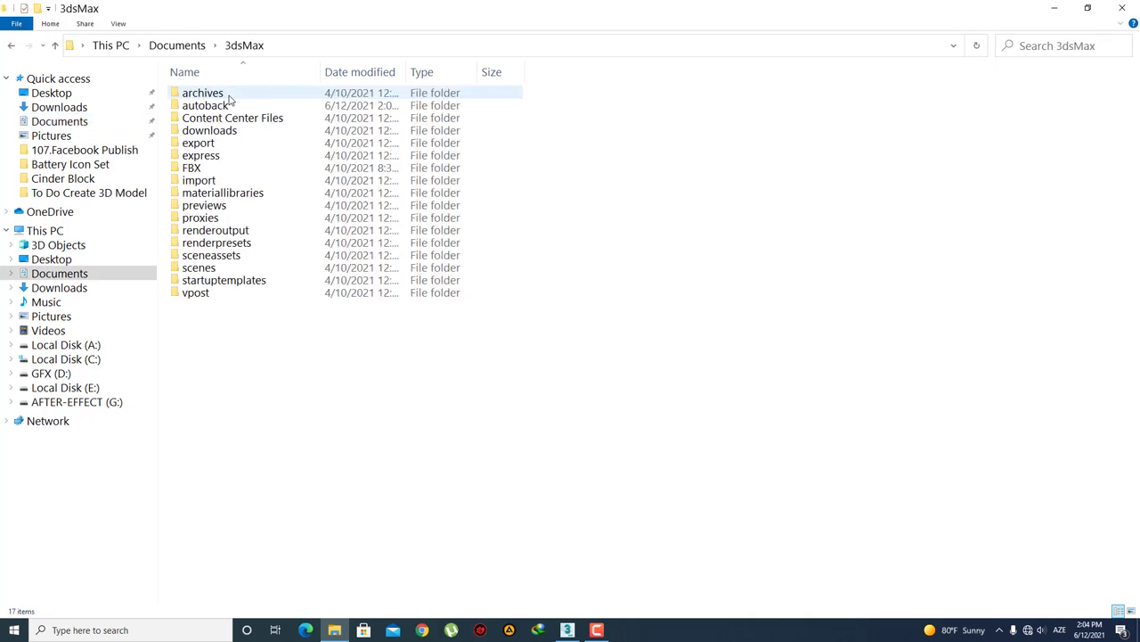
double_click(241, 106)
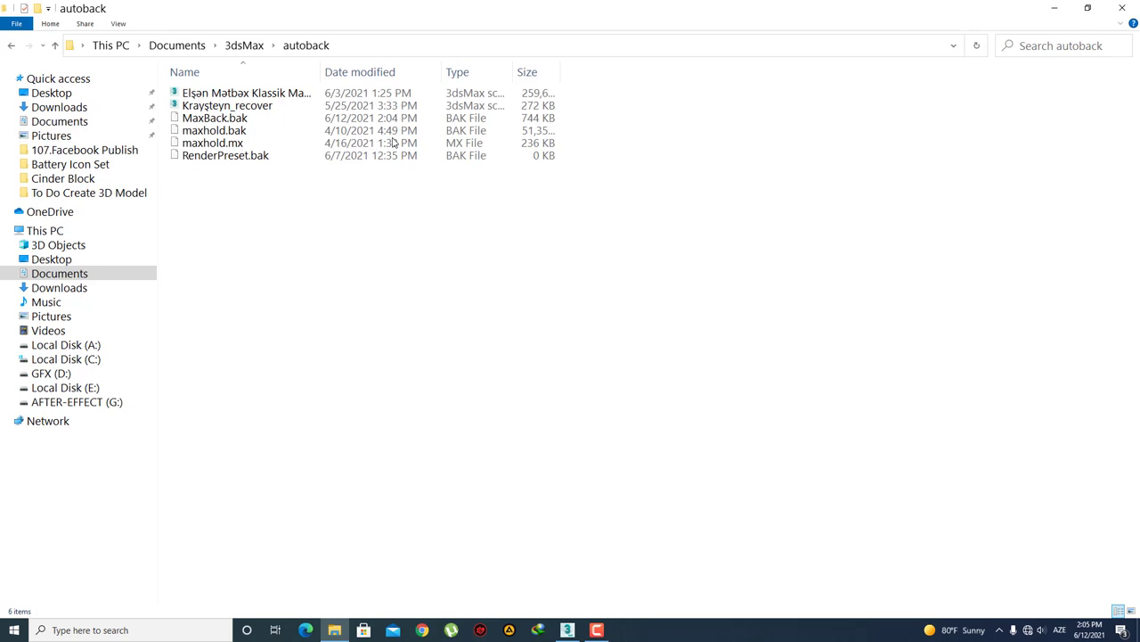
- Return to the Calon.max scene and frame the volute's upper outer edge
click(1071, 7)
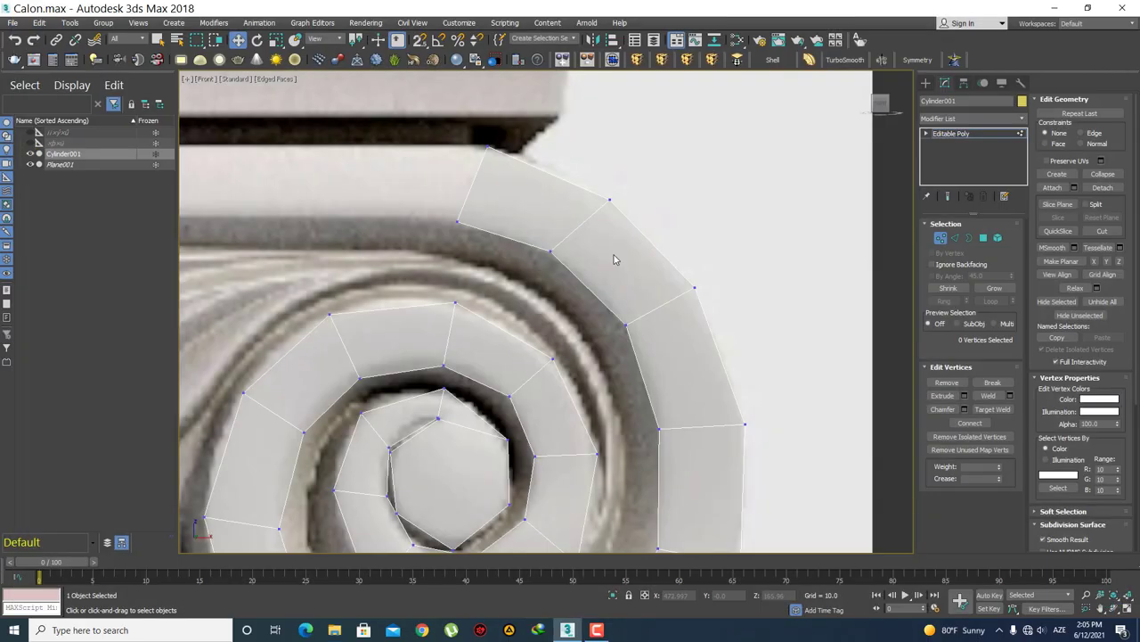
middle_drag(532, 311, 581, 359)
click(607, 303)
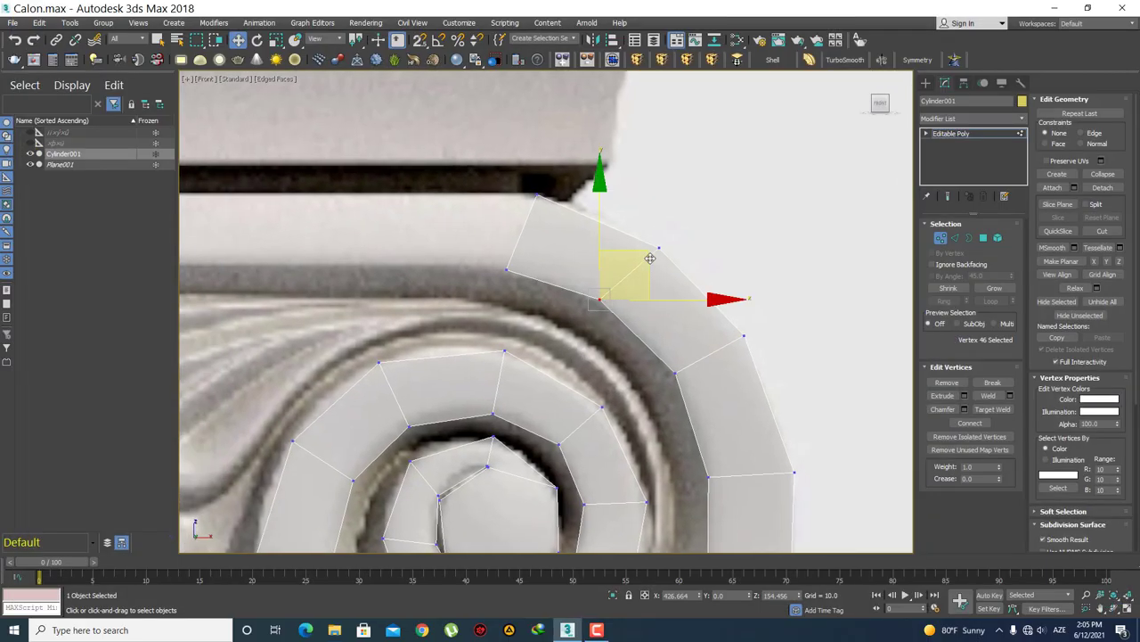
click(725, 242)
scroll(650, 158, down, 5)
scroll(680, 208, down, 3)
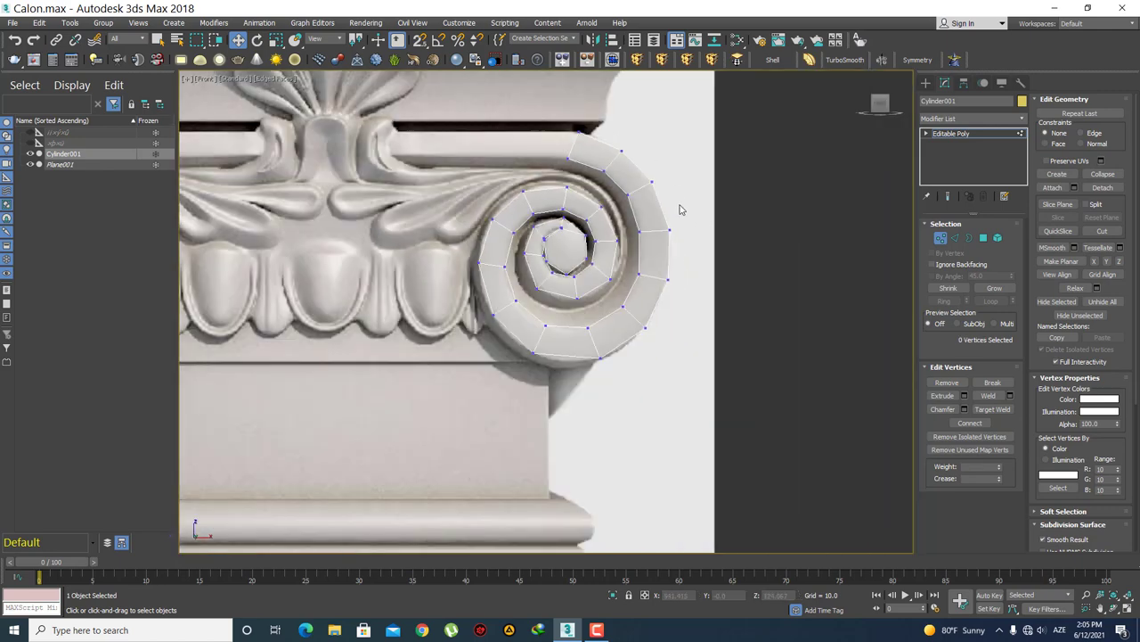
scroll(620, 247, up, 2)
scroll(618, 247, up, 2)
middle_drag(614, 244, 642, 244)
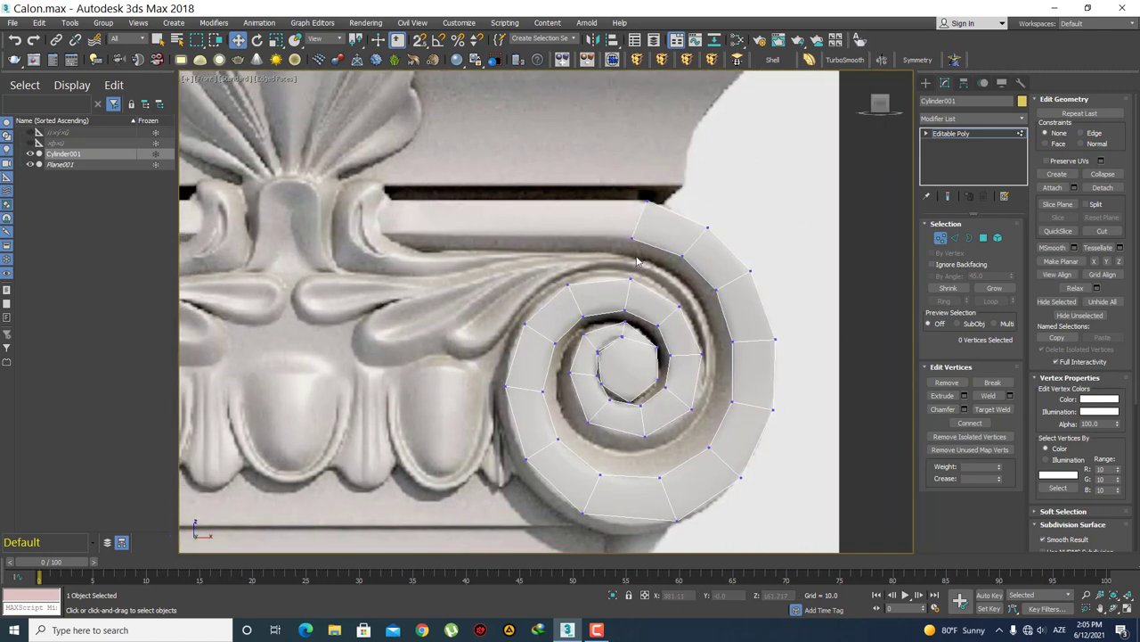
- Extrude a new polygon strip leftward along X from the spiral's top edge
key(2)
click(641, 223)
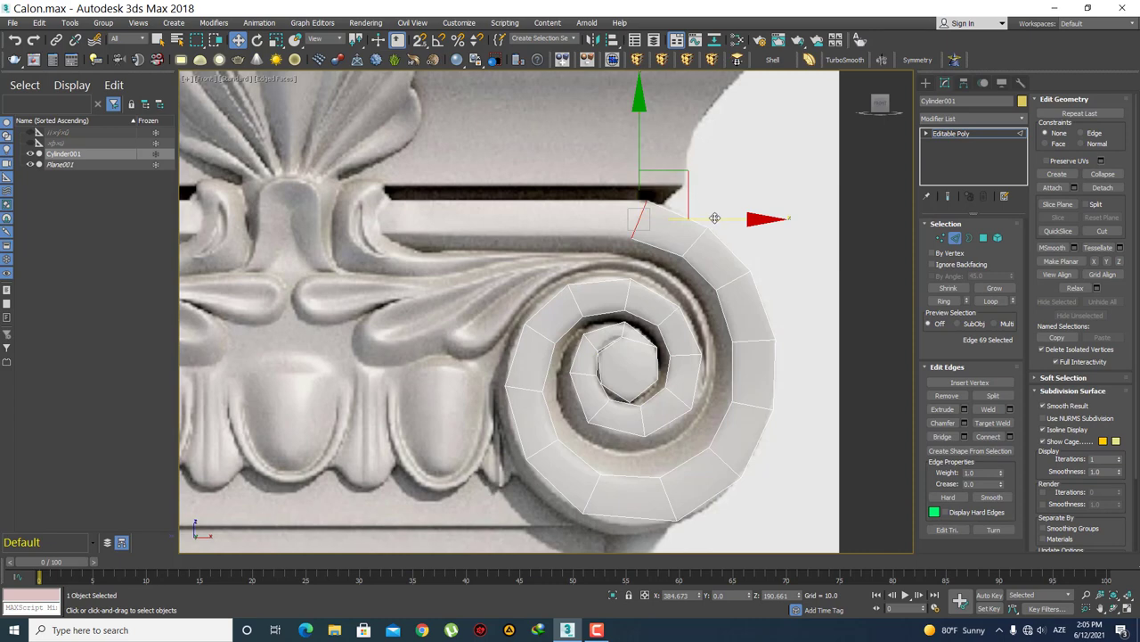
shift+drag(715, 218, 454, 238)
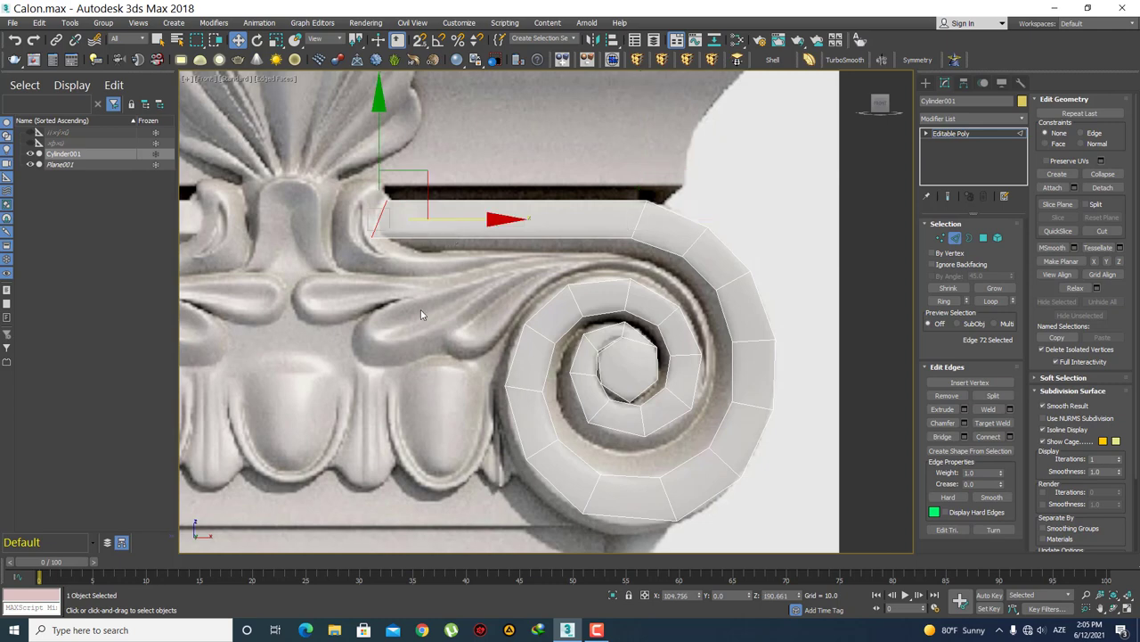
click(412, 297)
scroll(529, 242, down, 2)
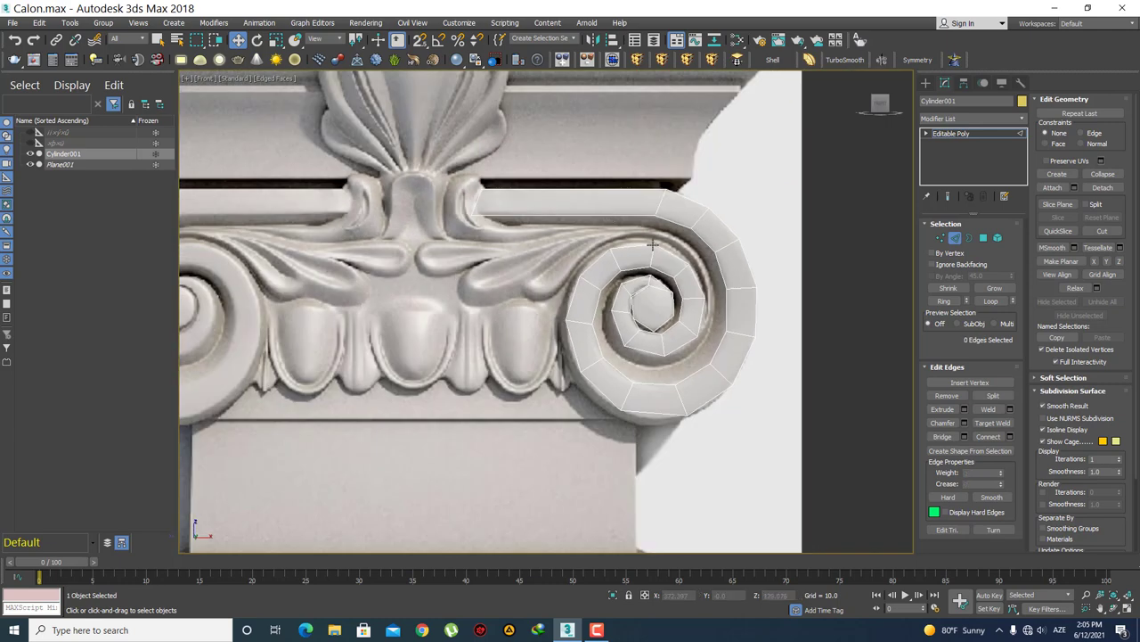
- Check the top and lower vertices where the new strip joins the spiral, then deselect
scroll(652, 242, up, 3)
scroll(598, 249, up, 3)
scroll(604, 258, up, 3)
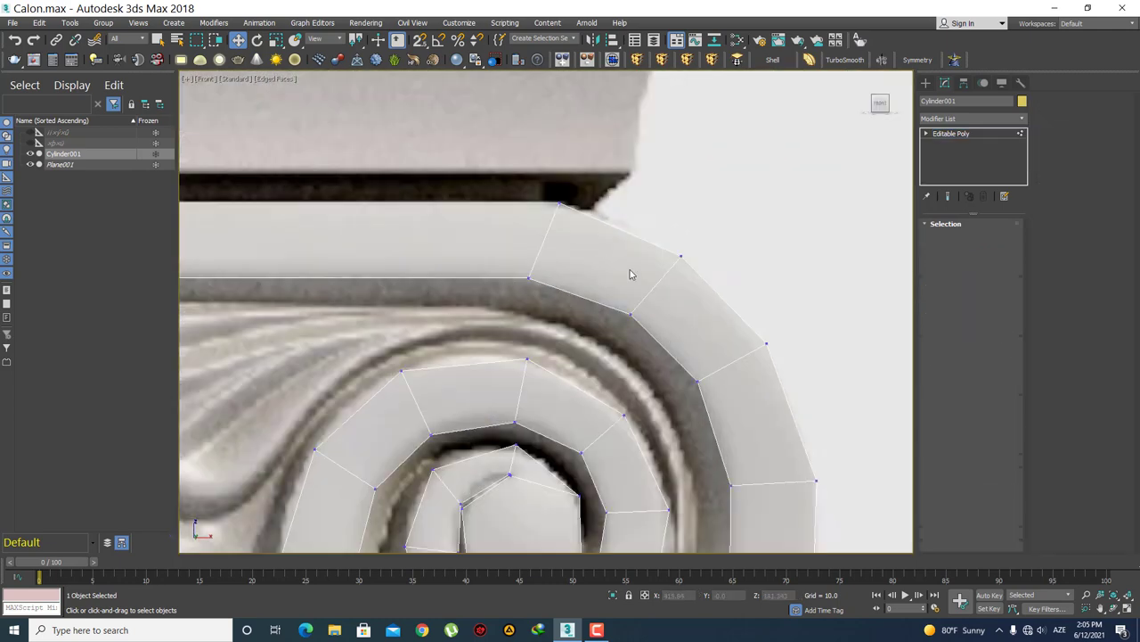
click(680, 256)
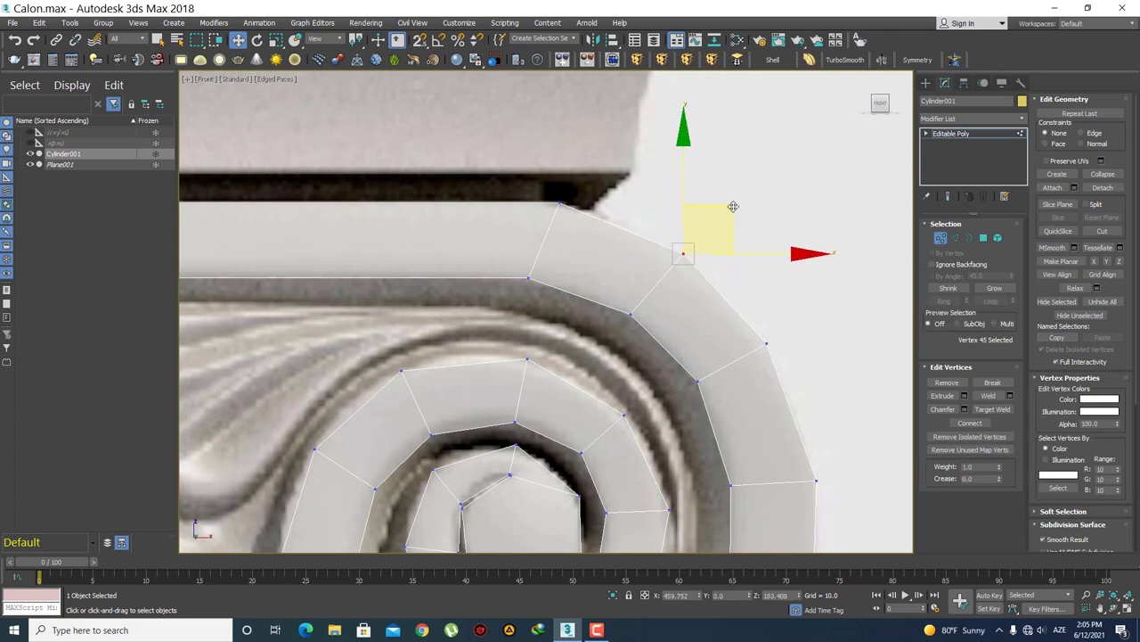
click(734, 189)
click(559, 203)
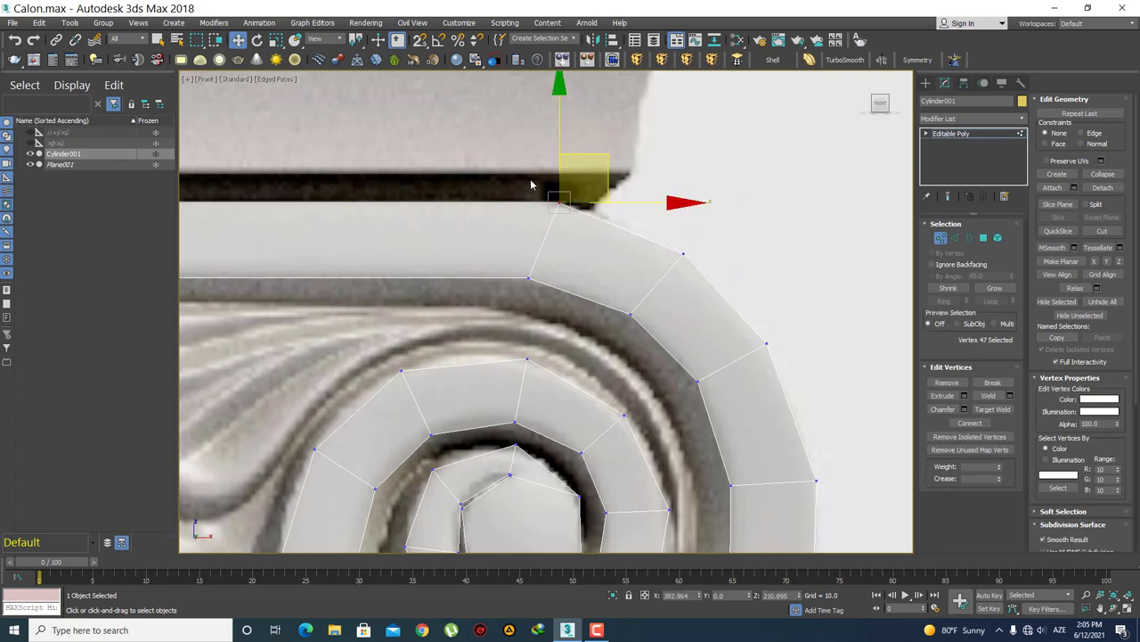
click(529, 280)
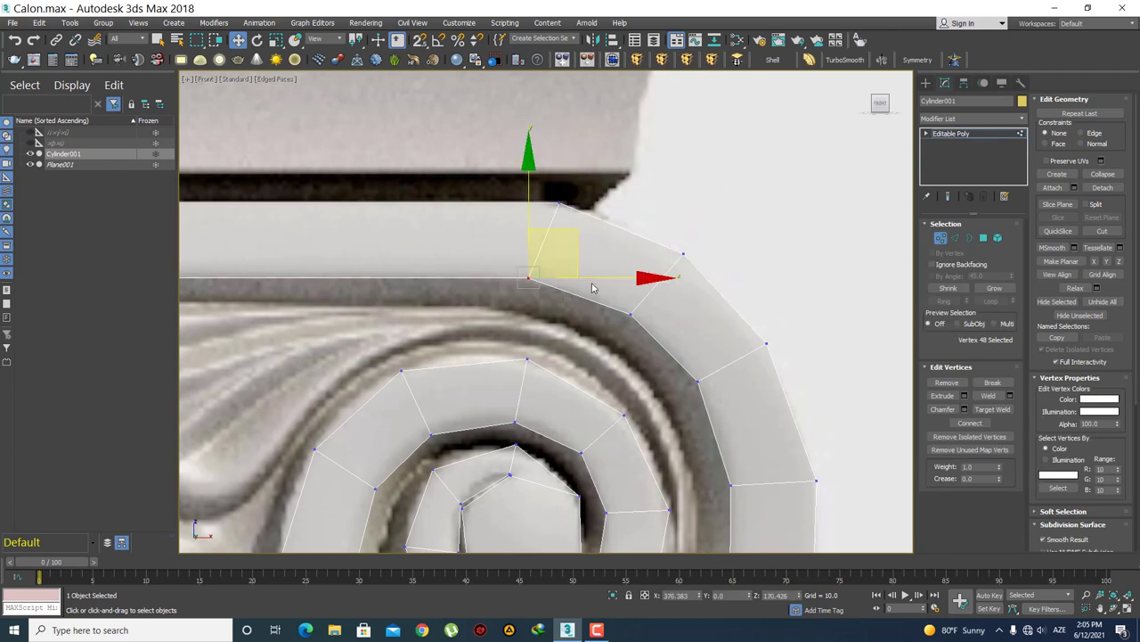
click(599, 232)
- Select the junction vertex under the new strip and nudge it slightly on Y
scroll(659, 307, down, 1)
scroll(659, 307, down, 3)
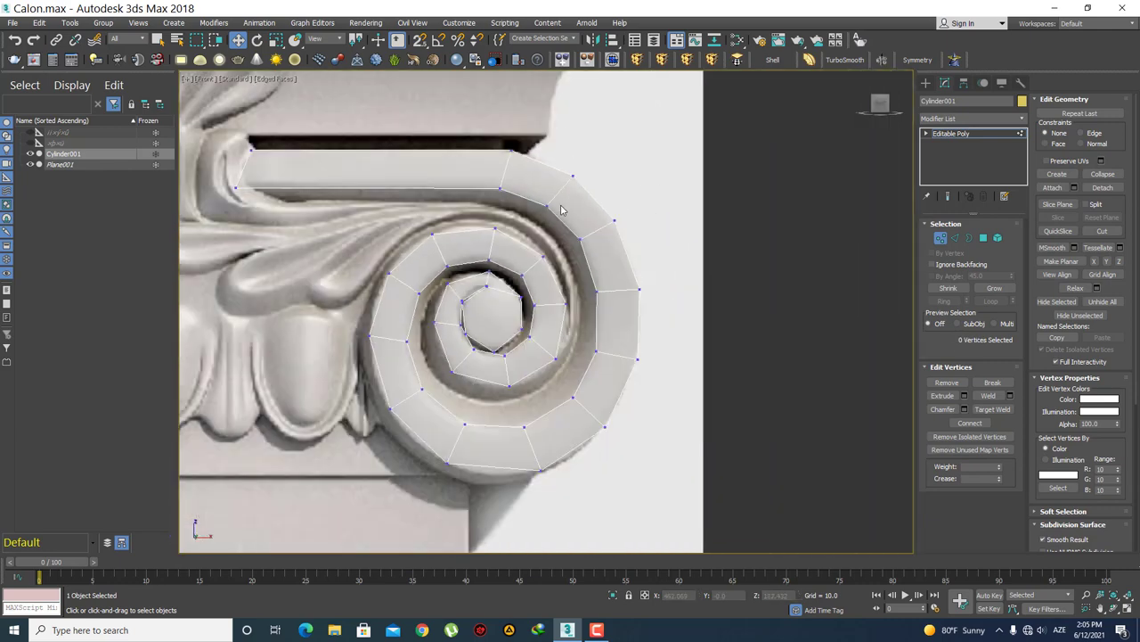
scroll(561, 209, up, 2)
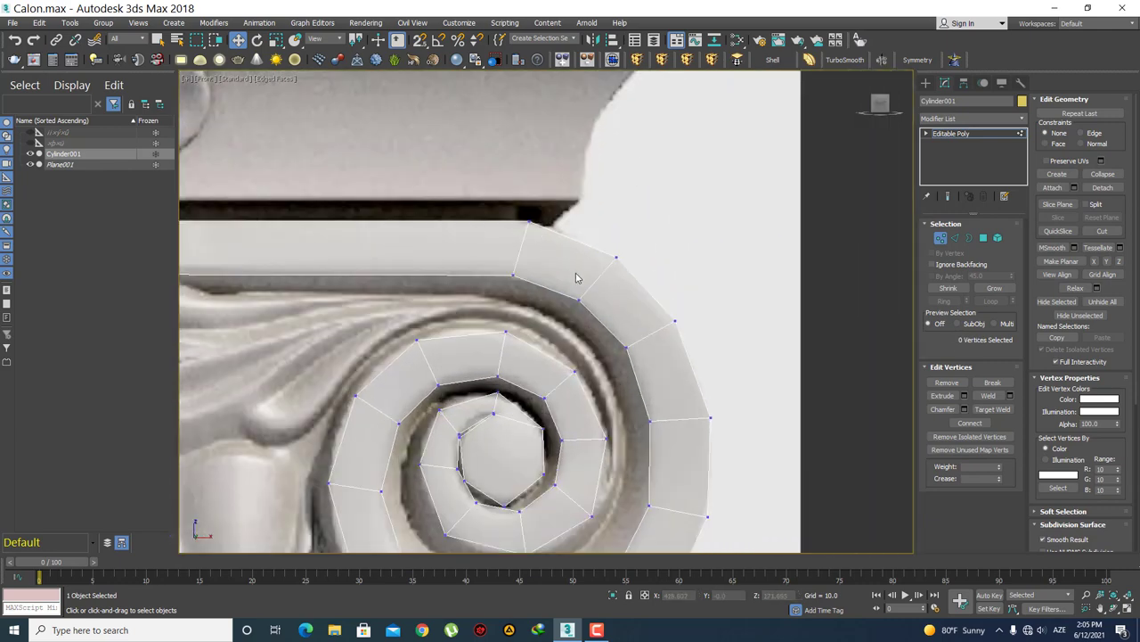
scroll(557, 249, down, 2)
scroll(570, 258, up, 1)
drag(538, 235, 538, 233)
scroll(557, 233, up, 1)
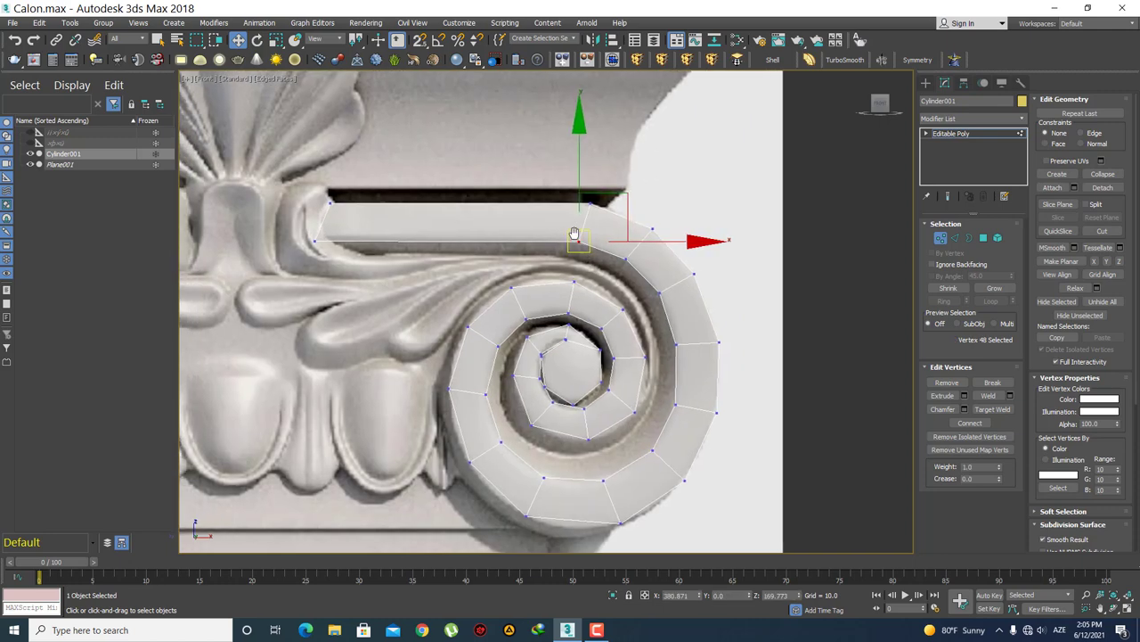
scroll(578, 230, up, 1)
scroll(624, 209, up, 2)
drag(658, 186, 652, 186)
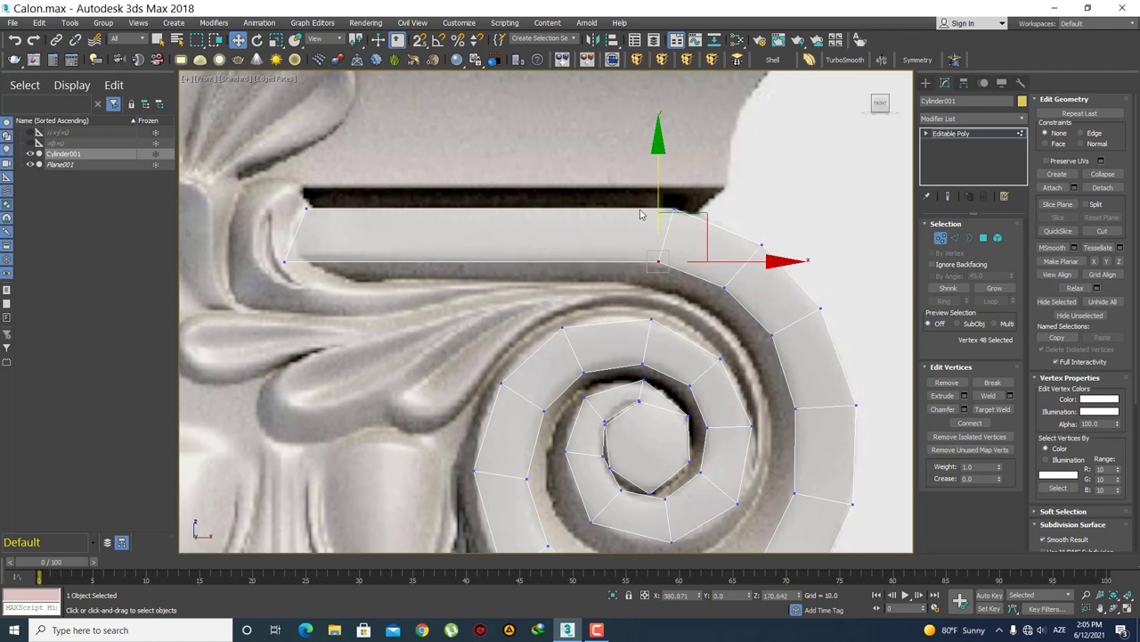
scroll(615, 217, down, 2)
scroll(606, 223, down, 3)
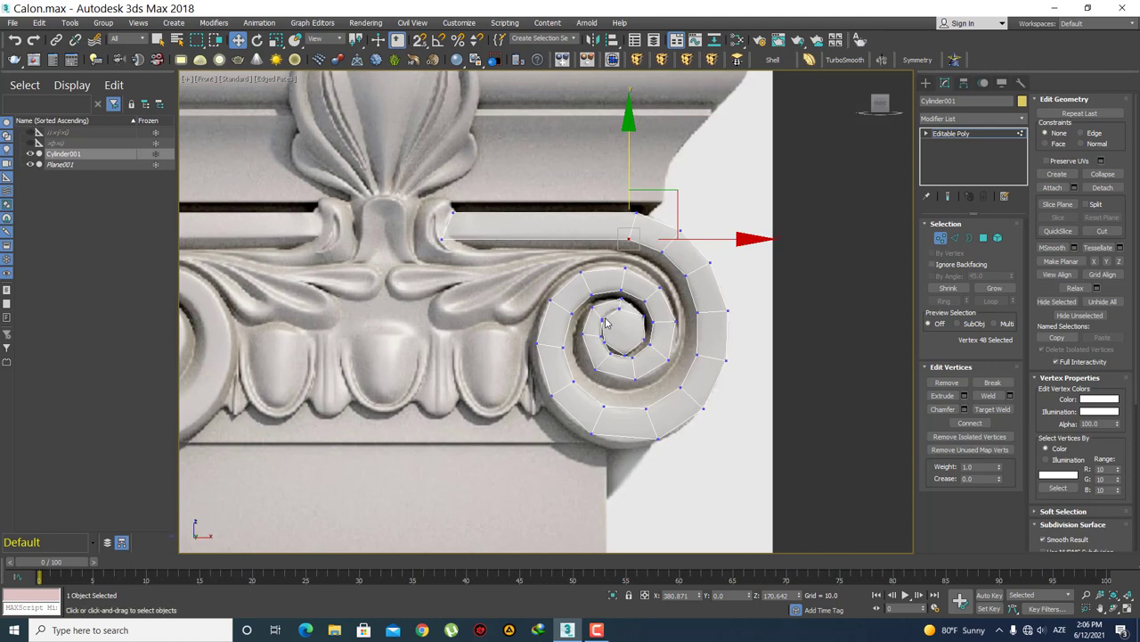
middle_drag(549, 345, 584, 336)
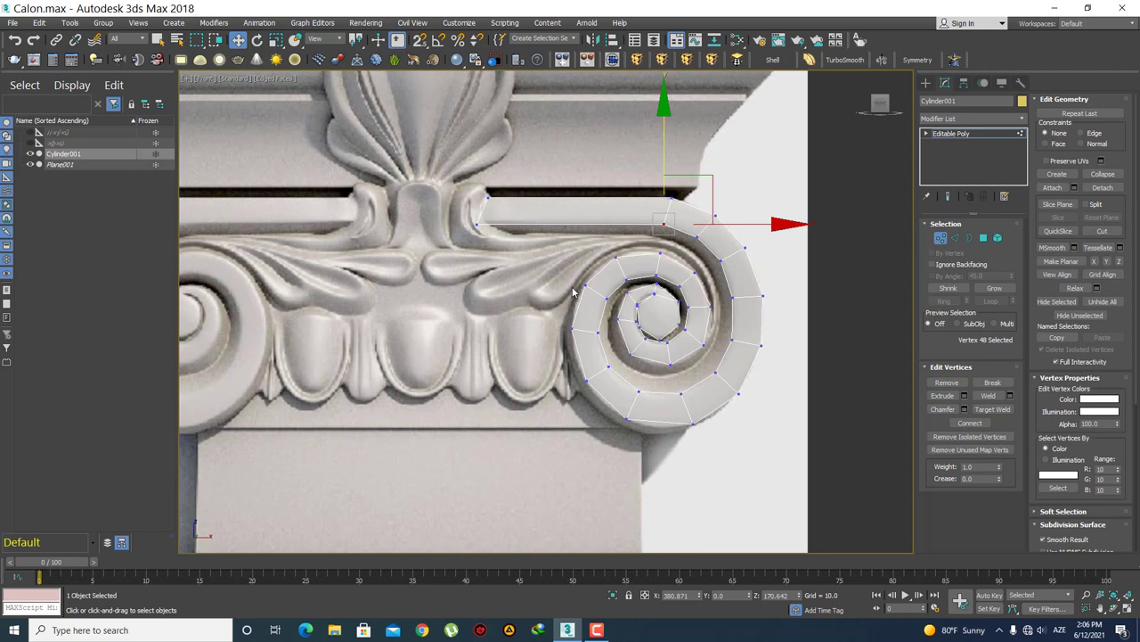
mouse_move(586, 294)
middle_down()
mouse_move(559, 296)
mouse_move(599, 299)
middle_up()
- Return to Select Object (Q) and reframe the view on the right volute
key(q)
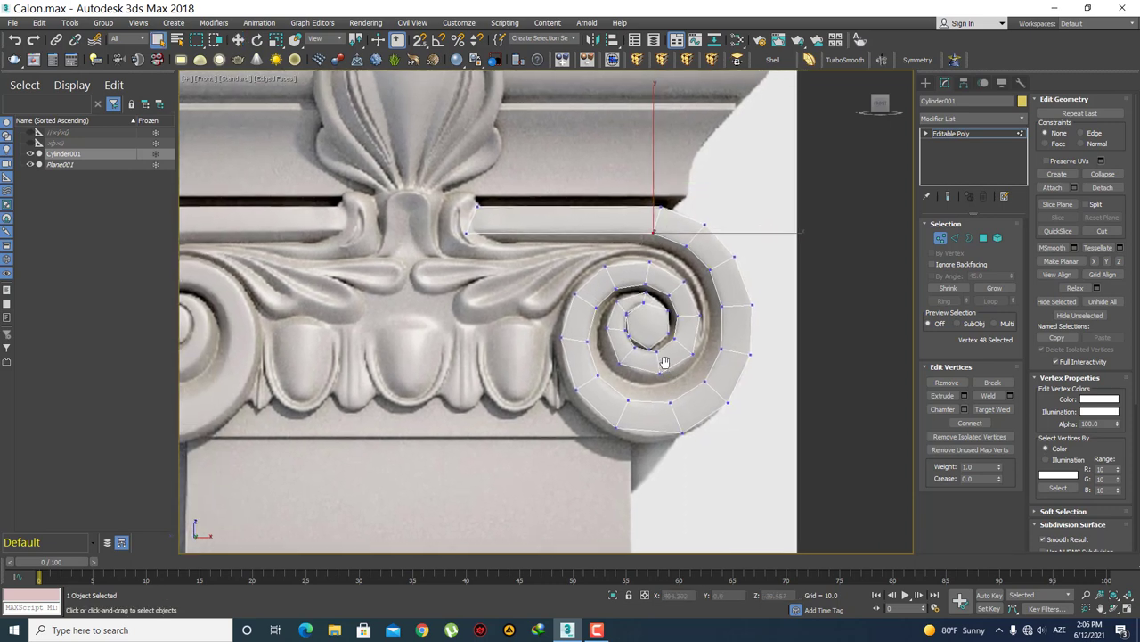
middle_drag(624, 375, 659, 346)
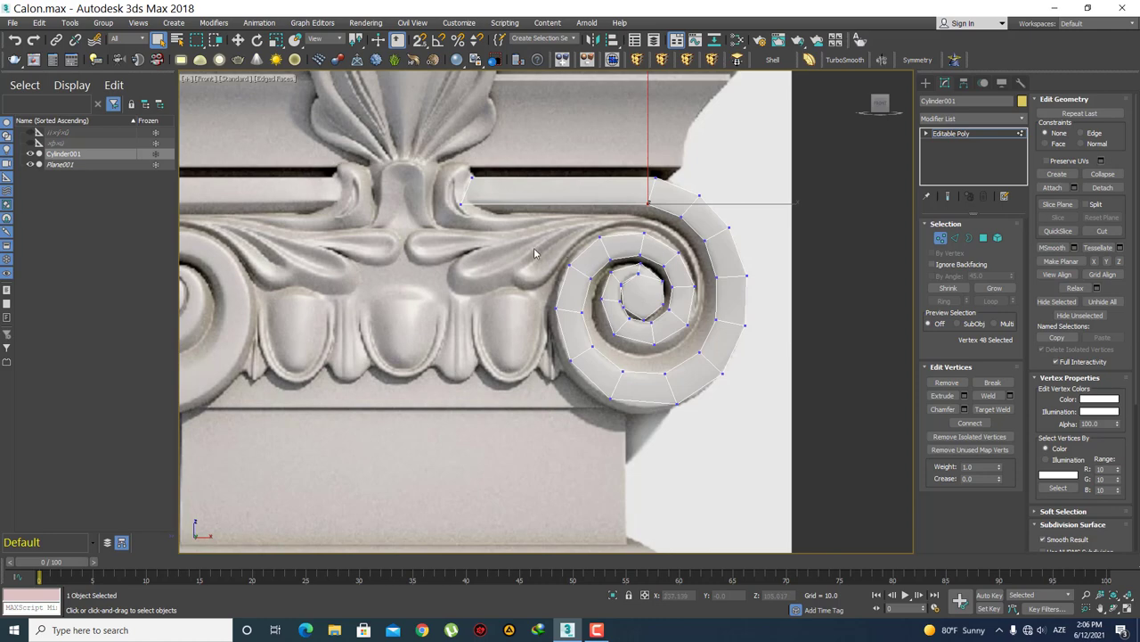
scroll(535, 253, down, 4)
scroll(561, 272, down, 1)
scroll(579, 286, down, 1)
scroll(585, 290, down, 1)
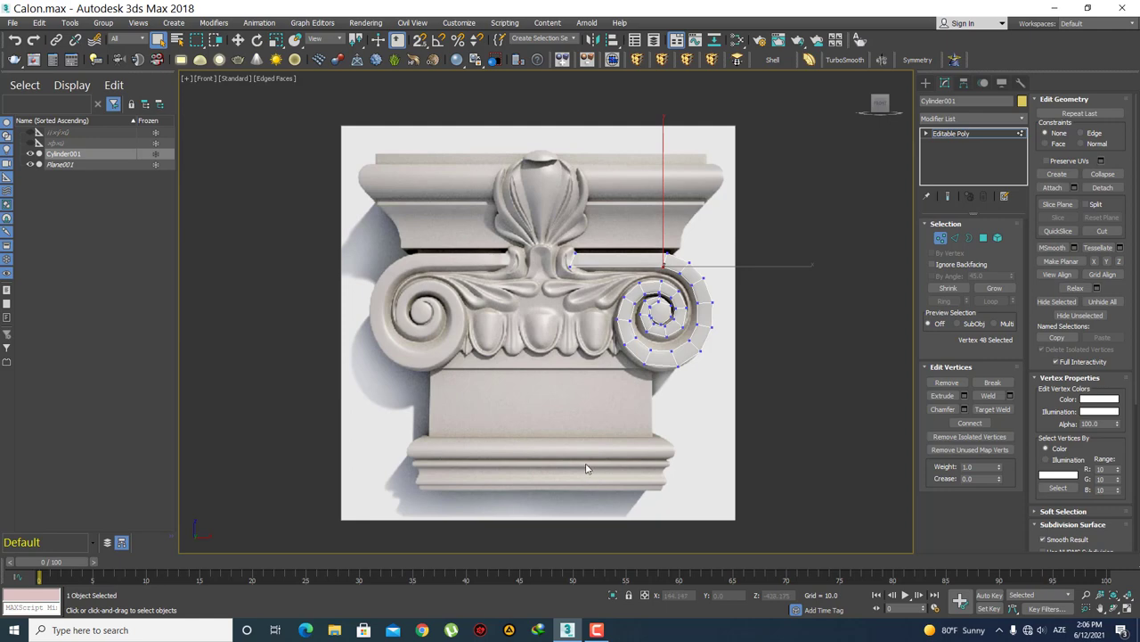
scroll(621, 319, up, 1)
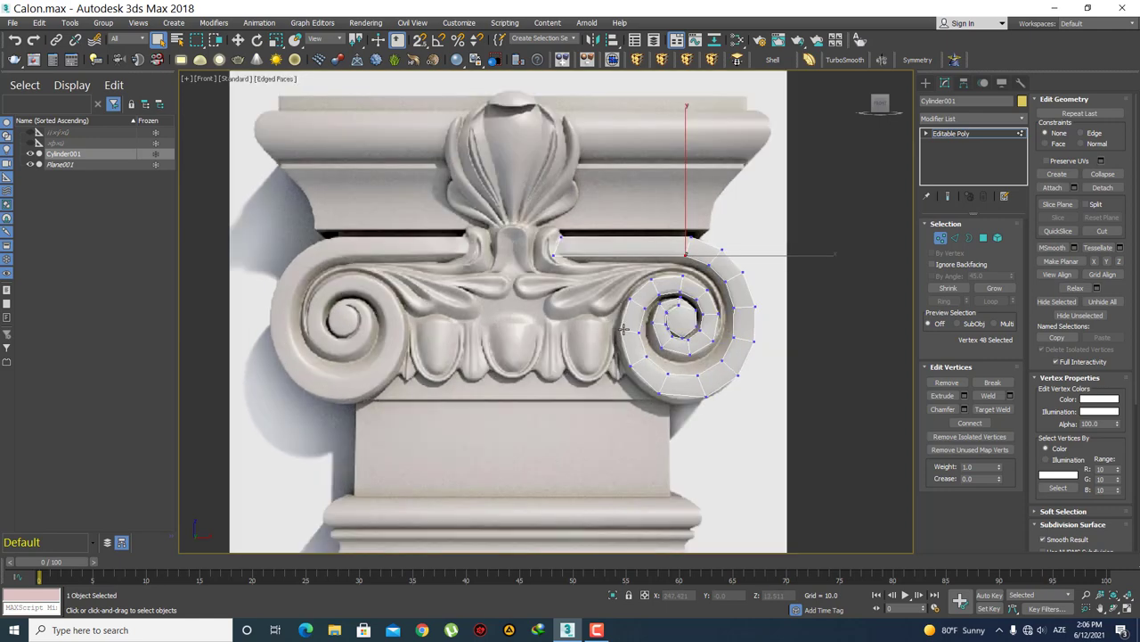
scroll(683, 281, up, 3)
scroll(726, 326, up, 2)
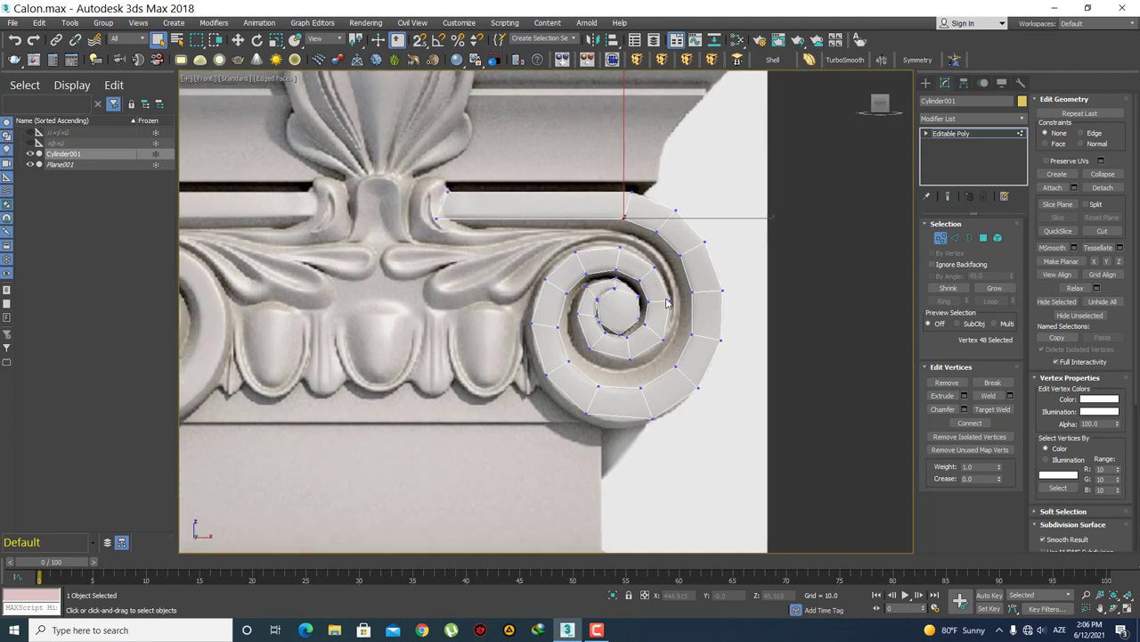
middle_drag(683, 394, 677, 383)
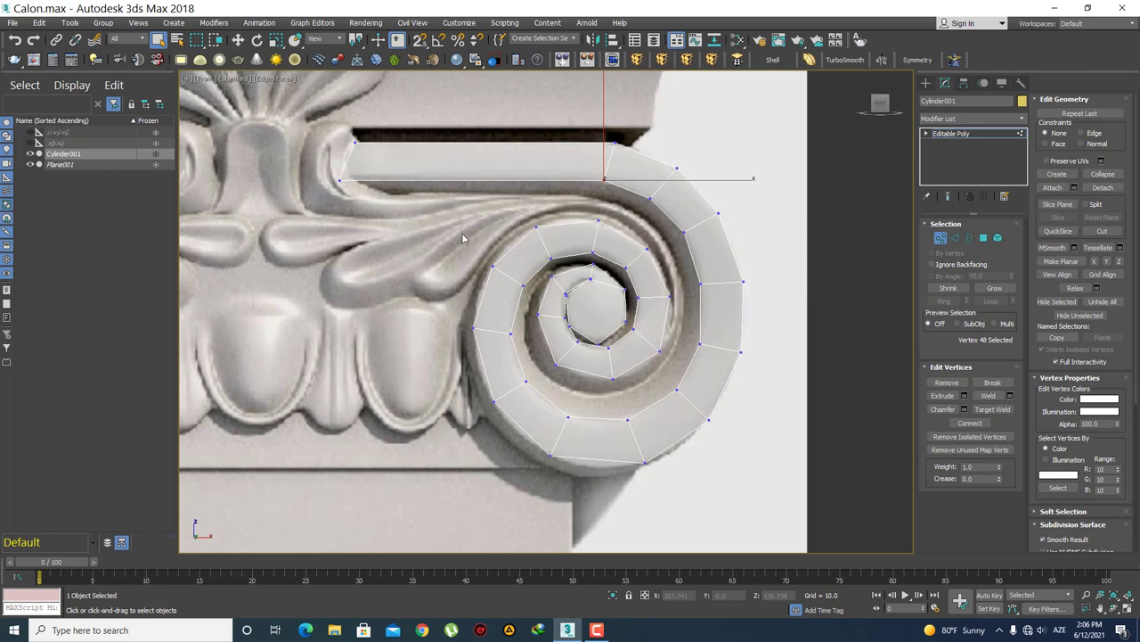
- Switch the Editable Poly to Edge sub-object level (2)
scroll(653, 286, up, 2)
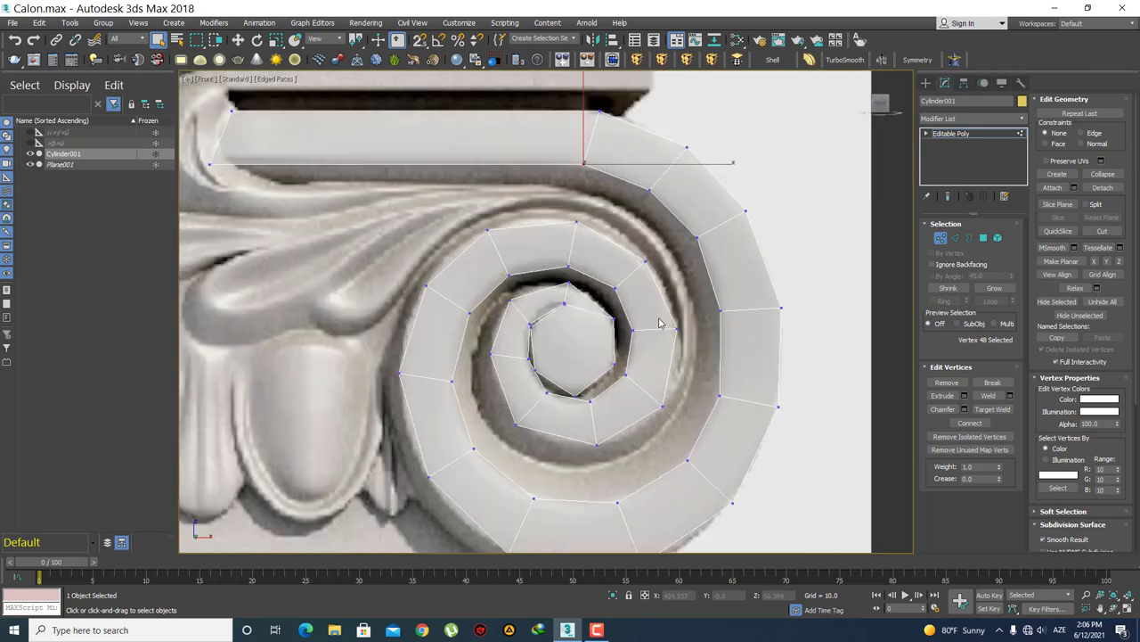
scroll(639, 319, up, 1)
middle_drag(643, 320, 674, 297)
key(2)
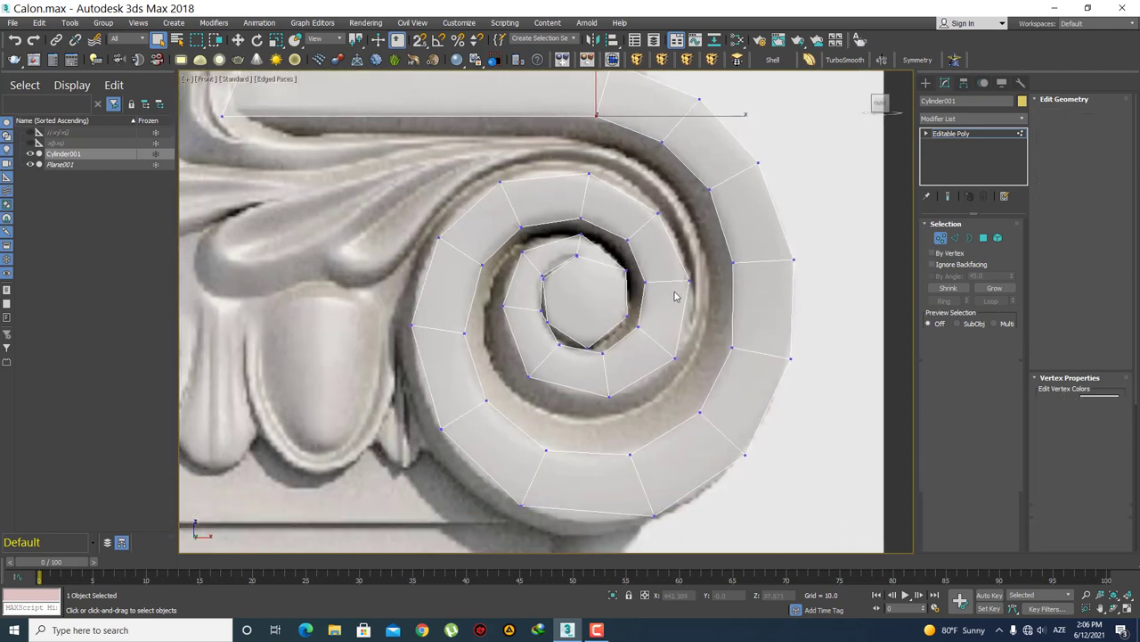
middle_drag(616, 402, 608, 337)
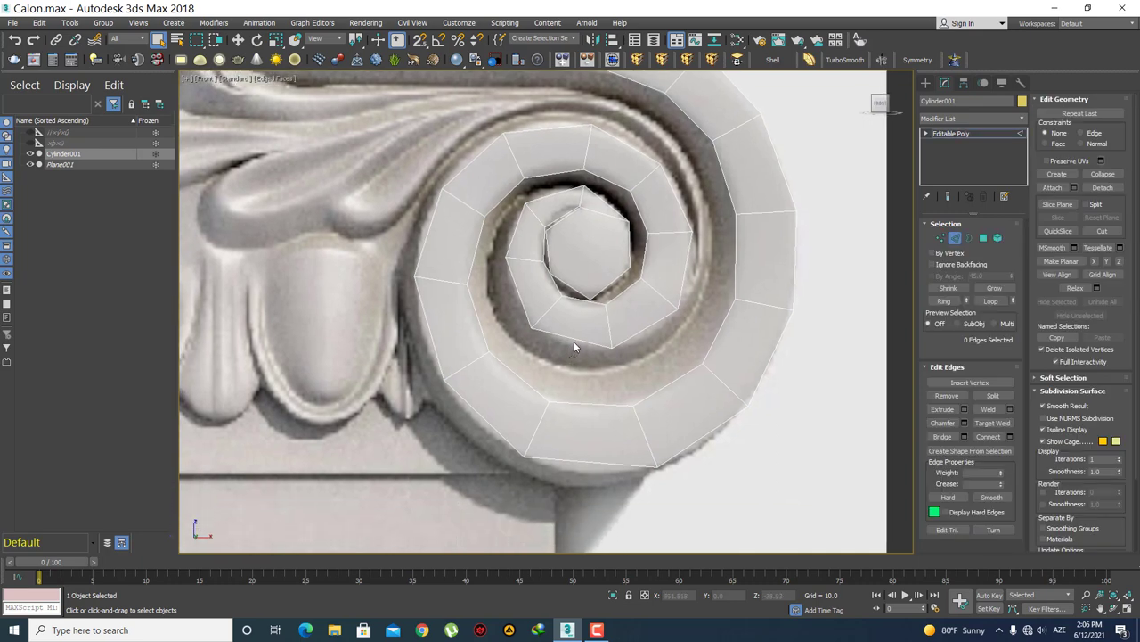
- Bridge the inner-ring edge to the facing outer-ring edge, linking the spiral's inner end
middle_drag(606, 259, 576, 375)
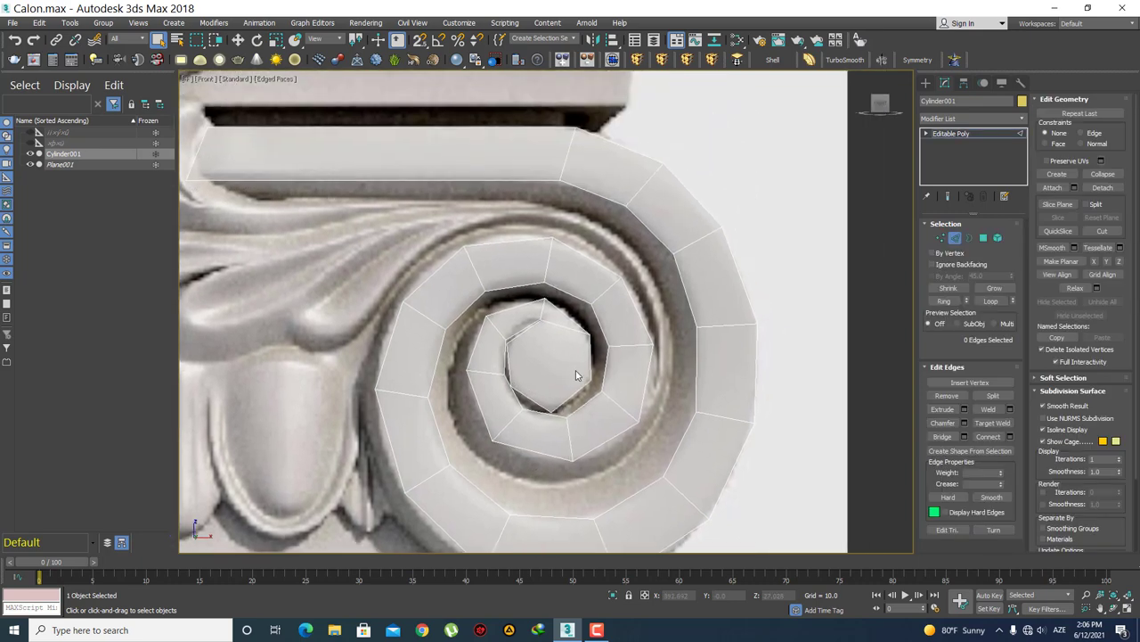
click(590, 259)
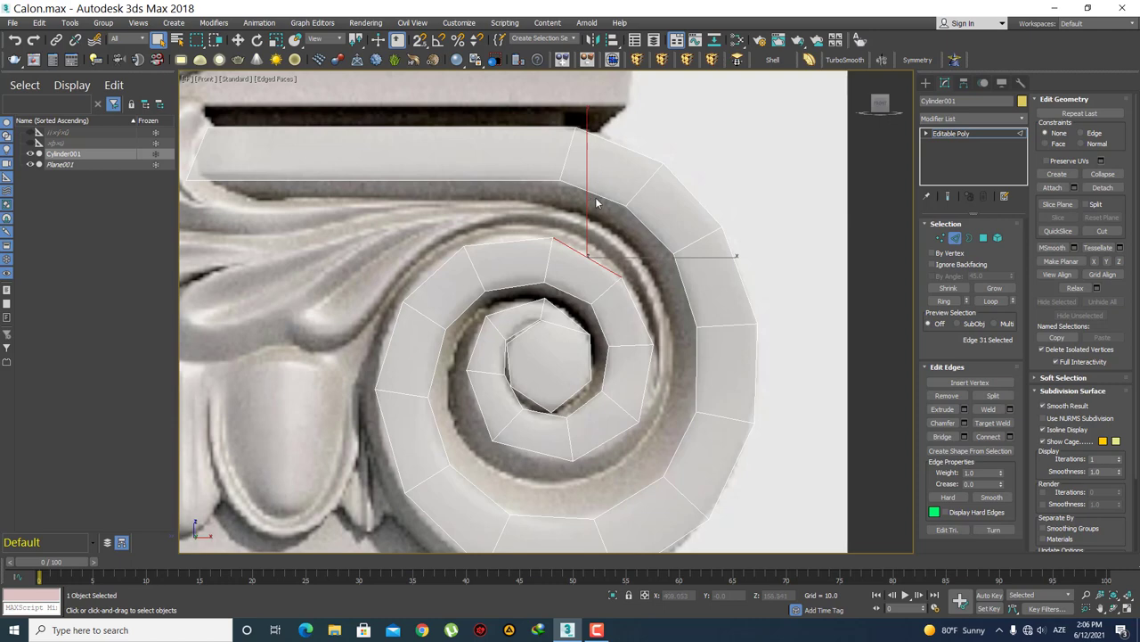
ctrl+click(596, 196)
drag(595, 177, 583, 267)
click(941, 436)
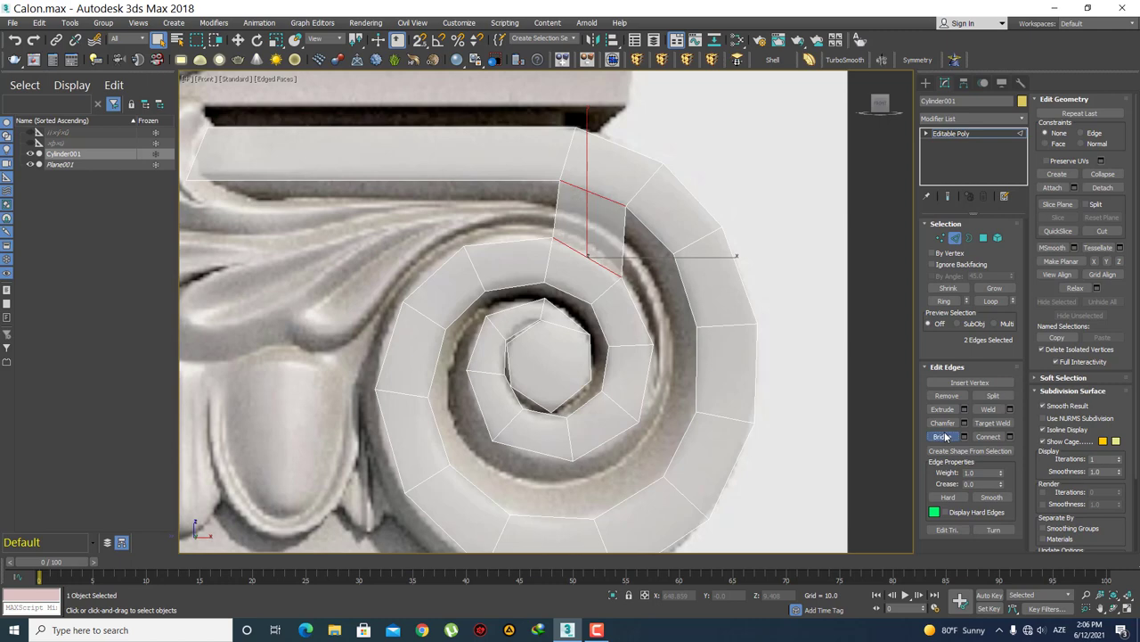
- Select the facing edge pair across the next break in the strip and bridge it
click(638, 314)
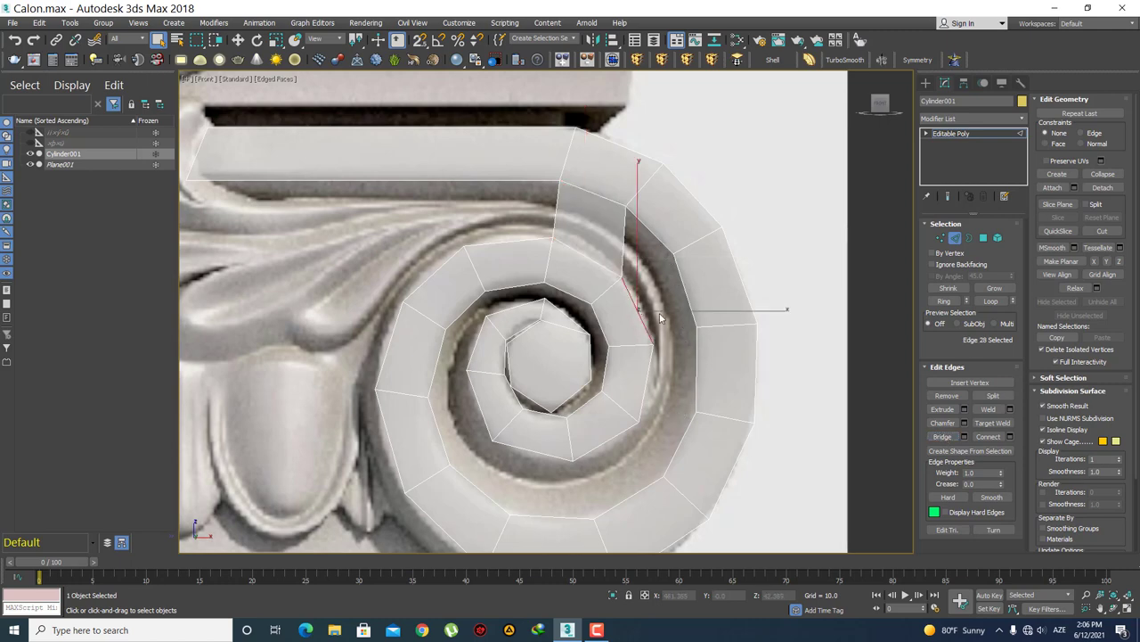
ctrl+click(652, 231)
click(649, 366)
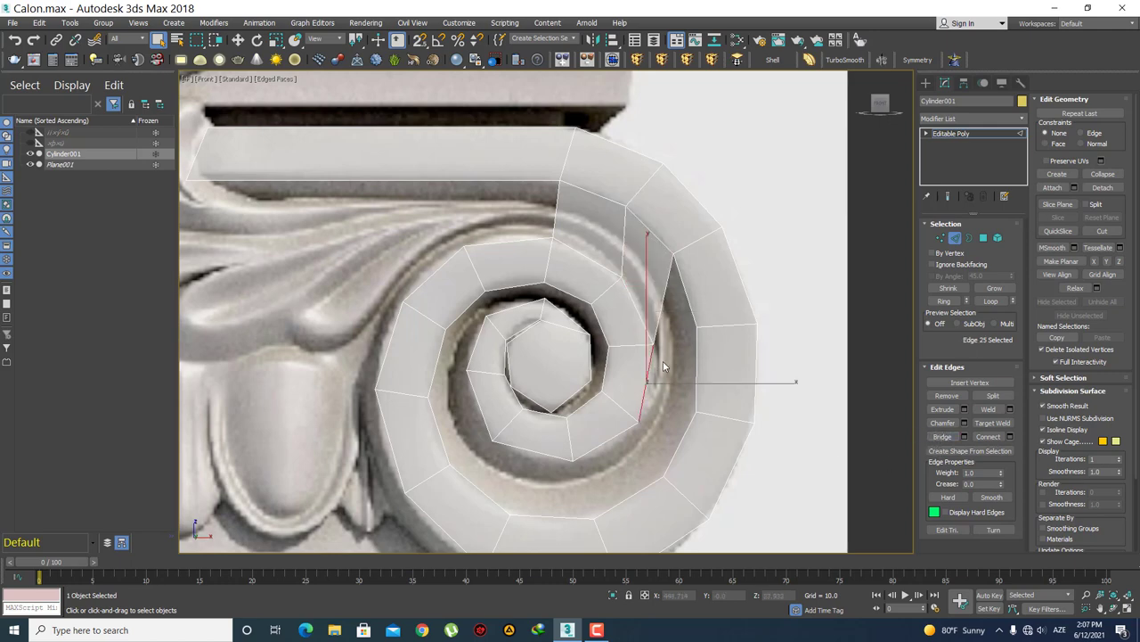
middle_drag(660, 343, 638, 336)
click(638, 335)
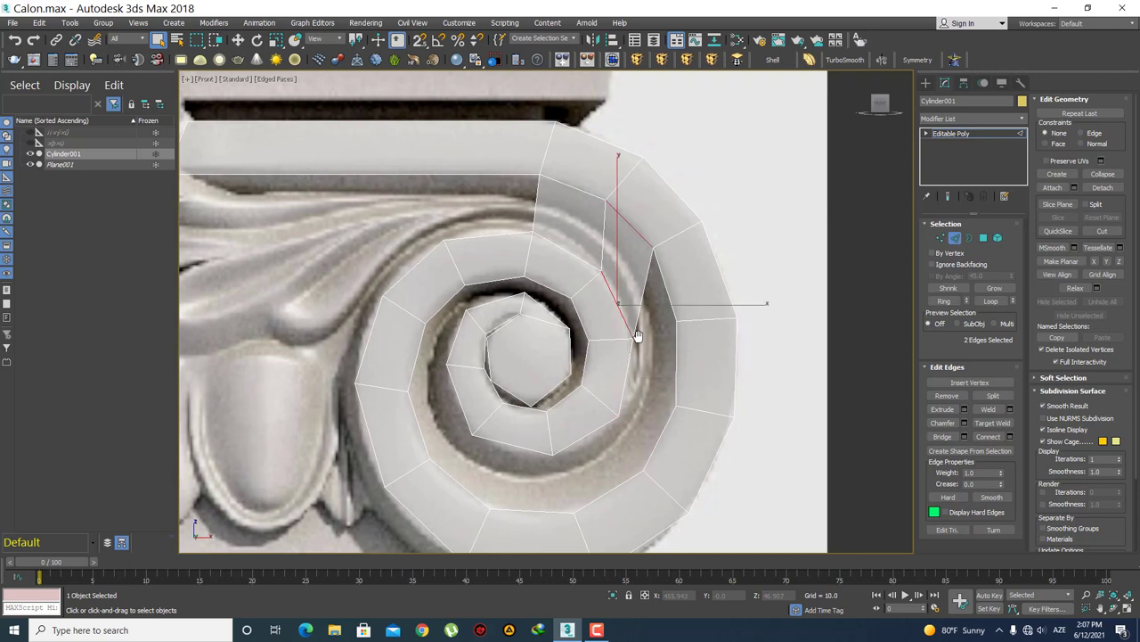
key(ctrl+z)
key(ctrl+z)
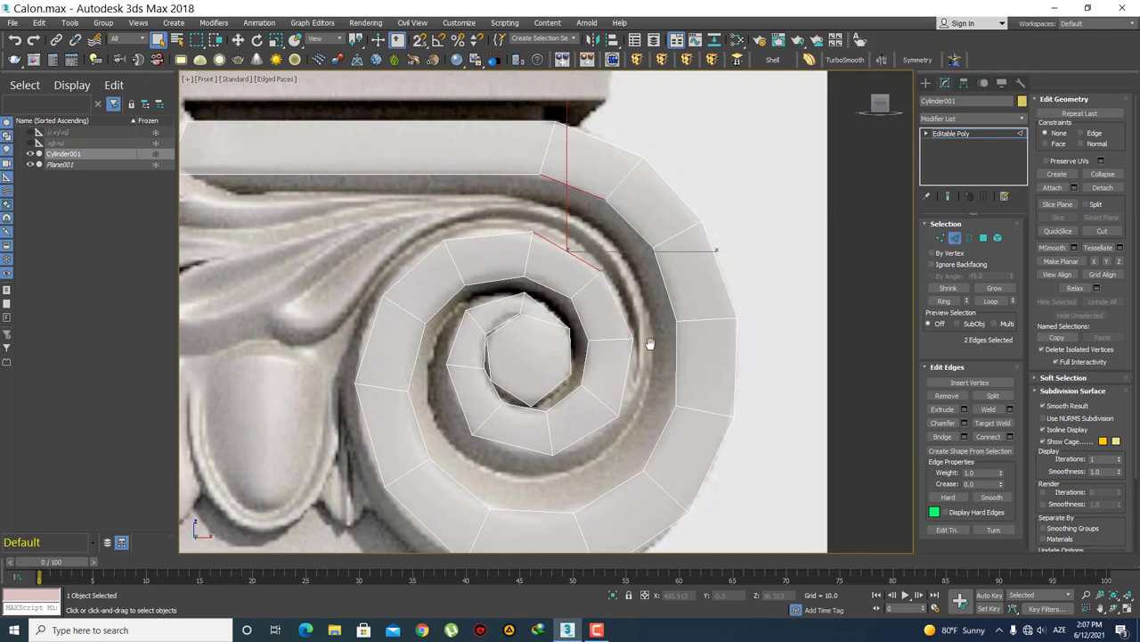
middle_drag(649, 343, 660, 264)
click(651, 299)
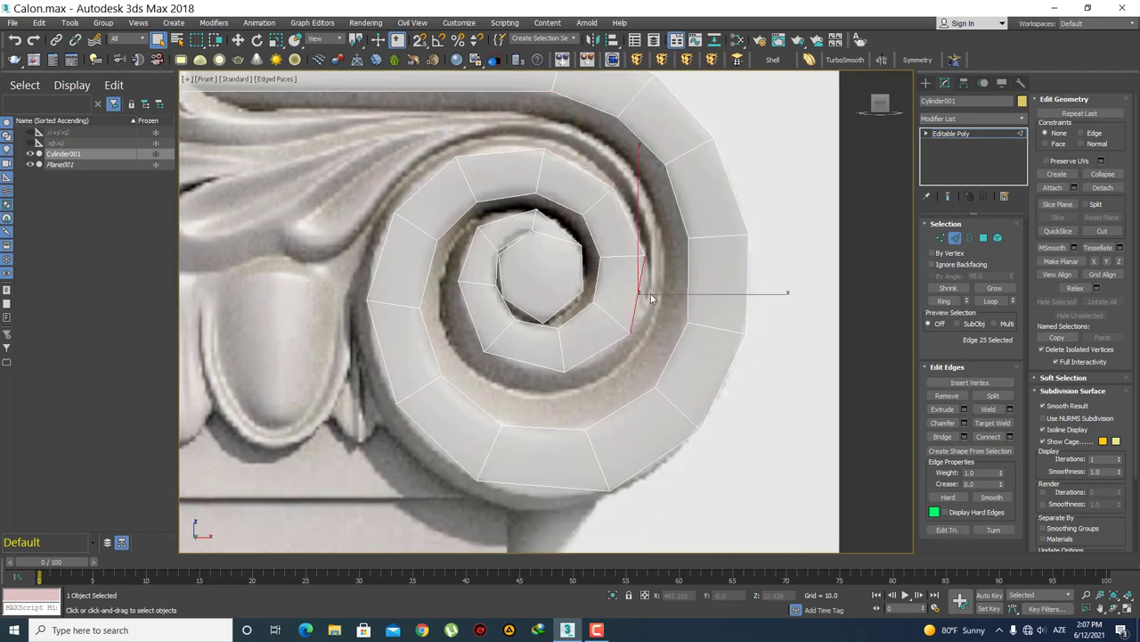
ctrl+click(687, 279)
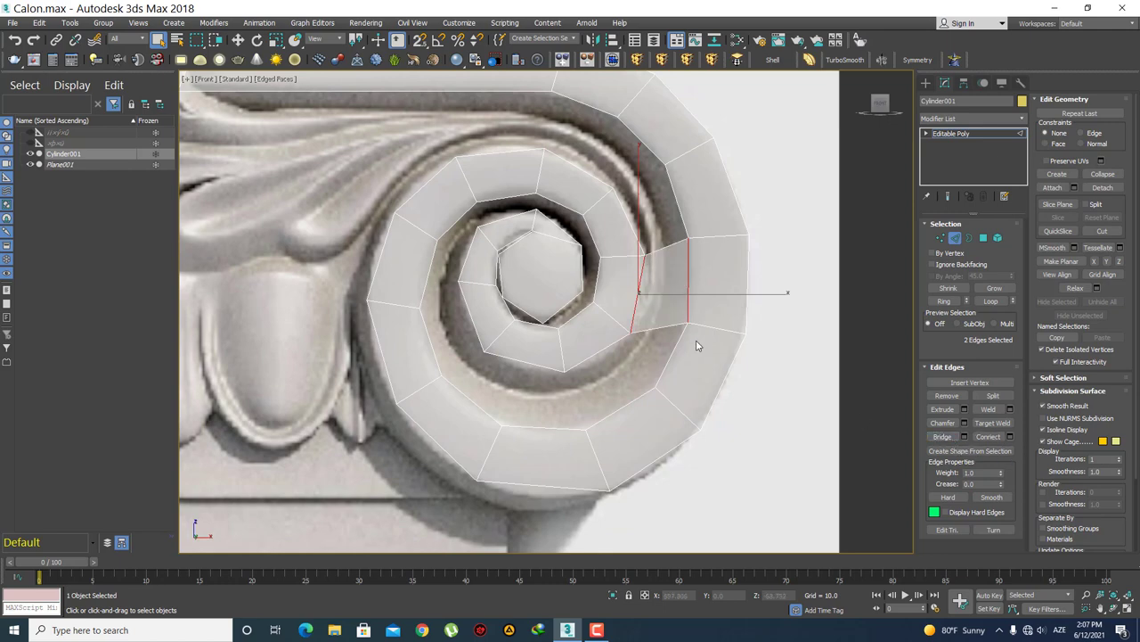
click(630, 221)
ctrl+click(676, 197)
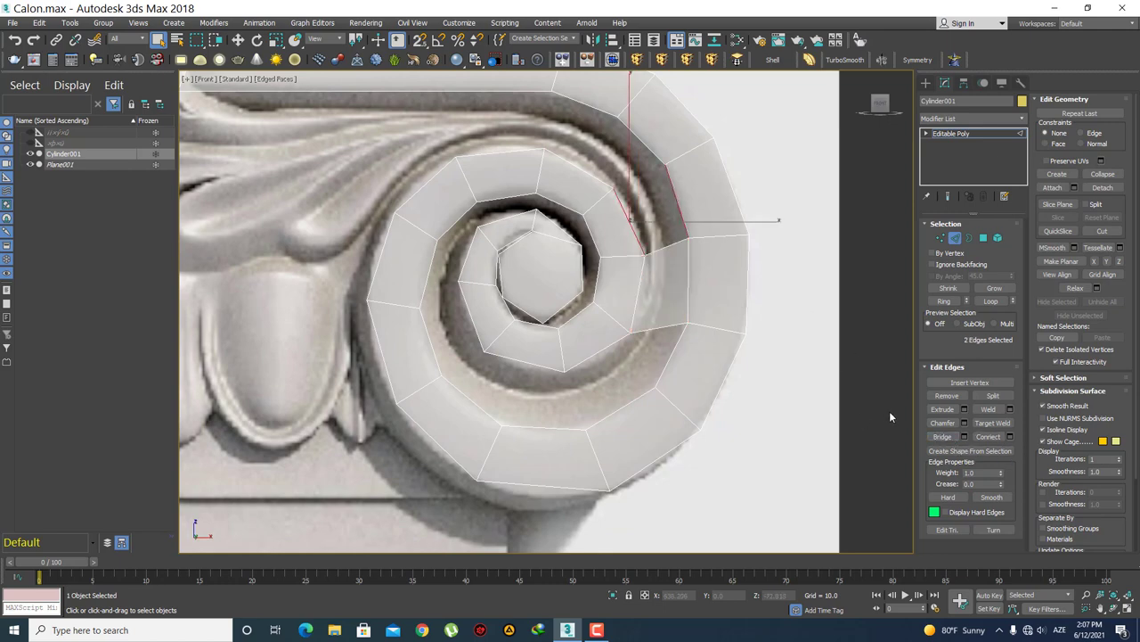
click(942, 435)
- Bridge the remaining upper, lower and bottom gaps in the inner turn
click(584, 174)
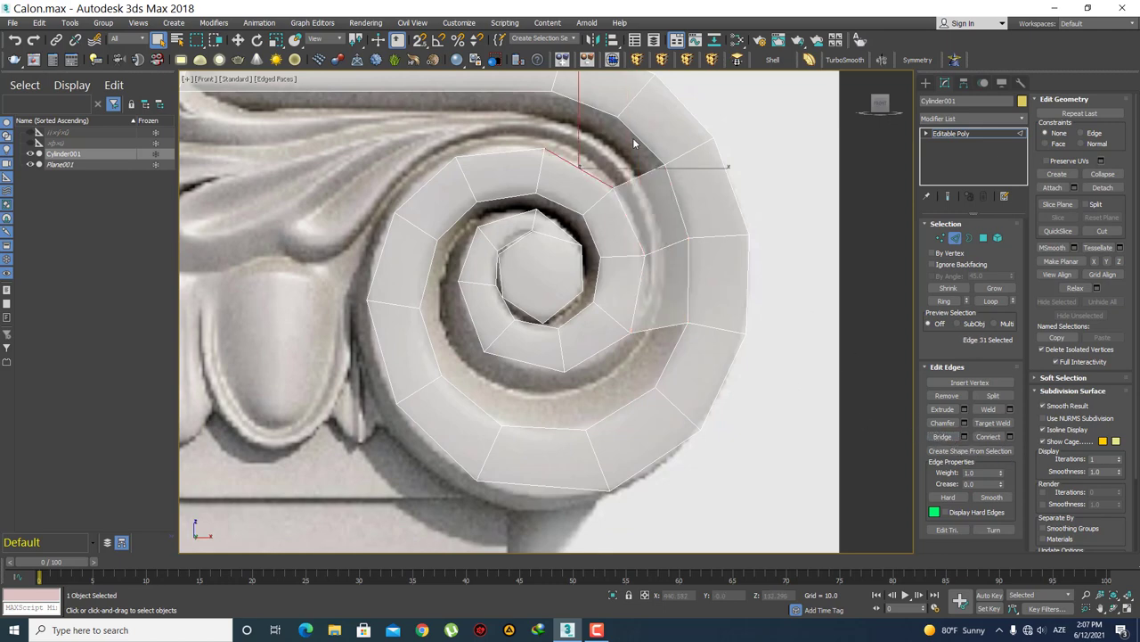
click(945, 437)
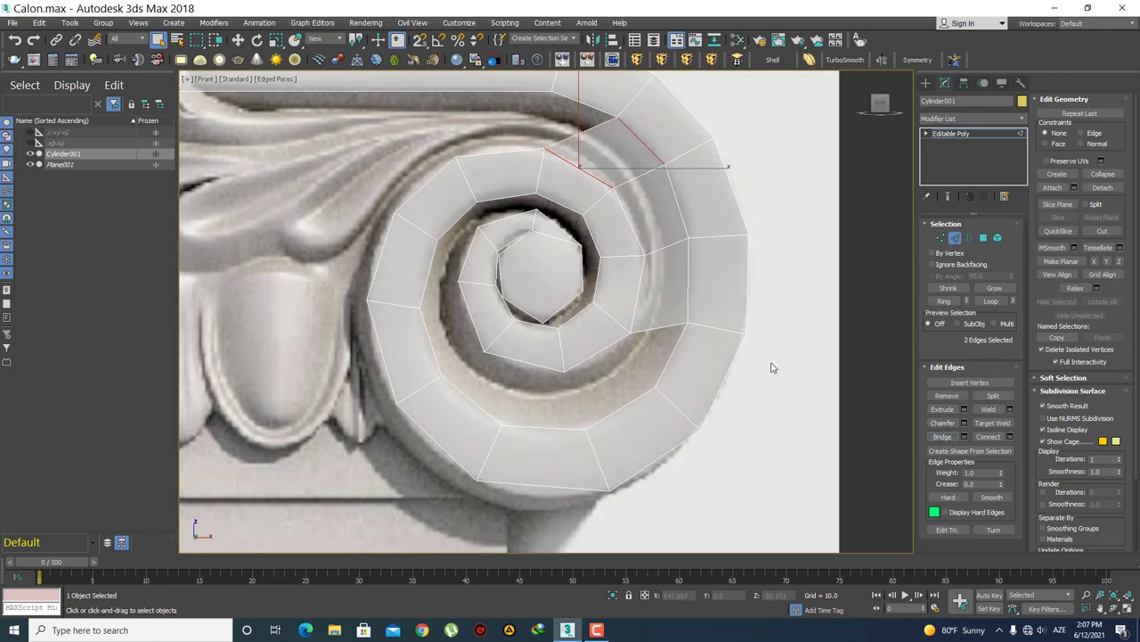
click(594, 352)
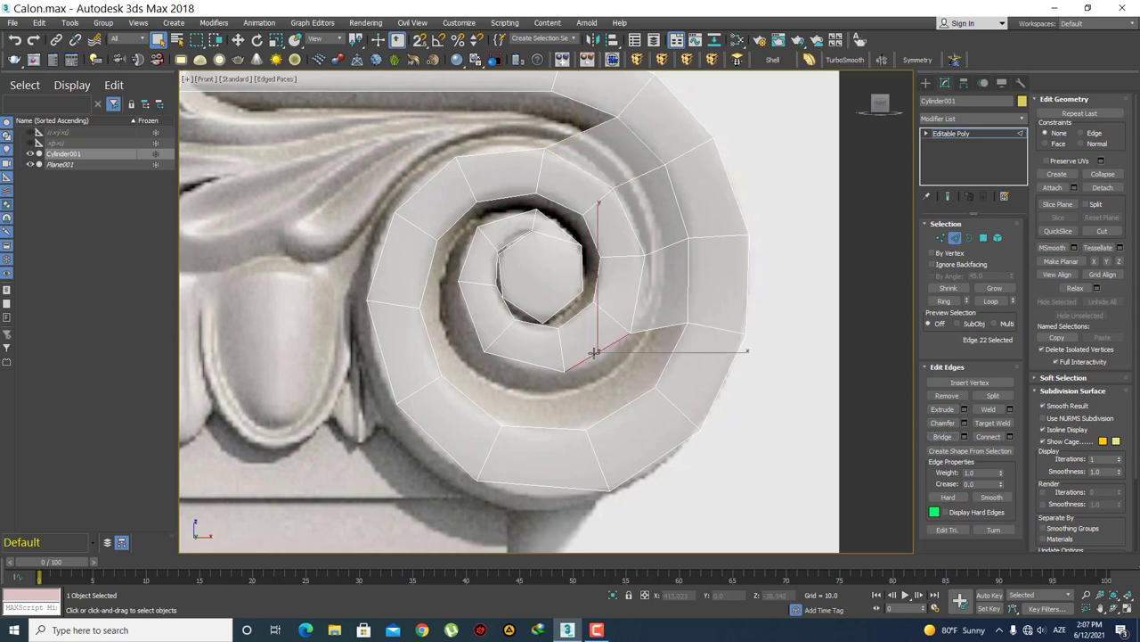
ctrl+click(666, 362)
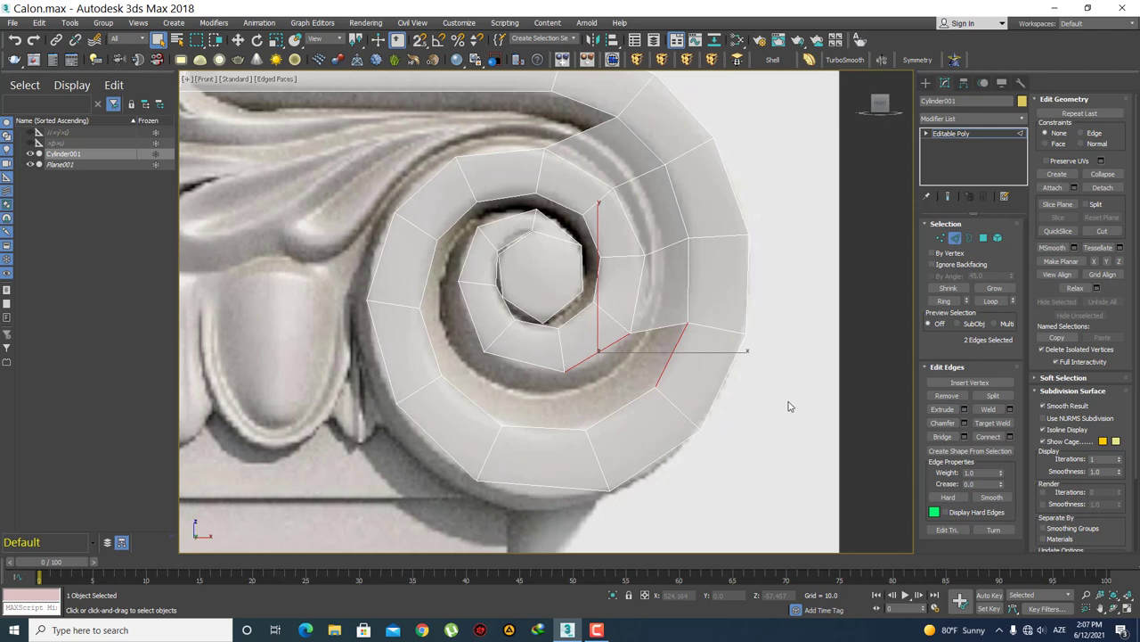
click(942, 436)
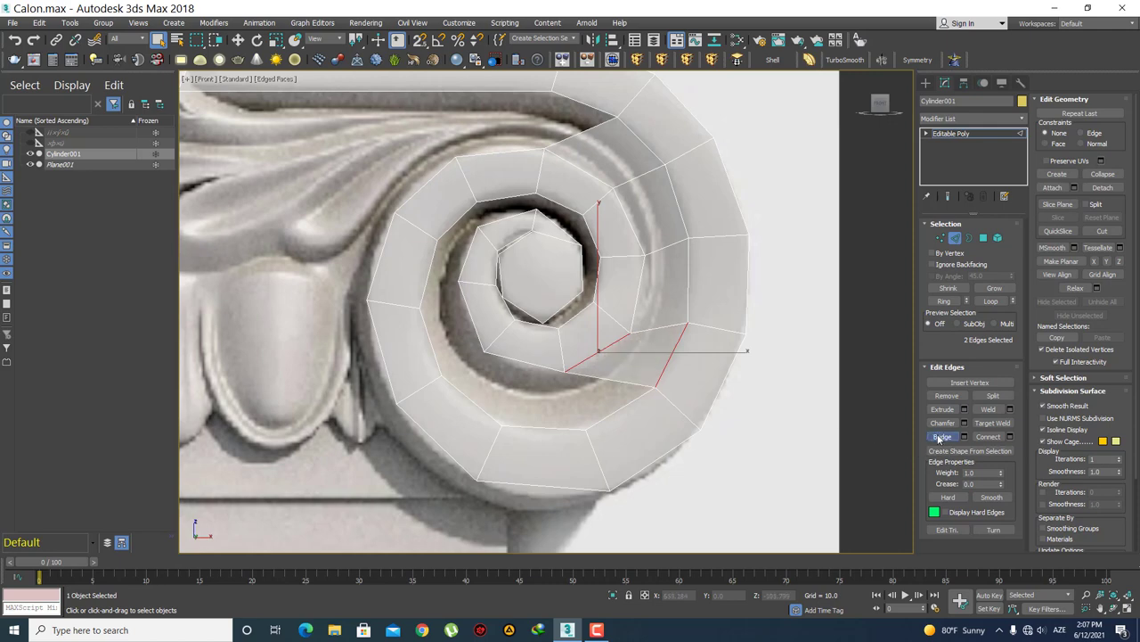
click(534, 365)
ctrl+click(610, 414)
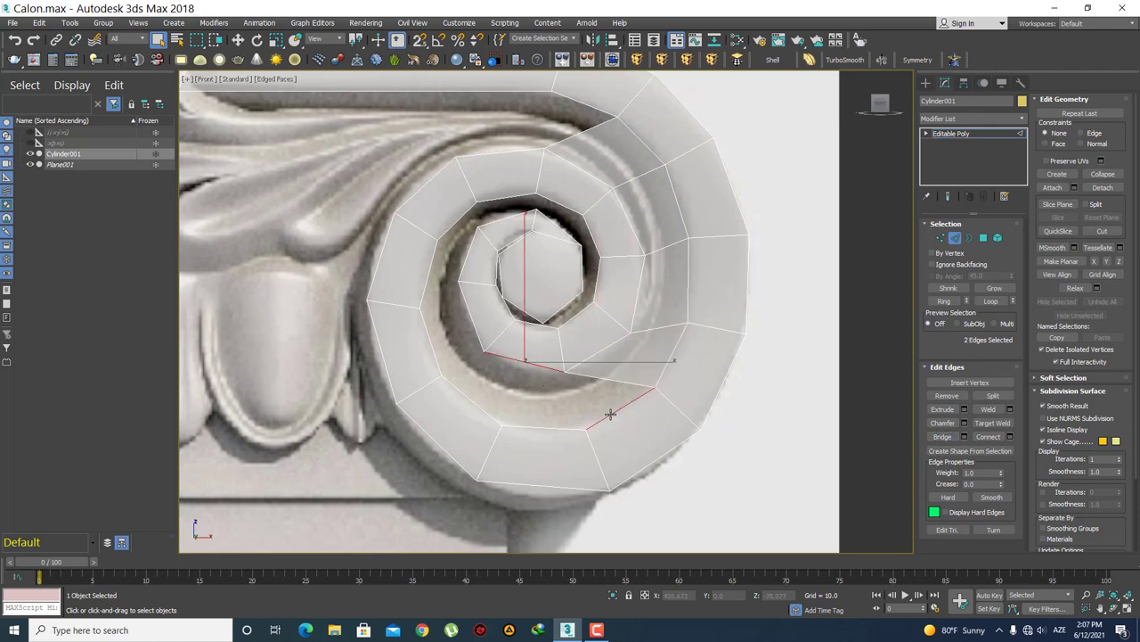
click(943, 437)
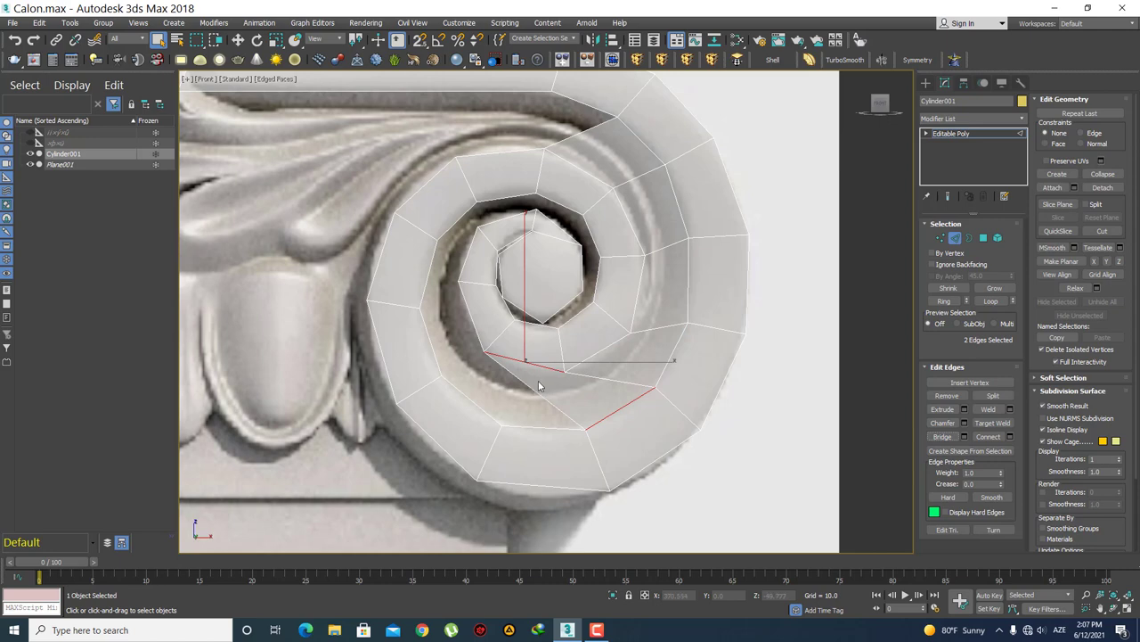
key(1)
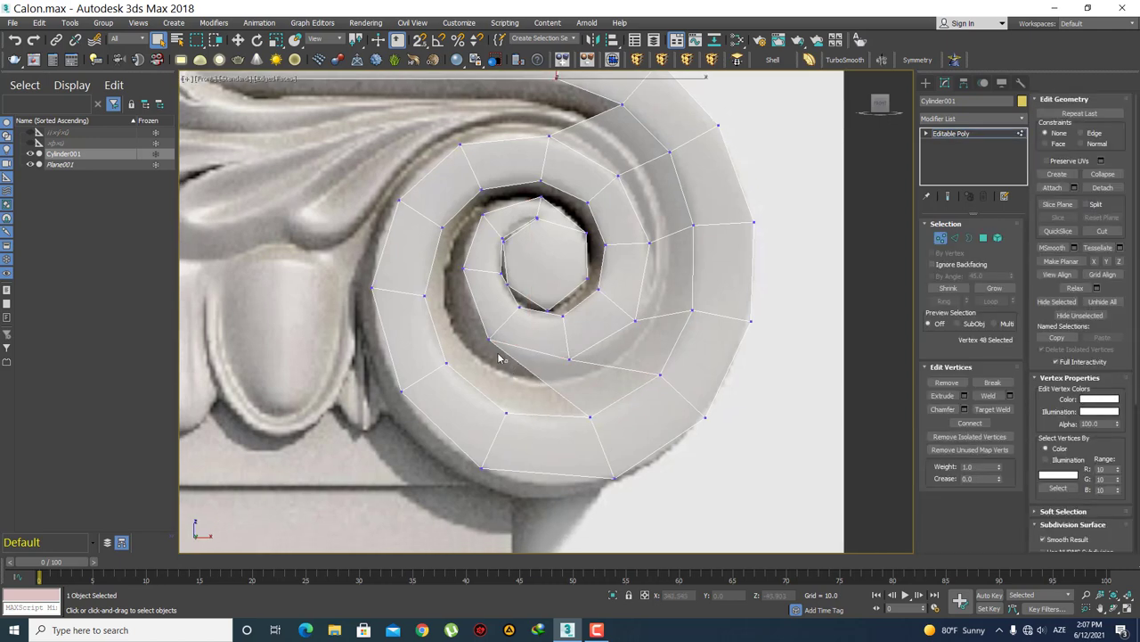
drag(499, 358, 639, 196)
key(w)
click(640, 366)
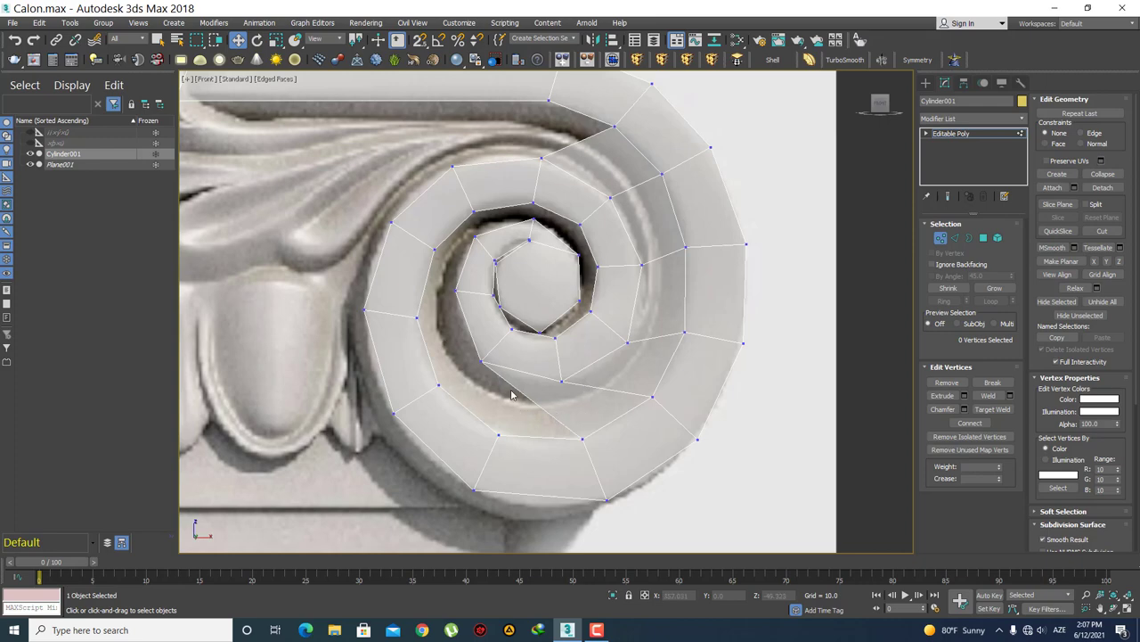
middle_drag(523, 450, 594, 410)
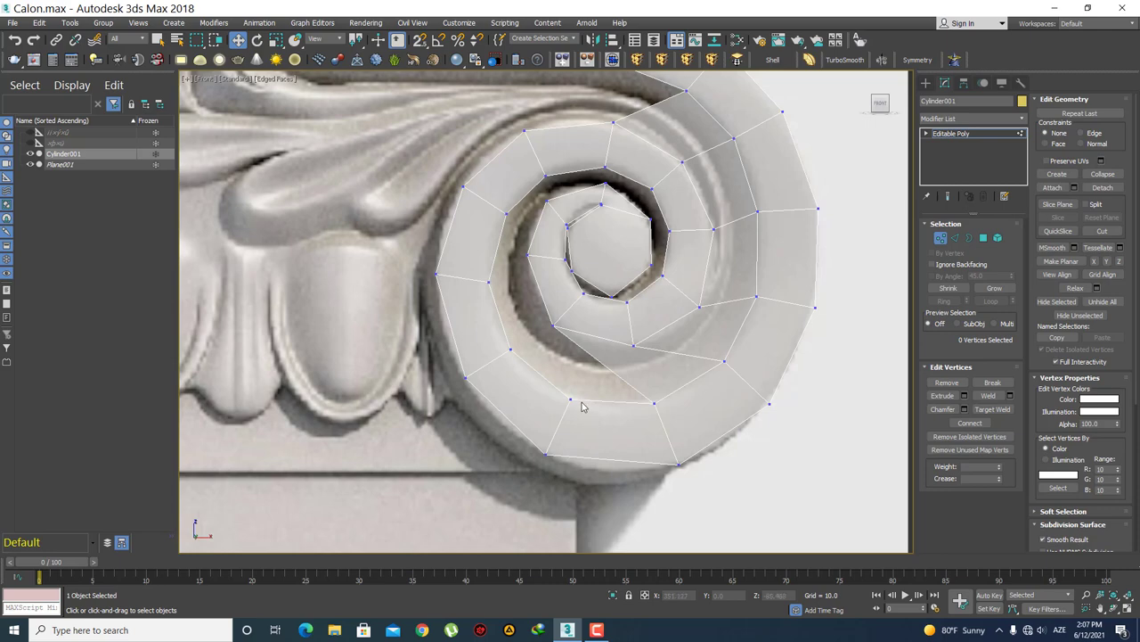
middle_drag(591, 433, 573, 441)
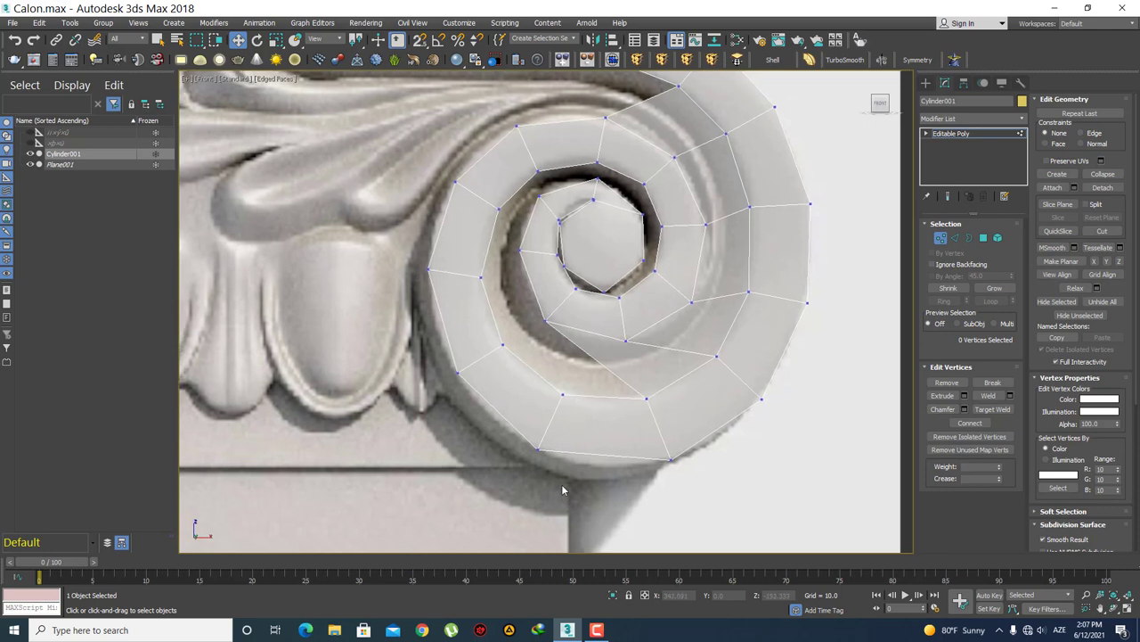
middle_drag(547, 308, 540, 354)
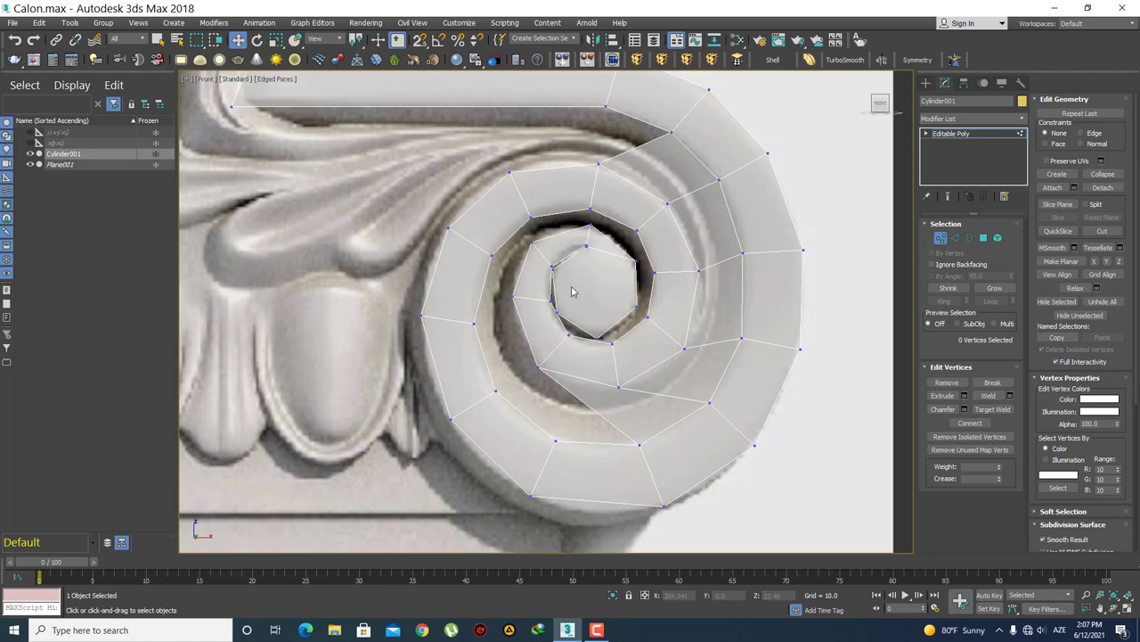
- At Edge level, bridge the two edges of the upper crack
scroll(573, 292, up, 3)
scroll(598, 288, up, 3)
scroll(611, 216, up, 2)
scroll(603, 234, up, 2)
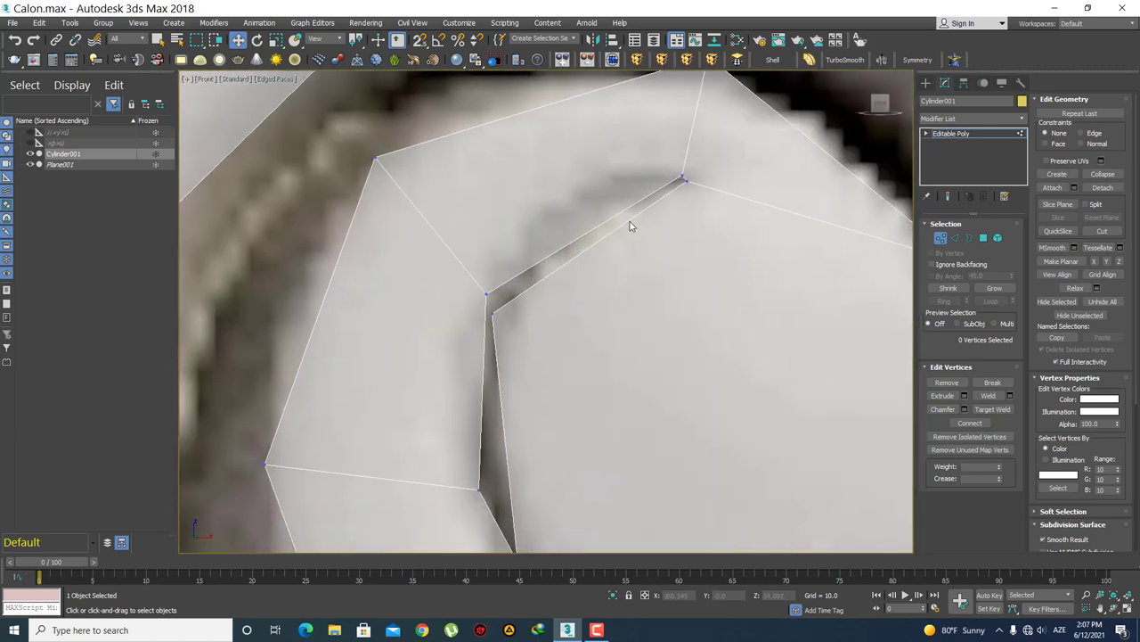
key(2)
drag(576, 207, 604, 266)
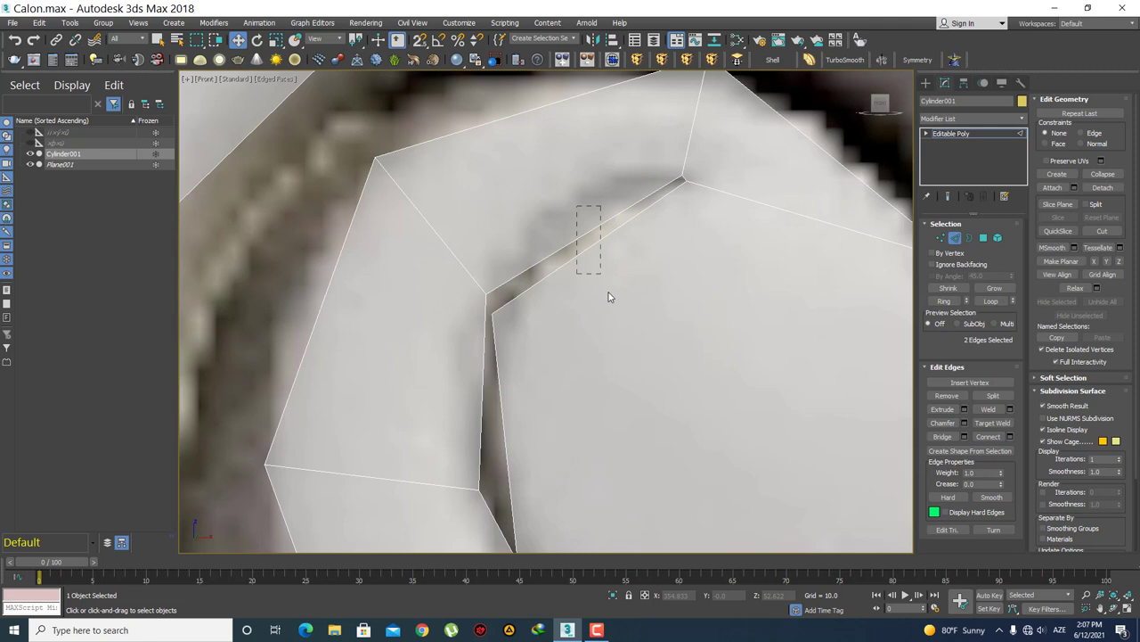
click(942, 436)
- Bridge the vertical crack and the lower diagonal crack
drag(457, 387, 535, 427)
middle_drag(600, 423, 605, 401)
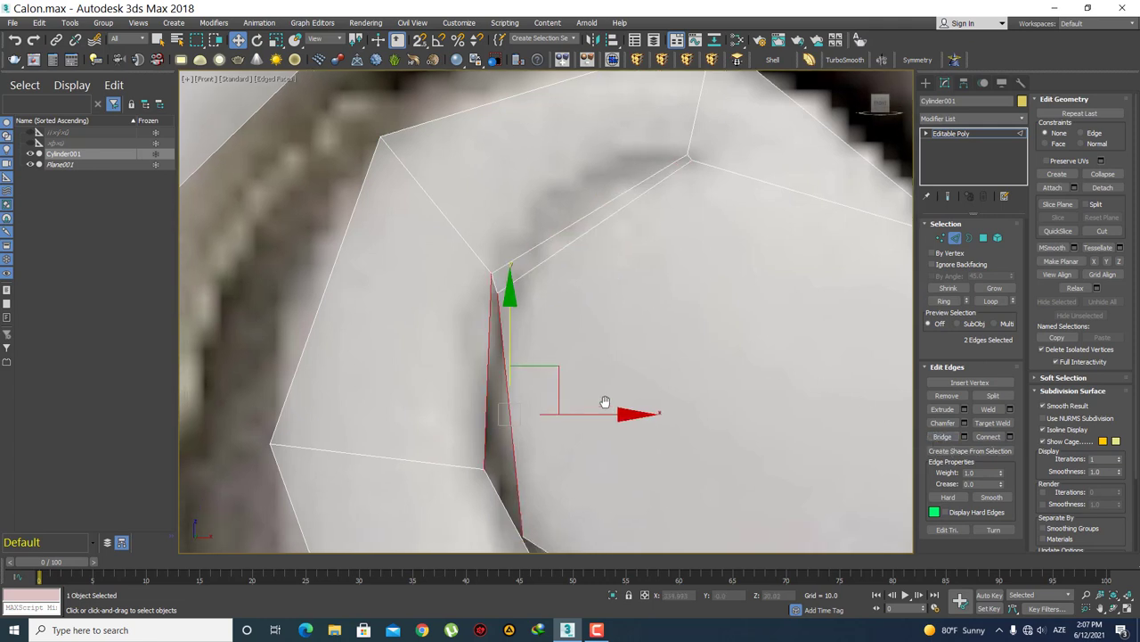
scroll(605, 402, down, 3)
click(941, 437)
scroll(675, 318, up, 3)
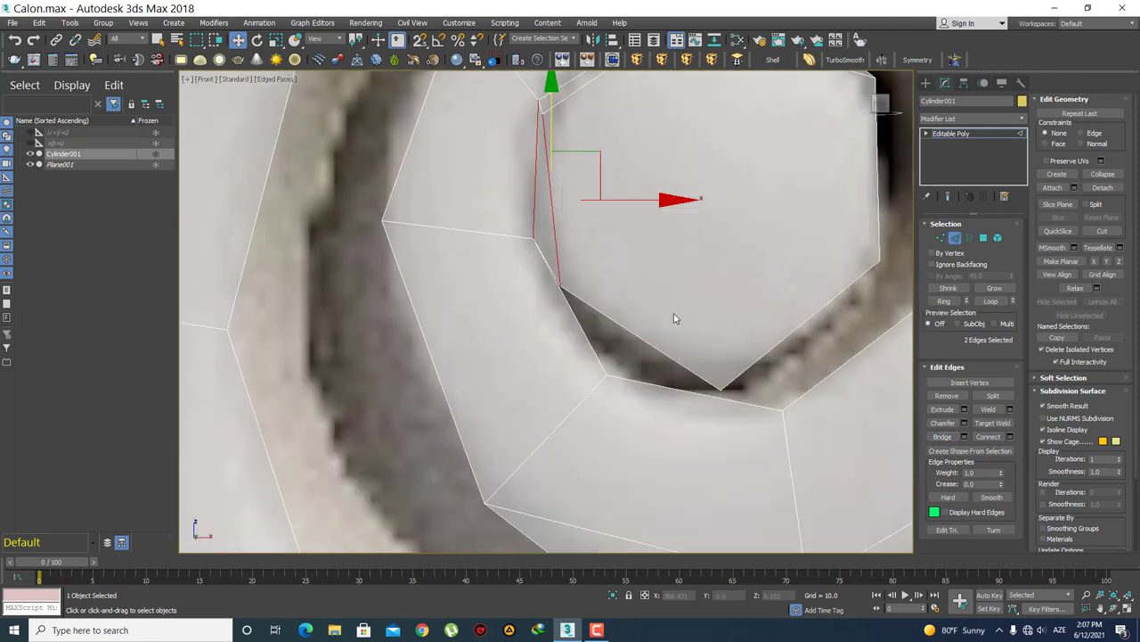
drag(615, 334, 613, 337)
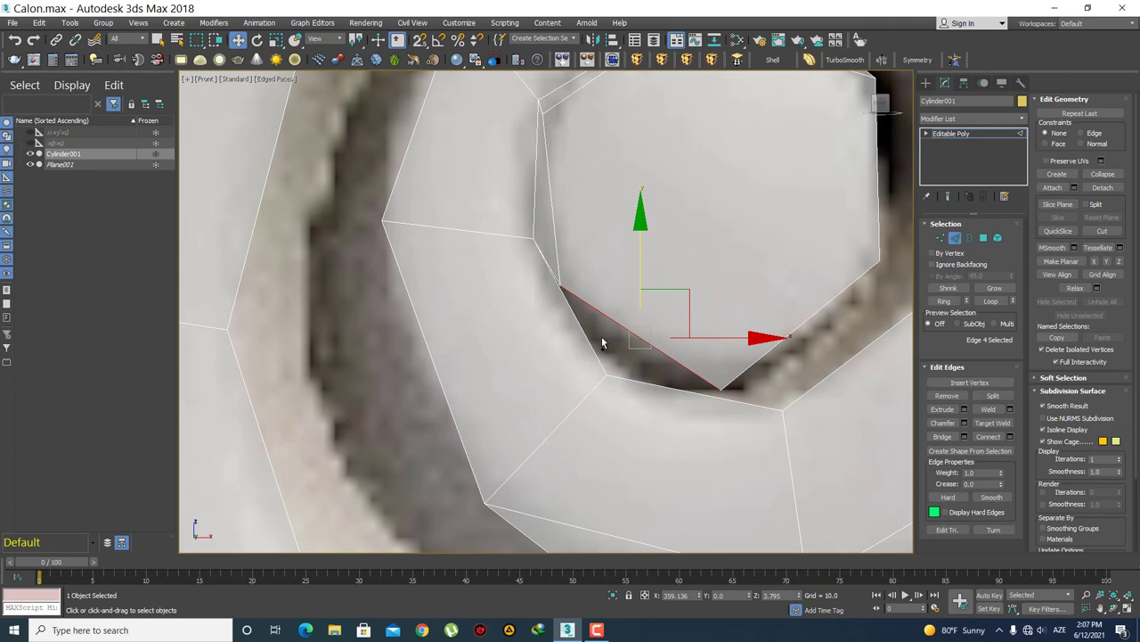
click(947, 437)
- At Vertex level, move the crack-corner vertex onto its neighbour
middle_drag(617, 317, 614, 333)
key(1)
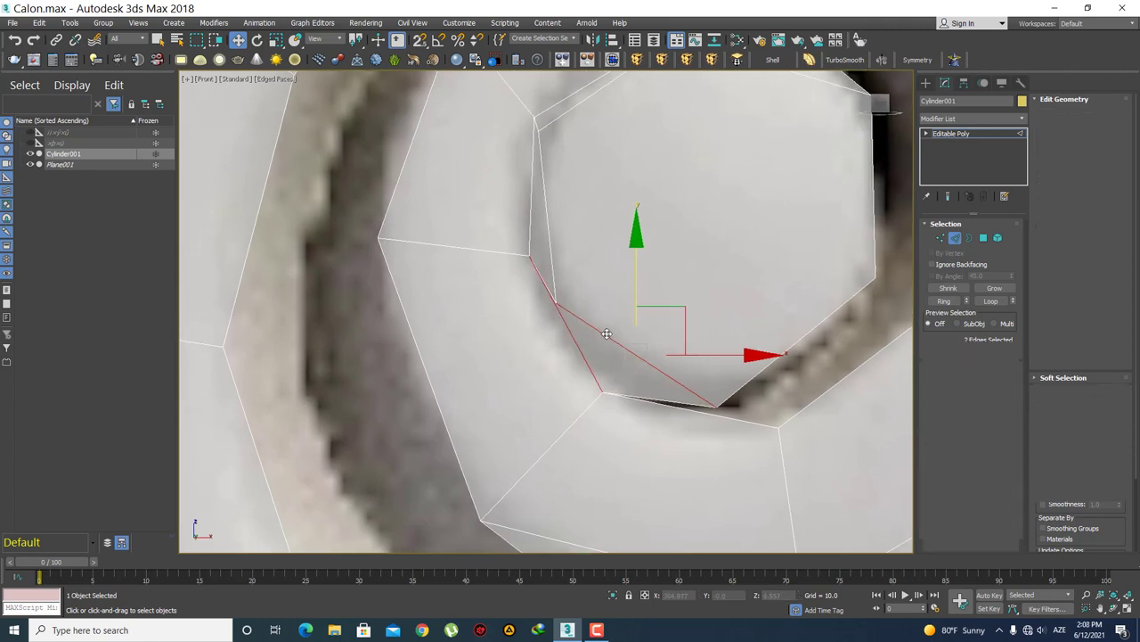
click(556, 304)
click(529, 256)
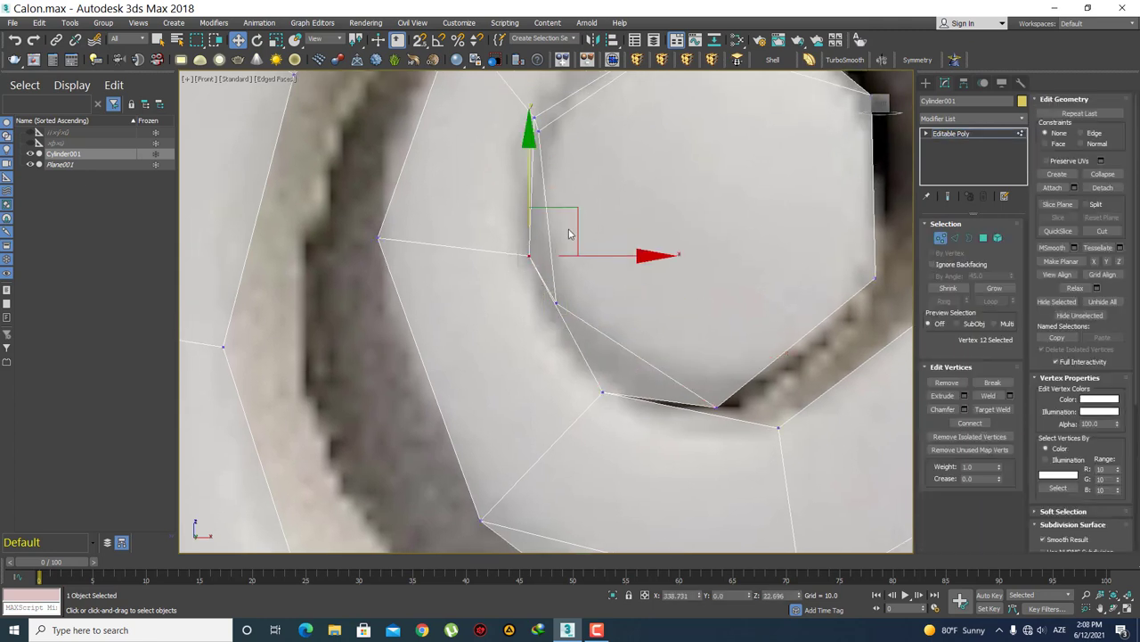
drag(576, 208, 593, 256)
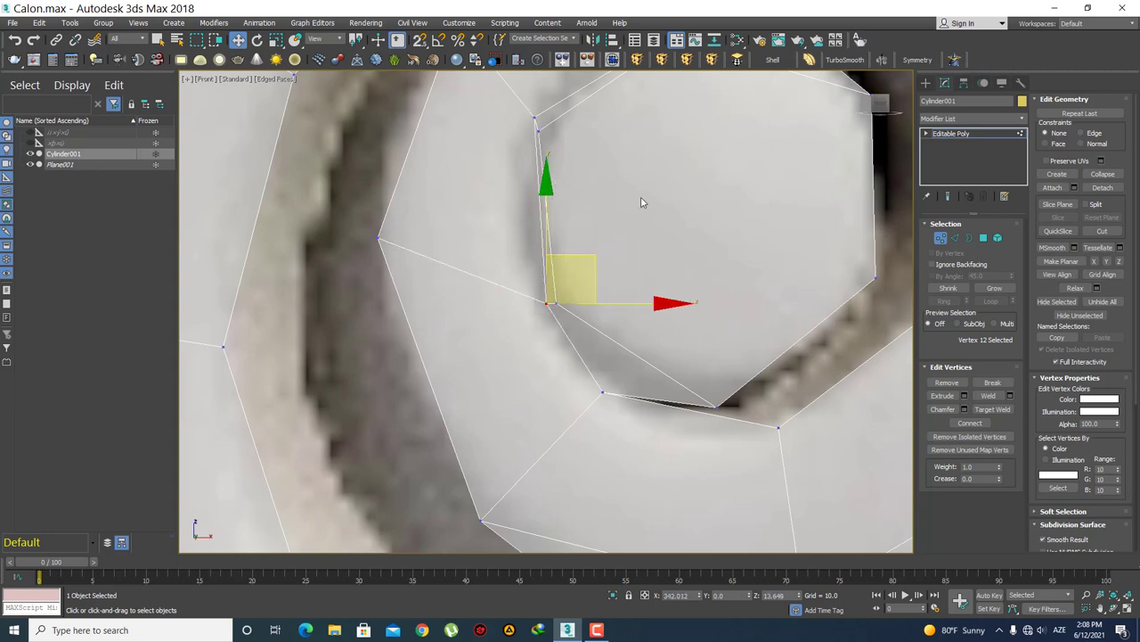
click(673, 361)
- Nudge the vertex at the remaining sliver to close it
scroll(672, 362, down, 3)
scroll(528, 320, up, 3)
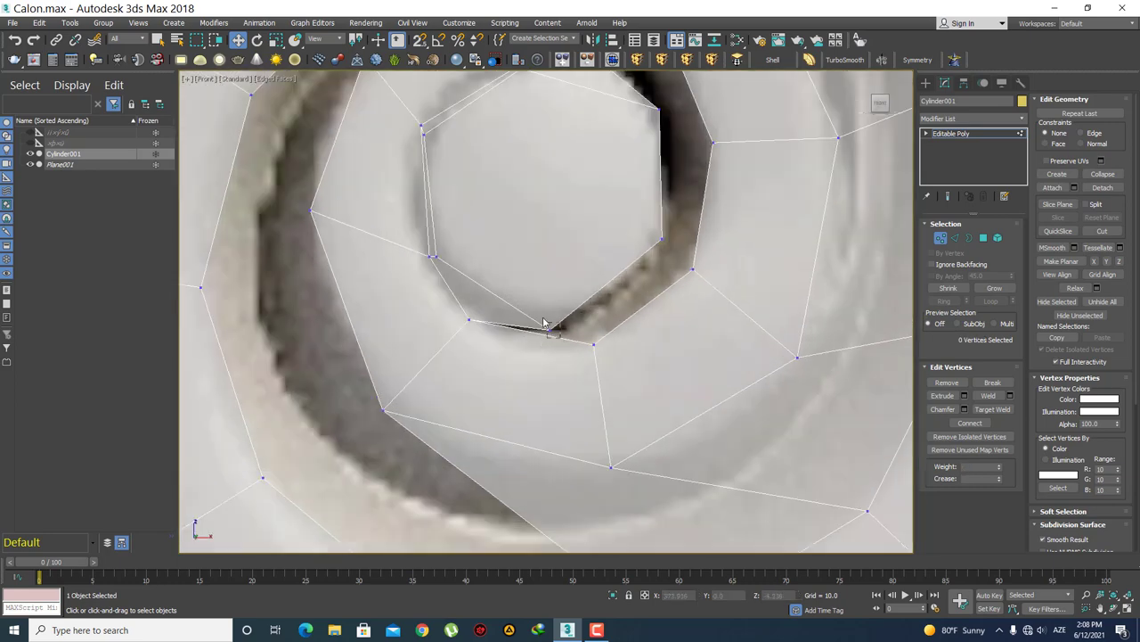
click(550, 329)
drag(594, 285, 599, 290)
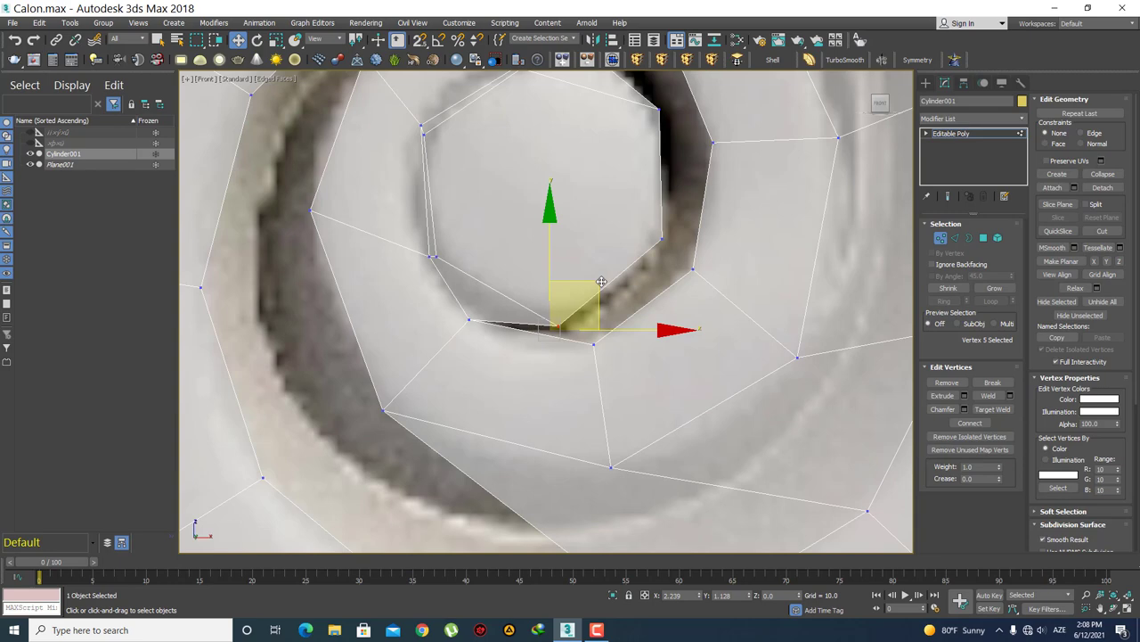
click(565, 383)
- Back at Edge level, pick the short edge beside the dark inner gap
scroll(437, 311, up, 5)
middle_drag(413, 305, 438, 339)
scroll(437, 343, down, 3)
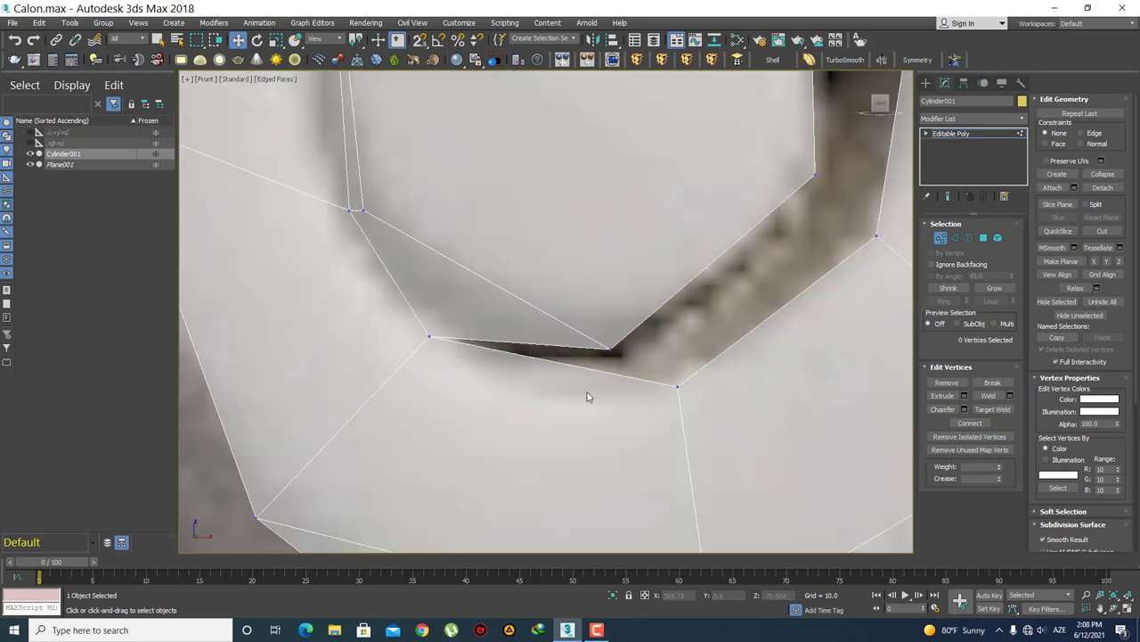
middle_drag(595, 383, 565, 353)
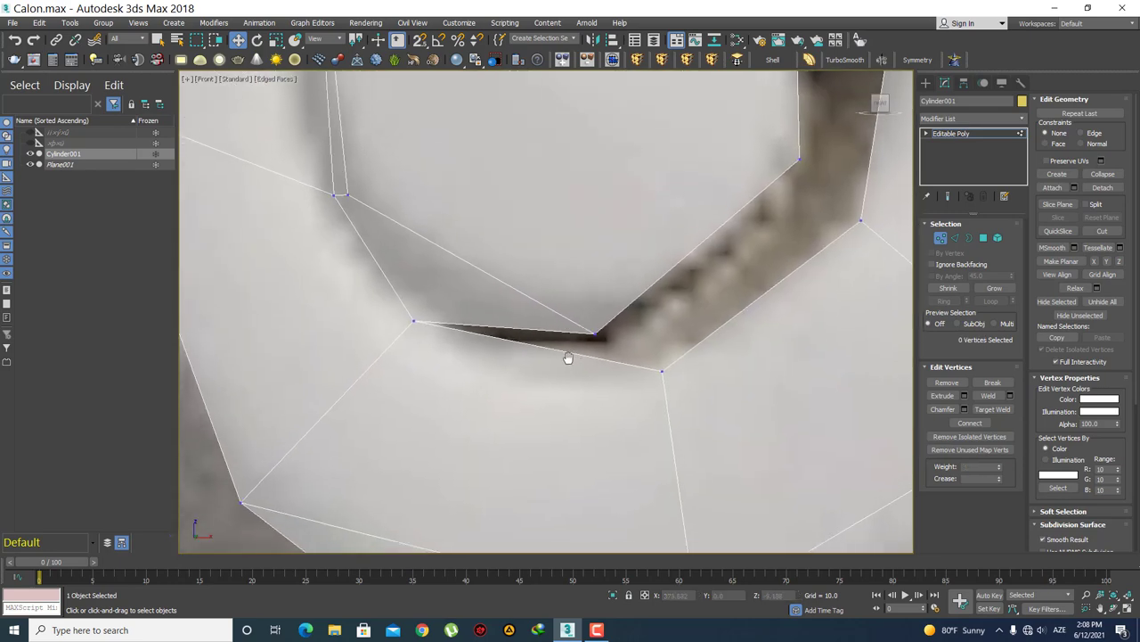
key(2)
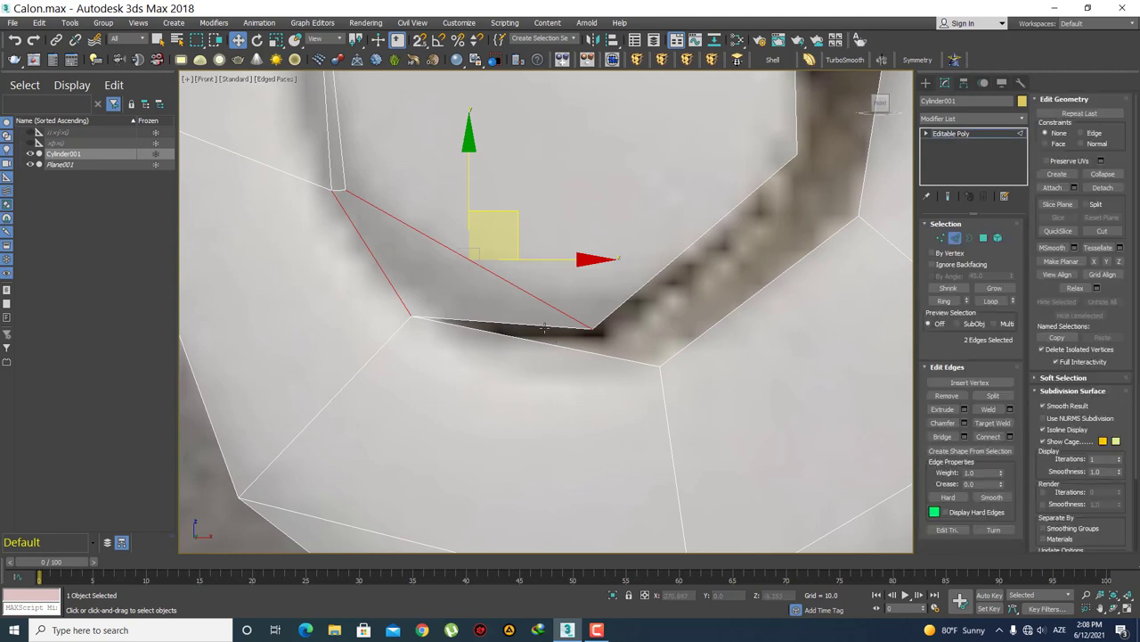
click(560, 350)
scroll(570, 403, down, 2)
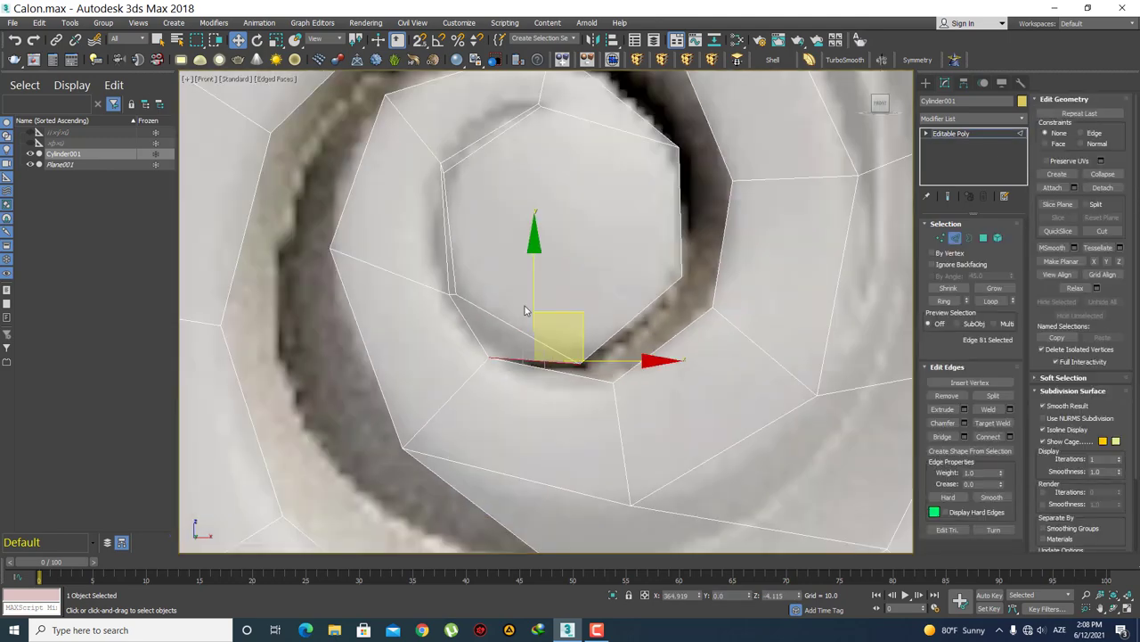
- At Vertex level, move the vertex beside the gap left onto the groove
scroll(526, 313, up, 2)
scroll(545, 333, up, 2)
key(1)
scroll(499, 294, up, 2)
click(474, 272)
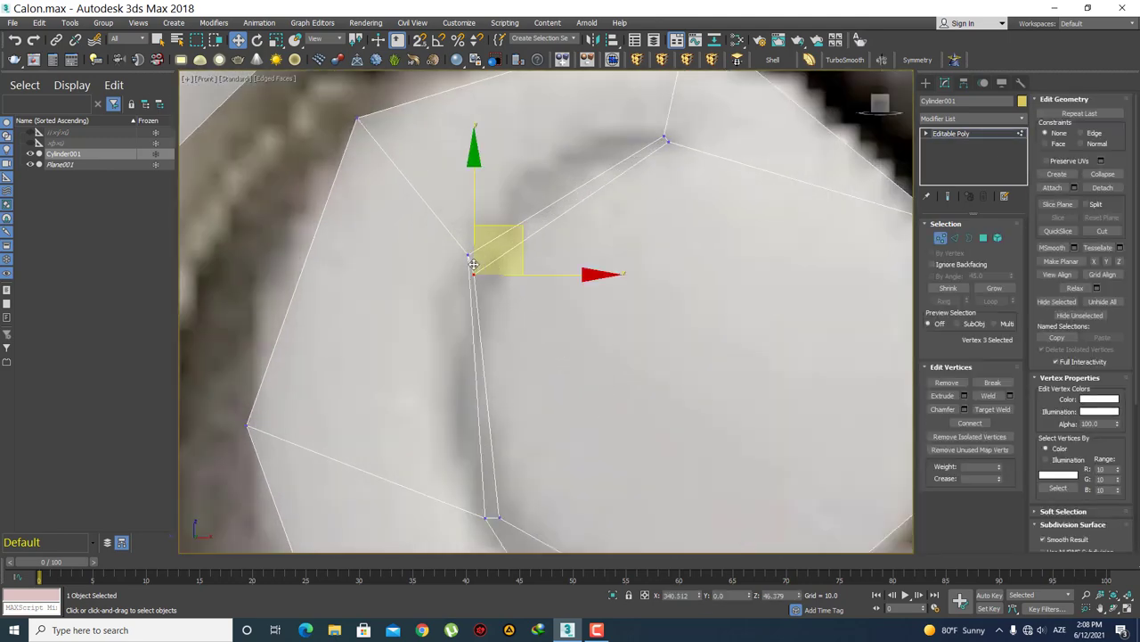
click(587, 354)
scroll(535, 240, down, 3)
scroll(624, 401, up, 1)
click(631, 393)
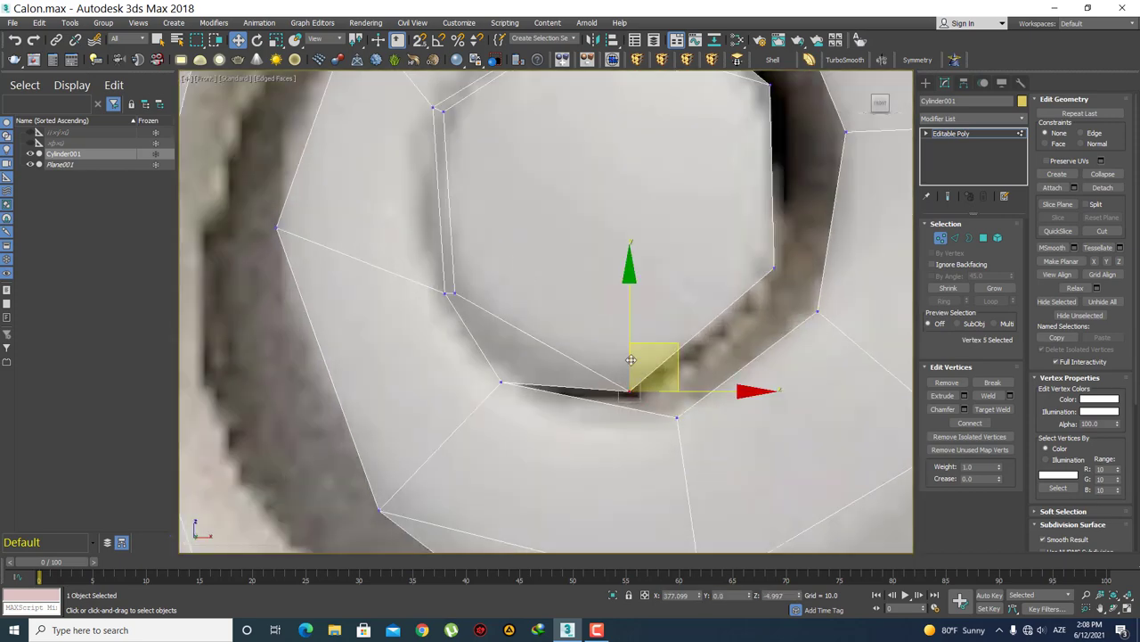
mouse_move(668, 344)
mouse_down()
mouse_move(547, 329)
mouse_move(544, 266)
mouse_up()
scroll(542, 246, down, 3)
click(545, 265)
- Raise the lower inner vertex up along the groove in two nudges
scroll(612, 226, up, 2)
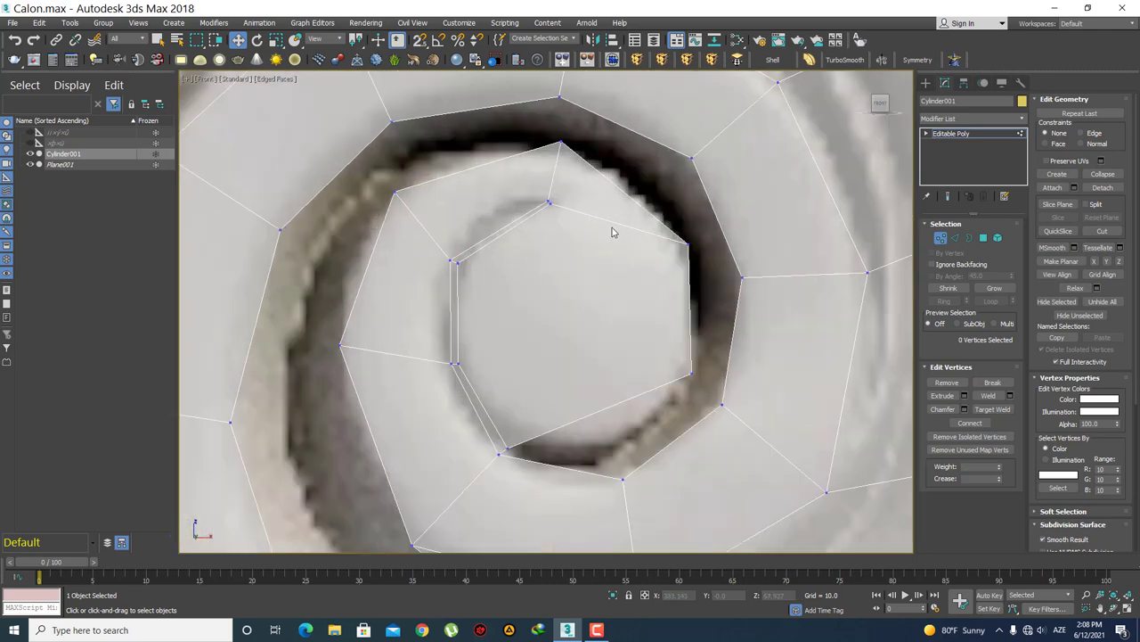
middle_drag(669, 297, 647, 283)
click(664, 231)
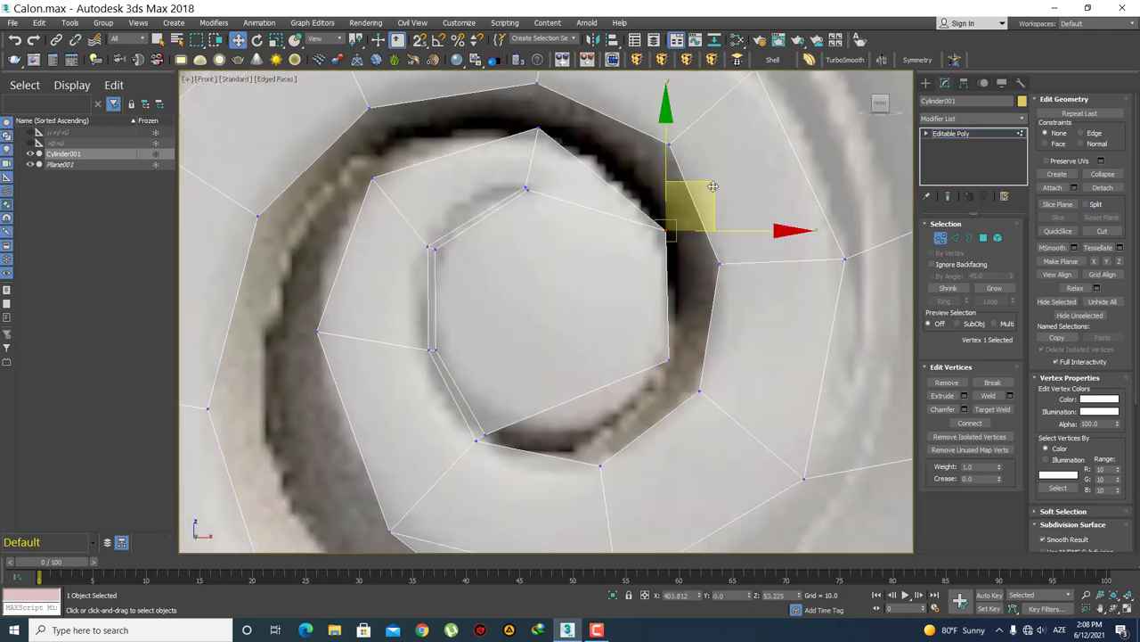
click(683, 383)
click(669, 358)
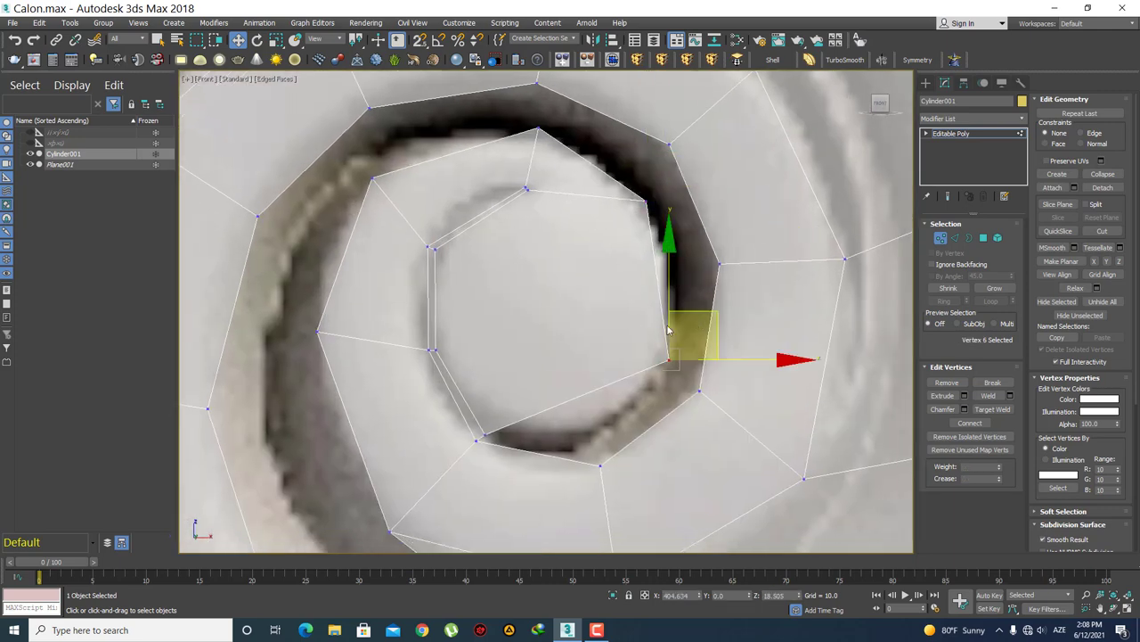
drag(719, 314, 725, 266)
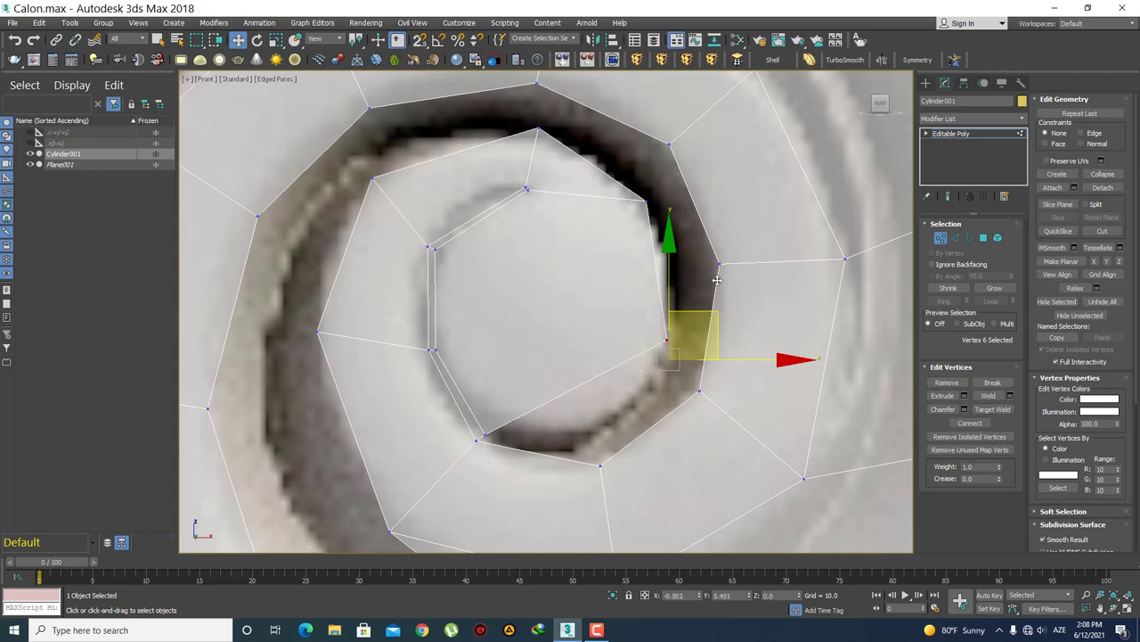
click(609, 386)
click(677, 312)
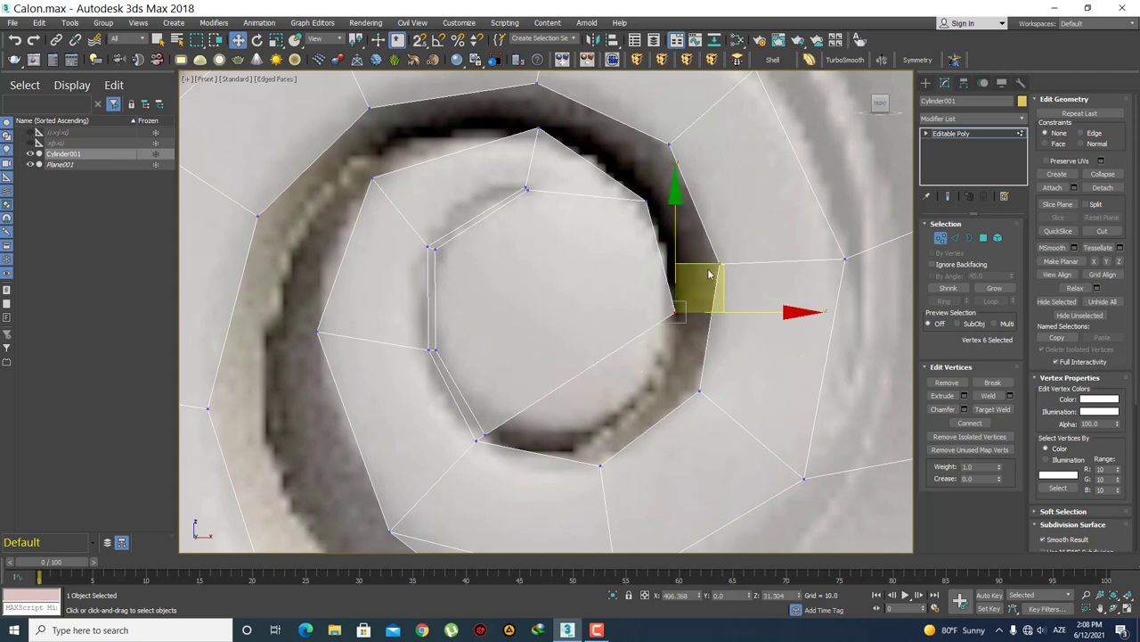
drag(714, 263, 715, 233)
click(657, 342)
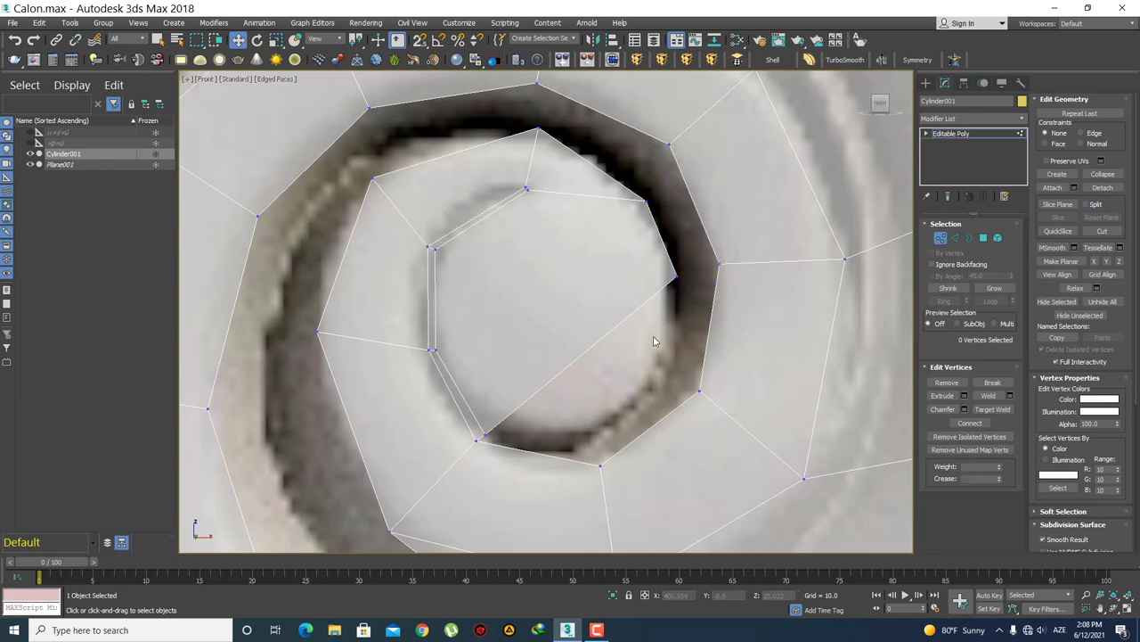
- Shift the top inner-ring vertex slightly up-left onto the groove
middle_drag(671, 261, 662, 253)
scroll(662, 253, down, 2)
click(633, 201)
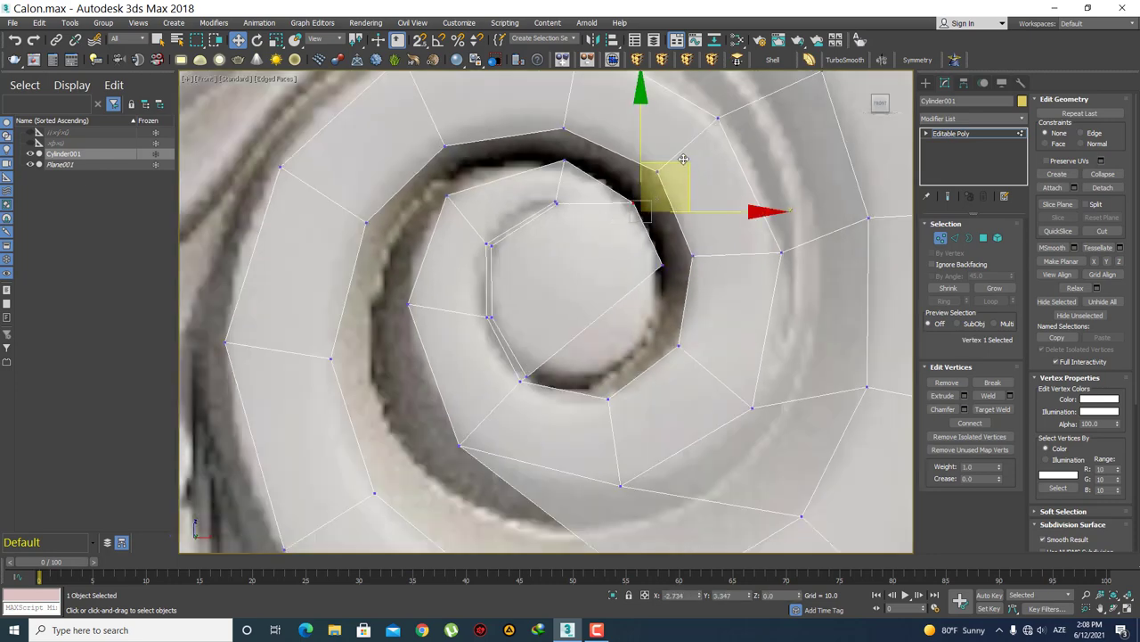
click(626, 251)
scroll(535, 188, up, 2)
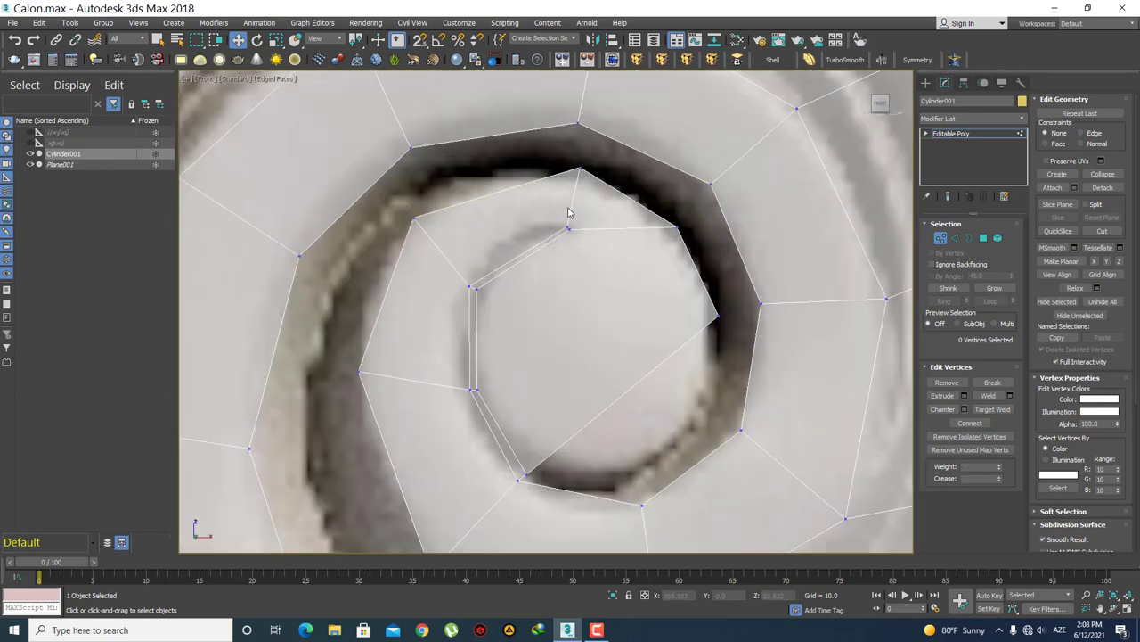
click(576, 163)
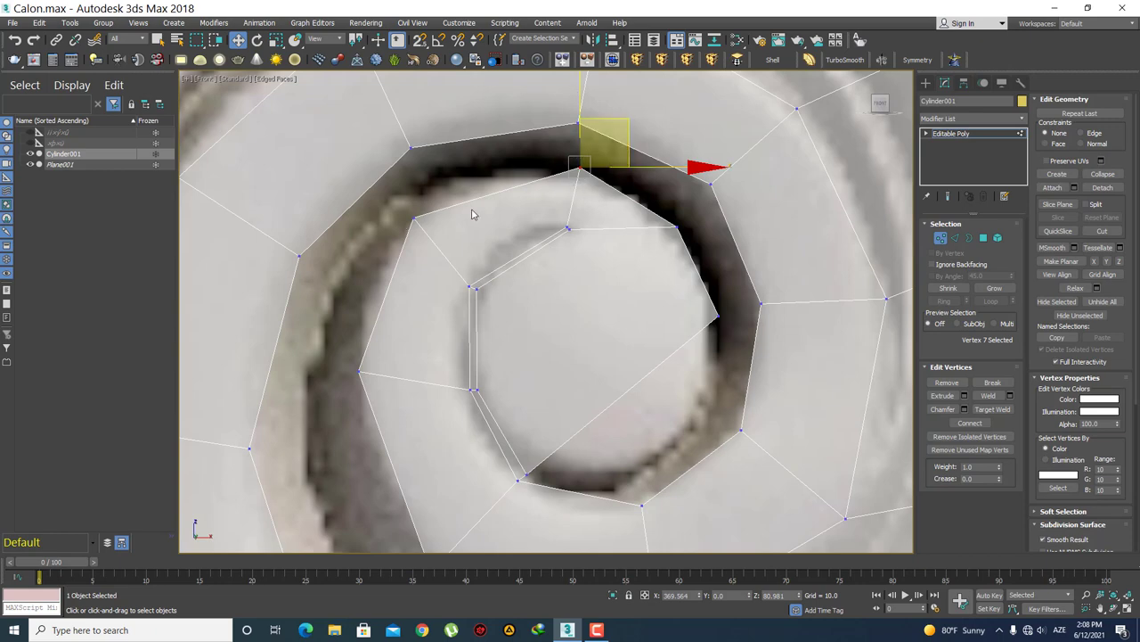
drag(631, 128, 621, 123)
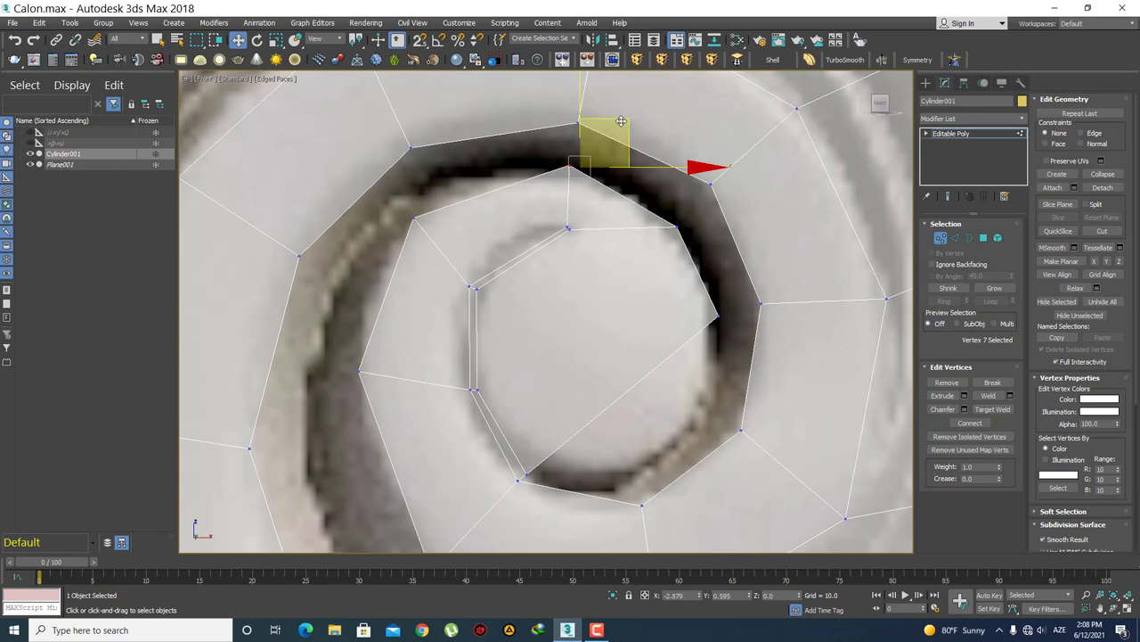
click(475, 232)
click(414, 219)
click(526, 214)
scroll(515, 208, down, 1)
scroll(515, 208, down, 2)
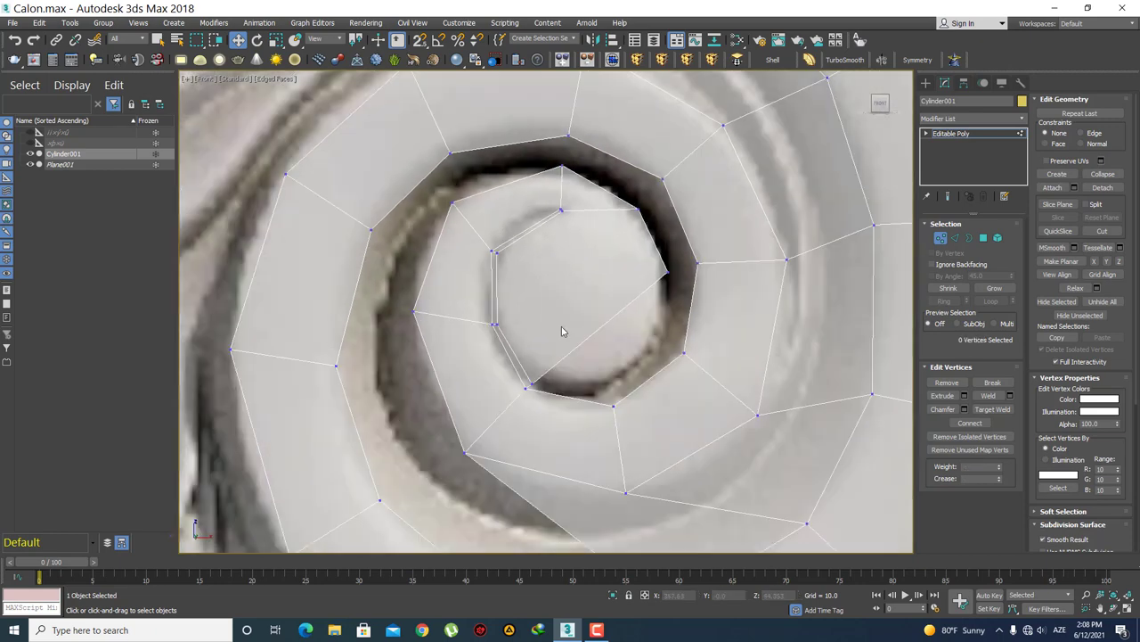
mouse_move(561, 330)
middle_down()
mouse_move(562, 287)
mouse_move(604, 283)
middle_up()
- Enter Edge level with plain selection and frame the gap at the volute's inner eye
key(2)
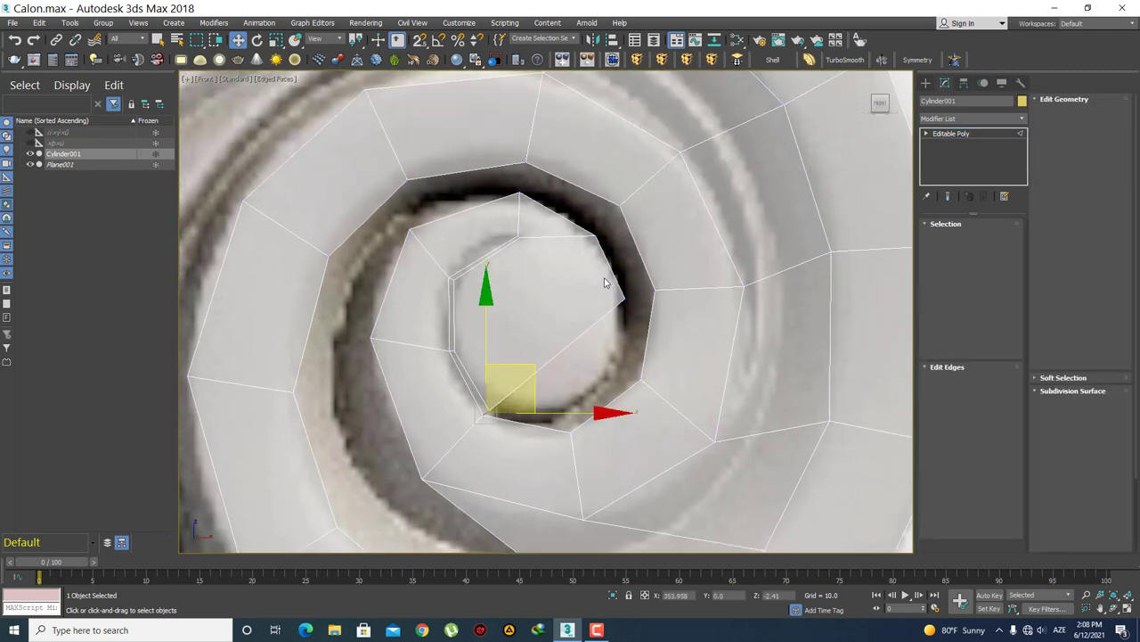
key(q)
scroll(519, 315, down, 2)
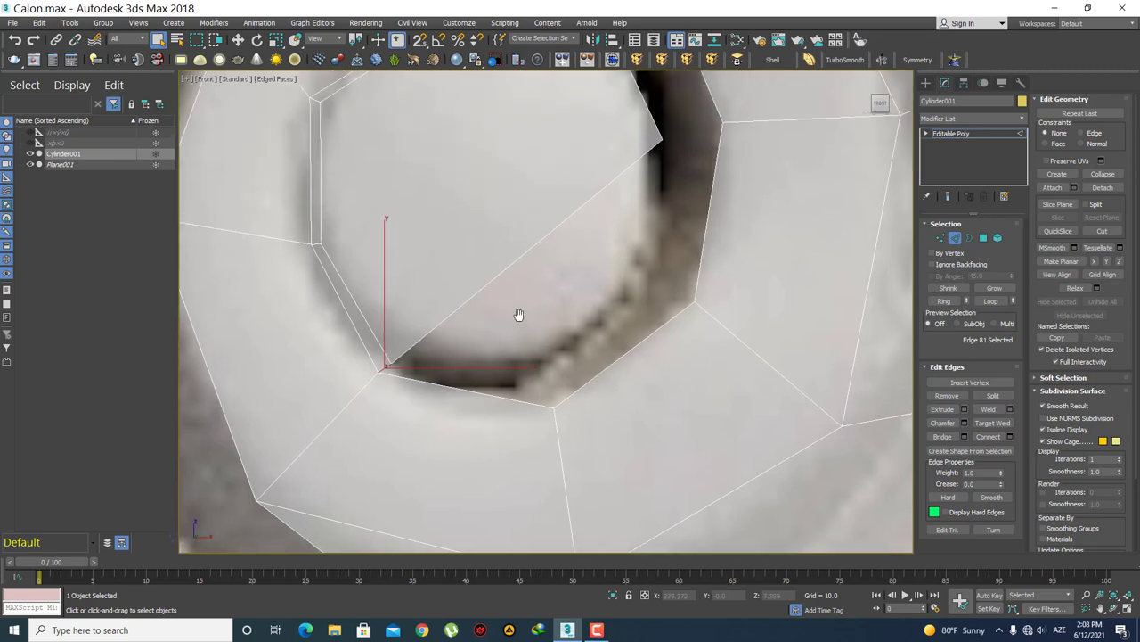
scroll(488, 370, down, 2)
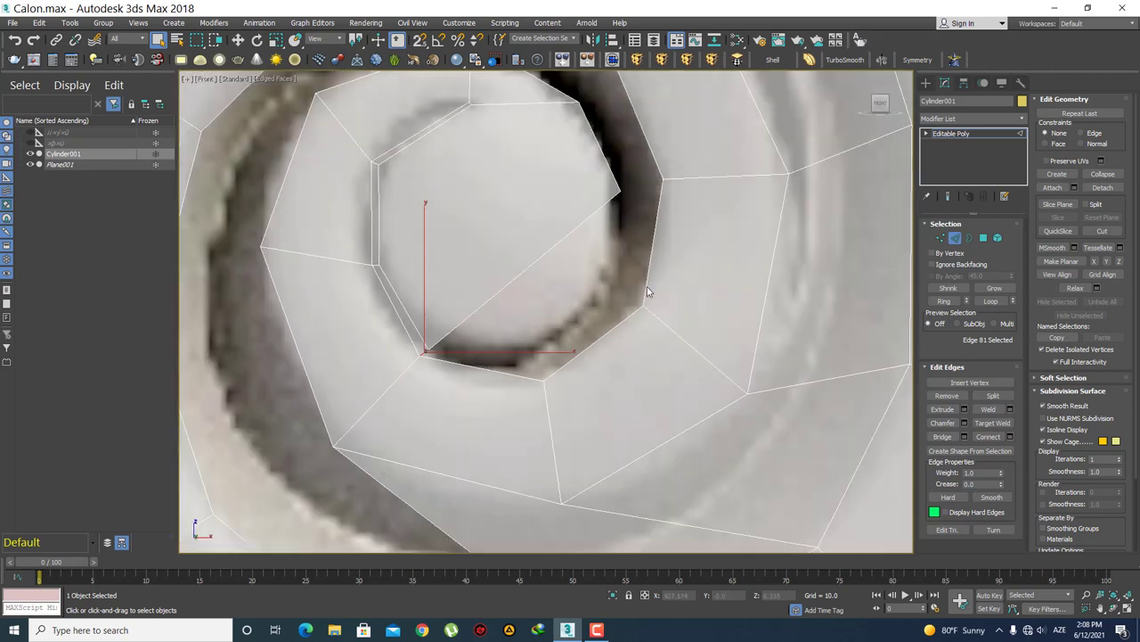
middle_drag(548, 274, 572, 272)
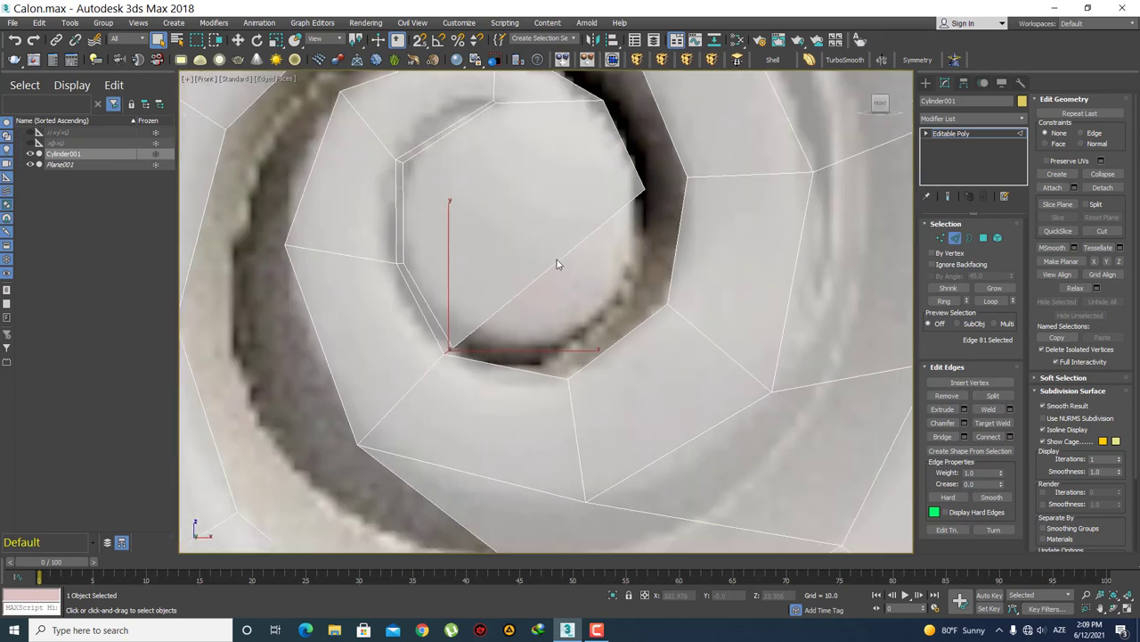
click(557, 264)
key(2)
mouse_move(574, 314)
middle_down()
mouse_move(581, 293)
mouse_move(580, 323)
middle_up()
key(2)
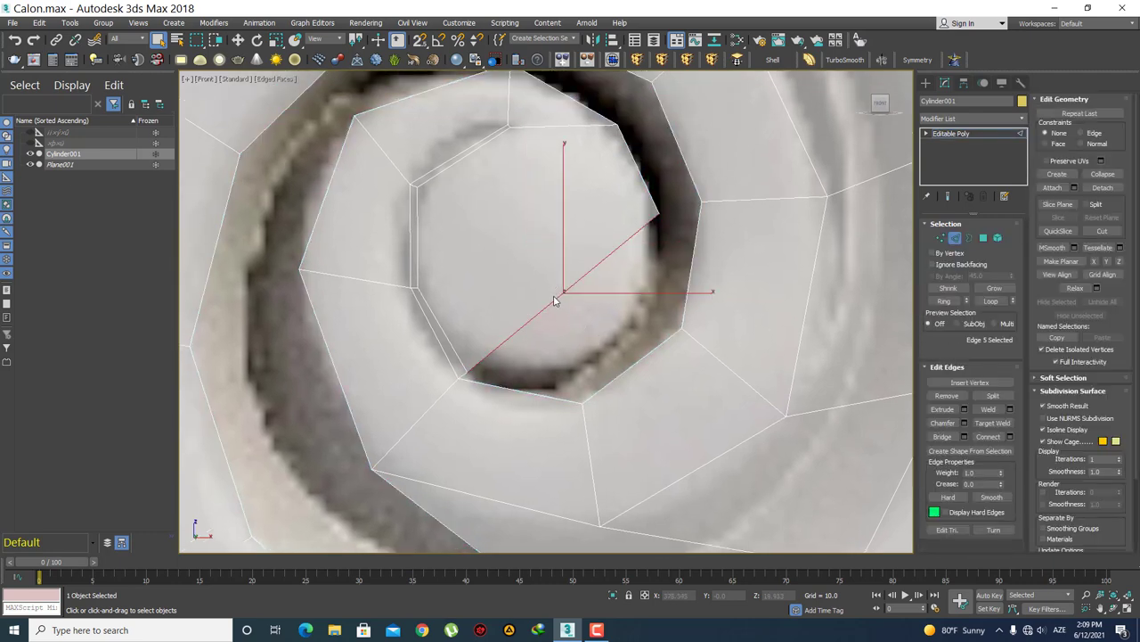
middle_drag(589, 275, 571, 366)
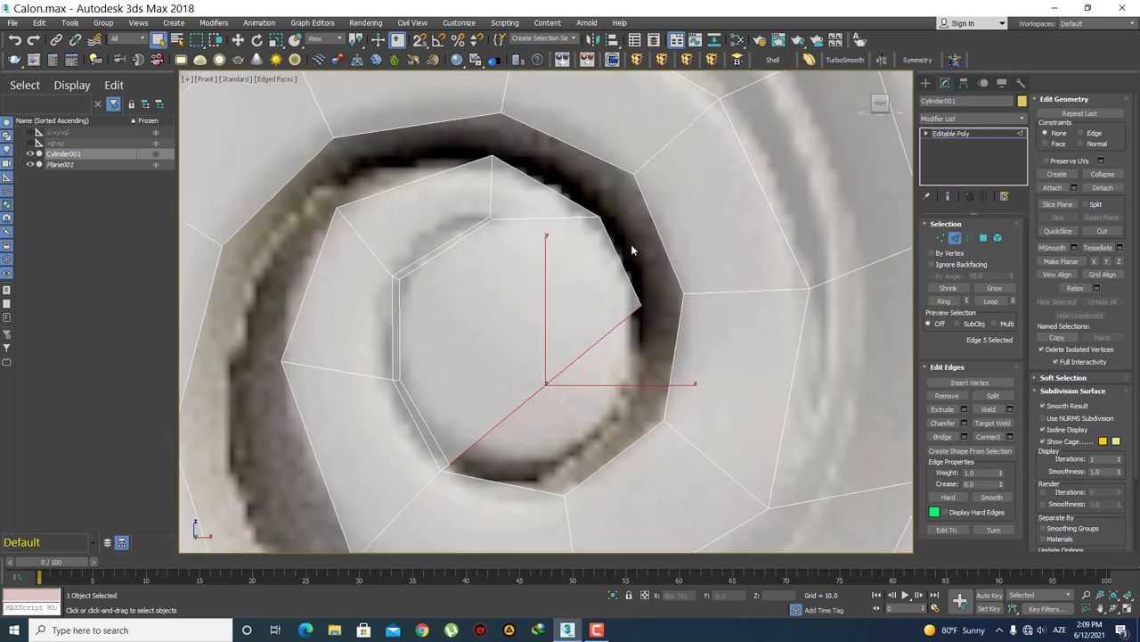
- Bridge two gaps along the inner eye, each from a pair of opposite edges
click(628, 264)
ctrl+click(675, 231)
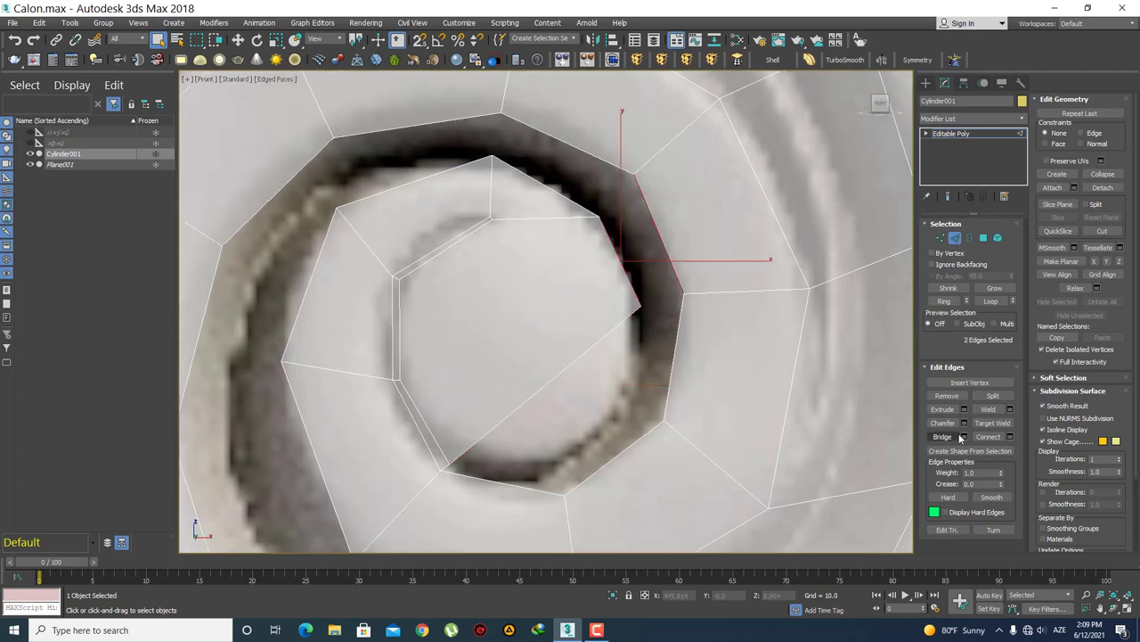
click(957, 435)
middle_drag(590, 225, 585, 279)
click(541, 246)
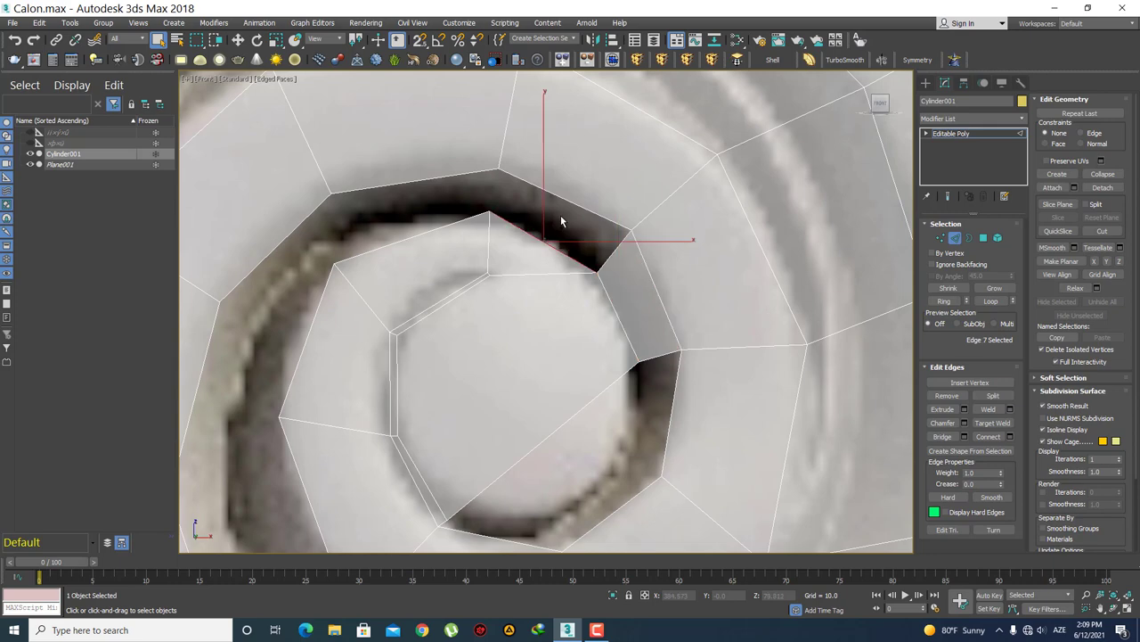
ctrl+click(564, 199)
click(958, 435)
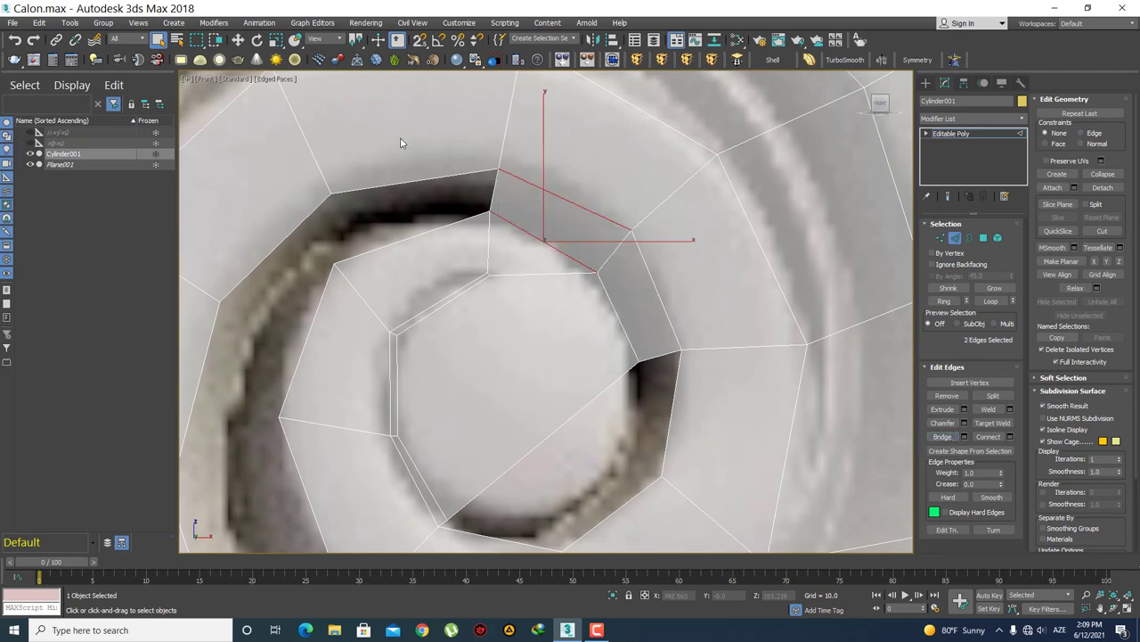
- Bridge another gap along the dark strip and select both edges of the left strip
click(405, 183)
ctrl+click(405, 239)
click(943, 436)
middle_drag(536, 315, 780, 296)
click(517, 230)
ctrl+click(541, 307)
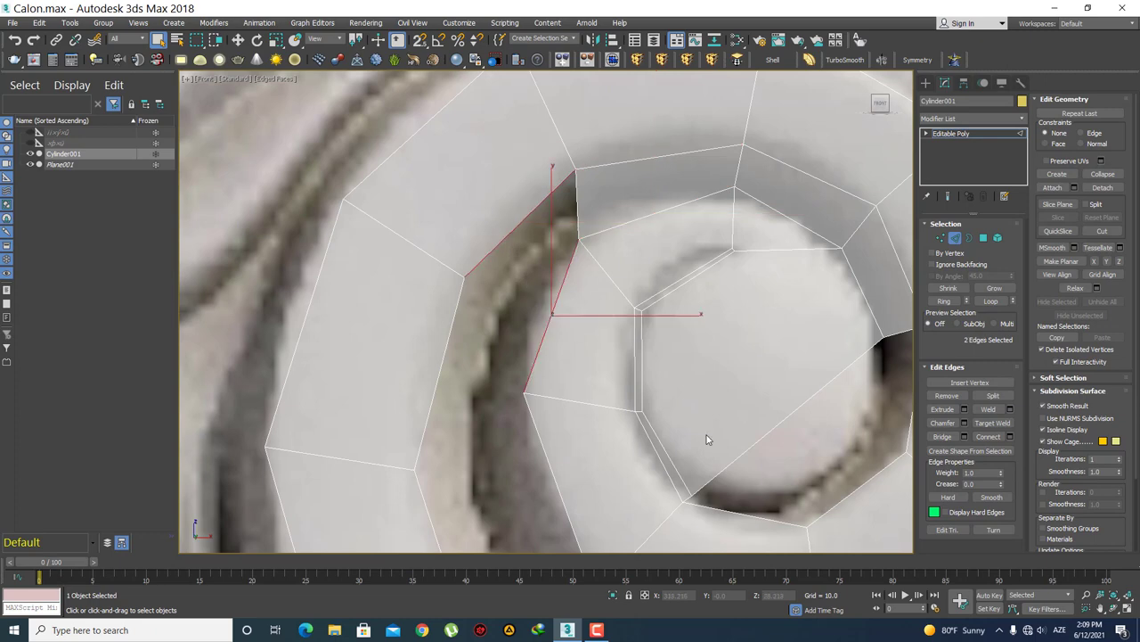
- Bridge the left strip gap and the next gap below it with new polygons
click(943, 437)
scroll(541, 233, down, 3)
click(472, 278)
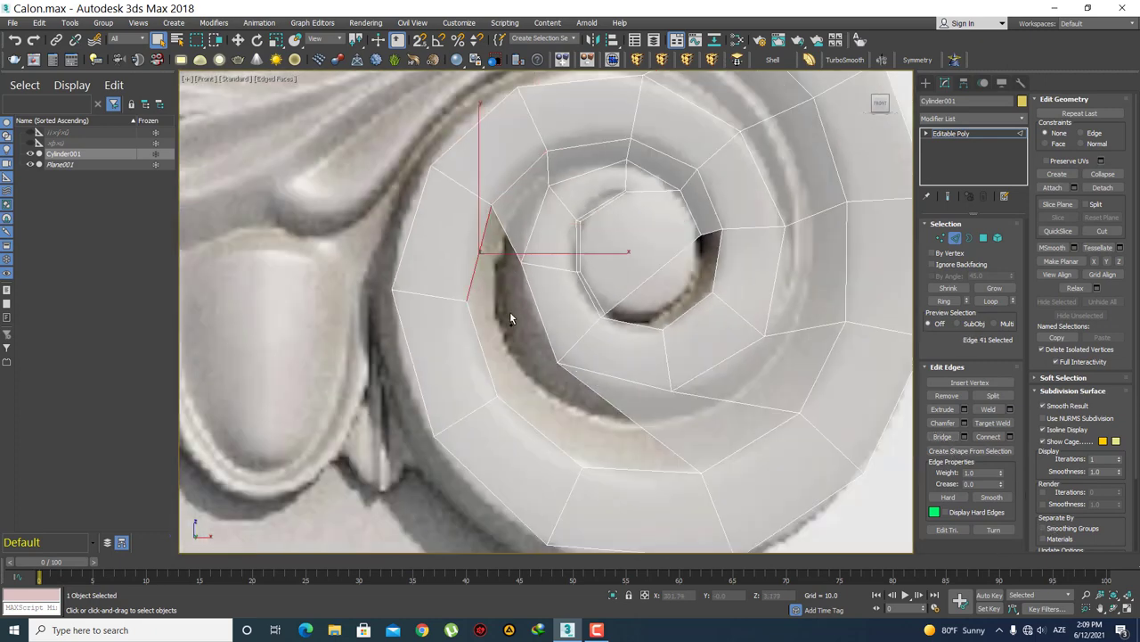
ctrl+click(545, 331)
click(943, 436)
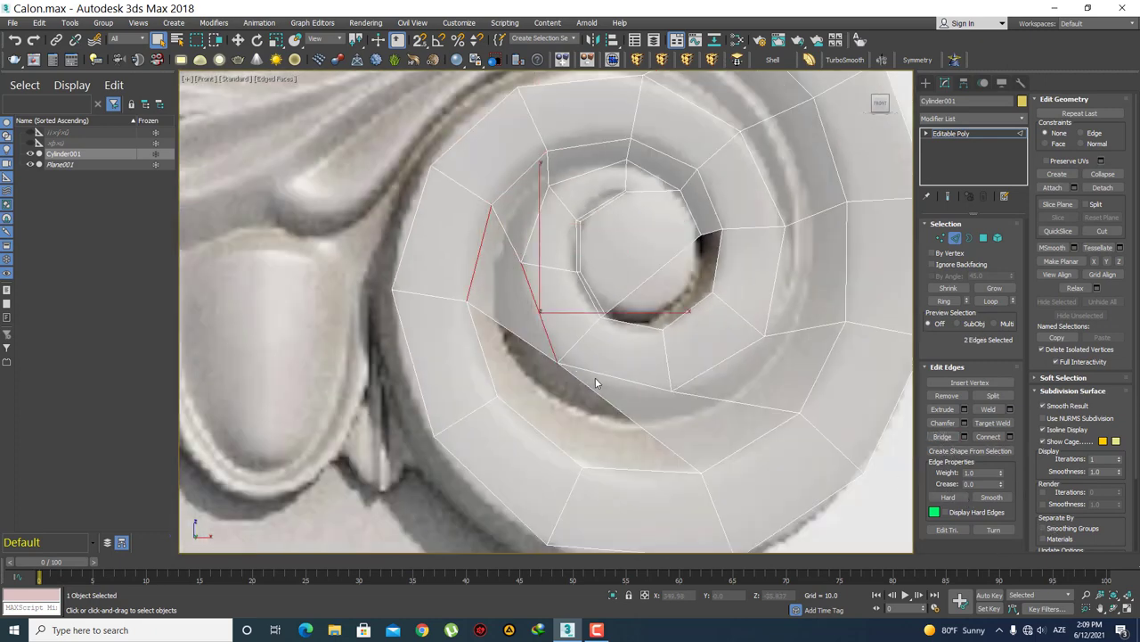
middle_drag(598, 381, 530, 287)
- Bridge the single left edge to the diagonal edge with a new polygon
click(459, 251)
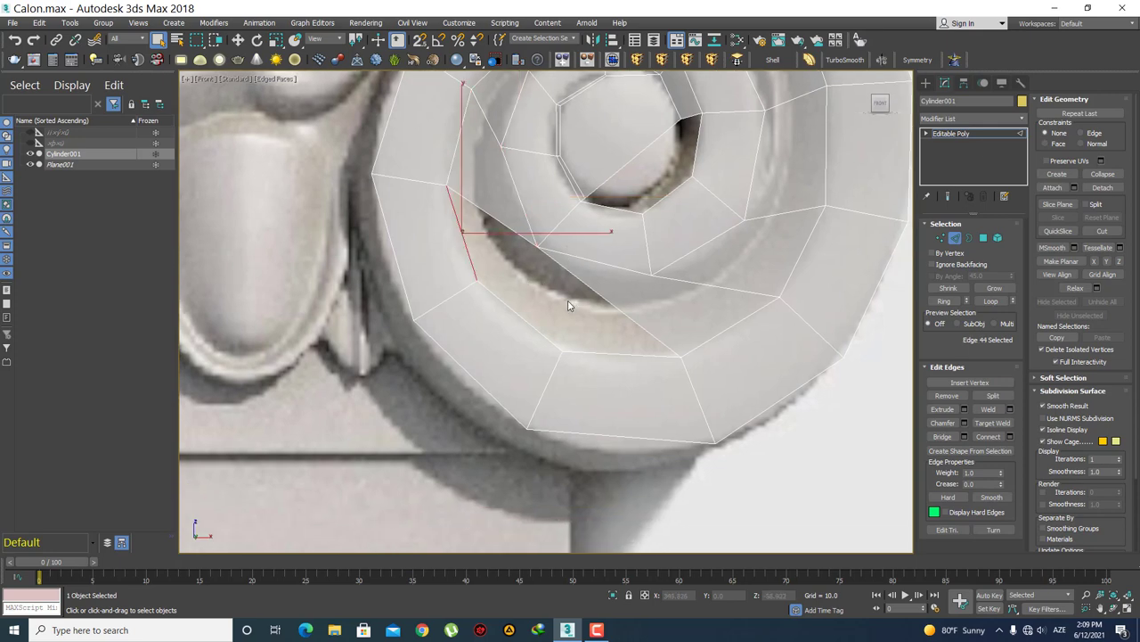
click(490, 274)
middle_drag(488, 228, 531, 293)
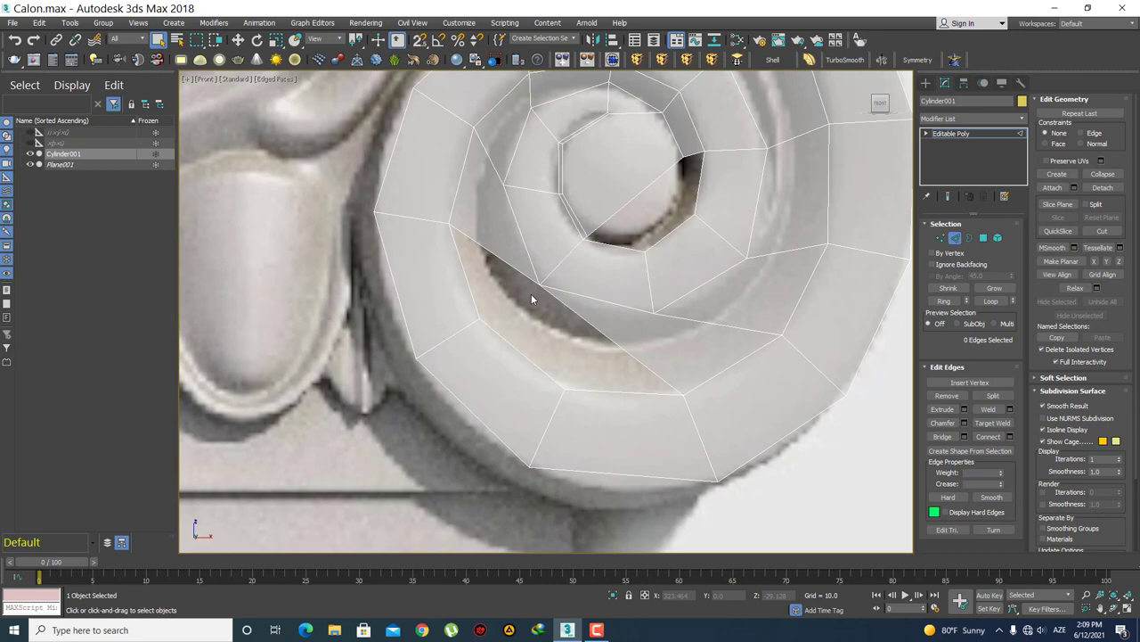
click(474, 285)
ctrl+click(600, 343)
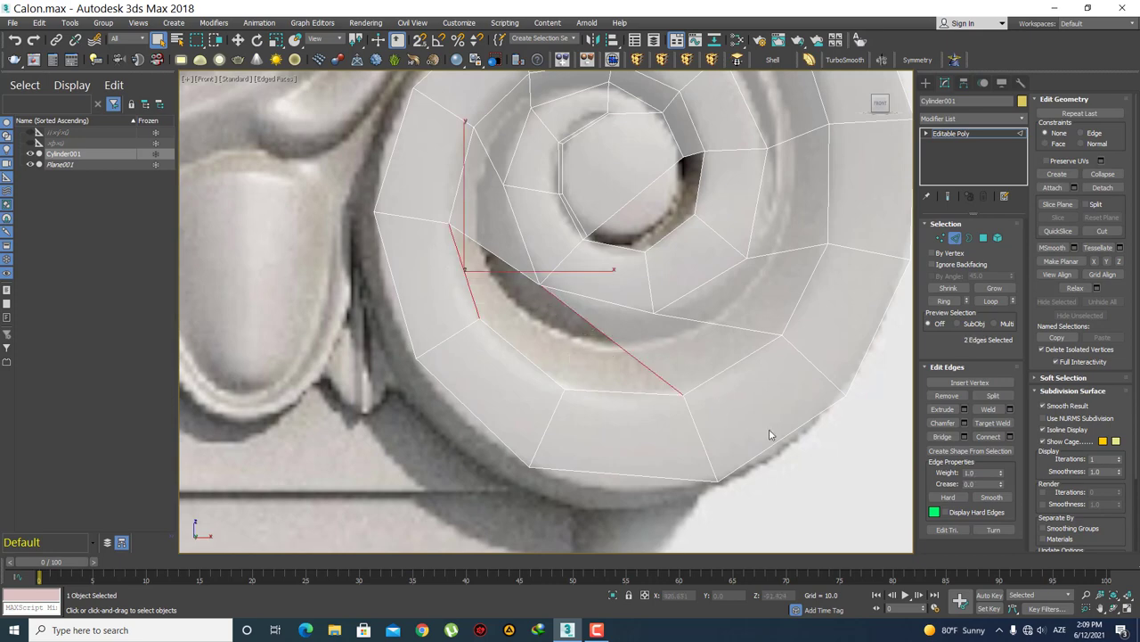
click(955, 440)
- Remove the stray edge left inside the newly bridged polygon
middle_drag(555, 374, 545, 343)
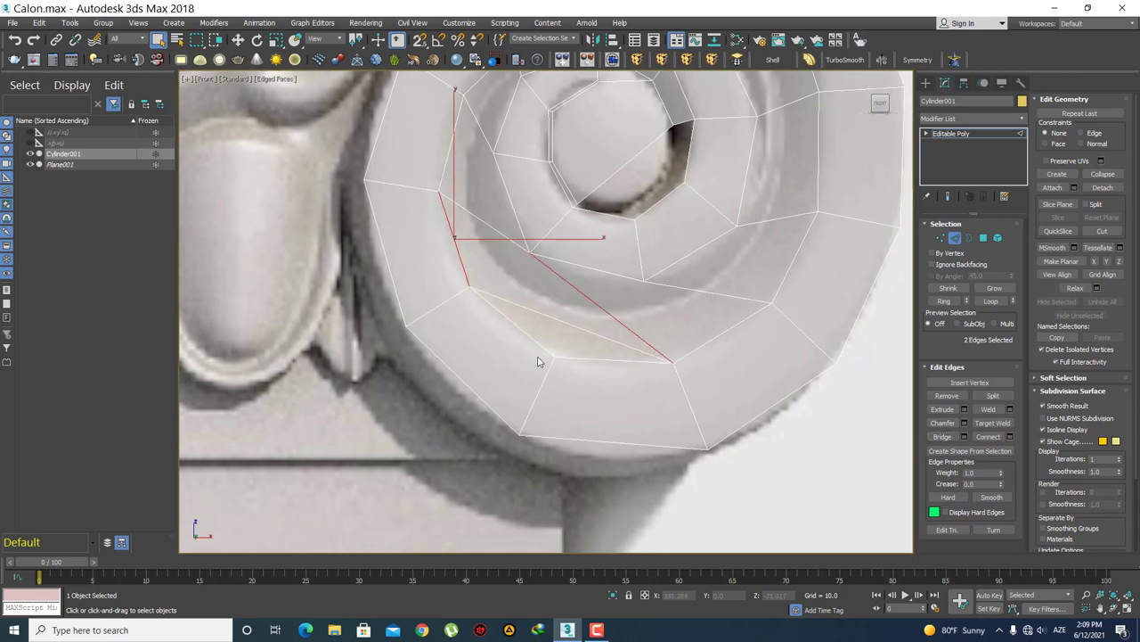
click(528, 408)
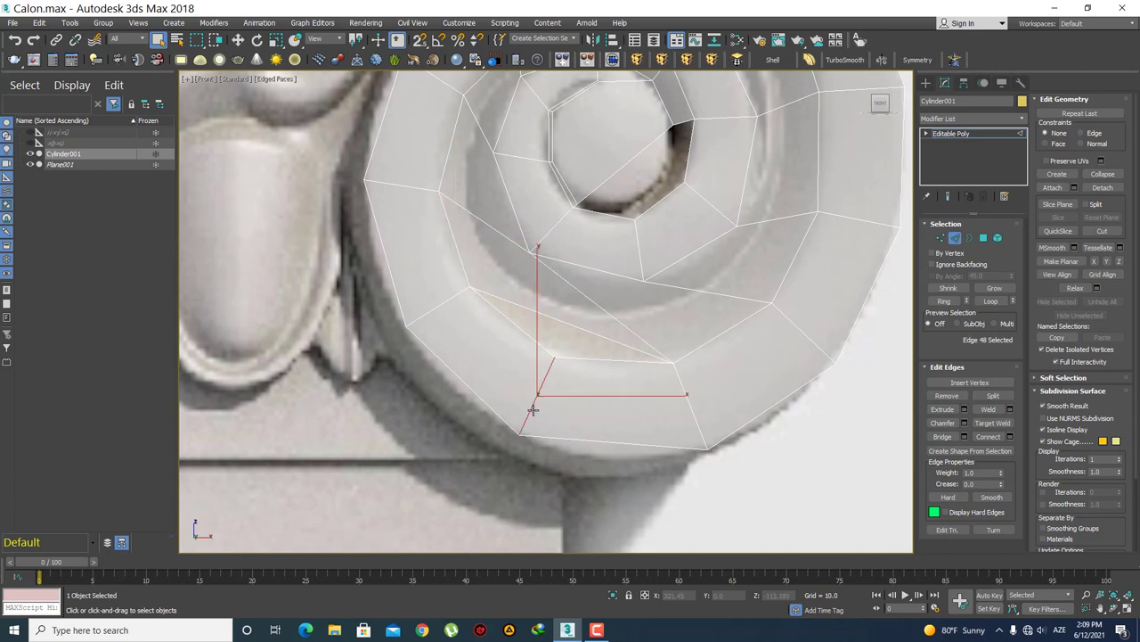
click(950, 397)
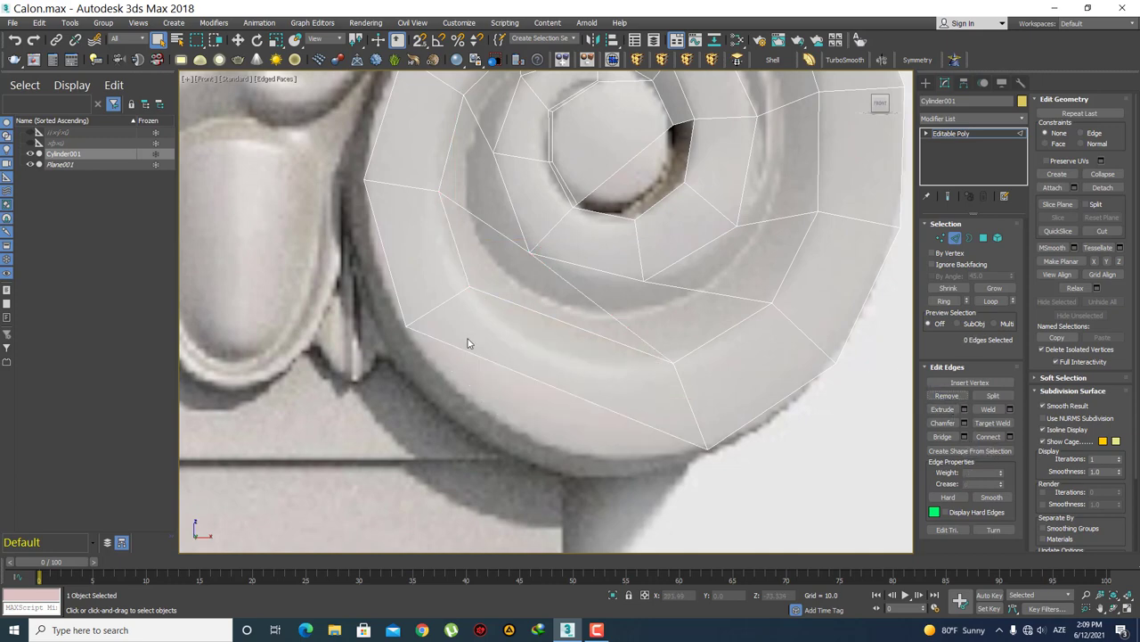
middle_drag(545, 407, 532, 400)
- At Vertex level, move the lower-turn vertices onto the carved curve
key(1)
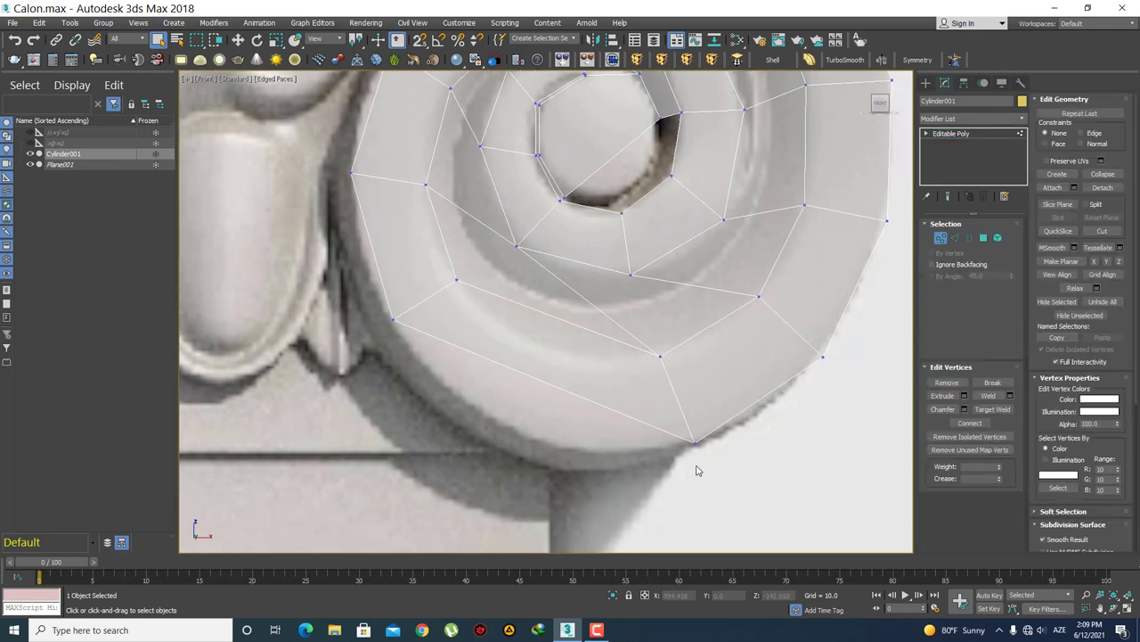
drag(706, 461, 650, 337)
key(w)
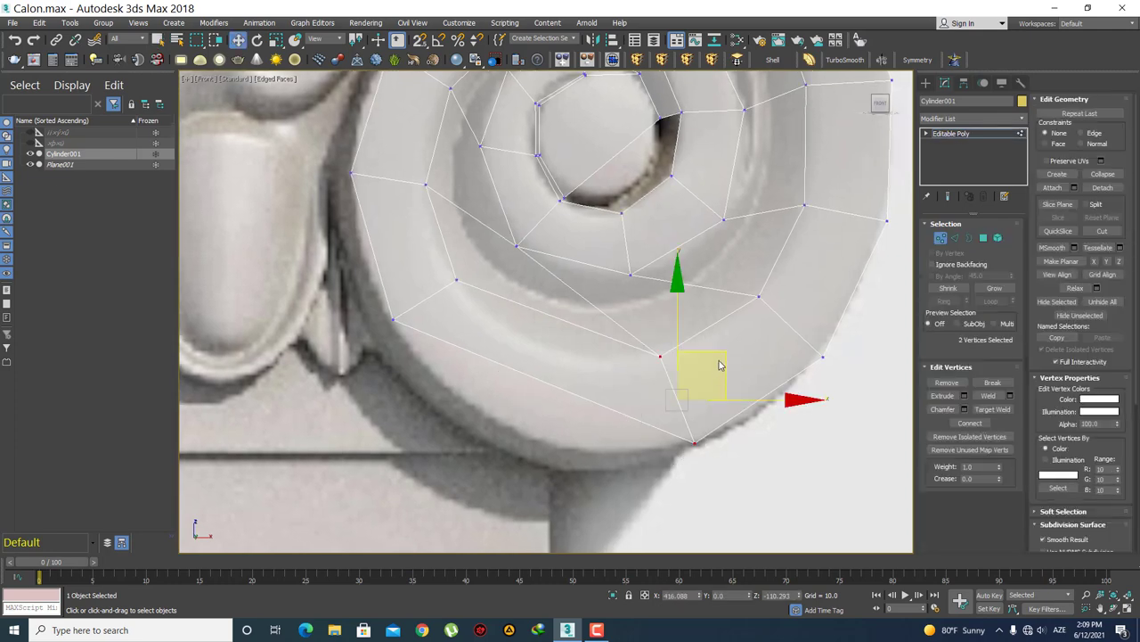
drag(722, 360, 638, 365)
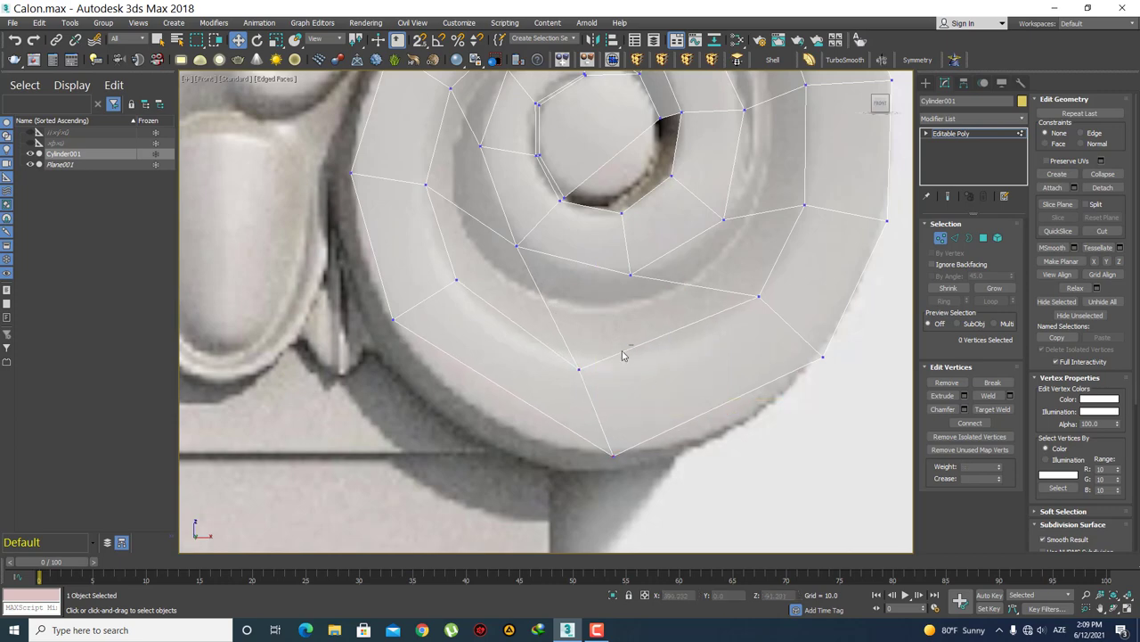
drag(621, 354, 576, 387)
drag(624, 331, 650, 328)
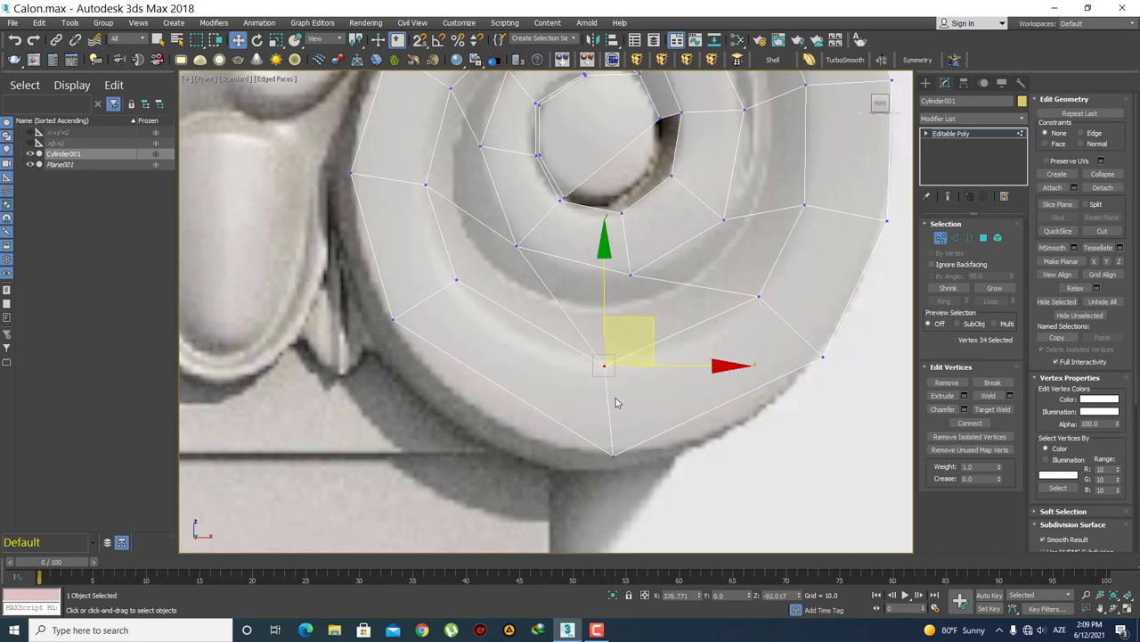
- Shift the bottom, left and next inner vertices down-right onto the spiral curve
drag(595, 468, 647, 407)
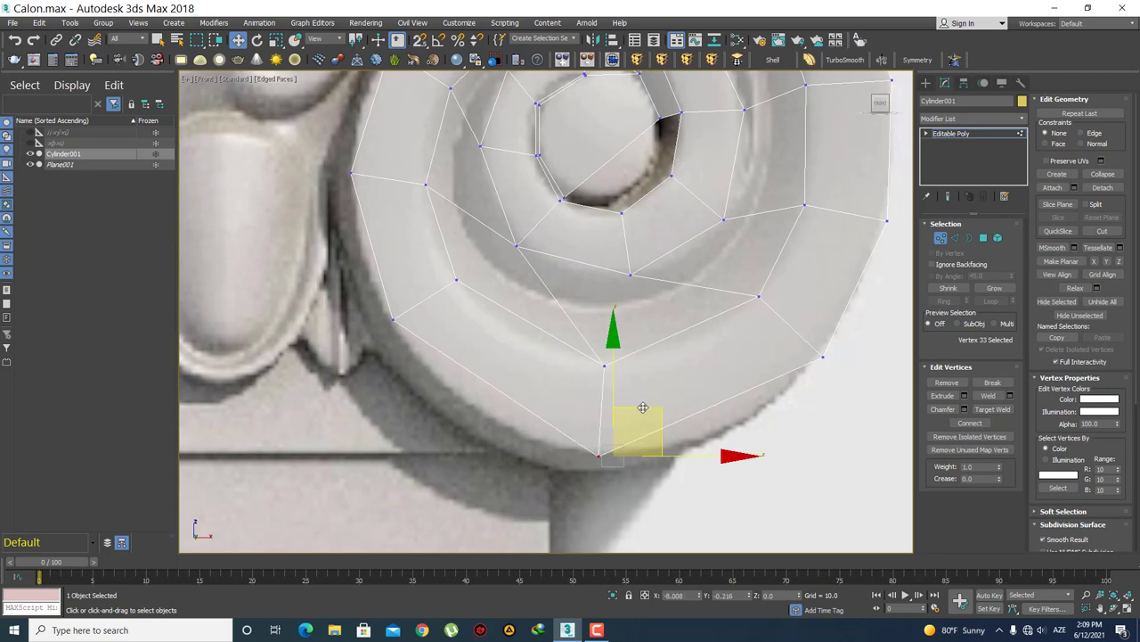
drag(458, 357, 384, 307)
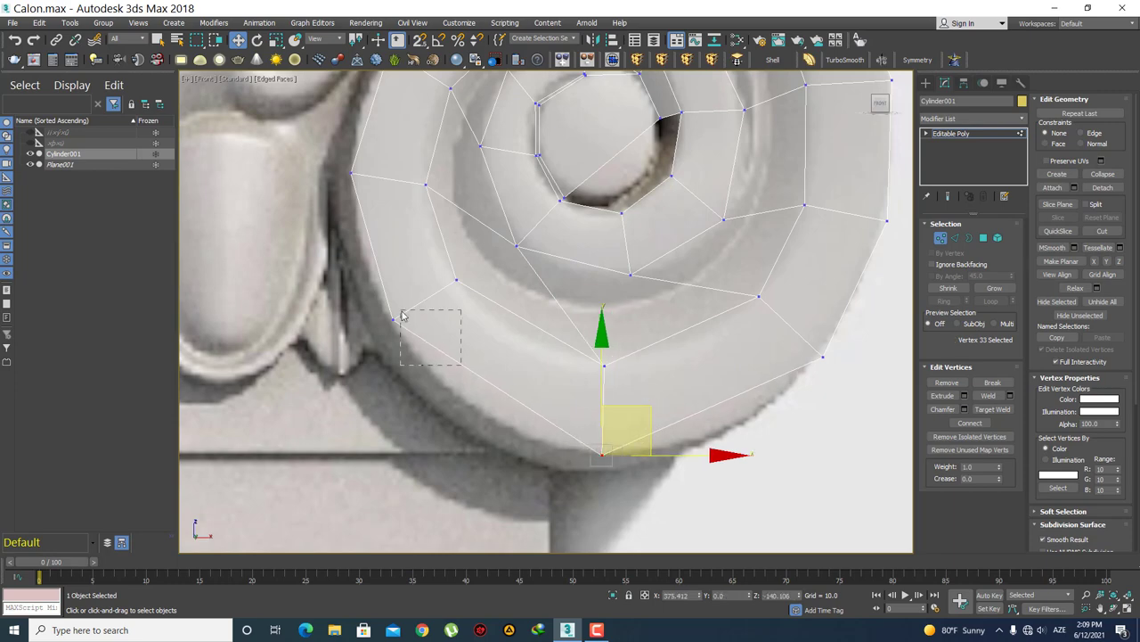
drag(441, 275, 477, 324)
click(456, 279)
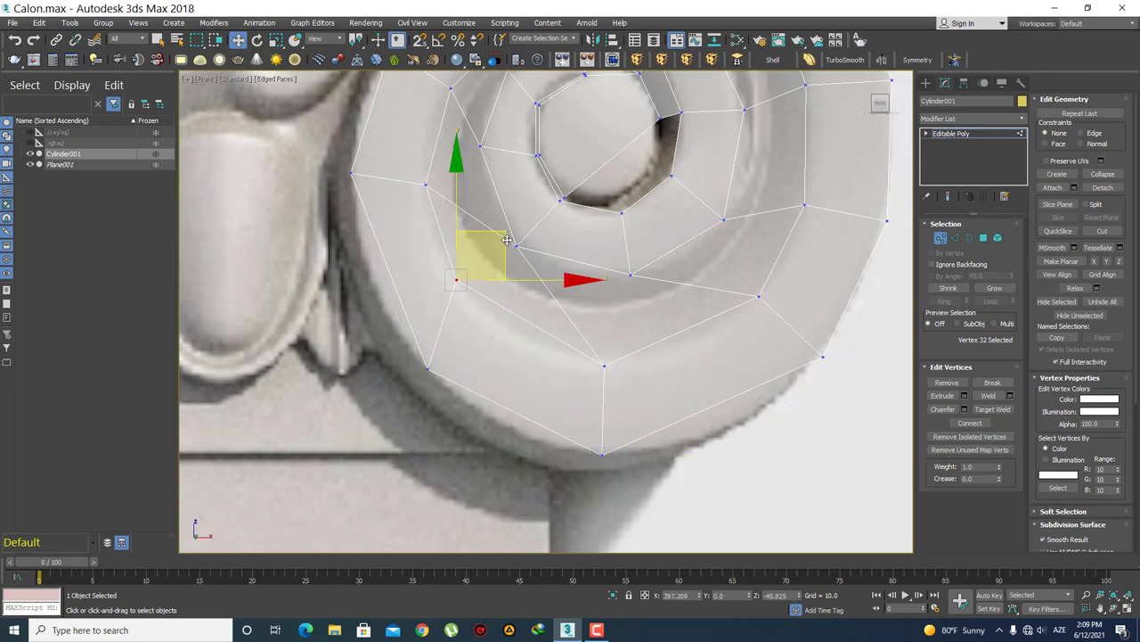
drag(507, 239, 526, 265)
click(437, 208)
- Pull the right outer-edge vertices down-left onto the volute's outer rim
scroll(472, 379, down, 3)
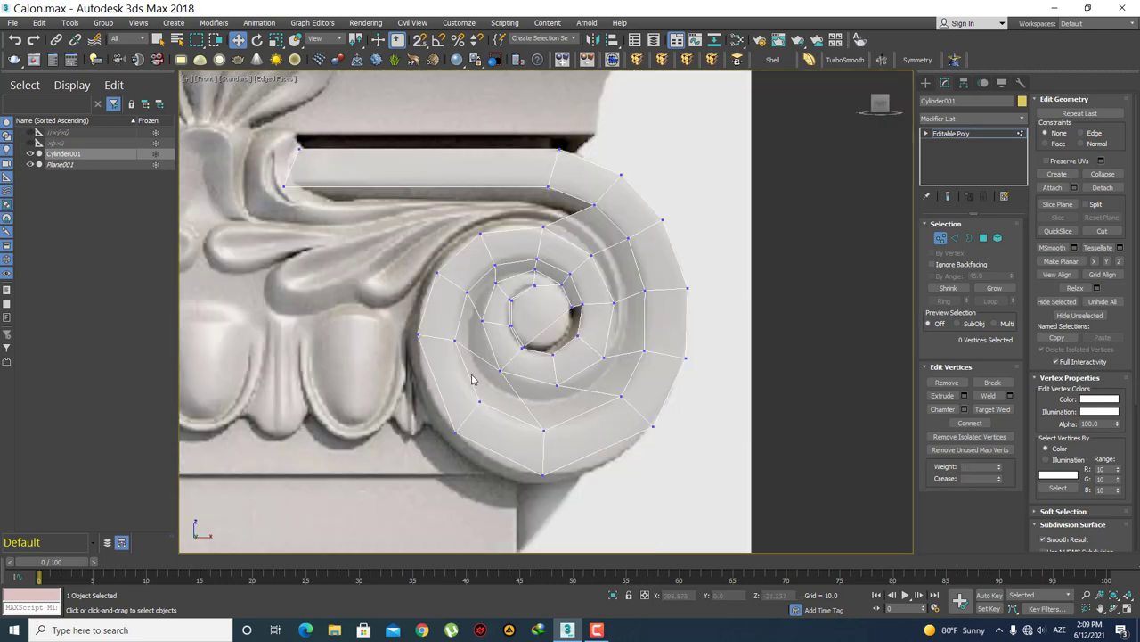
middle_drag(593, 437, 625, 365)
scroll(625, 365, up, 2)
click(616, 315)
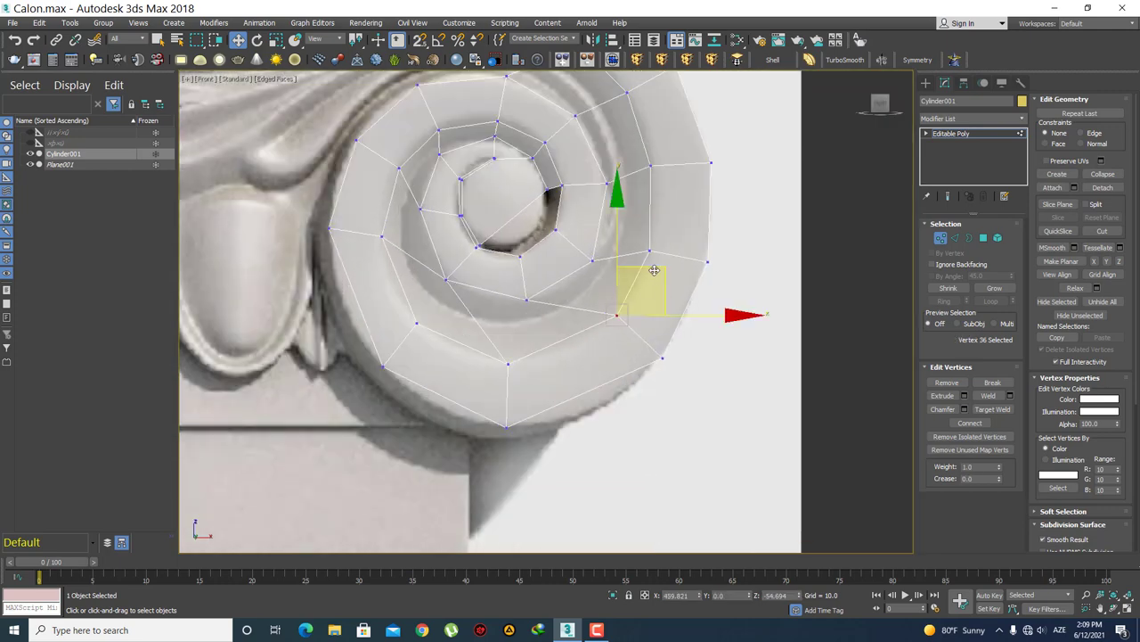
mouse_move(642, 274)
mouse_down()
mouse_move(618, 291)
mouse_move(666, 348)
mouse_up()
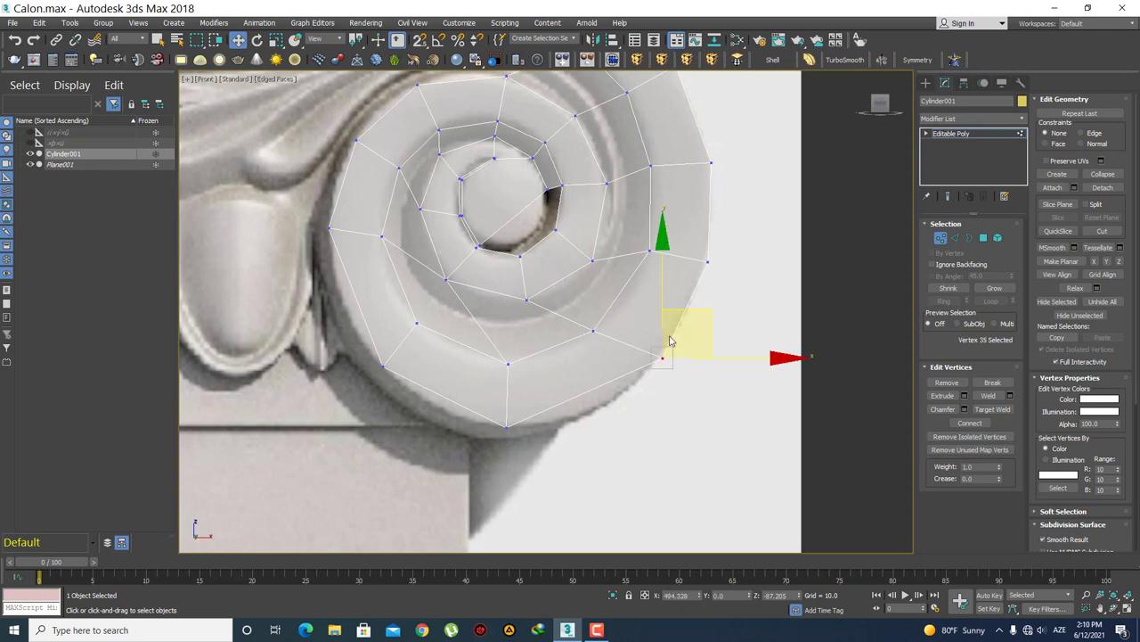
middle_drag(688, 300, 655, 272)
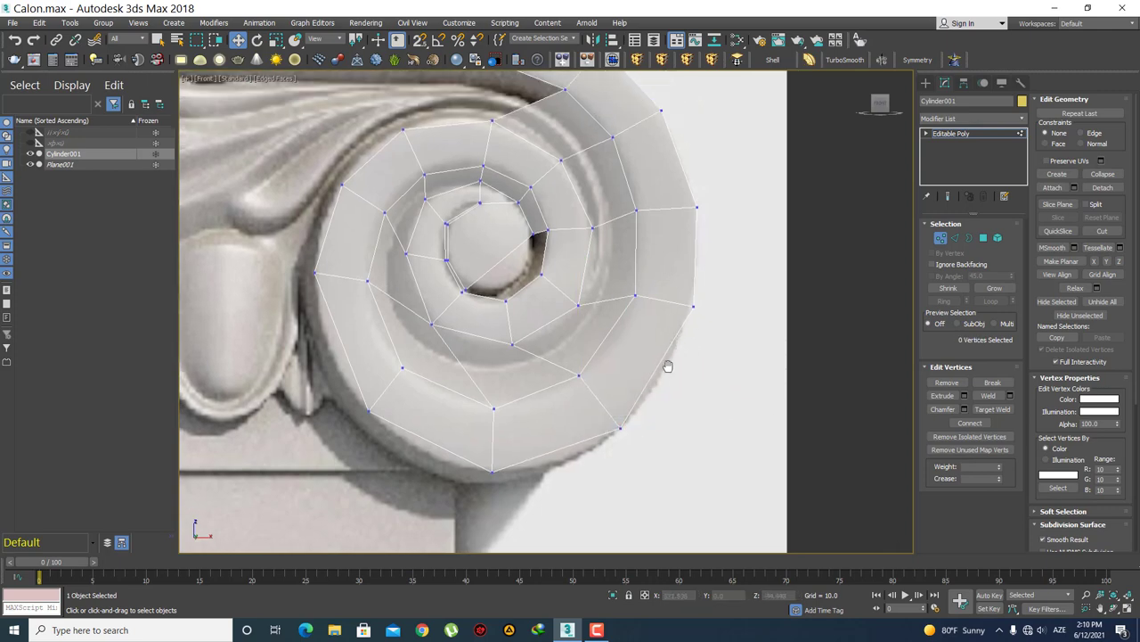
drag(679, 371, 644, 314)
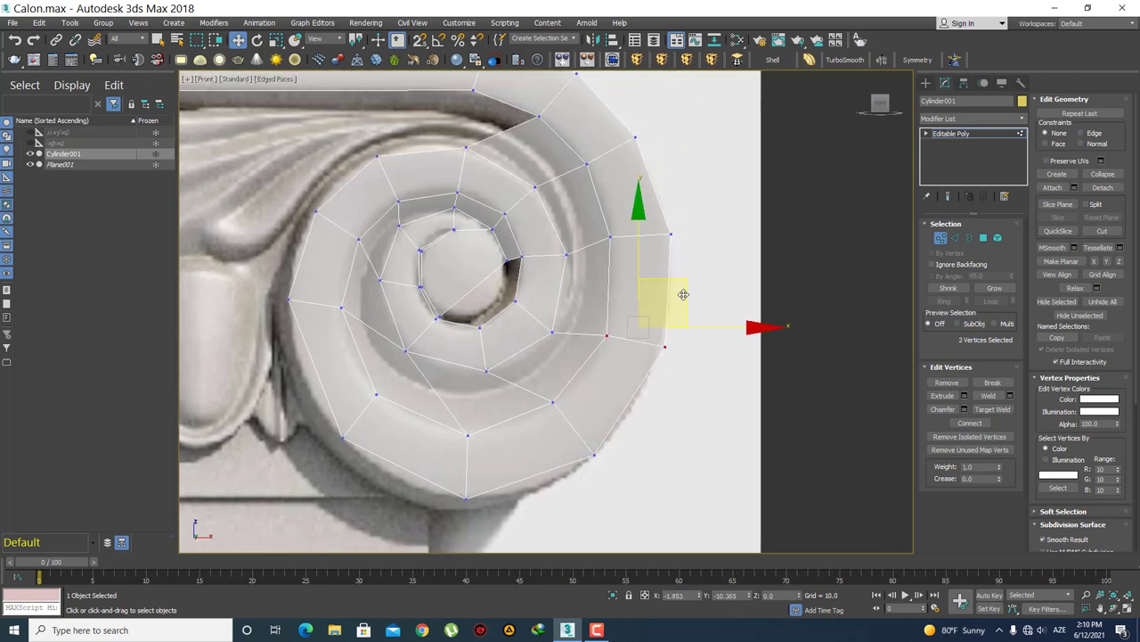
click(723, 285)
scroll(695, 356, down, 2)
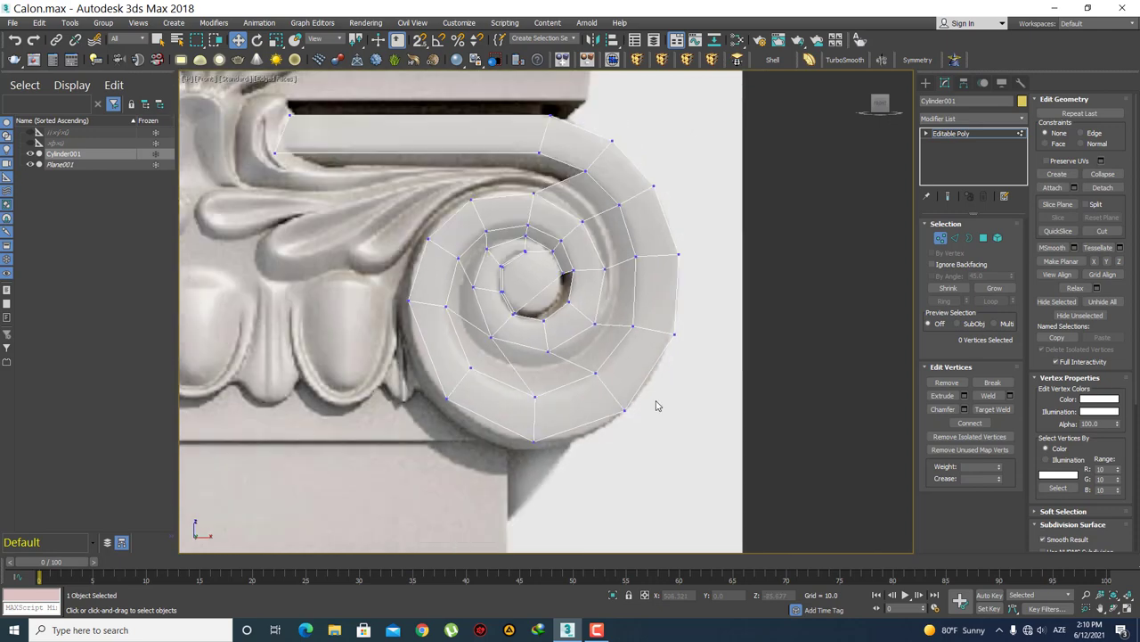
scroll(656, 406, up, 2)
drag(659, 422, 604, 403)
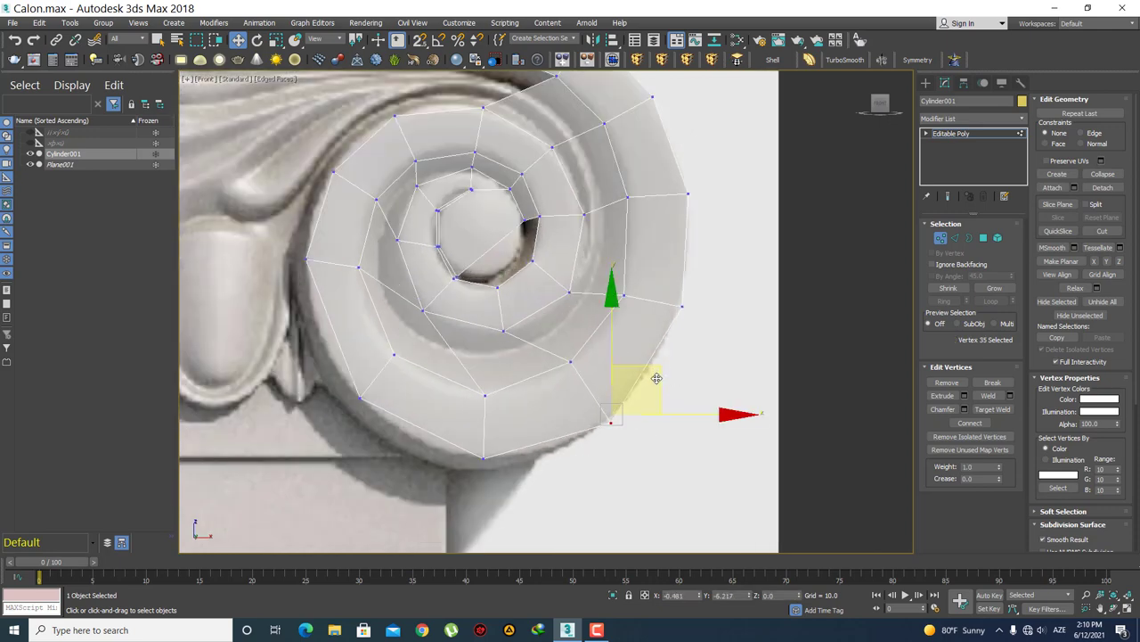
click(556, 444)
- Move the two left-side vertices down and check the lower-left vertex of the outer turn
scroll(561, 365, down, 1)
scroll(570, 374, down, 1)
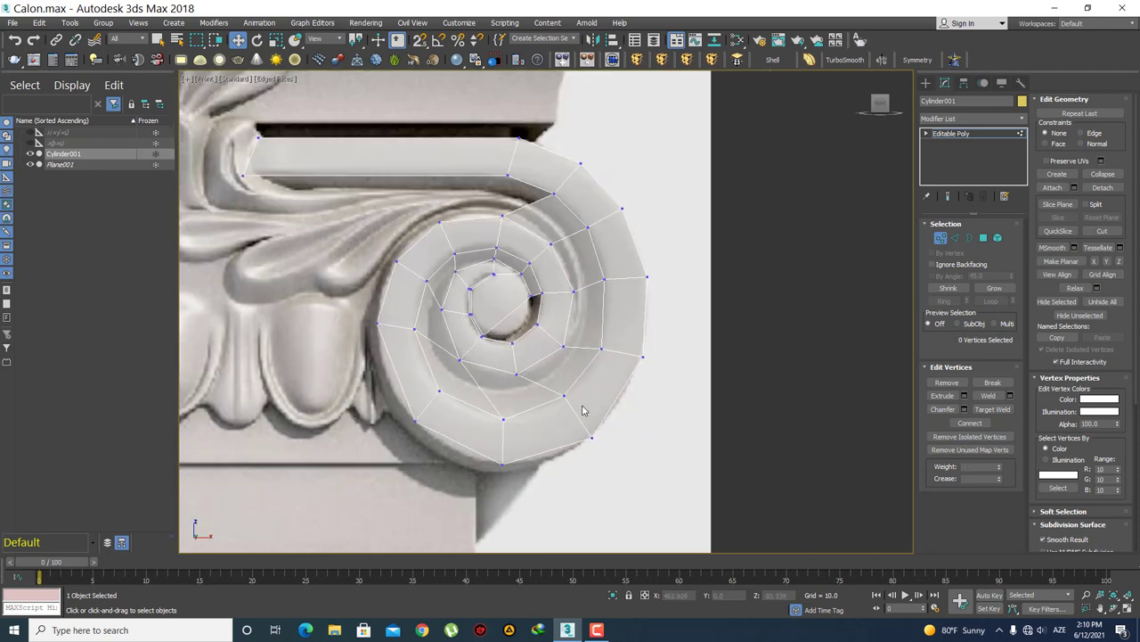
scroll(583, 410, up, 1)
scroll(570, 379, up, 1)
scroll(525, 361, up, 1)
scroll(499, 370, up, 1)
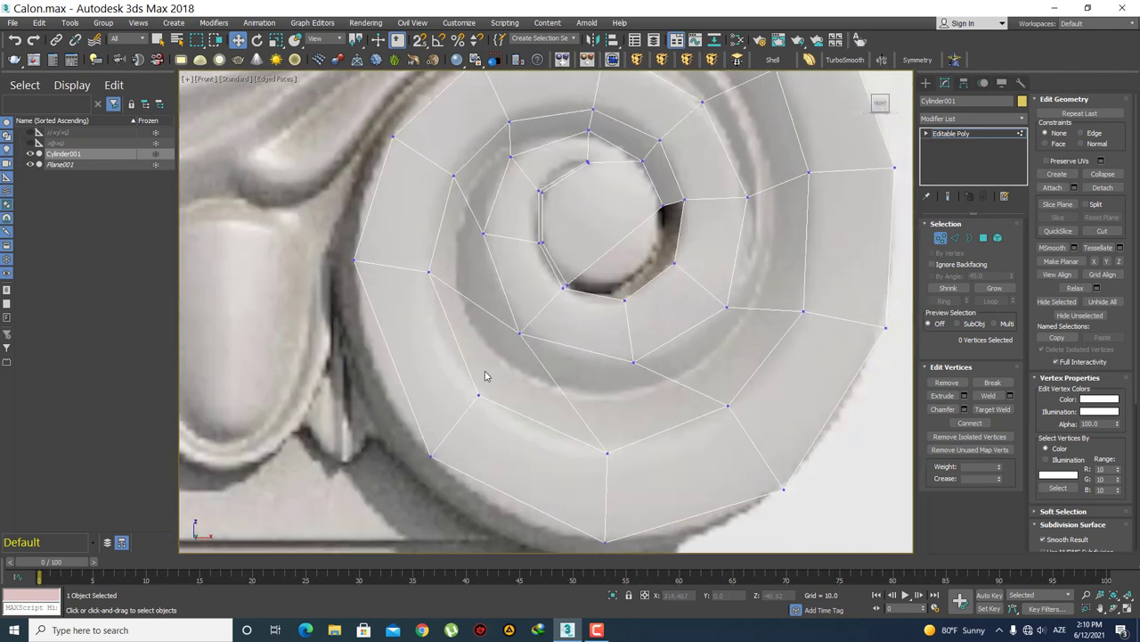
drag(410, 299, 438, 305)
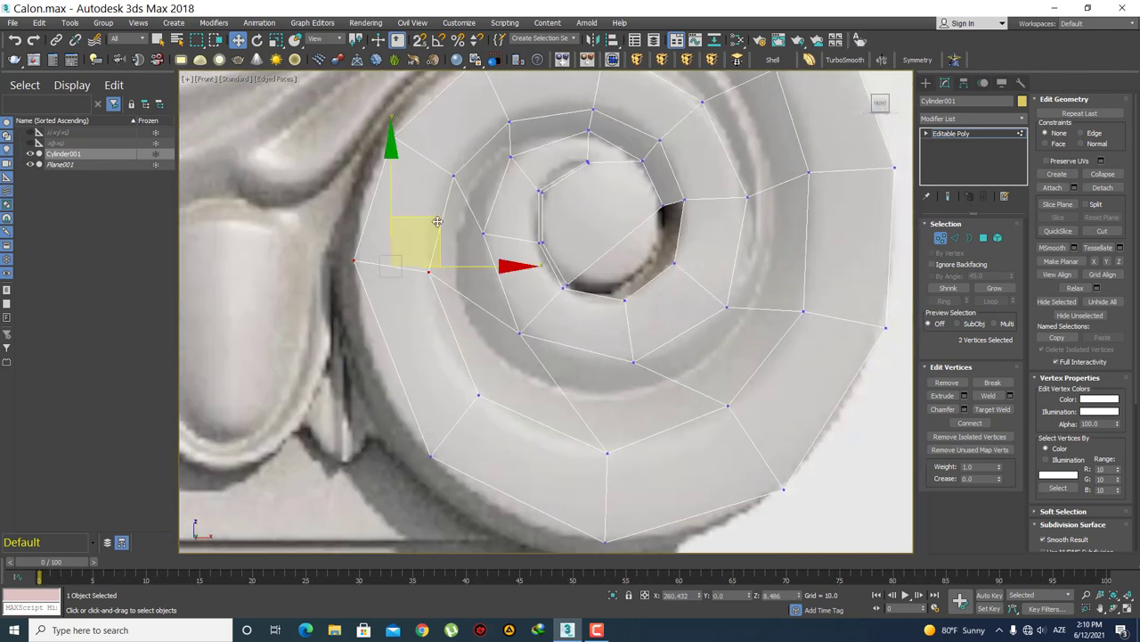
drag(419, 253, 421, 283)
middle_drag(428, 370, 393, 309)
click(396, 392)
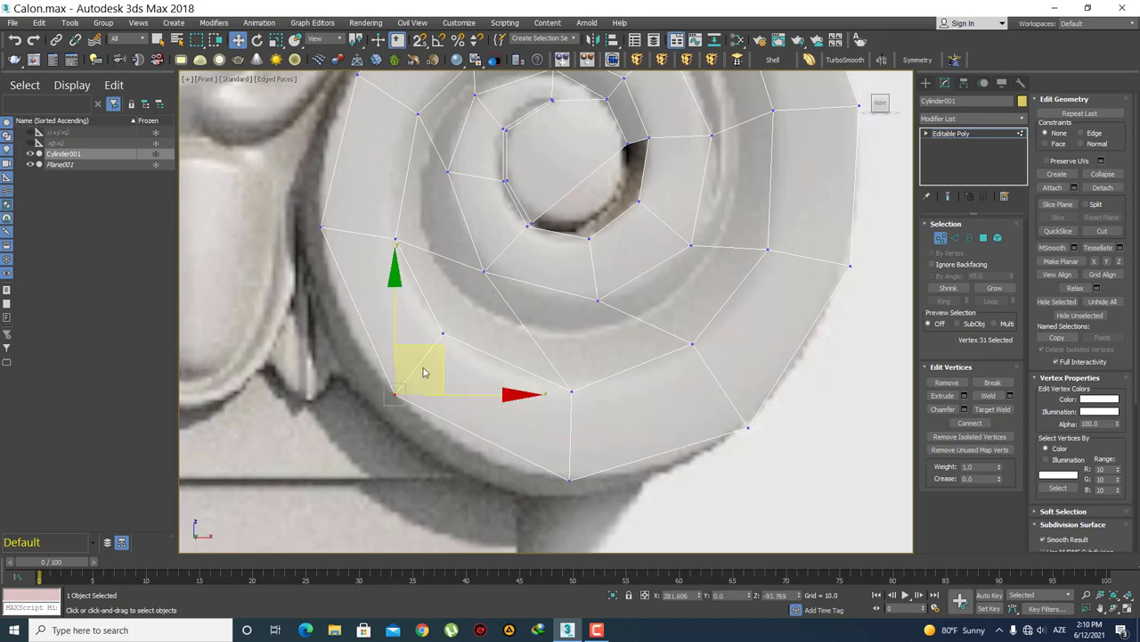
click(437, 276)
middle_drag(483, 294, 473, 368)
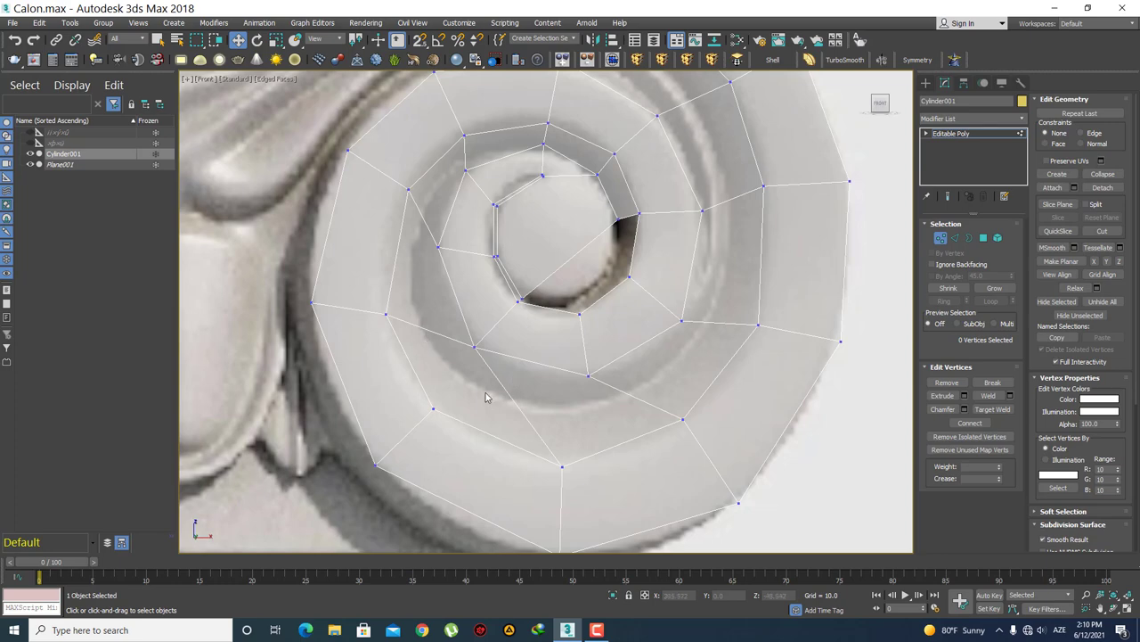
- Delete the badly shaped face on the spiral ring's lower left
middle_drag(486, 396, 514, 362)
key(4)
click(501, 365)
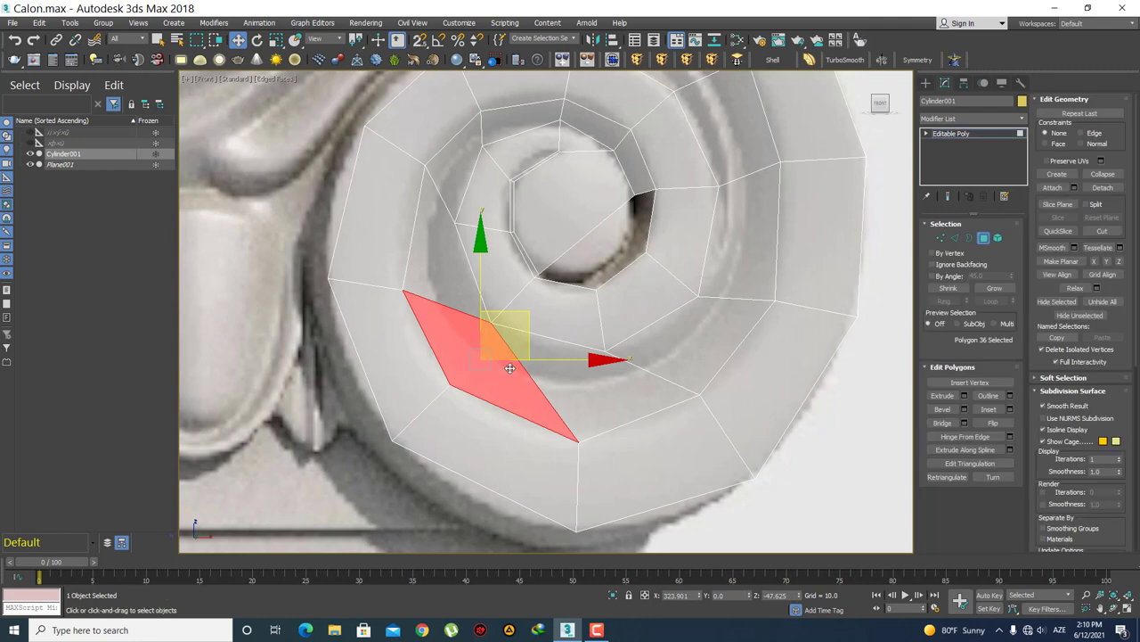
key(Delete)
- Bridge the hole's two opposite border edges to fill it with a new face
middle_drag(504, 373, 515, 374)
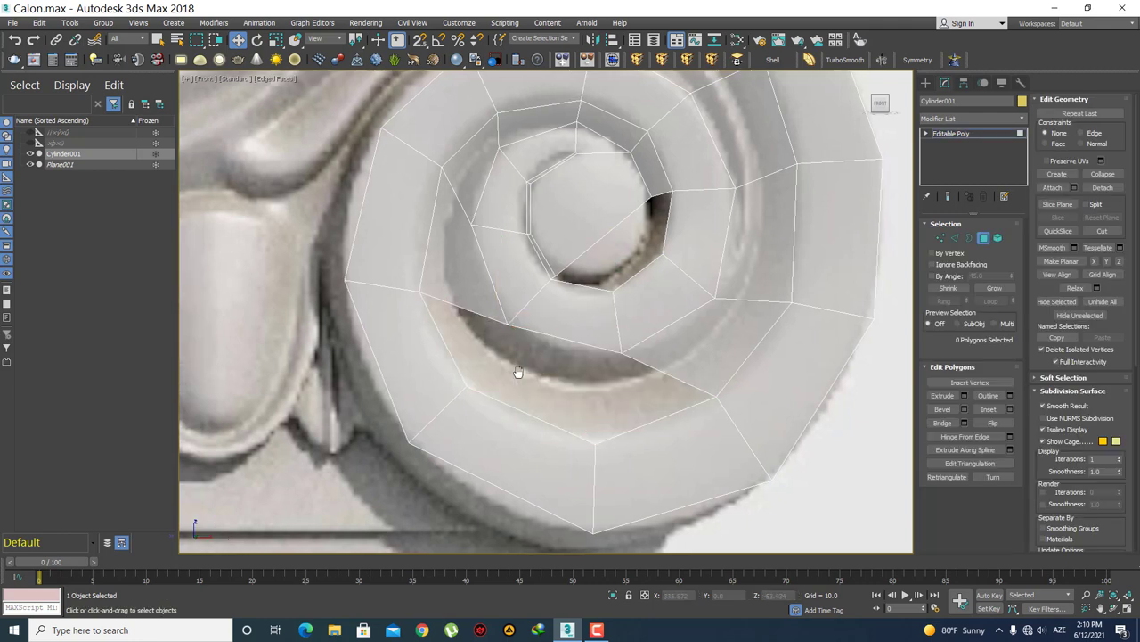
key(2)
click(443, 343)
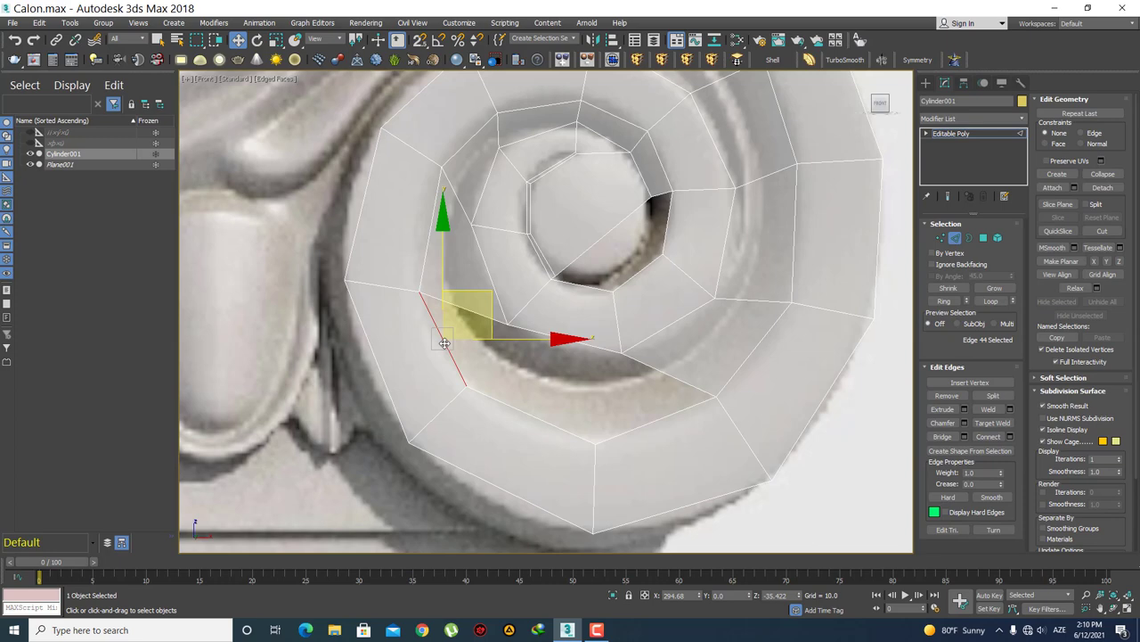
key(q)
ctrl+click(542, 332)
click(941, 437)
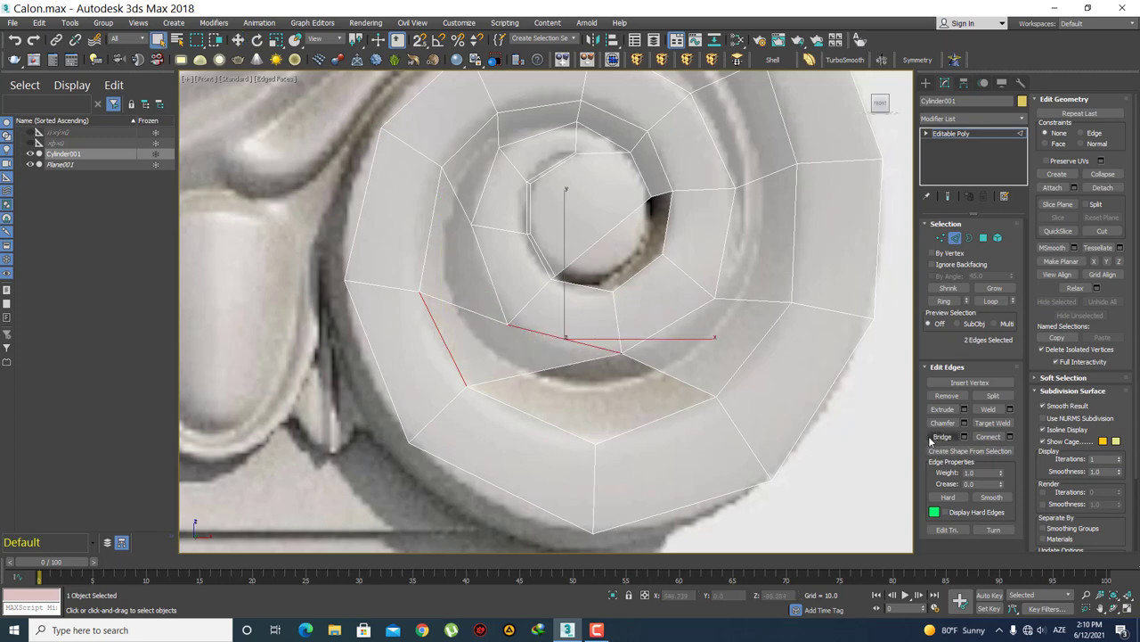
- Frame the spiral and briefly select three outer-ring faces, then clear the selection
key(1)
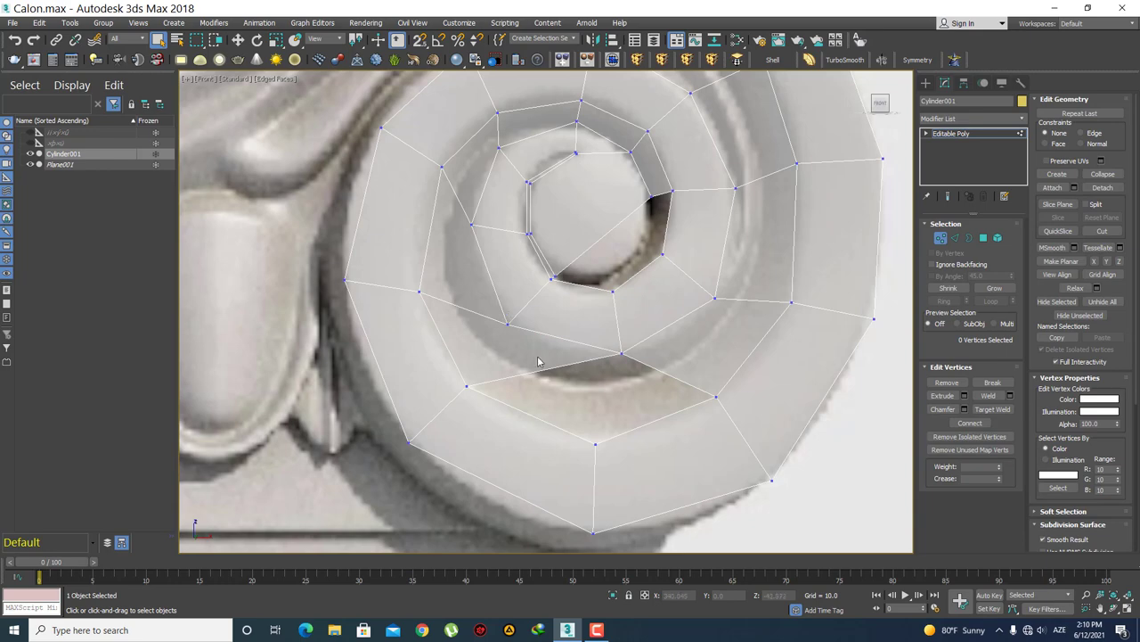
middle_drag(617, 390, 596, 379)
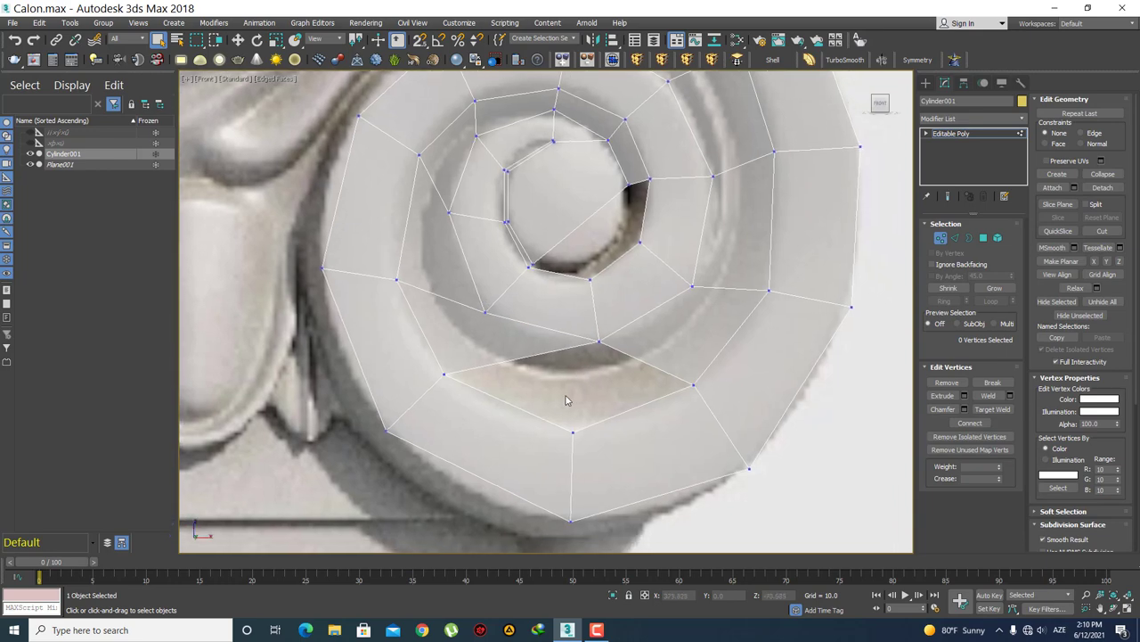
middle_drag(547, 413, 527, 402)
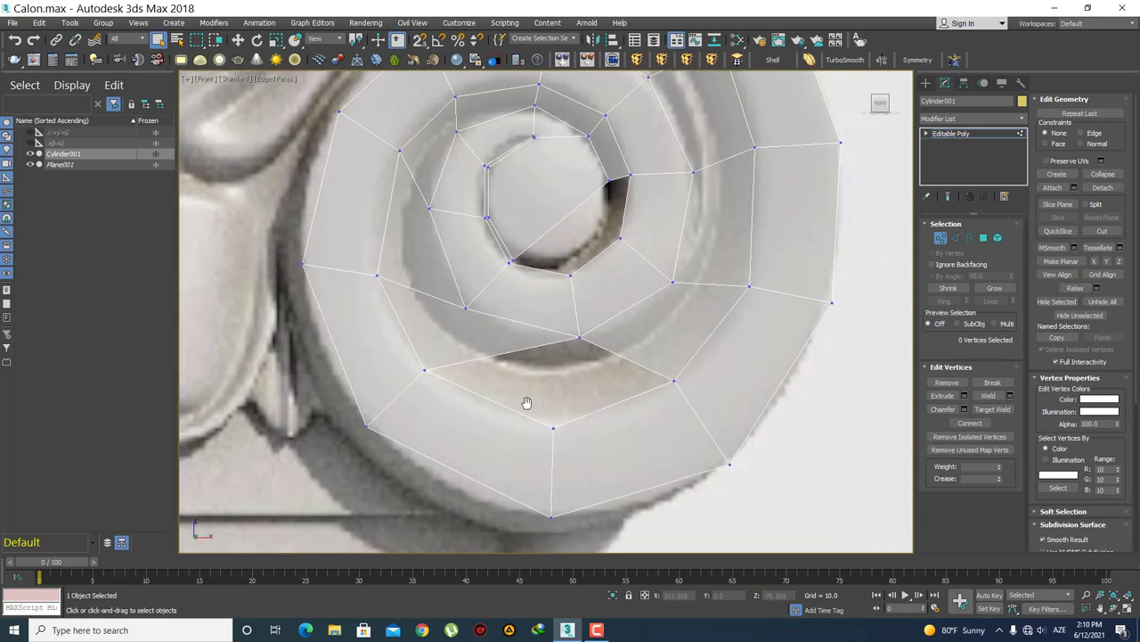
scroll(553, 412, down, 1)
scroll(575, 415, down, 1)
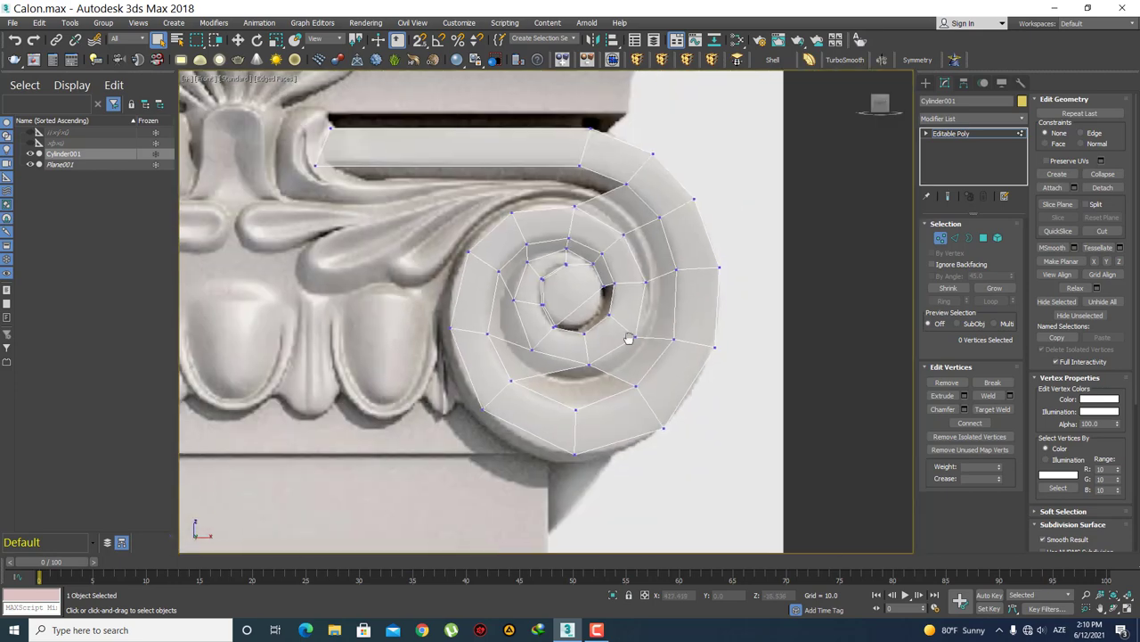
scroll(615, 344, down, 2)
key(4)
click(628, 151)
ctrl+click(669, 200)
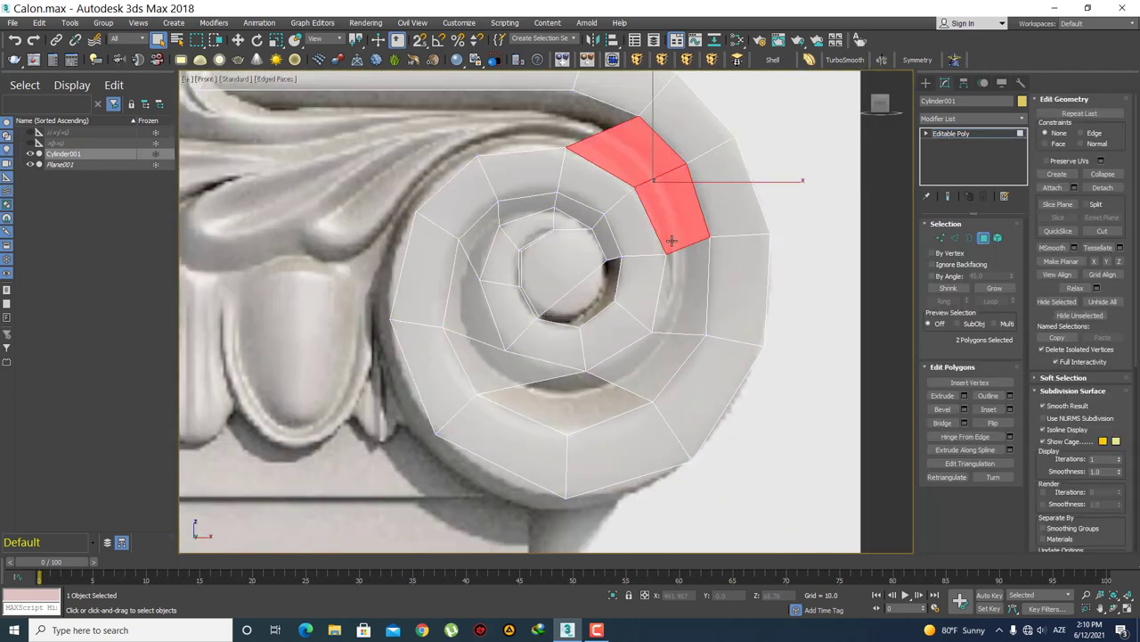
ctrl+click(682, 290)
key(ctrl+d)
- Move the two vertices at the ring's lower left down and to the right
scroll(508, 364, up, 1)
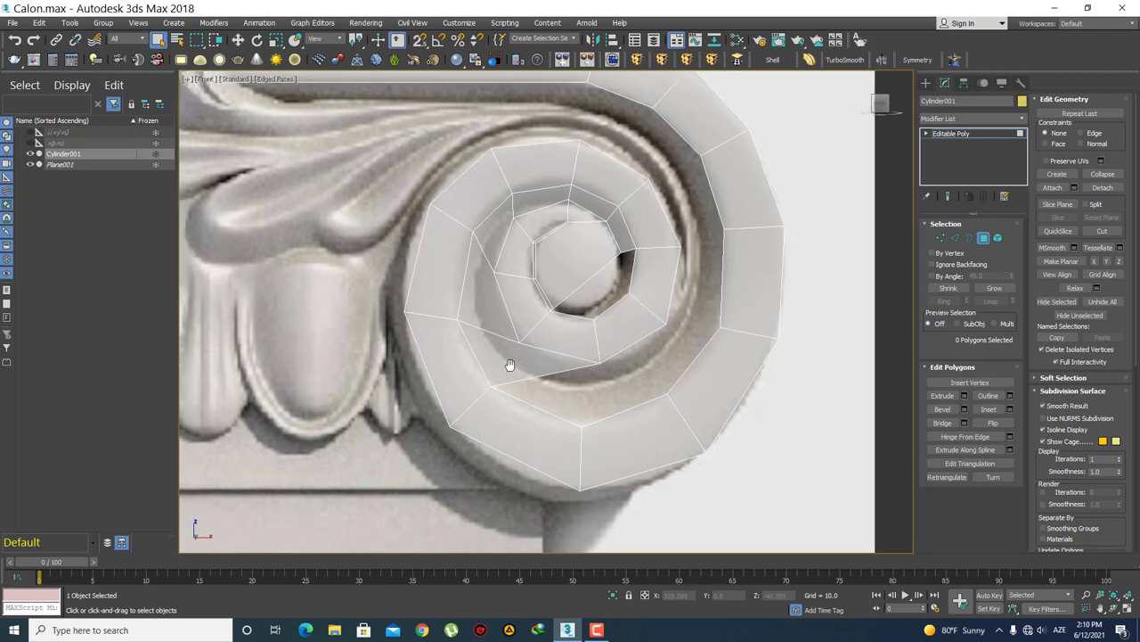
mouse_move(509, 365)
middle_down()
mouse_move(577, 372)
mouse_move(552, 383)
mouse_move(512, 374)
middle_up()
key(1)
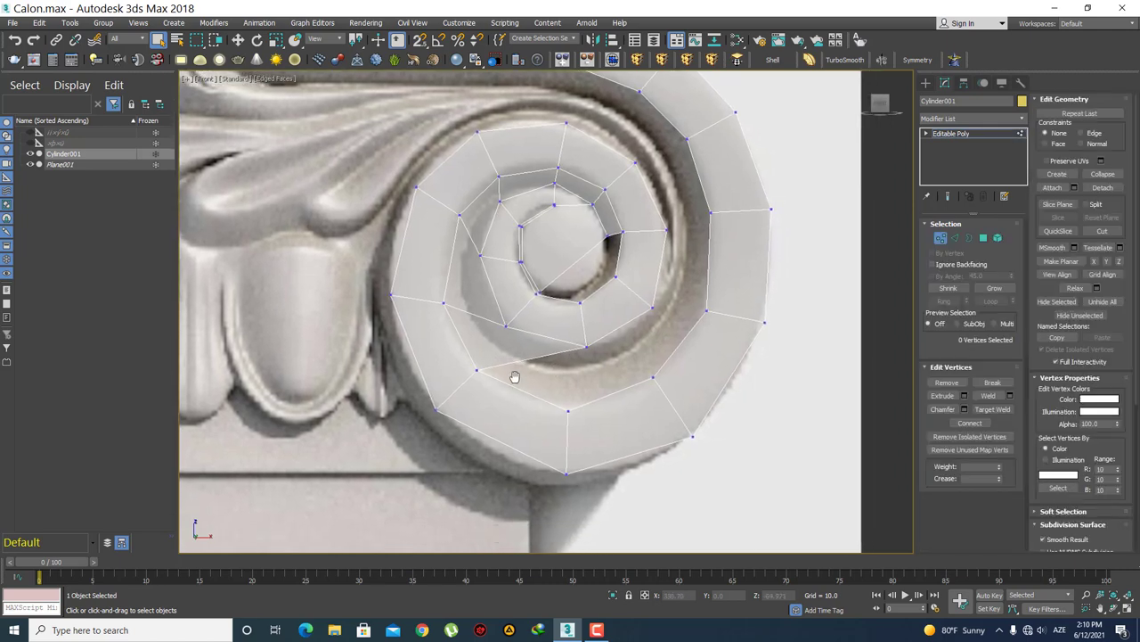
drag(481, 464, 412, 346)
key(w)
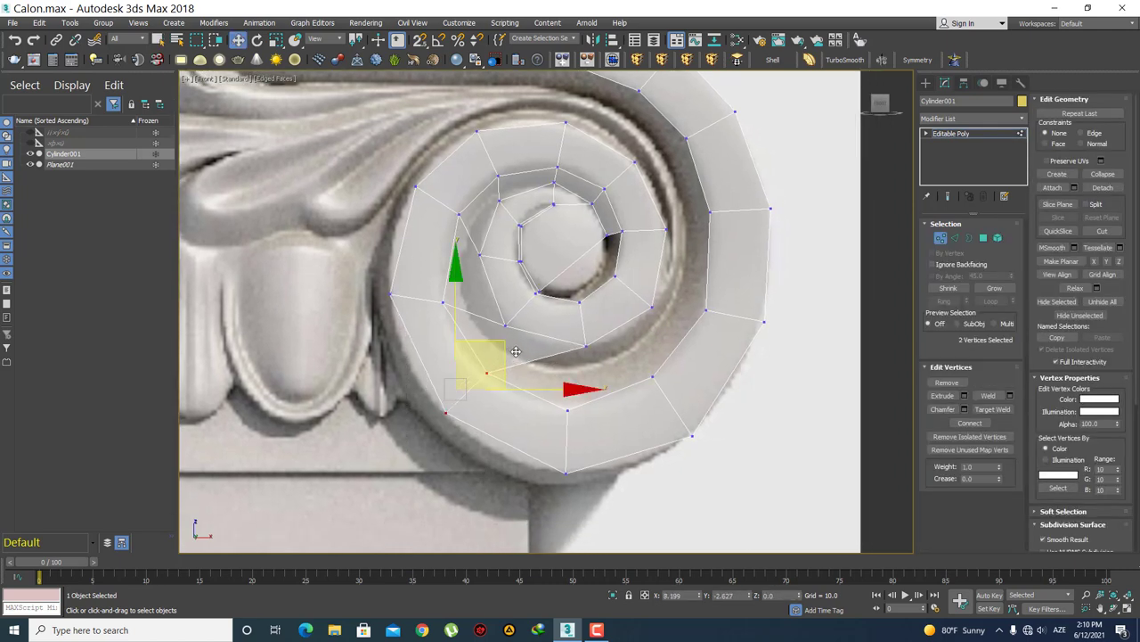
drag(505, 346, 519, 357)
click(522, 369)
- Nudge an inner-ring vertex left and move the outer ring's upper-right vertex down
scroll(517, 357, up, 2)
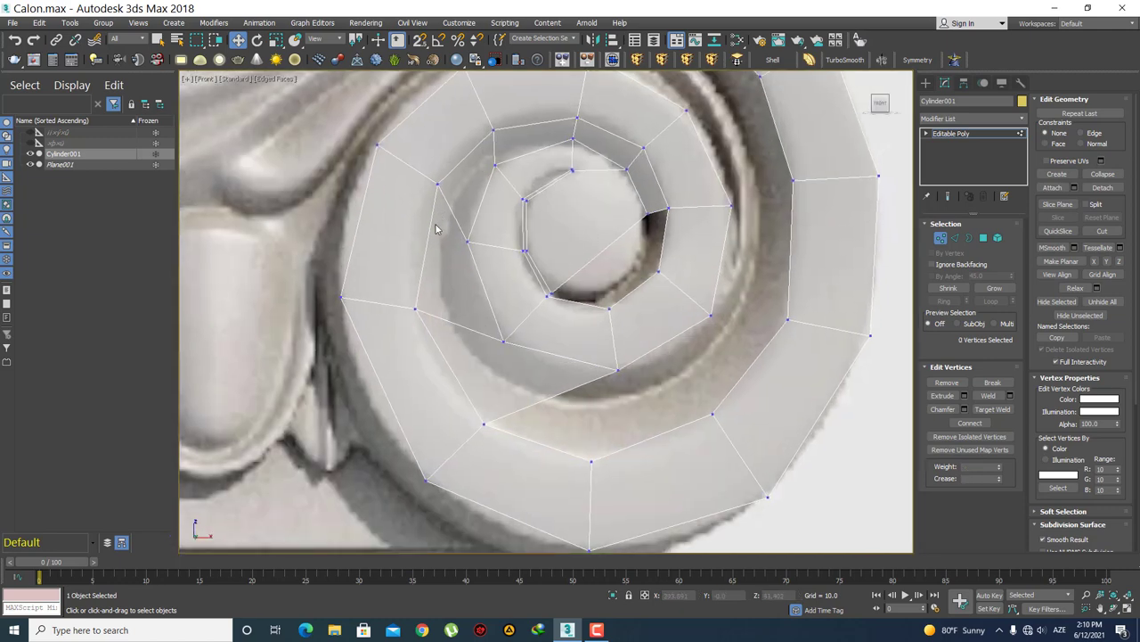
middle_drag(624, 428, 523, 424)
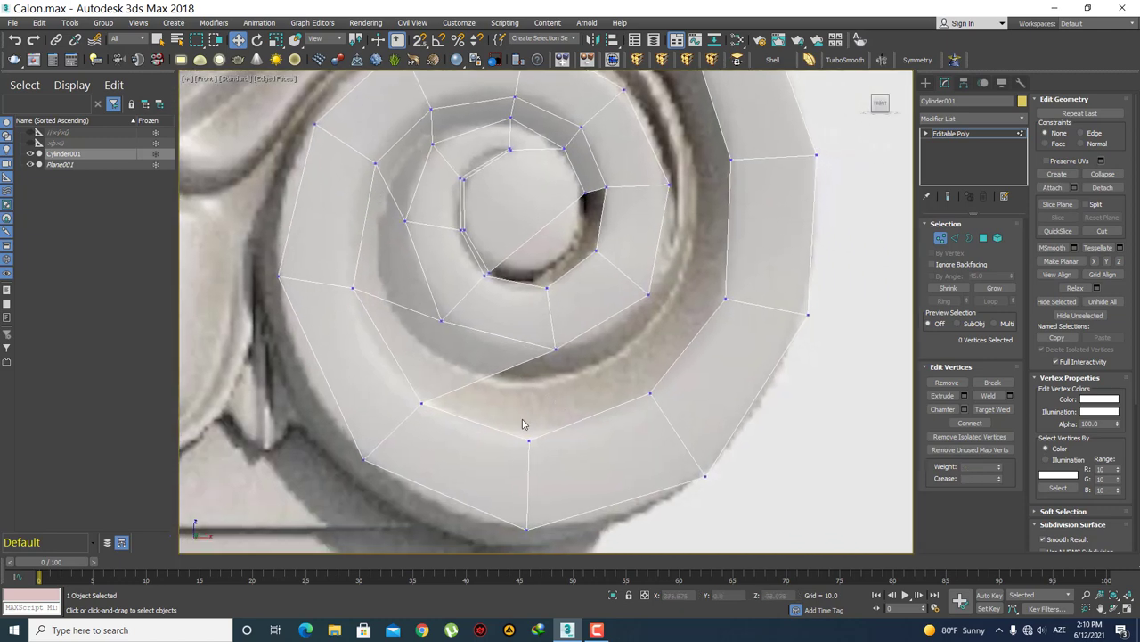
middle_drag(617, 369, 568, 356)
click(508, 320)
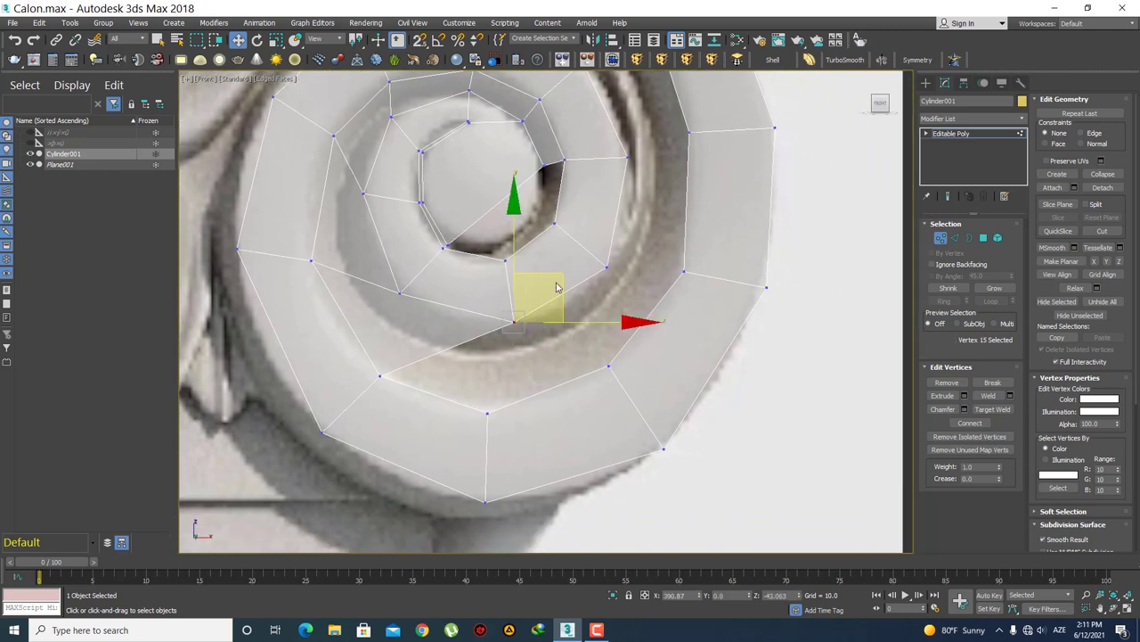
mouse_move(549, 276)
mouse_down()
mouse_move(538, 275)
mouse_move(587, 271)
mouse_up()
click(607, 267)
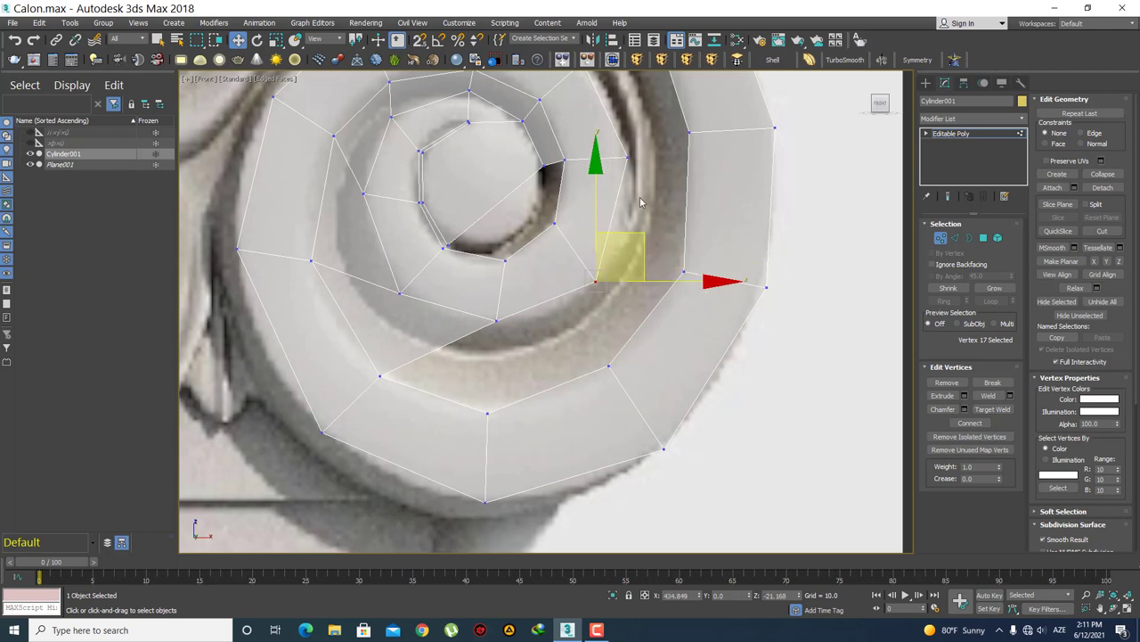
click(633, 199)
middle_drag(634, 199, 623, 233)
click(617, 191)
drag(661, 148, 661, 168)
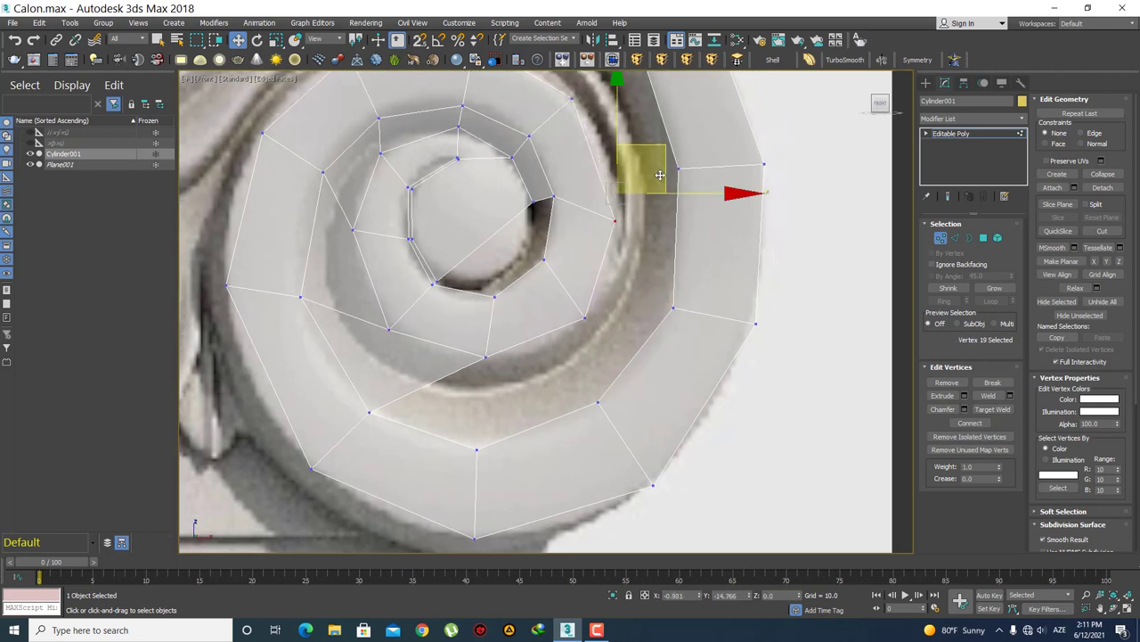
click(595, 271)
- Lower the middle ring's two right-side vertices and shift the inner ring's lower-right vertex left
click(552, 197)
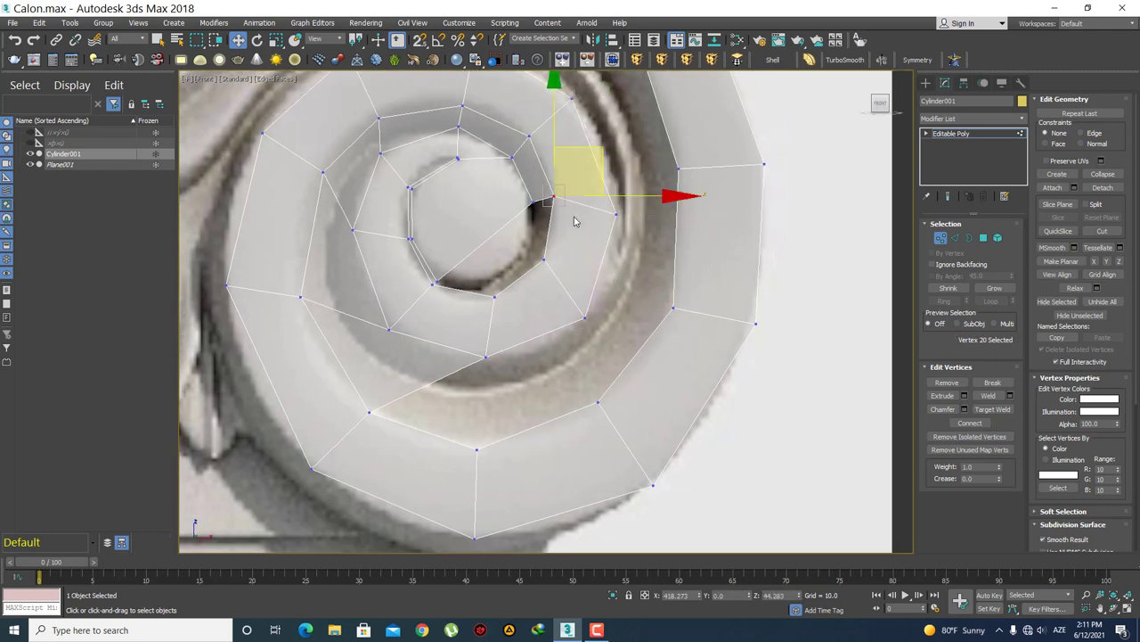
click(543, 260)
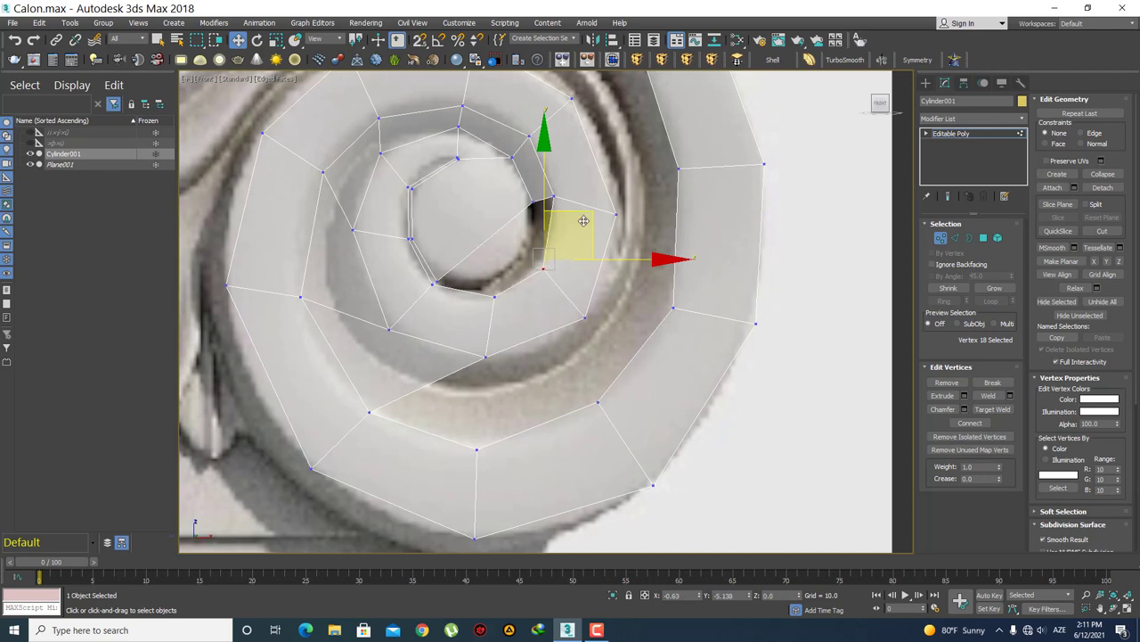
mouse_move(534, 215)
mouse_down()
mouse_move(575, 174)
mouse_move(588, 206)
mouse_up()
click(559, 286)
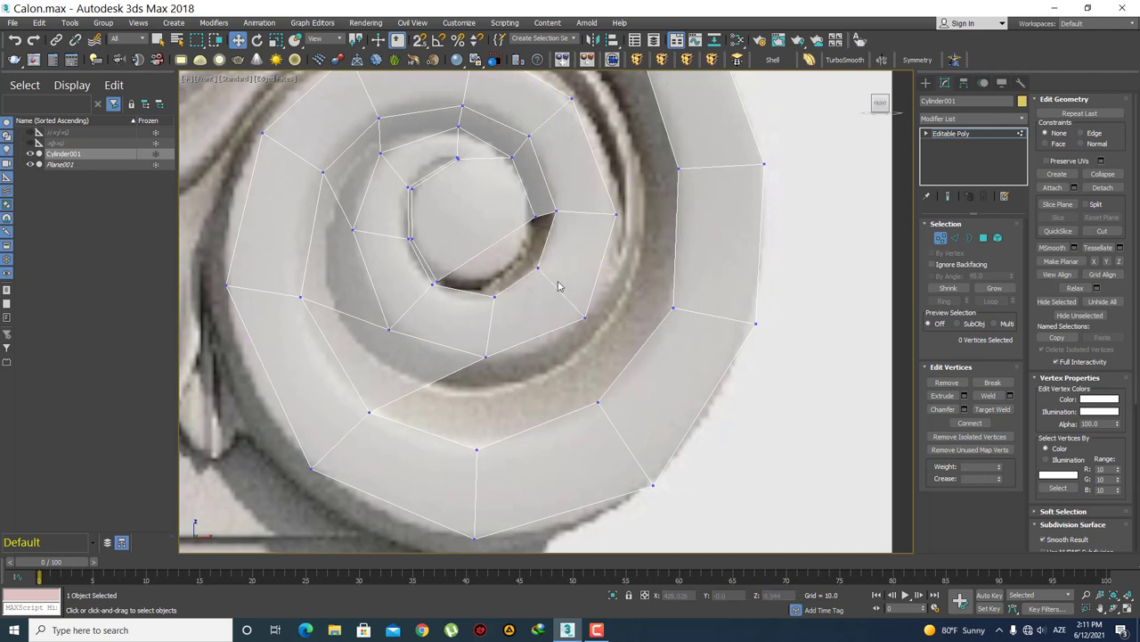
click(495, 296)
drag(494, 296, 485, 299)
click(538, 374)
middle_drag(596, 344, 623, 263)
scroll(563, 291, down, 2)
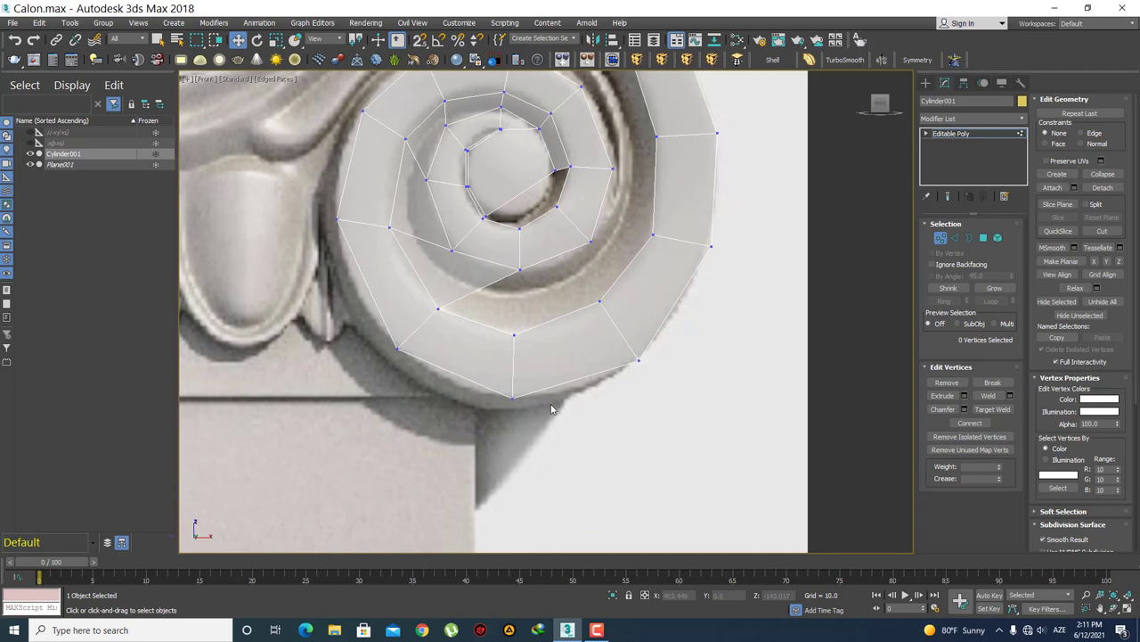
drag(502, 303, 504, 305)
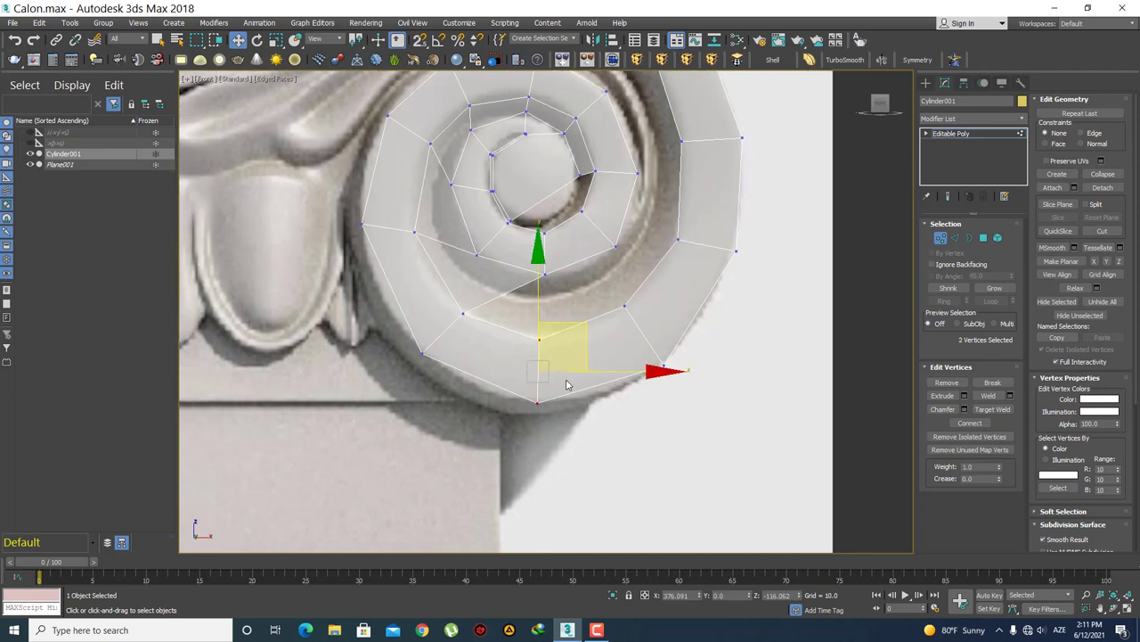
- Remove the vertical edge at the ring's bottom
middle_drag(522, 351, 542, 381)
key(2)
click(535, 369)
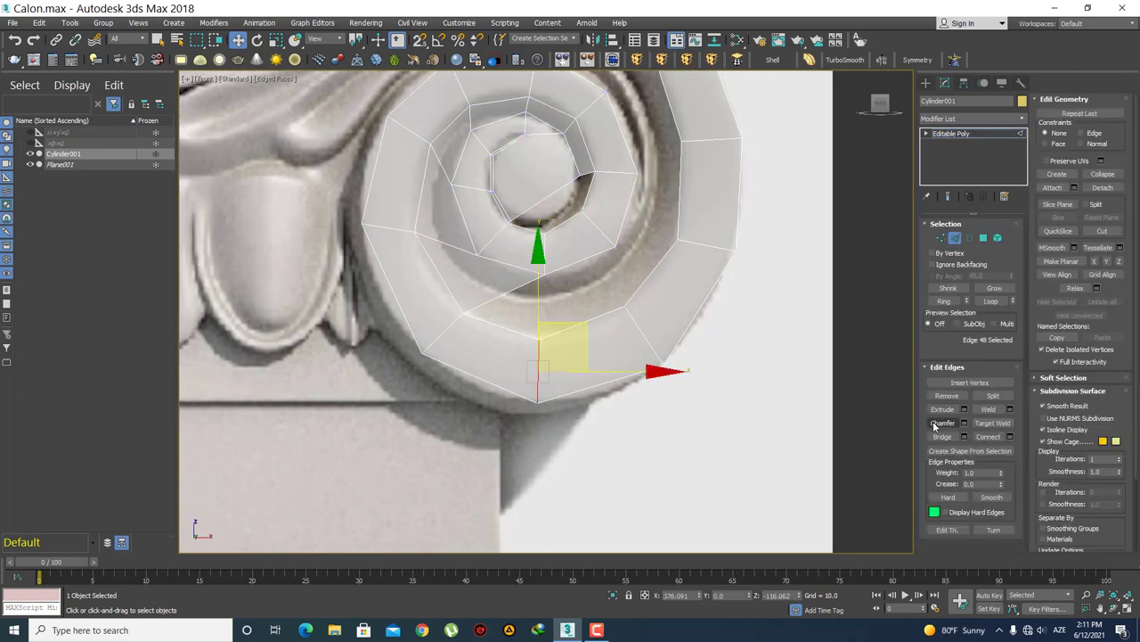
click(947, 395)
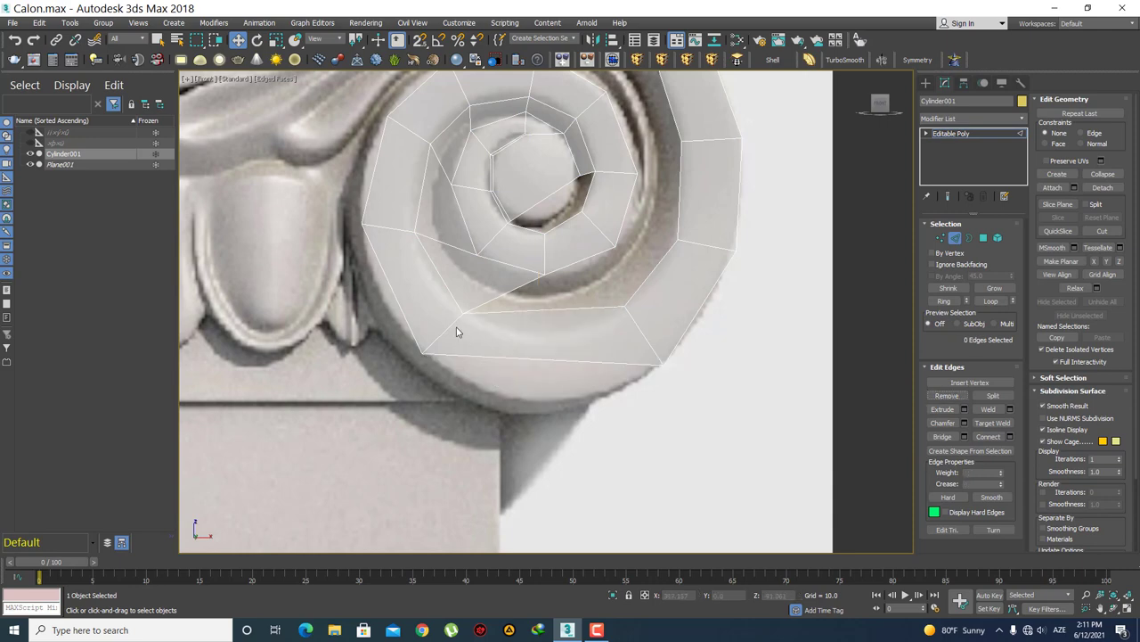
middle_drag(456, 332, 470, 365)
- Move the lower-left vertex down-right and a band inner-edge vertex to the right
key(1)
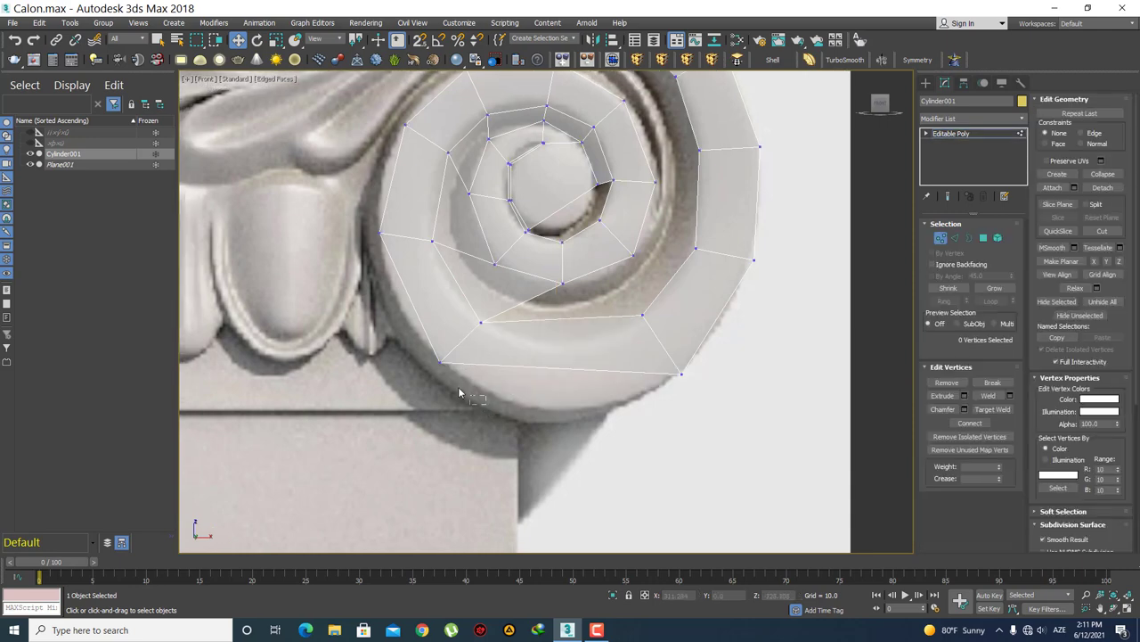
drag(490, 323, 523, 343)
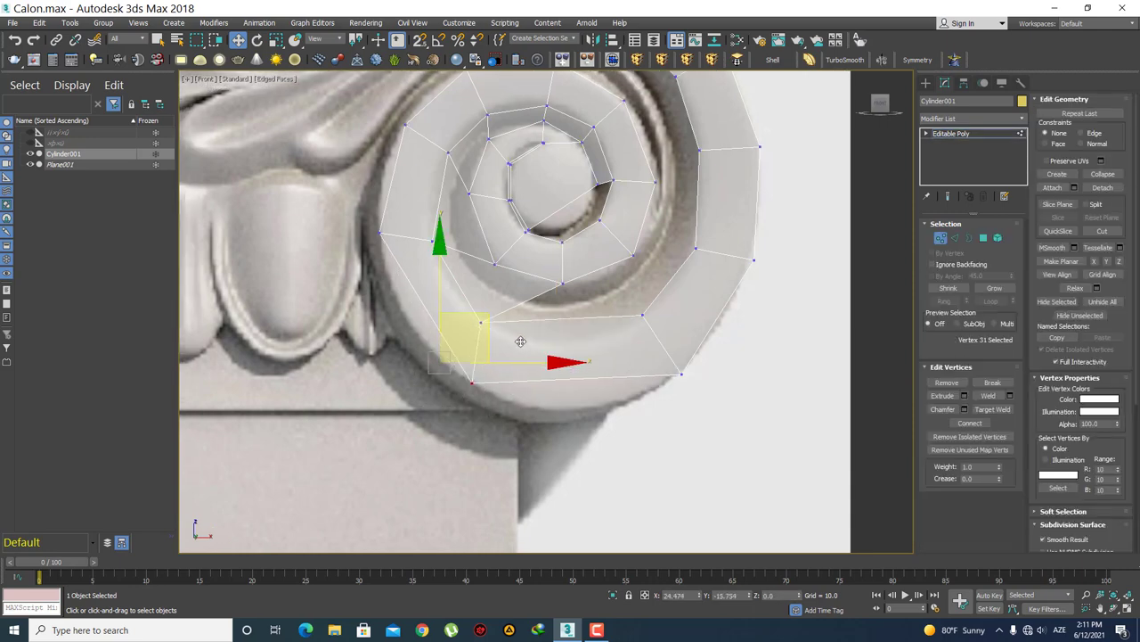
click(503, 337)
click(482, 323)
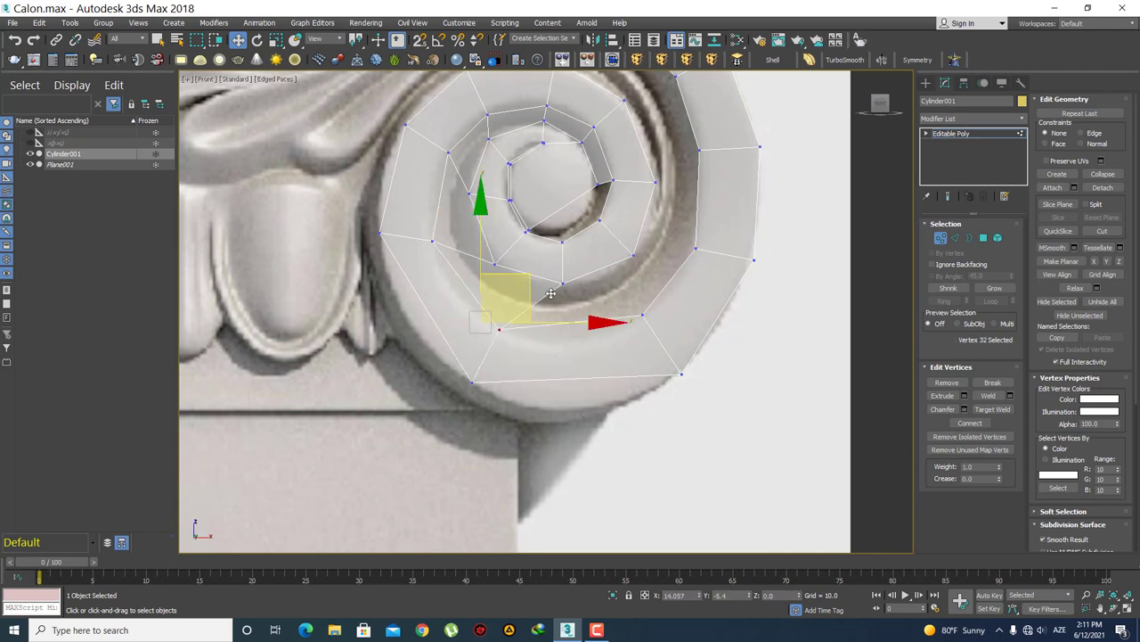
drag(529, 291, 567, 292)
click(594, 308)
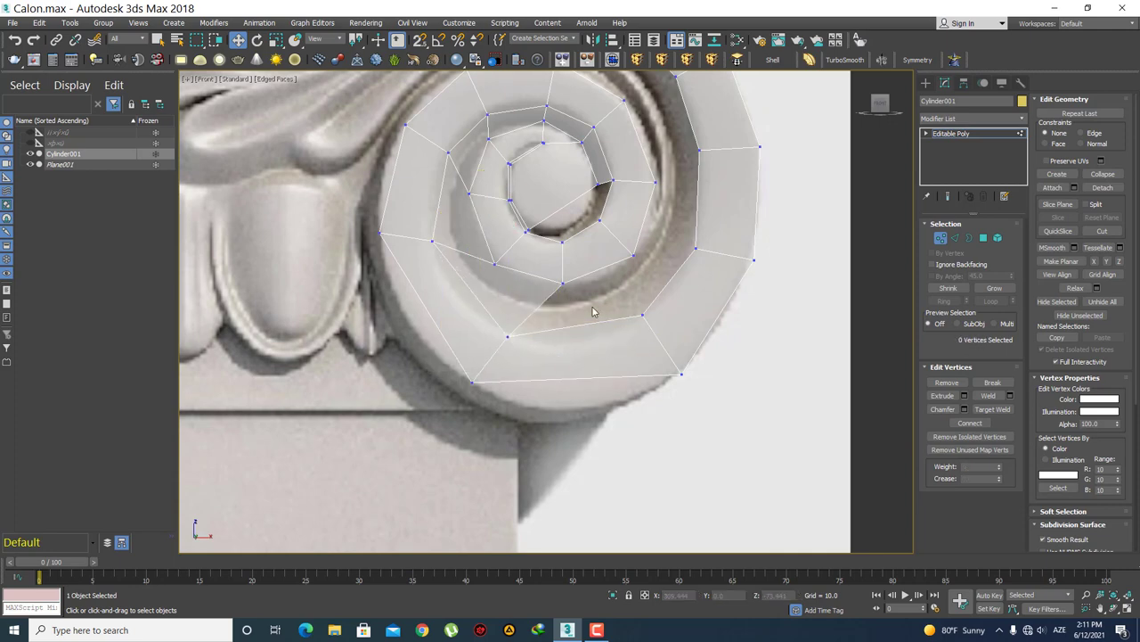
- Nudge the band's lower-left vertex down-right and pull an inner-ring vertex onto the spiral outline
middle_drag(548, 408, 508, 403)
drag(491, 425, 409, 386)
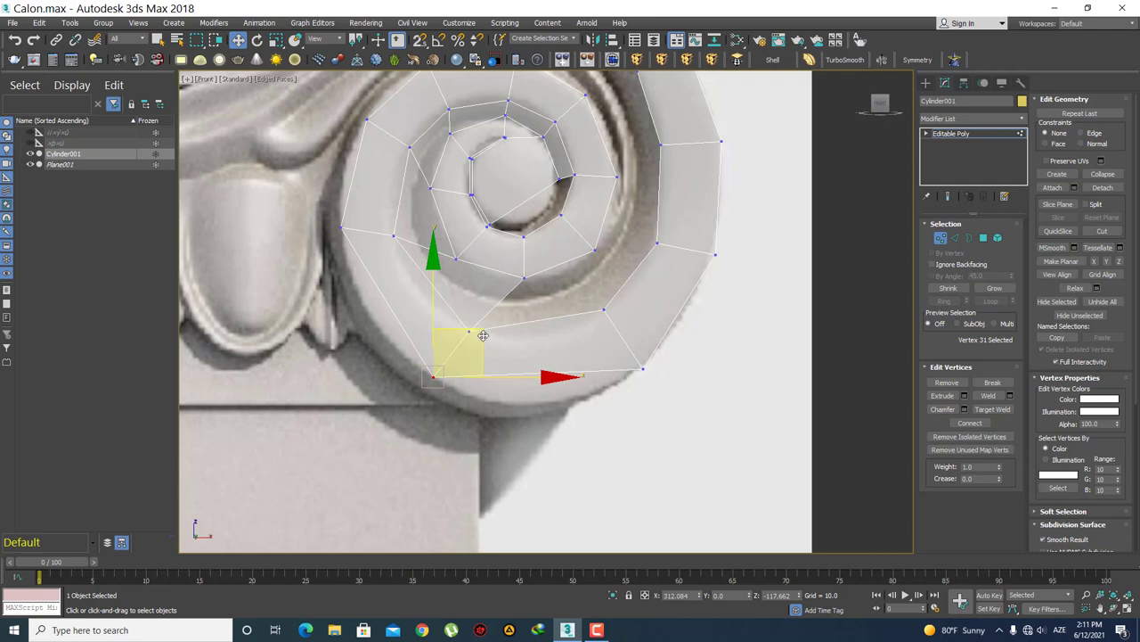
drag(496, 347, 507, 357)
click(409, 264)
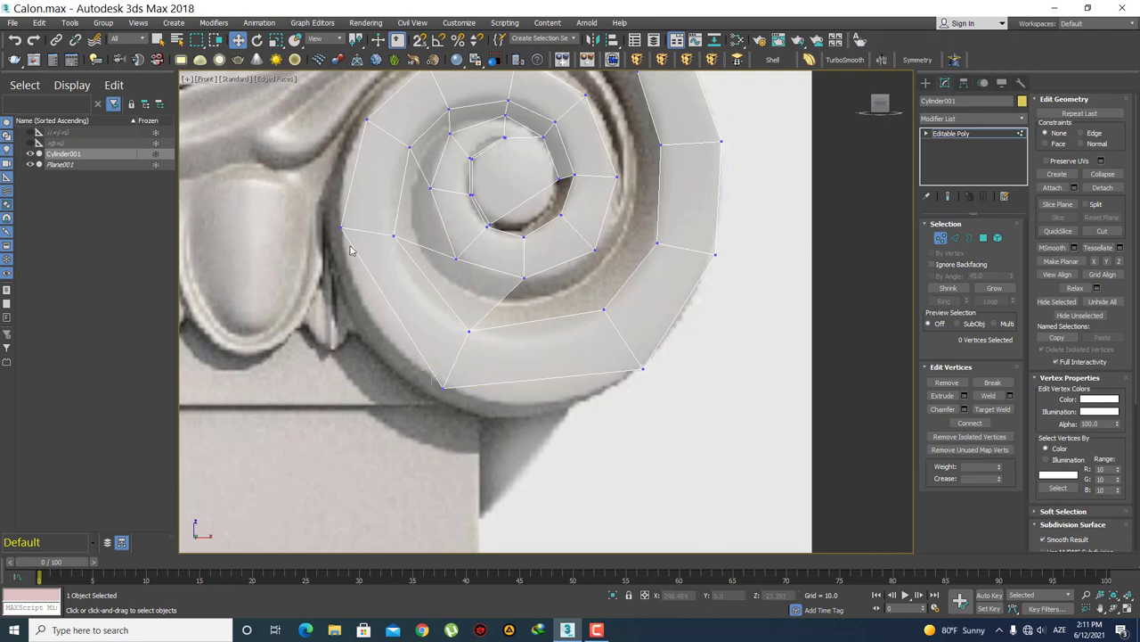
click(342, 226)
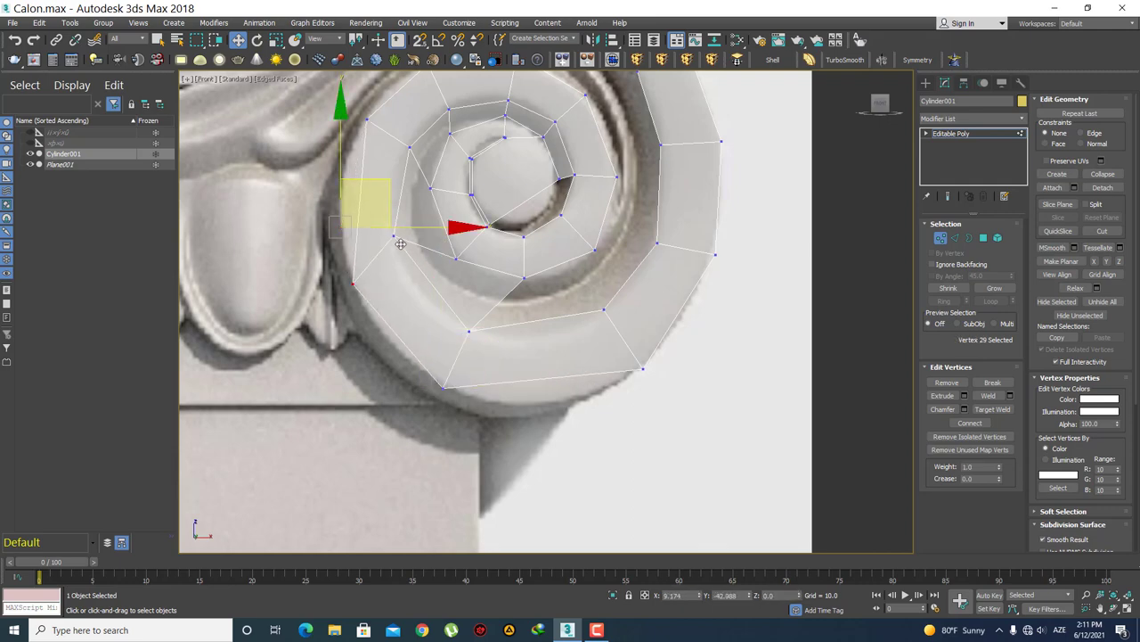
click(415, 308)
click(393, 236)
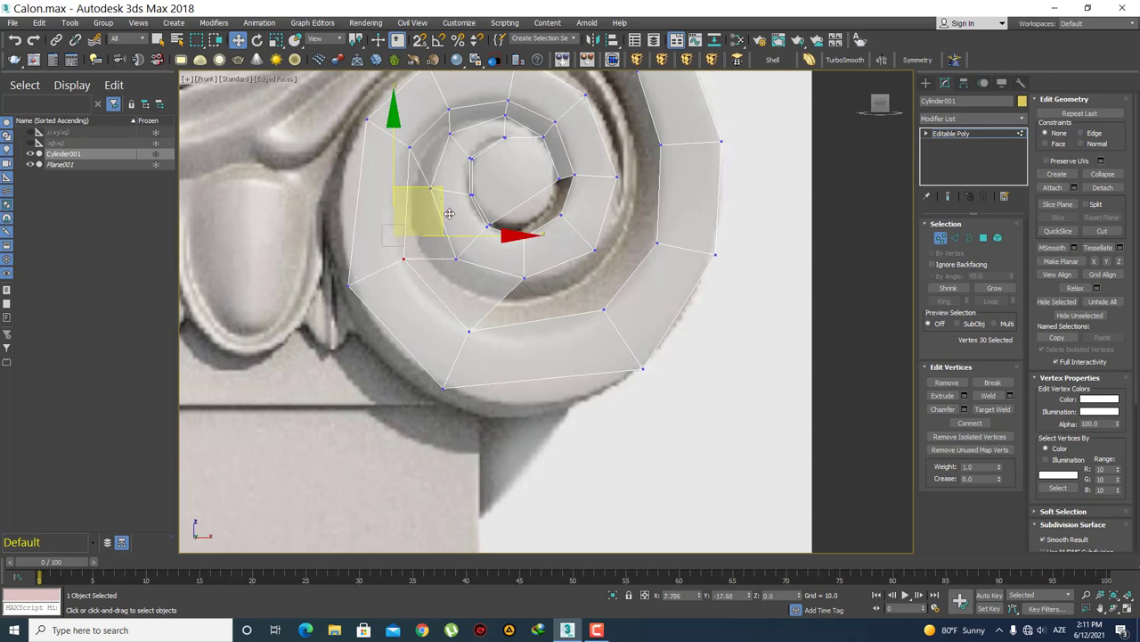
drag(437, 196, 450, 218)
click(393, 314)
- Move the upper-left vertex pair down-left and the top-left pair left to follow the scroll
middle_drag(367, 98, 367, 214)
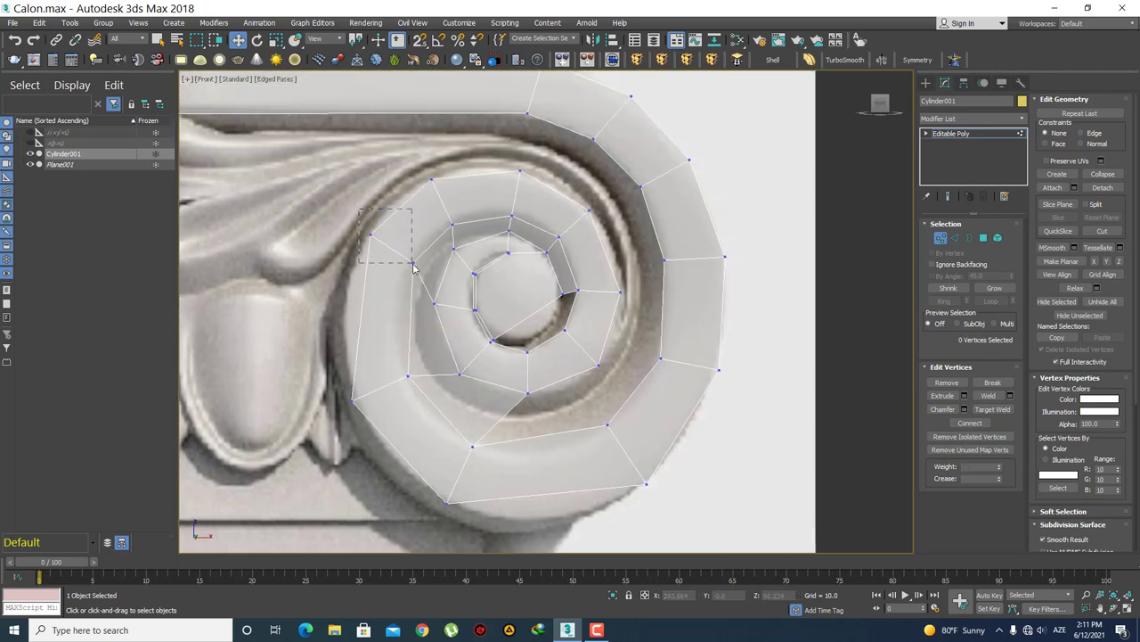
drag(363, 214, 417, 269)
drag(437, 206, 417, 241)
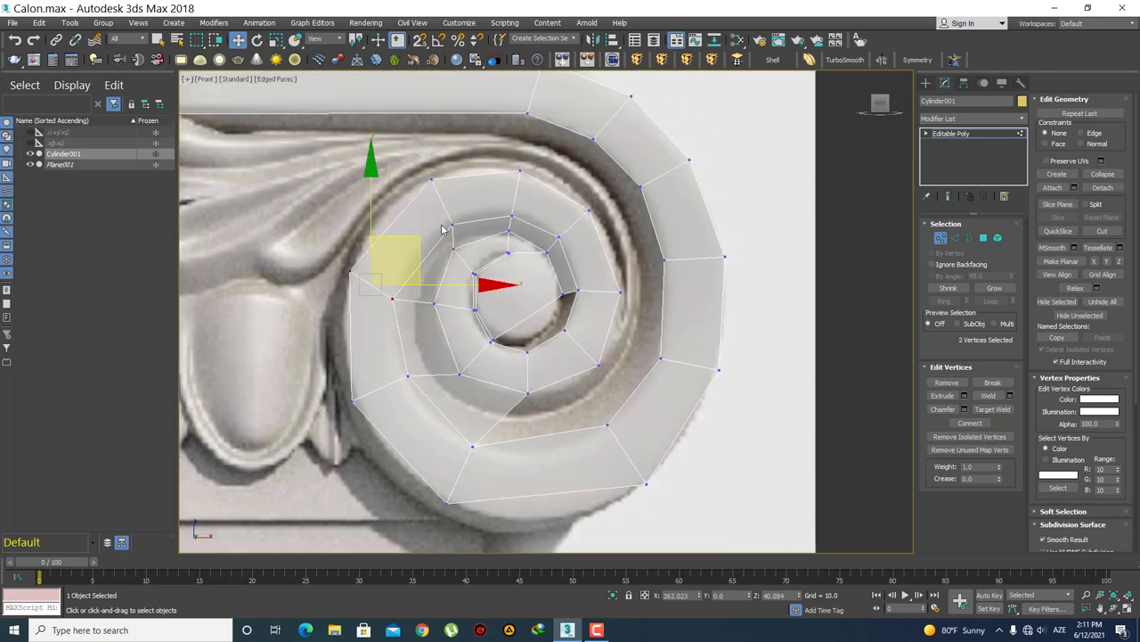
click(420, 164)
drag(422, 163, 459, 242)
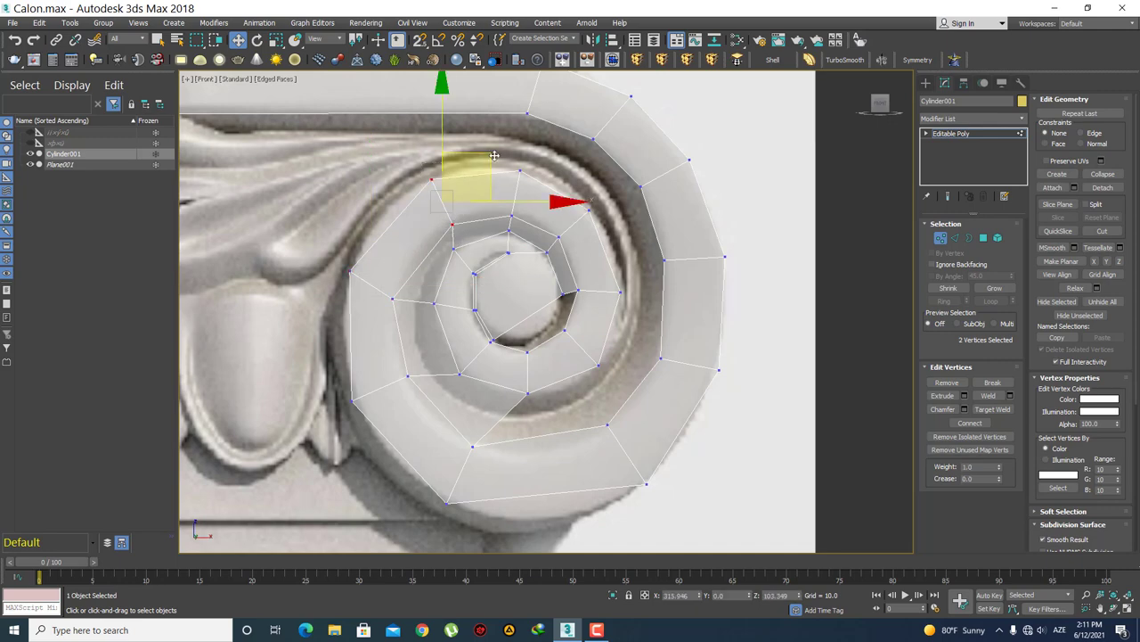
drag(495, 156, 480, 159)
click(511, 189)
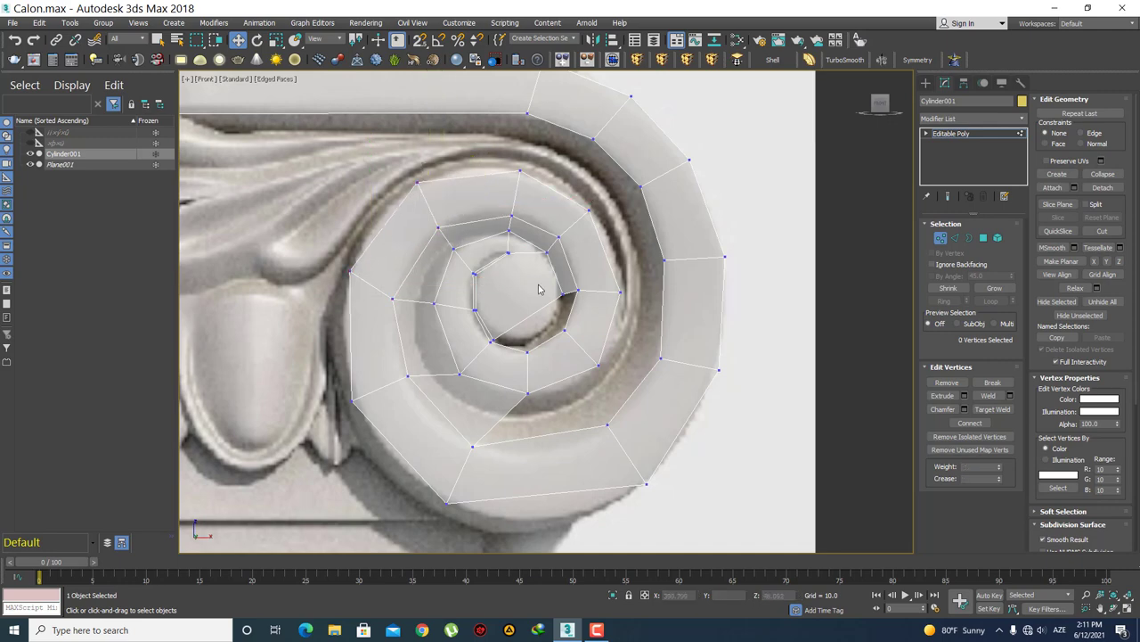
- Fit the lower band's vertex pair and the ring's left pair onto the volute outline
middle_drag(505, 429, 491, 325)
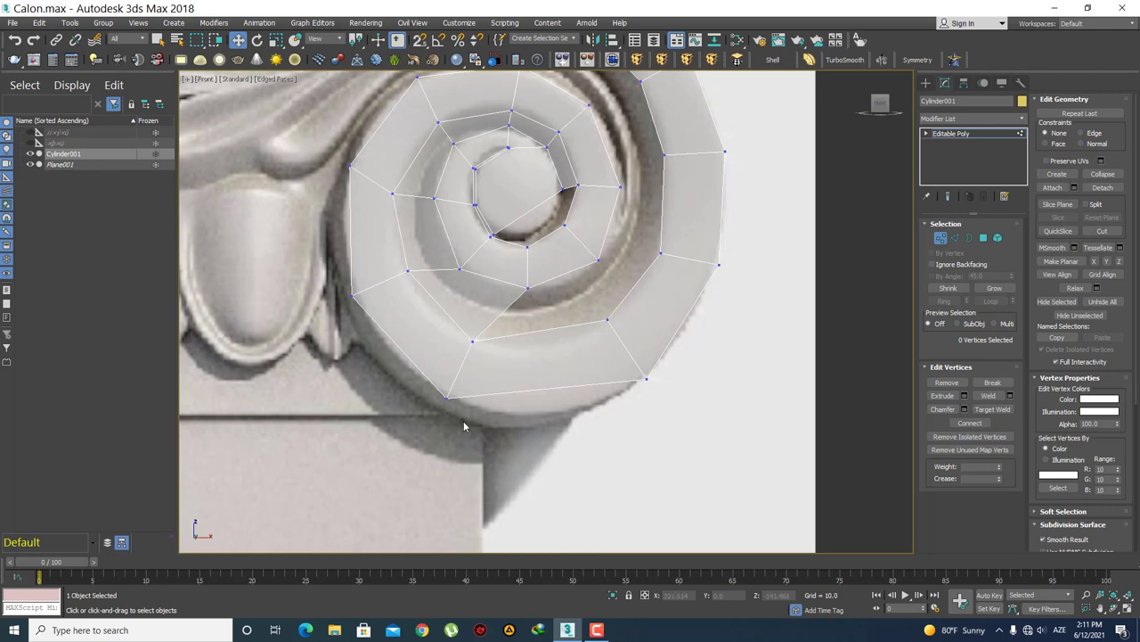
drag(463, 426, 412, 344)
drag(340, 216, 360, 165)
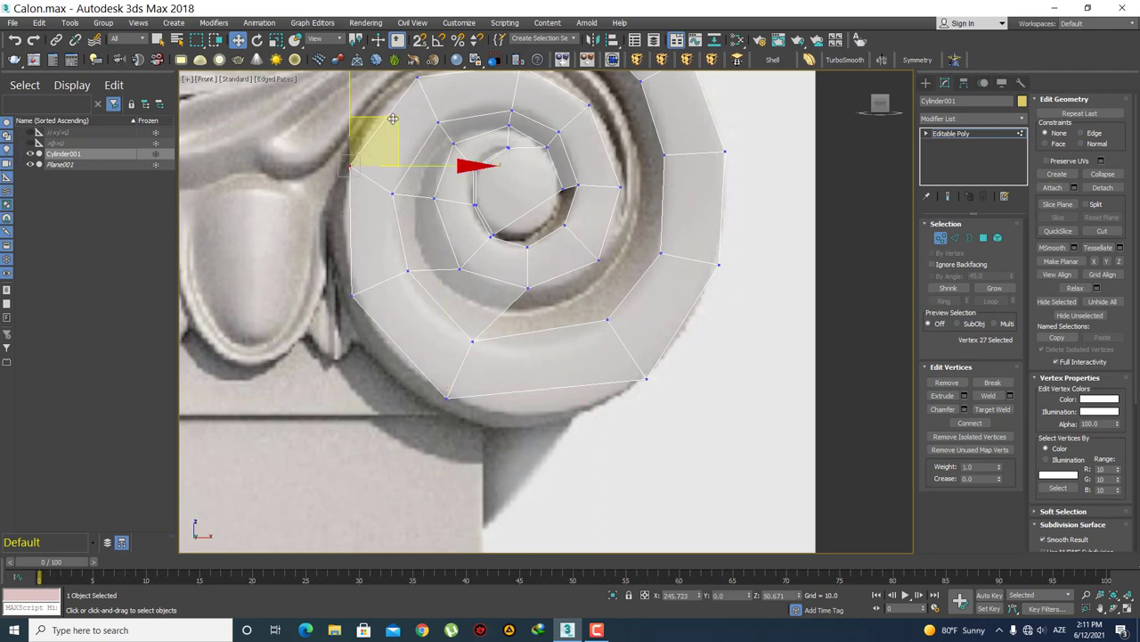
click(389, 216)
middle_drag(508, 359, 478, 363)
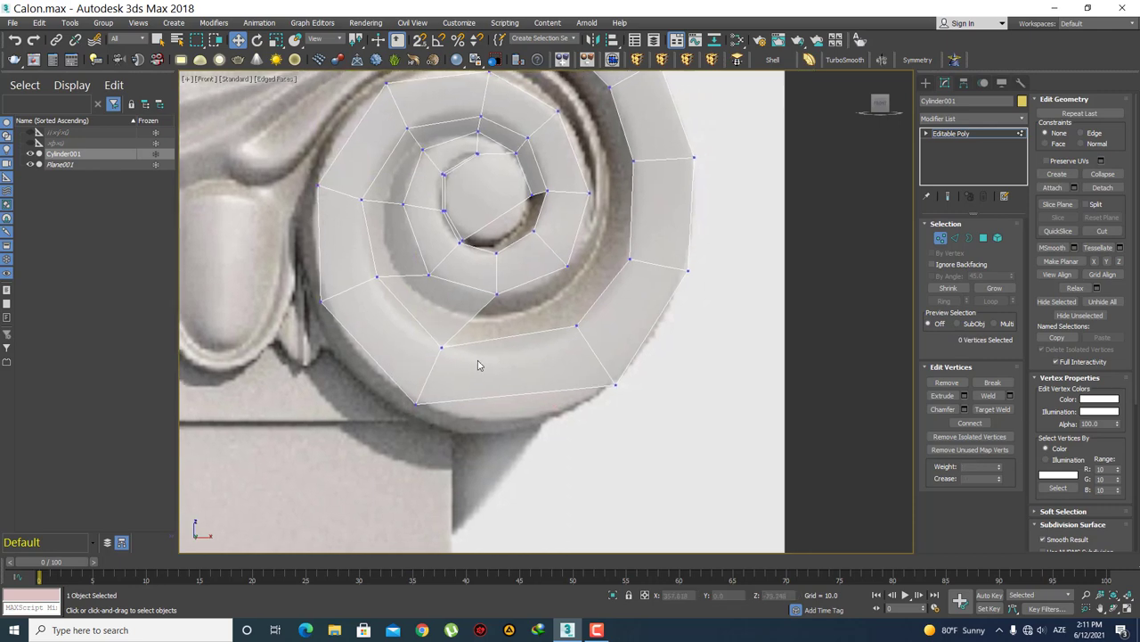
drag(413, 336, 415, 337)
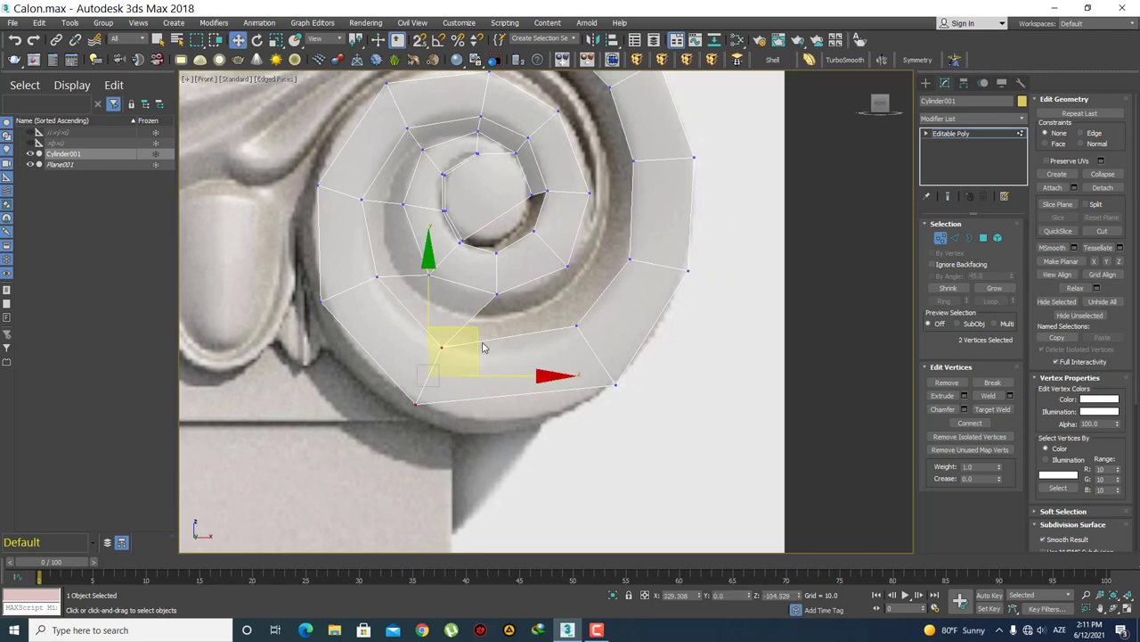
drag(491, 336, 526, 348)
click(500, 368)
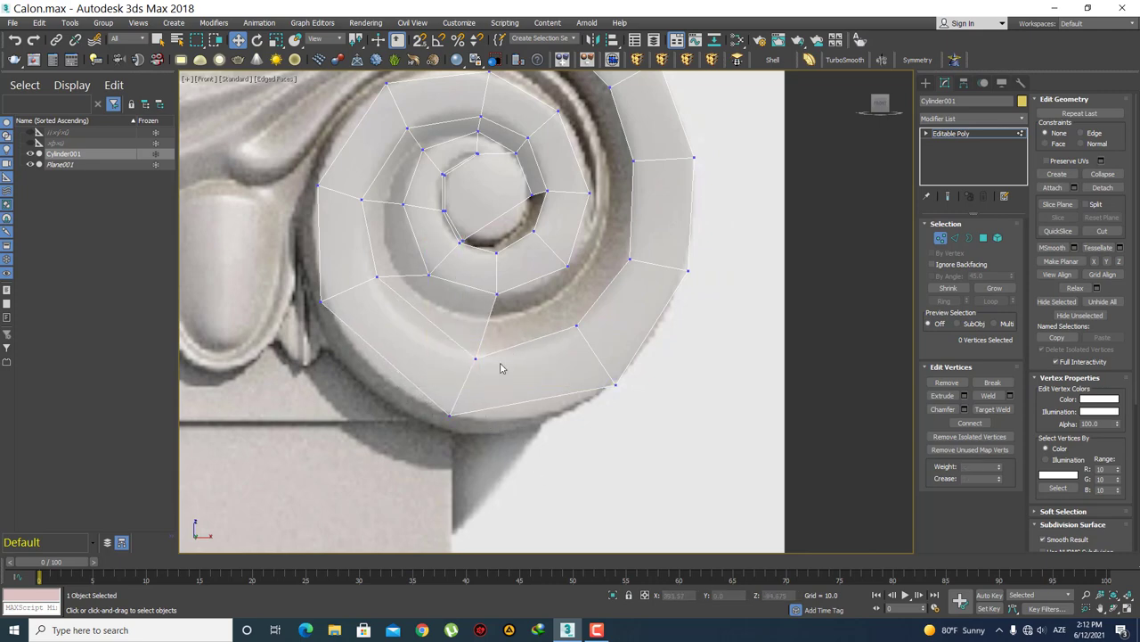
drag(304, 272, 316, 272)
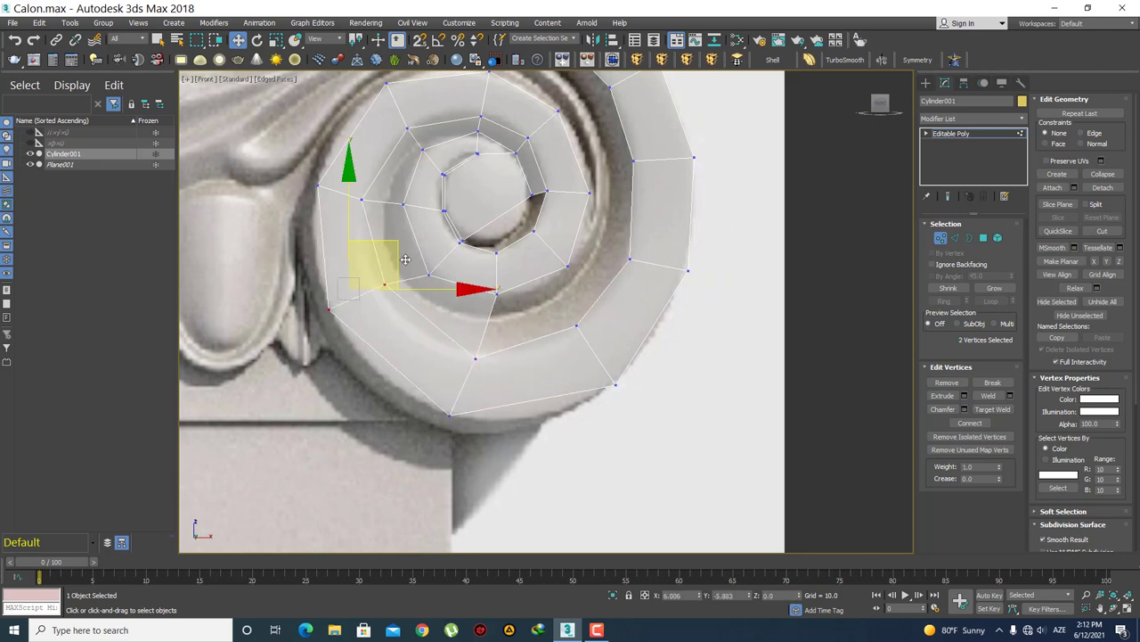
drag(396, 250, 407, 271)
click(374, 241)
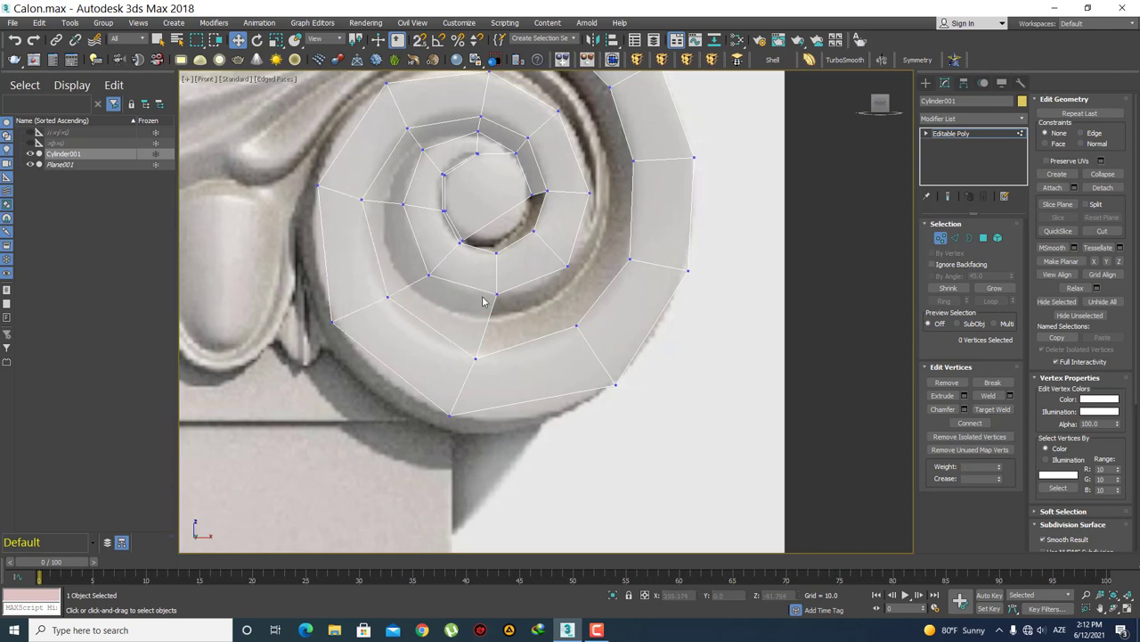
- Nudge the lower-right vertex pair up and right onto the outline
middle_drag(483, 301, 508, 324)
middle_drag(574, 424, 563, 436)
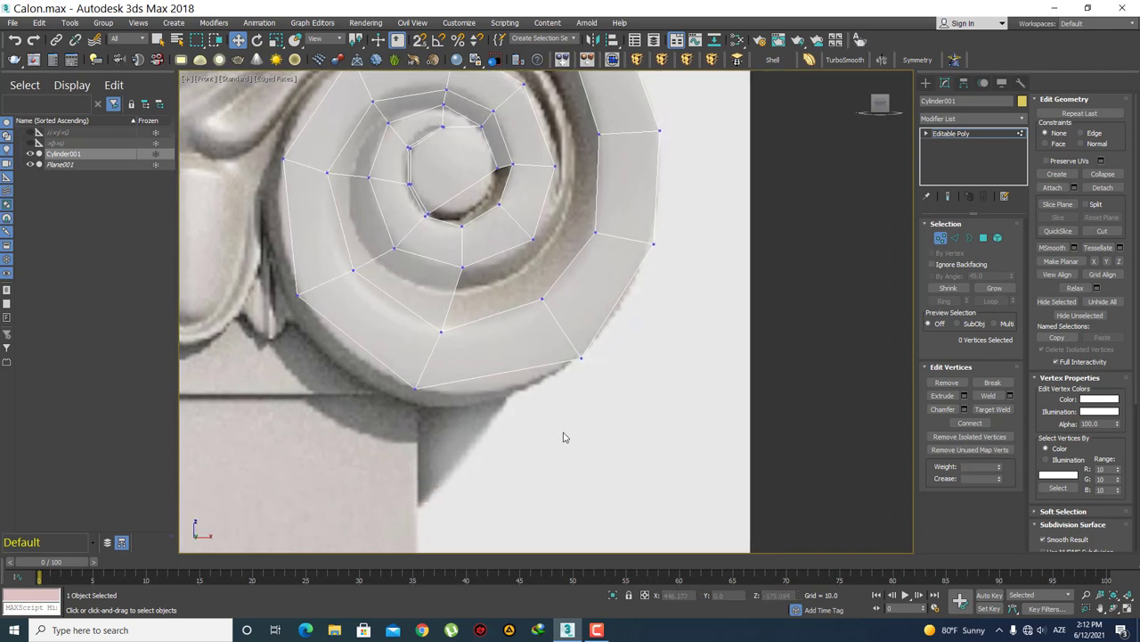
drag(360, 361, 361, 362)
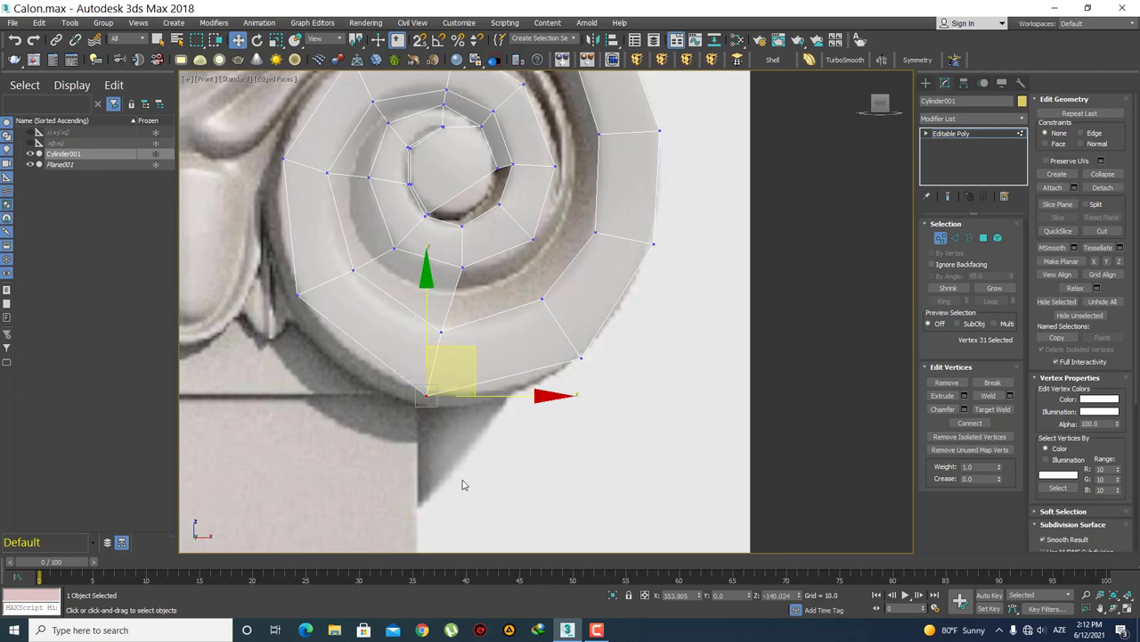
middle_drag(531, 370, 465, 429)
drag(455, 340, 454, 339)
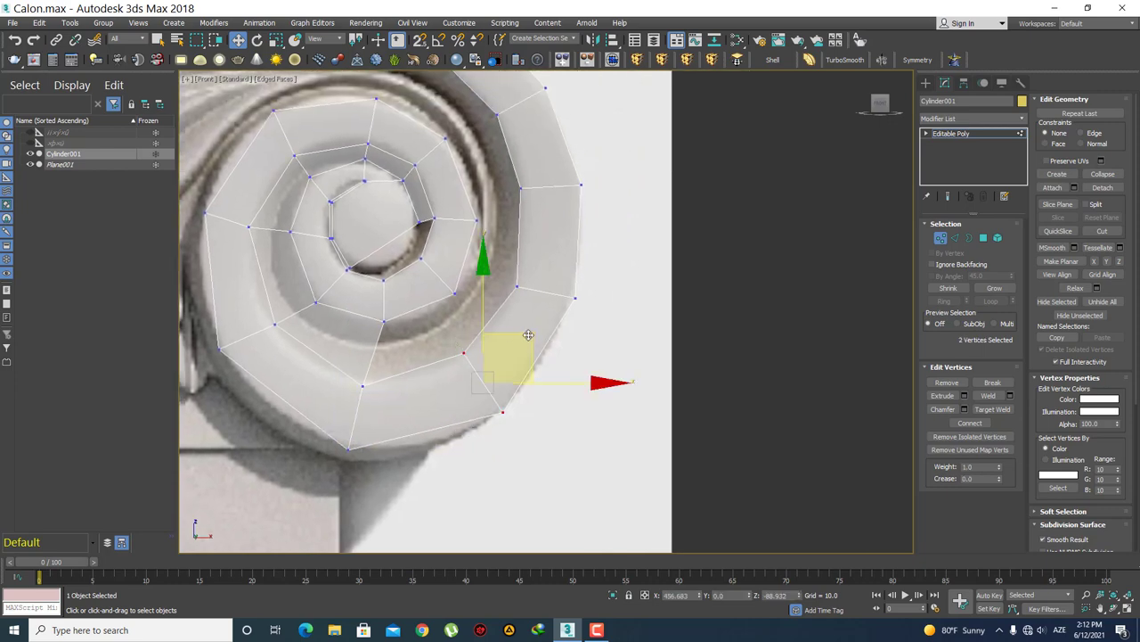
drag(530, 336, 537, 331)
click(548, 445)
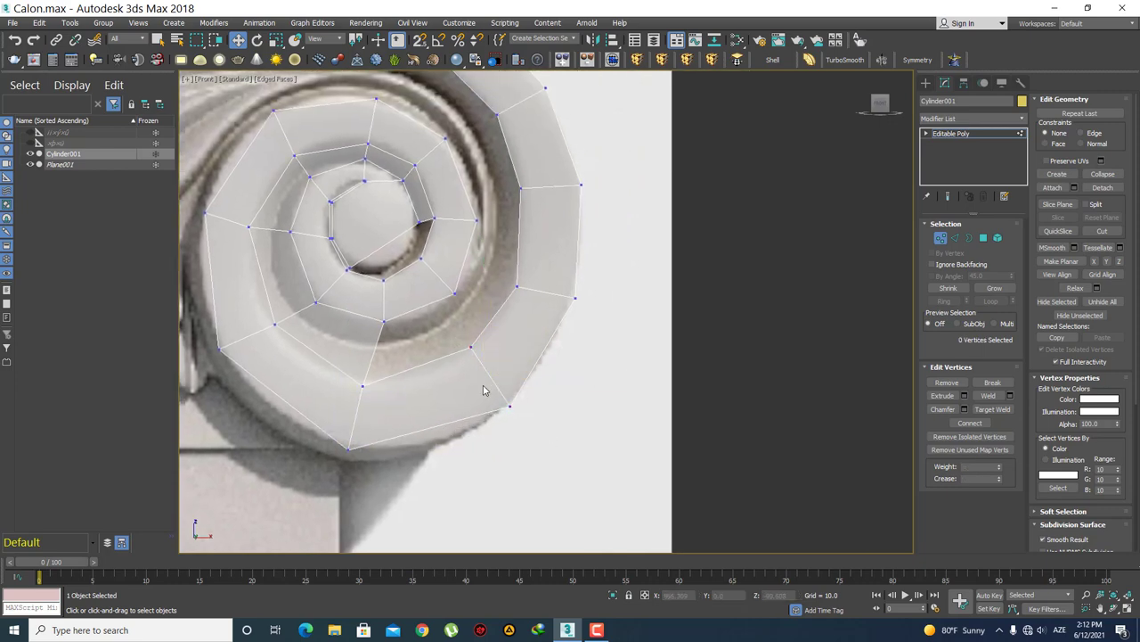
middle_drag(414, 336, 422, 365)
- Inspect an edge across the lower band and the spiral's bottom vertex, zooming to check
key(2)
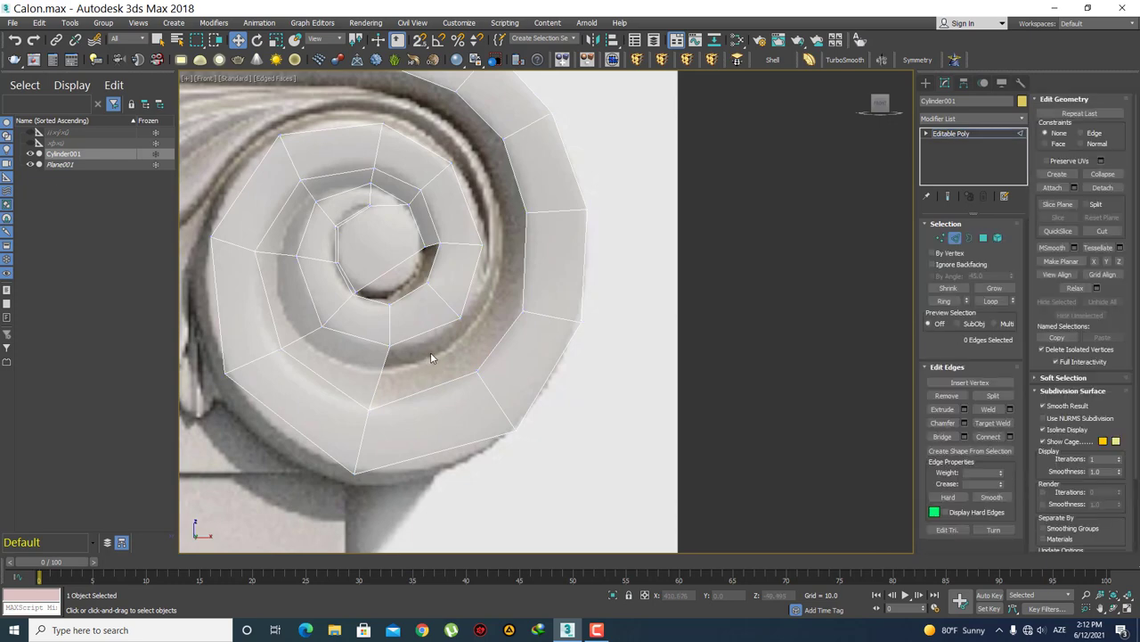
click(424, 331)
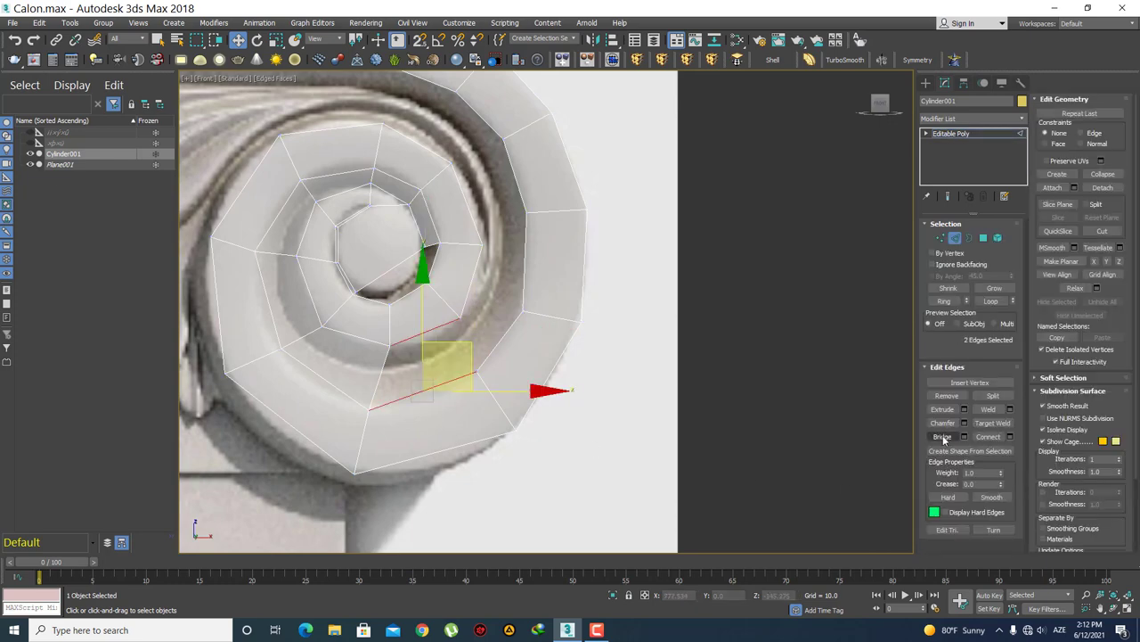
mouse_move(584, 383)
middle_down()
mouse_move(606, 384)
mouse_move(621, 413)
middle_up()
key(1)
middle_drag(522, 460, 566, 416)
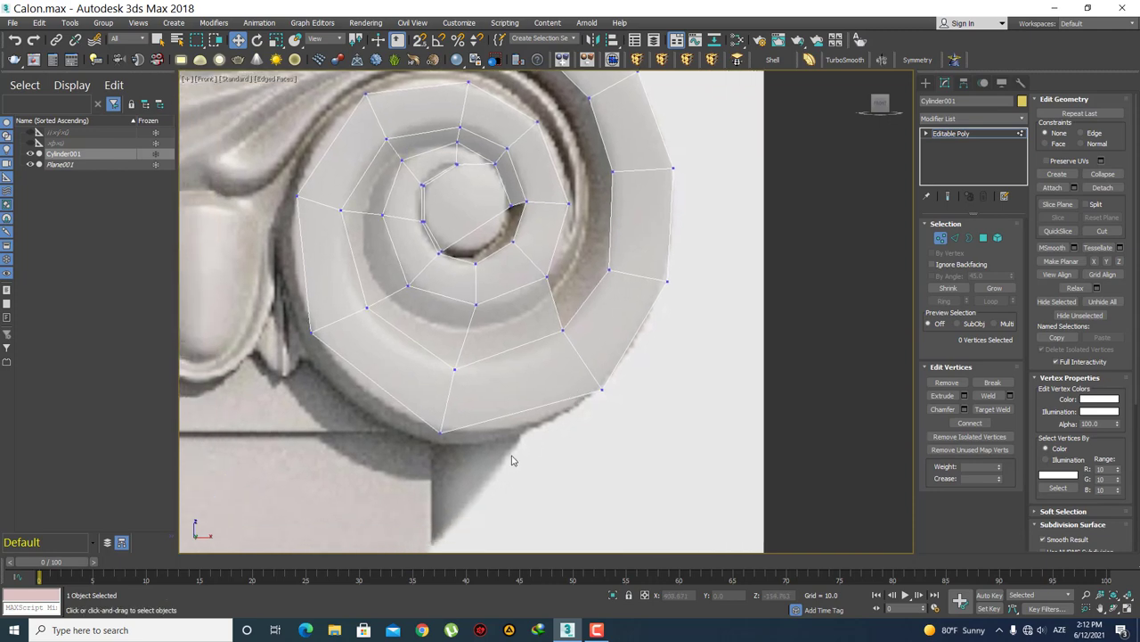
click(448, 434)
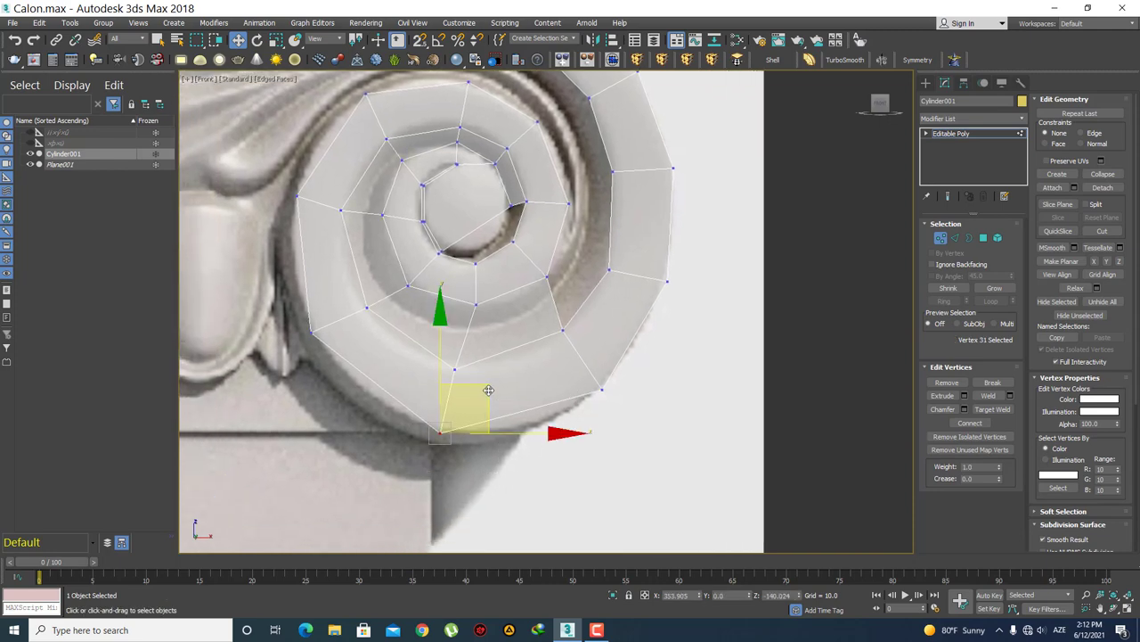
click(650, 378)
scroll(650, 379, down, 3)
scroll(648, 380, up, 3)
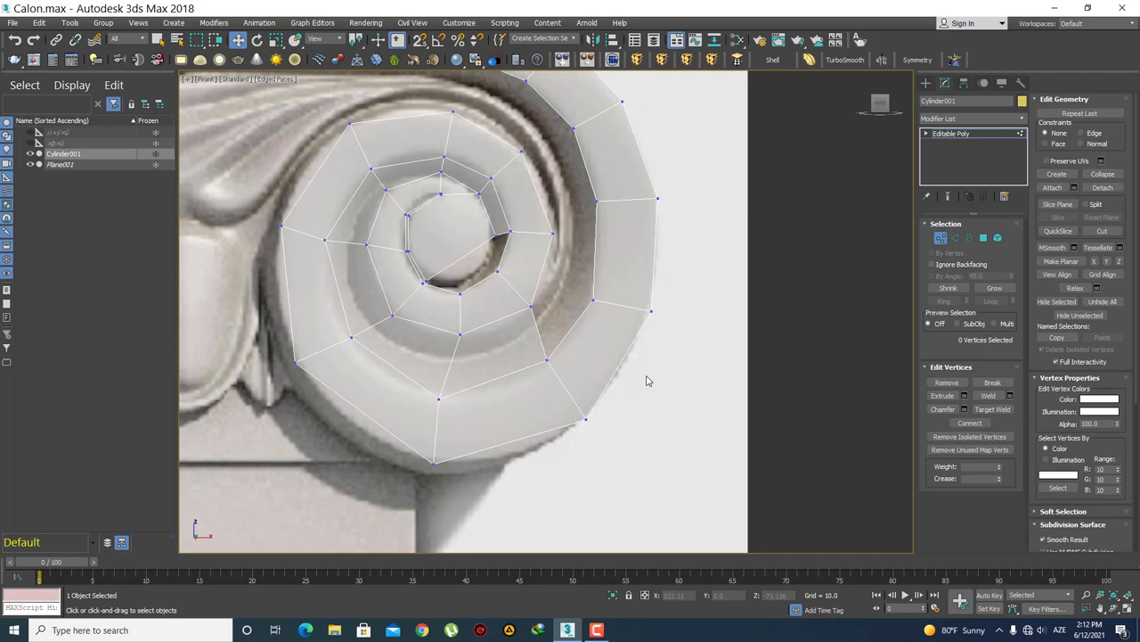
scroll(653, 346, down, 3)
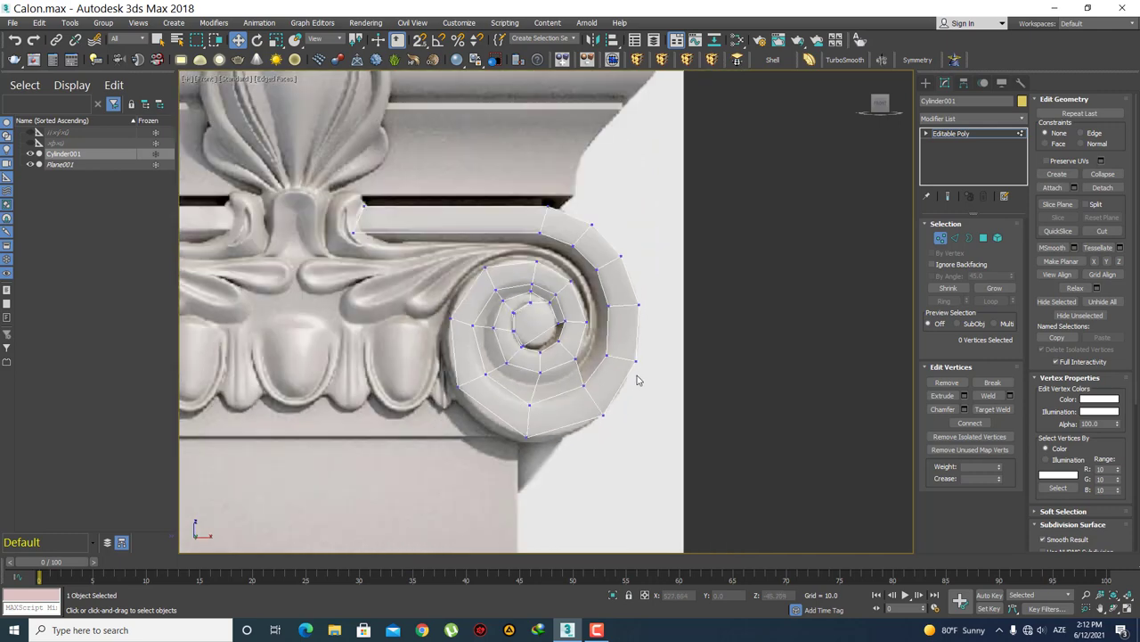
scroll(638, 380, up, 2)
scroll(636, 383, up, 1)
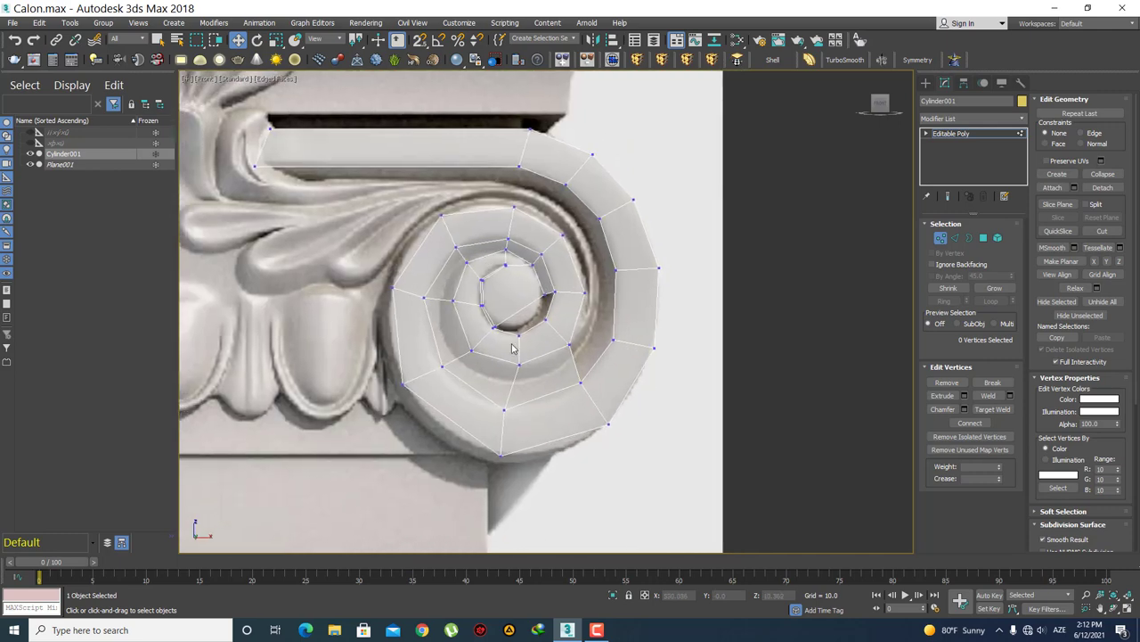
middle_drag(628, 361, 615, 348)
- Remove the extra edge on the outer band's right side
key(2)
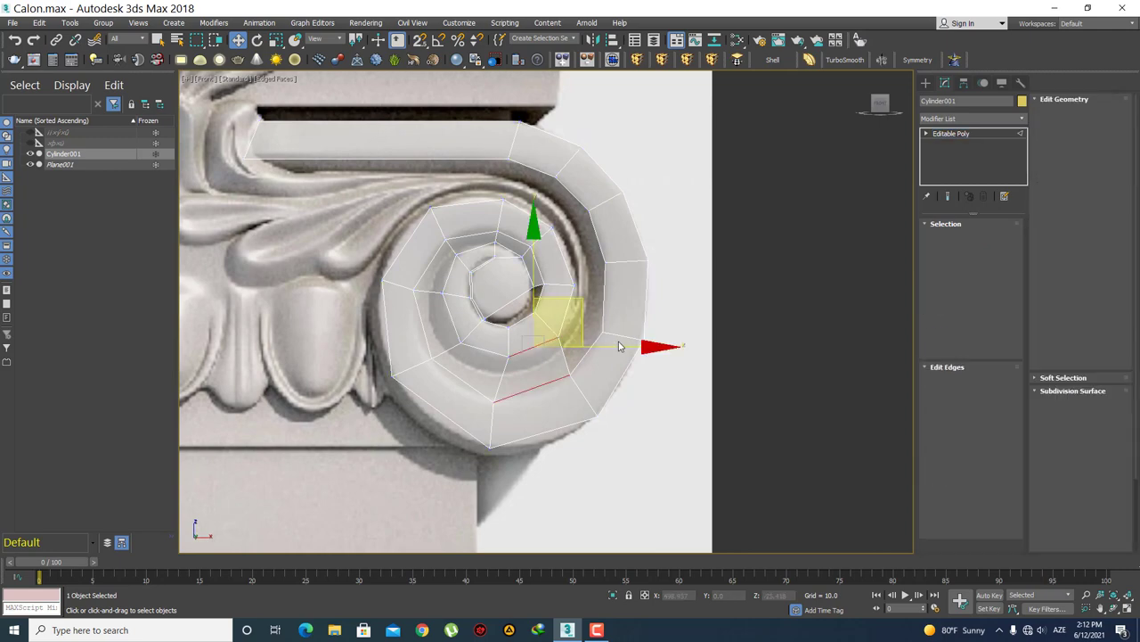
click(619, 342)
key(q)
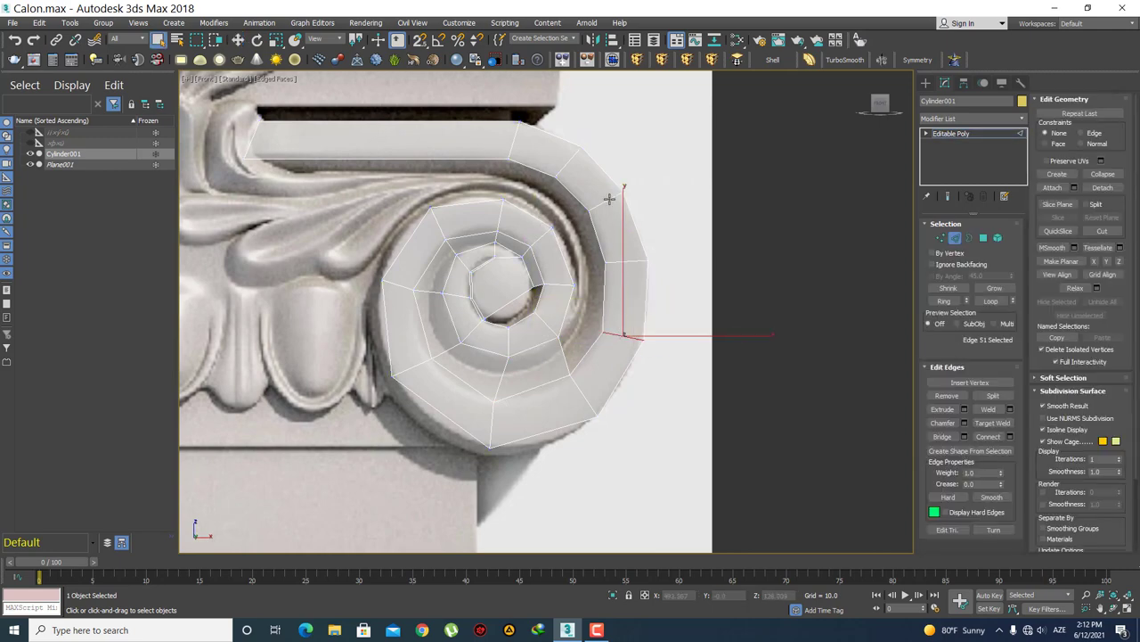
click(947, 396)
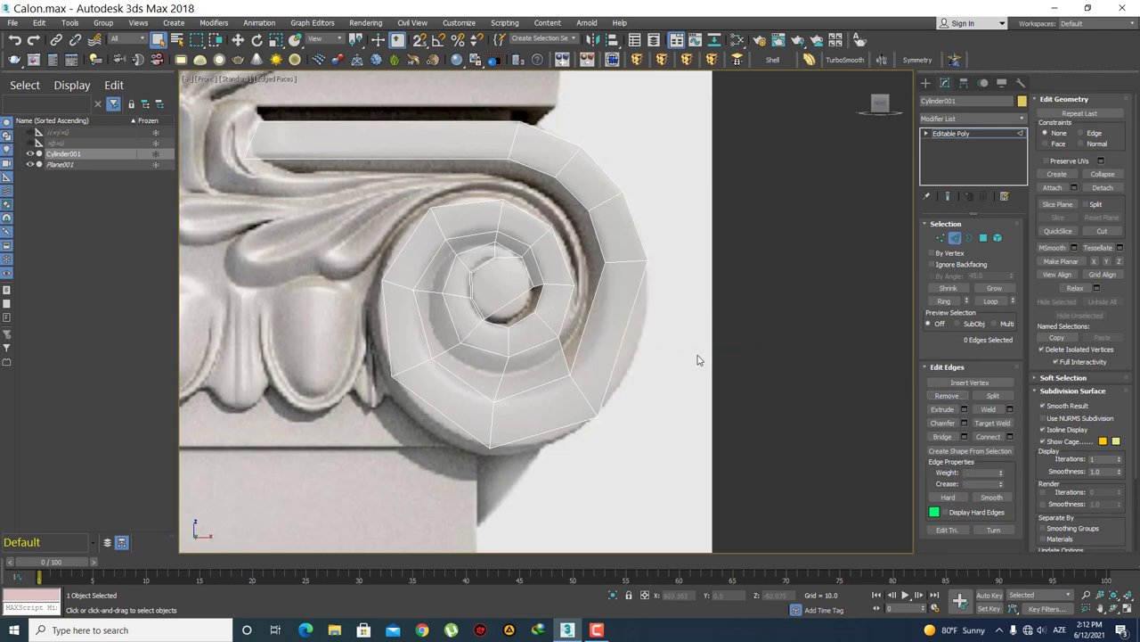
mouse_move(636, 319)
middle_down()
mouse_move(622, 303)
mouse_move(654, 318)
middle_up()
- Move the outer band's right vertex pair down and raise the inner vertex to smooth the curve
key(1)
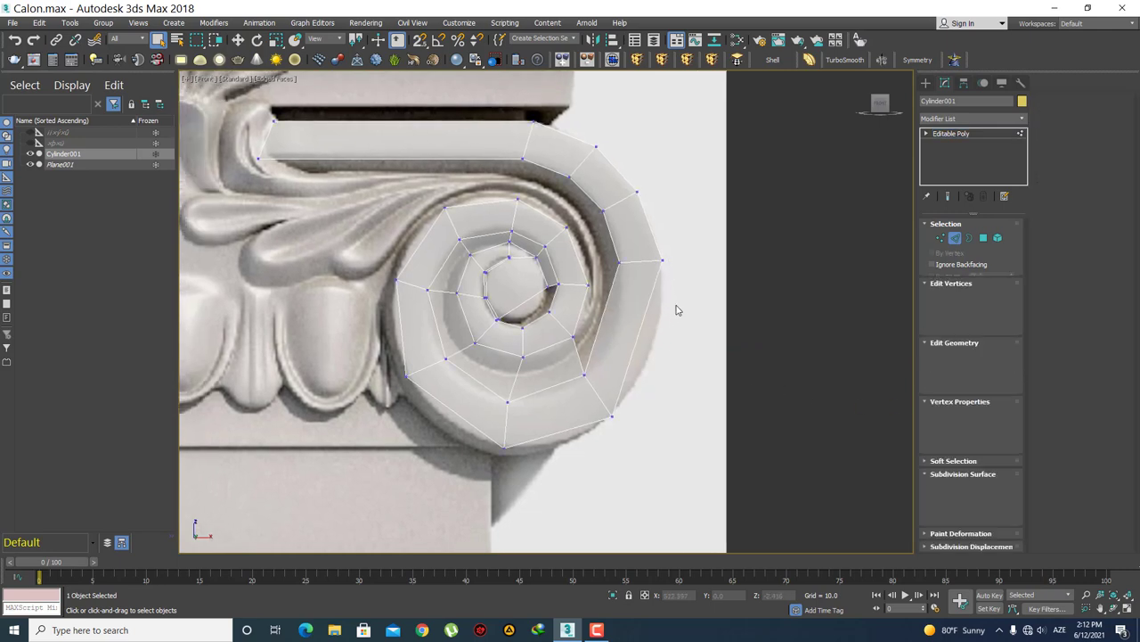
drag(686, 303, 617, 252)
key(w)
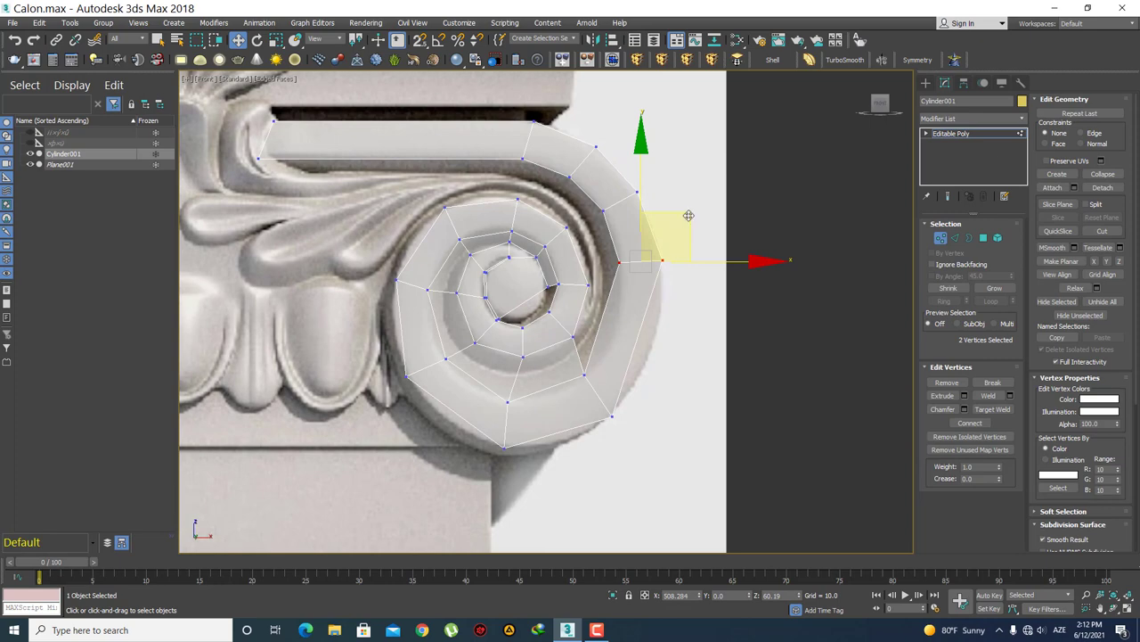
drag(687, 218, 686, 271)
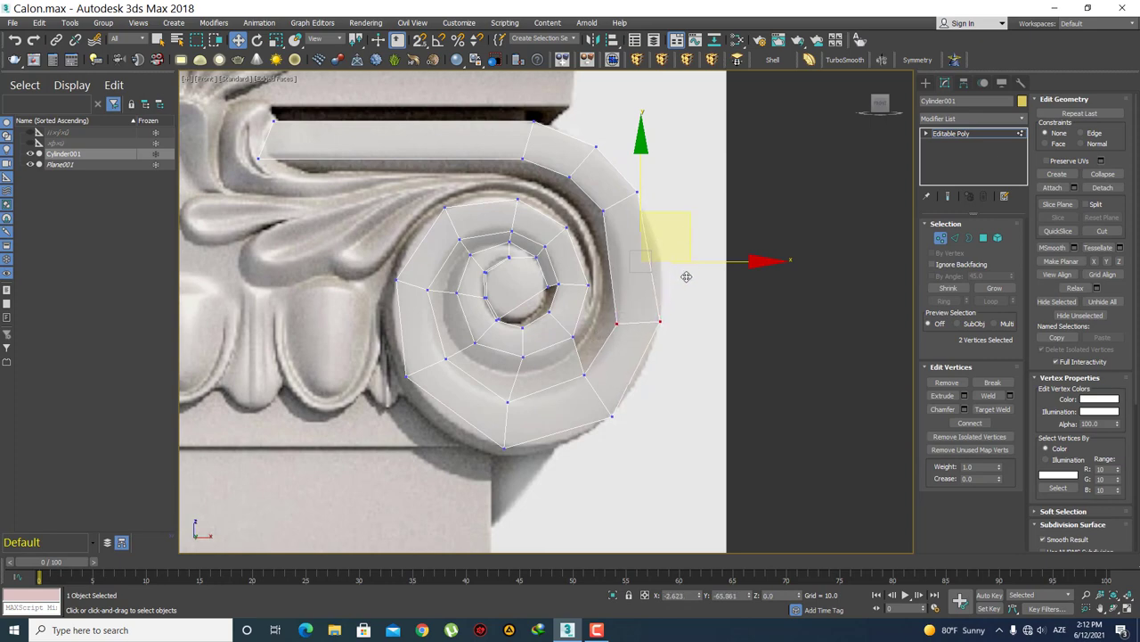
click(681, 400)
click(622, 310)
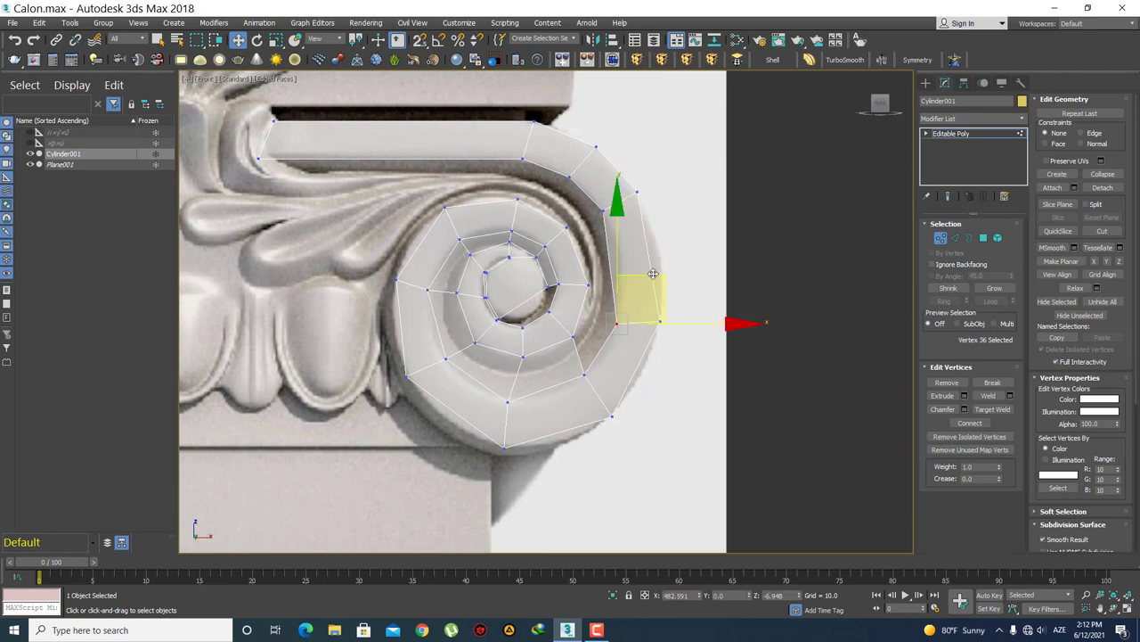
mouse_move(646, 294)
mouse_down()
mouse_move(646, 279)
mouse_move(703, 274)
mouse_up()
click(661, 321)
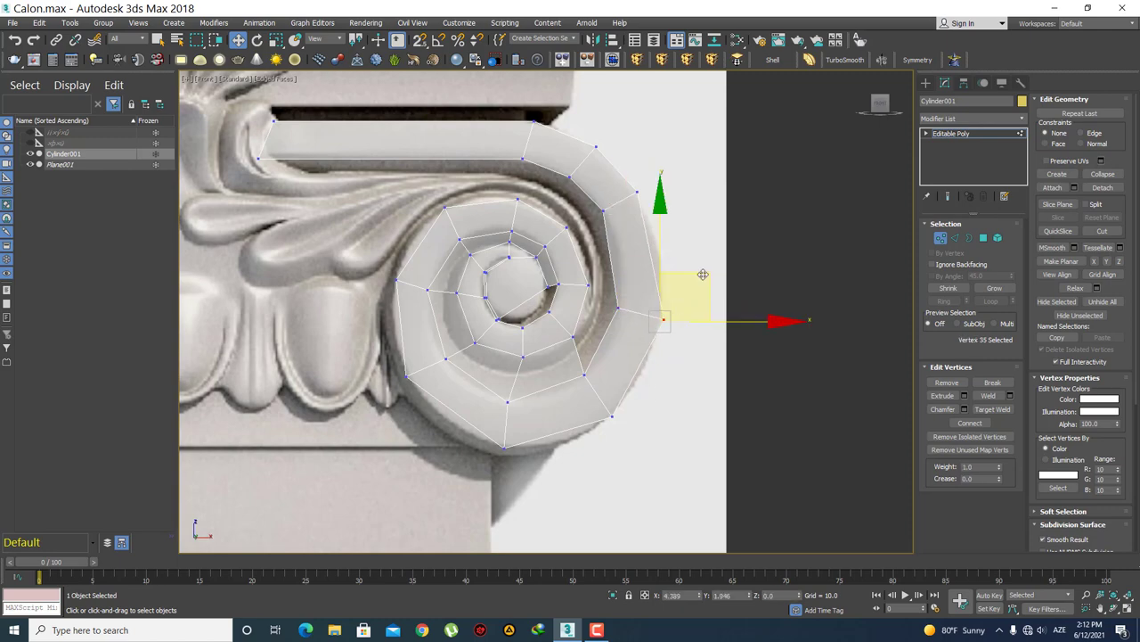
click(693, 389)
- Check the spiral's inner ring by zooming in and out and recentring the volute
scroll(551, 361, up, 5)
click(496, 358)
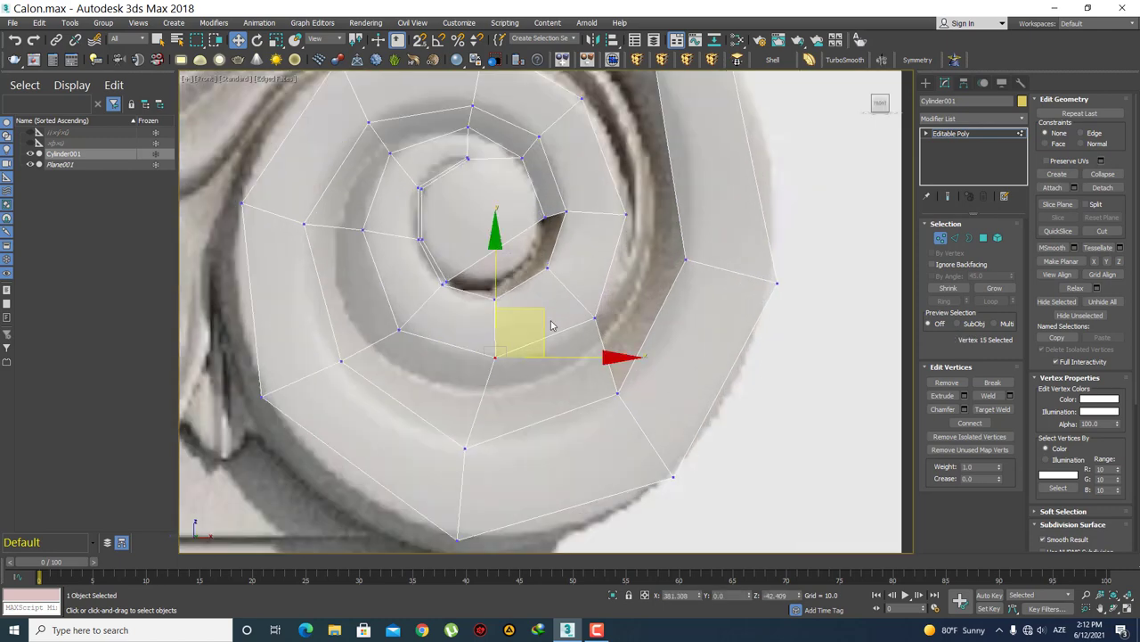
click(495, 337)
scroll(495, 338, down, 2)
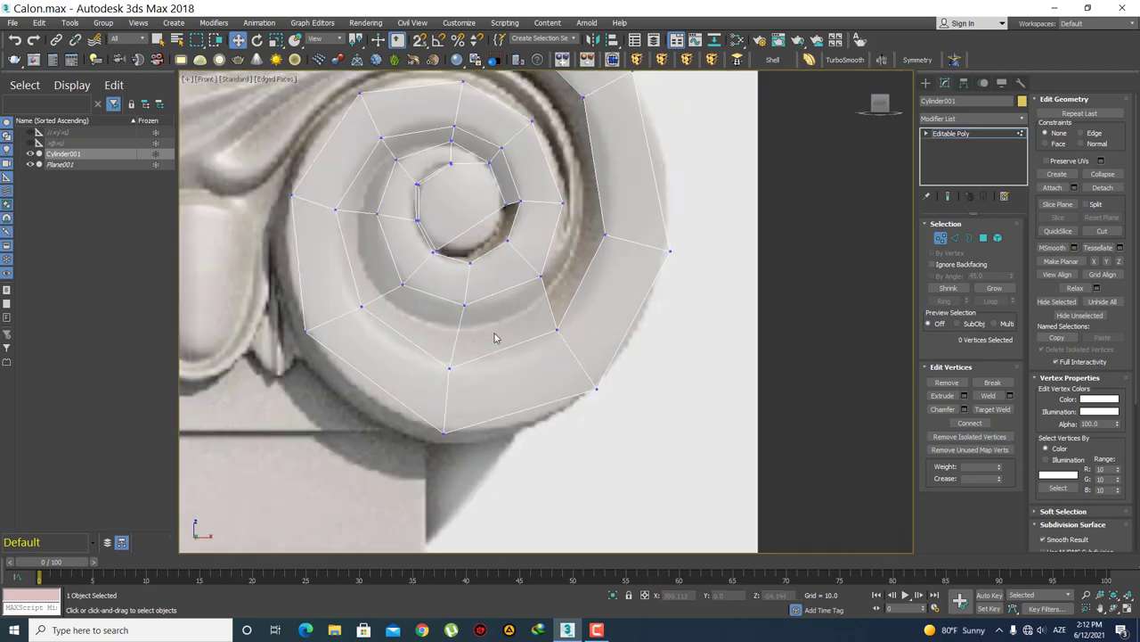
scroll(487, 365, down, 2)
scroll(512, 313, up, 2)
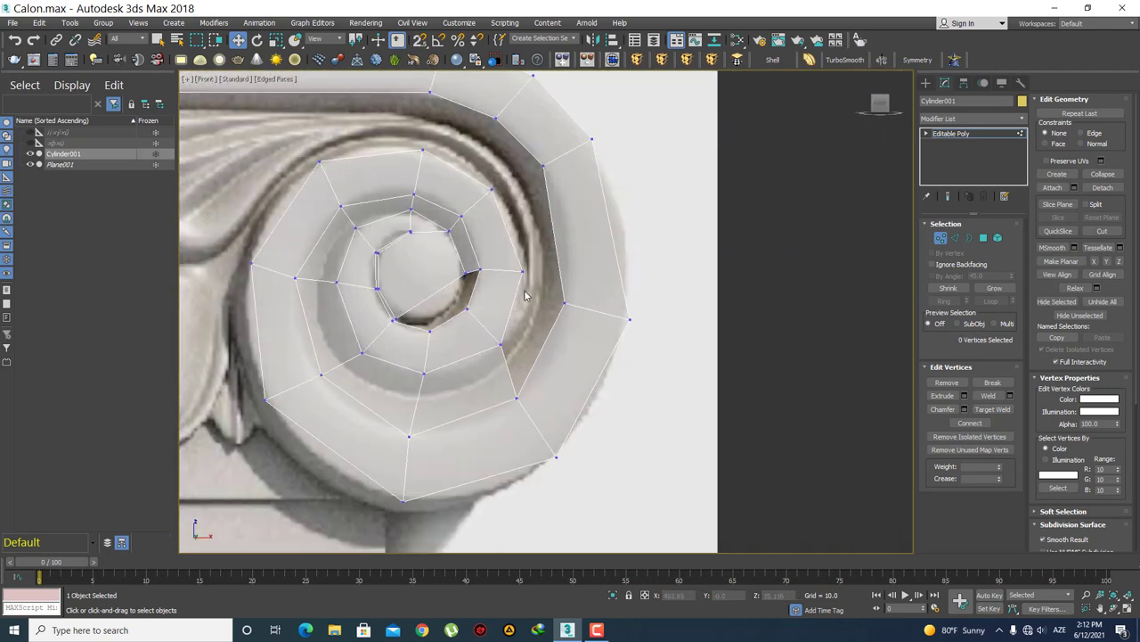
middle_drag(522, 299, 499, 290)
- Bridge the facing edge pair to join the spiral's outer ring to the top band
key(2)
click(527, 343)
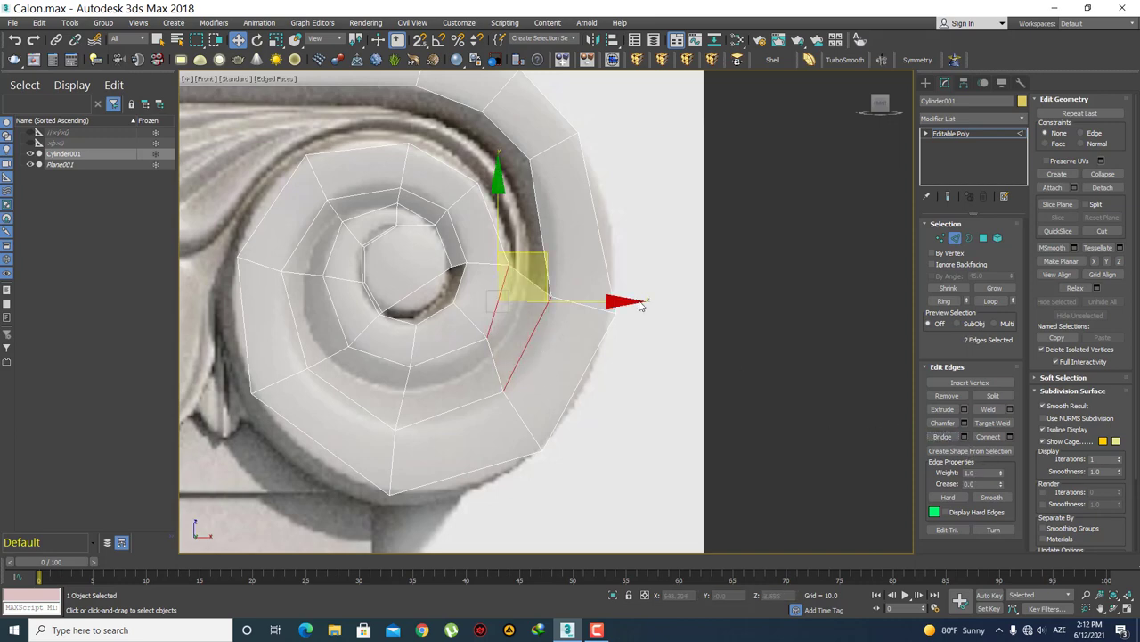
middle_drag(497, 212, 498, 245)
click(556, 281)
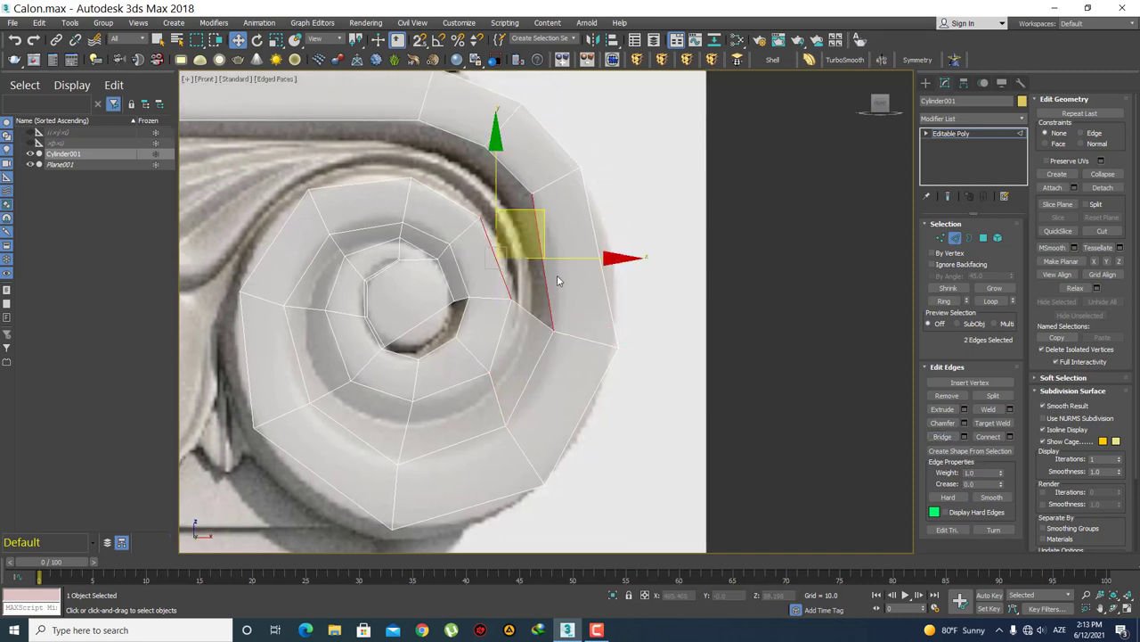
click(942, 435)
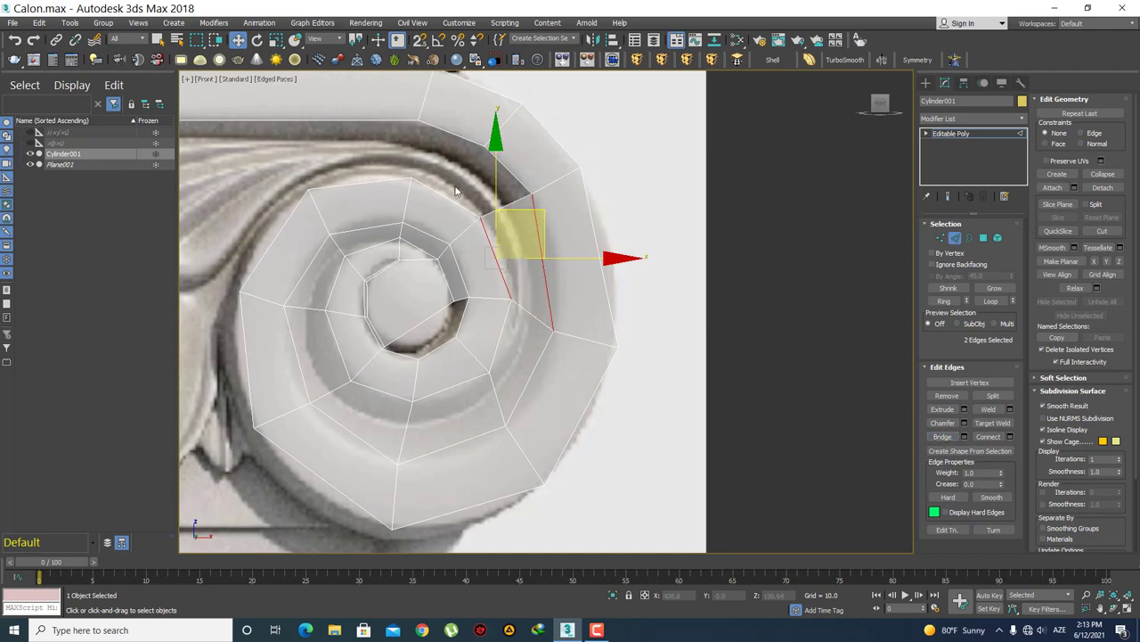
- Remove the extra edge left across the bridged gap
click(440, 211)
middle_drag(491, 125, 509, 207)
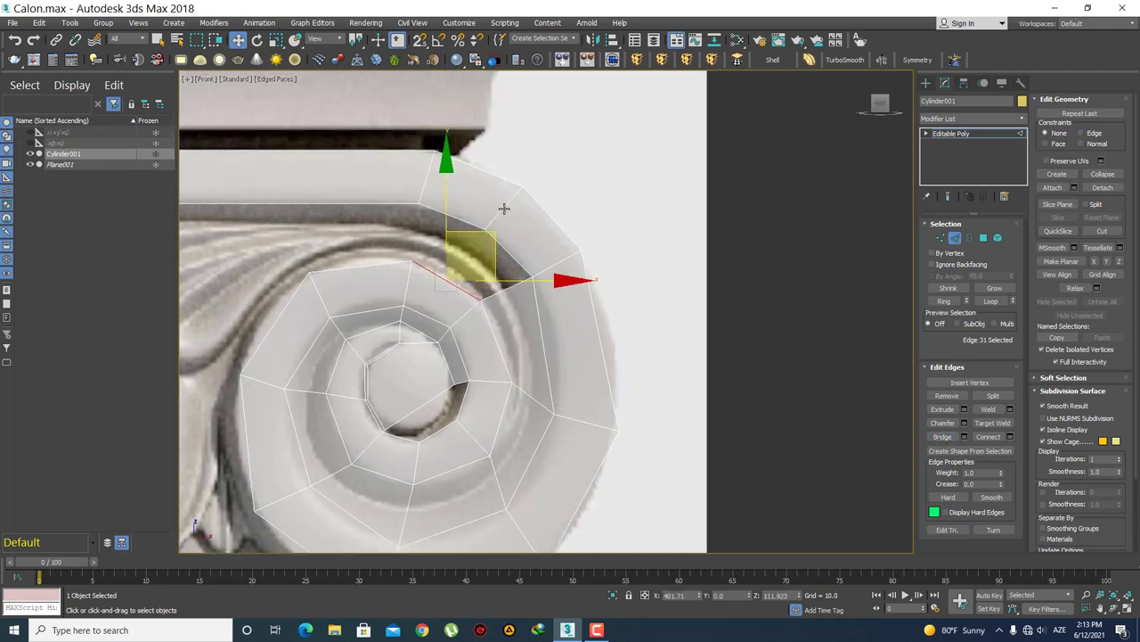
click(947, 394)
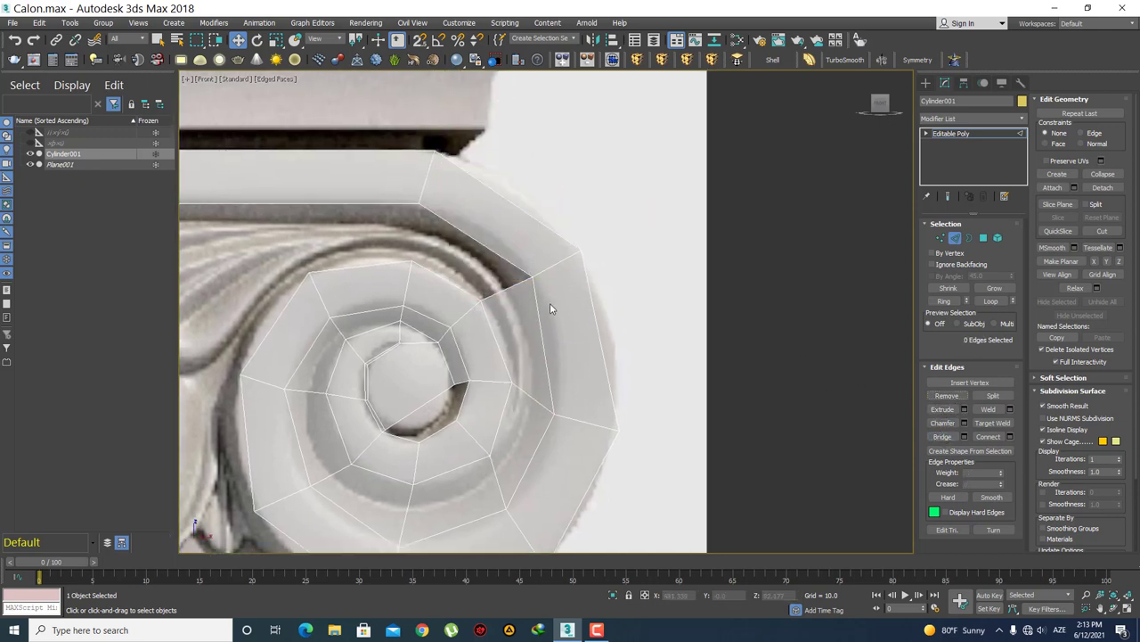
scroll(549, 303, down, 3)
scroll(585, 368, up, 2)
scroll(614, 341, up, 2)
- Inspect the band-spiral joint vertices and pick a vertex on the outer rim
key(1)
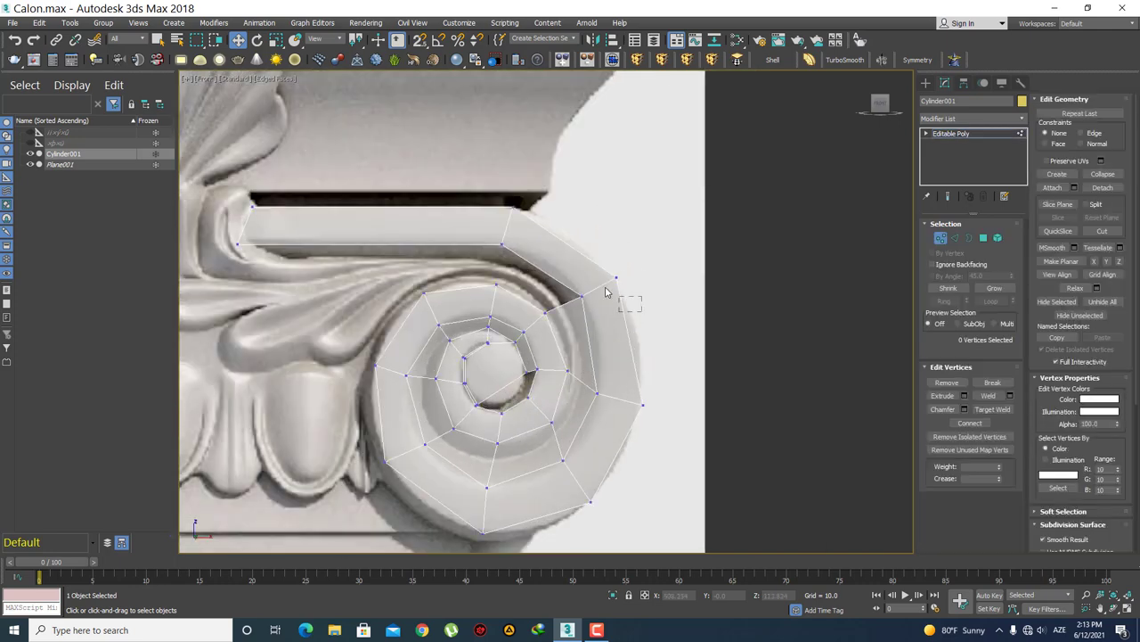
drag(577, 267, 623, 301)
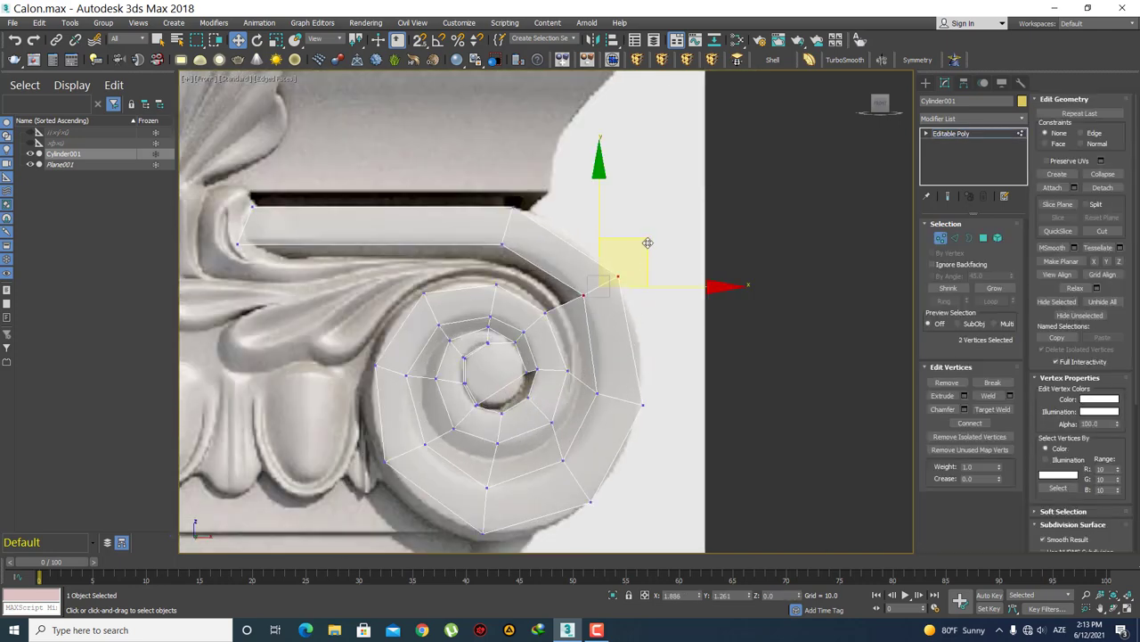
click(669, 418)
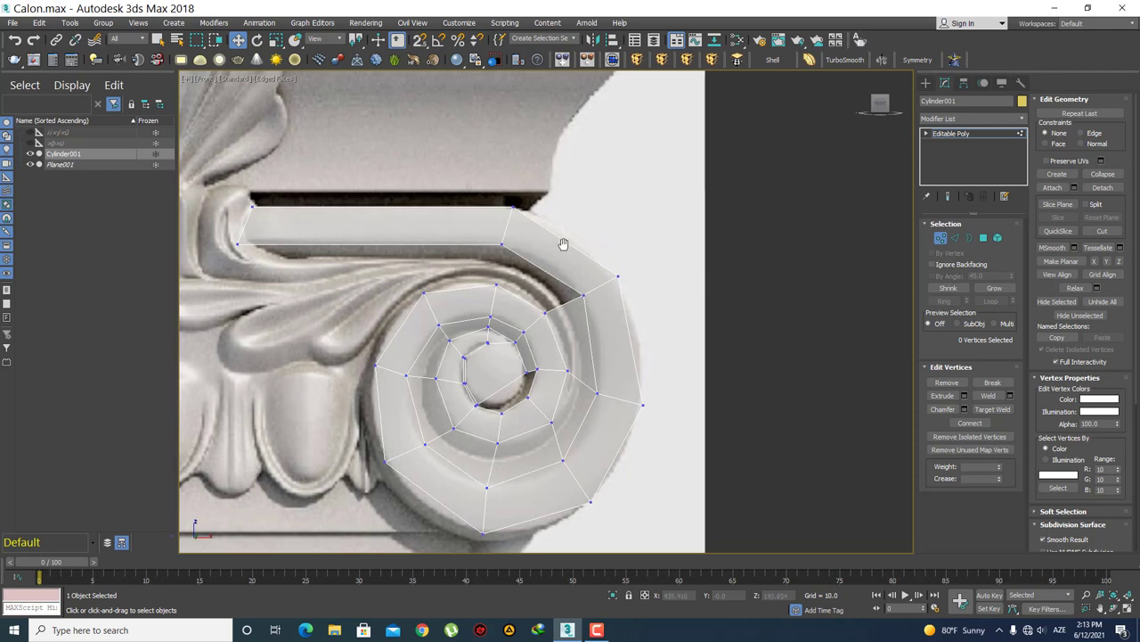
scroll(563, 243, down, 3)
scroll(578, 263, up, 2)
scroll(561, 240, up, 1)
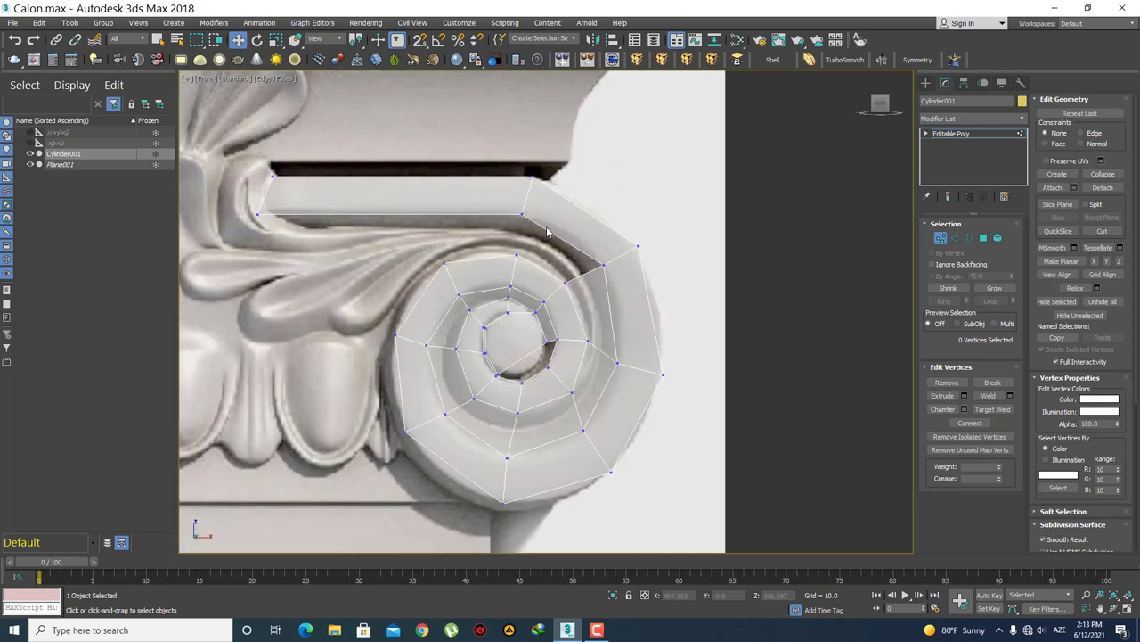
scroll(535, 287, up, 2)
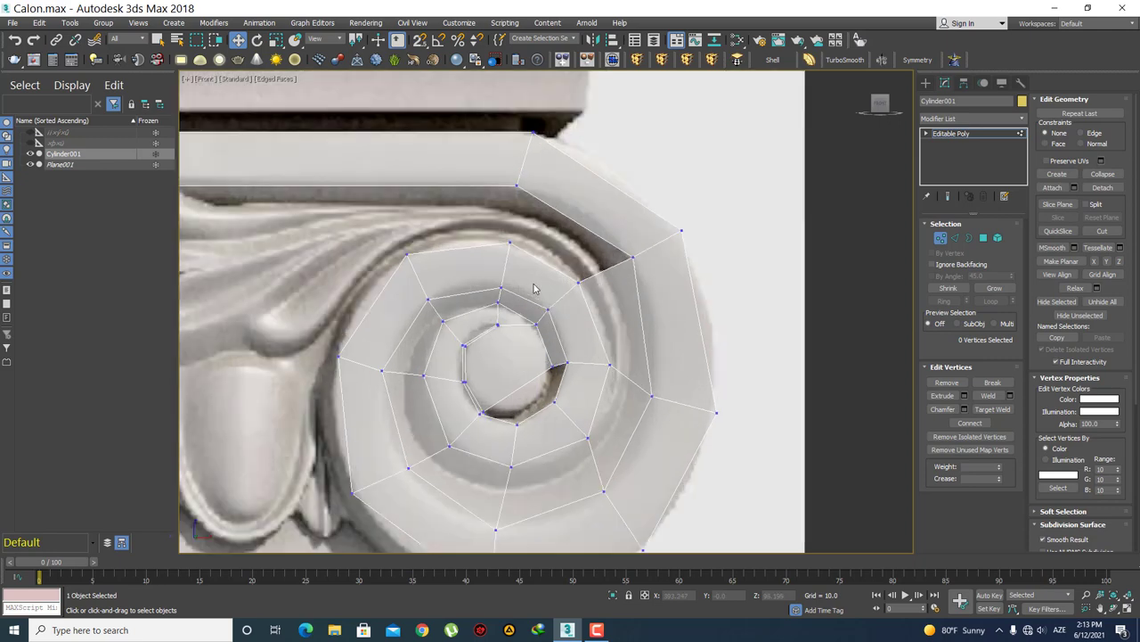
click(509, 242)
middle_drag(550, 282, 532, 349)
- Select two edges at the top band's corner
key(q)
key(2)
click(548, 342)
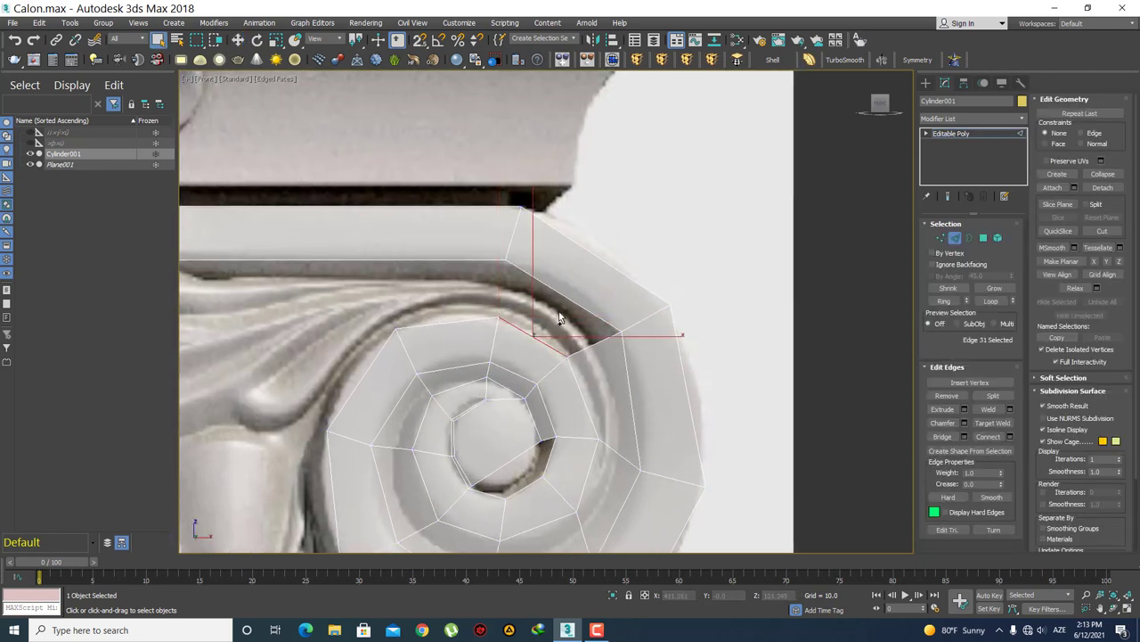
click(943, 434)
scroll(728, 301, down, 3)
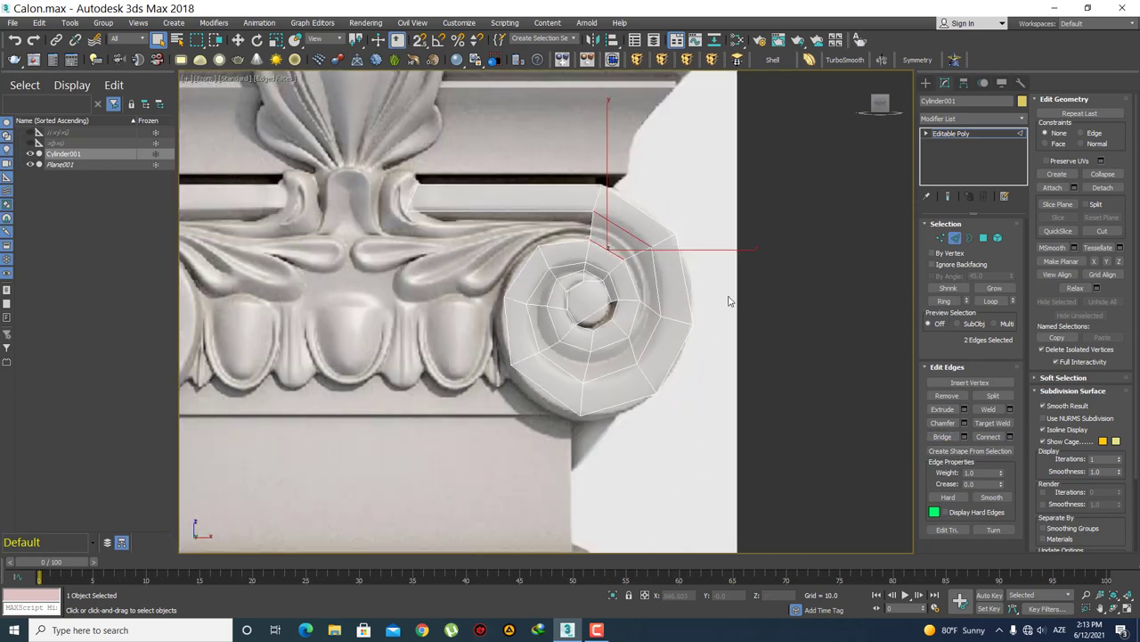
- Raise the two outer rim vertices slightly and nudge another outer-ring vertex to fit the scroll
key(1)
scroll(686, 321, up, 4)
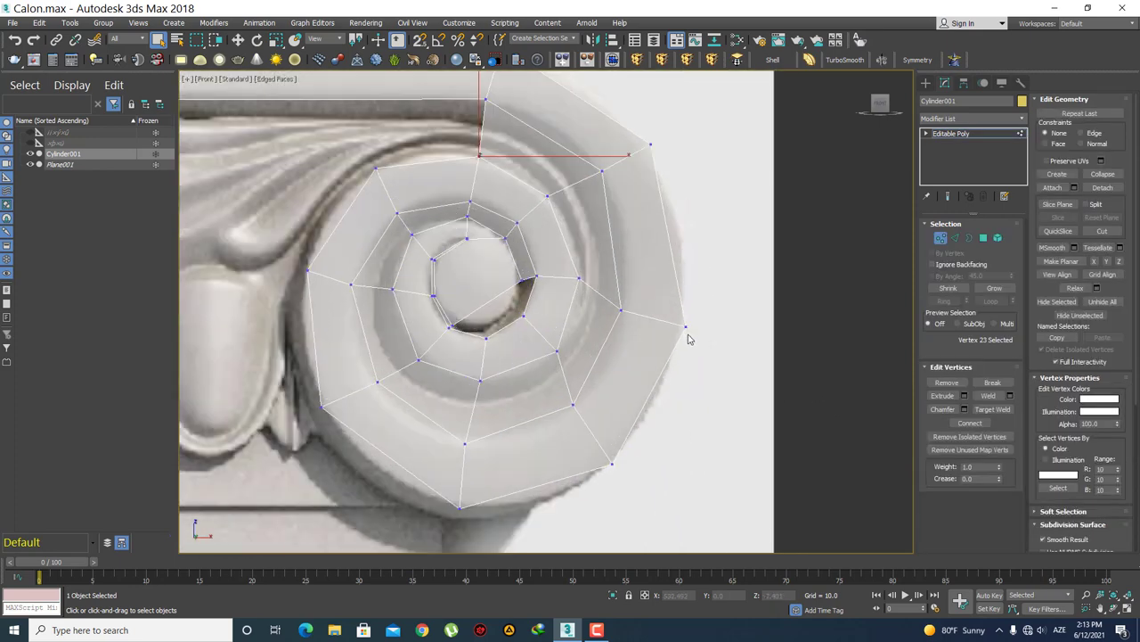
drag(688, 334, 606, 294)
key(w)
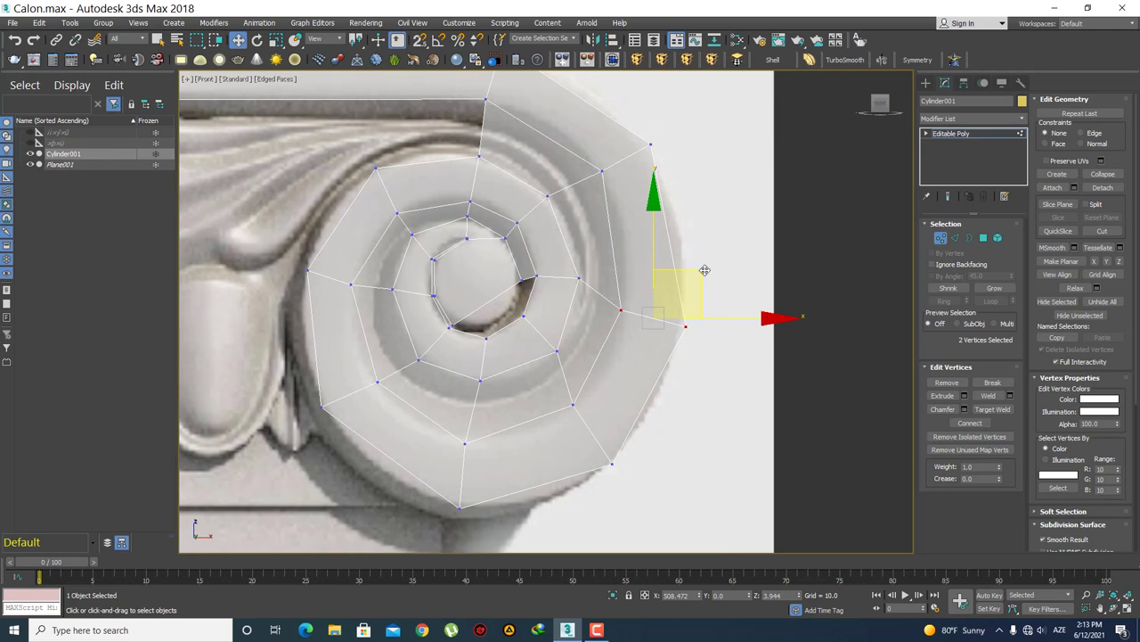
drag(703, 270, 703, 259)
click(699, 209)
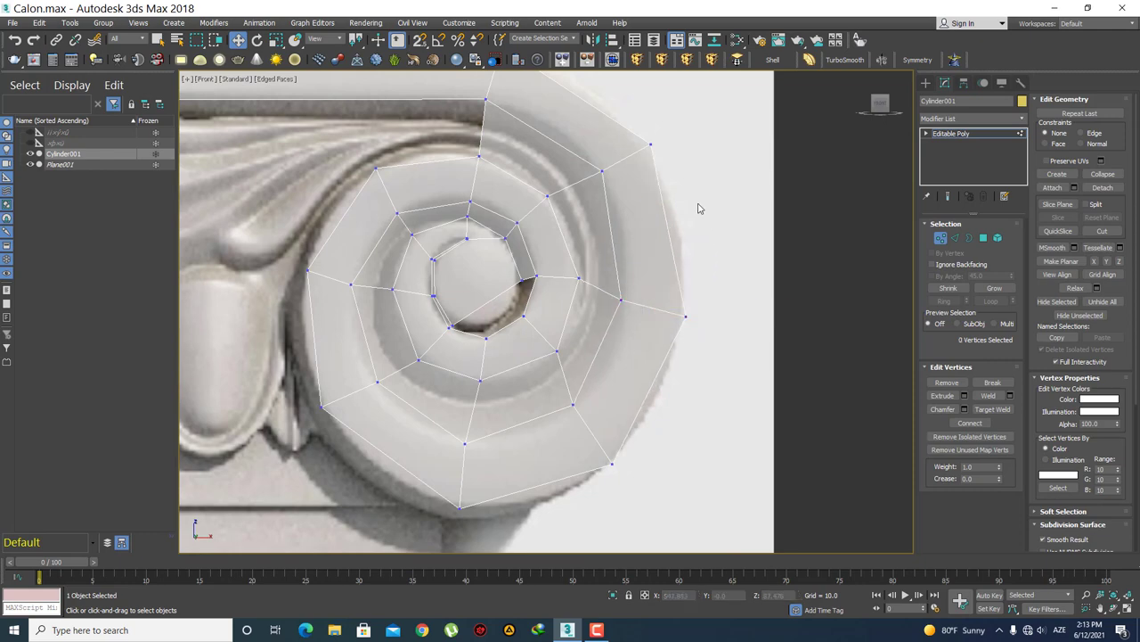
scroll(655, 303, down, 3)
scroll(655, 303, up, 2)
mouse_move(663, 269)
mouse_down()
mouse_move(595, 220)
mouse_move(686, 192)
mouse_up()
click(680, 300)
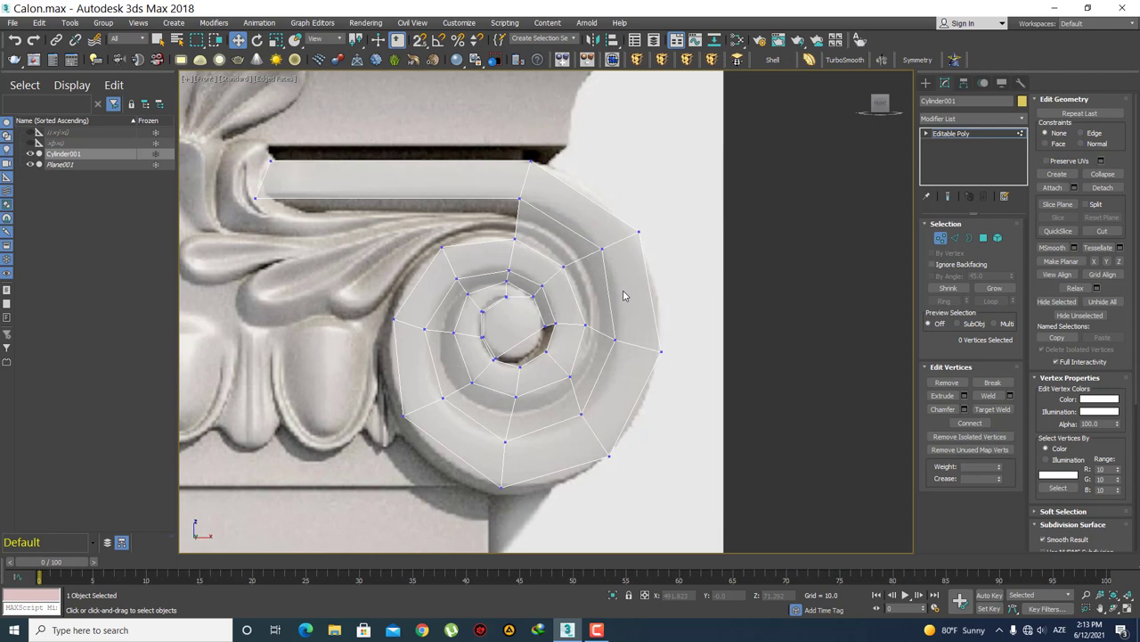
- Extend a new strip from the diagonal edge at the spiral's centre
scroll(561, 338, up, 1)
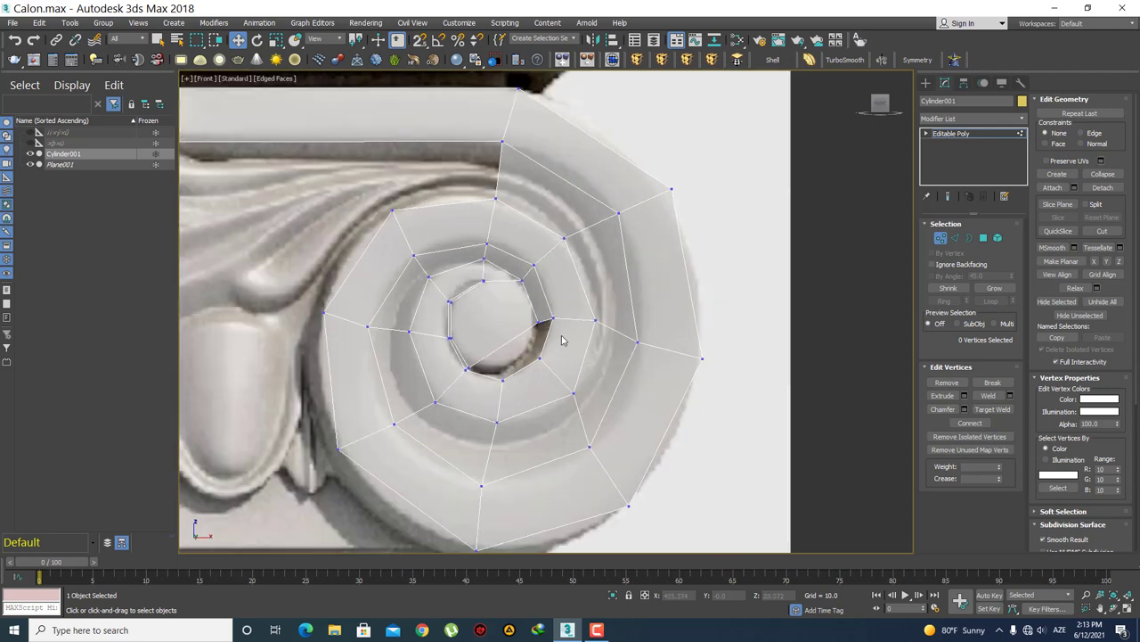
scroll(522, 331, up, 1)
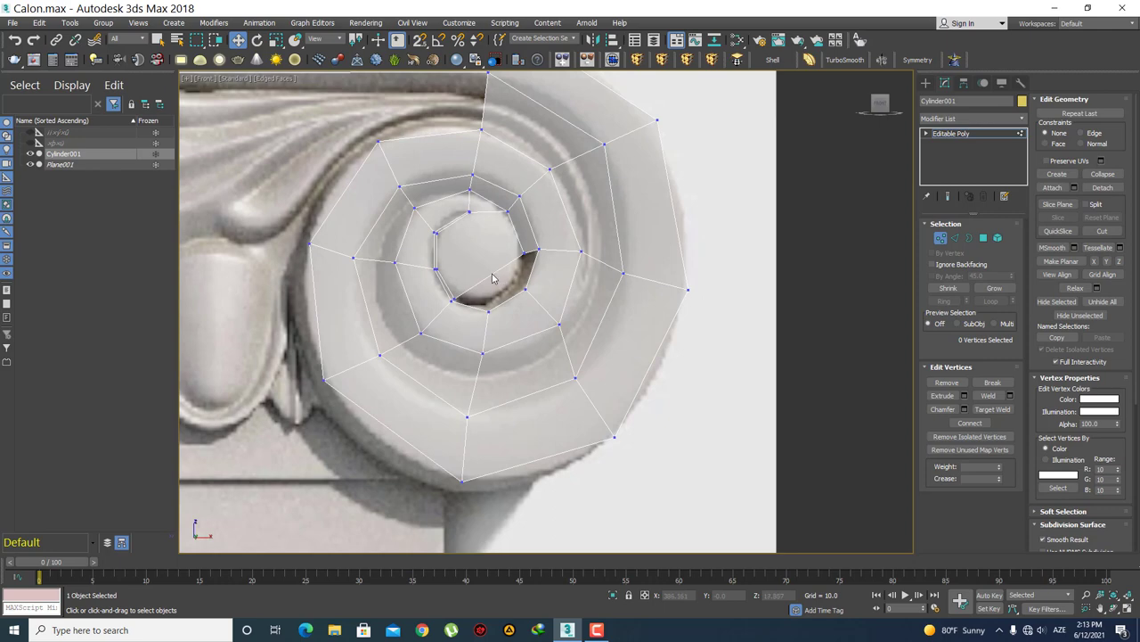
scroll(495, 272, up, 1)
scroll(504, 268, up, 1)
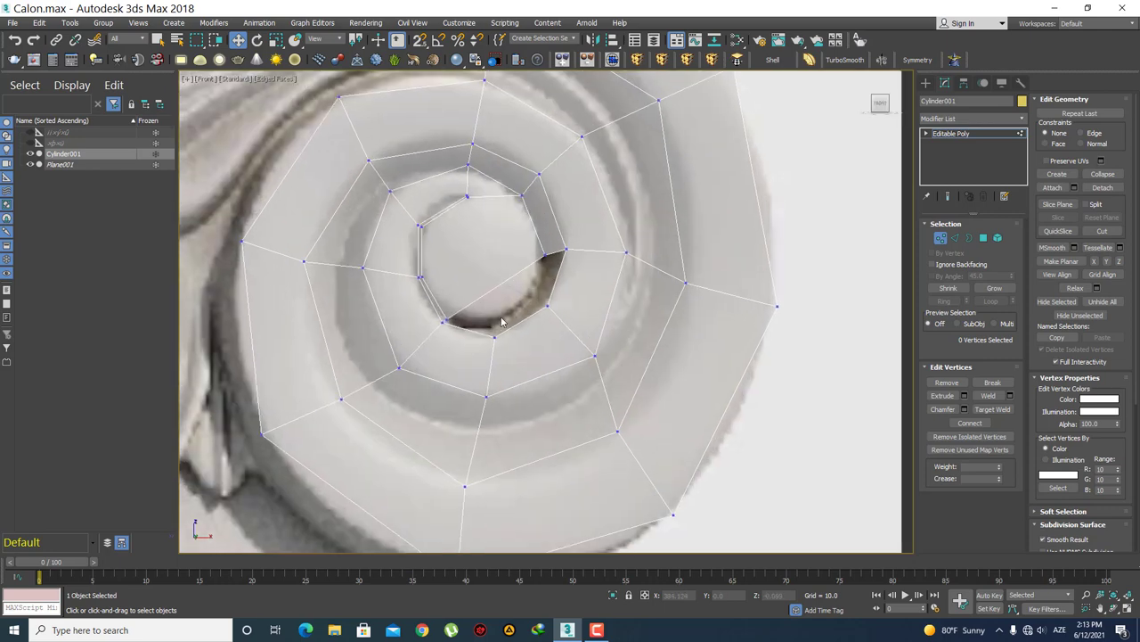
middle_drag(494, 323, 530, 328)
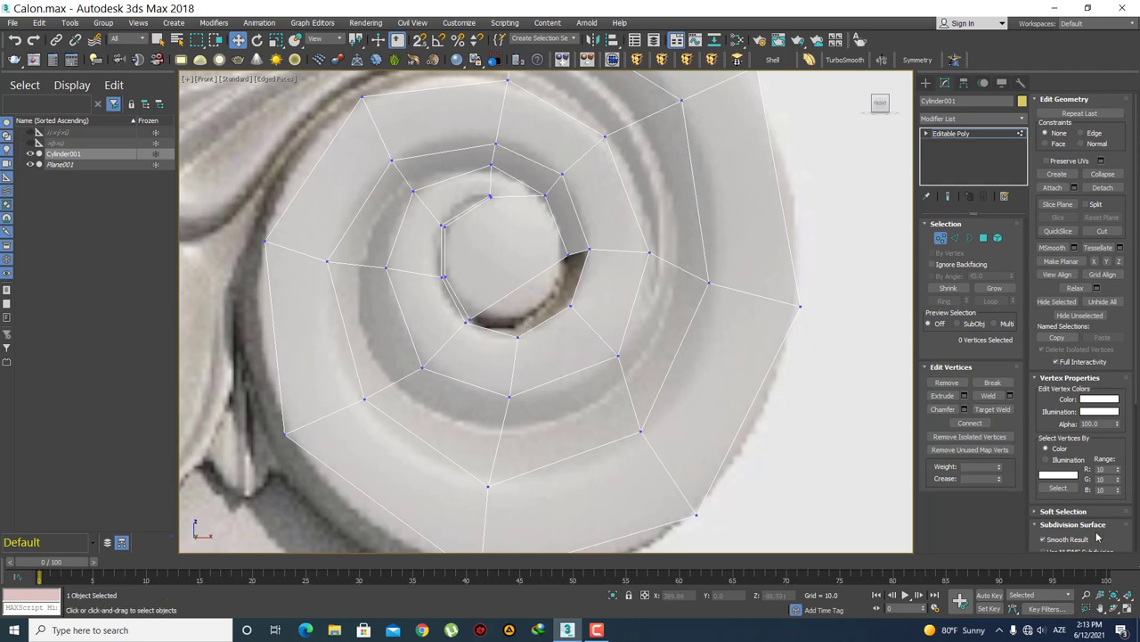
scroll(509, 211, up, 2)
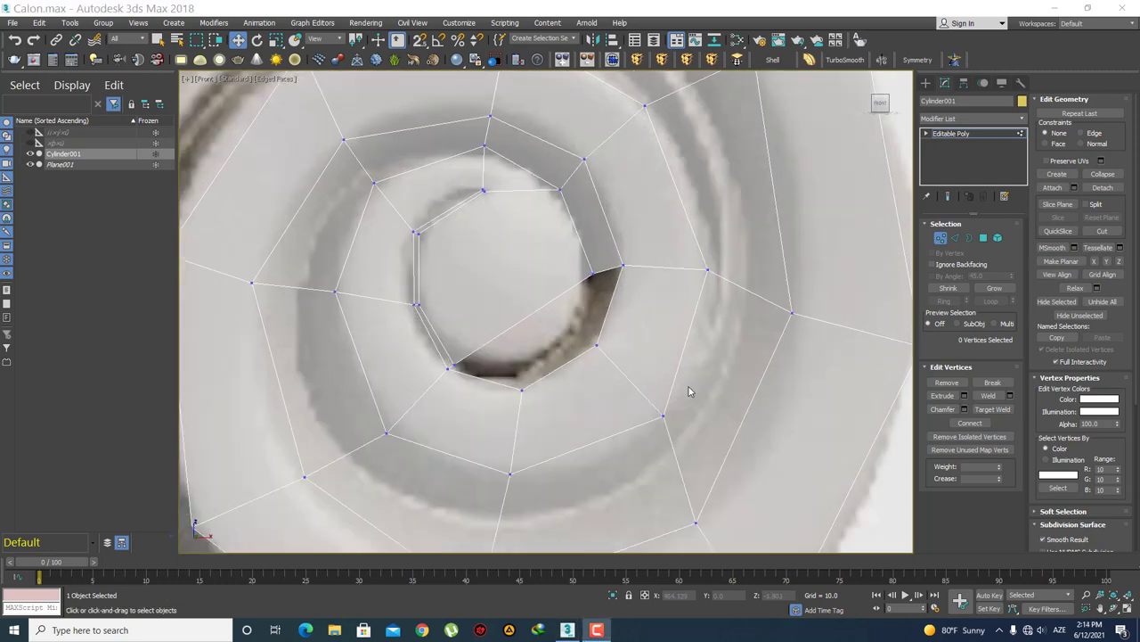
mouse_move(532, 341)
middle_down()
mouse_move(529, 288)
mouse_move(547, 313)
middle_up()
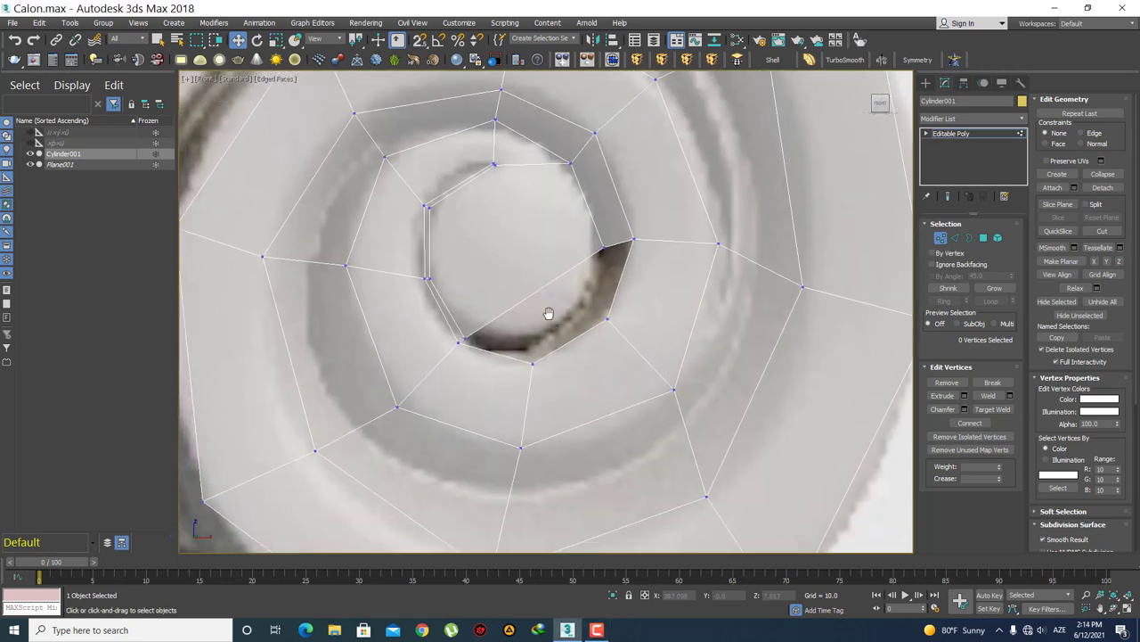
key(2)
click(547, 294)
scroll(565, 316, up, 3)
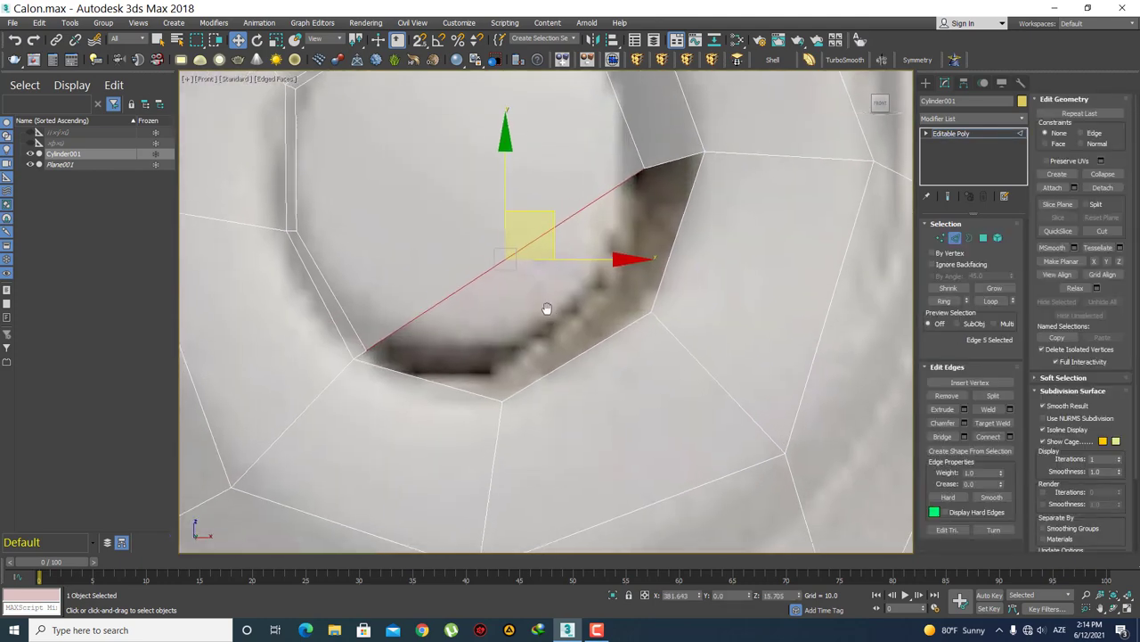
scroll(545, 311, up, 1)
shift+drag(549, 212, 643, 348)
- Move the new strip's two corner vertices into the curl of the volute's eye
scroll(638, 422, down, 2)
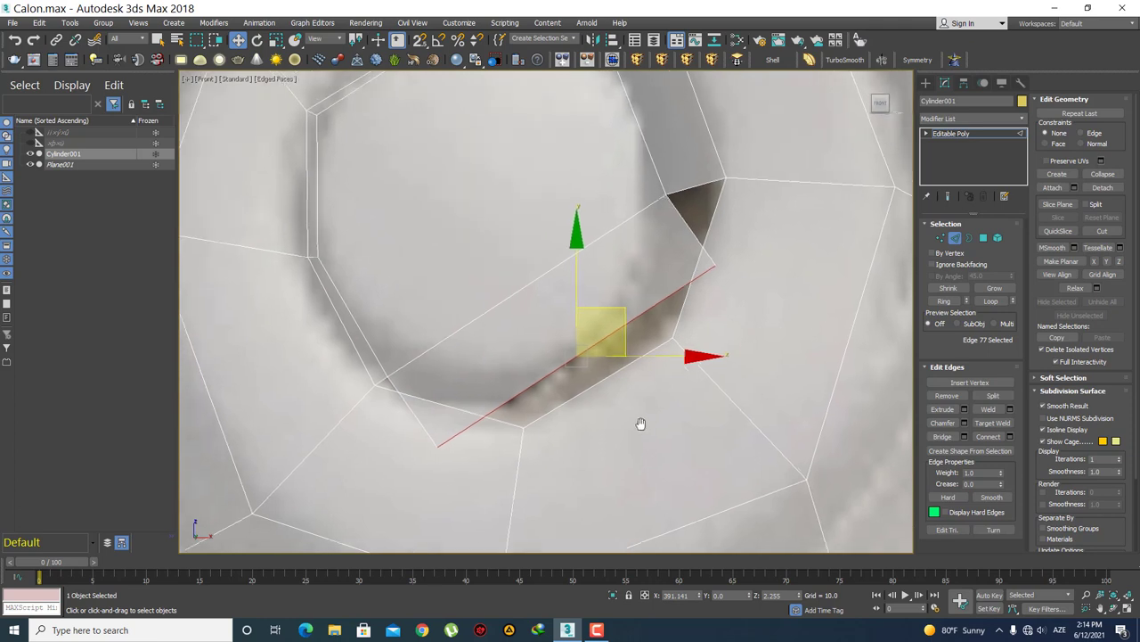
key(1)
click(713, 260)
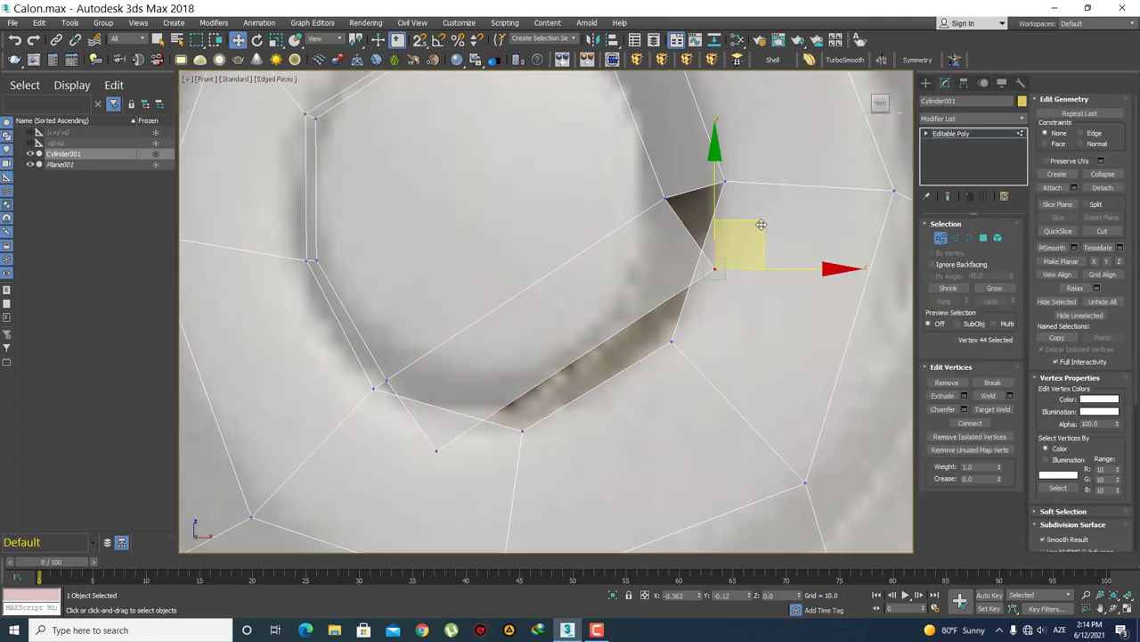
drag(763, 228, 702, 253)
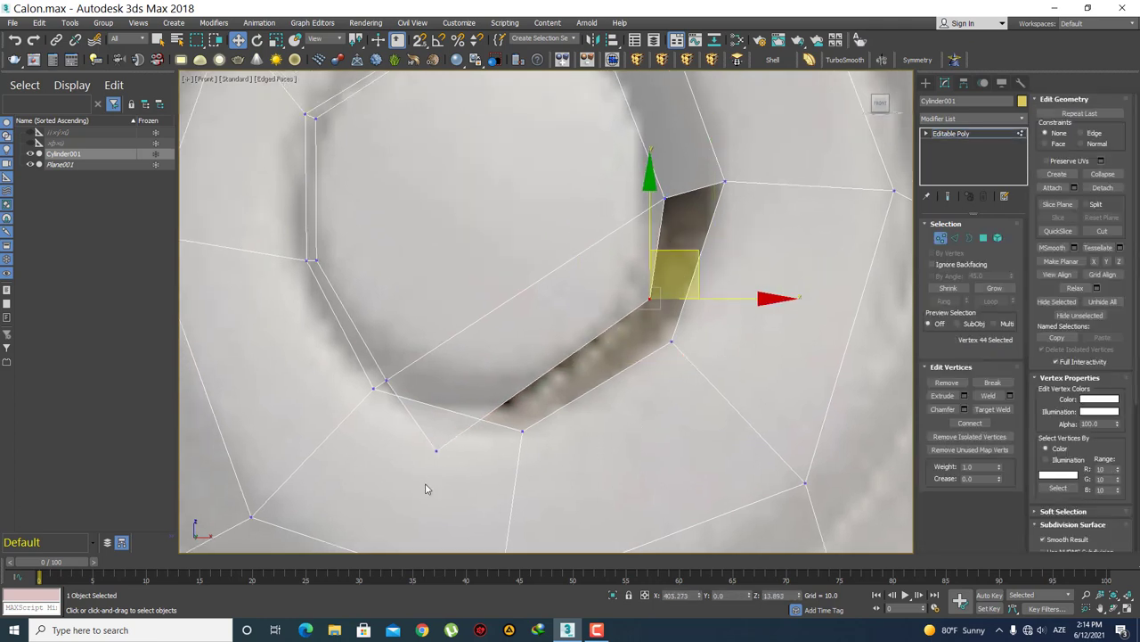
click(436, 450)
mouse_move(485, 407)
mouse_down()
mouse_move(558, 356)
mouse_move(566, 368)
mouse_up()
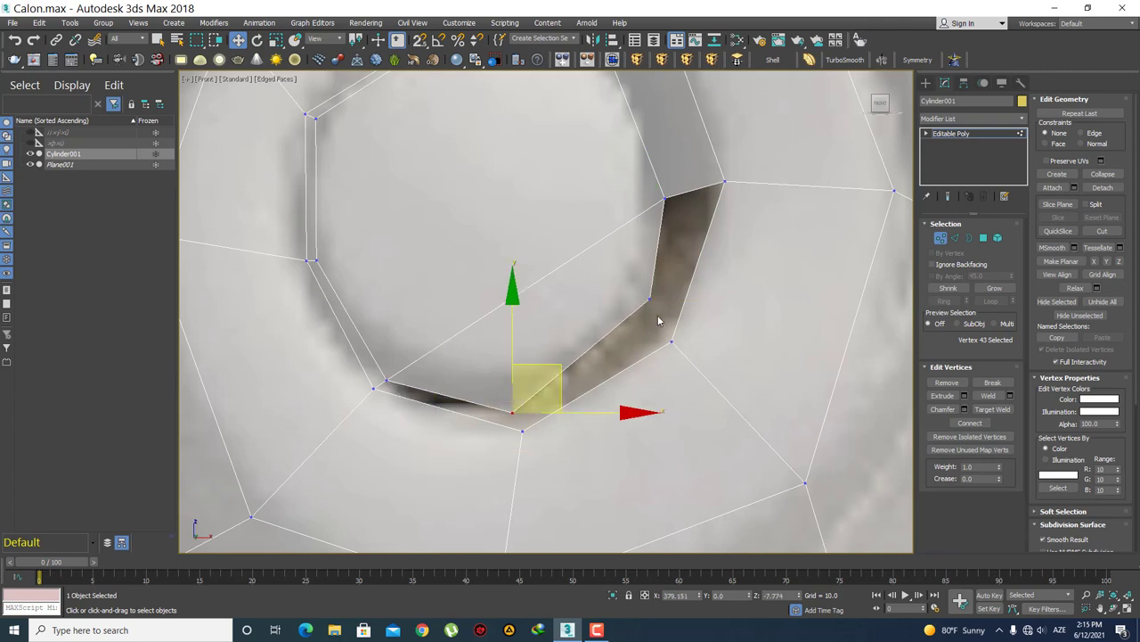
click(651, 299)
drag(698, 256, 698, 270)
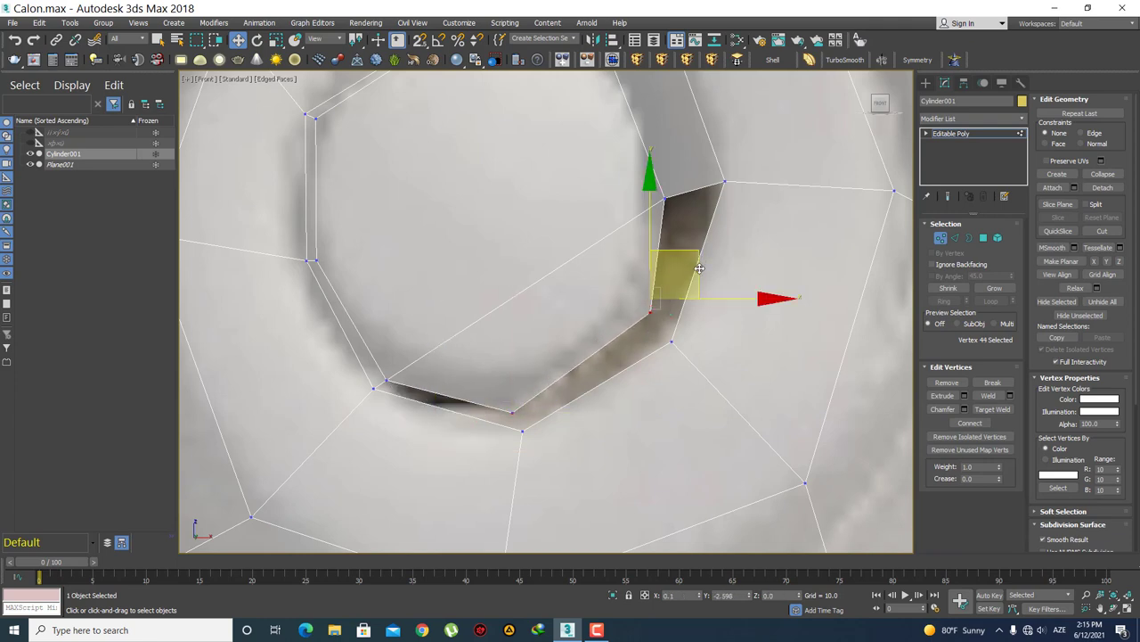
click(634, 395)
- Raise the two stacked vertices at the slit to reshape the inner ring
scroll(624, 315, down, 5)
scroll(621, 341, up, 4)
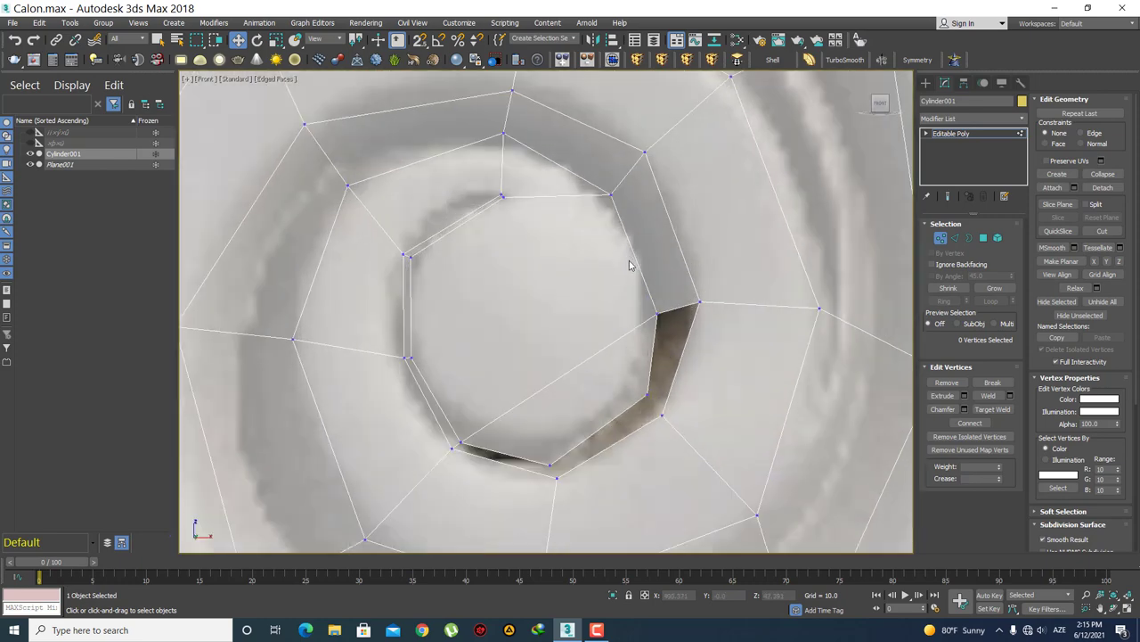
click(653, 312)
drag(740, 332, 640, 265)
drag(722, 261, 721, 233)
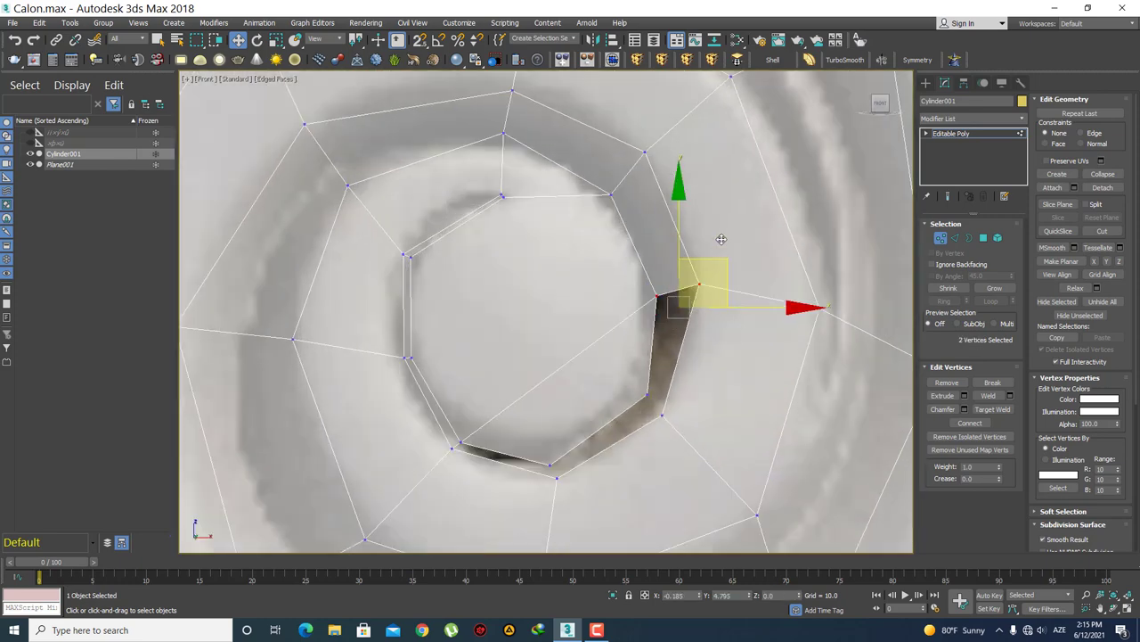
click(720, 233)
- Check the stacked vertex pair on the inner ring, leaving it in place
scroll(588, 294, down, 4)
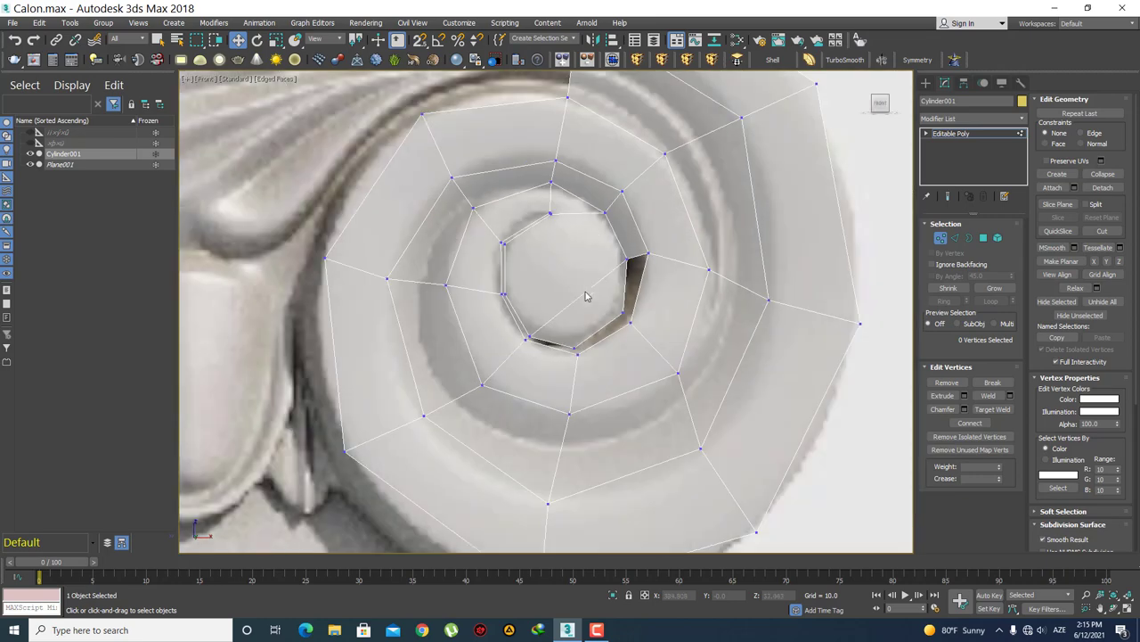
scroll(552, 334, up, 4)
middle_drag(547, 311, 541, 348)
drag(458, 234, 492, 272)
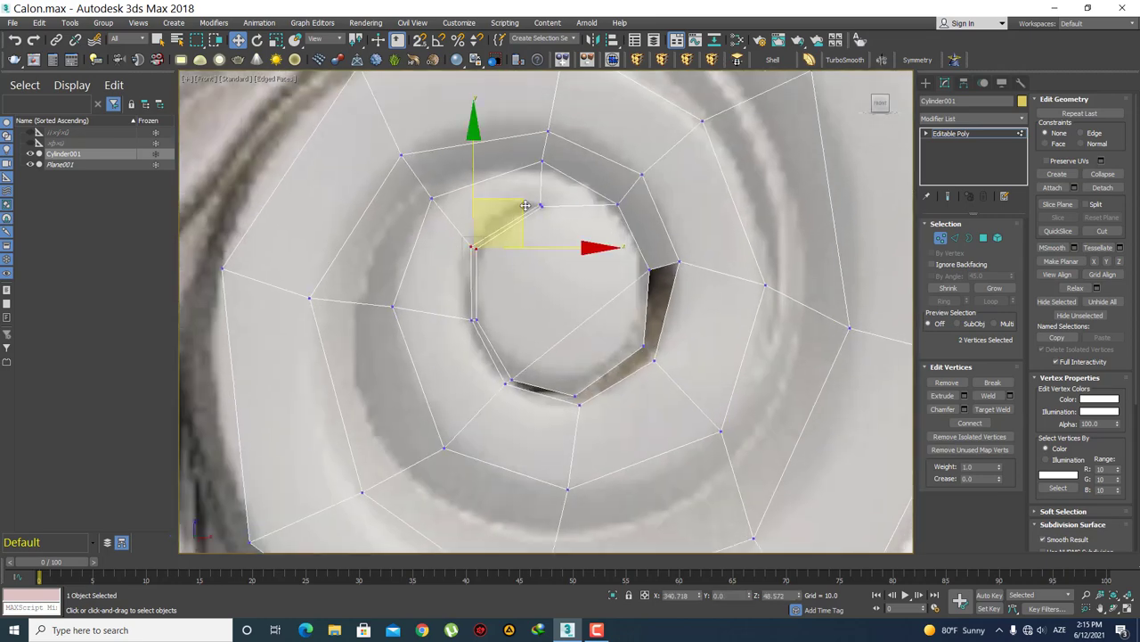
click(535, 311)
scroll(532, 305, up, 2)
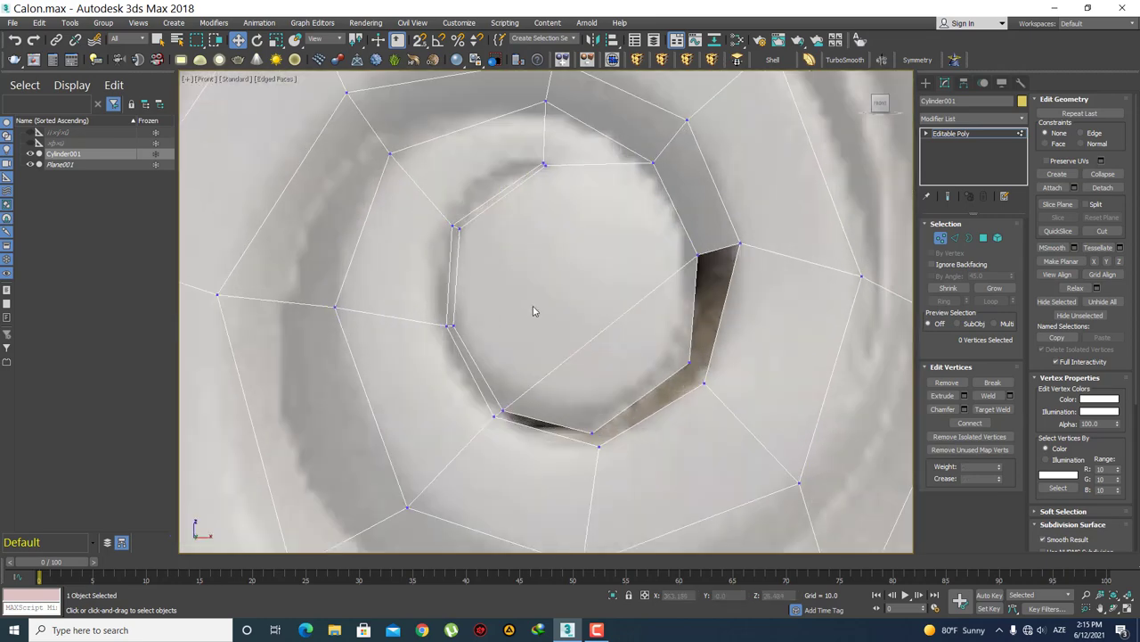
scroll(583, 330, down, 2)
scroll(649, 338, up, 2)
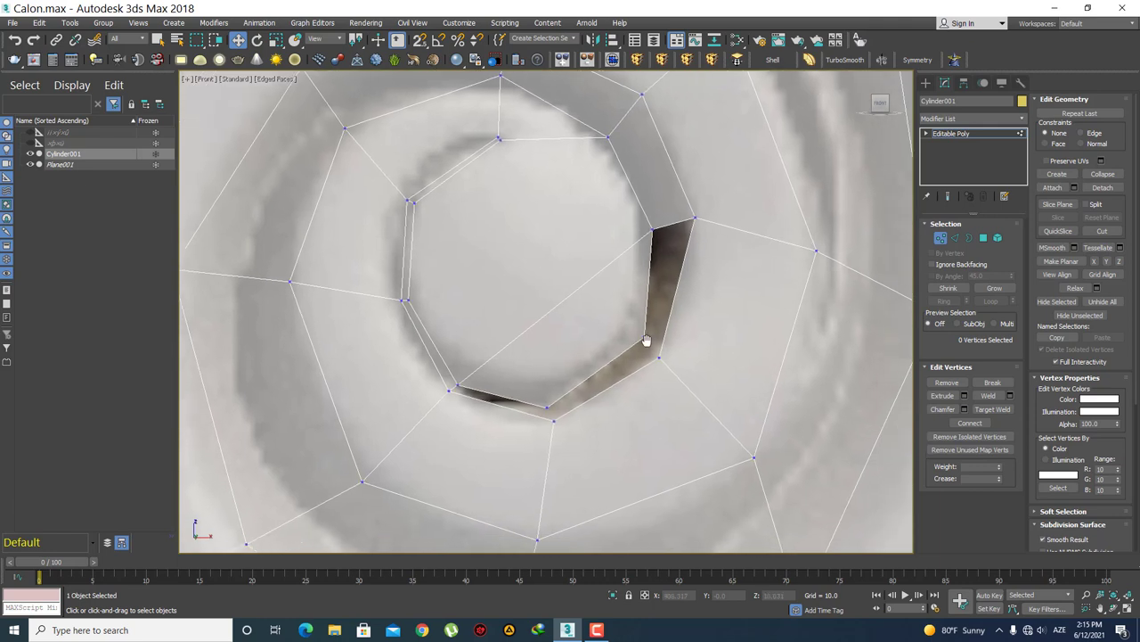
- Bridge the two edges bordering the slit, then undo back to the original edges
key(2)
key(q)
drag(632, 272, 718, 294)
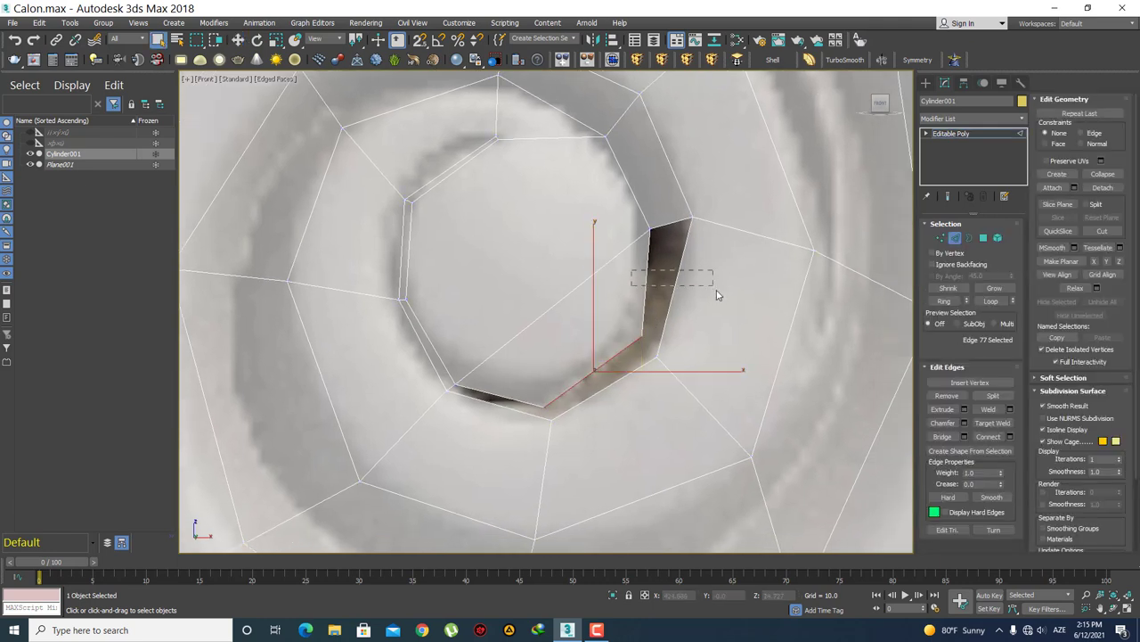
click(942, 435)
click(598, 392)
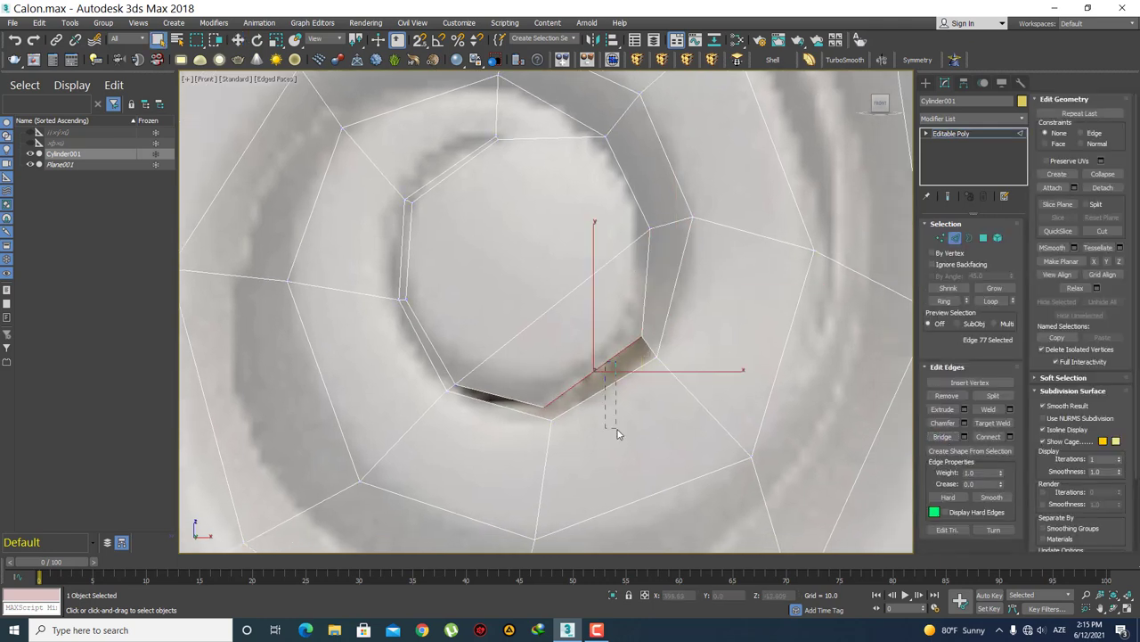
key(ctrl+z)
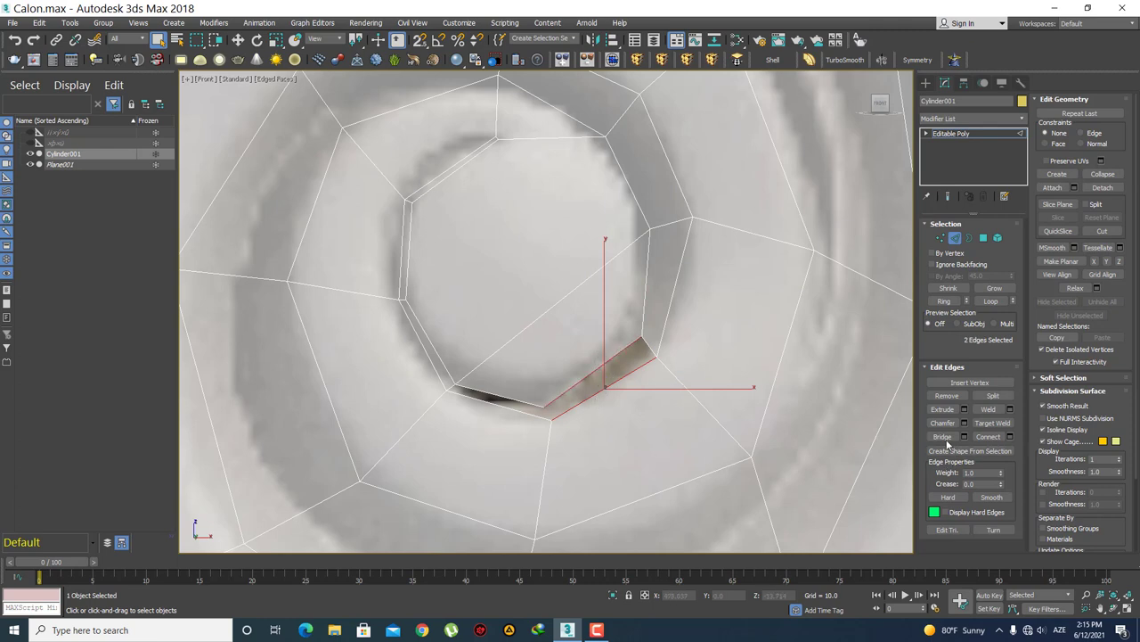
key(ctrl+z)
key(ctrl+z)
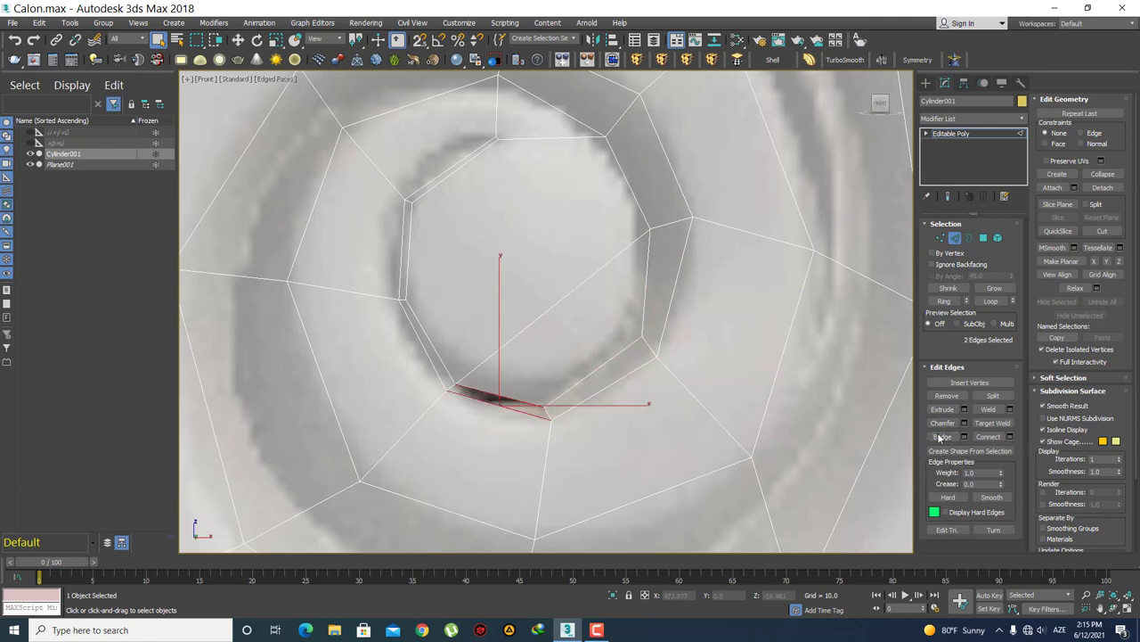
- Remove the diagonal edge crossing the inner ring's centre
key(1)
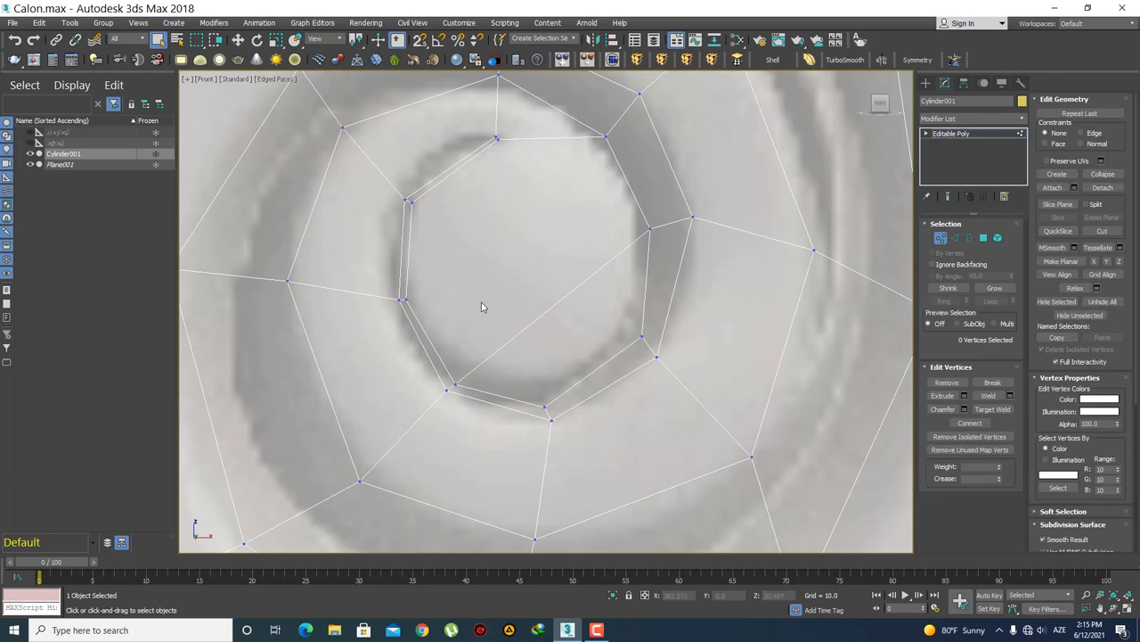
scroll(481, 308, down, 1)
scroll(531, 336, down, 1)
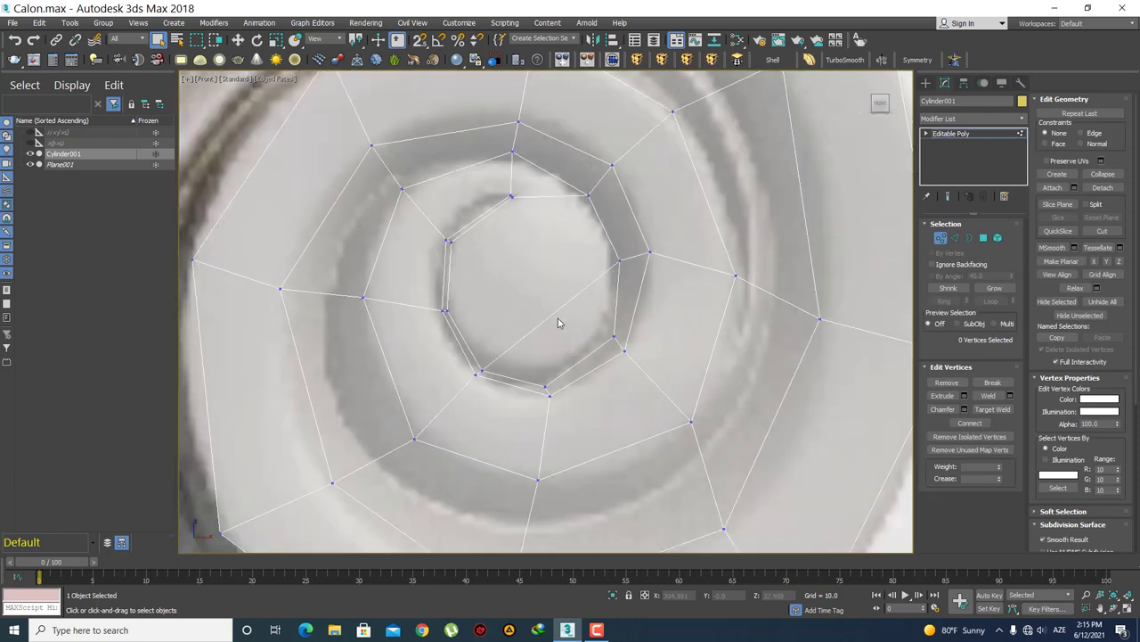
scroll(560, 339, up, 2)
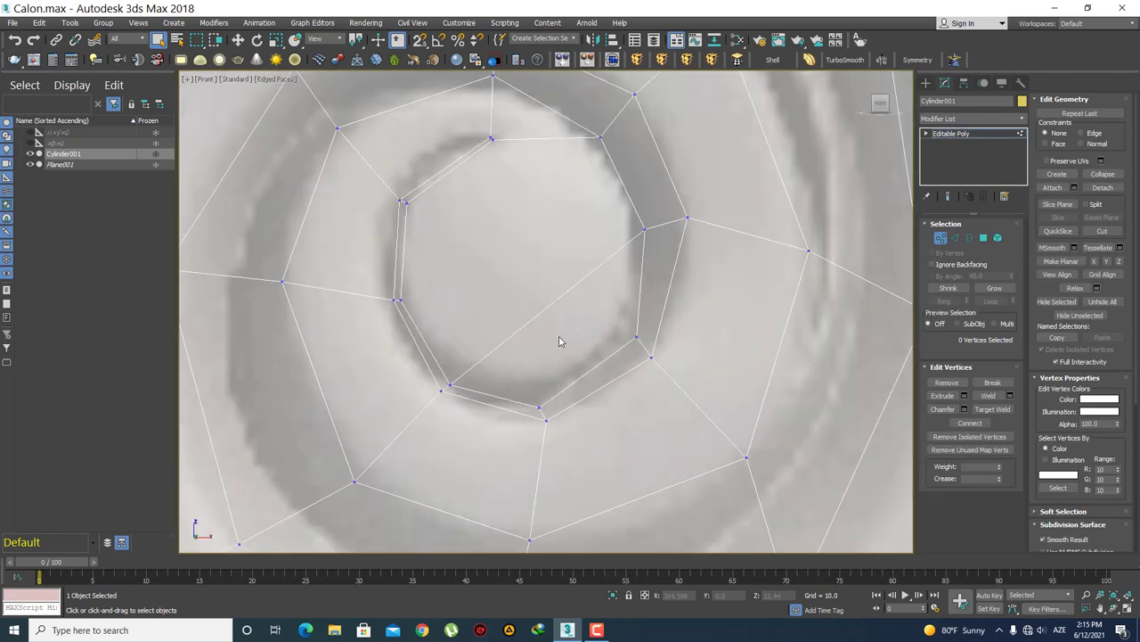
key(2)
click(545, 308)
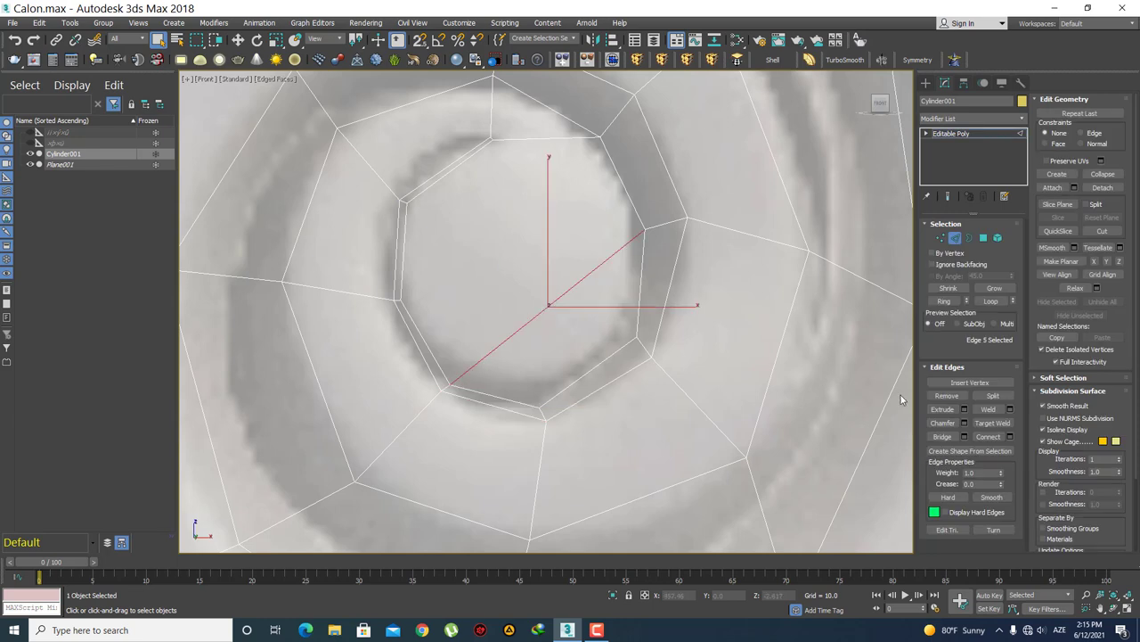
click(947, 396)
middle_drag(523, 336, 504, 360)
key(1)
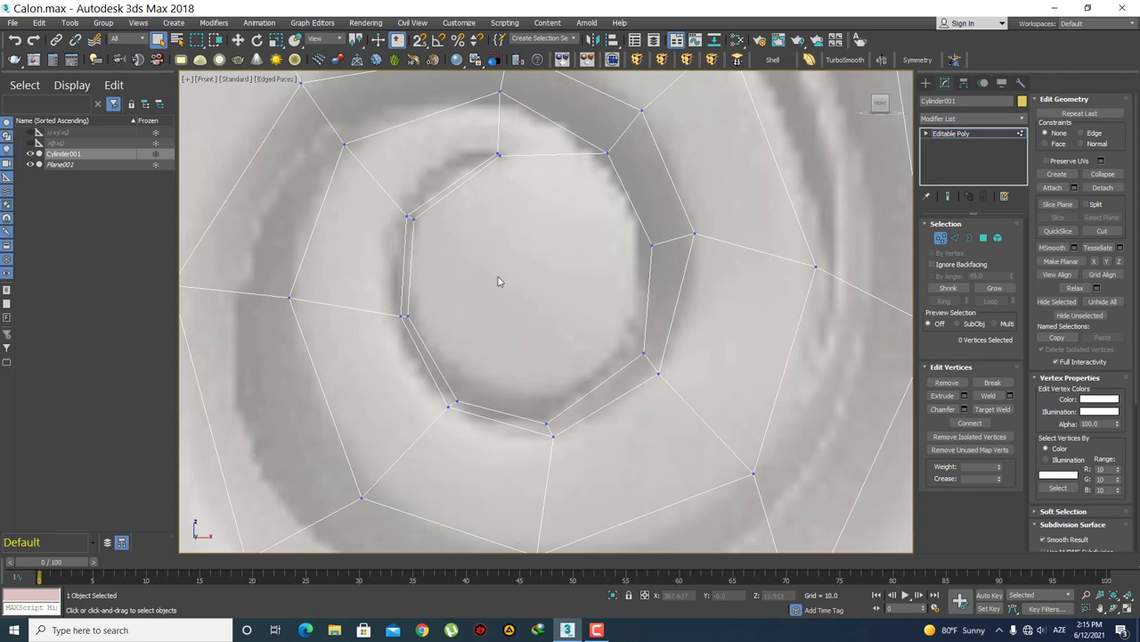
scroll(509, 224, down, 2)
scroll(517, 252, down, 3)
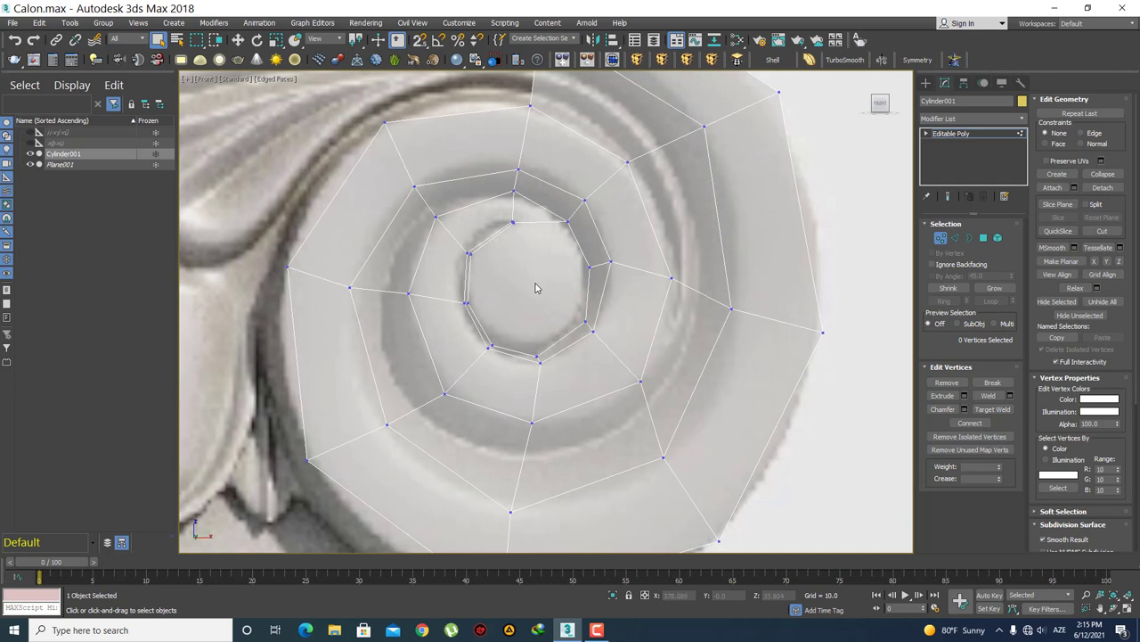
scroll(539, 311, up, 3)
scroll(530, 290, up, 2)
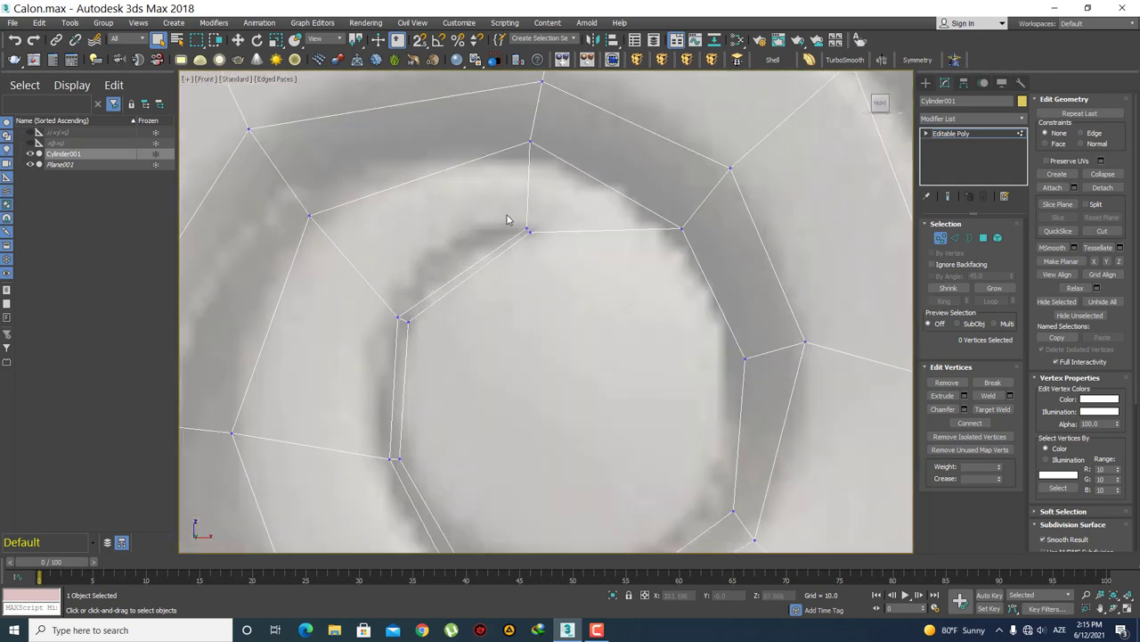
scroll(522, 267, down, 5)
scroll(519, 271, up, 1)
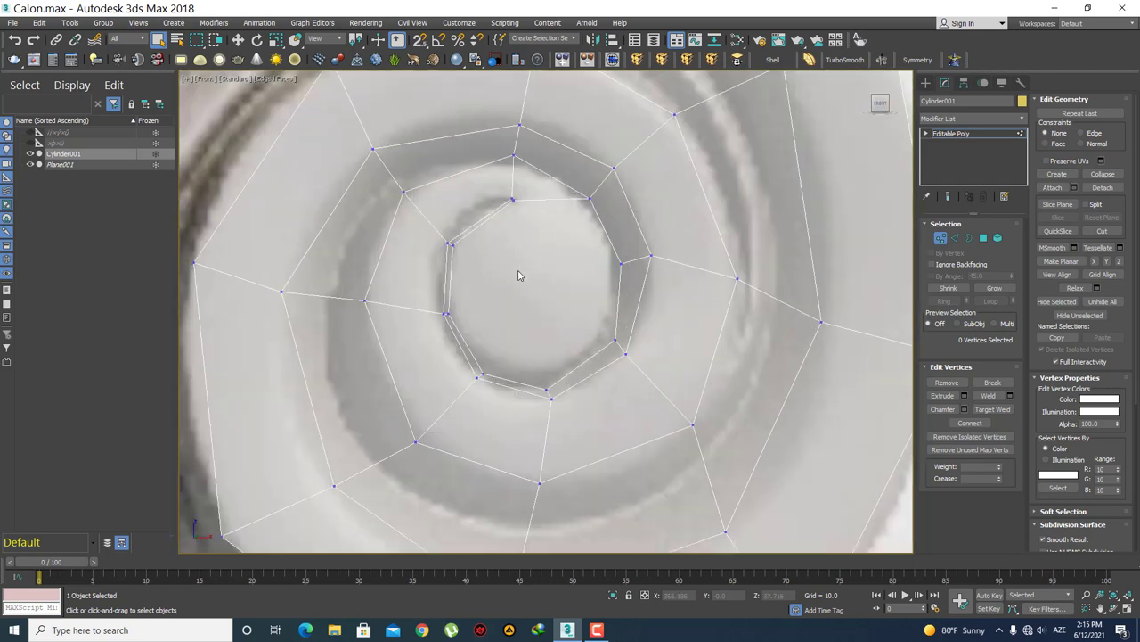
scroll(520, 275, down, 2)
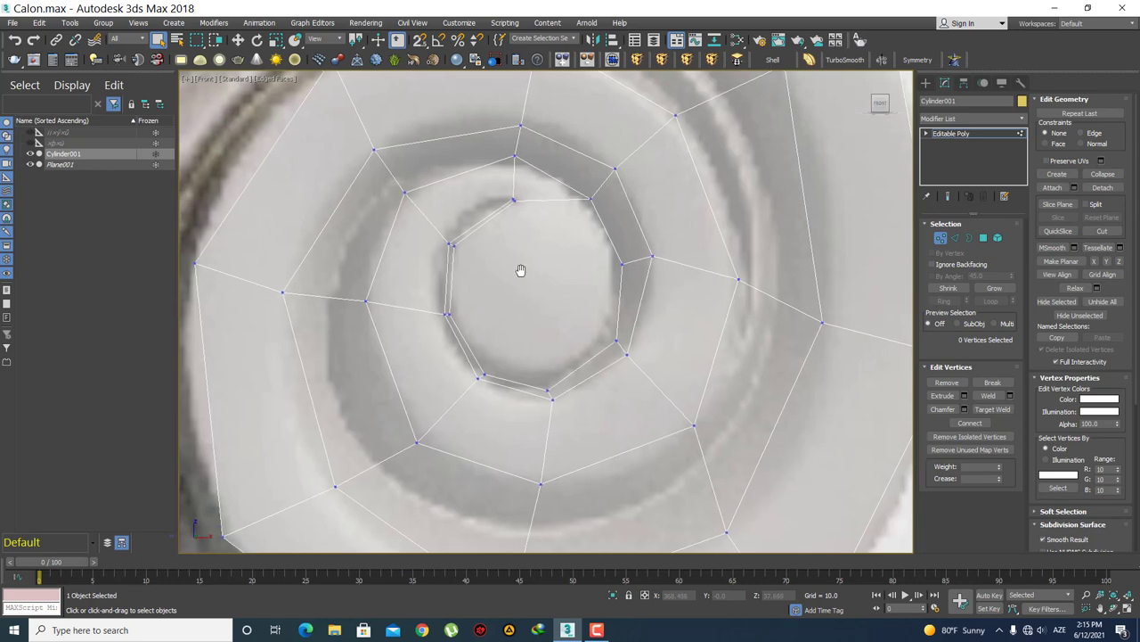
scroll(523, 276, down, 3)
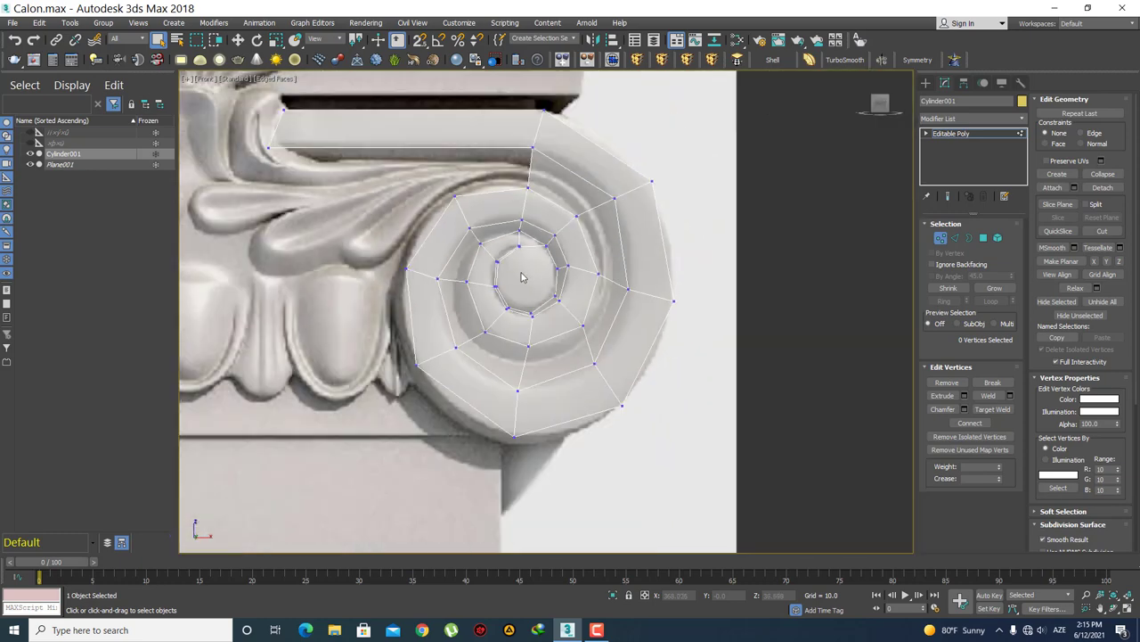
scroll(523, 277, up, 2)
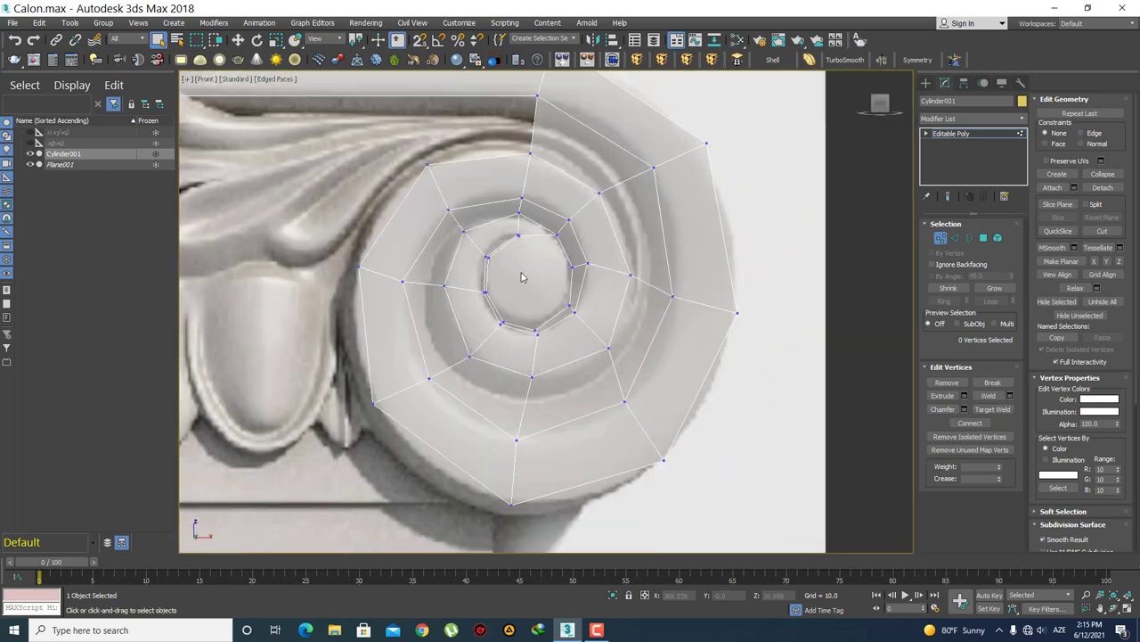
scroll(522, 277, up, 1)
scroll(547, 336, down, 3)
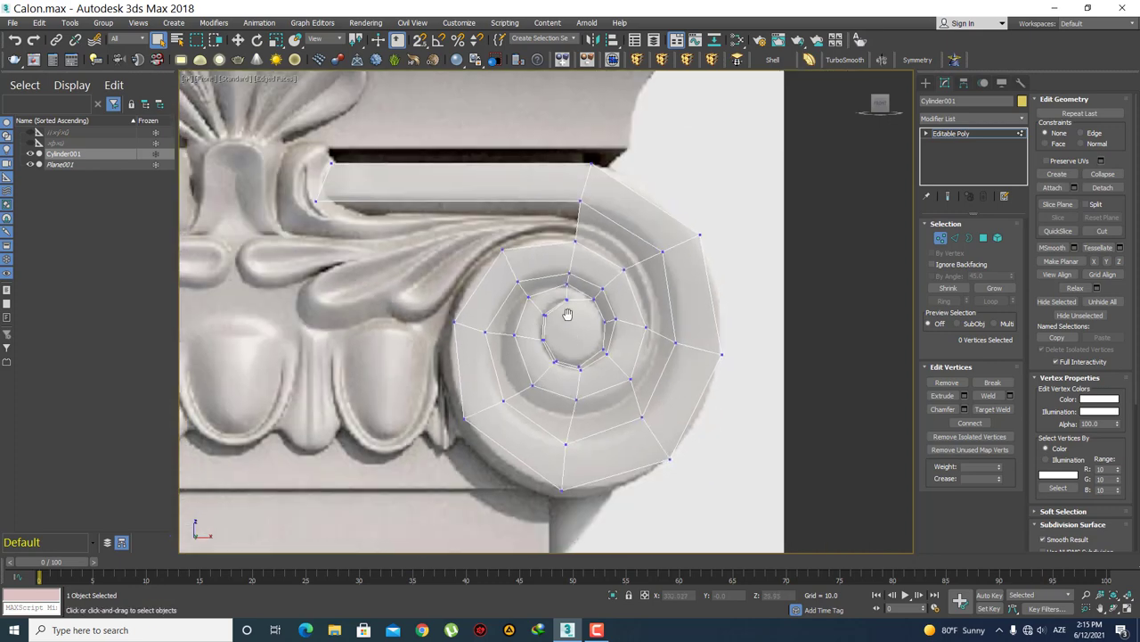
scroll(611, 321, down, 1)
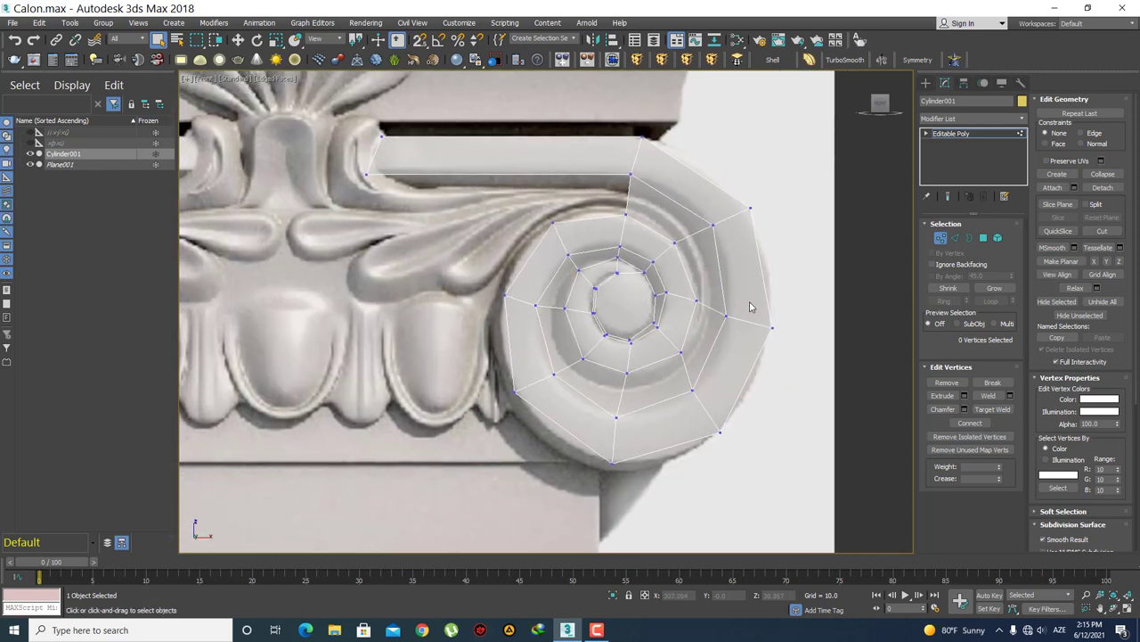
middle_drag(436, 220, 463, 206)
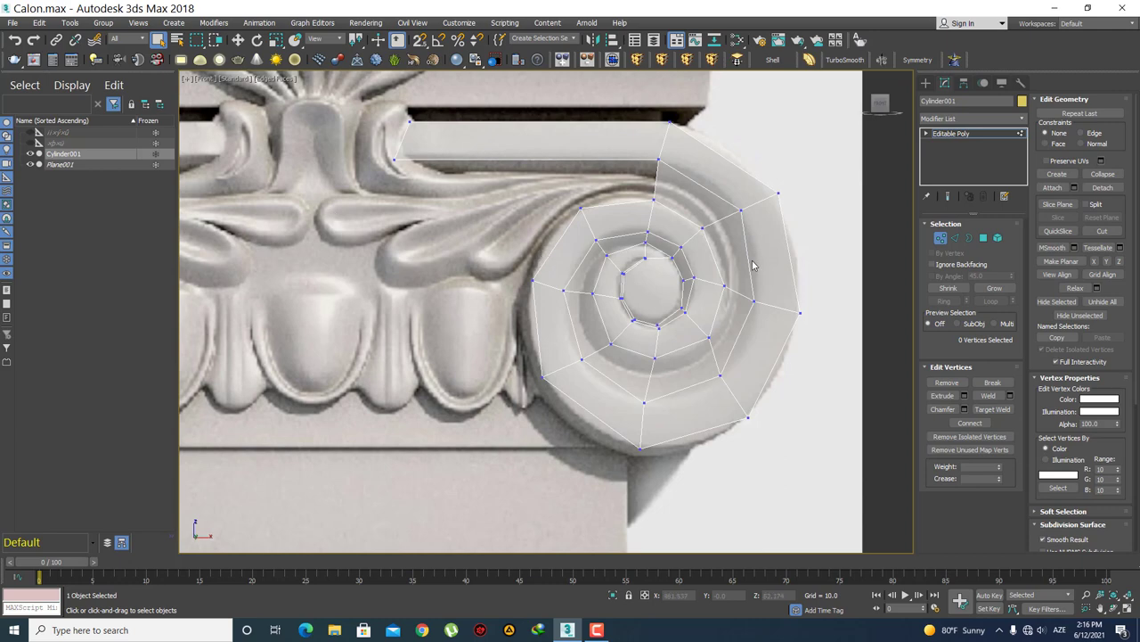
scroll(753, 264, up, 1)
scroll(695, 258, up, 1)
scroll(634, 268, up, 1)
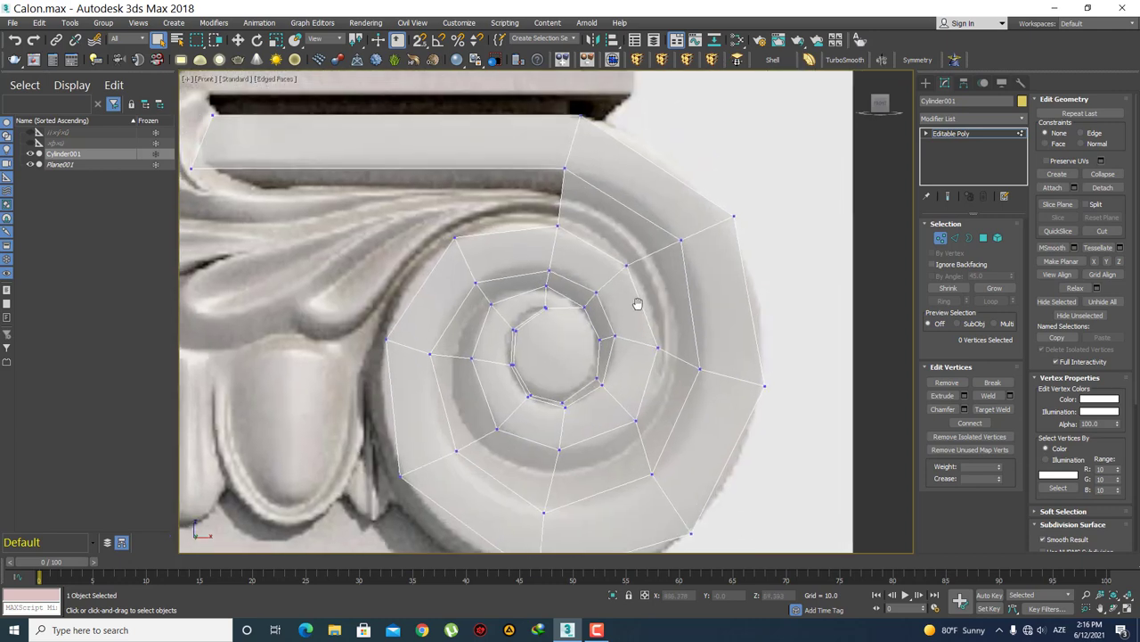
- Select four radial edges and extend them to the full ring with Alt+R
key(2)
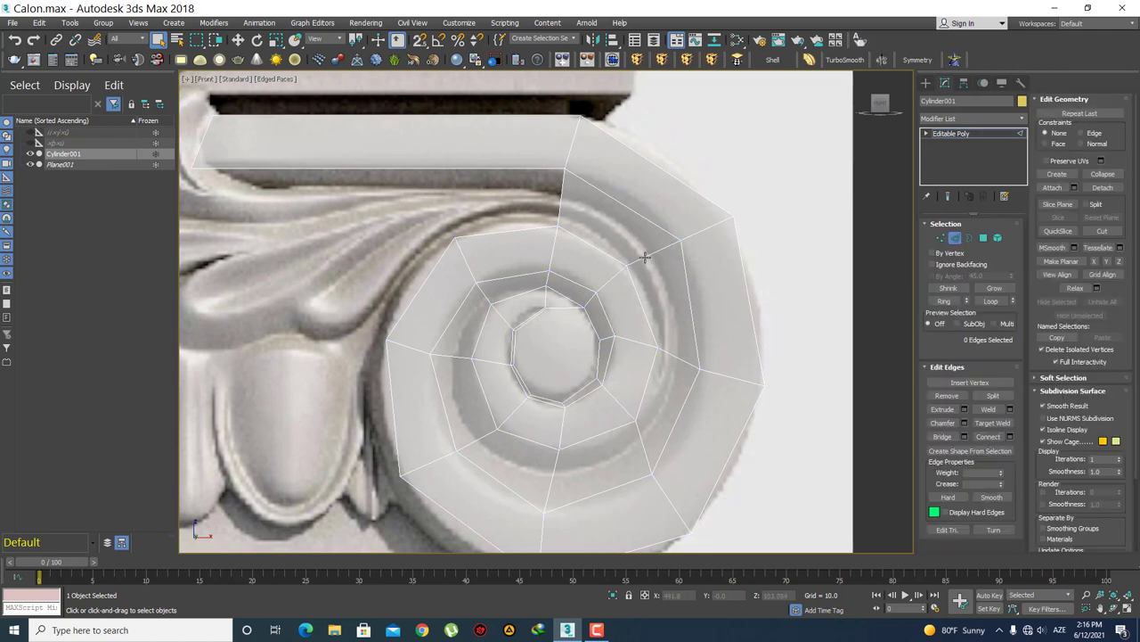
click(644, 257)
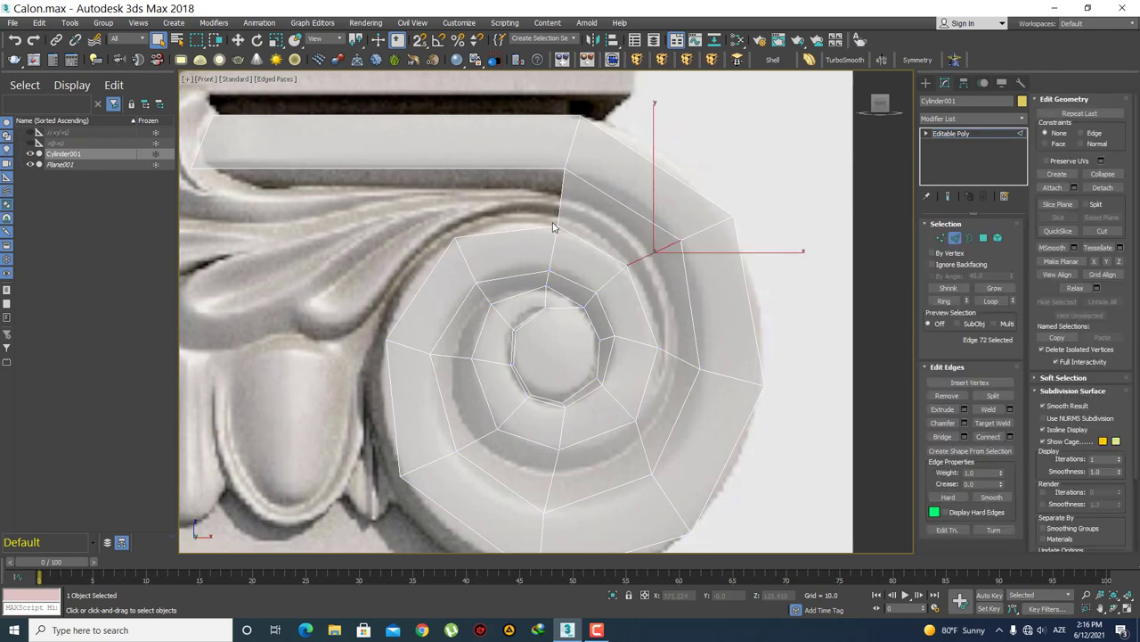
ctrl+click(559, 212)
ctrl+click(676, 357)
ctrl+click(641, 441)
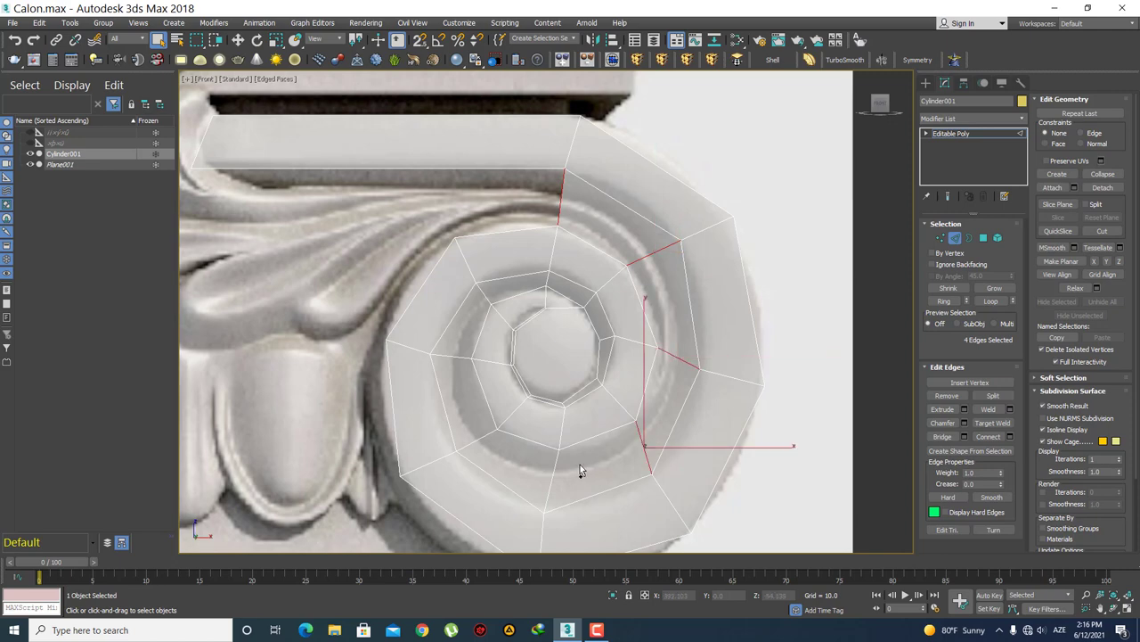
key(alt+r)
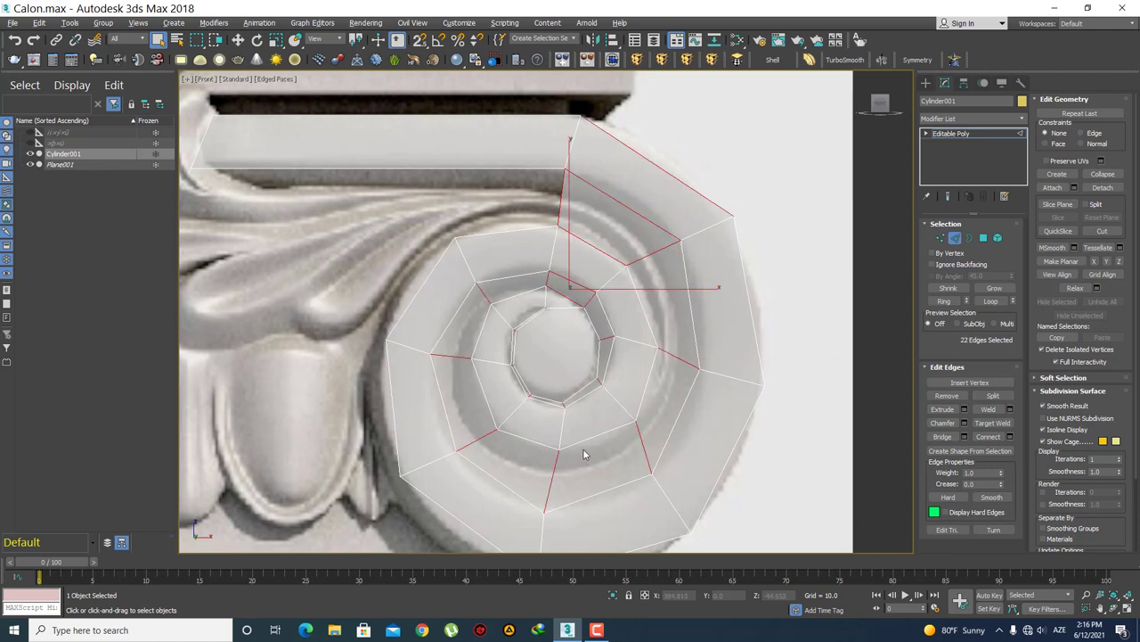
scroll(553, 305, up, 2)
scroll(557, 330, up, 1)
- Pick a vertex on the inner spiral, then return to object level on Cylinder001
key(1)
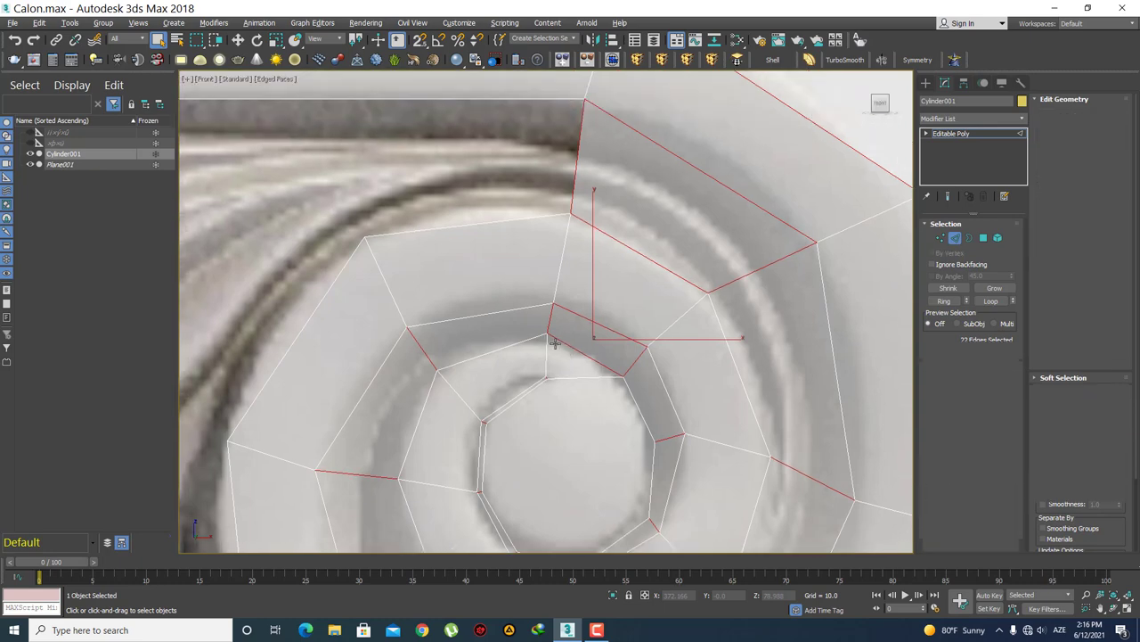
click(547, 335)
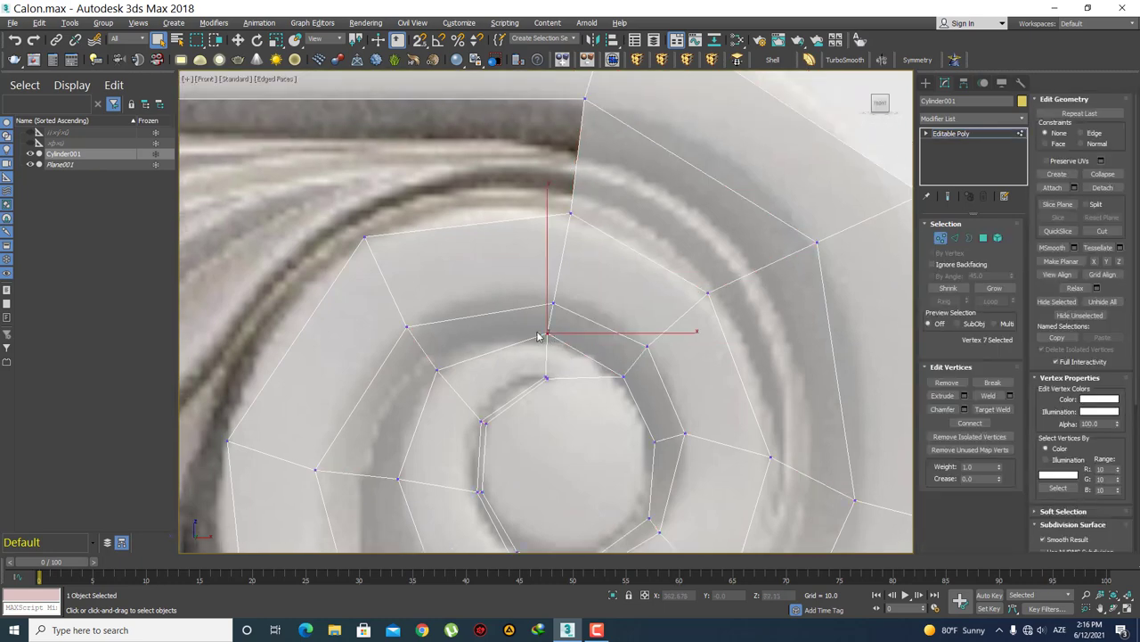
scroll(538, 336, down, 1)
scroll(599, 273, down, 1)
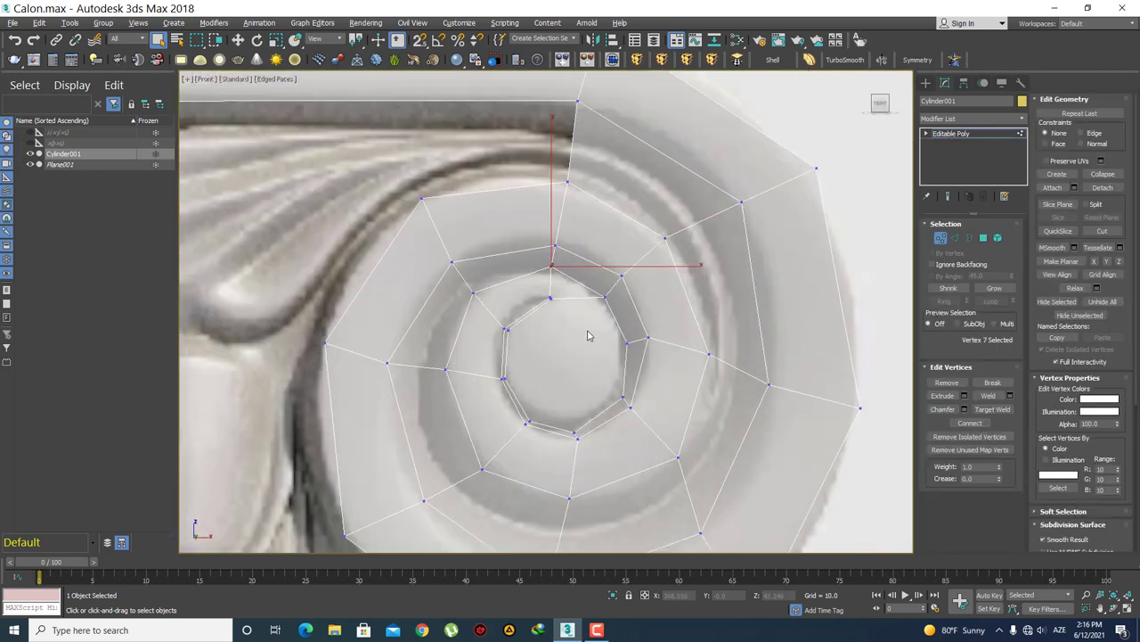
scroll(587, 335, down, 2)
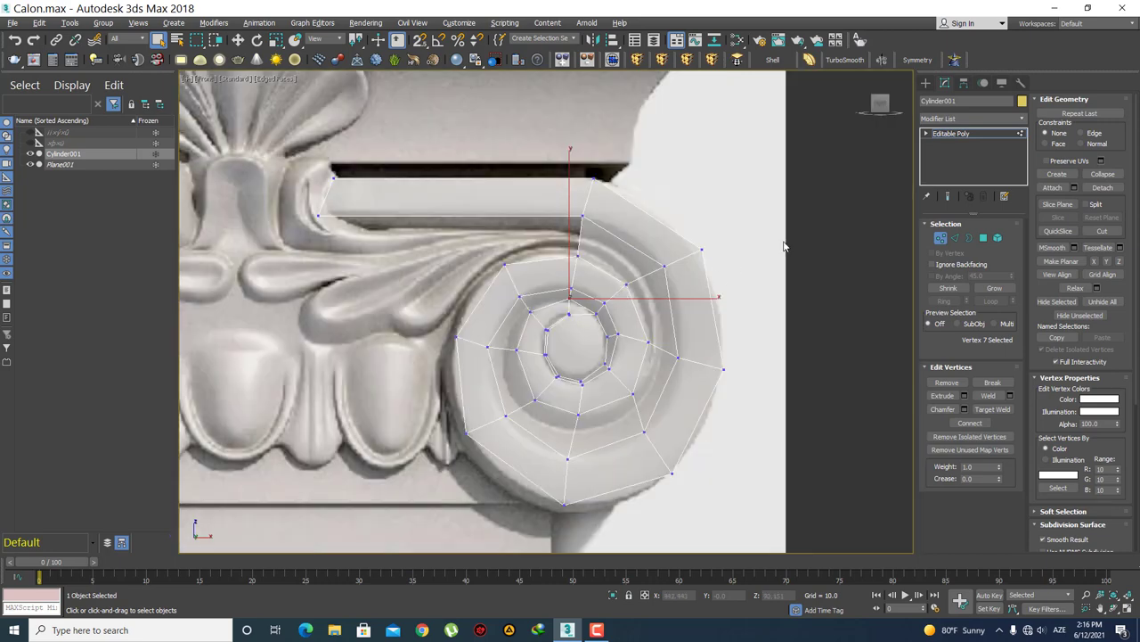
click(926, 82)
- Apply TurboSmooth to preview the smoothed volute, then delete it from the modifier stack
click(843, 63)
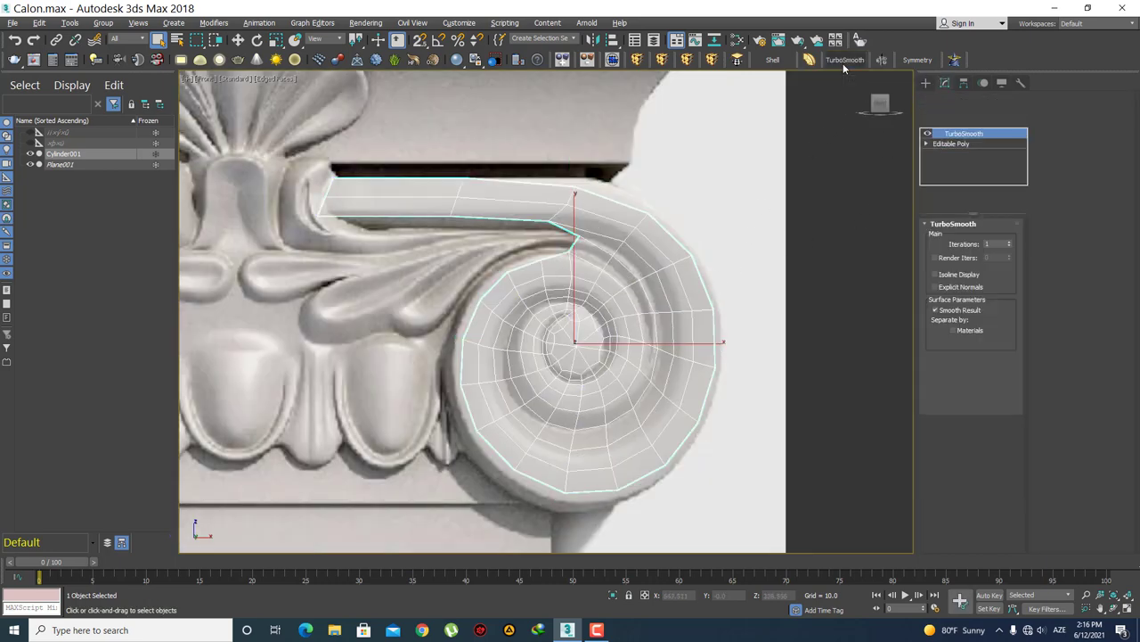
scroll(587, 349, up, 4)
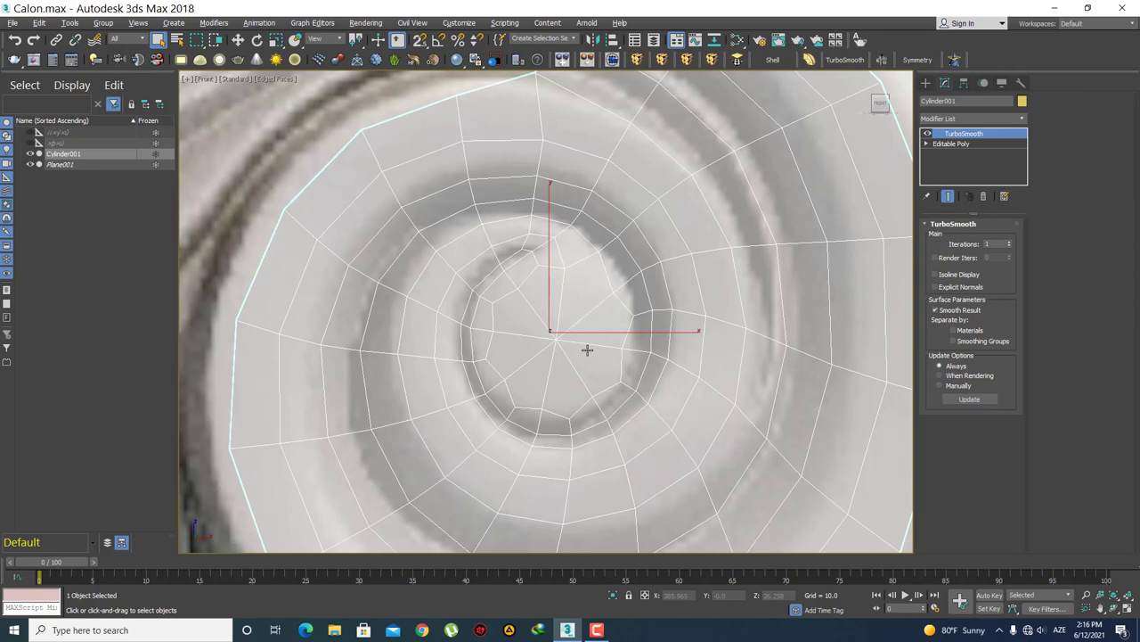
scroll(587, 349, down, 3)
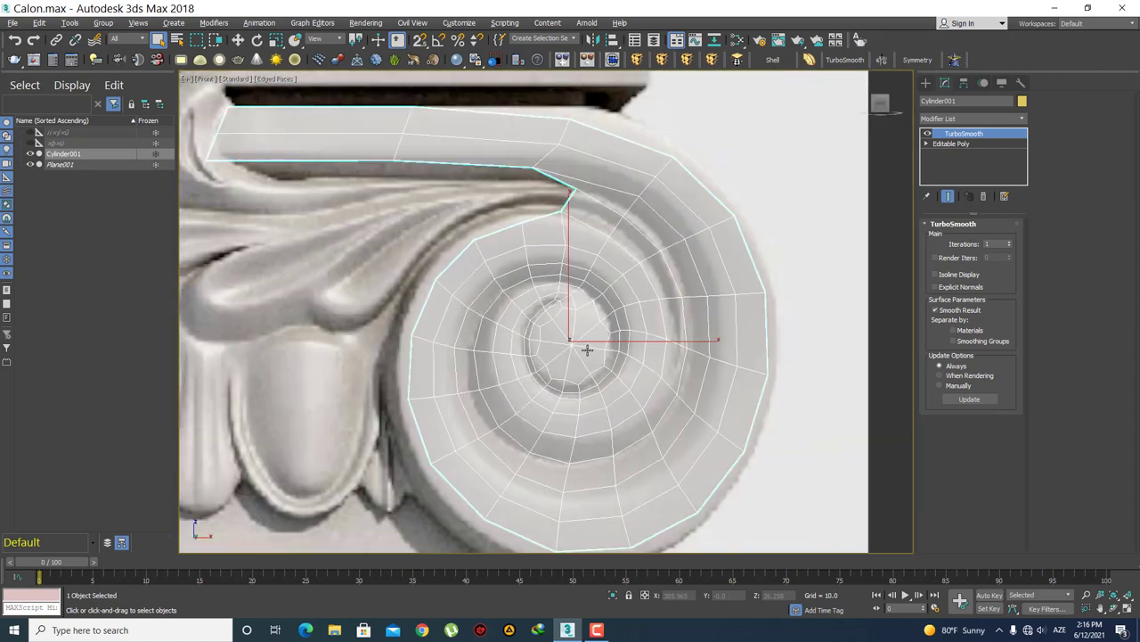
middle_drag(588, 349, 588, 296)
right_click(967, 135)
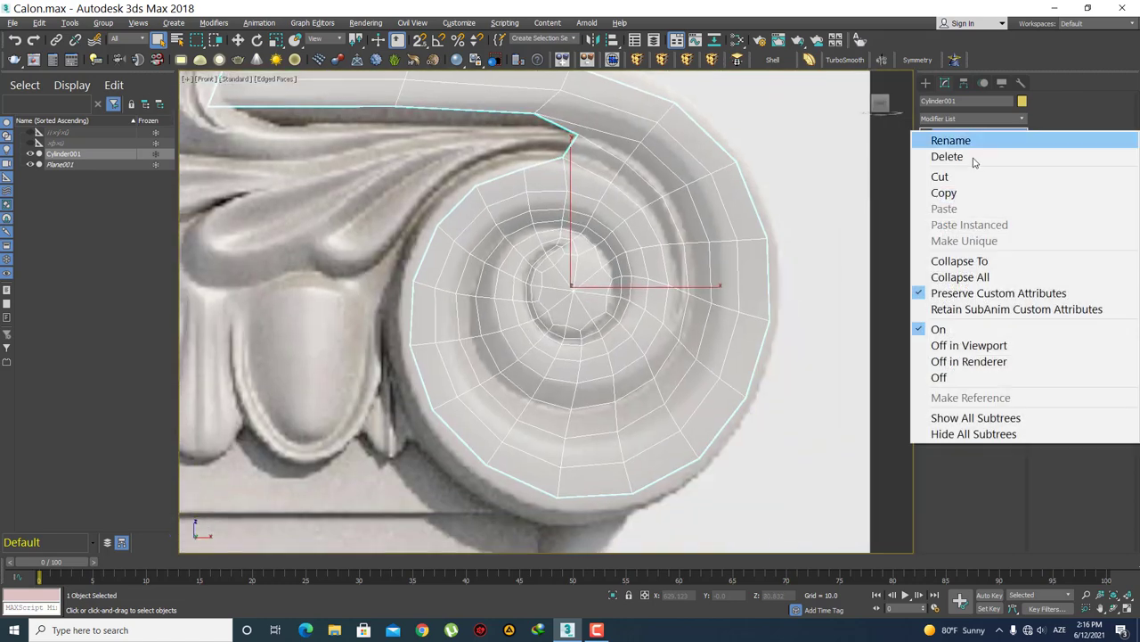
click(975, 160)
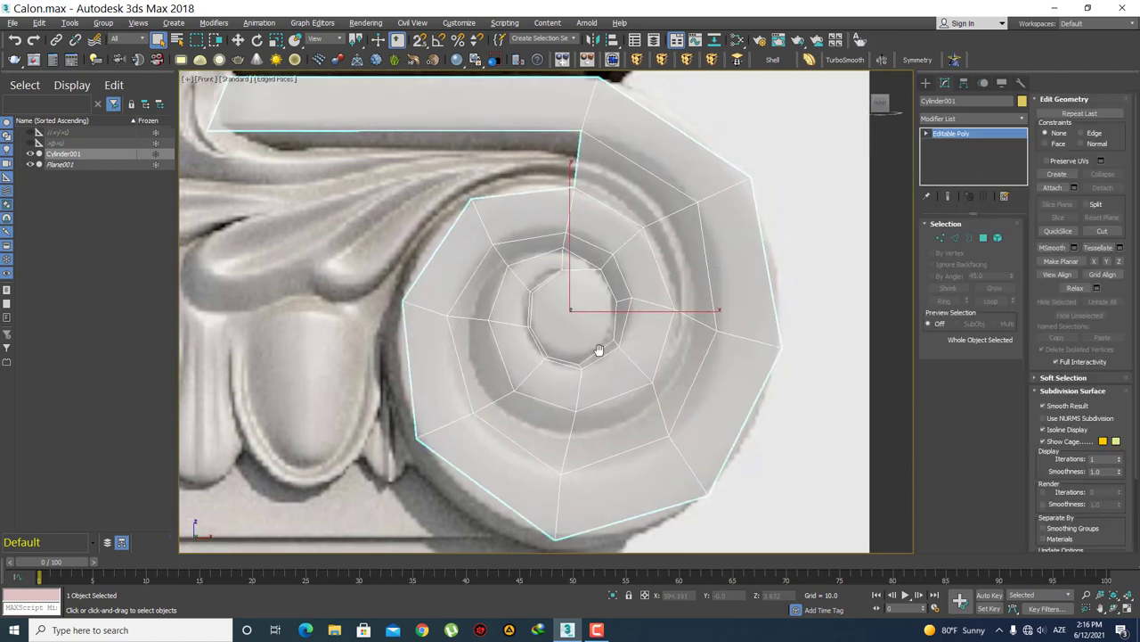
- Select seven radial edges around the outer part of the spiral
middle_drag(600, 327, 601, 348)
middle_drag(599, 279, 597, 262)
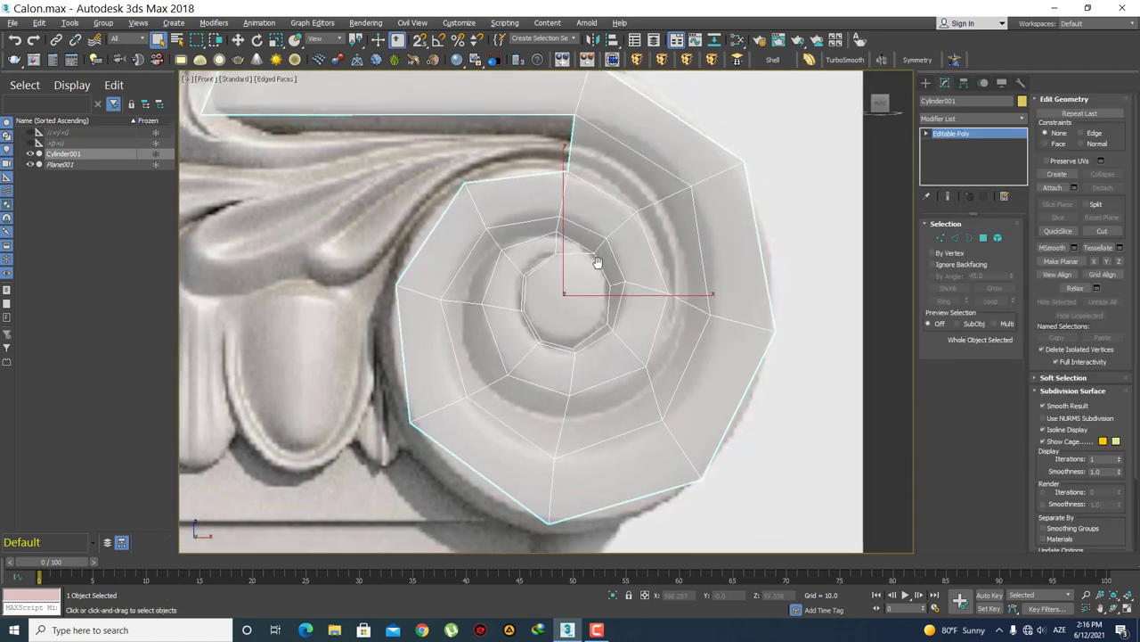
key(2)
click(661, 201)
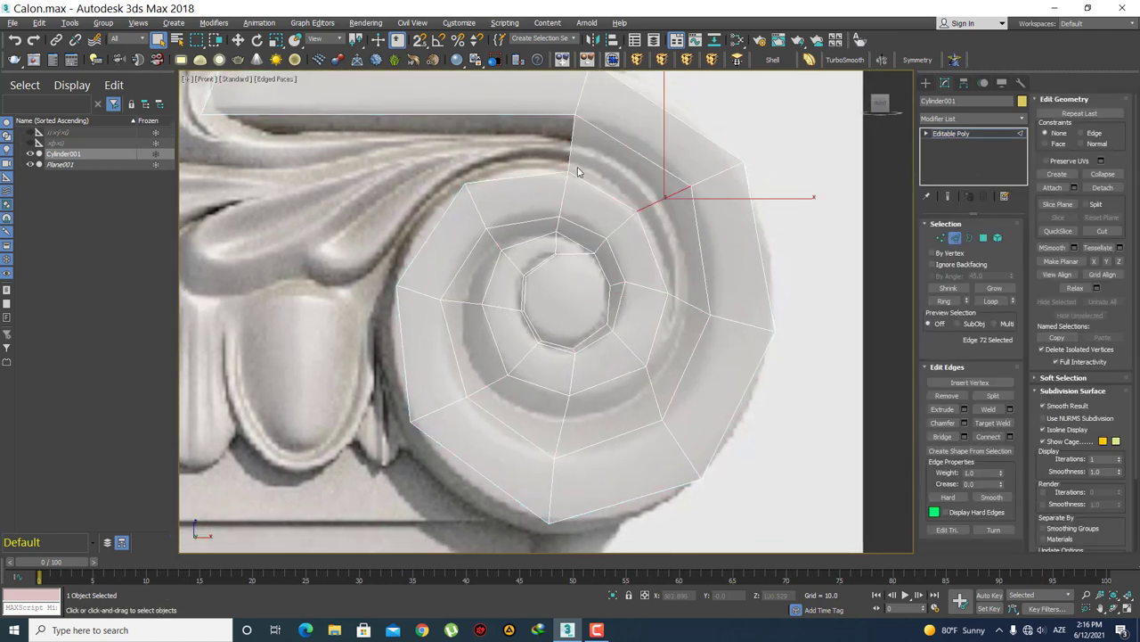
ctrl+click(575, 151)
ctrl+click(679, 299)
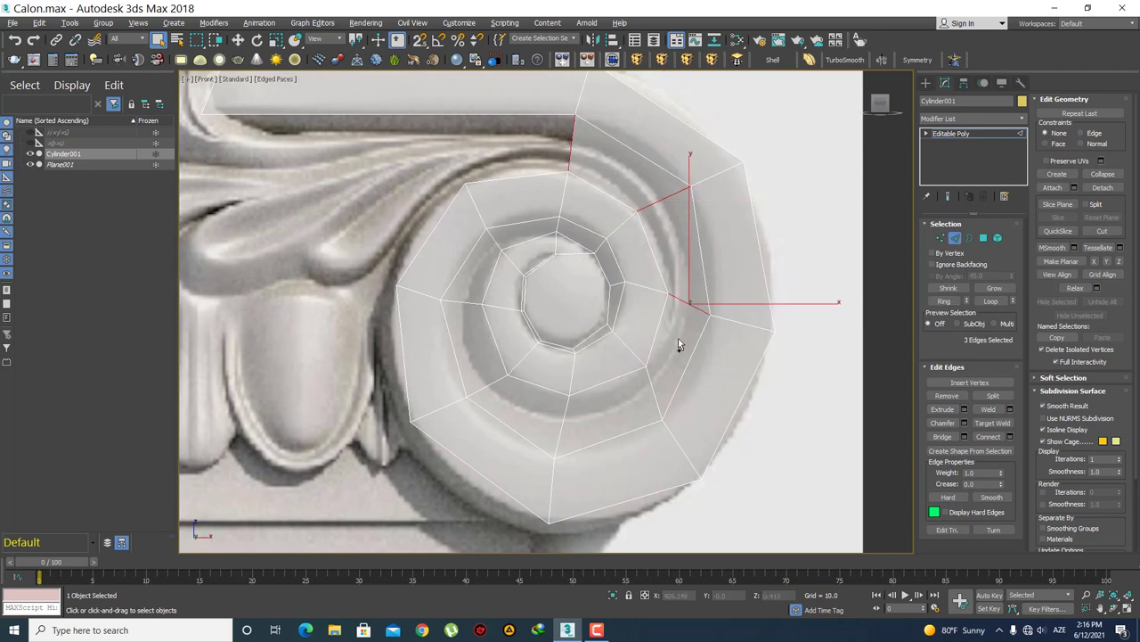
ctrl+click(660, 392)
ctrl+click(561, 425)
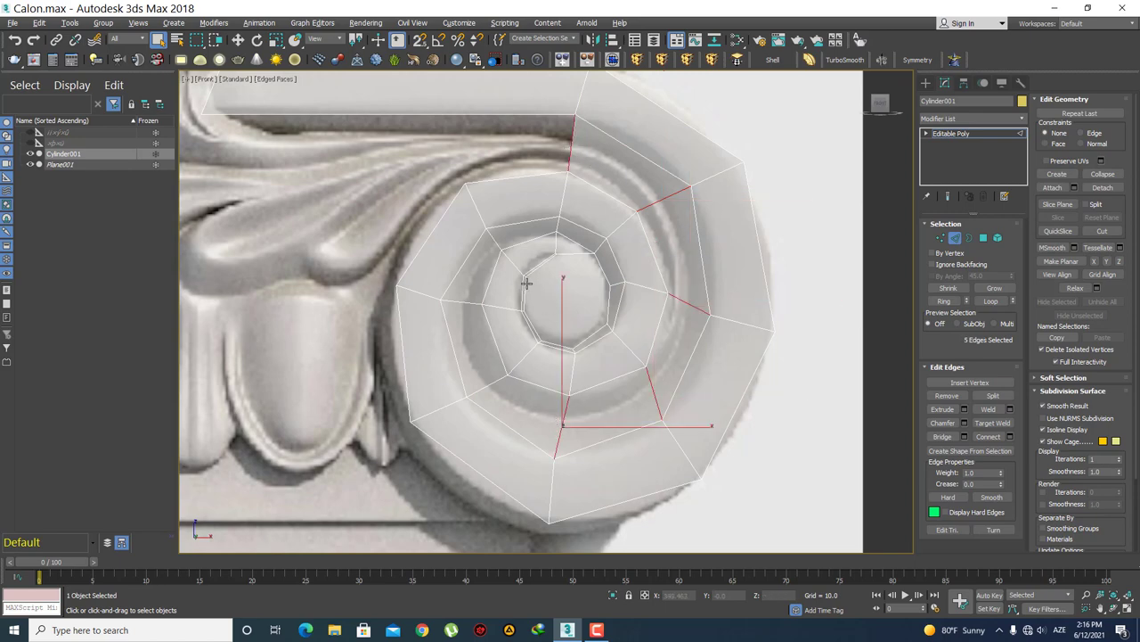
scroll(475, 389, up, 2)
ctrl+click(478, 389)
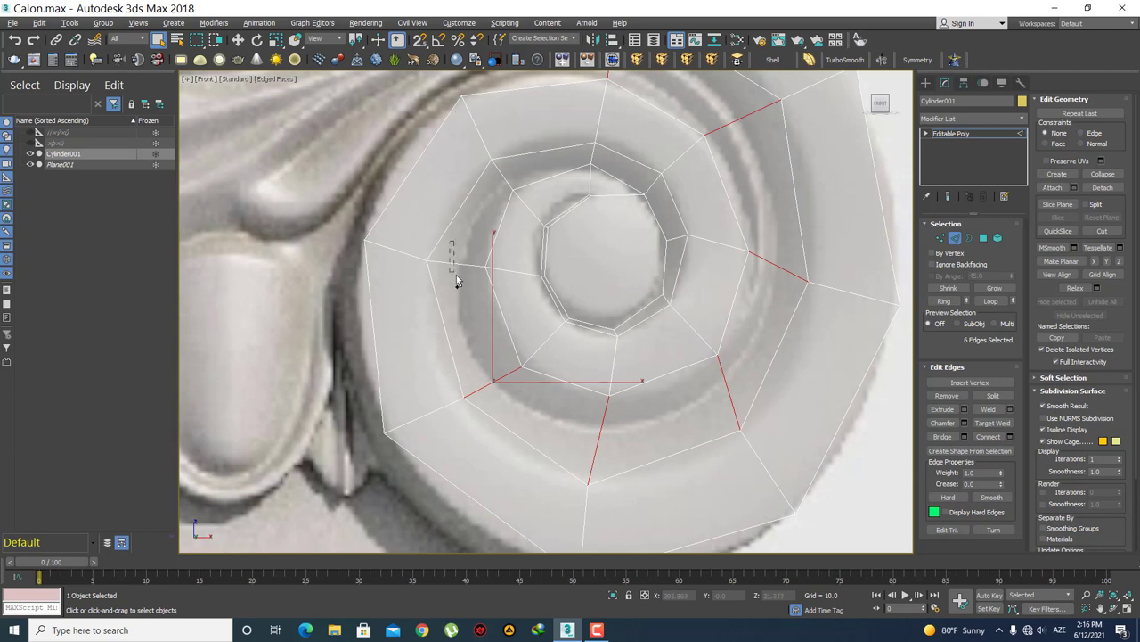
ctrl+click(454, 268)
middle_drag(547, 234, 520, 293)
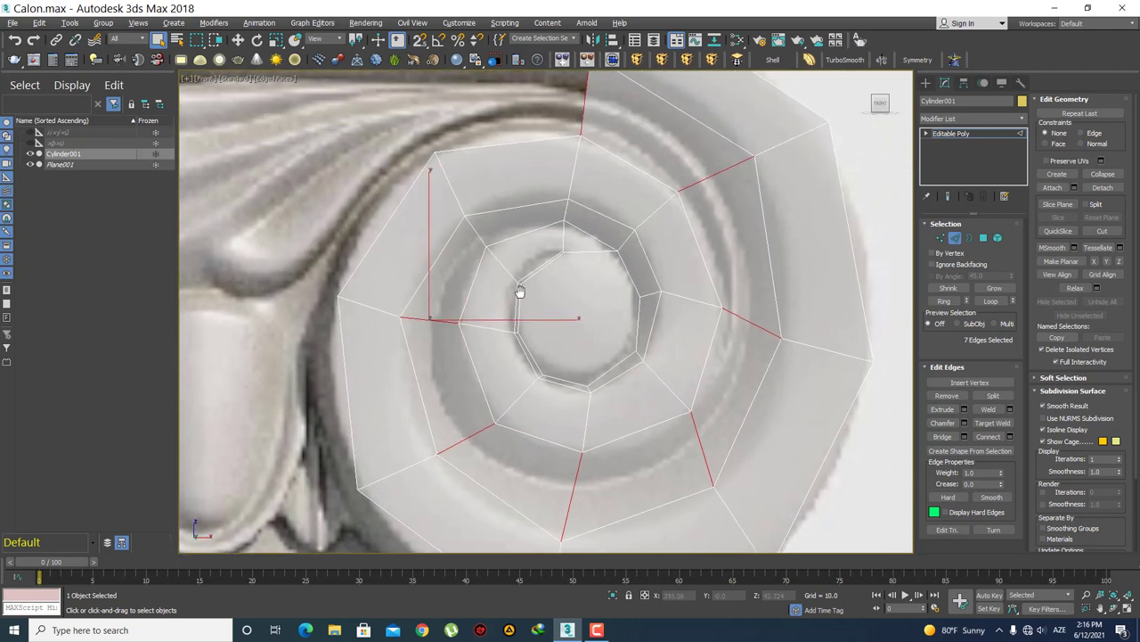
- Add the inner radial and short inner-ring edges, correcting one mispick, to reach 16 edges
ctrl+click(474, 231)
ctrl+click(567, 212)
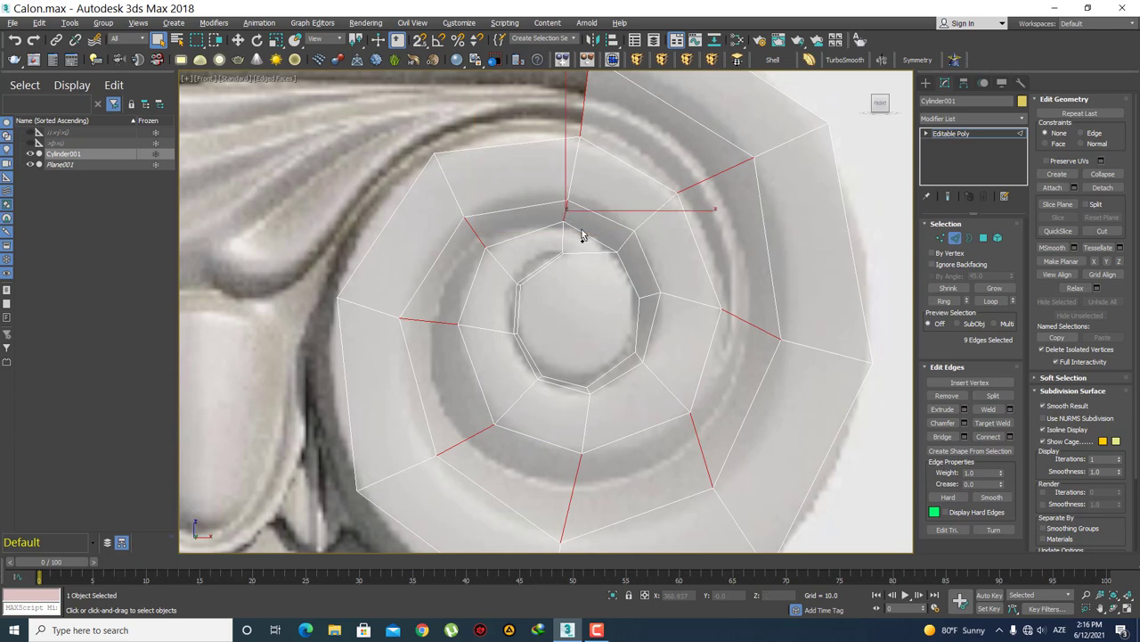
ctrl+click(625, 243)
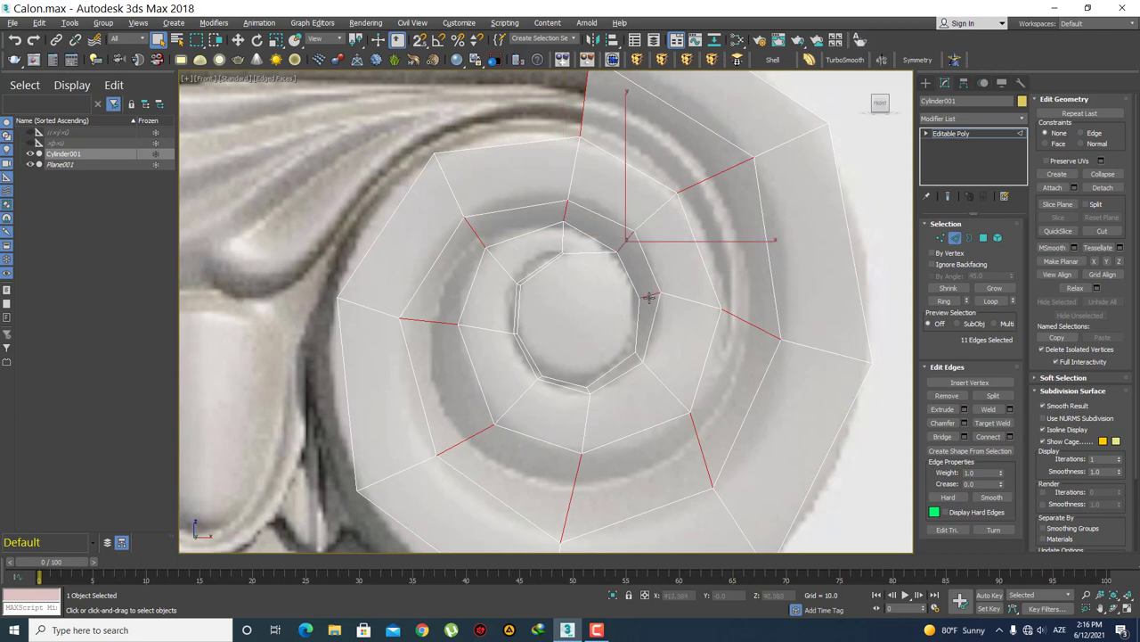
scroll(635, 370, up, 3)
ctrl+click(643, 344)
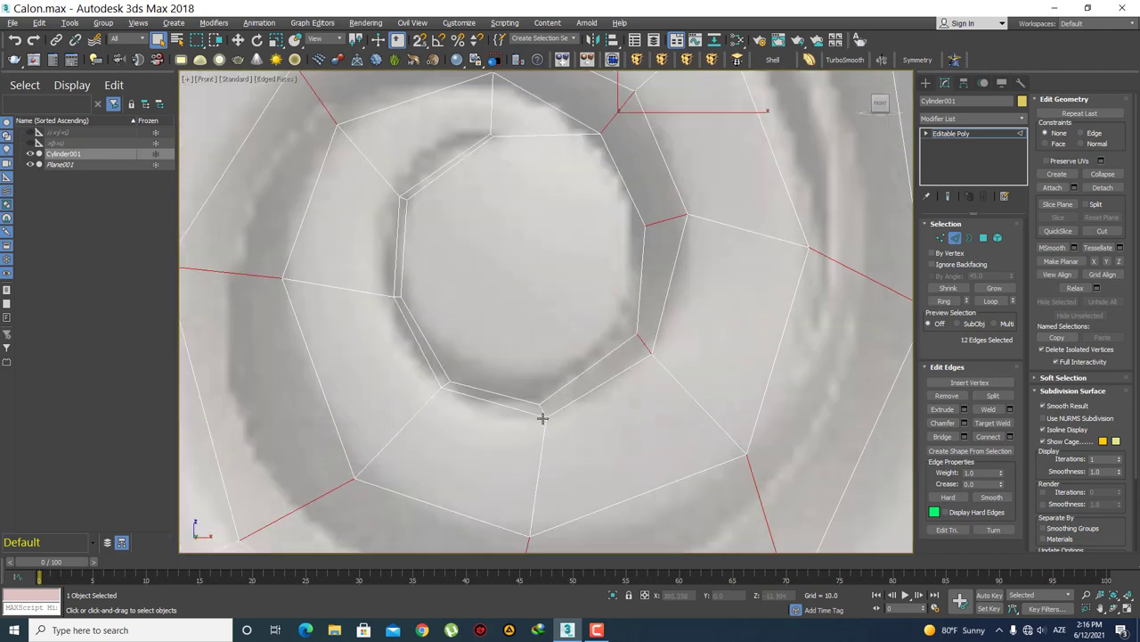
ctrl+click(542, 409)
ctrl+click(441, 386)
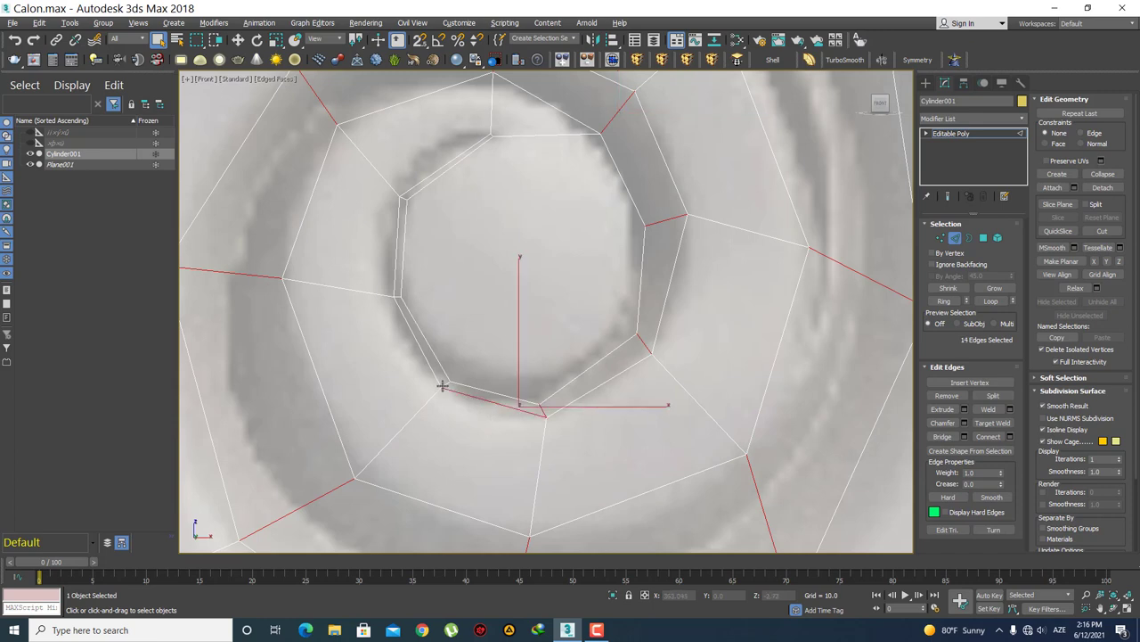
ctrl+click(476, 396)
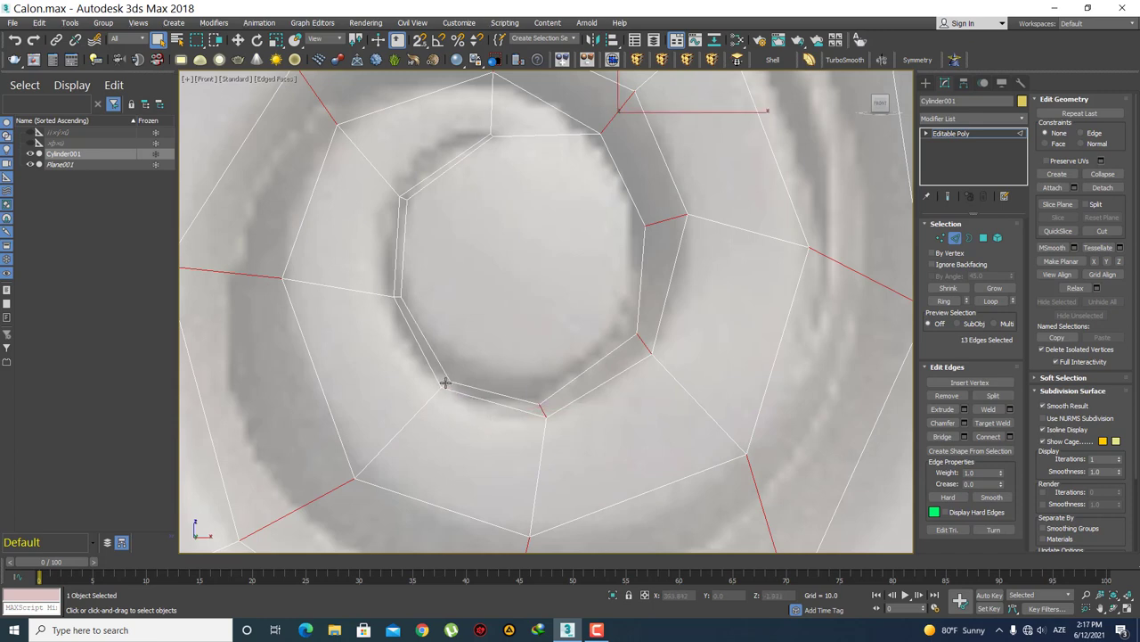
ctrl+click(446, 385)
scroll(401, 301, up, 5)
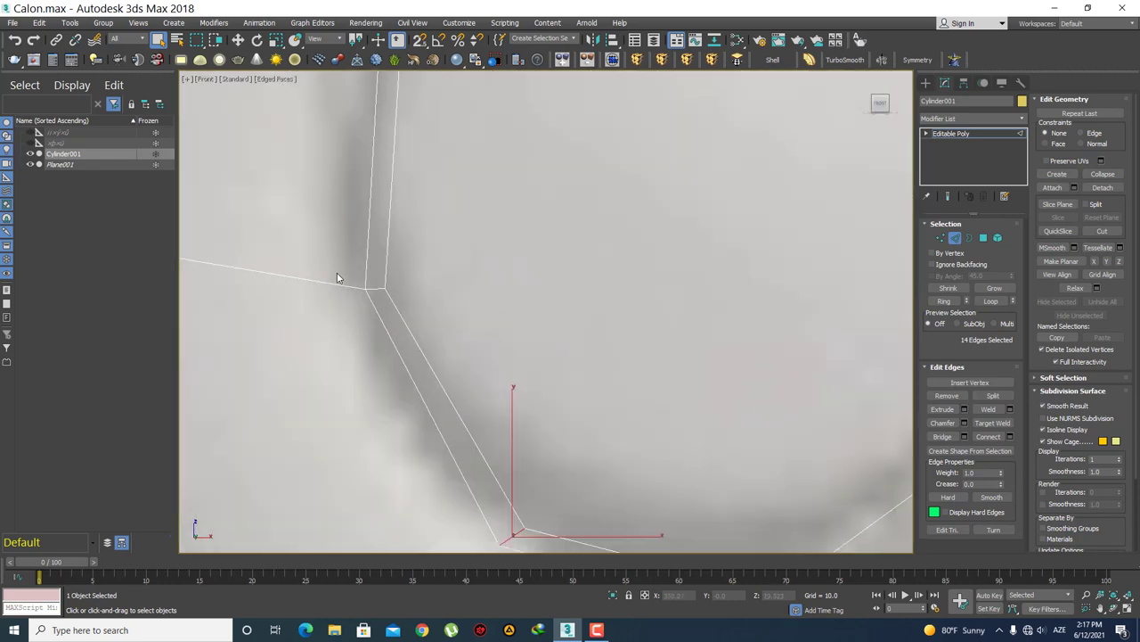
ctrl+click(374, 288)
scroll(400, 261, down, 3)
scroll(462, 326, up, 2)
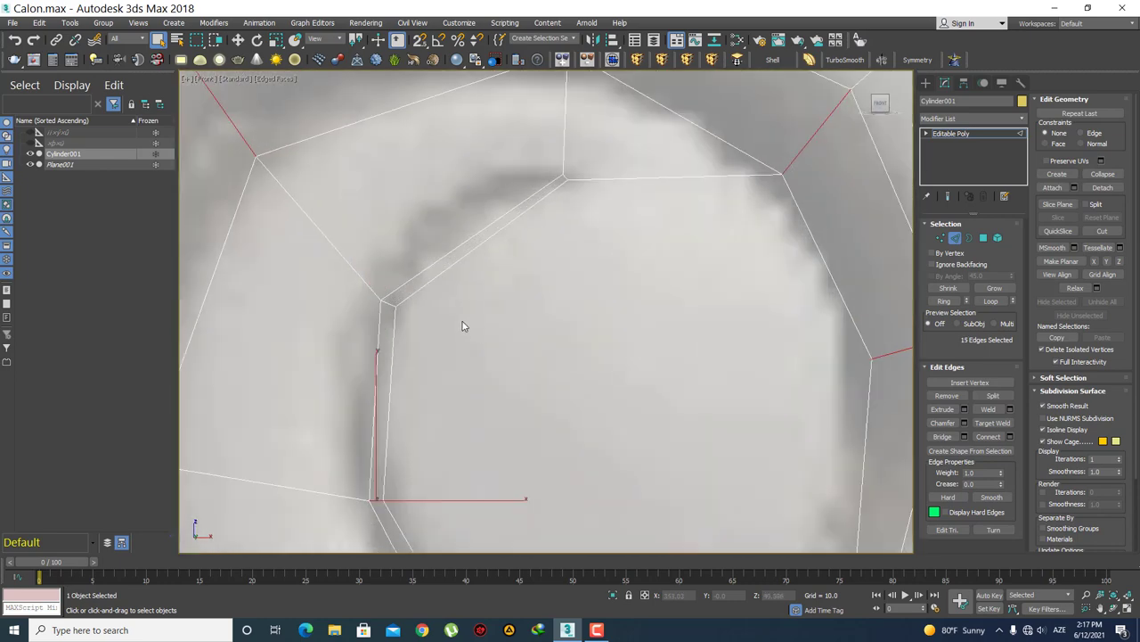
ctrl+click(390, 302)
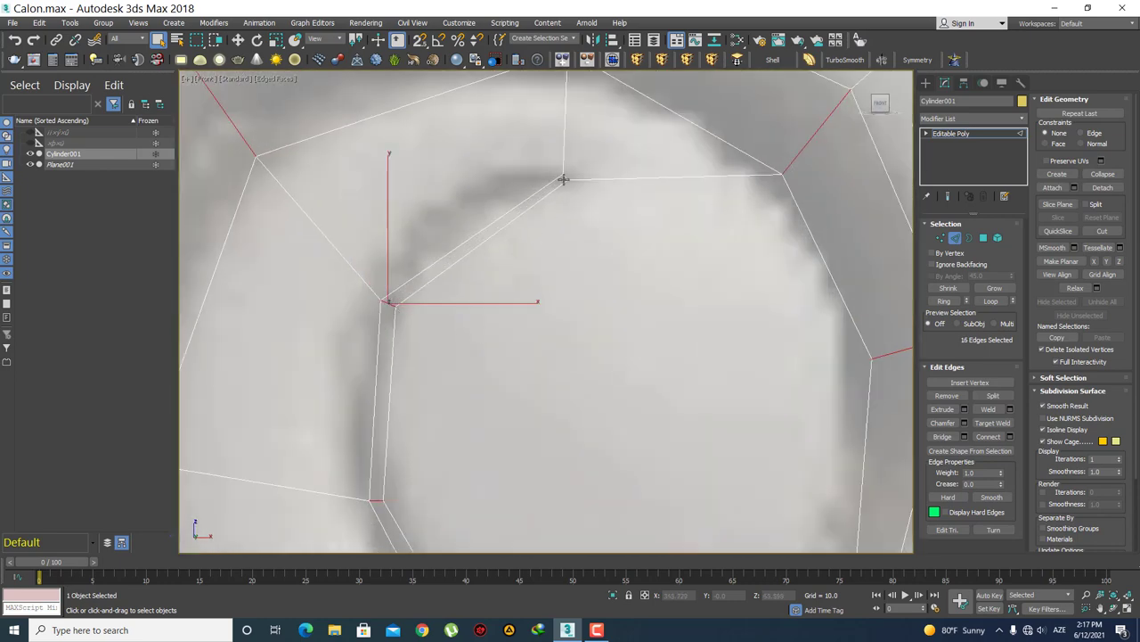
scroll(566, 241, down, 2)
scroll(579, 294, down, 2)
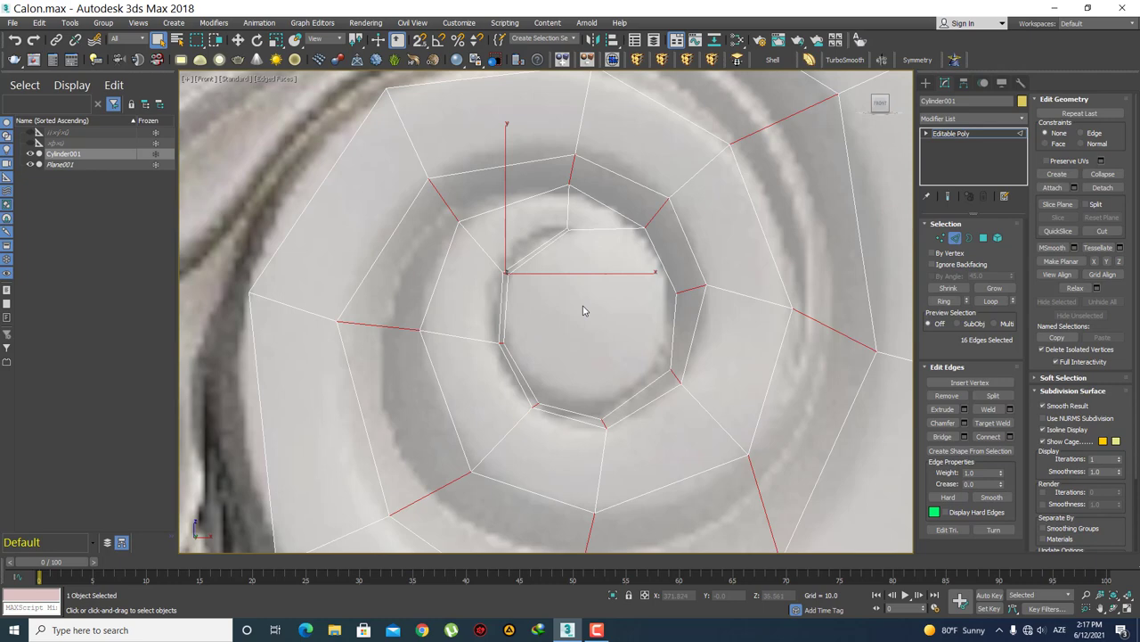
- Add a new edge loop around the spiral's inner ring from the selected edges
click(1009, 437)
scroll(713, 331, down, 1)
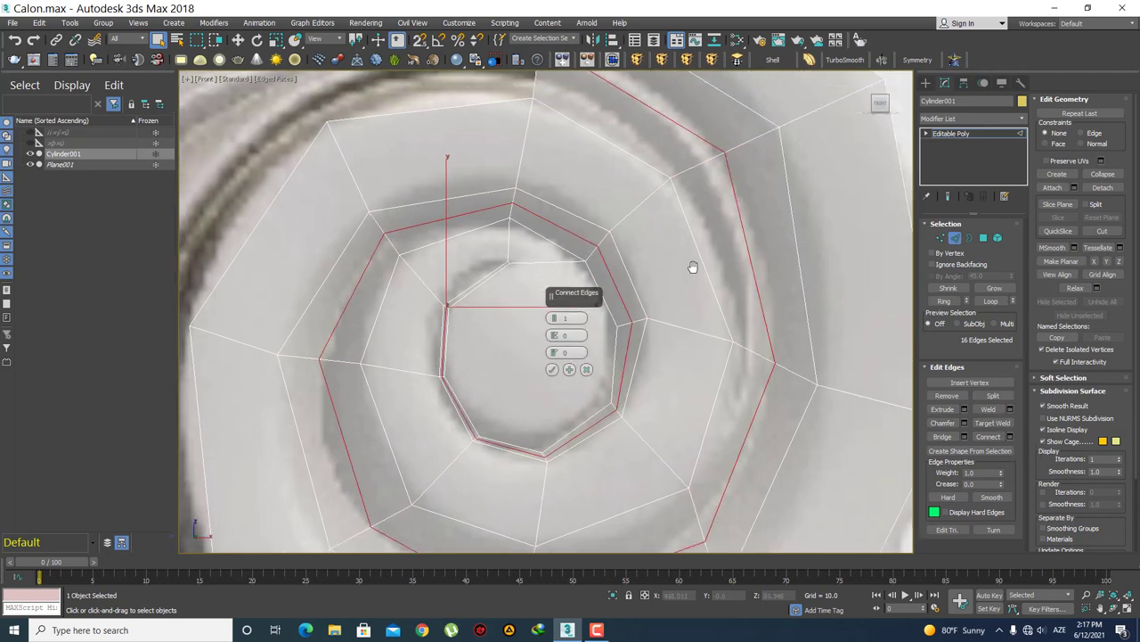
scroll(687, 262, down, 1)
scroll(675, 303, down, 1)
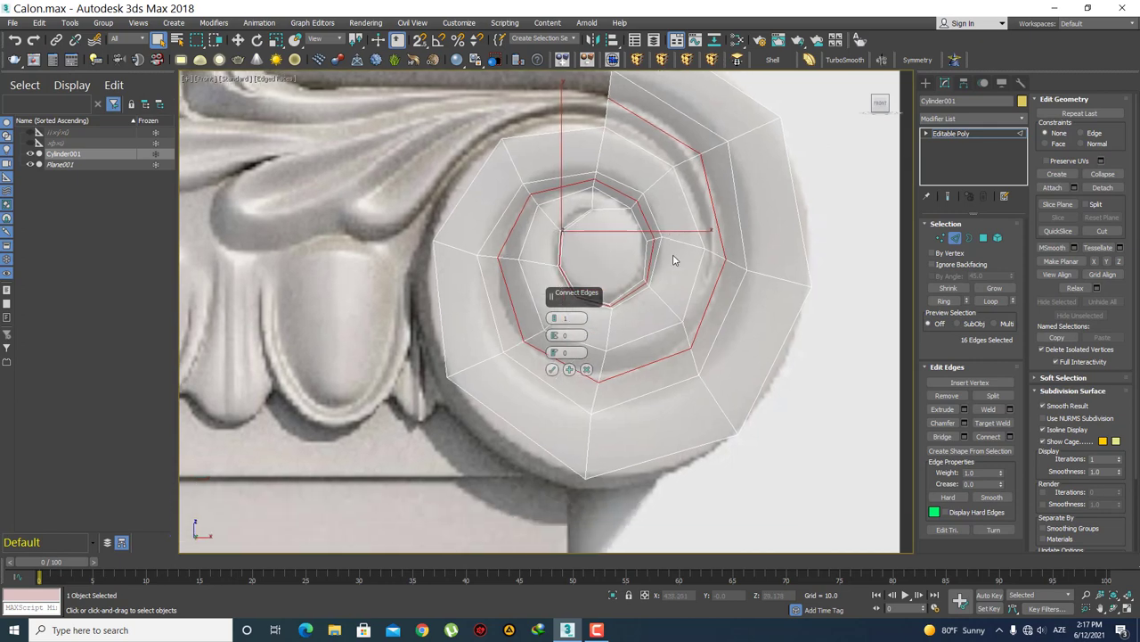
click(552, 368)
scroll(648, 289, up, 2)
scroll(570, 294, up, 2)
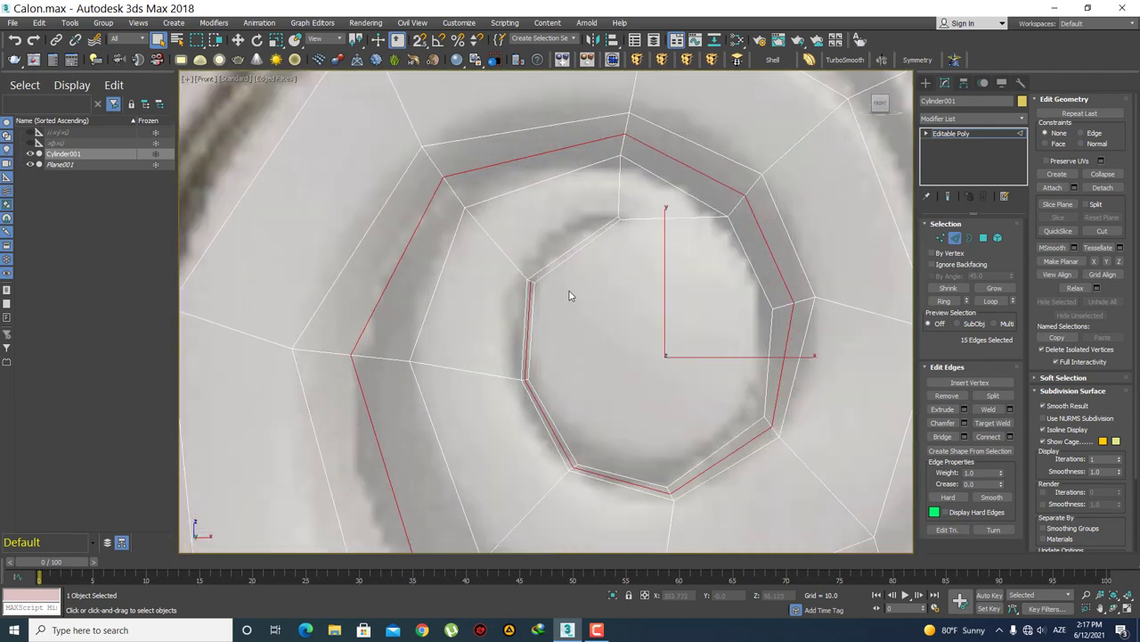
- Target Weld the stray vertex at the new loop's end onto its neighbouring vertex
key(1)
scroll(537, 286, up, 5)
scroll(461, 371, down, 1)
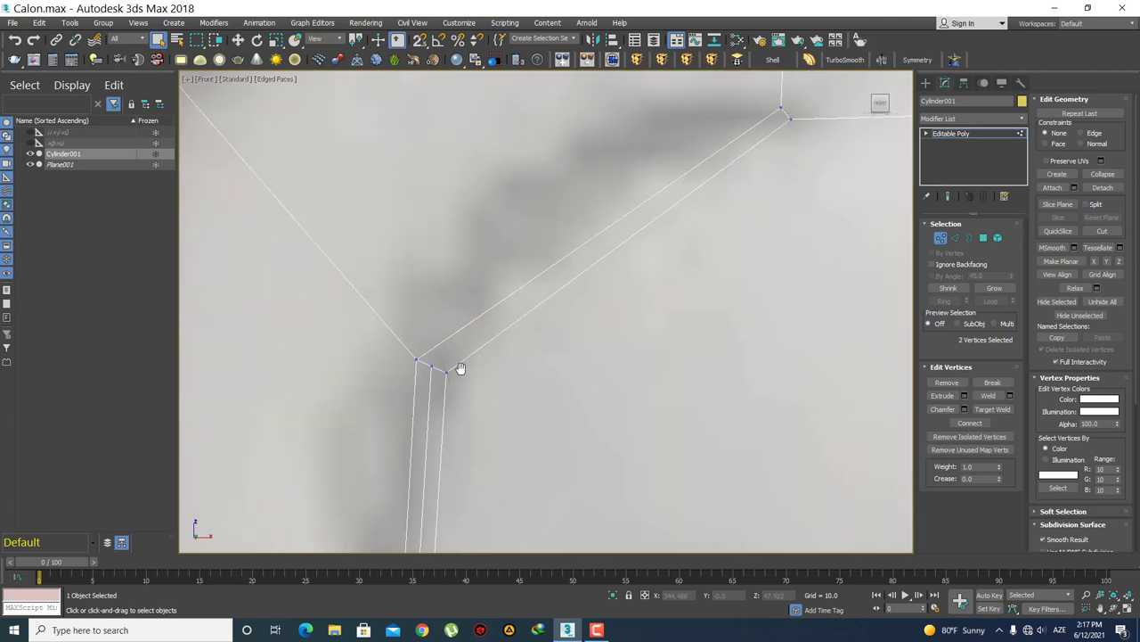
scroll(446, 363, down, 1)
click(444, 366)
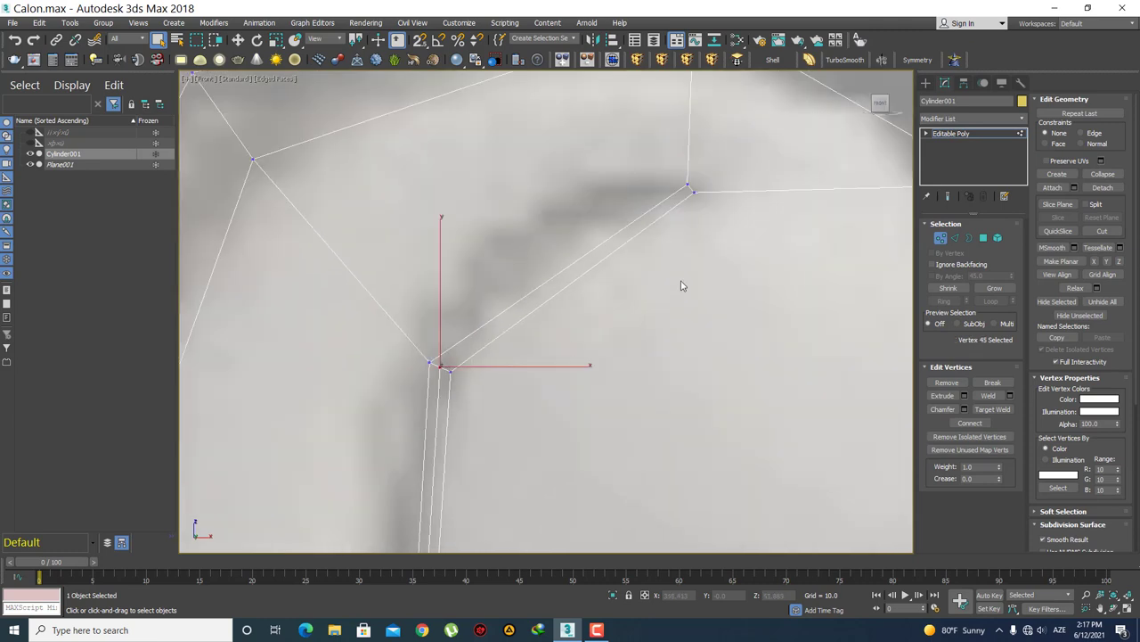
scroll(580, 303, down, 3)
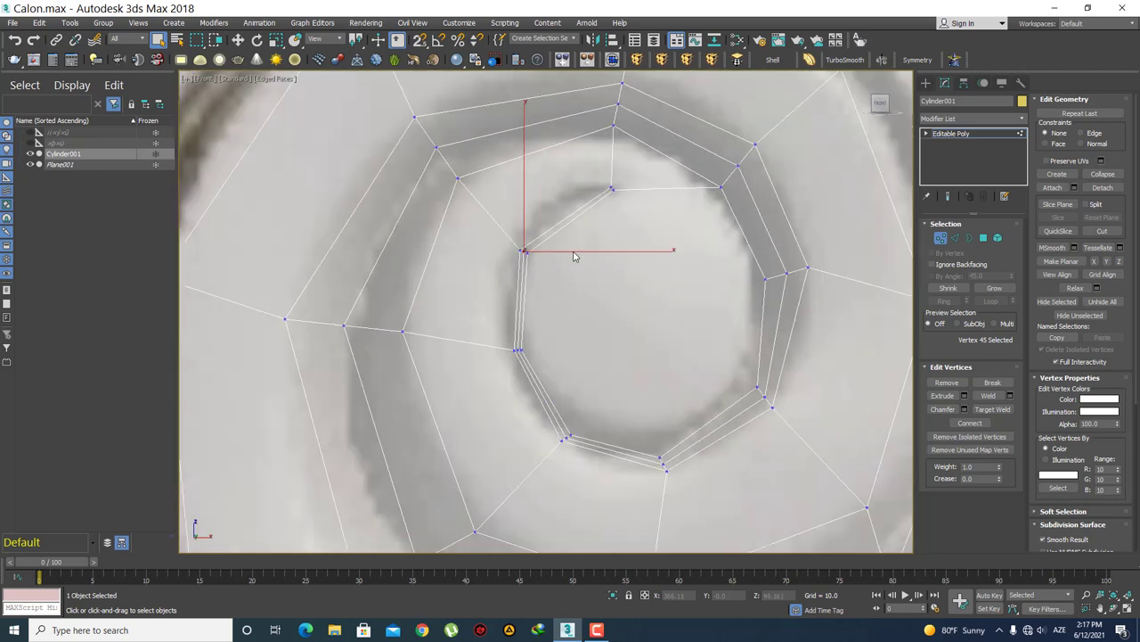
scroll(571, 267, down, 1)
scroll(549, 267, up, 4)
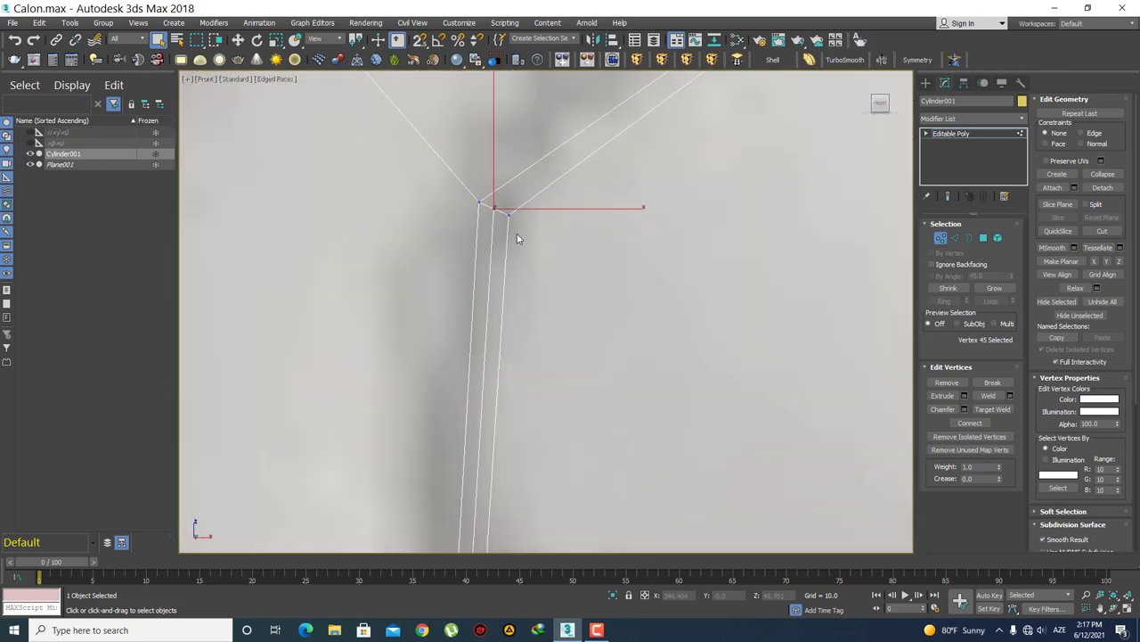
middle_drag(517, 237, 547, 330)
click(996, 411)
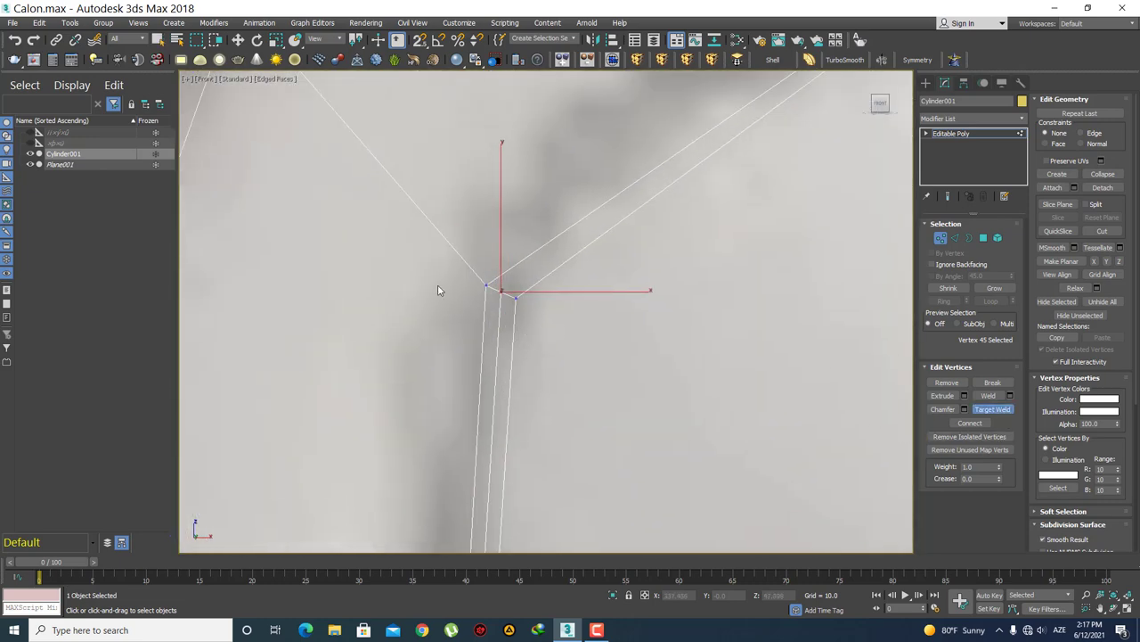
drag(484, 283, 501, 290)
- Zoom and pan out to centre the whole spiral in the view
scroll(523, 334, down, 5)
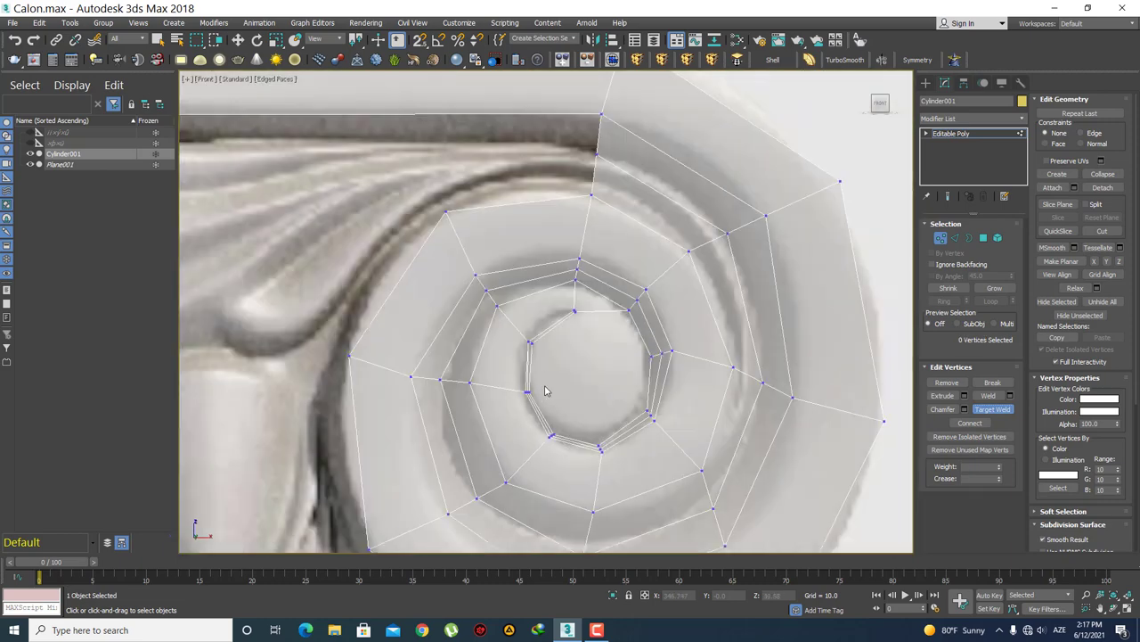
scroll(534, 343, up, 2)
scroll(538, 348, up, 1)
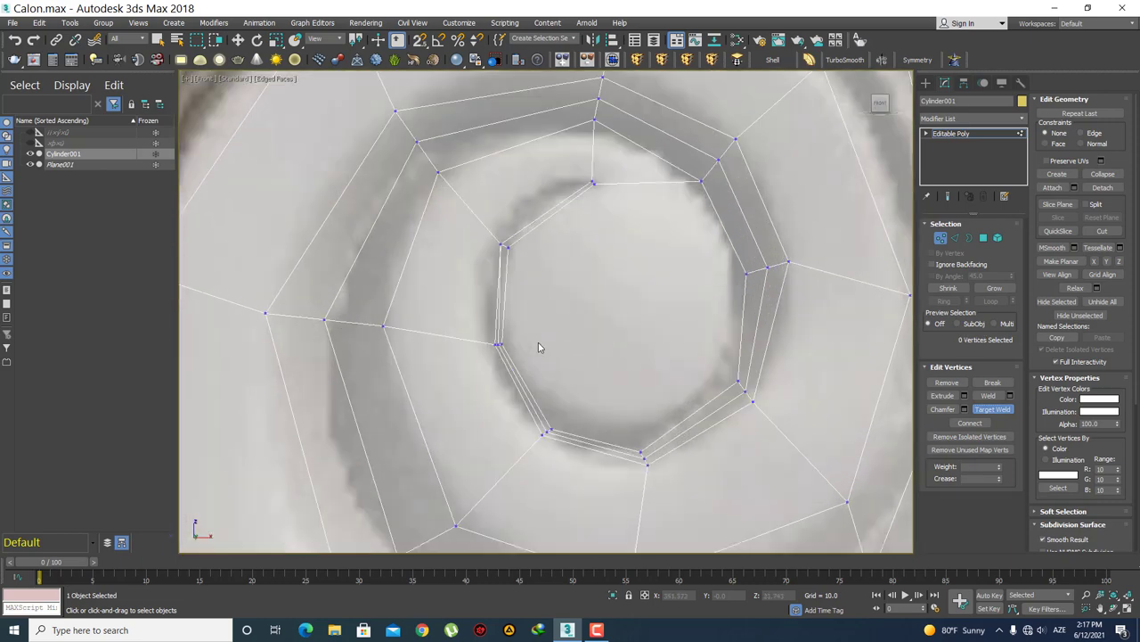
scroll(585, 294, down, 2)
scroll(582, 324, down, 1)
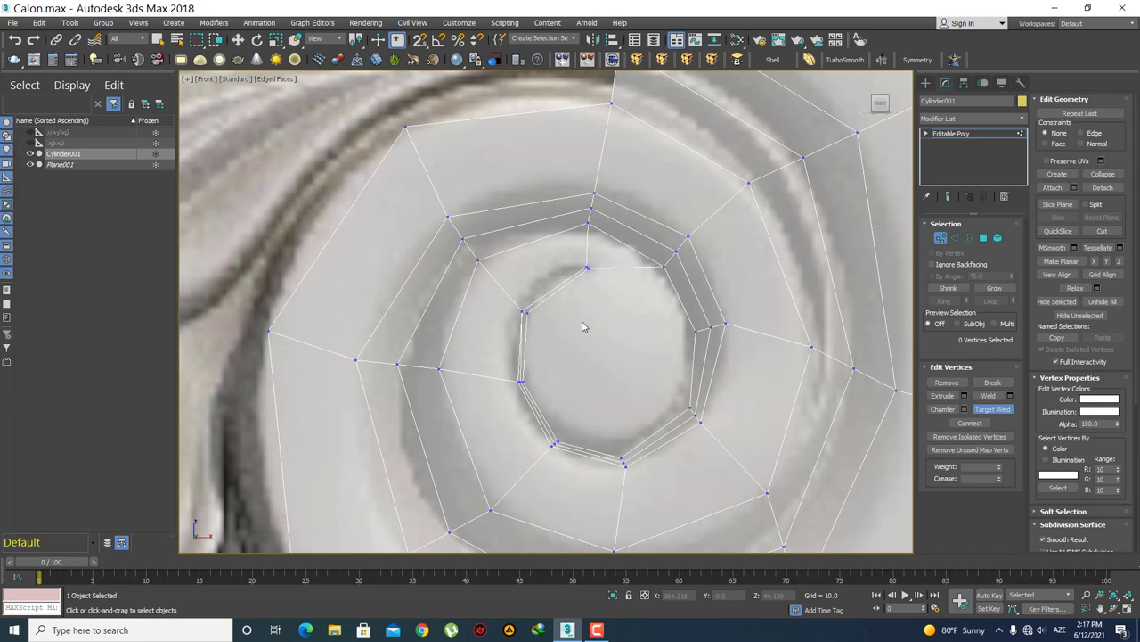
scroll(610, 302, down, 2)
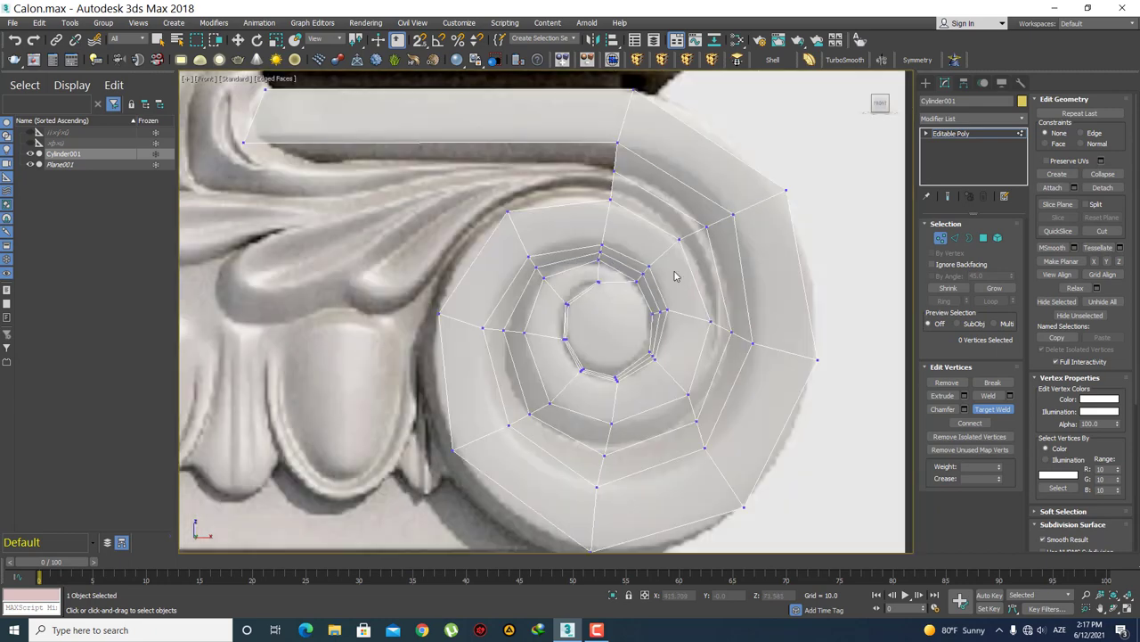
middle_drag(720, 291, 660, 280)
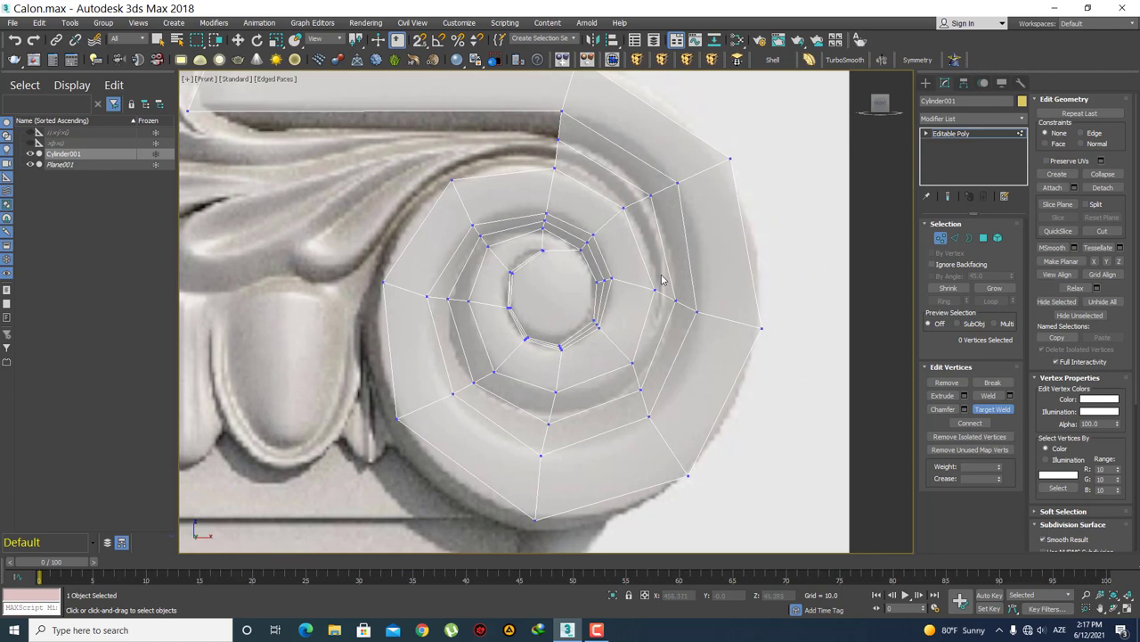
middle_drag(634, 257, 635, 298)
- Switch to Move and frame the junction of the spiral and top band
key(1)
key(w)
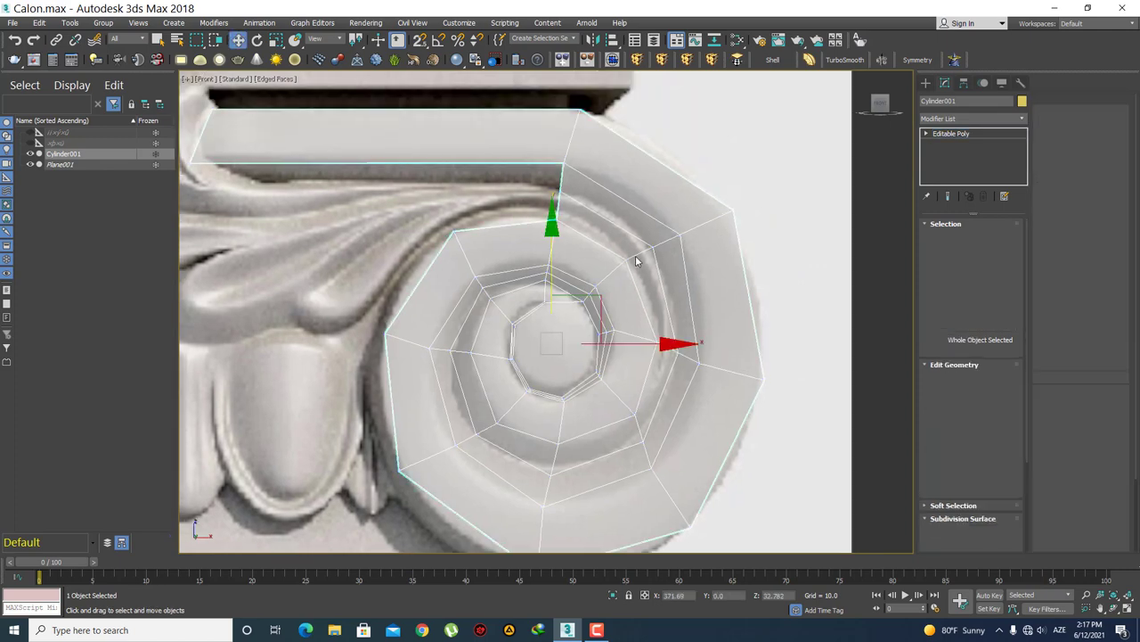
key(1)
scroll(580, 212, up, 2)
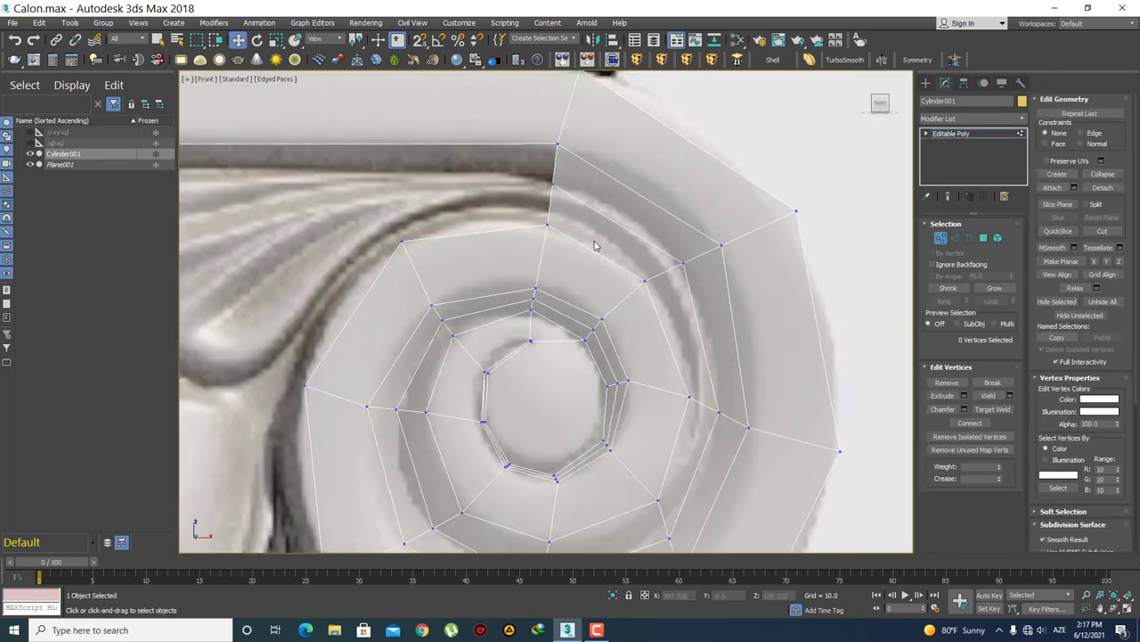
scroll(642, 259, up, 1)
scroll(638, 232, up, 1)
scroll(651, 219, down, 1)
scroll(632, 221, down, 1)
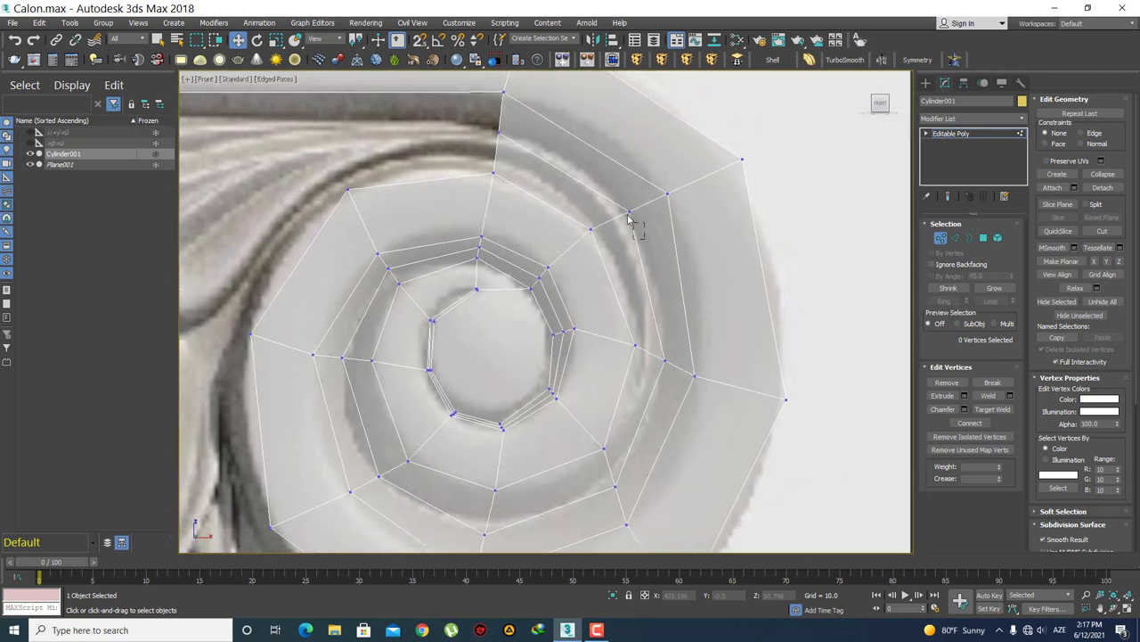
click(629, 214)
click(497, 131)
click(591, 222)
middle_drag(606, 234, 637, 293)
middle_drag(511, 241, 553, 247)
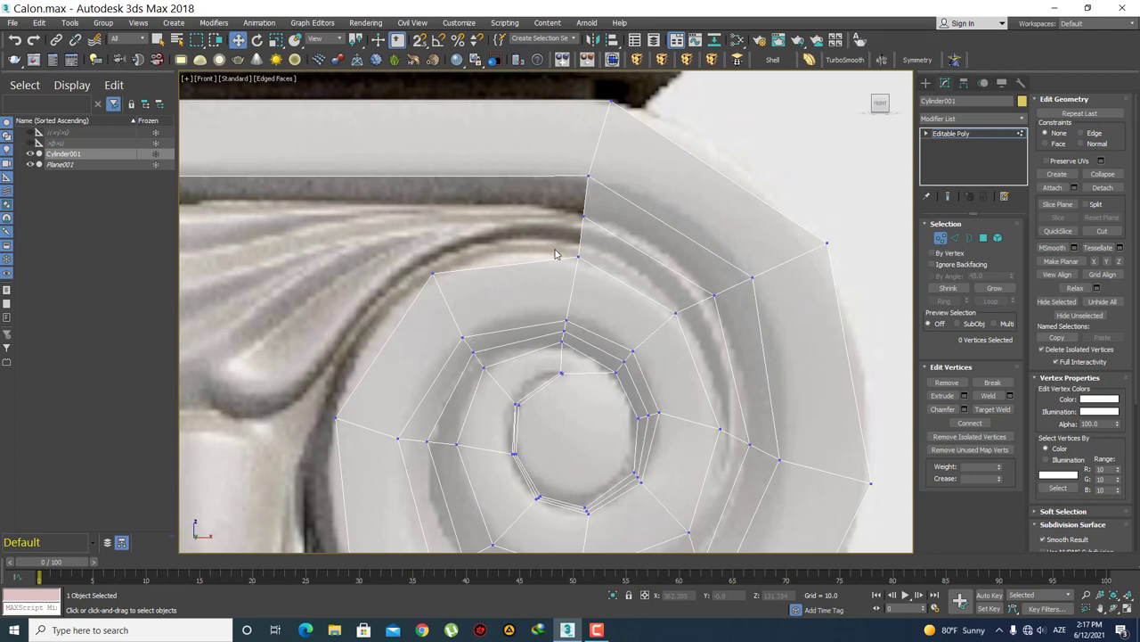
- Shift-drag the edge where the spiral meets the top band leftward, extruding a new strip
key(2)
click(580, 238)
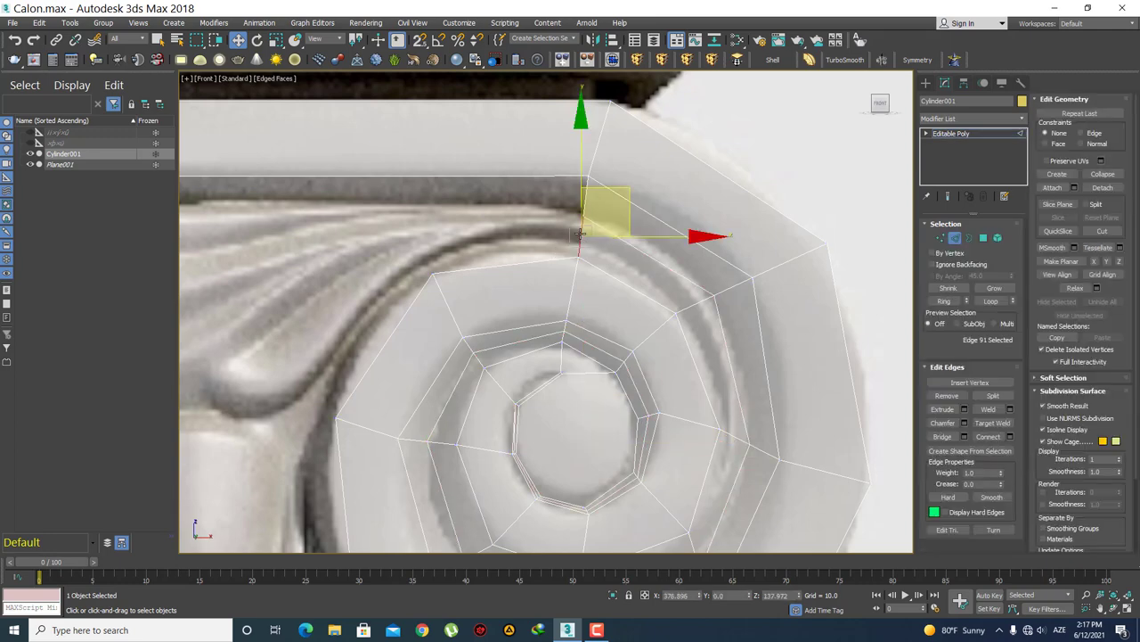
middle_drag(585, 237, 623, 259)
mouse_move(663, 211)
shift+mouse_down()
mouse_move(525, 197)
mouse_move(594, 199)
mouse_move(573, 193)
shift+mouse_up()
mouse_move(545, 310)
middle_down()
mouse_move(609, 268)
mouse_move(601, 262)
middle_up()
- Move the new strip's lower and upper corner vertices to fit the carved band
key(1)
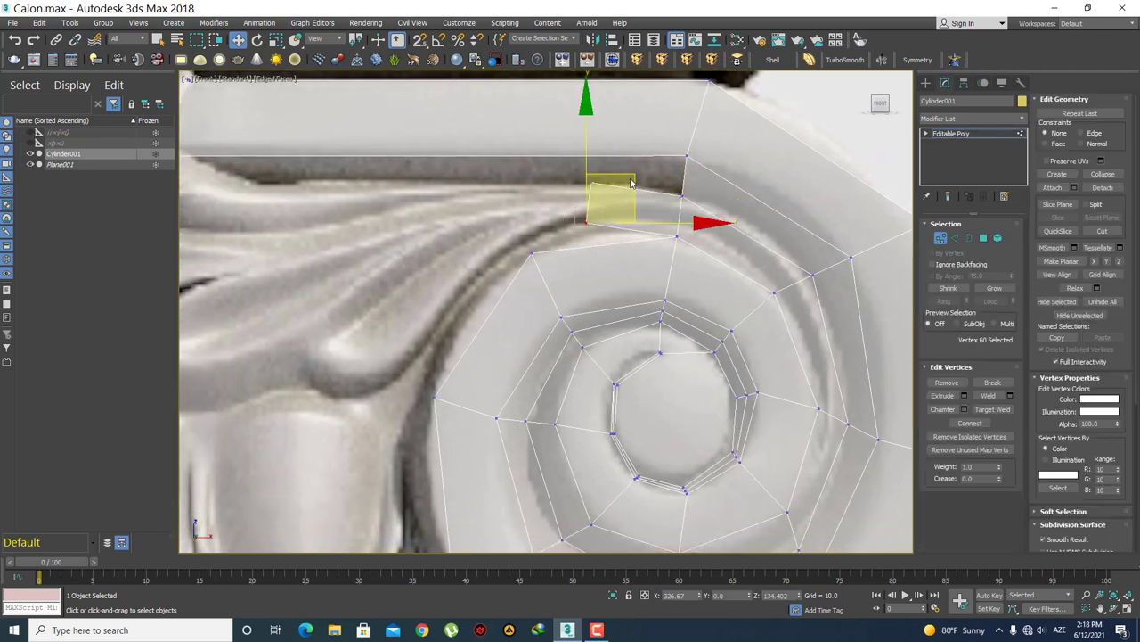
drag(631, 182, 573, 199)
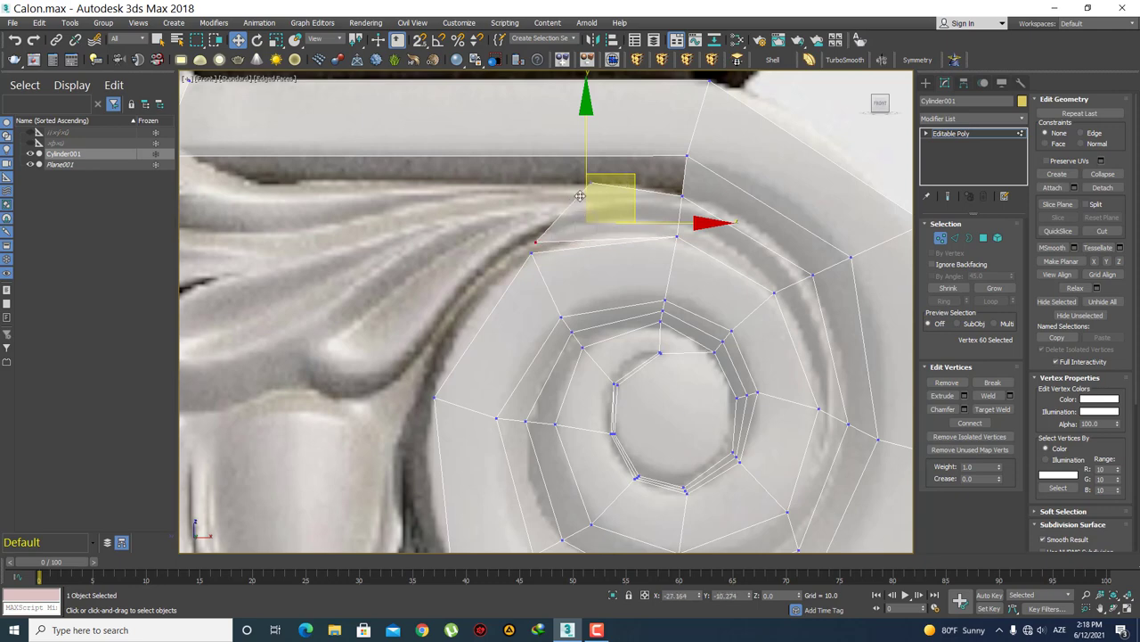
drag(573, 199, 573, 202)
click(522, 158)
click(590, 183)
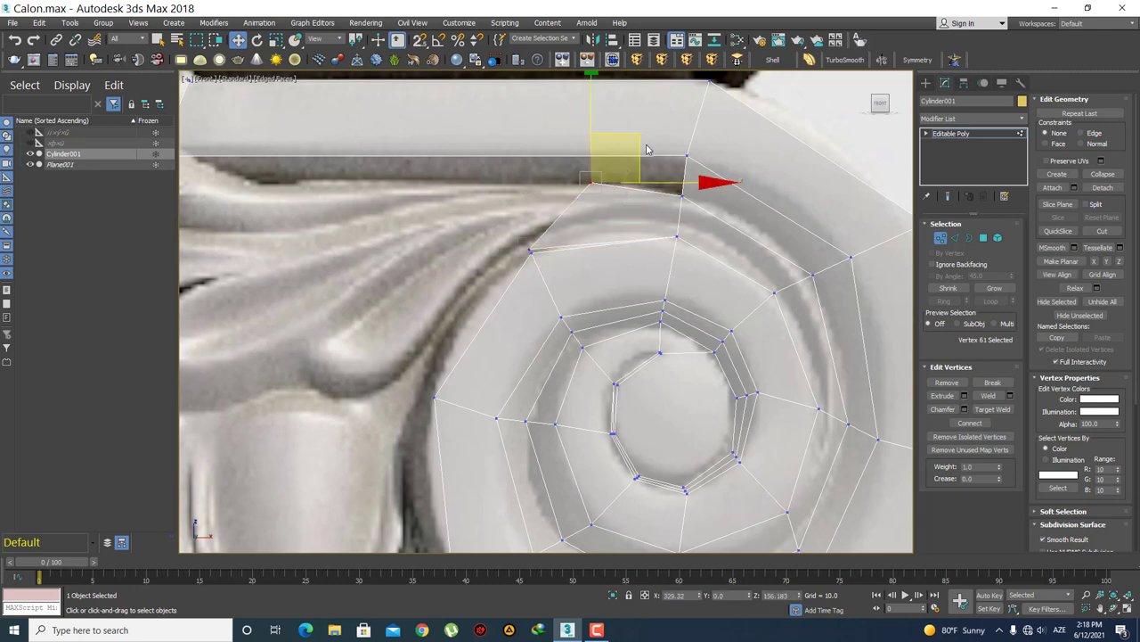
drag(635, 139, 565, 139)
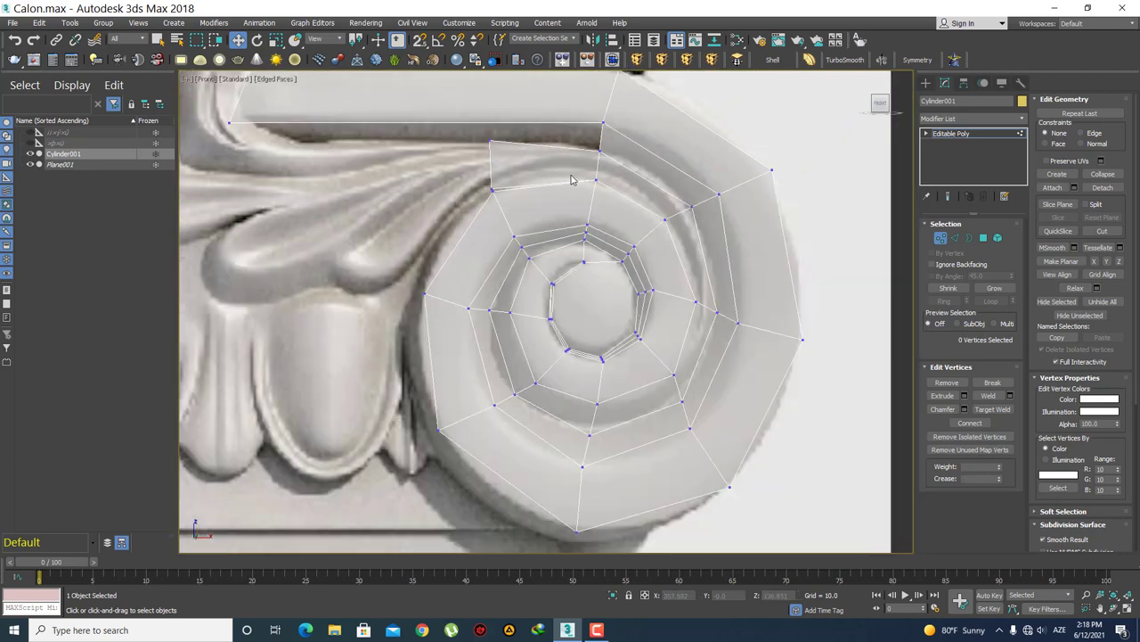
scroll(572, 179, up, 2)
scroll(613, 220, up, 2)
- Extrude the strip's leftmost edge two more segments left along the band
click(638, 176)
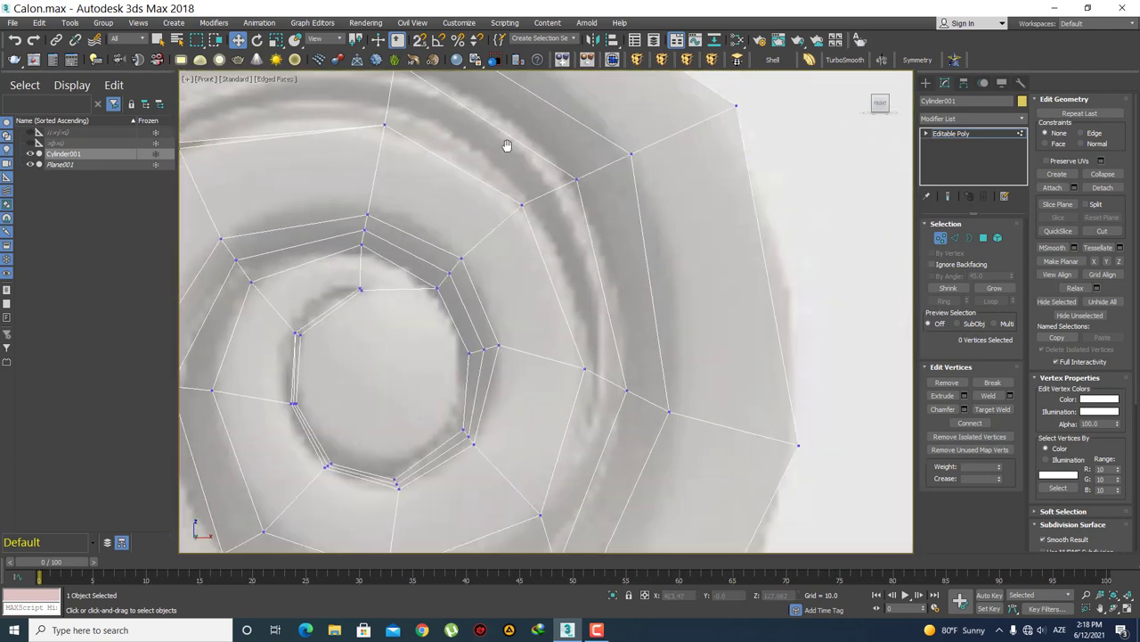
scroll(581, 204, down, 5)
scroll(598, 302, up, 3)
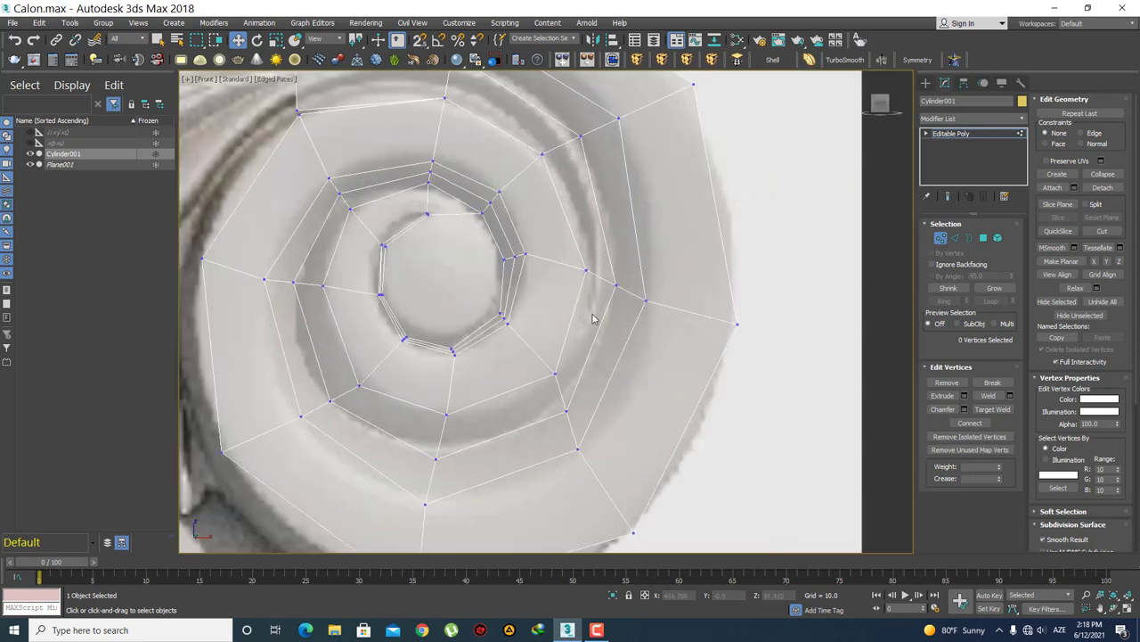
scroll(588, 335, down, 2)
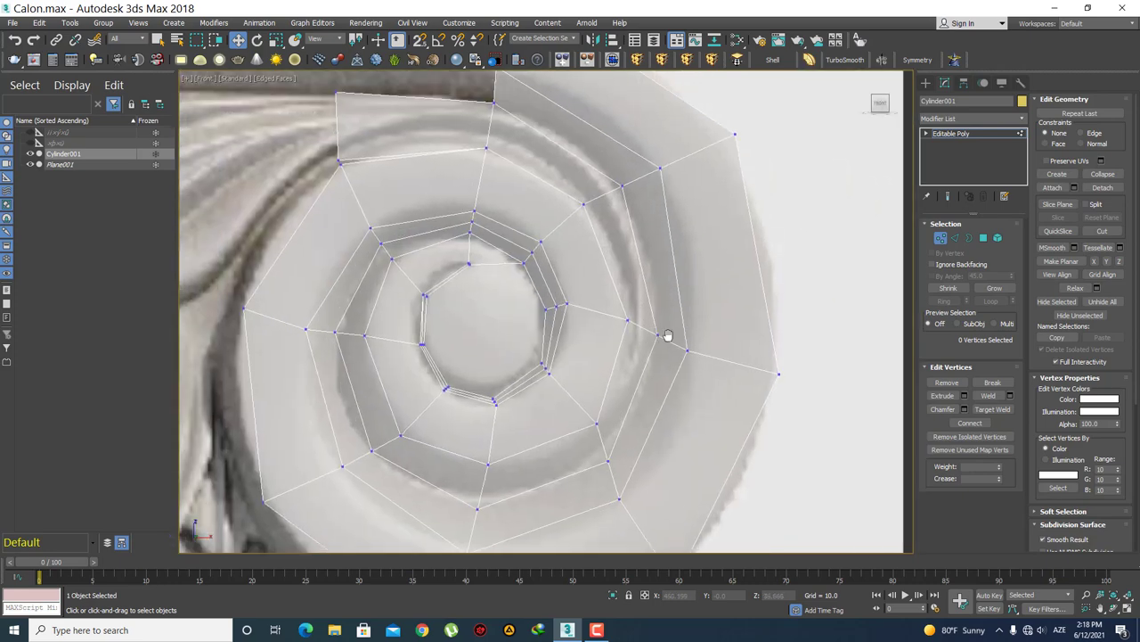
middle_drag(667, 333, 700, 364)
scroll(502, 224, up, 2)
mouse_move(502, 223)
middle_down()
mouse_move(775, 279)
mouse_move(679, 258)
middle_up()
middle_drag(596, 249, 622, 269)
key(2)
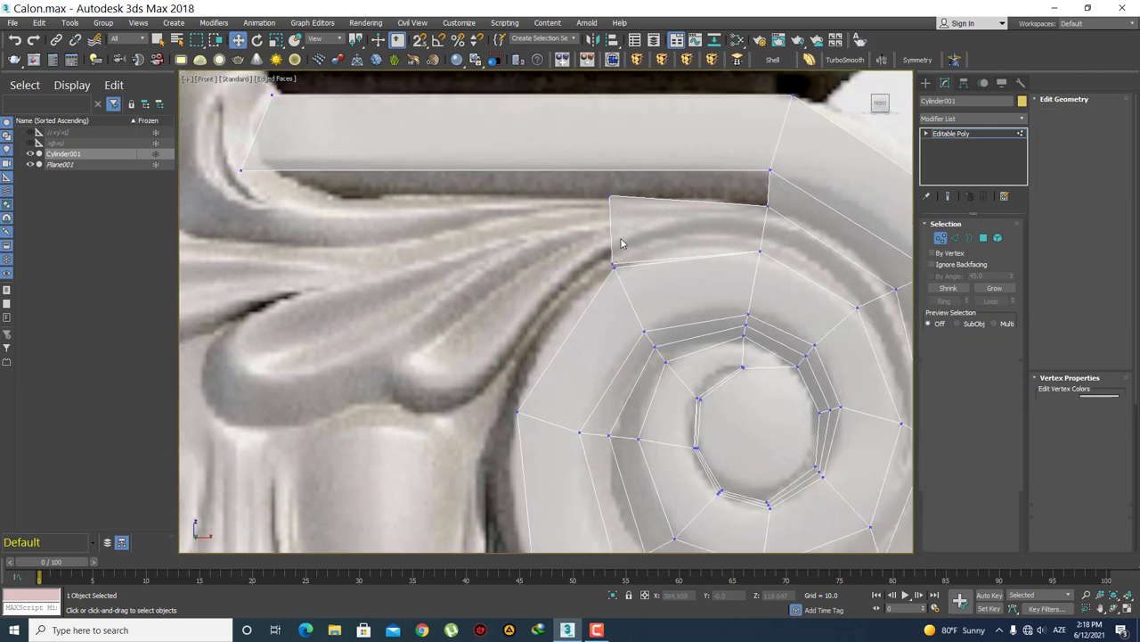
click(613, 233)
mouse_move(681, 231)
shift+mouse_down()
mouse_move(546, 246)
mouse_move(455, 231)
shift+mouse_up()
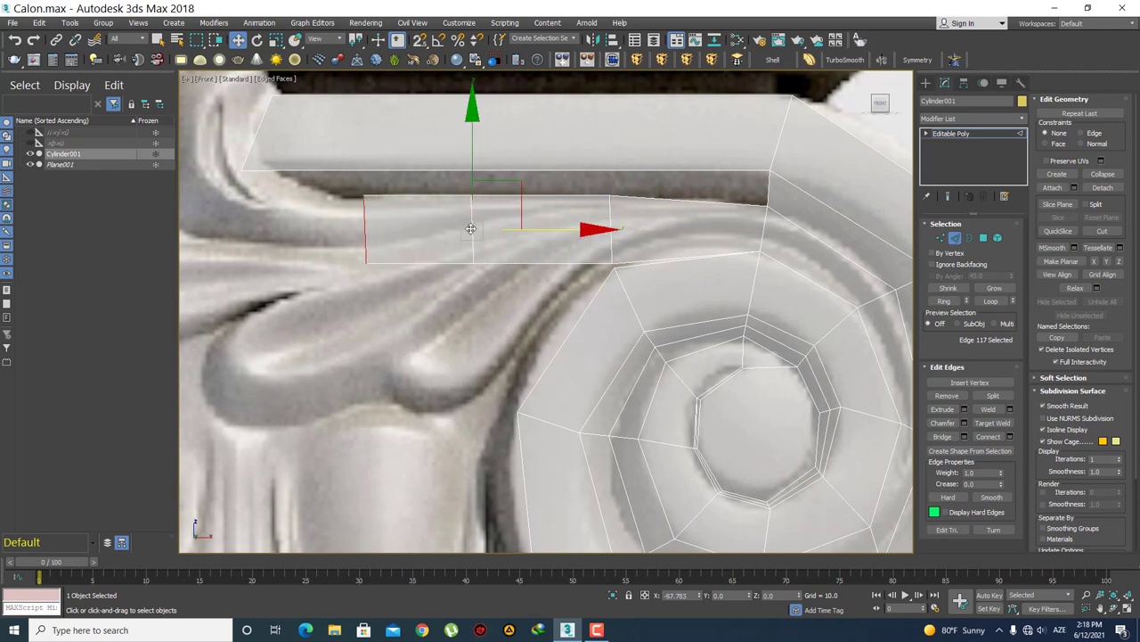
middle_drag(426, 267, 515, 299)
scroll(515, 299, down, 3)
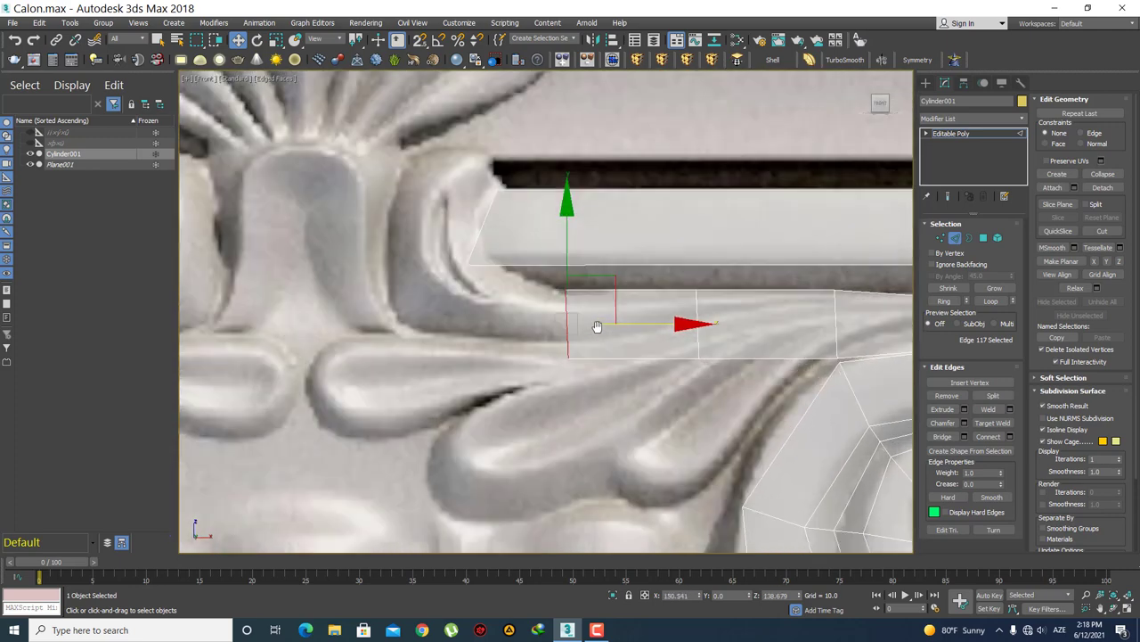
scroll(595, 326, up, 3)
- Move the two vertices at the strip's left end rightward to fit the carving
key(1)
middle_drag(593, 336, 509, 297)
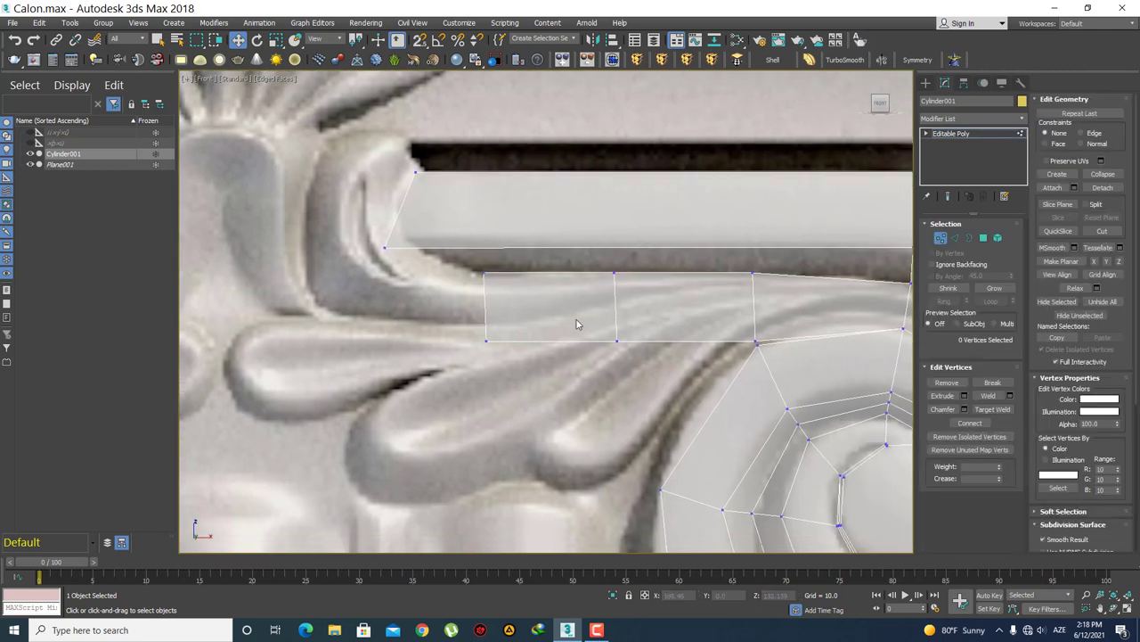
scroll(711, 314, down, 3)
middle_drag(711, 313, 610, 281)
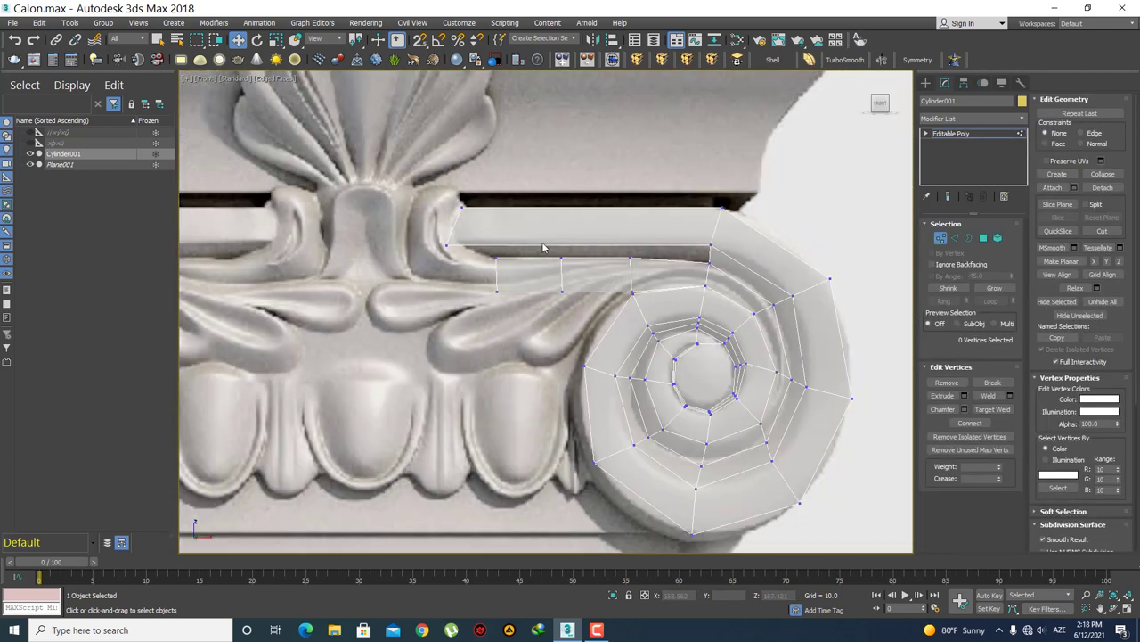
scroll(570, 251, up, 2)
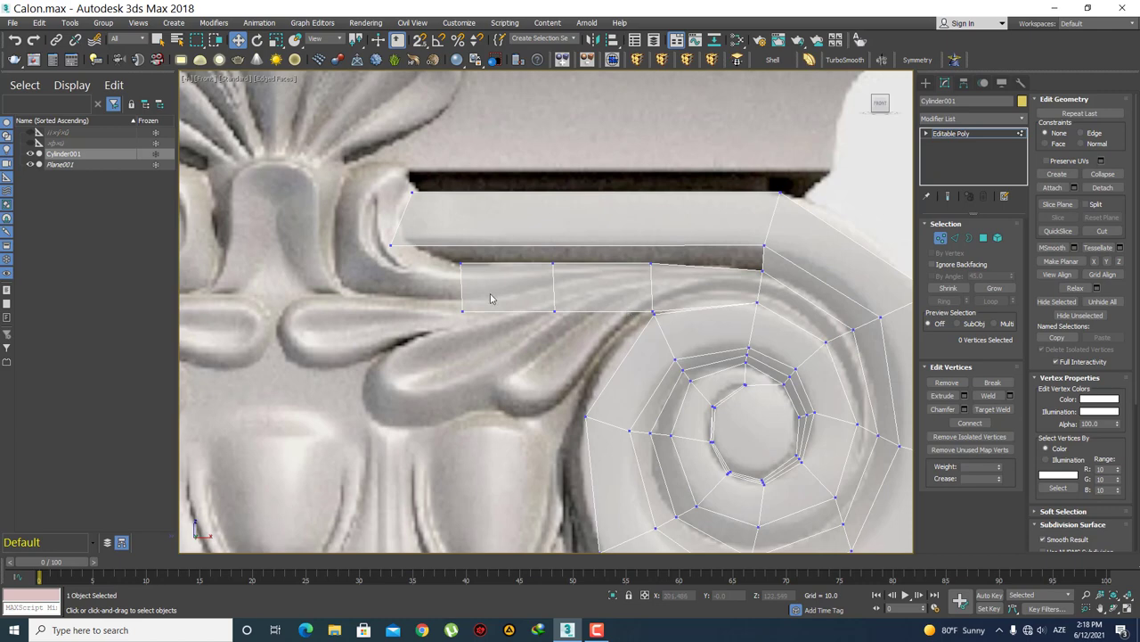
scroll(490, 298, down, 1)
scroll(489, 295, up, 2)
scroll(484, 258, down, 1)
drag(413, 294, 354, 208)
drag(475, 244, 560, 249)
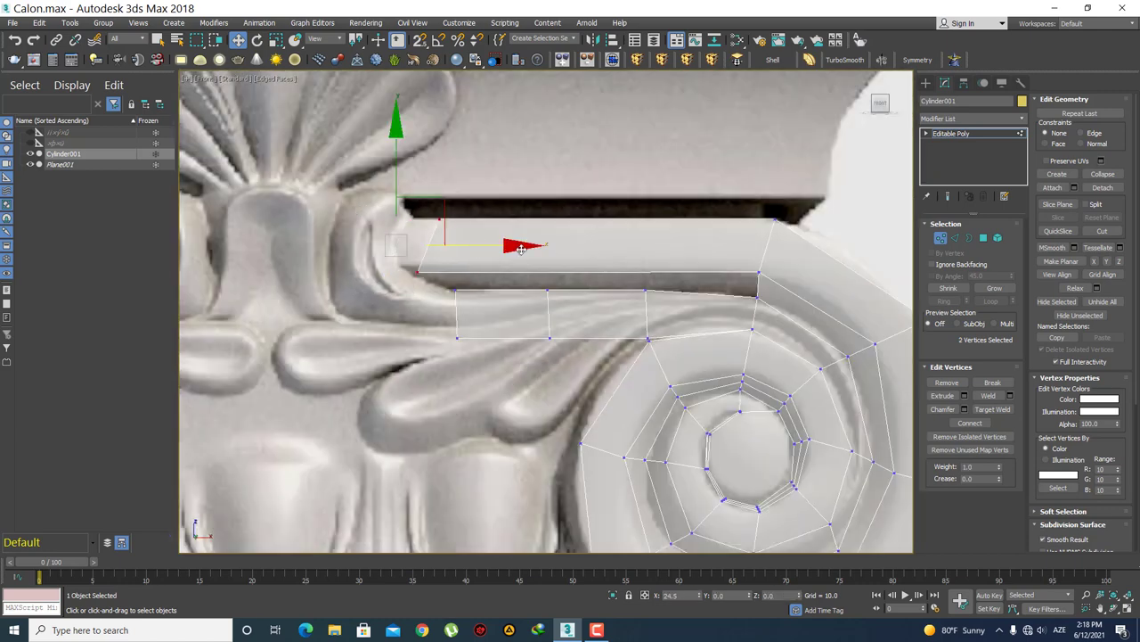
- Select the strip's lower middle vertex (vertex 62) for repositioning
click(497, 310)
scroll(496, 309, up, 1)
scroll(493, 316, down, 1)
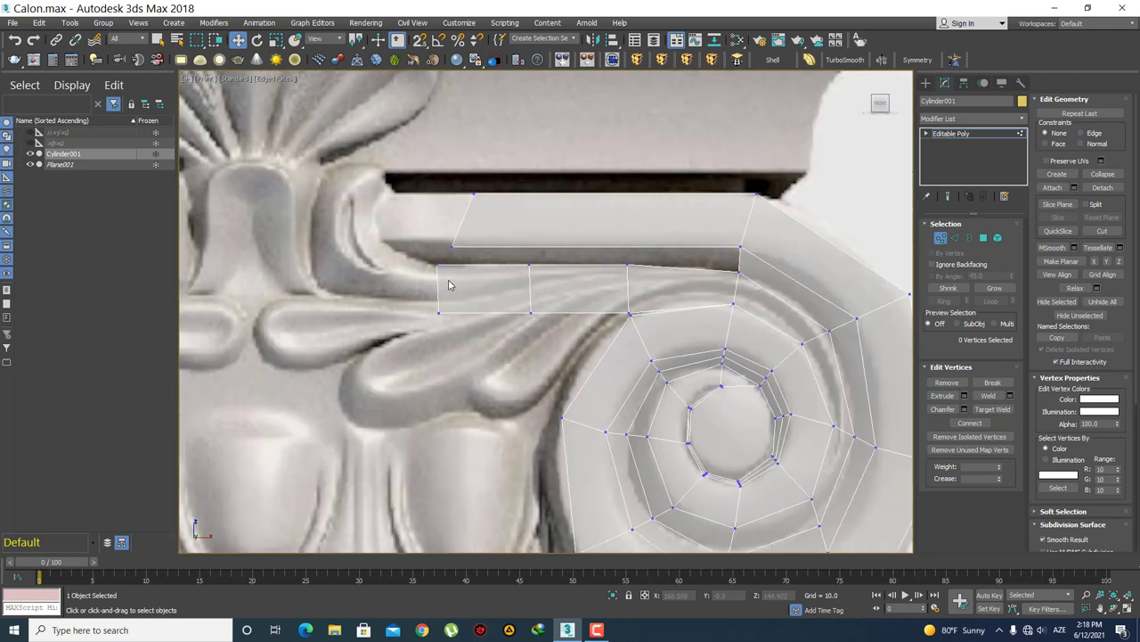
scroll(615, 301, up, 1)
middle_drag(378, 298, 408, 305)
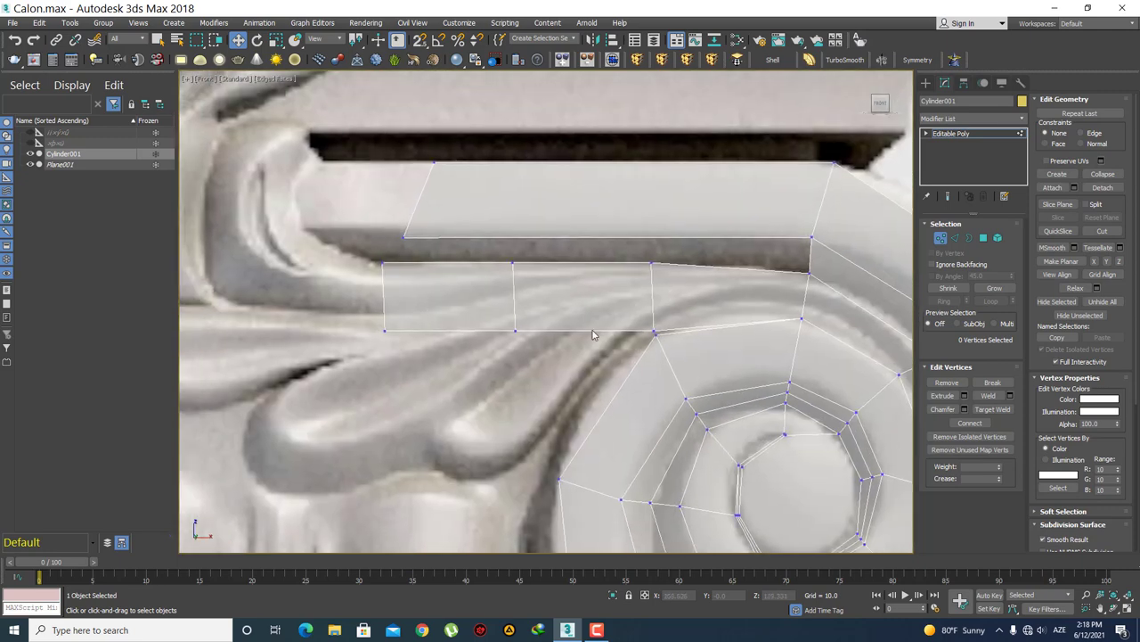
scroll(588, 326, up, 1)
scroll(570, 314, up, 1)
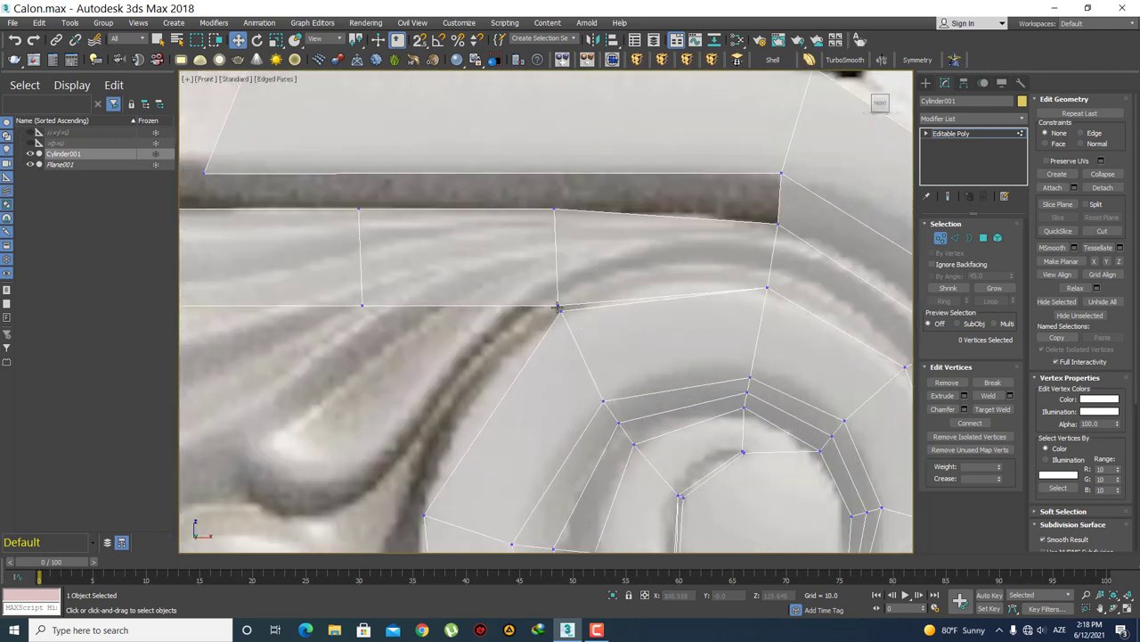
middle_drag(415, 312, 528, 301)
click(472, 292)
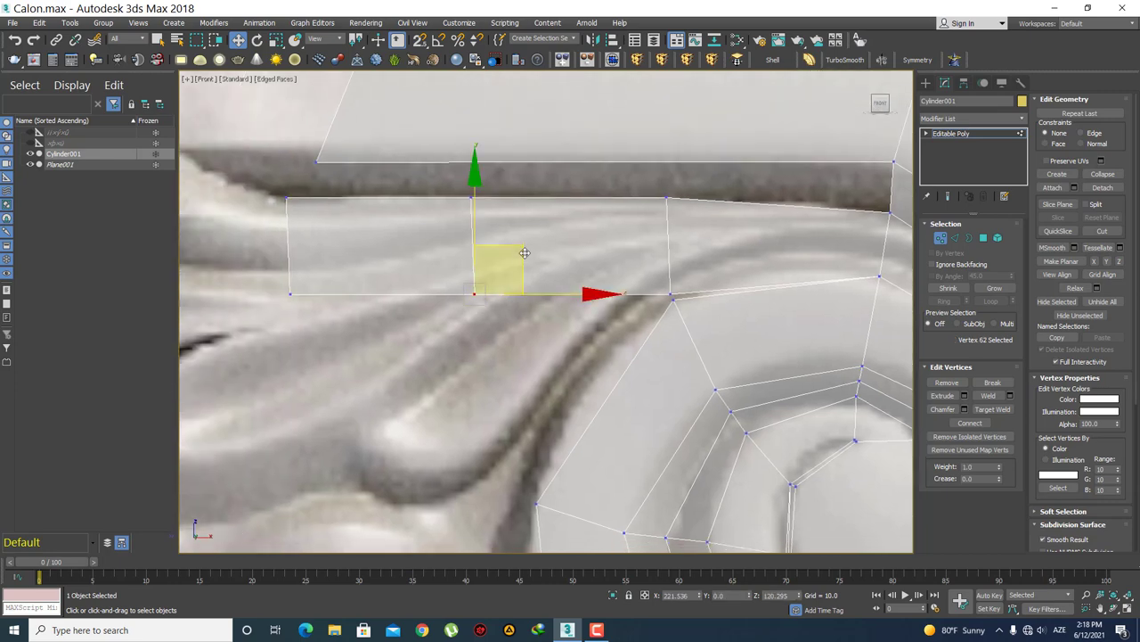
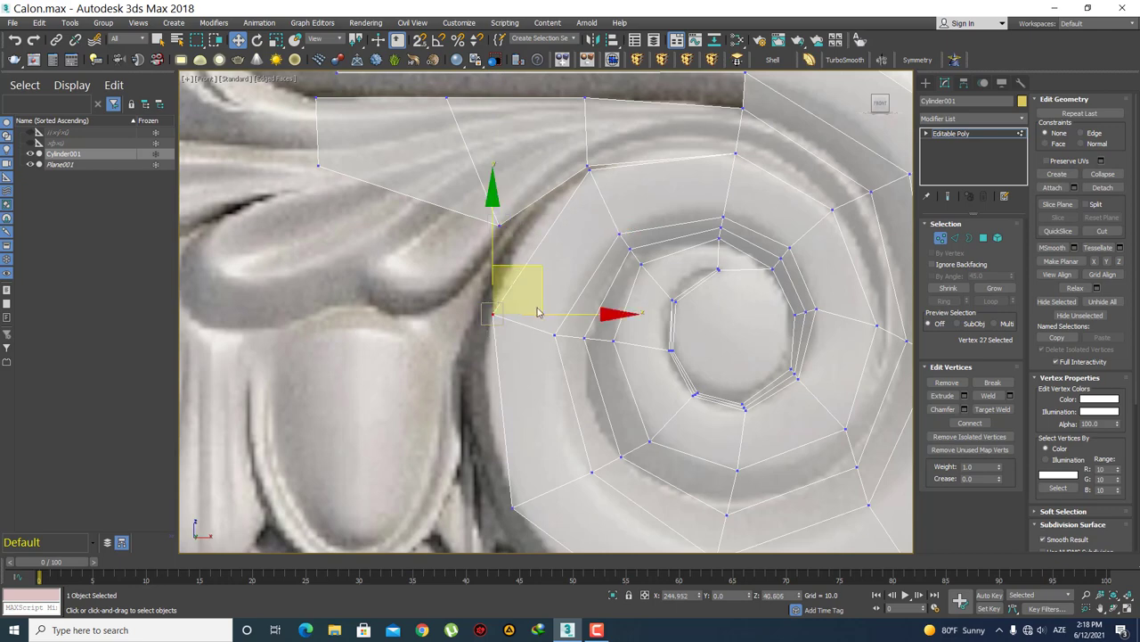
- Nudge the leaf-spiral junction vertex and pull the leaf fan's lower tip down onto the curl
click(547, 191)
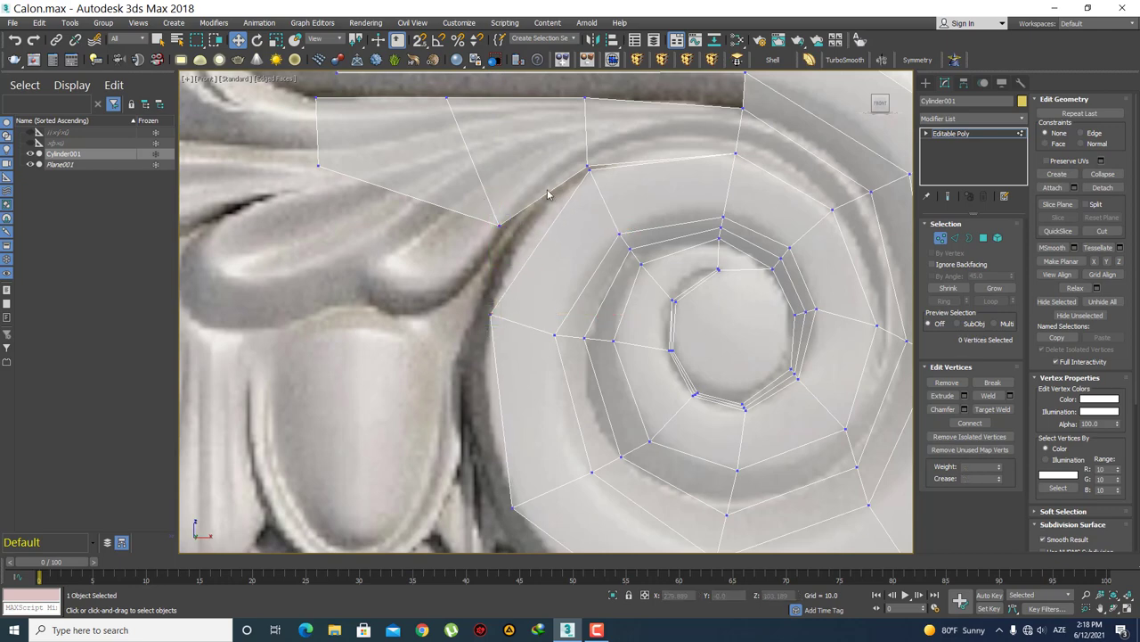
middle_drag(547, 191, 551, 206)
click(501, 238)
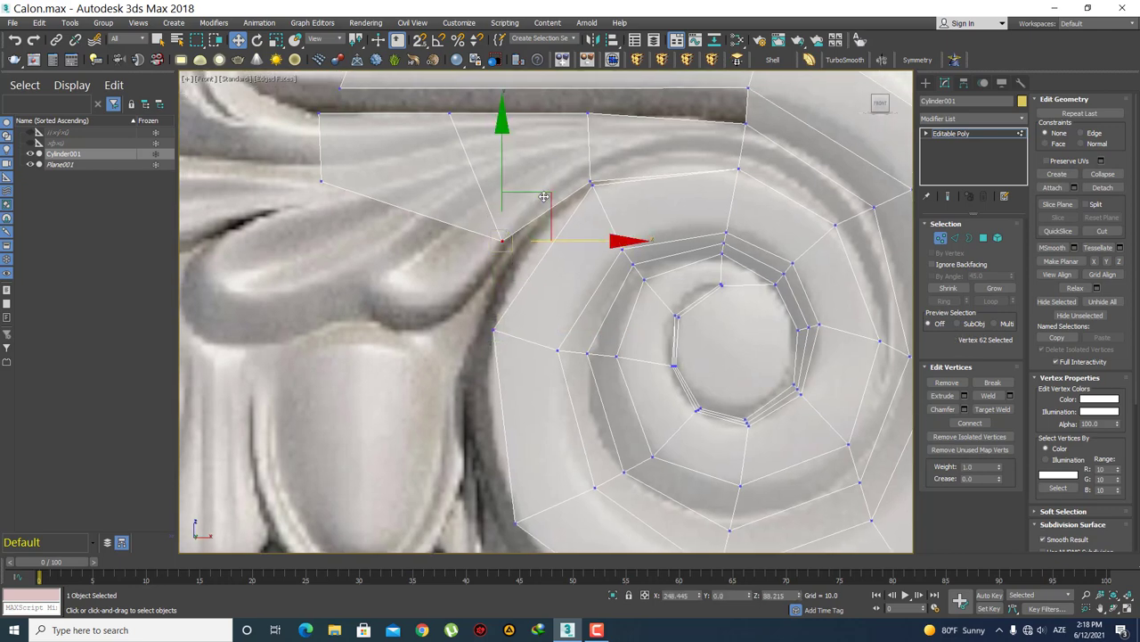
mouse_move(545, 196)
mouse_down()
mouse_move(566, 182)
mouse_move(541, 211)
mouse_up()
click(532, 161)
middle_drag(407, 173, 422, 203)
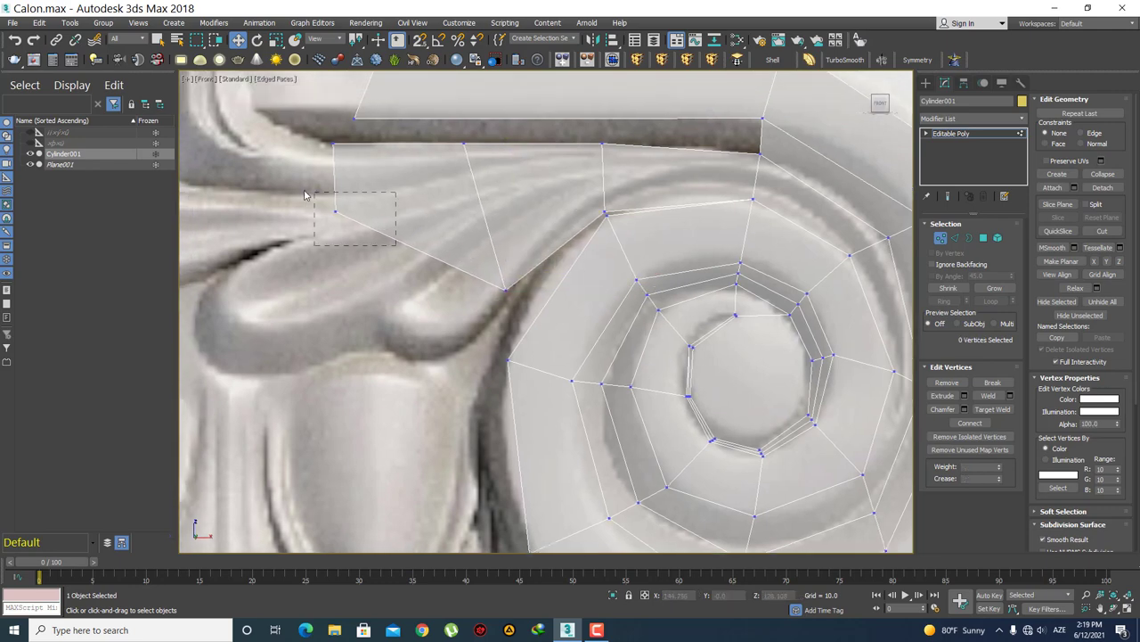
click(335, 212)
drag(394, 198, 501, 301)
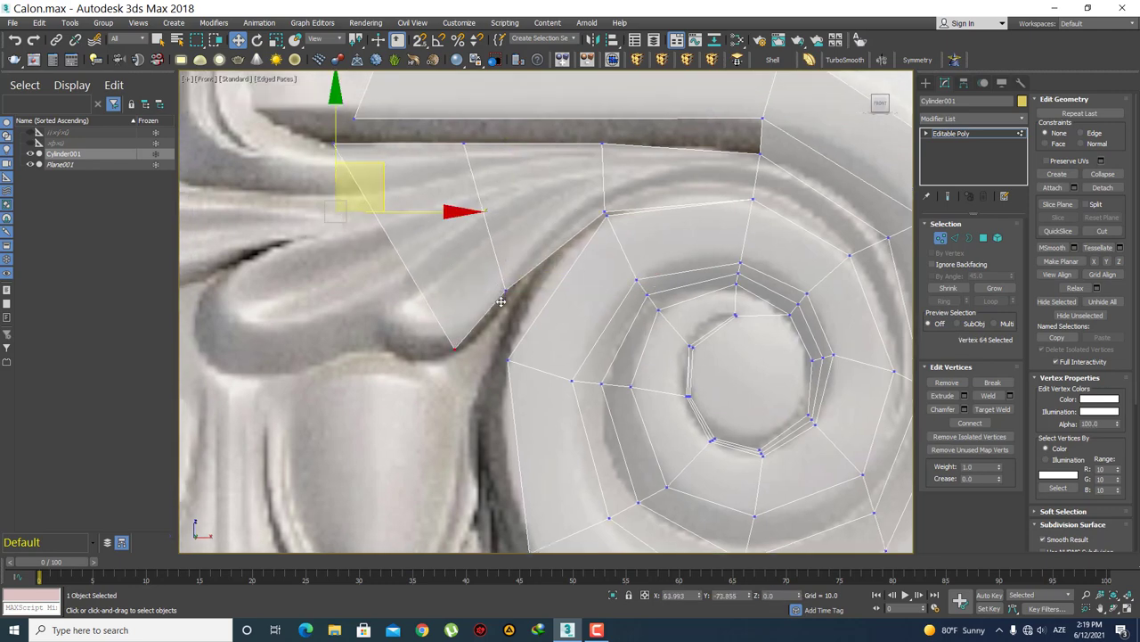
- Move the groove's junction and upper vertices up so they follow the leaf's groove
click(505, 291)
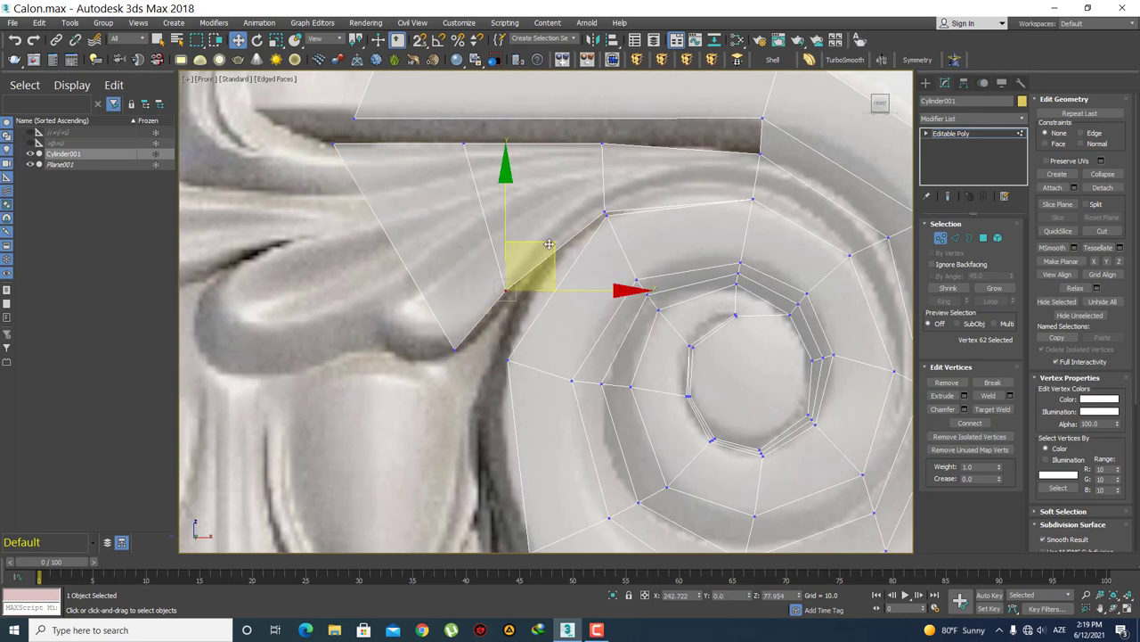
drag(571, 234, 588, 220)
scroll(619, 225, up, 3)
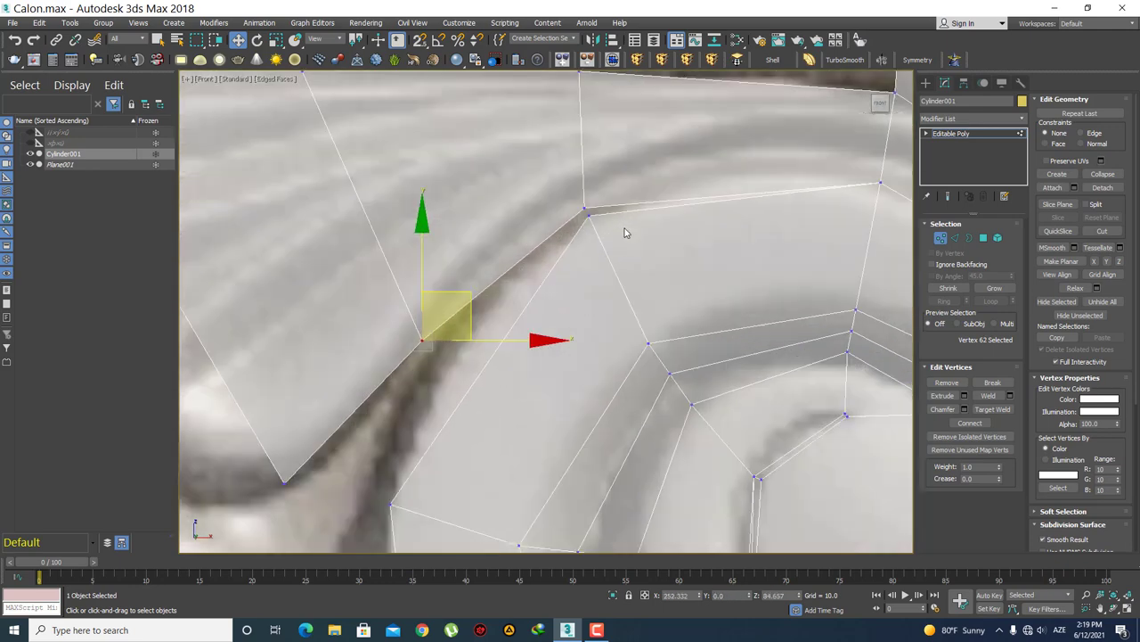
click(588, 208)
click(588, 207)
drag(623, 183, 622, 167)
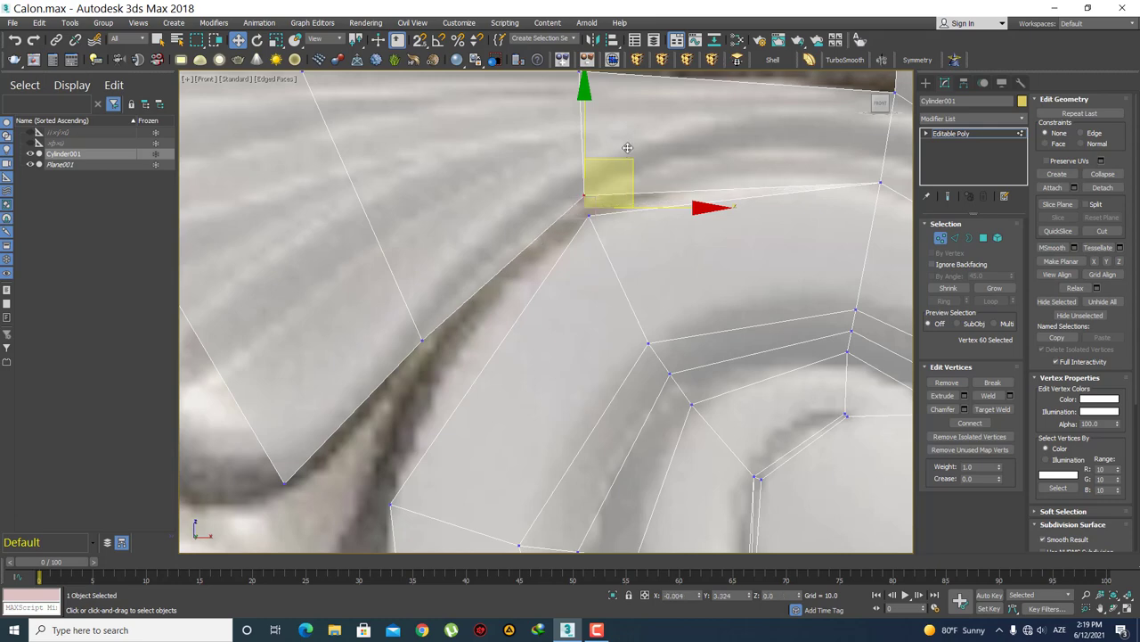
click(629, 255)
middle_drag(629, 255, 520, 246)
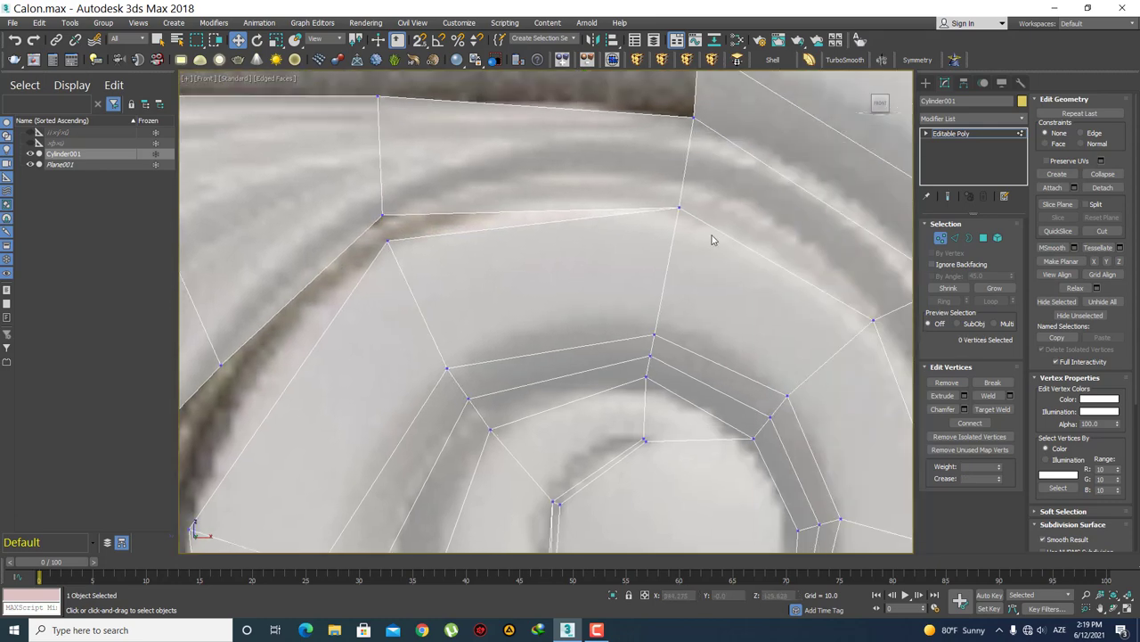
click(678, 207)
click(619, 245)
scroll(518, 310, down, 2)
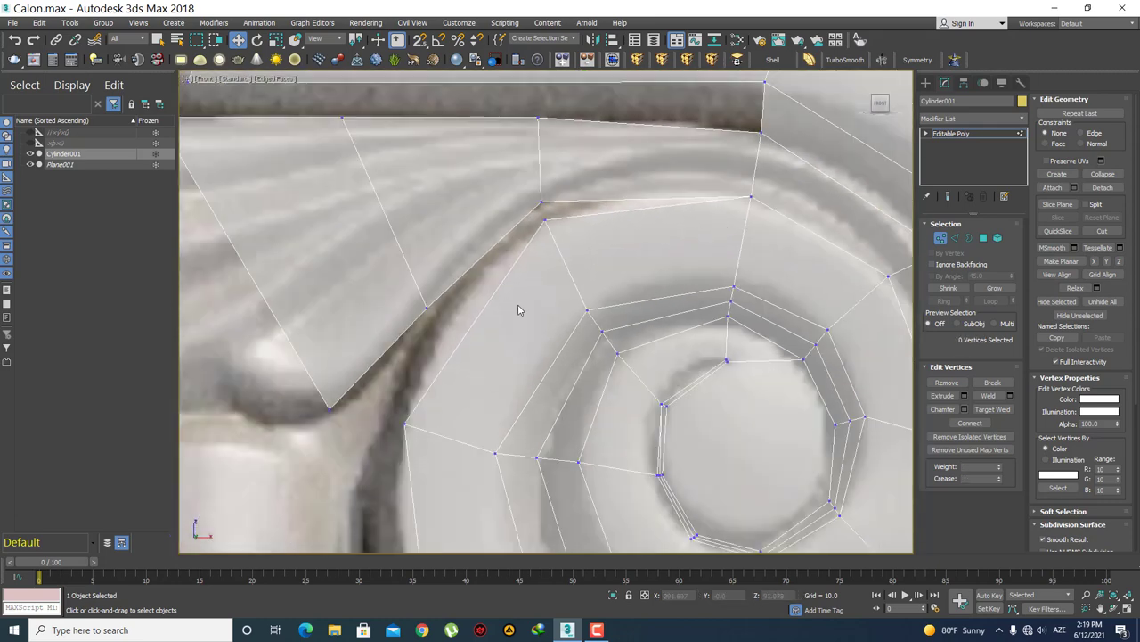
click(426, 308)
drag(478, 262, 490, 229)
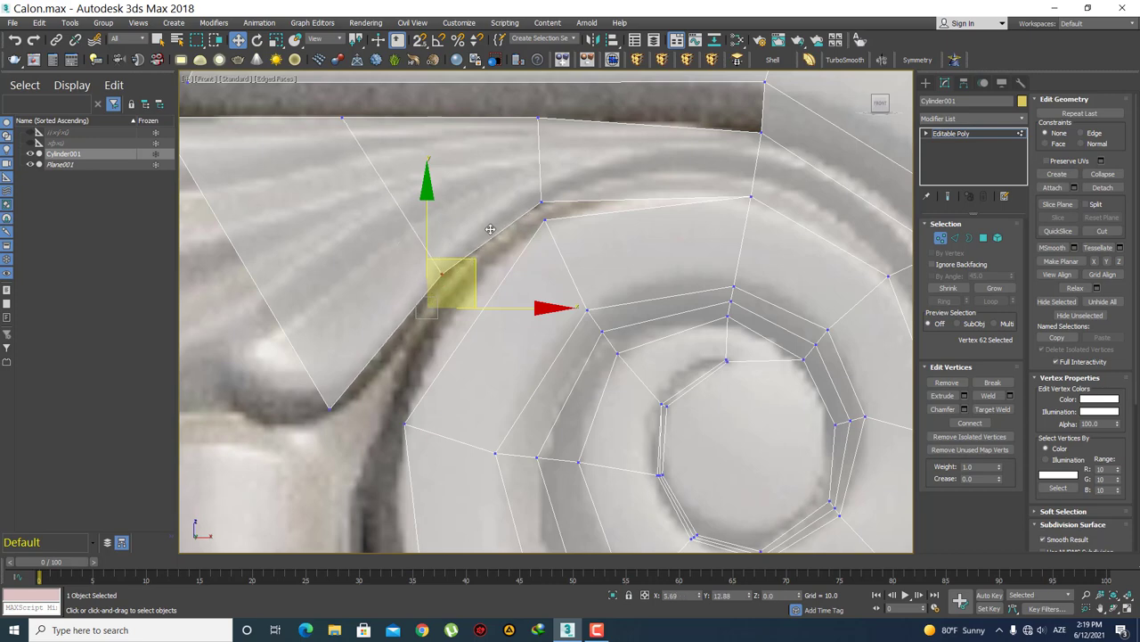
- Nudge the leaf fan's lower tip vertex up and right onto the curl
click(541, 203)
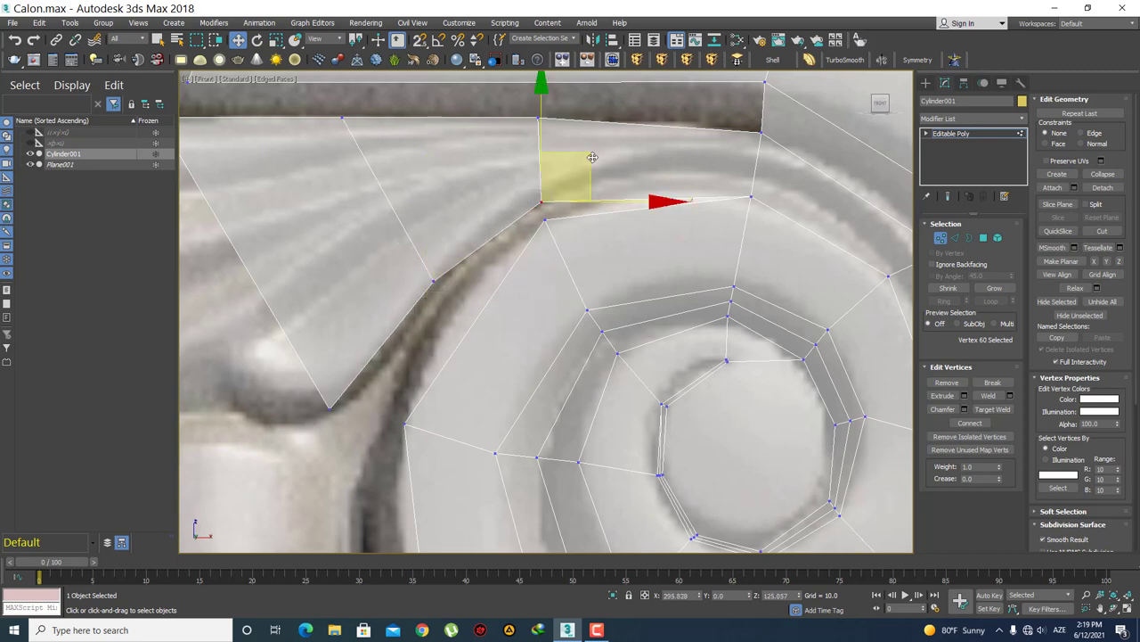
click(600, 291)
middle_drag(599, 291, 601, 300)
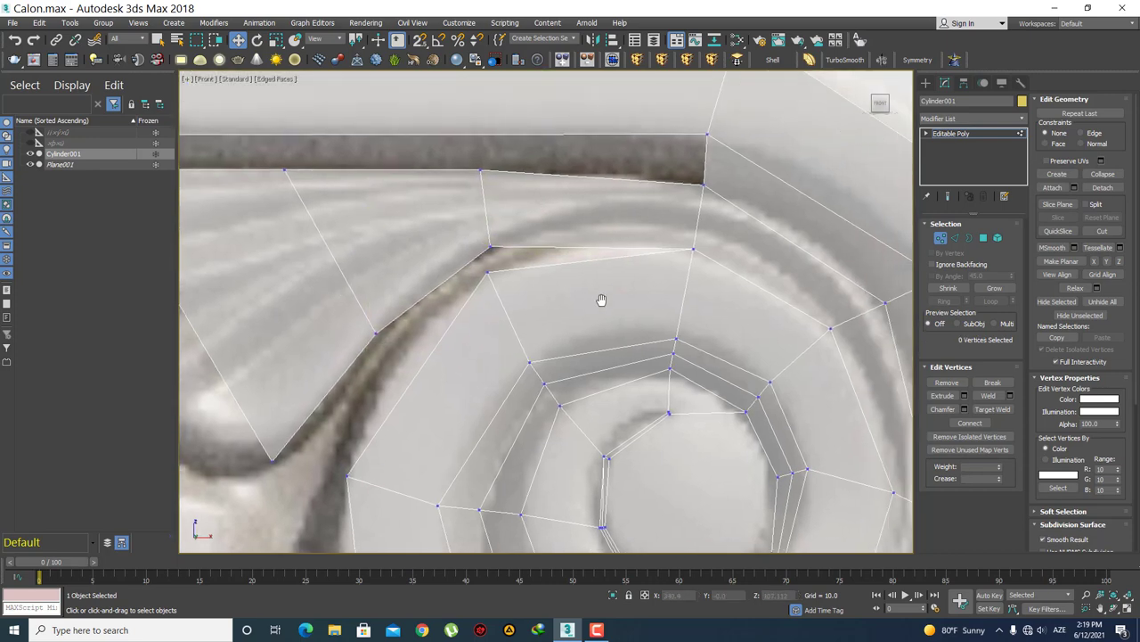
scroll(598, 286, down, 3)
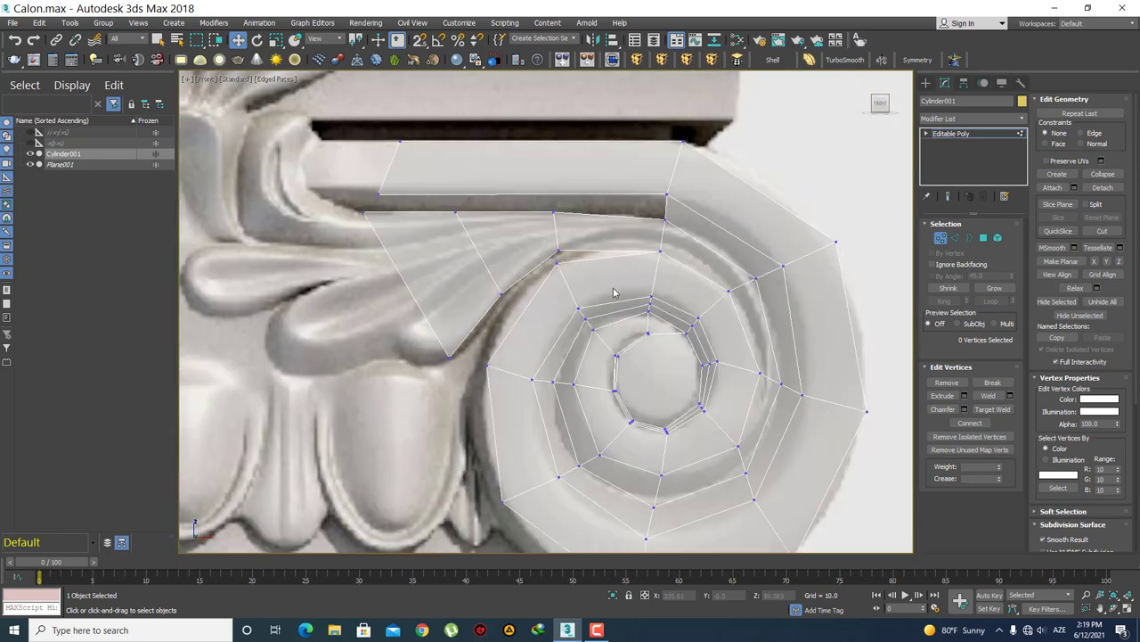
scroll(535, 267, up, 1)
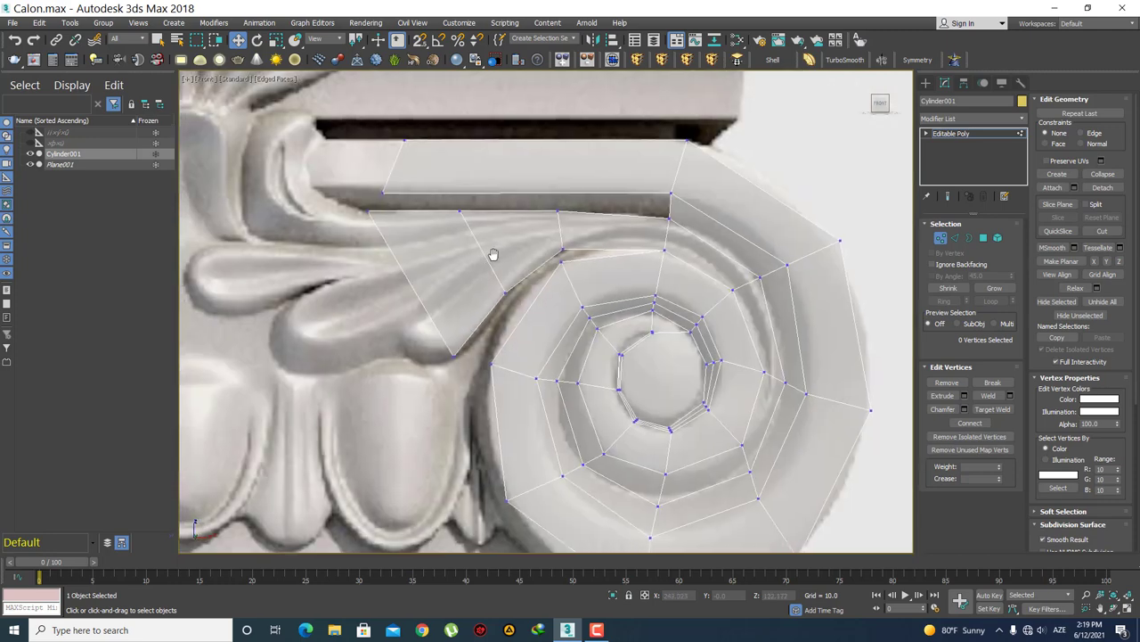
scroll(491, 255, up, 1)
scroll(553, 277, up, 2)
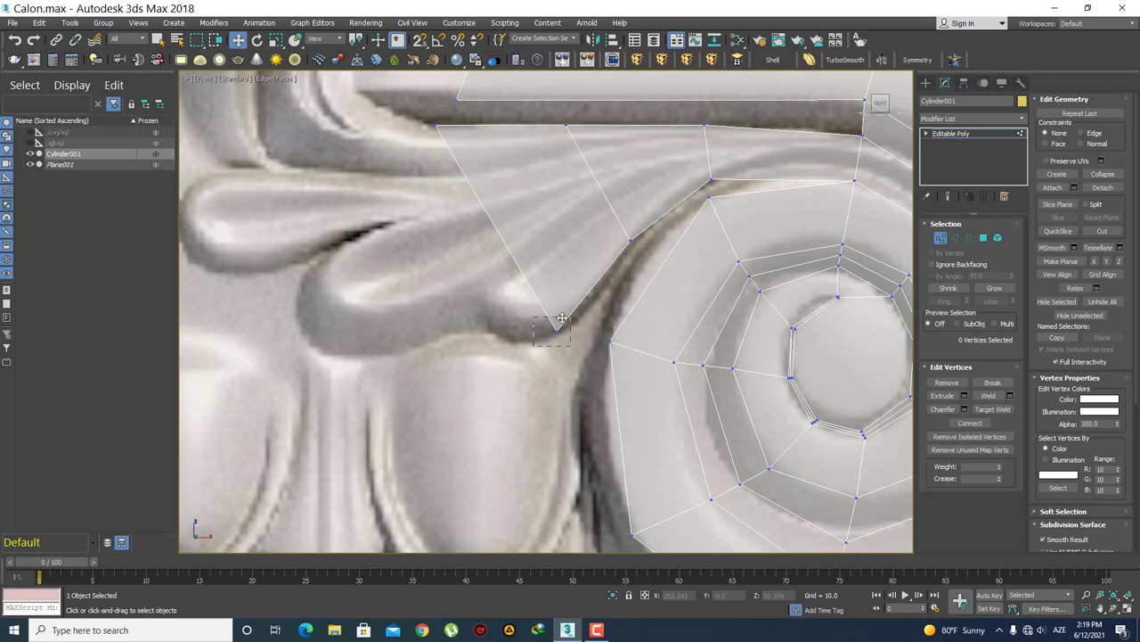
click(562, 318)
drag(589, 312, 597, 301)
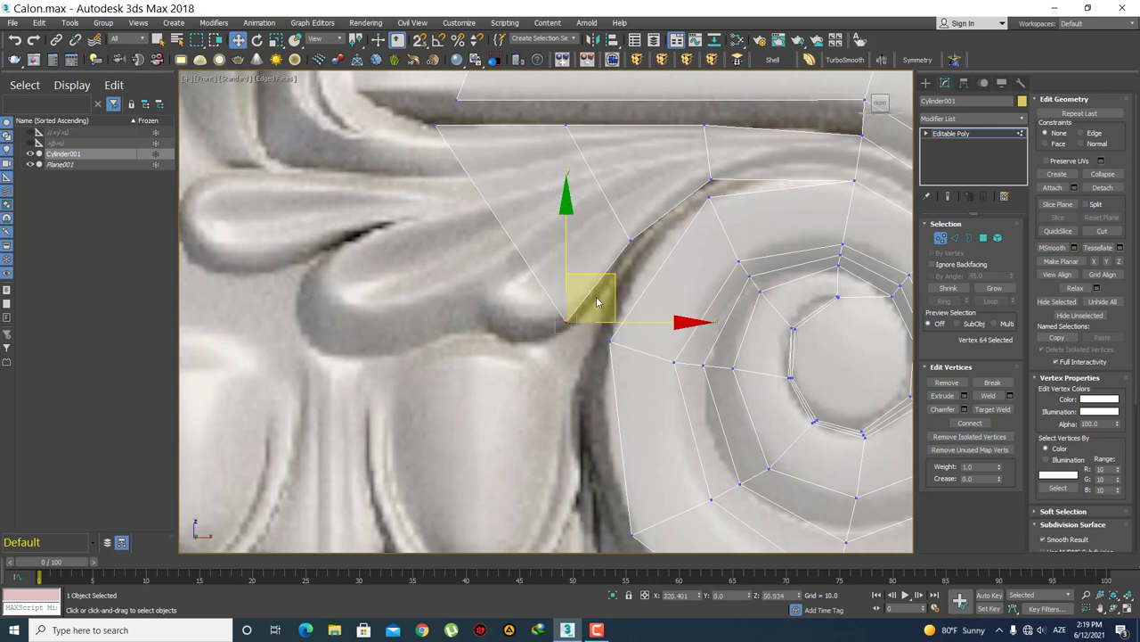
scroll(596, 305, down, 2)
middle_drag(548, 293, 548, 316)
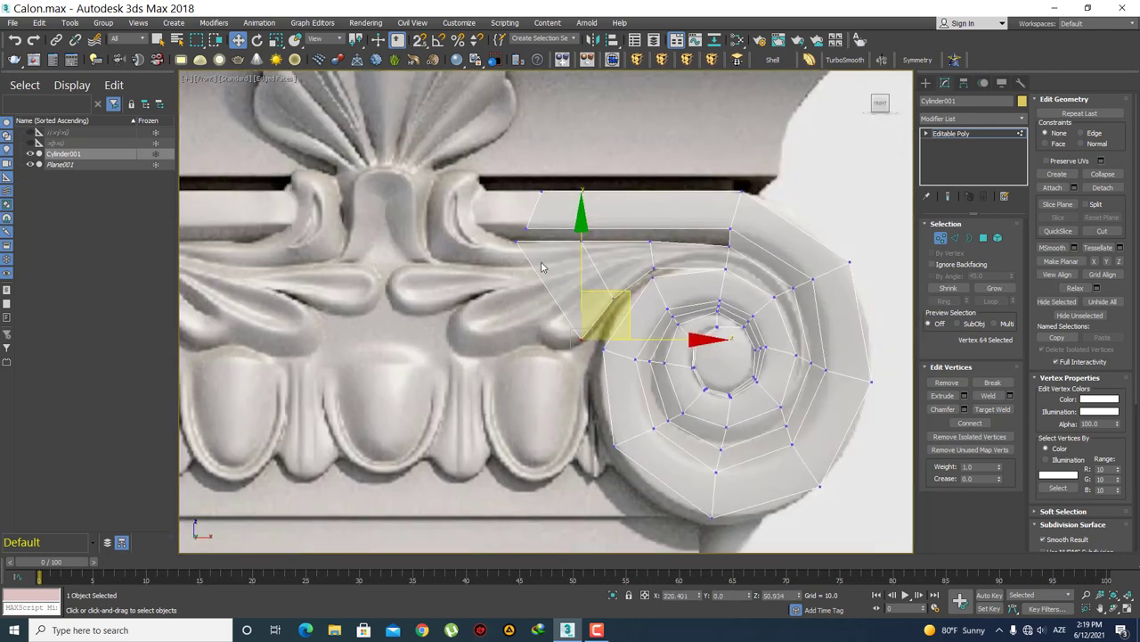
scroll(542, 268, up, 2)
- Slide the leaf's top-edge vertices right along X under the abacus band toward its corner
click(598, 234)
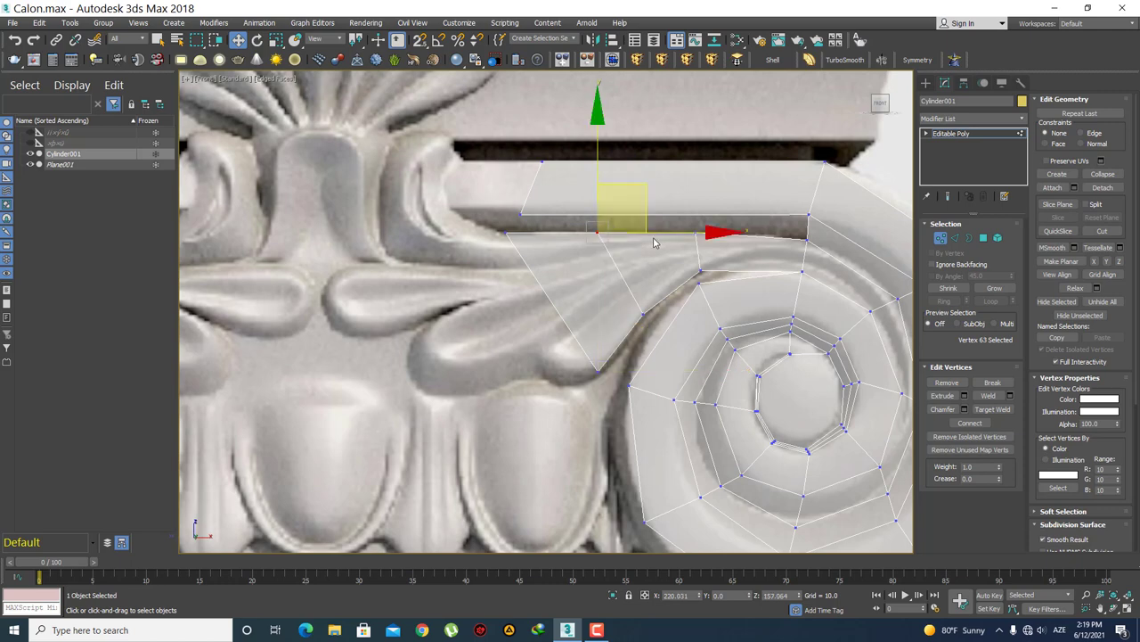
drag(654, 242, 668, 234)
click(670, 274)
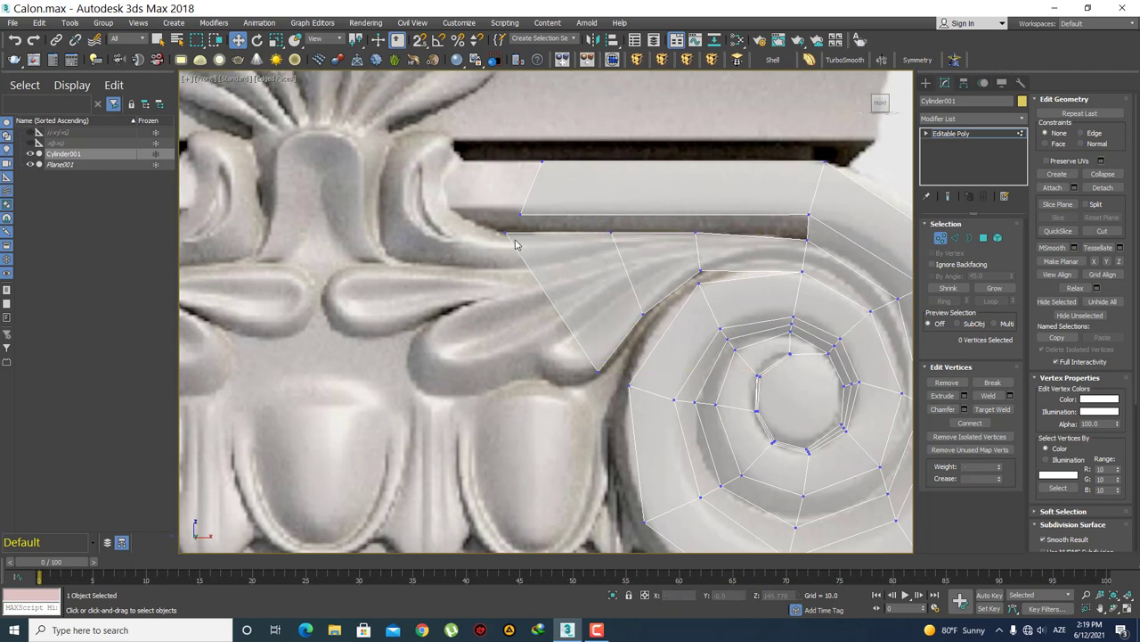
click(509, 236)
drag(556, 231, 580, 260)
click(704, 264)
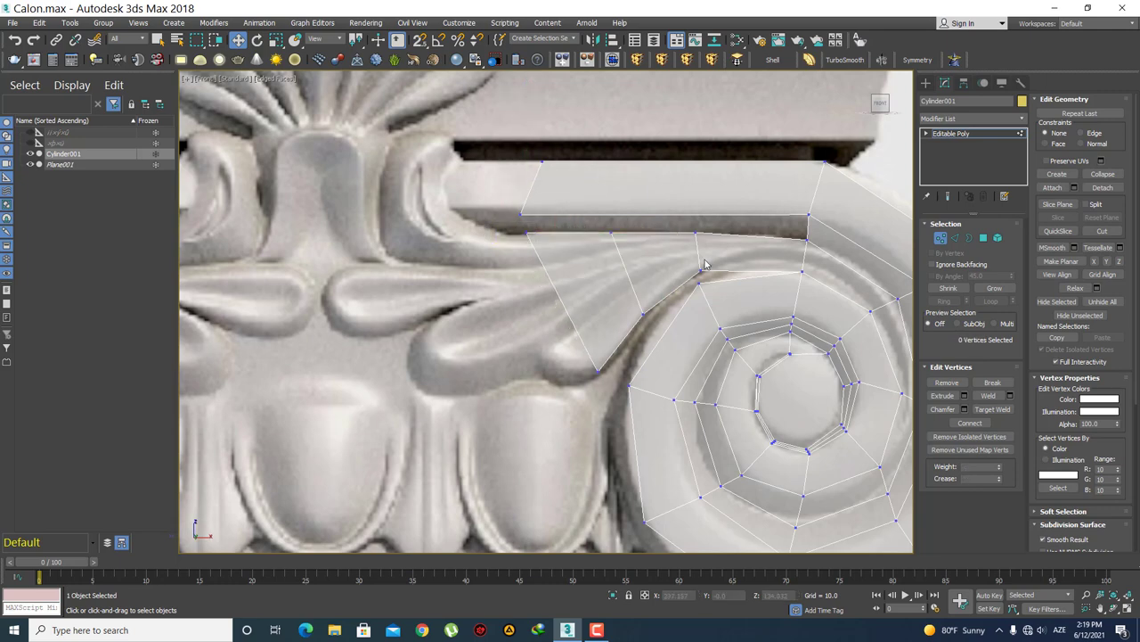
click(696, 234)
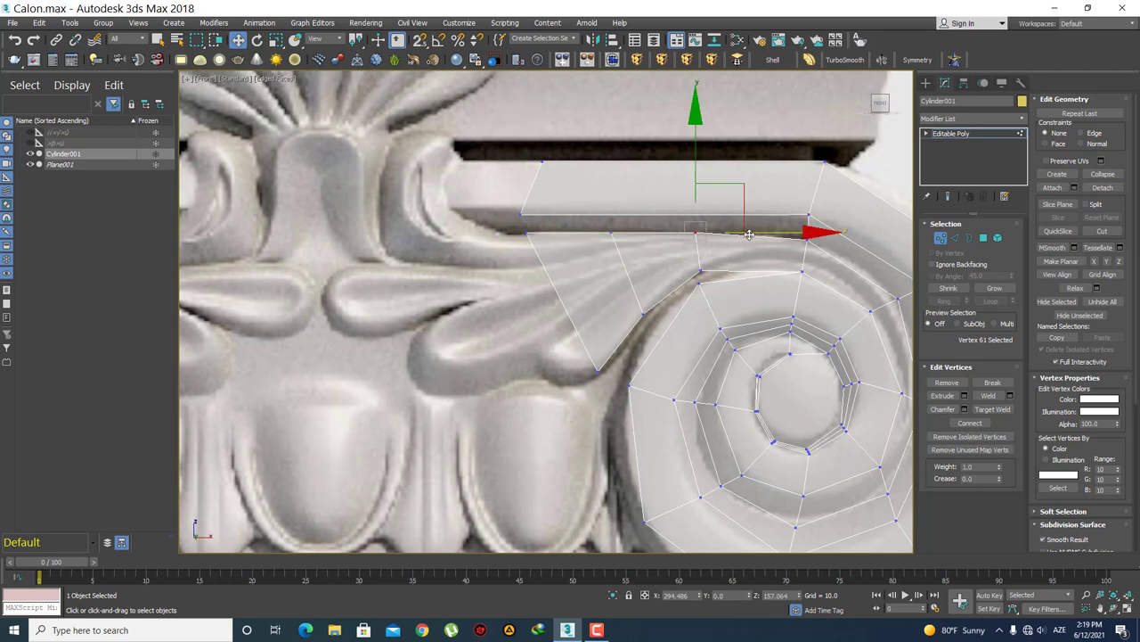
drag(723, 235, 738, 259)
click(738, 258)
click(611, 233)
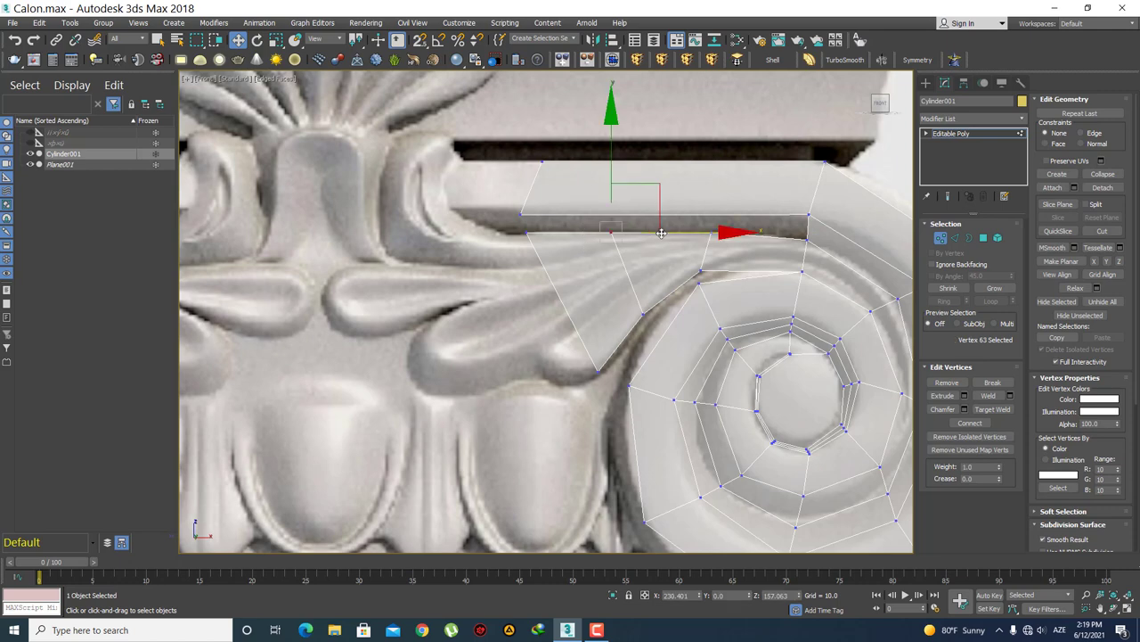
drag(664, 234, 675, 235)
click(636, 274)
middle_drag(561, 244, 551, 214)
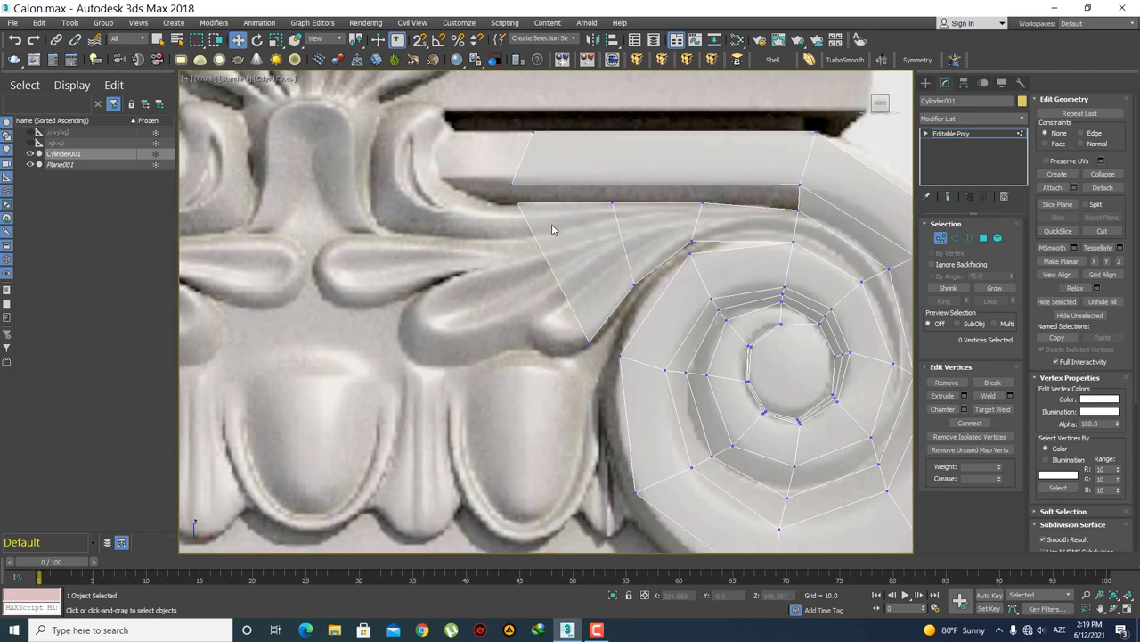
mouse_move(563, 281)
middle_down()
mouse_move(588, 287)
mouse_move(549, 279)
middle_up()
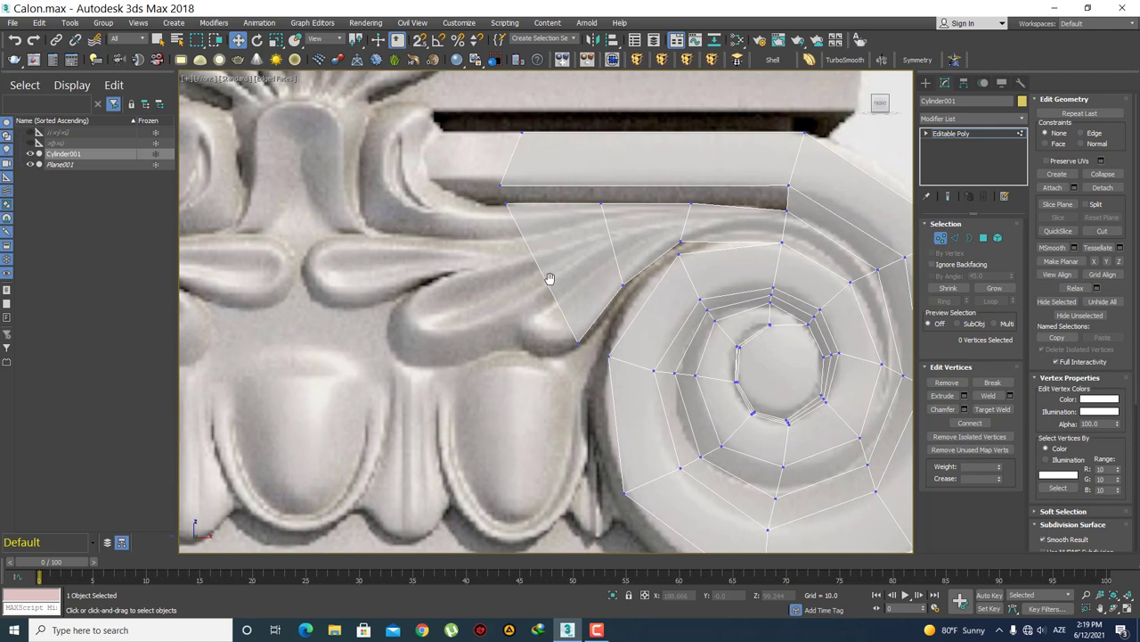
- Select four radial leaf-fan edges and connect them with two new edge segments
key(2)
click(549, 280)
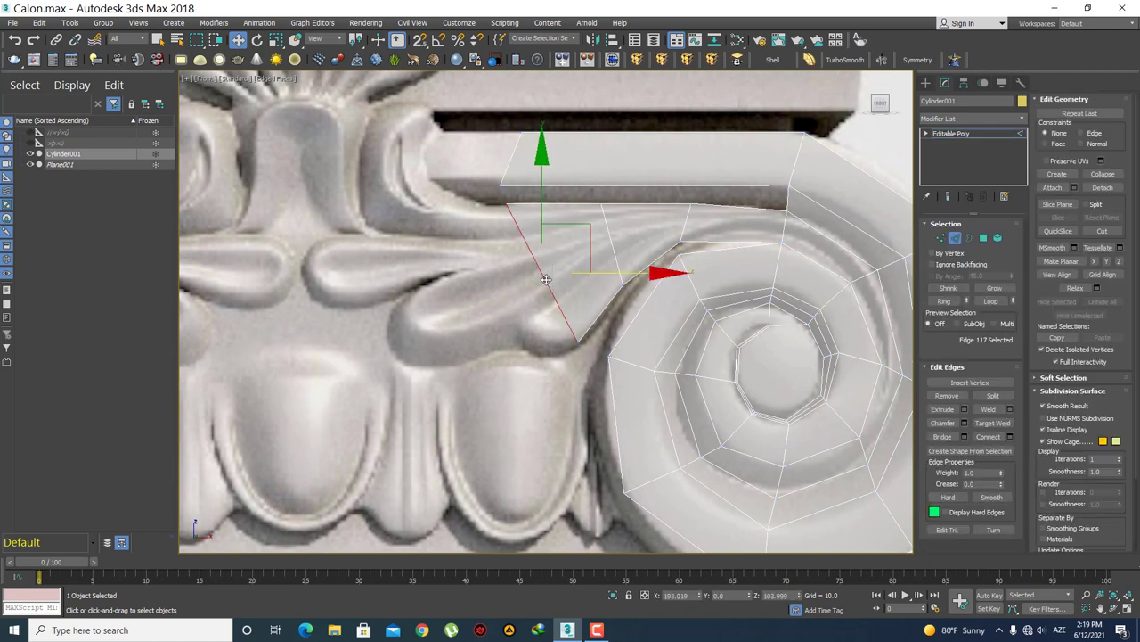
key(alt+r)
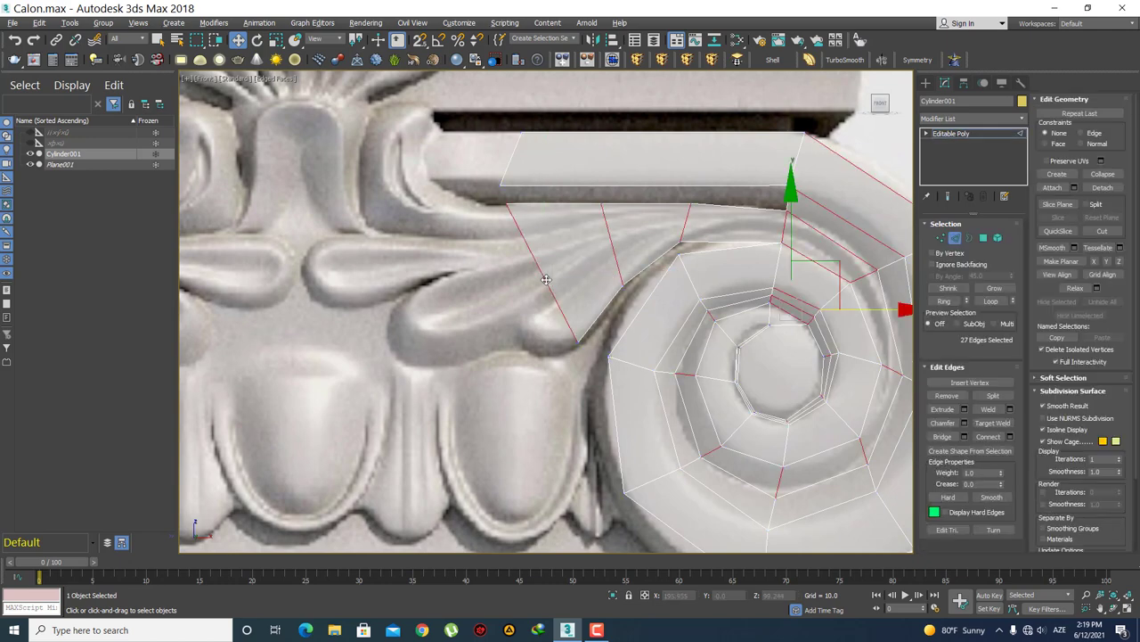
click(545, 269)
ctrl+click(659, 234)
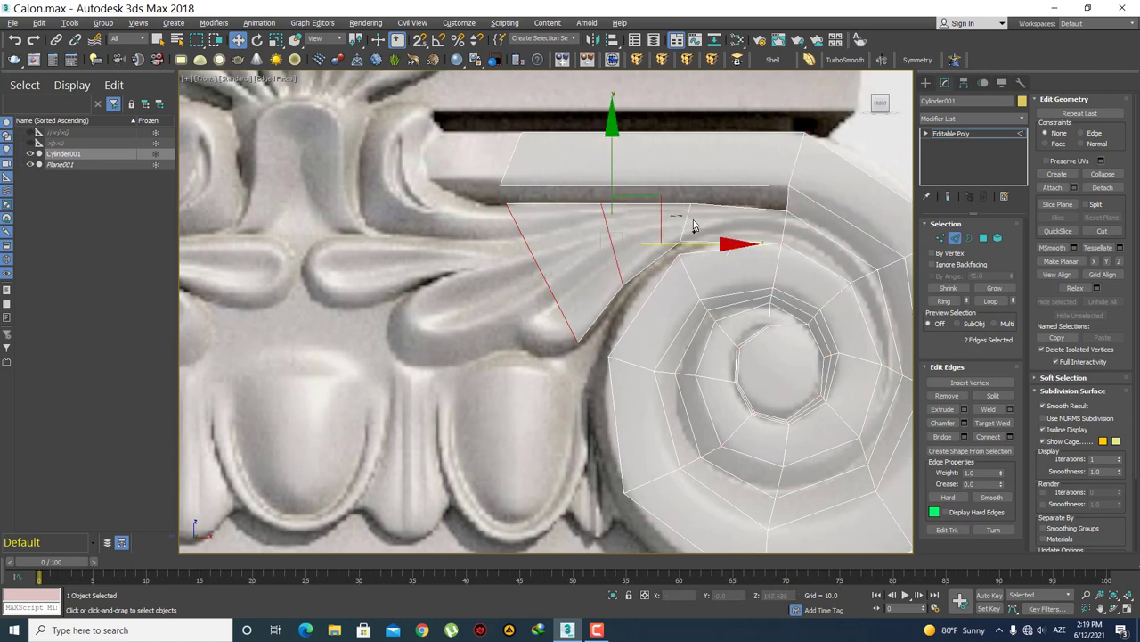
ctrl+click(691, 225)
ctrl+click(782, 226)
key(q)
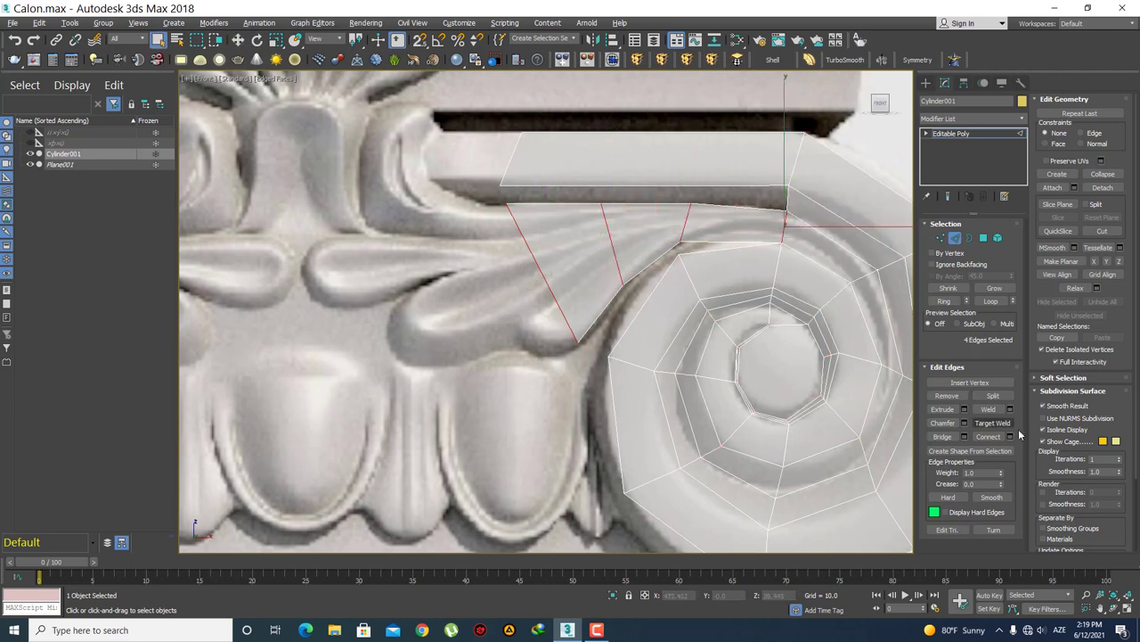
click(1010, 437)
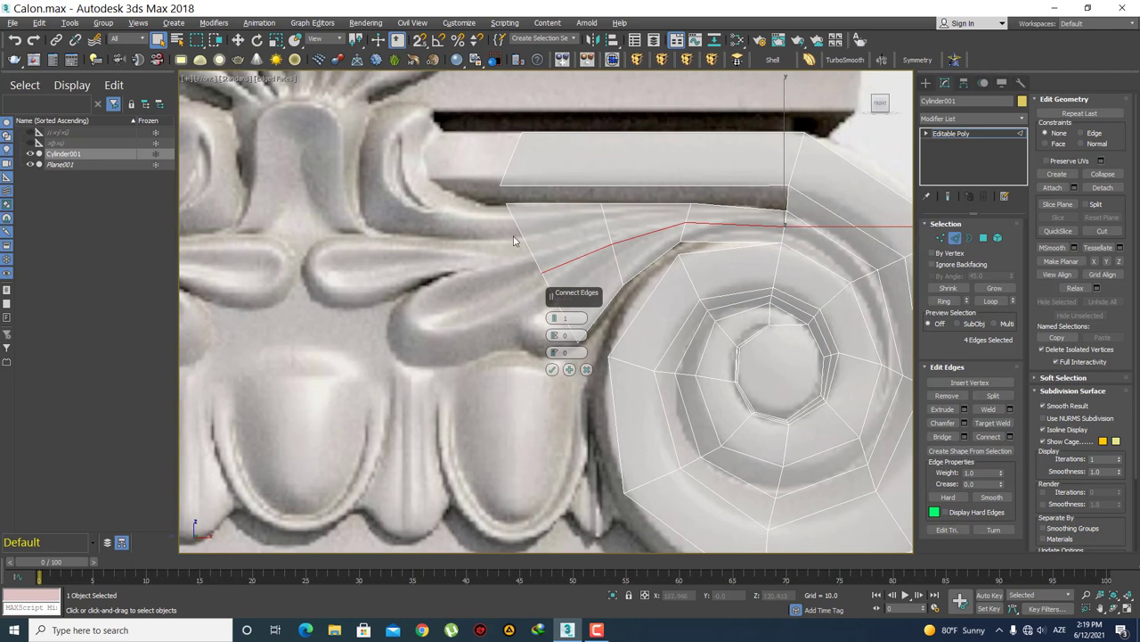
drag(553, 319, 552, 317)
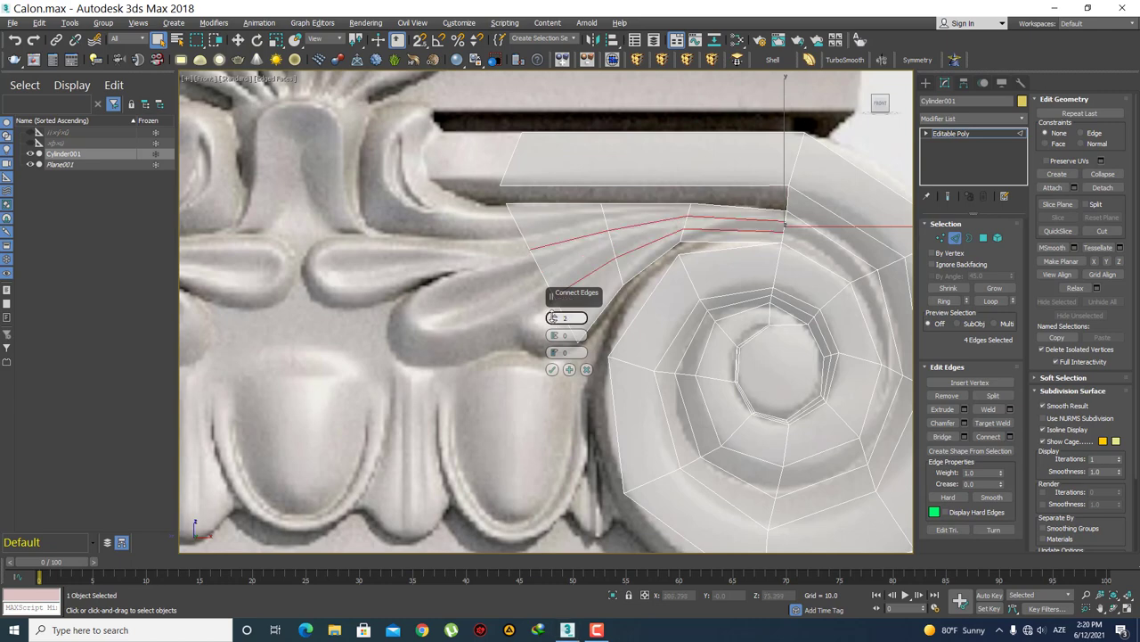
click(552, 369)
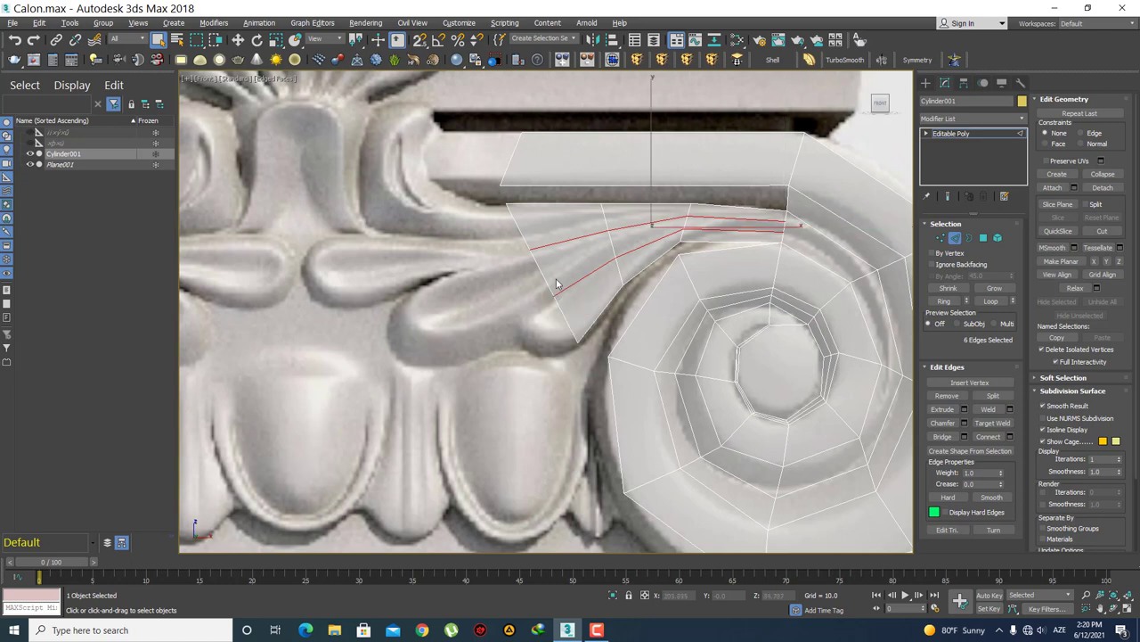
scroll(562, 303, up, 2)
- Pull two vertices of the new loop up-left onto the carved leaf contour
key(1)
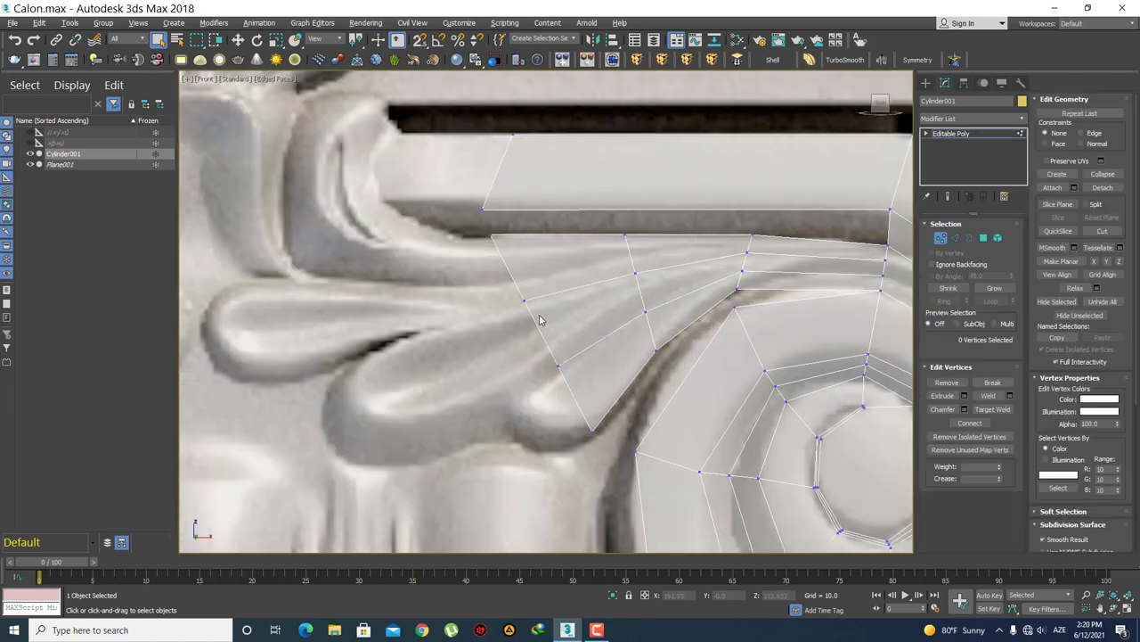
click(524, 300)
key(w)
drag(570, 258, 546, 241)
click(630, 272)
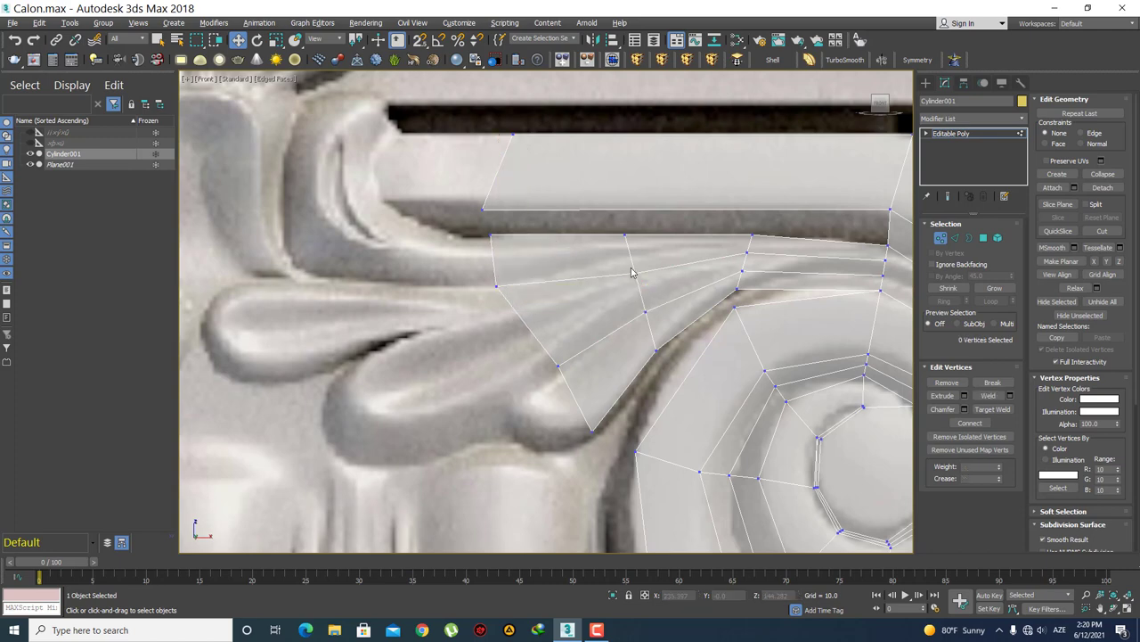
click(631, 270)
scroll(635, 259, up, 2)
drag(674, 239, 649, 203)
click(695, 301)
- Nudge the vertex where the new loop meets the spiral slightly up-left
middle_drag(695, 300, 595, 236)
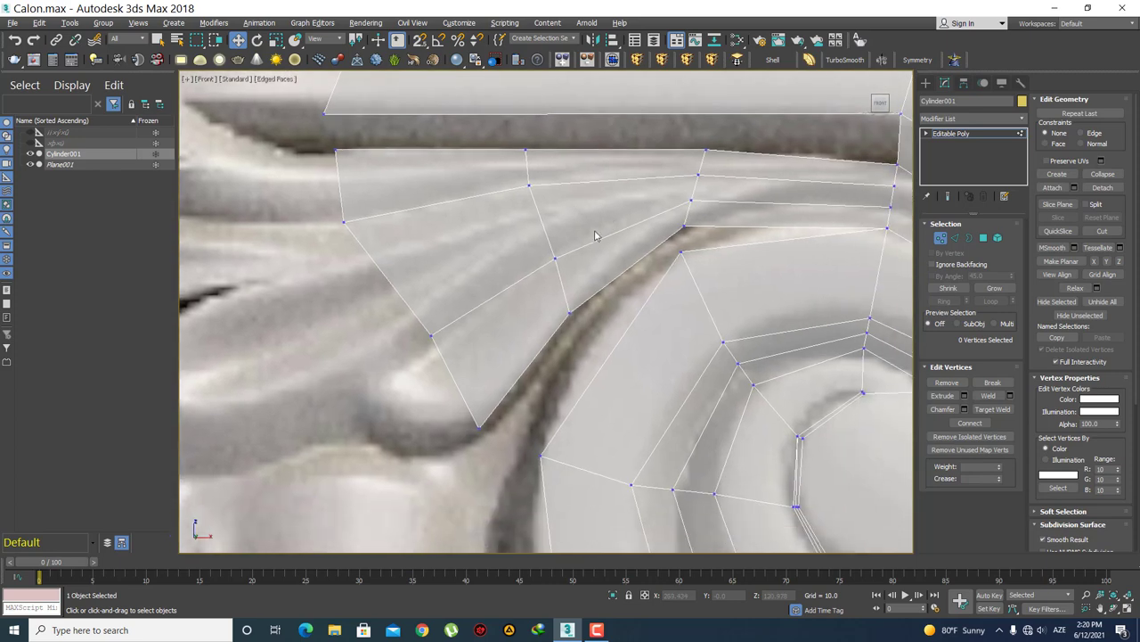
click(554, 257)
drag(604, 216, 592, 211)
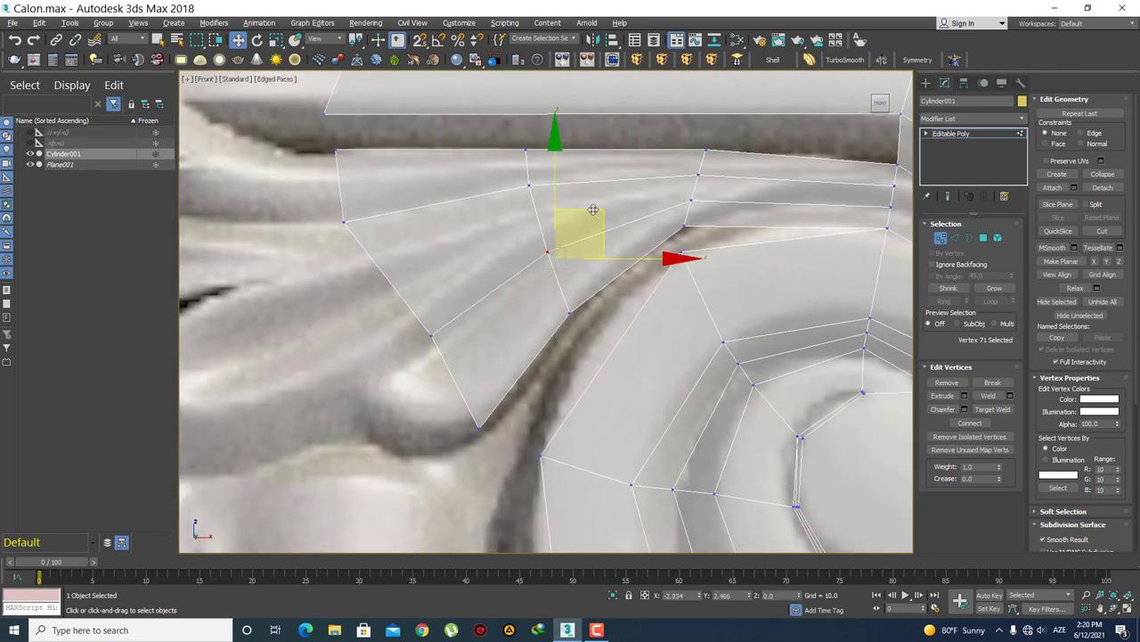
click(693, 235)
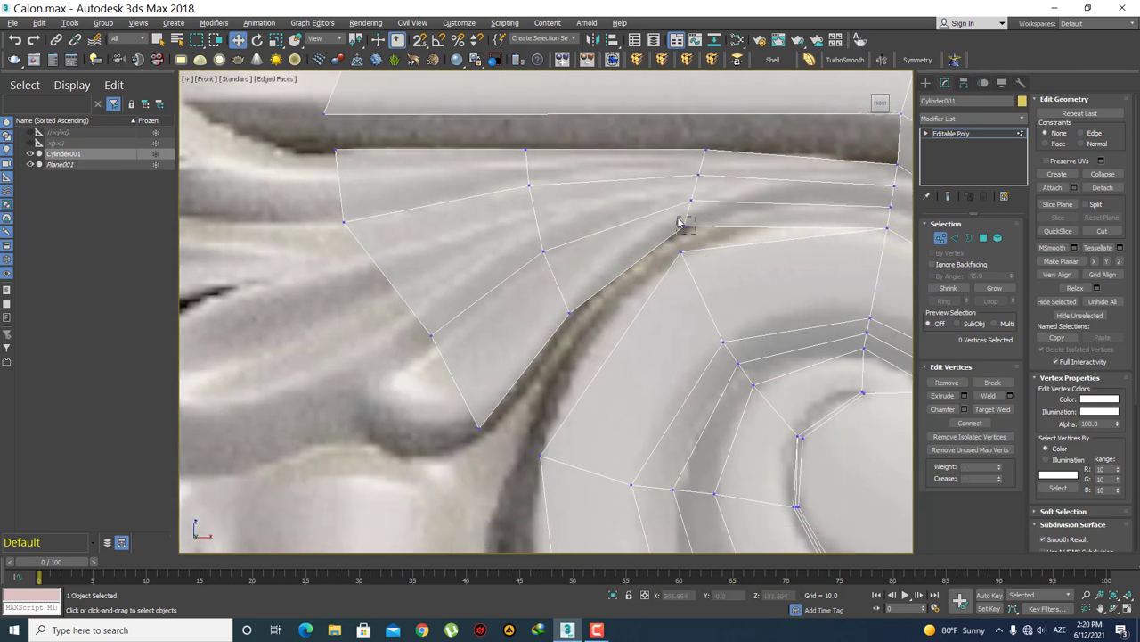
click(681, 224)
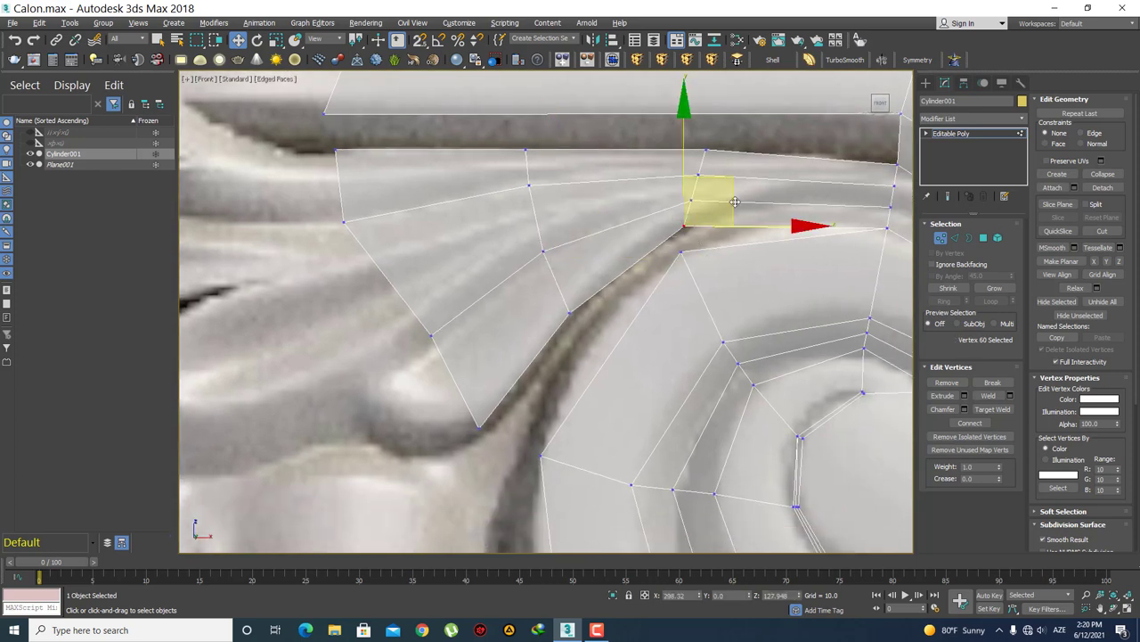
click(731, 279)
scroll(704, 273, up, 2)
scroll(672, 260, up, 1)
- Align the vertices along the abacus band's lower edge, shifting a pair slightly left
click(635, 245)
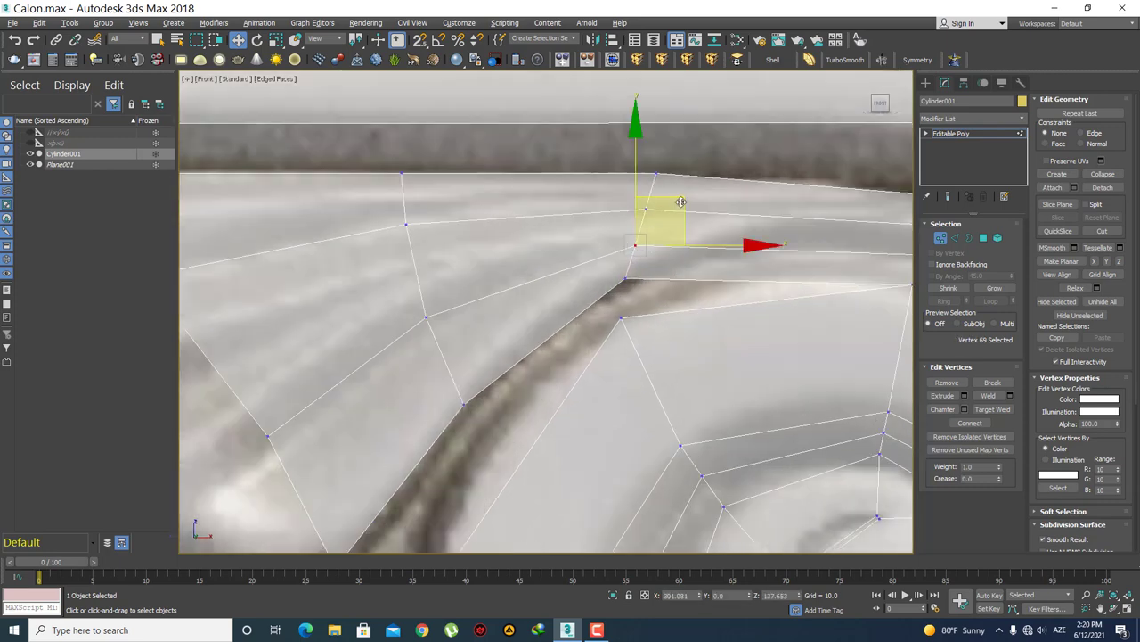
click(653, 285)
click(623, 279)
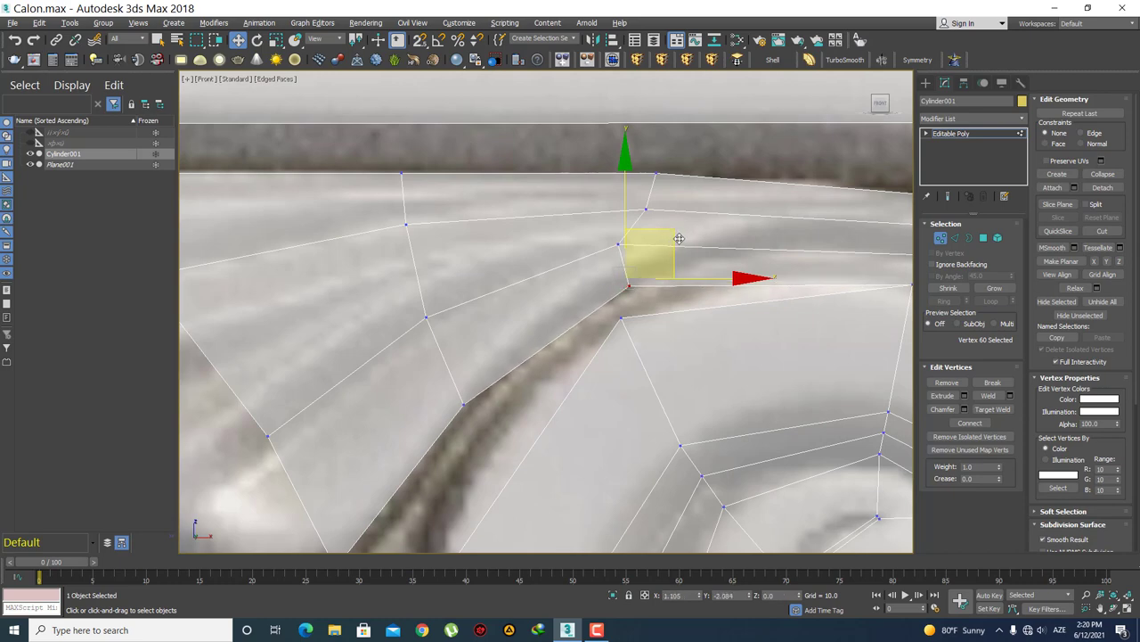
drag(670, 234, 675, 240)
click(681, 324)
middle_drag(682, 324, 664, 362)
drag(669, 292, 619, 241)
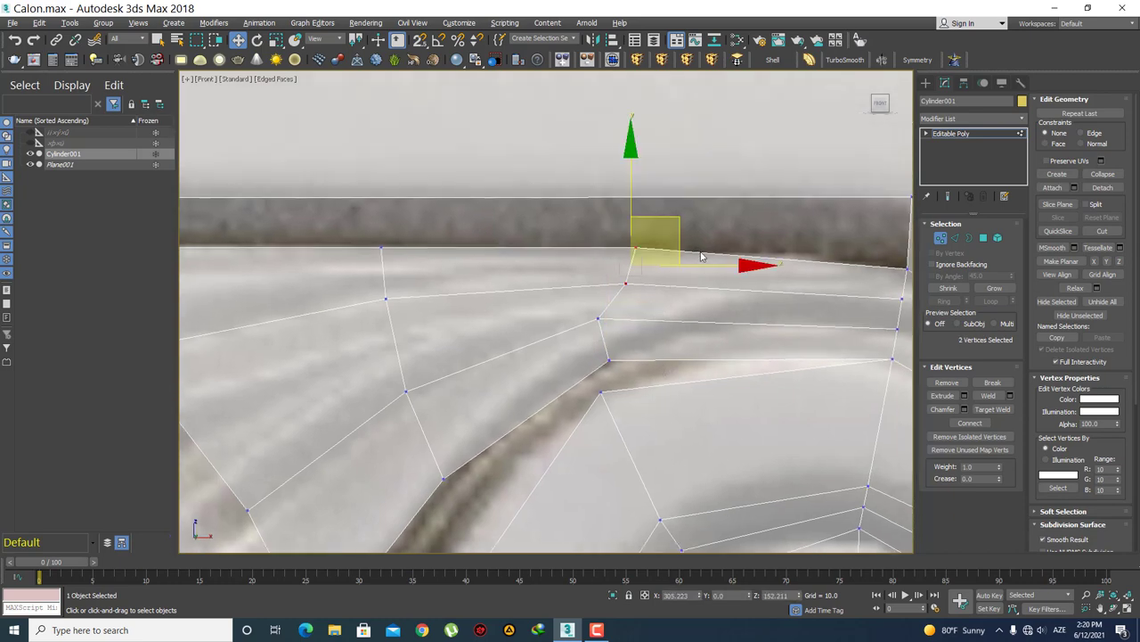
drag(704, 263, 681, 263)
click(690, 233)
scroll(670, 281, down, 5)
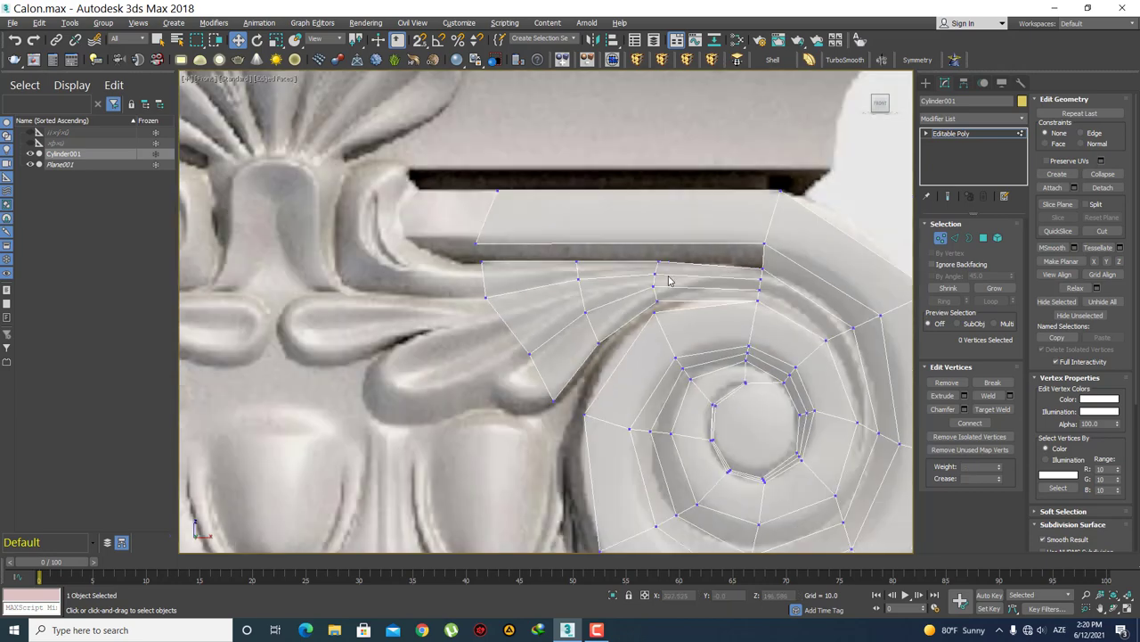
middle_drag(659, 333, 702, 232)
scroll(701, 232, up, 2)
scroll(695, 257, up, 2)
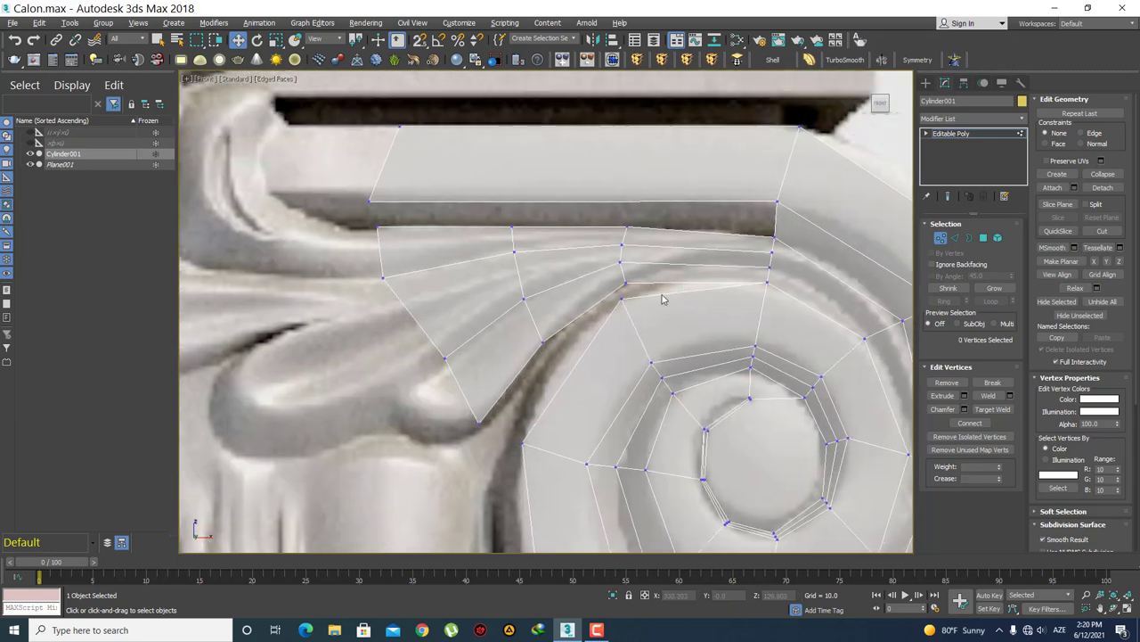
scroll(597, 219, up, 2)
- Nudge the leaf-spiral vertex up-right onto the curve and select the strip's left border edge
click(521, 304)
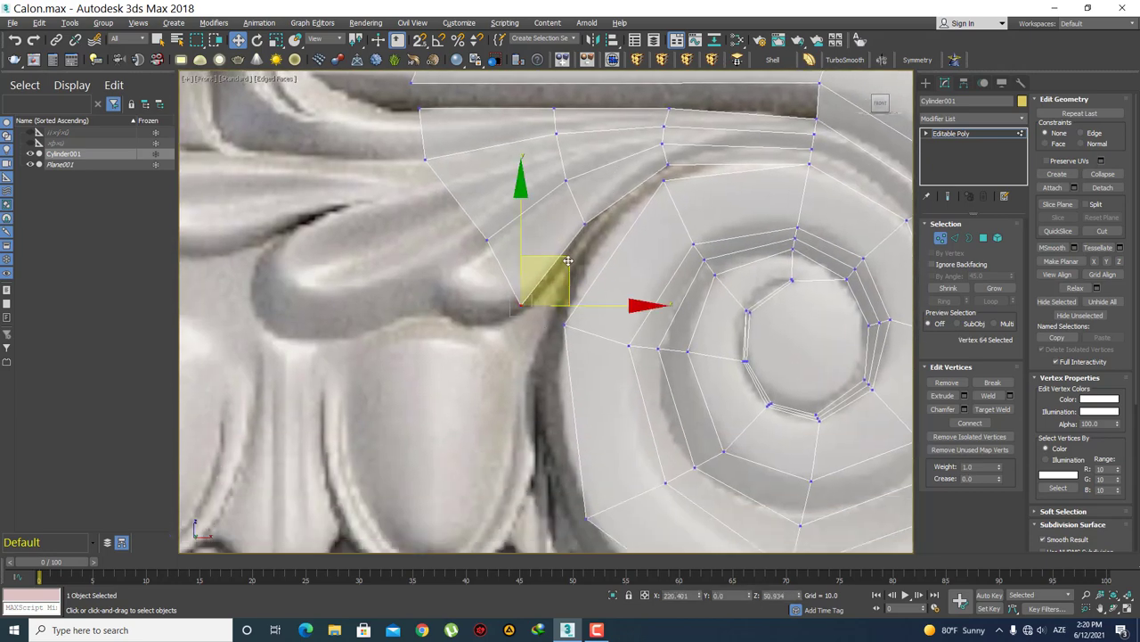
drag(535, 280, 545, 272)
click(601, 233)
middle_drag(602, 230, 605, 287)
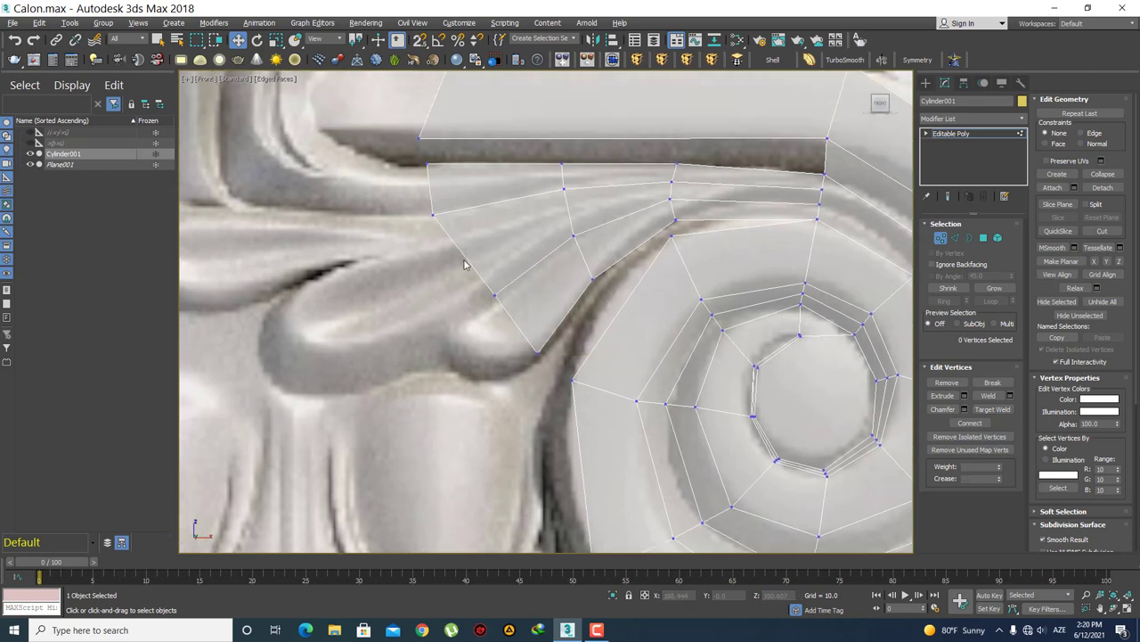
mouse_move(464, 264)
middle_down()
mouse_move(508, 255)
mouse_move(536, 302)
middle_up()
key(2)
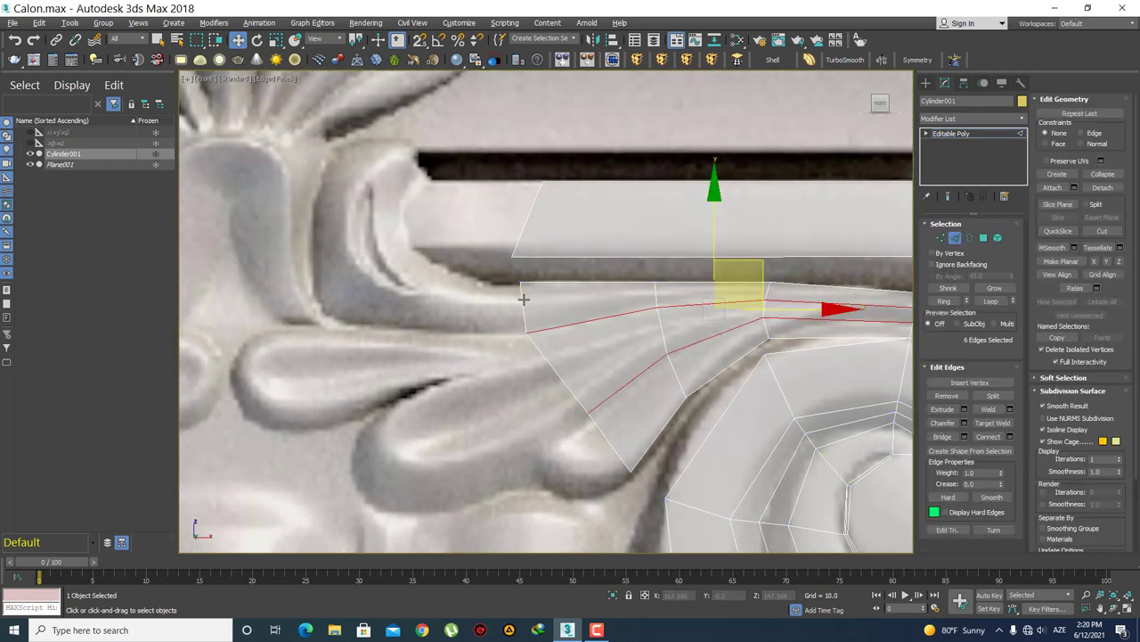
click(524, 300)
mouse_move(559, 315)
middle_down()
mouse_move(497, 384)
mouse_move(477, 330)
middle_up()
- Adjust the strip's left-end vertices, pulling the lower-left corner toward the hook
key(1)
click(443, 337)
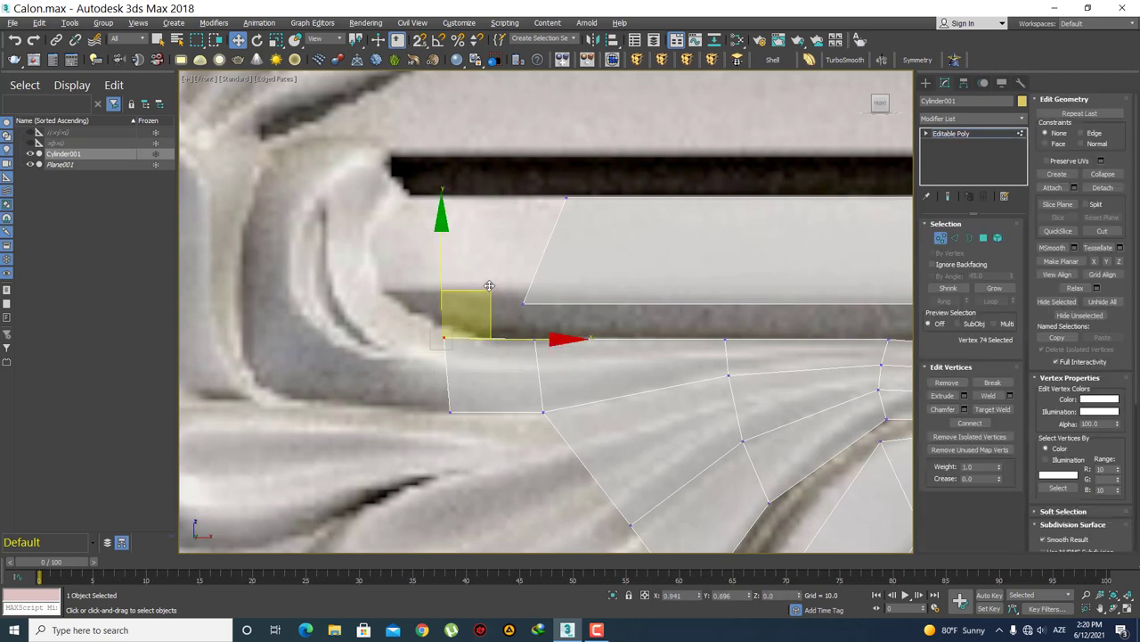
drag(489, 285, 494, 280)
click(465, 424)
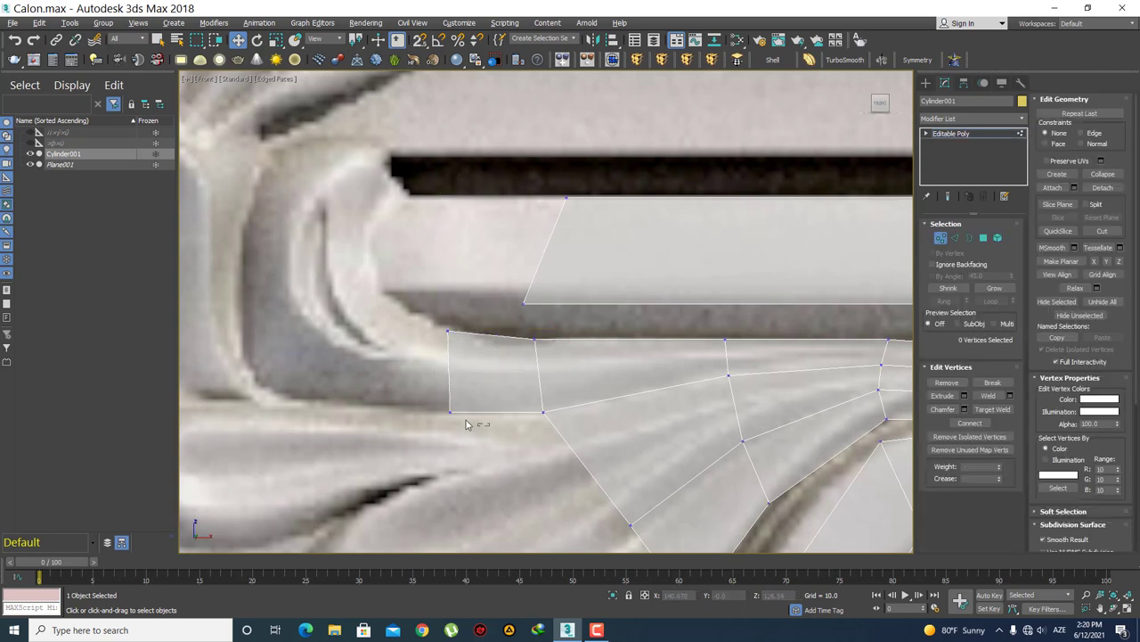
click(451, 411)
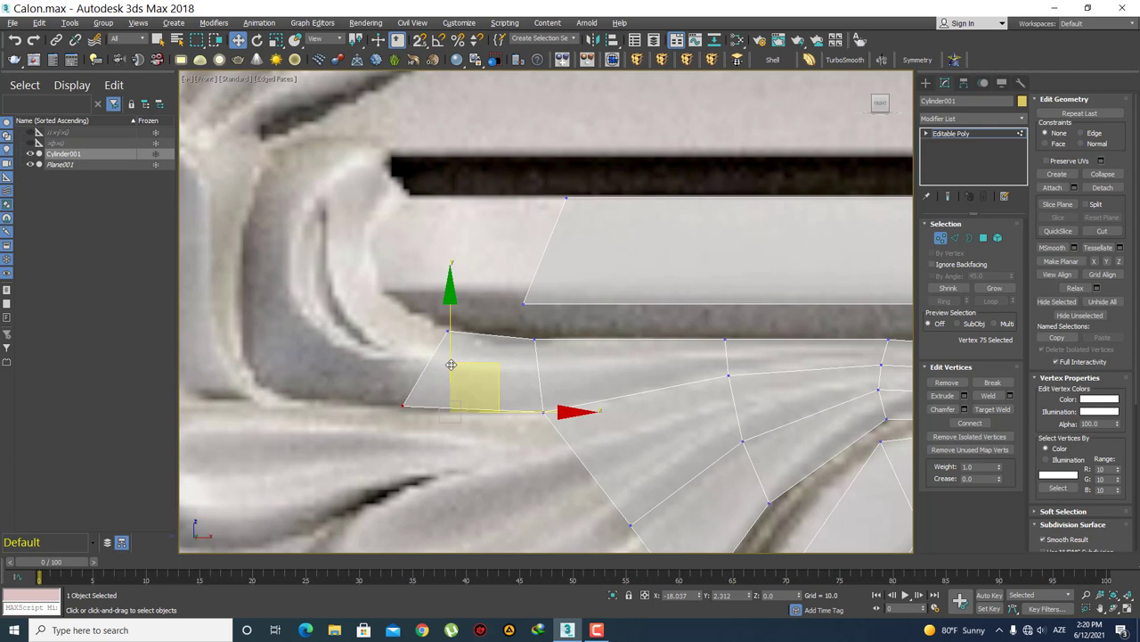
drag(498, 370, 452, 364)
click(460, 387)
middle_drag(460, 387, 508, 373)
- Extend the strip's left border edge into new polygons running along the hook
key(2)
click(508, 373)
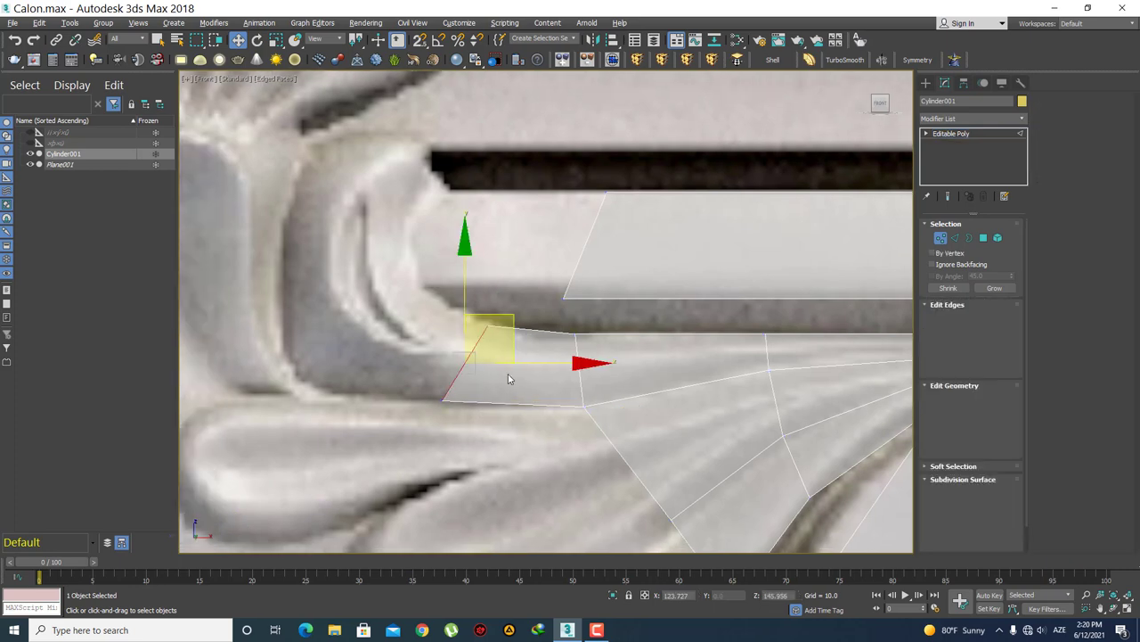
mouse_move(509, 314)
shift+mouse_down()
mouse_move(443, 270)
mouse_move(426, 157)
shift+mouse_up()
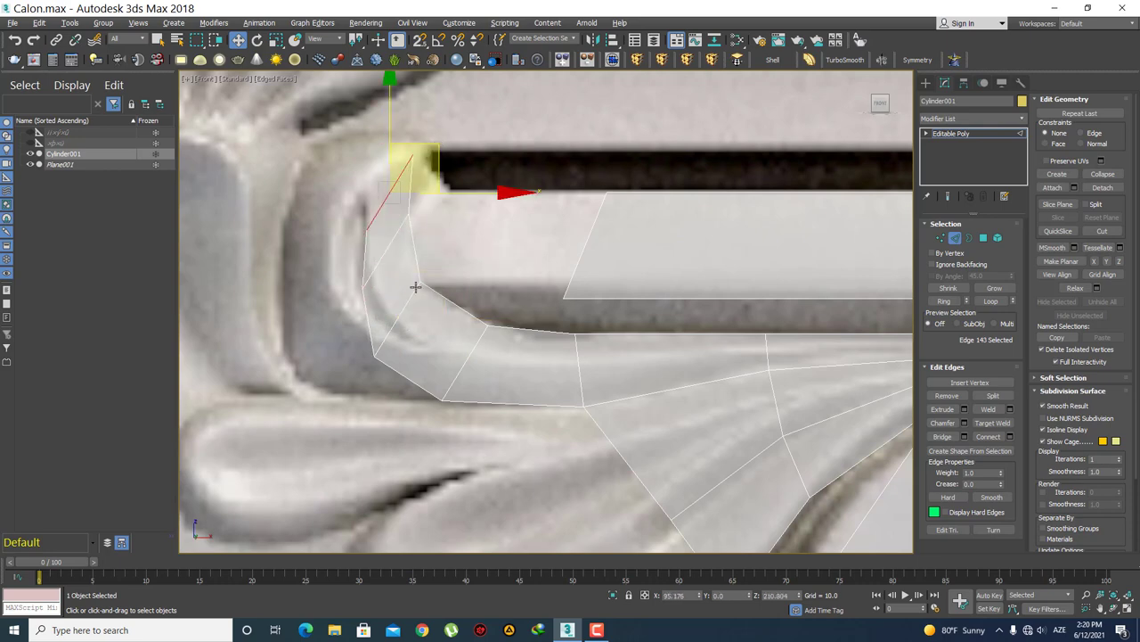
- Move the new strip's vertices onto the hook curve and pull its upper-left vertex to the hook's top
key(1)
drag(395, 379, 321, 350)
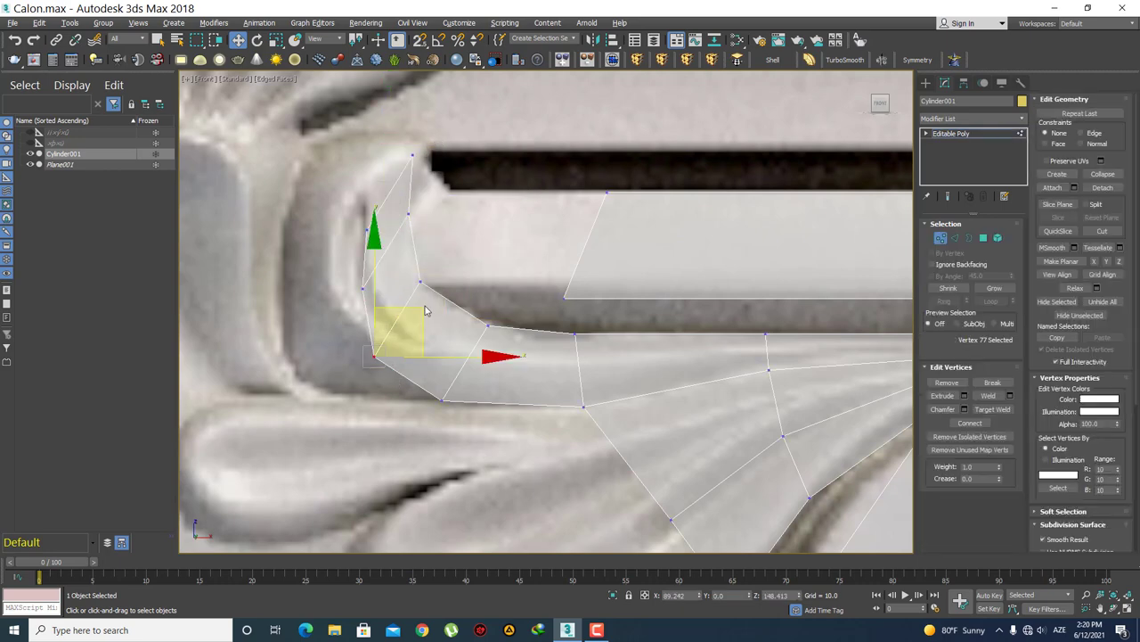
mouse_move(424, 310)
mouse_down()
mouse_move(390, 341)
mouse_move(386, 321)
mouse_up()
drag(343, 271, 344, 271)
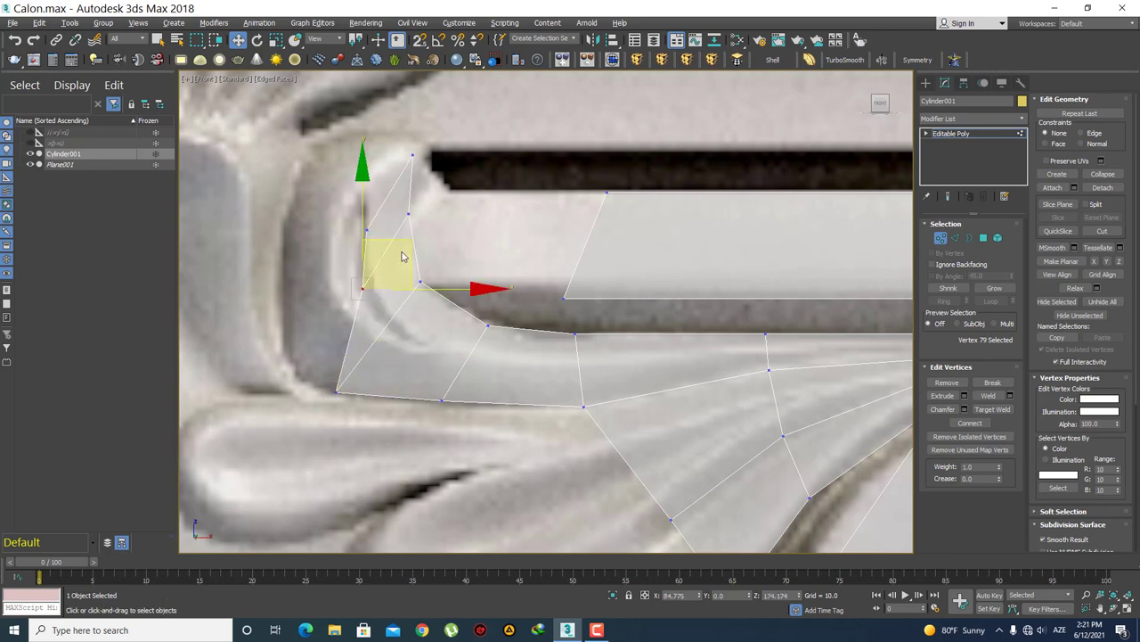
drag(401, 241, 319, 258)
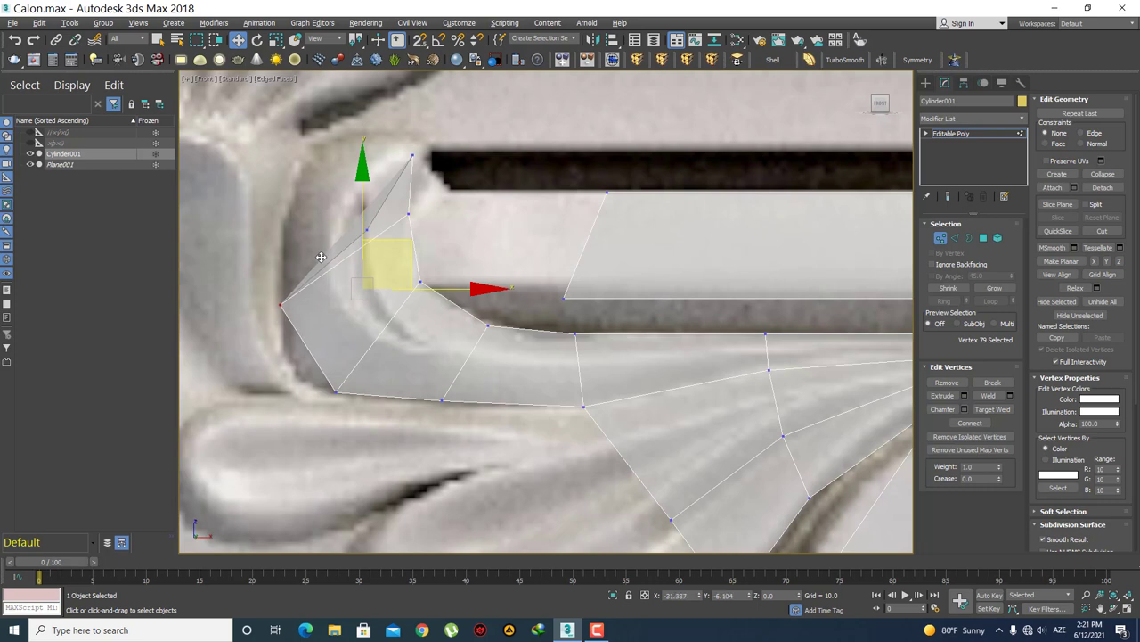
middle_drag(394, 221, 411, 283)
click(384, 291)
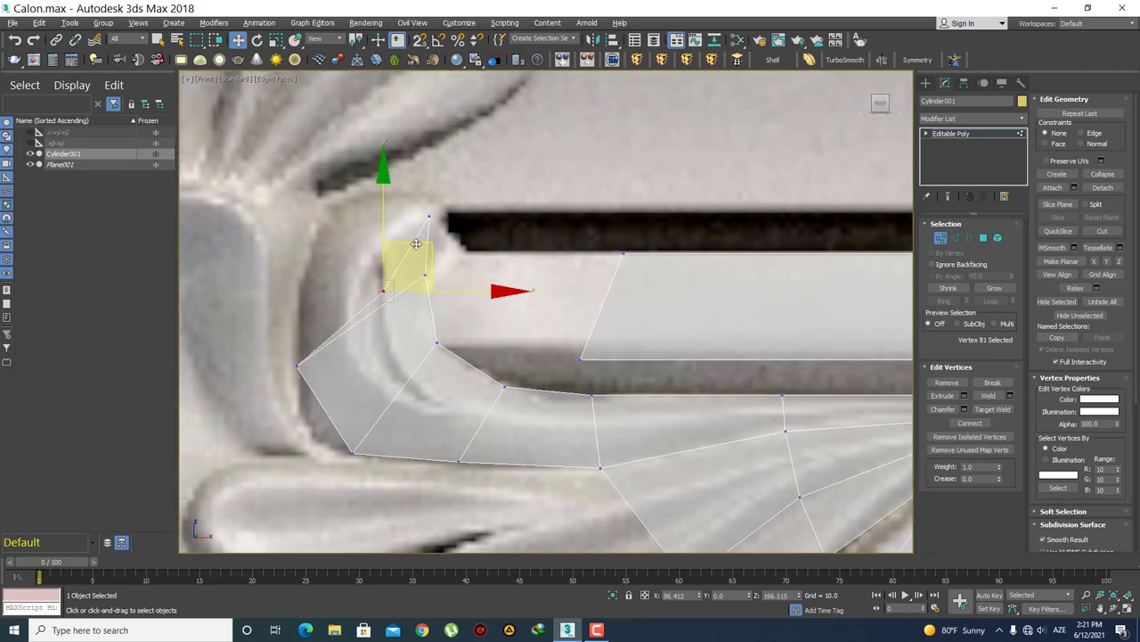
drag(416, 244, 339, 222)
click(440, 268)
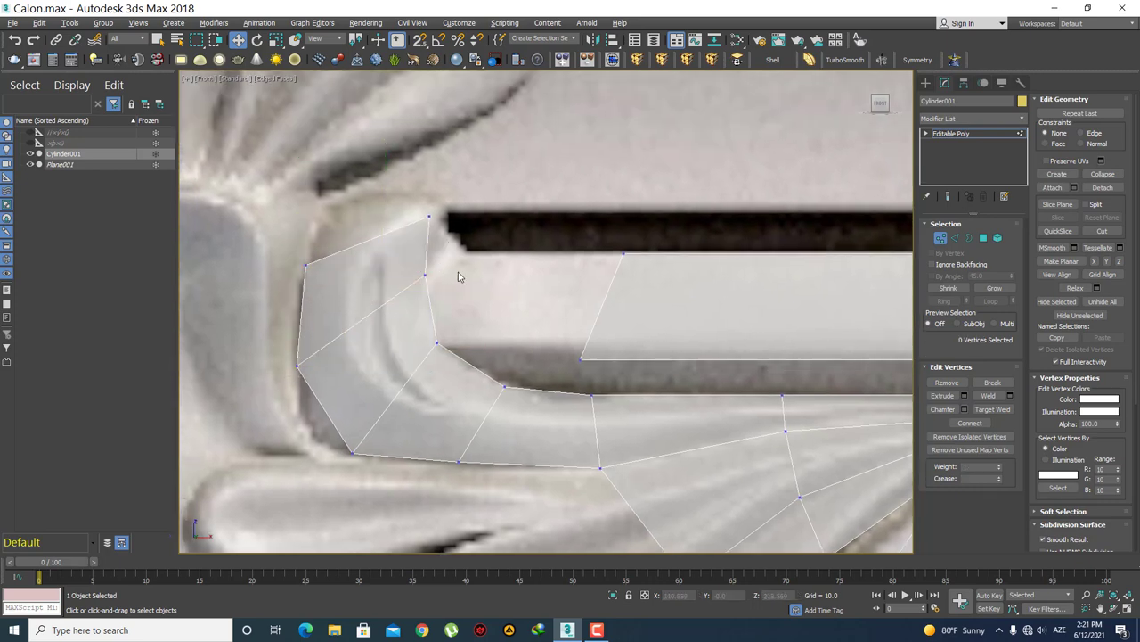
- Adjust the strip's inner-edge vertices: lower one, raise one toward the abacus band, set the inner corner
drag(403, 281, 404, 279)
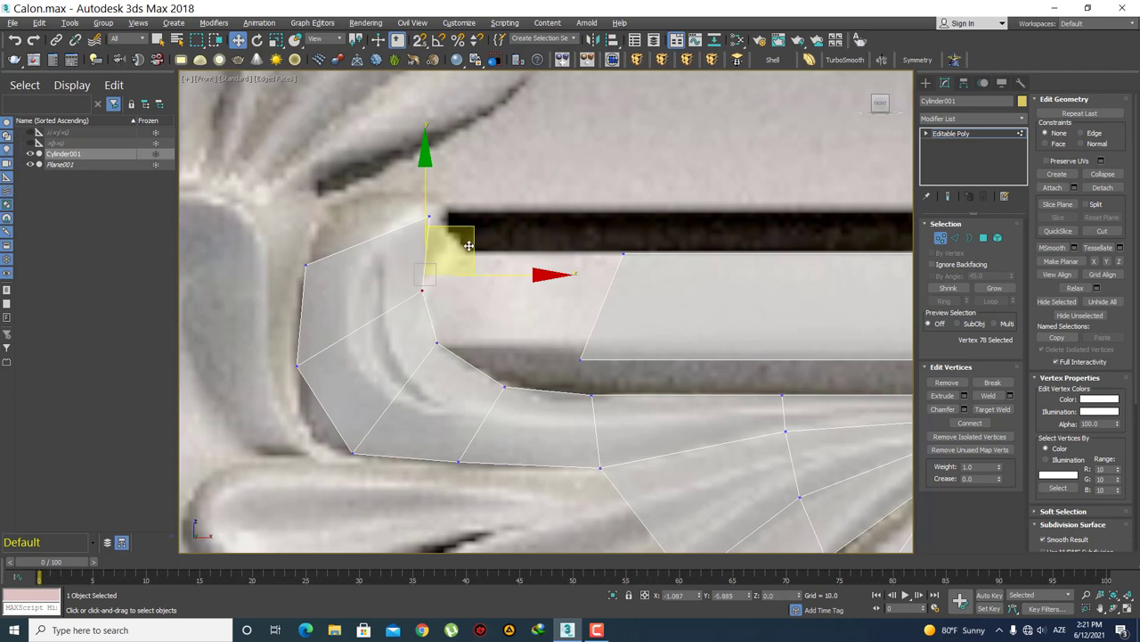
drag(471, 230, 468, 247)
click(450, 331)
click(437, 343)
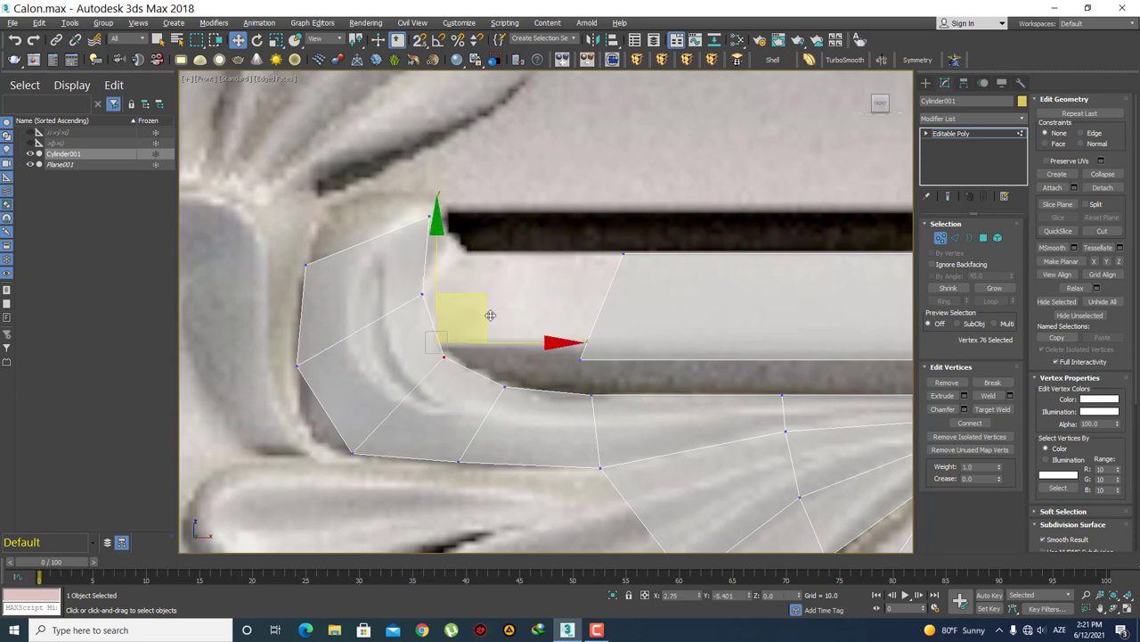
mouse_move(481, 311)
mouse_down()
mouse_move(475, 182)
mouse_move(474, 230)
mouse_up()
click(470, 314)
click(422, 294)
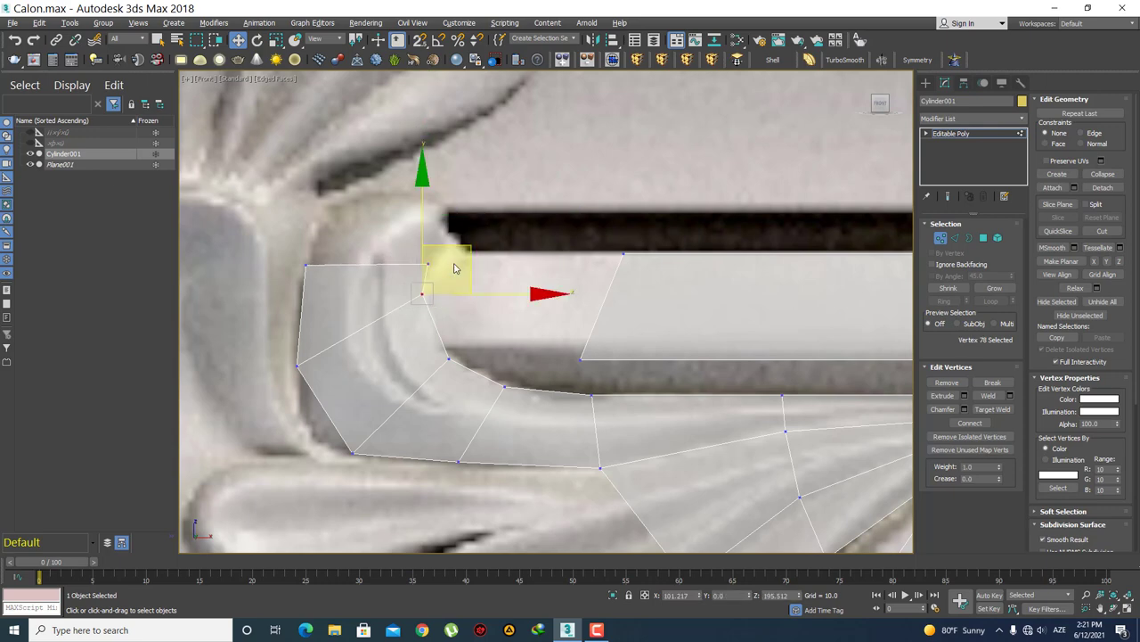
drag(468, 254, 470, 273)
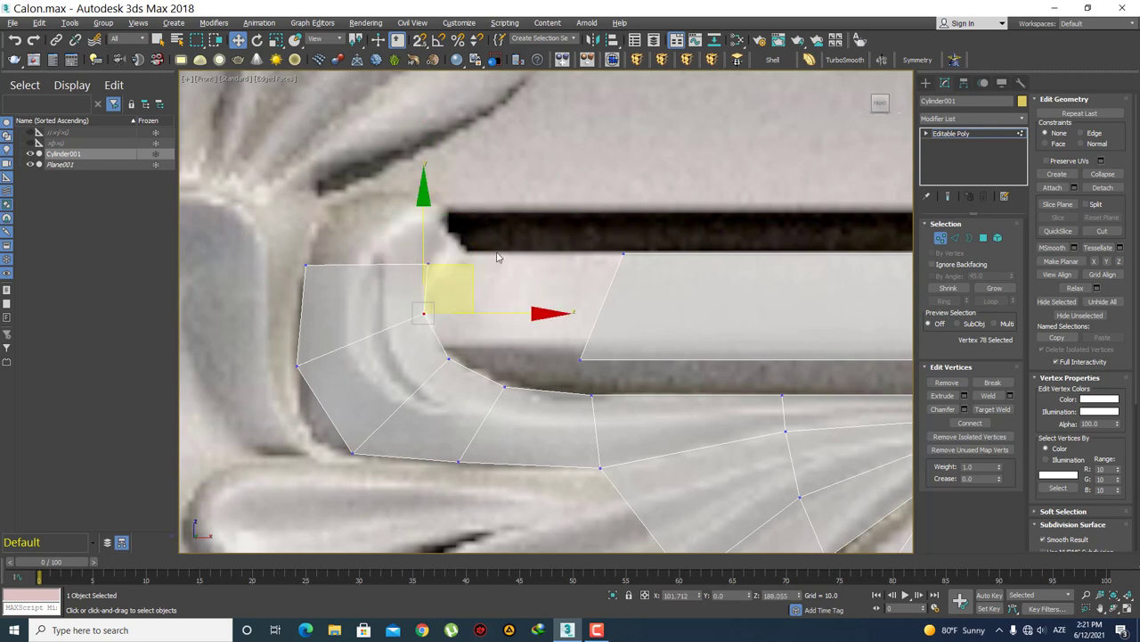
click(526, 365)
- Slide the strip-band junction vertex right and fit the lower-curve and lower-left corner vertices to the hook
drag(463, 380, 465, 378)
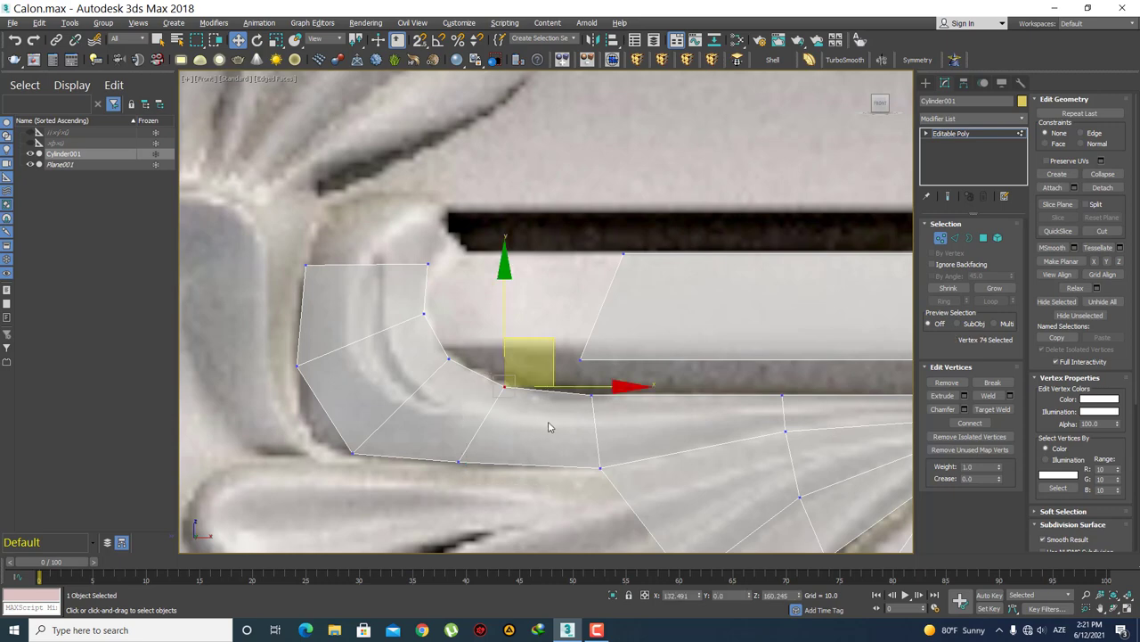
drag(585, 389, 597, 388)
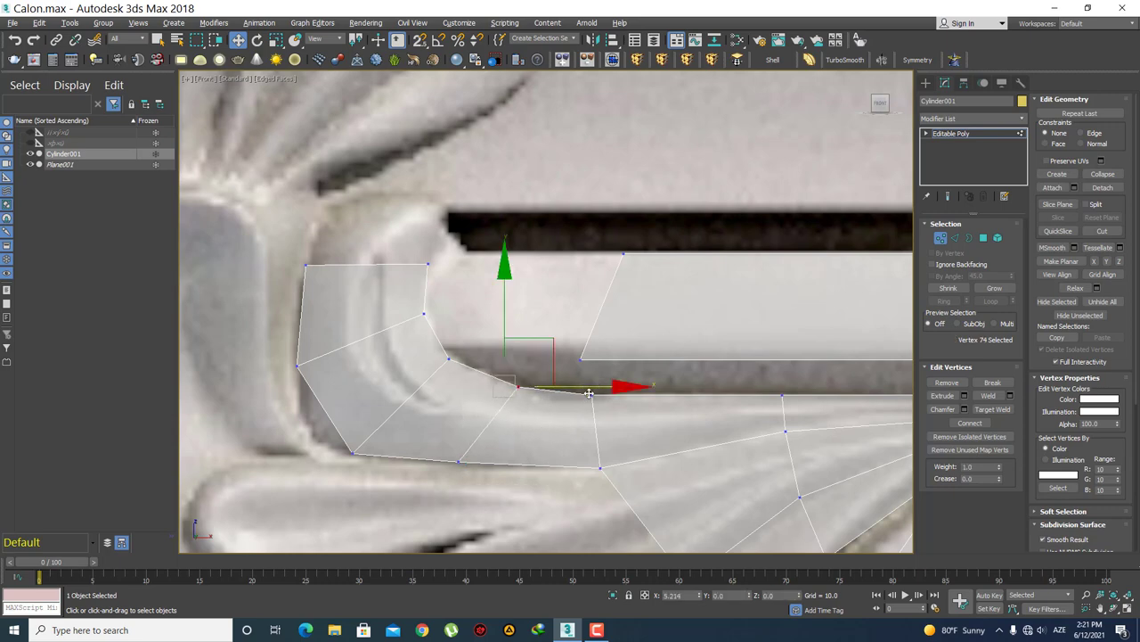
click(550, 399)
click(517, 387)
drag(567, 339, 563, 343)
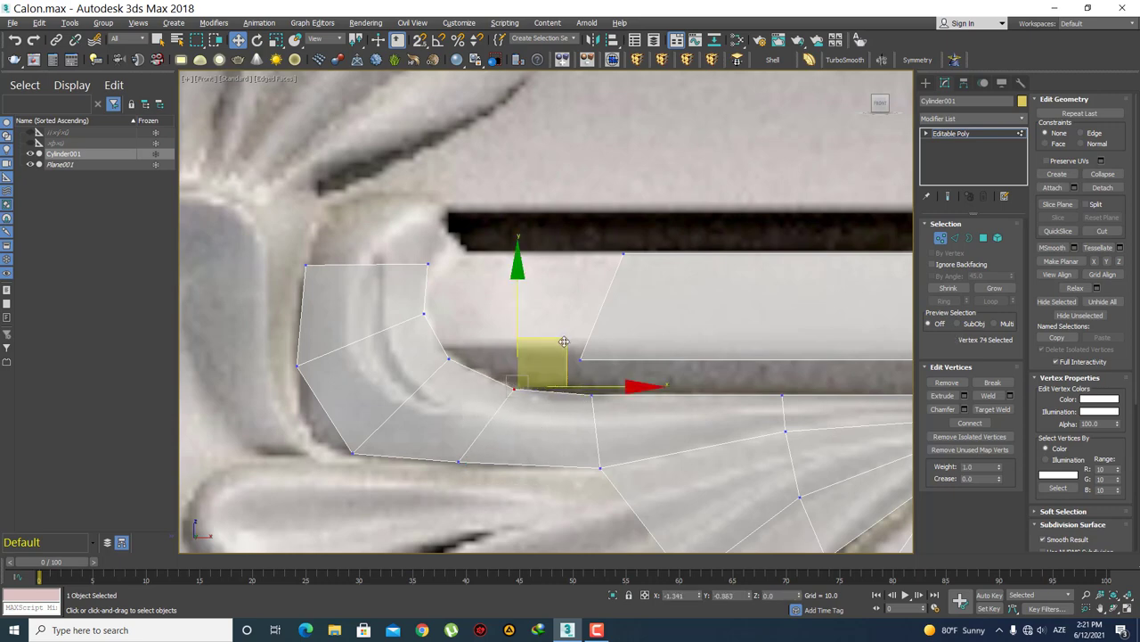
click(458, 462)
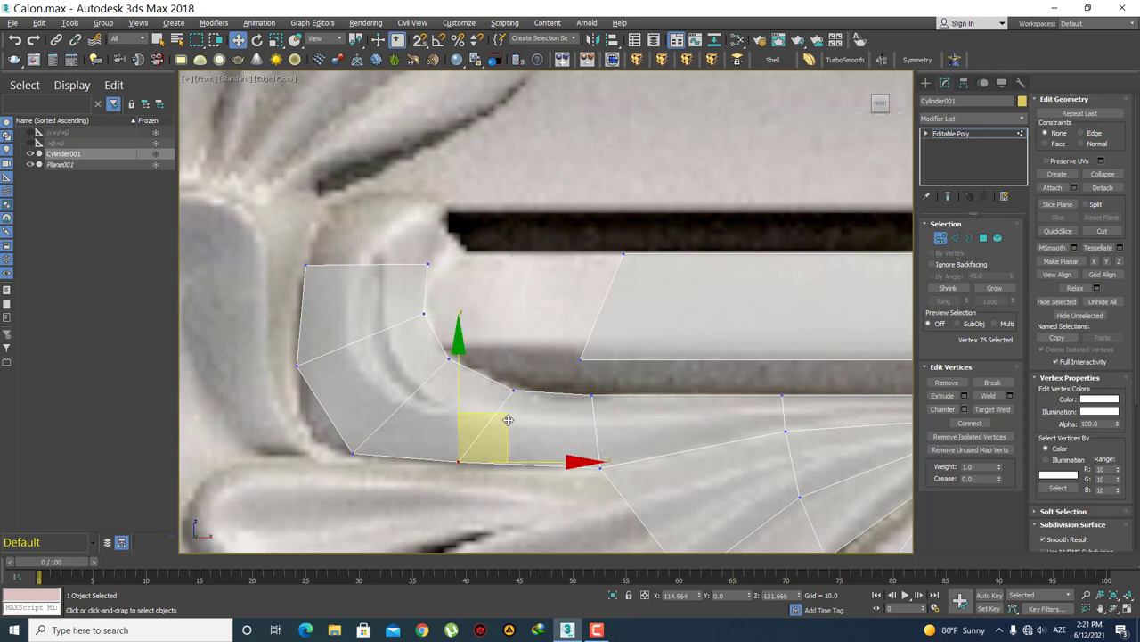
drag(508, 419, 530, 425)
click(400, 493)
click(354, 452)
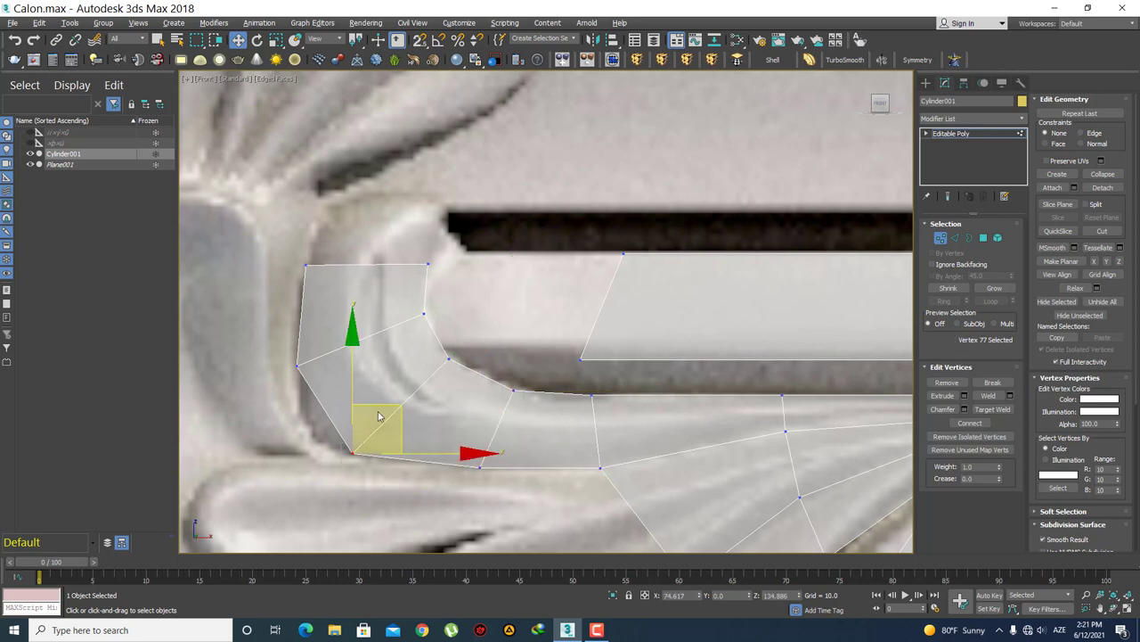
drag(395, 405, 404, 401)
click(395, 362)
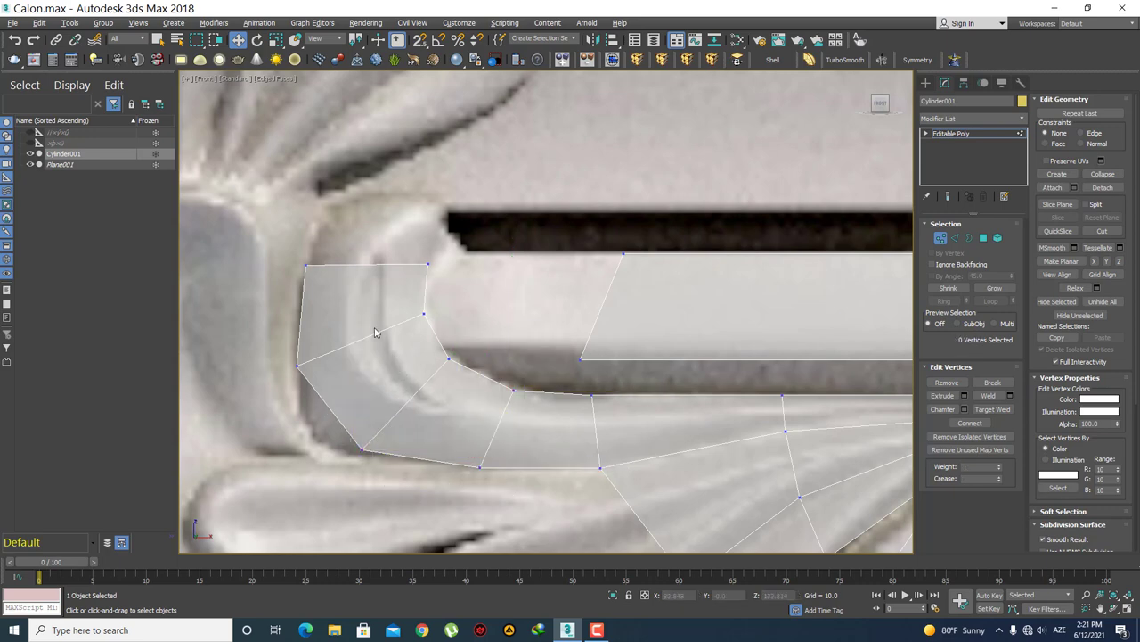
- Lower the inner corner vertex, shift an inner-curve vertex, and pull the upper inner vertex onto the slot's edge
click(422, 314)
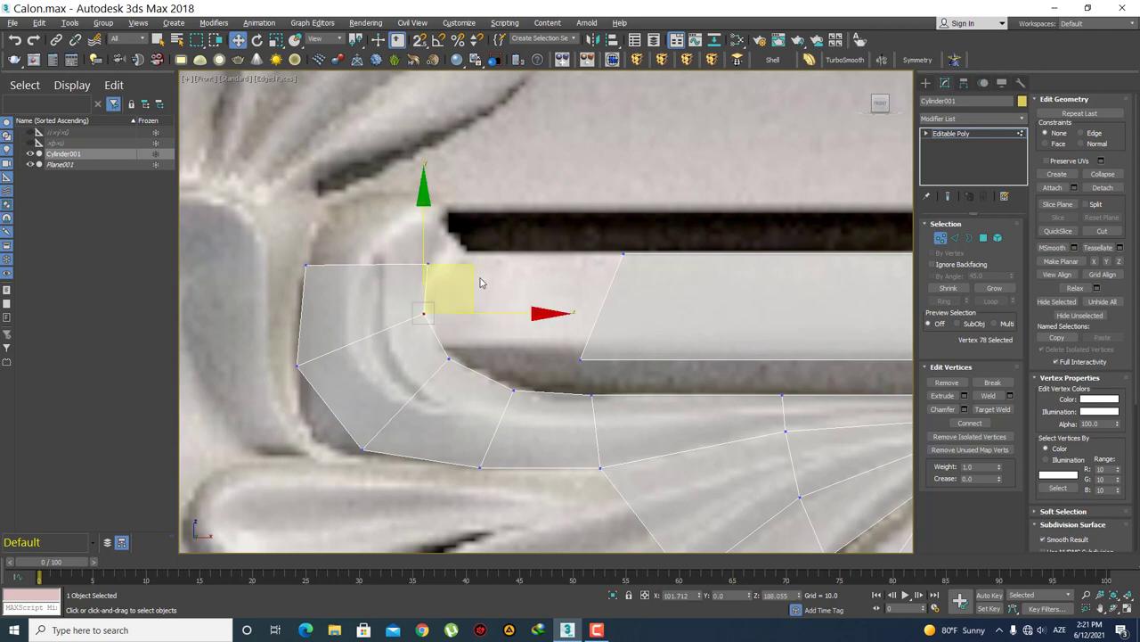
drag(475, 270, 477, 281)
click(489, 361)
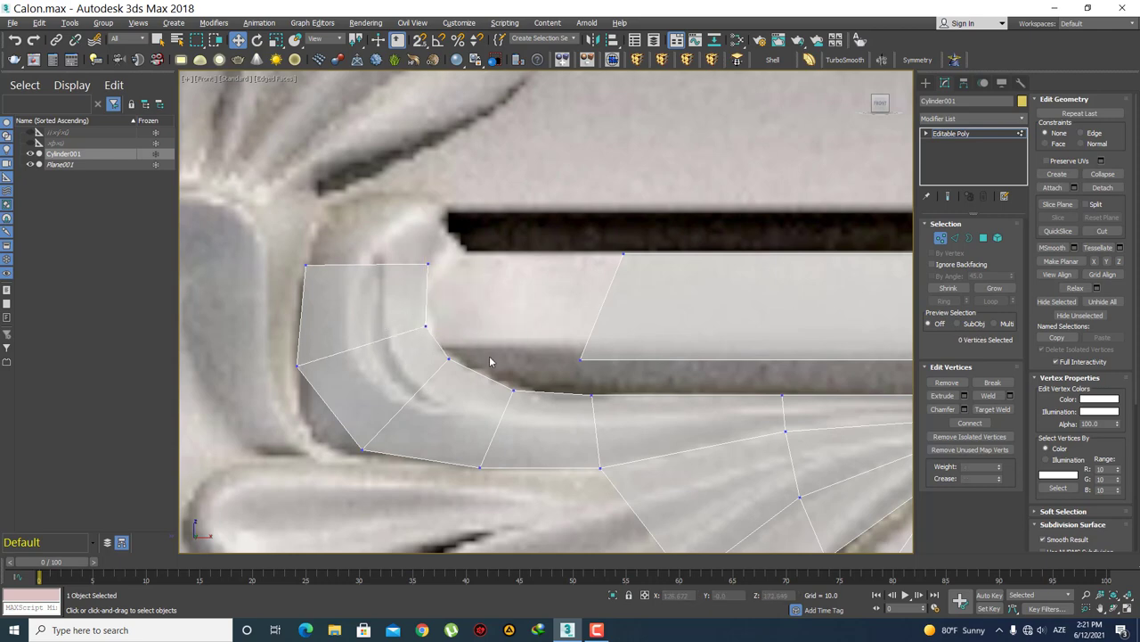
drag(489, 355, 424, 371)
drag(468, 337, 477, 348)
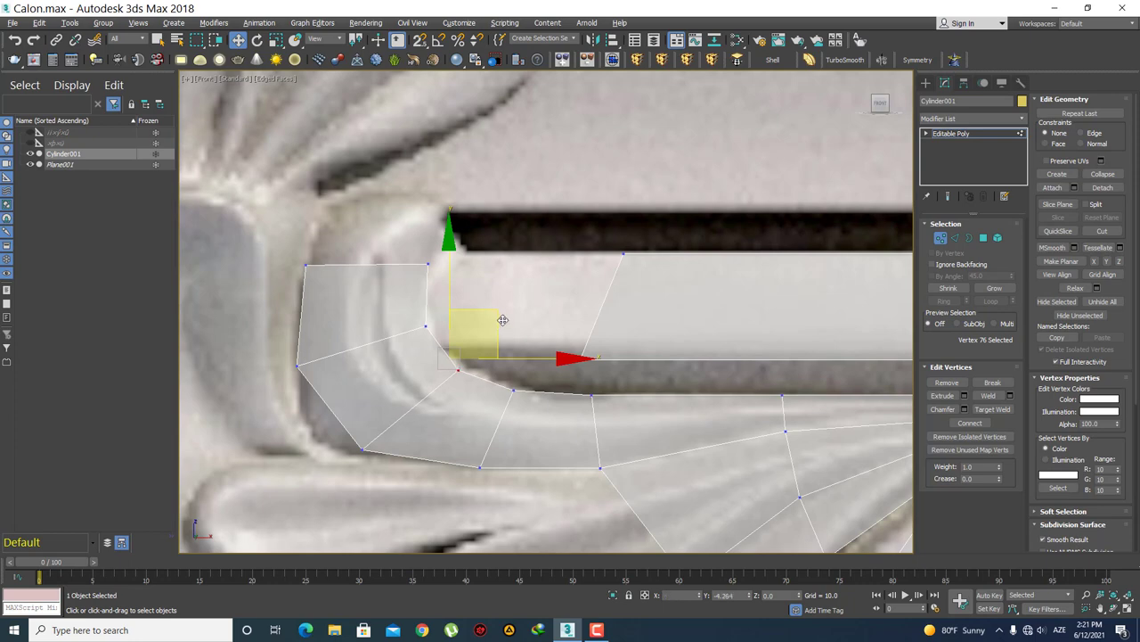
click(424, 267)
click(425, 265)
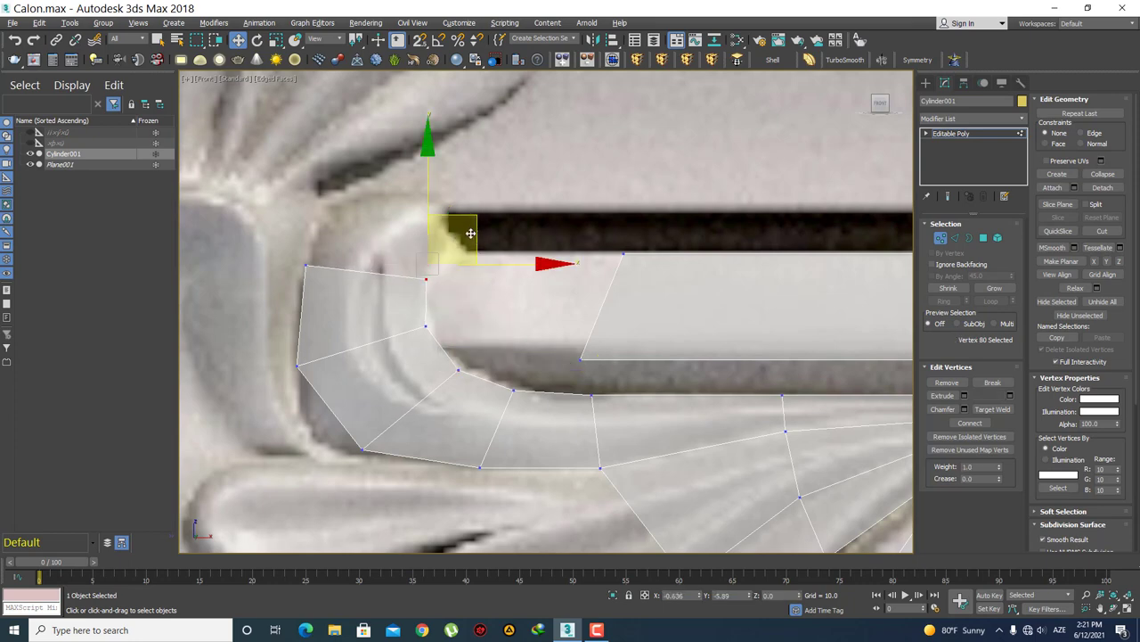
drag(474, 216, 472, 233)
click(438, 311)
- Extrude the hook's top edge upward into a new row of faces and move its corner vertex up-right
middle_drag(370, 342, 375, 397)
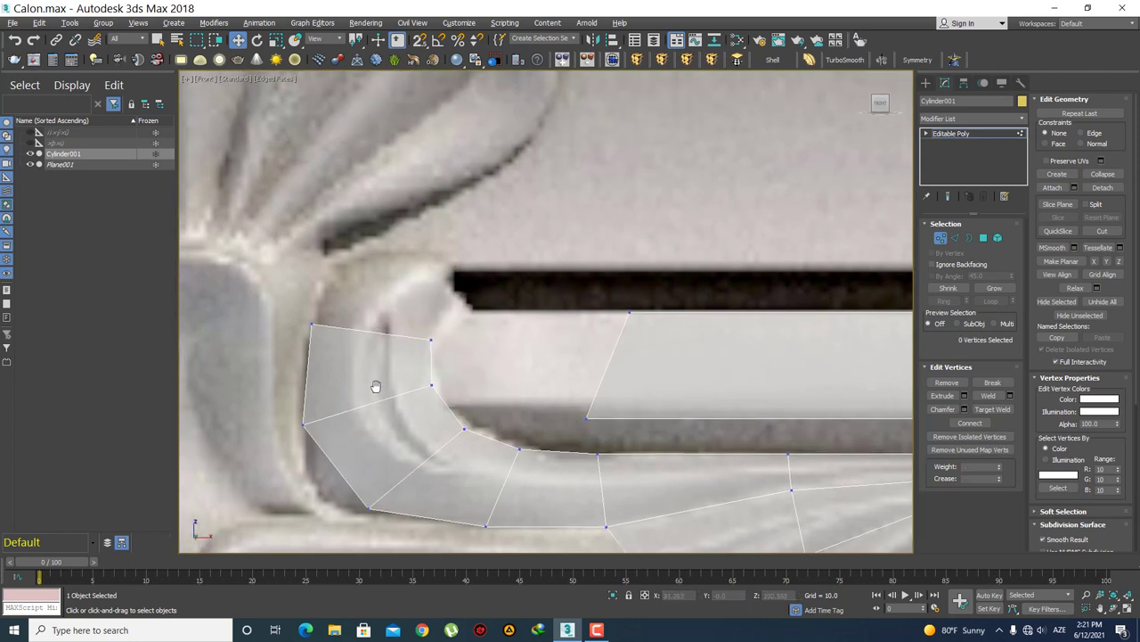
key(2)
click(401, 341)
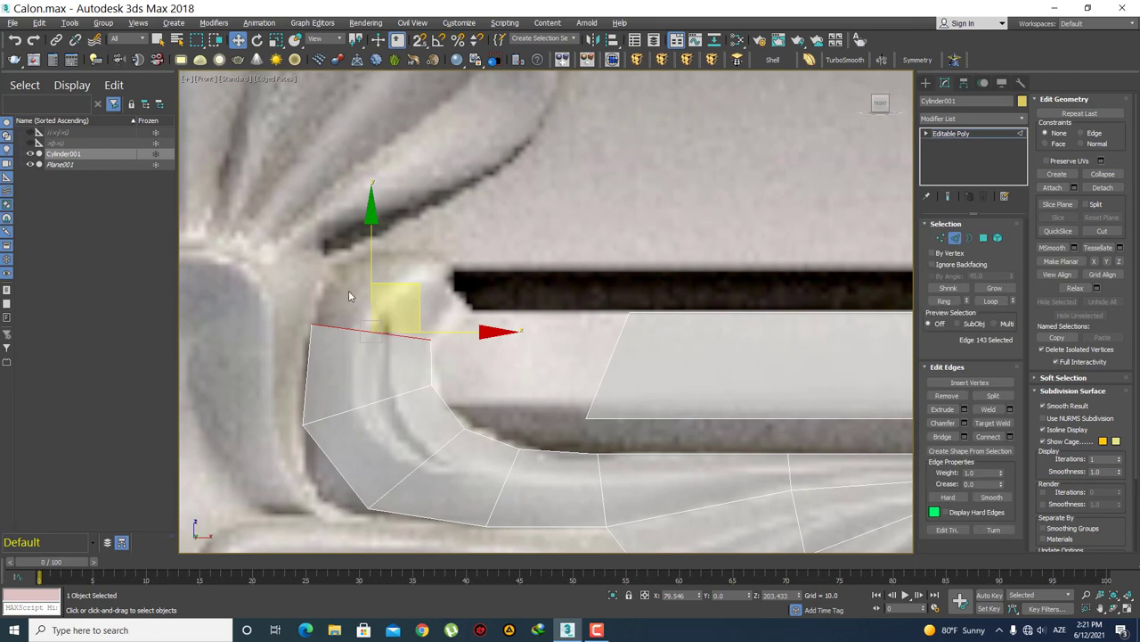
click(409, 270)
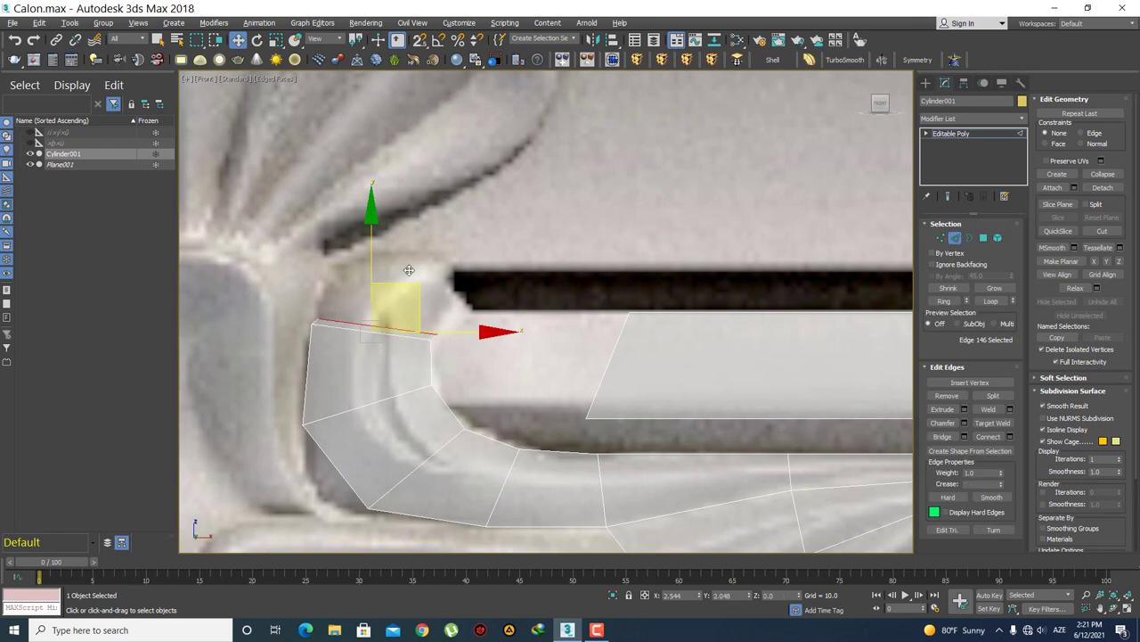
drag(409, 270, 414, 247)
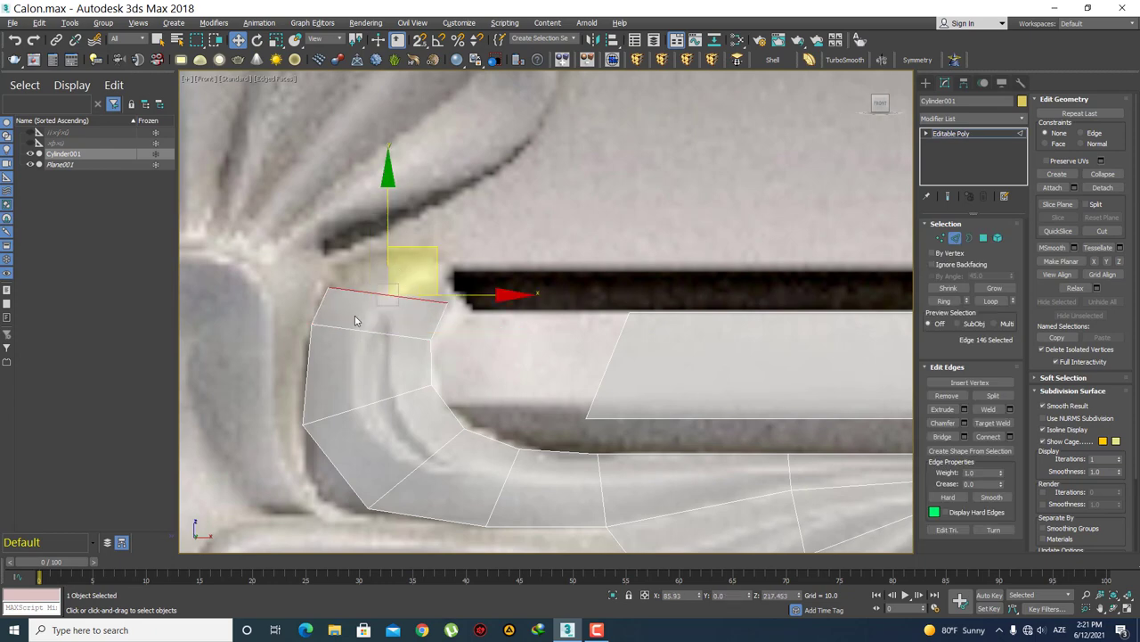
key(1)
drag(377, 241, 416, 212)
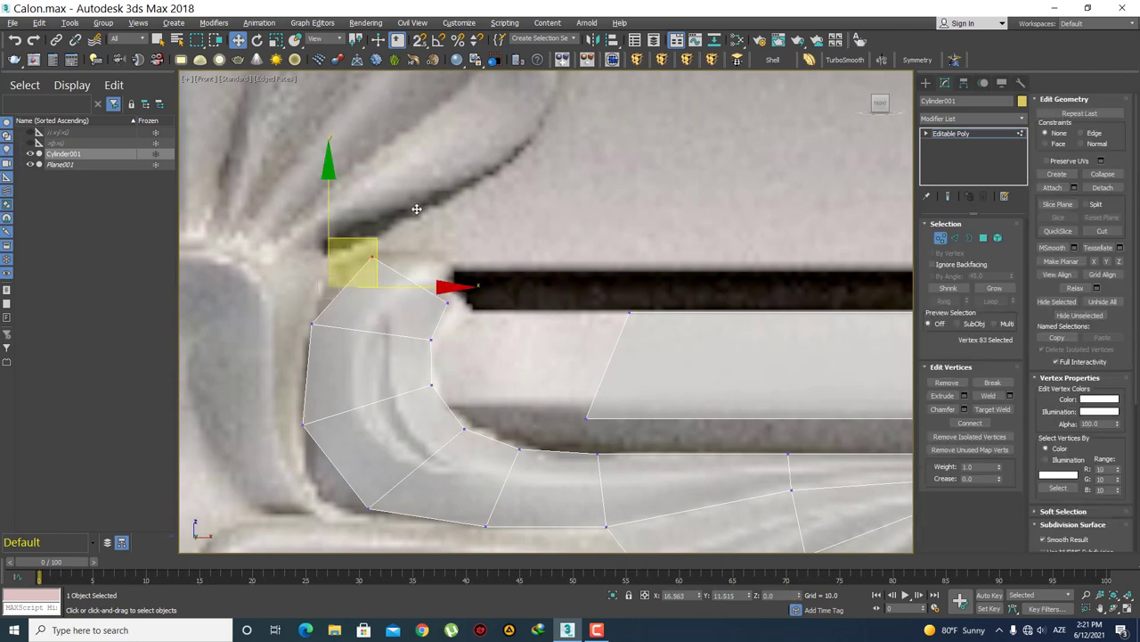
- Move the vertices along the hook's right side down-right to follow the carved curve
click(429, 343)
click(428, 343)
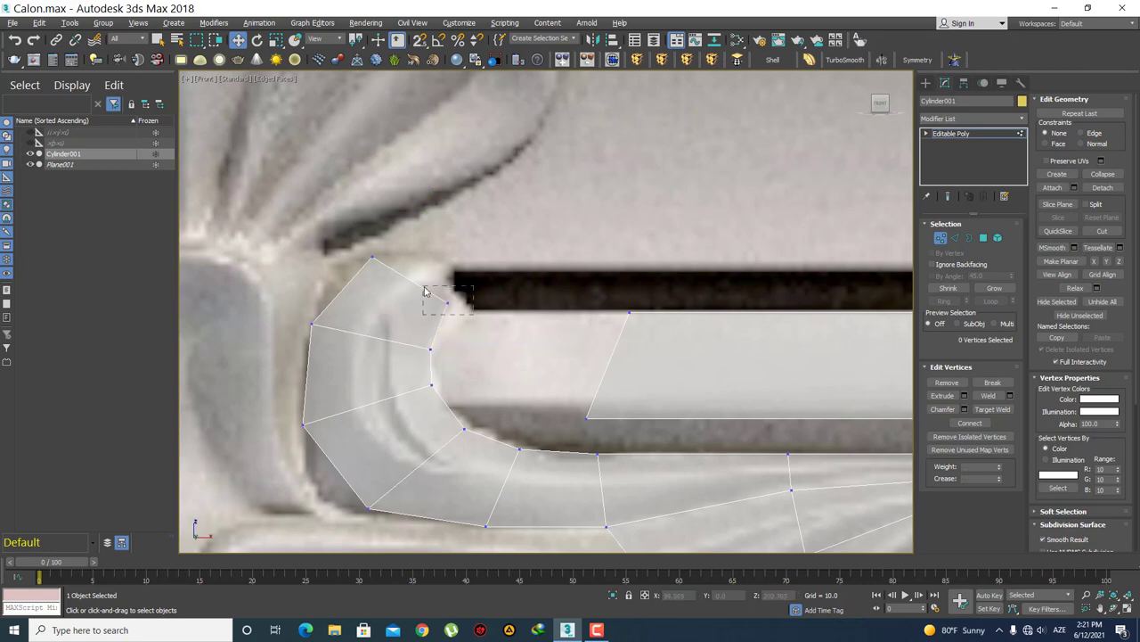
click(448, 303)
click(489, 357)
scroll(451, 362, up, 1)
scroll(461, 319, up, 1)
click(461, 319)
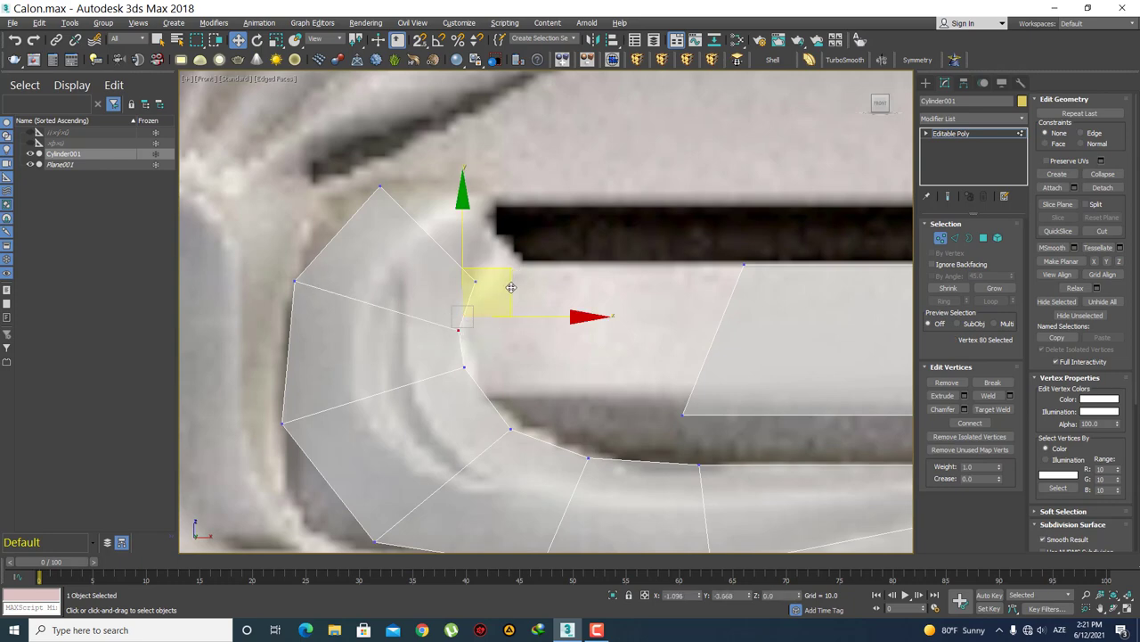
click(463, 366)
drag(508, 321, 517, 335)
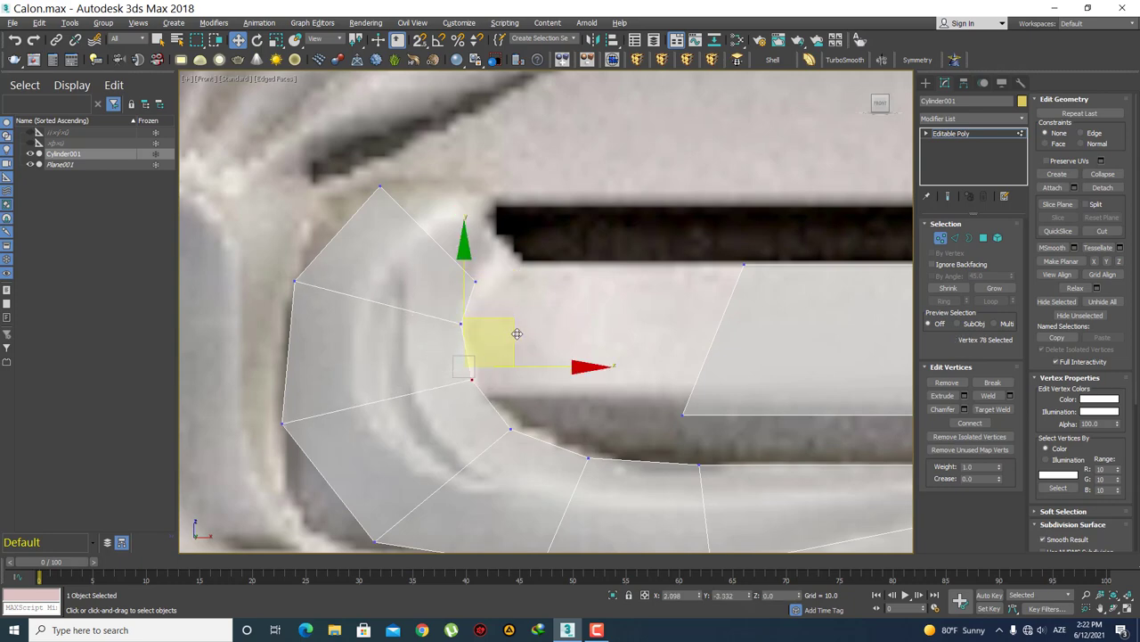
click(541, 311)
click(458, 323)
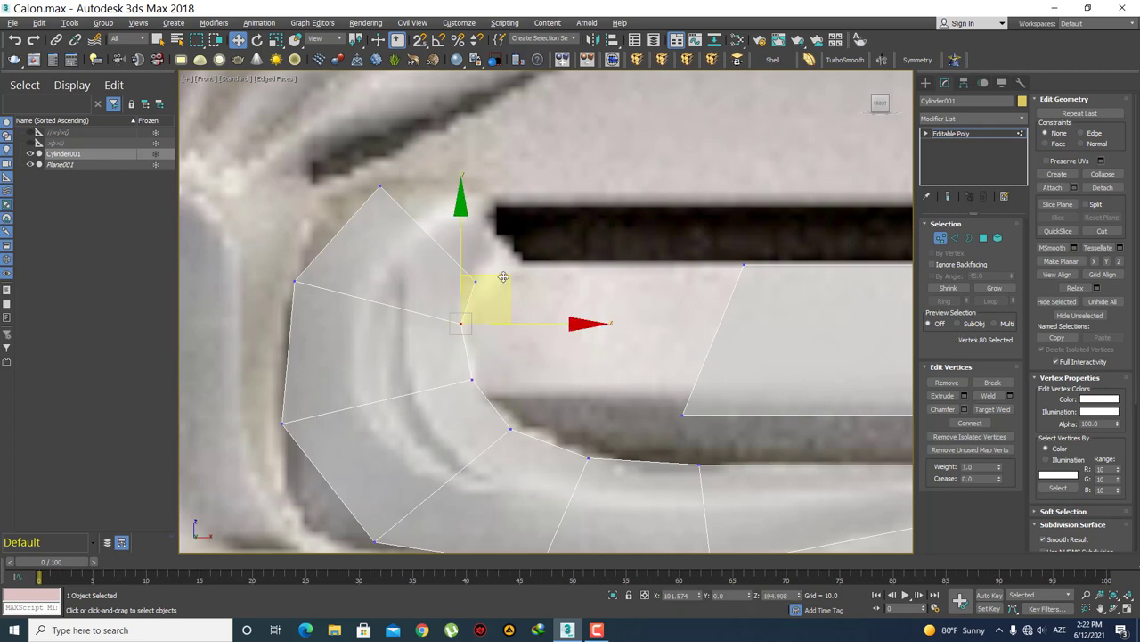
click(550, 290)
scroll(546, 318, down, 4)
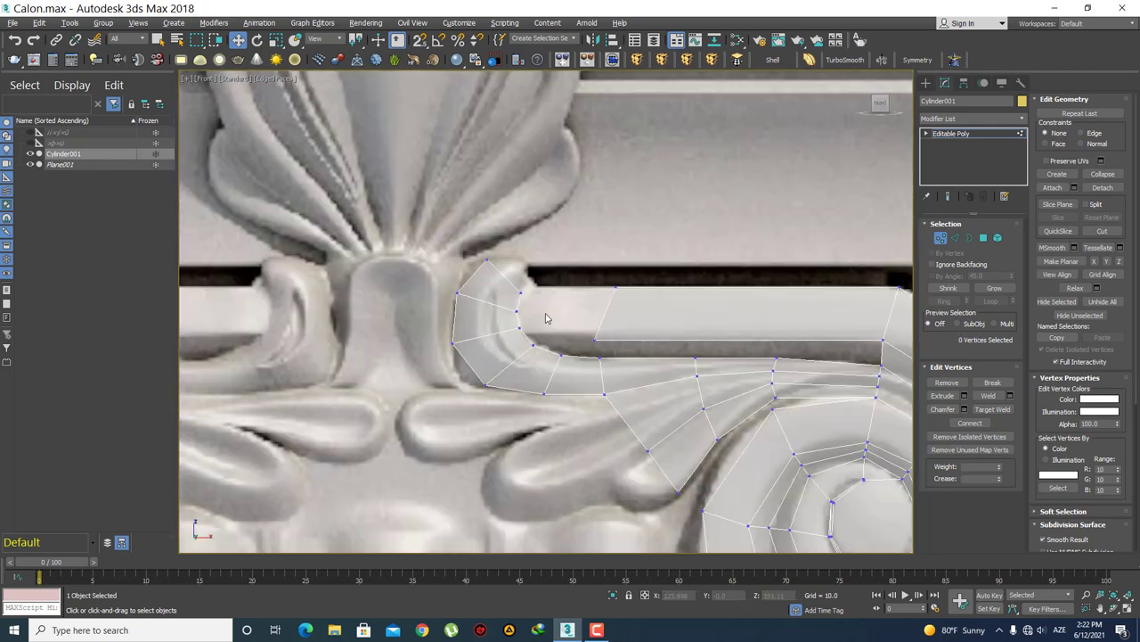
- Extrude the hook's top-right edge up-right into a new row of faces toward the dark slot
scroll(537, 352, up, 2)
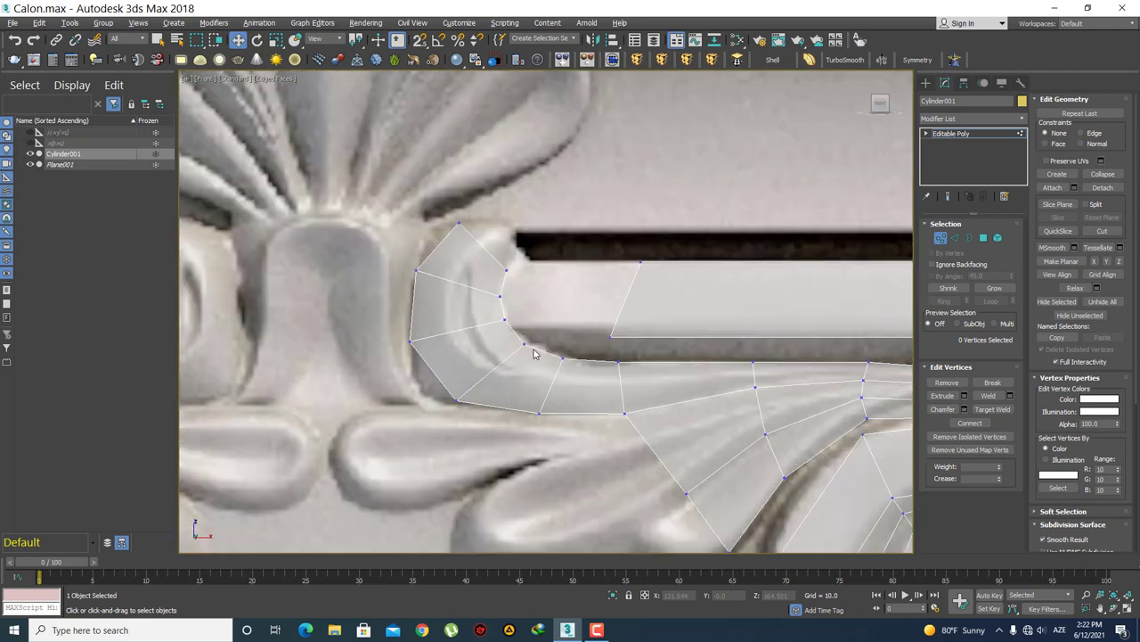
scroll(526, 313, up, 2)
scroll(456, 371, up, 2)
middle_drag(457, 370, 458, 376)
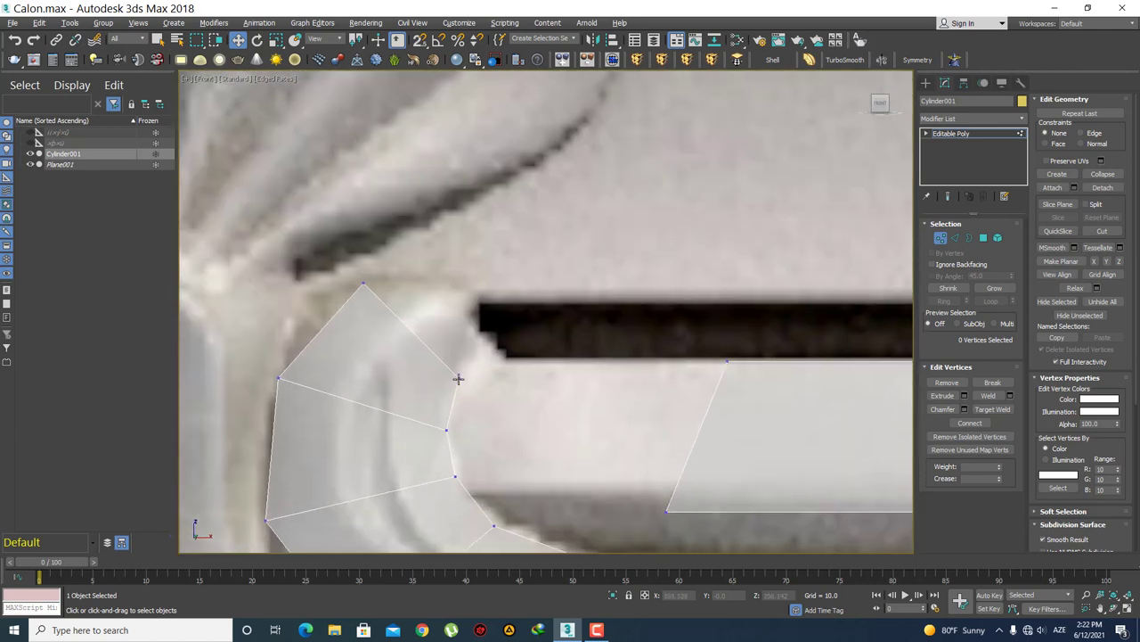
key(2)
click(442, 364)
shift+drag(456, 284, 512, 242)
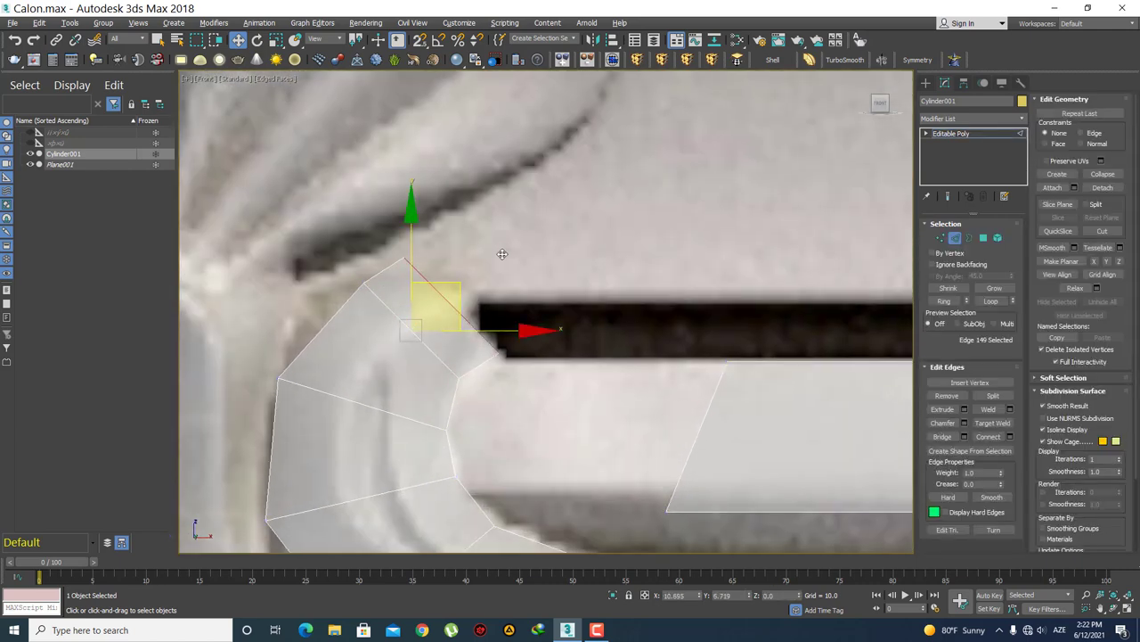
- Move the added row's top-left vertex down-right onto the carving
key(1)
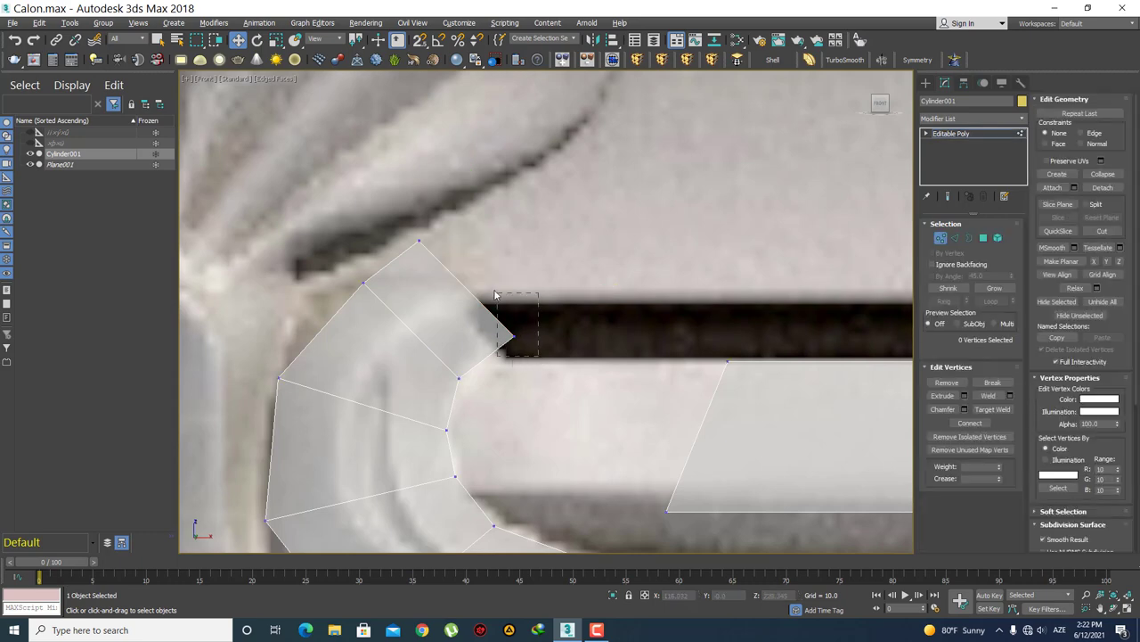
click(514, 335)
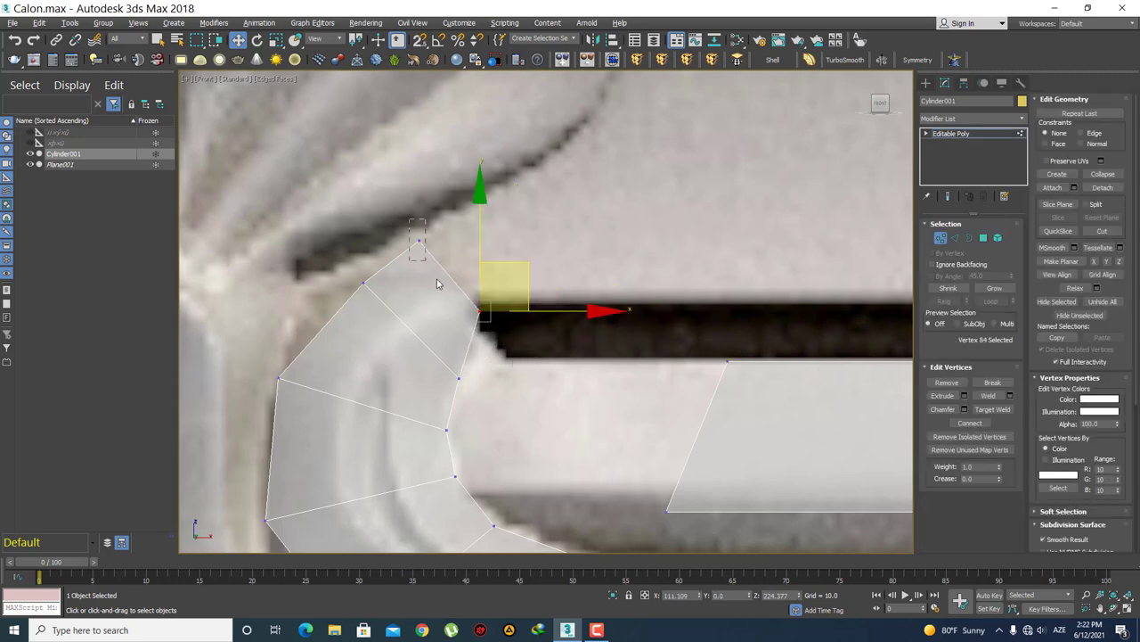
click(418, 241)
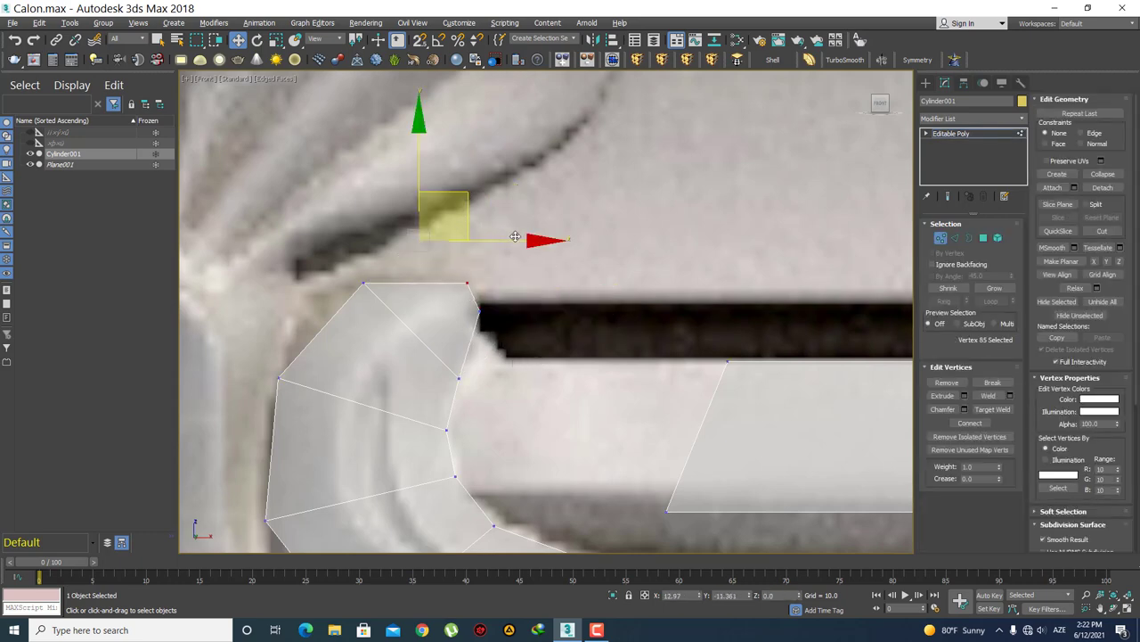
click(457, 282)
click(363, 283)
drag(411, 247, 428, 257)
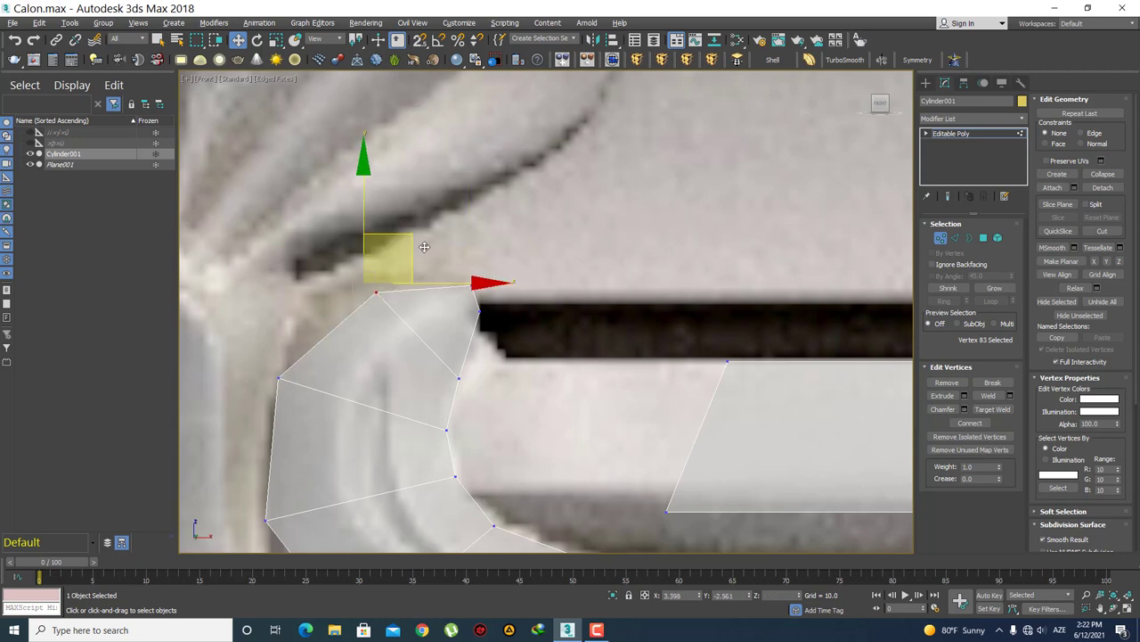
click(387, 386)
- Pull the hook's vertex down-left onto the curl and nudge the fan's right-edge vertex onto the groove
scroll(388, 386, down, 5)
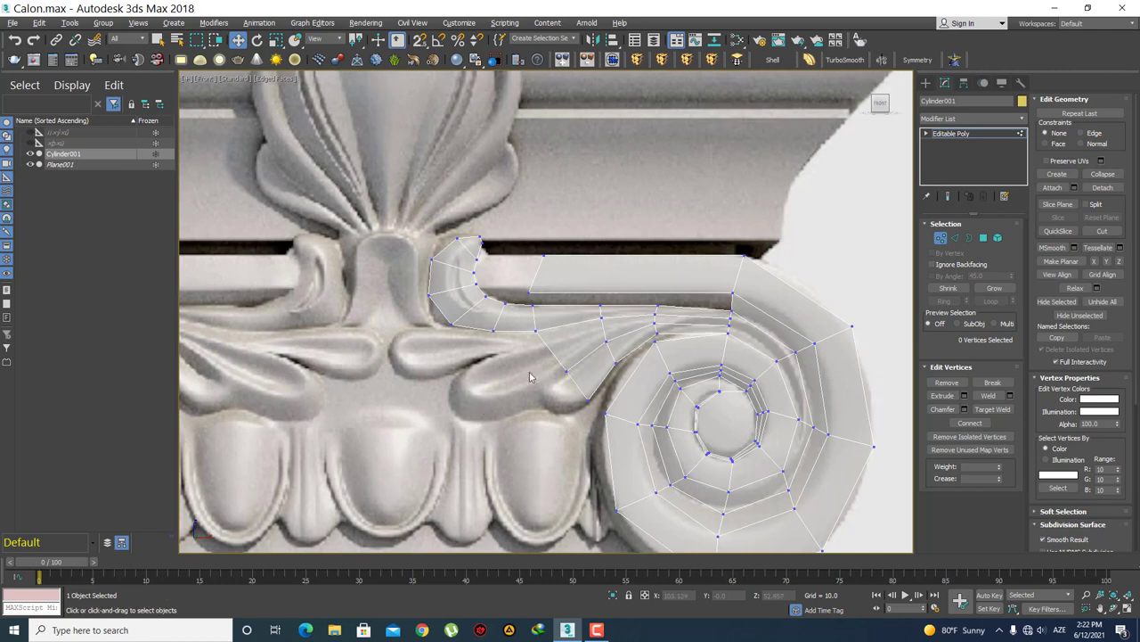
scroll(479, 407, up, 2)
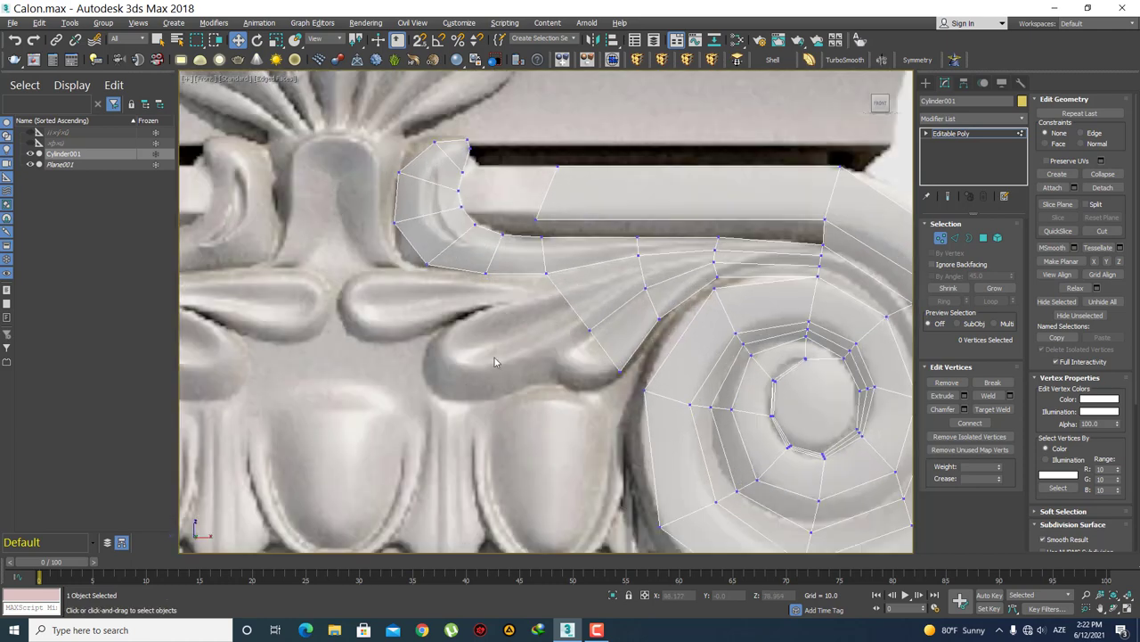
scroll(579, 309, up, 1)
scroll(565, 318, up, 1)
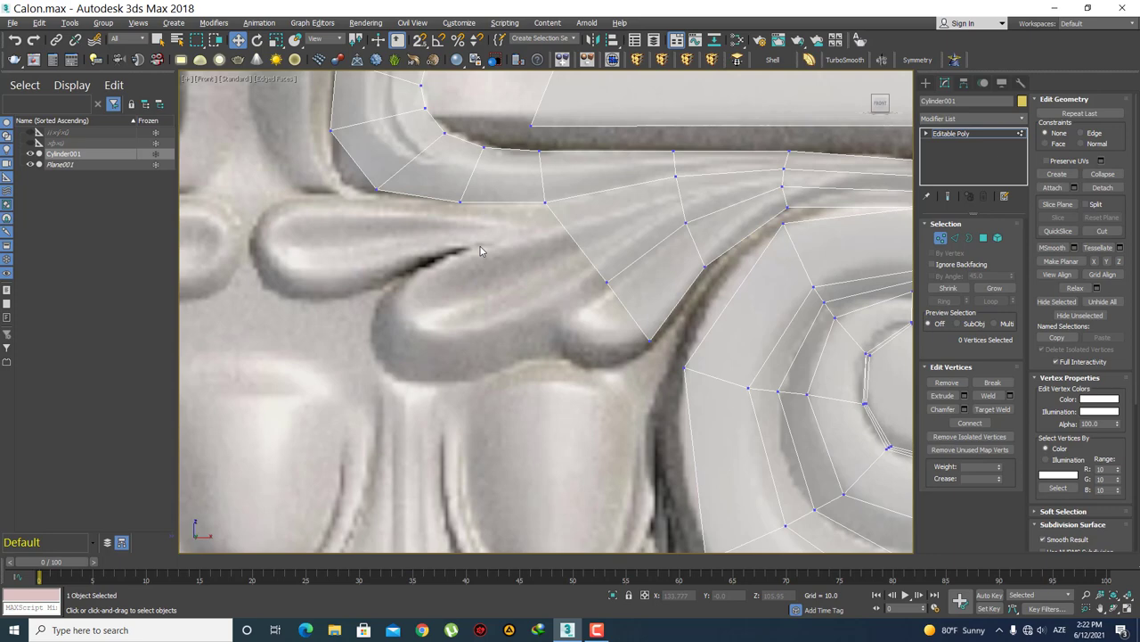
scroll(613, 330, up, 2)
click(630, 278)
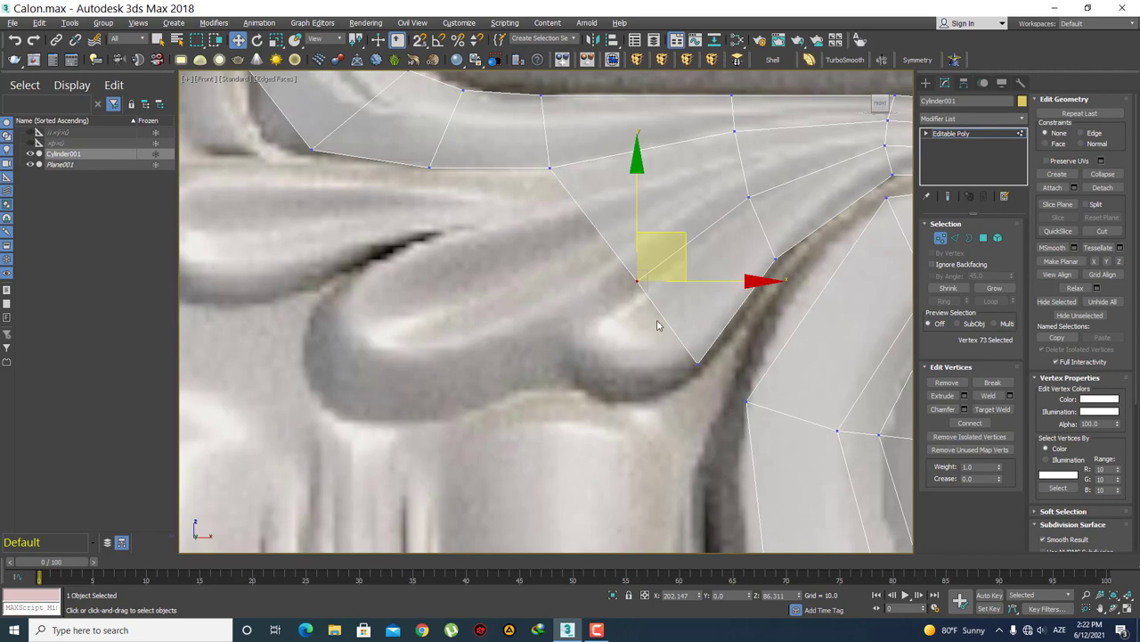
key(2)
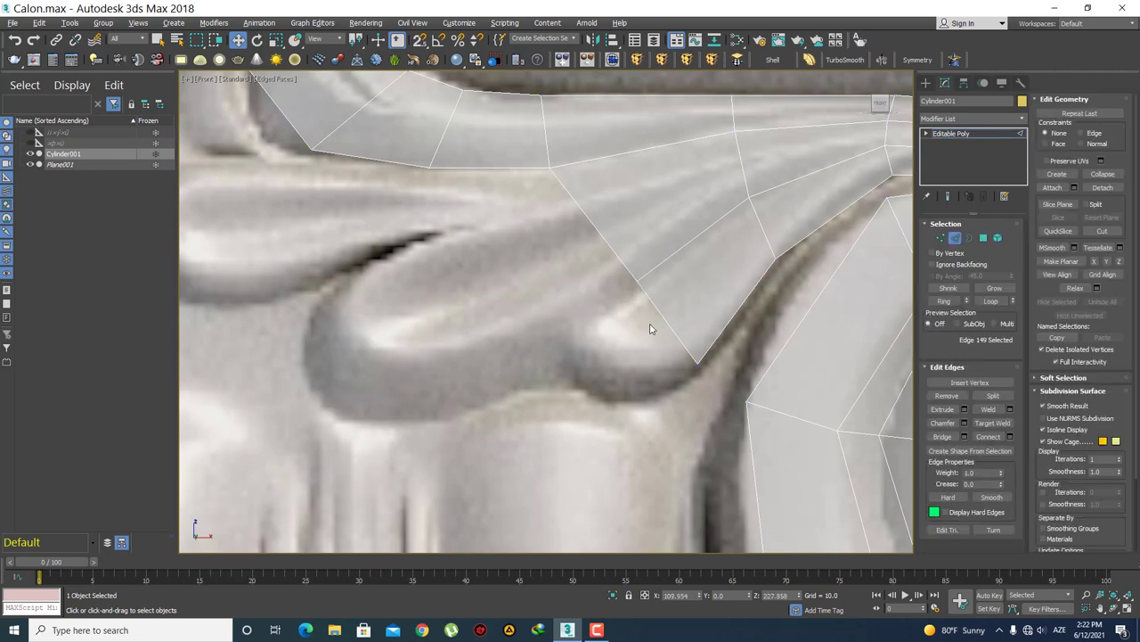
scroll(644, 300, down, 1)
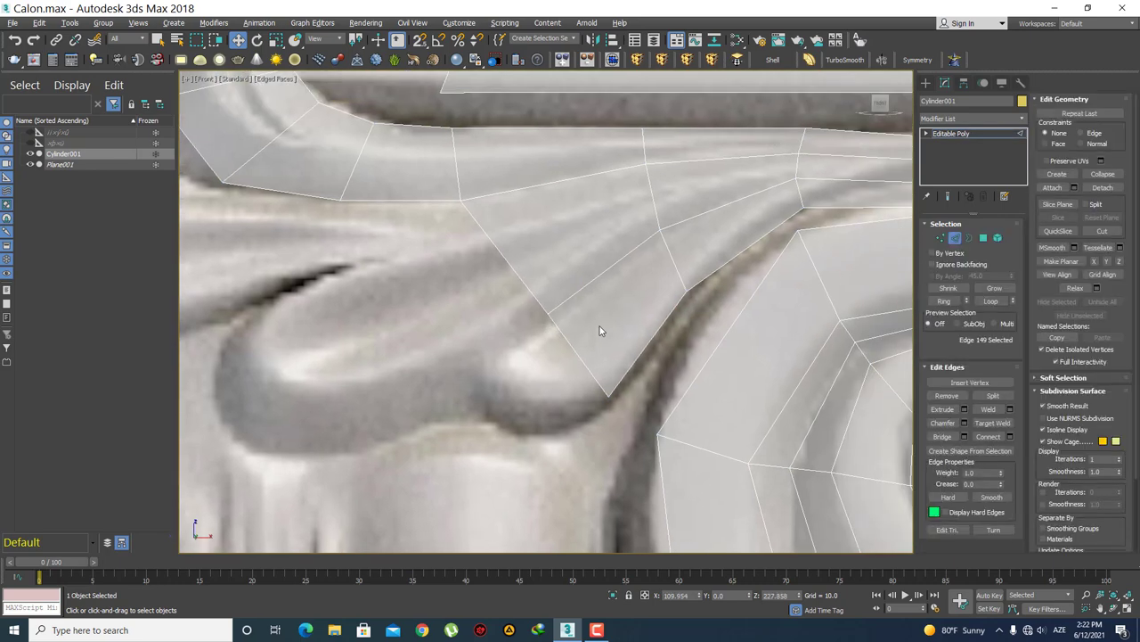
key(1)
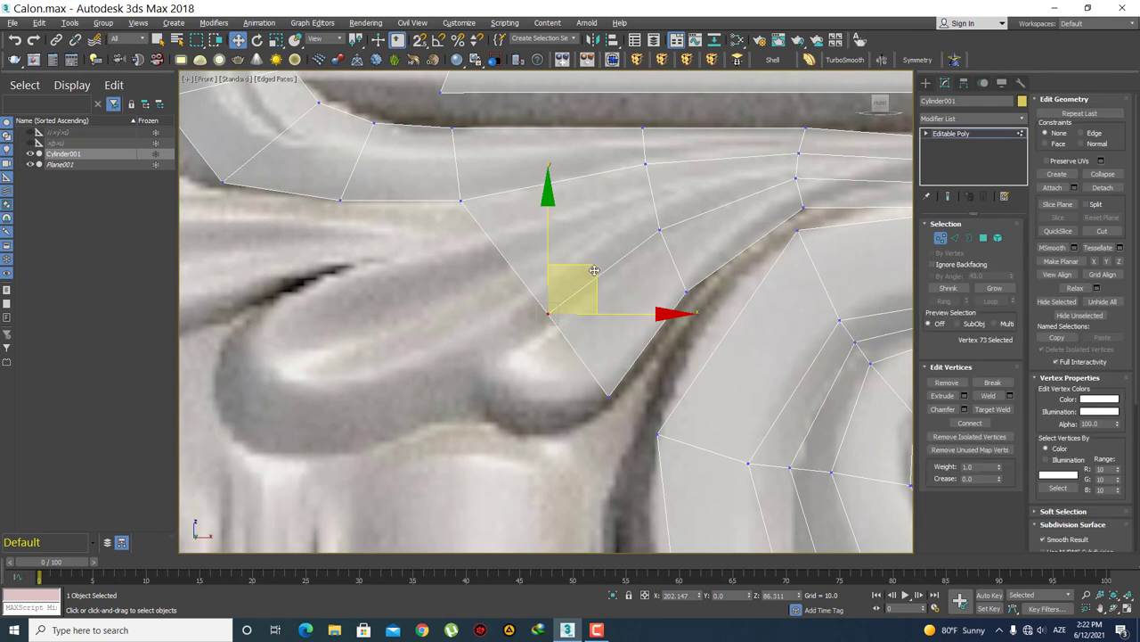
mouse_move(594, 270)
mouse_down()
mouse_move(544, 307)
mouse_move(555, 298)
mouse_up()
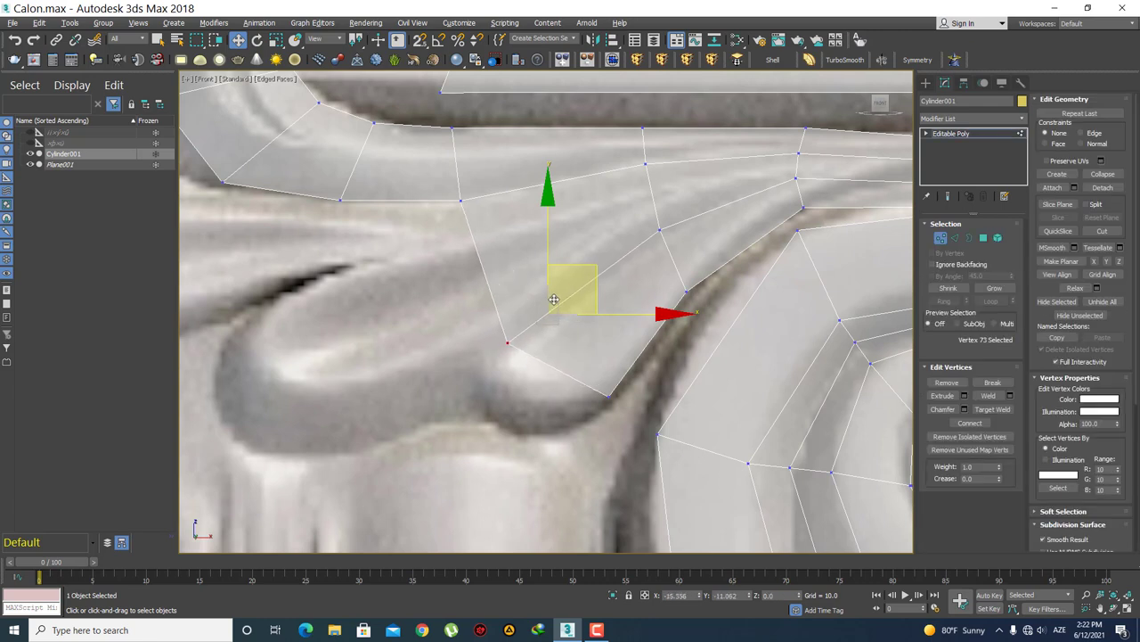
click(661, 230)
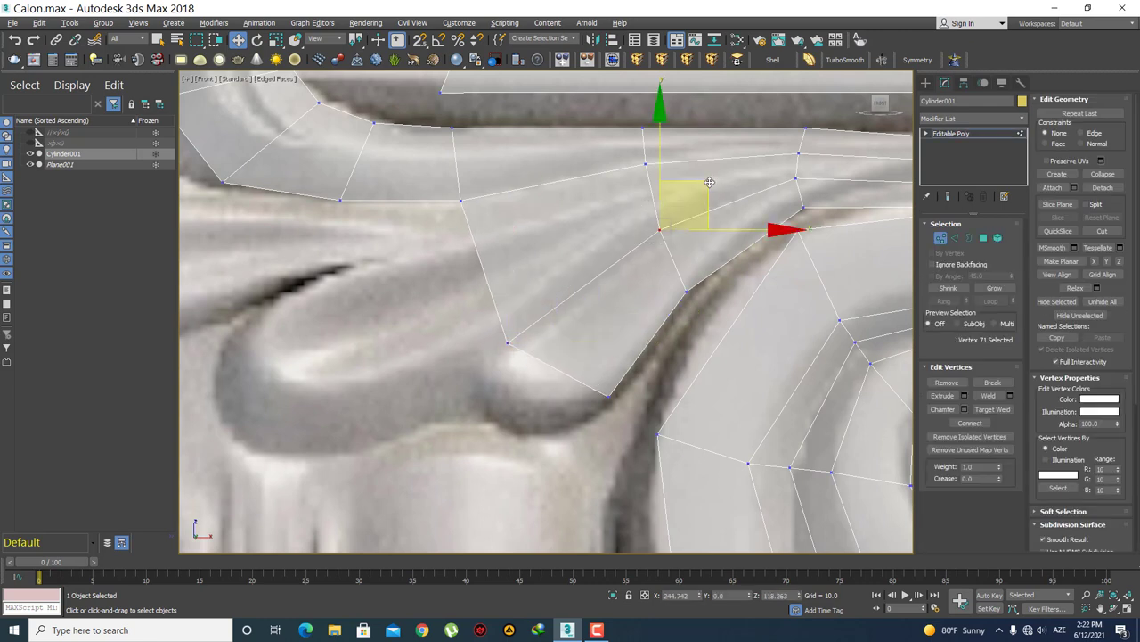
drag(709, 182, 697, 188)
click(720, 283)
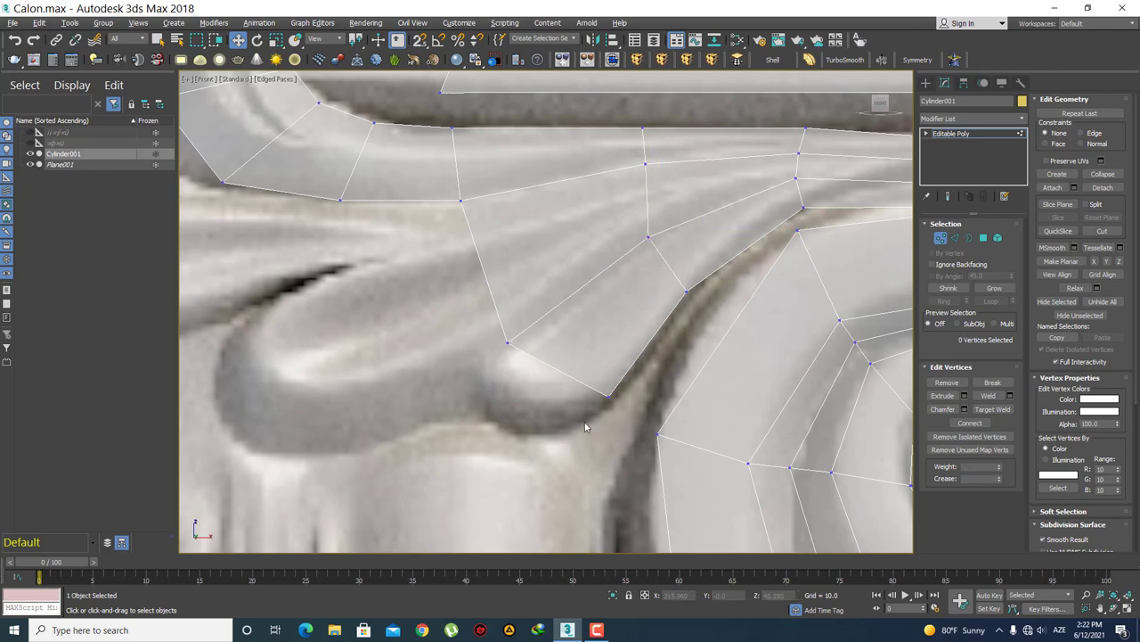
- Extrude the hook tip's bottom edge down-left into a new face
middle_drag(585, 427, 583, 391)
key(2)
click(565, 337)
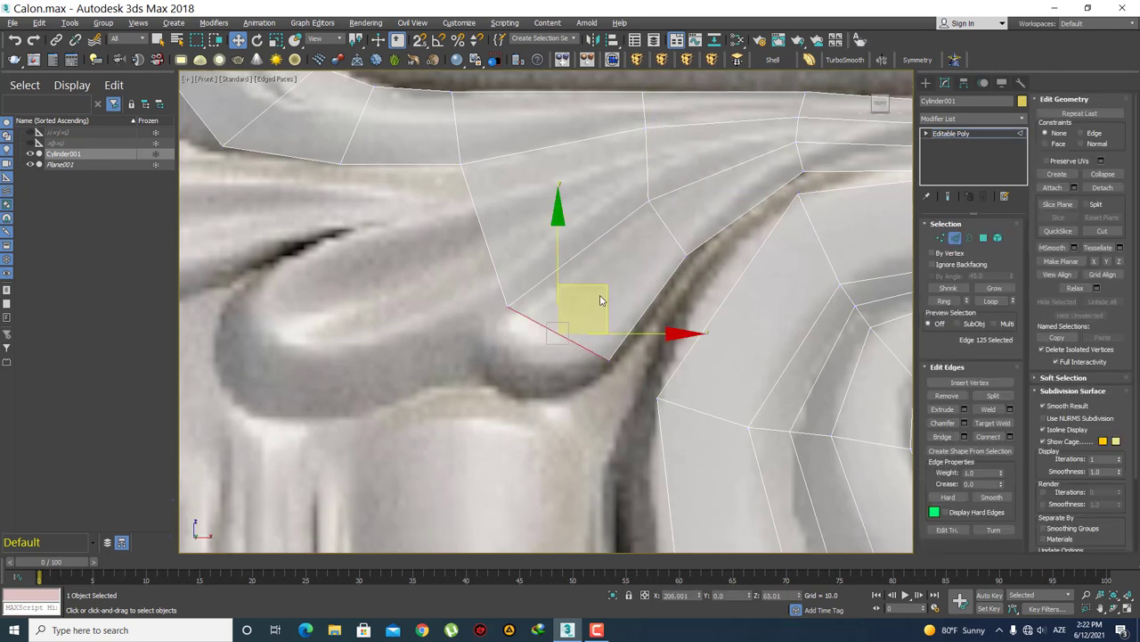
shift+drag(601, 300, 581, 422)
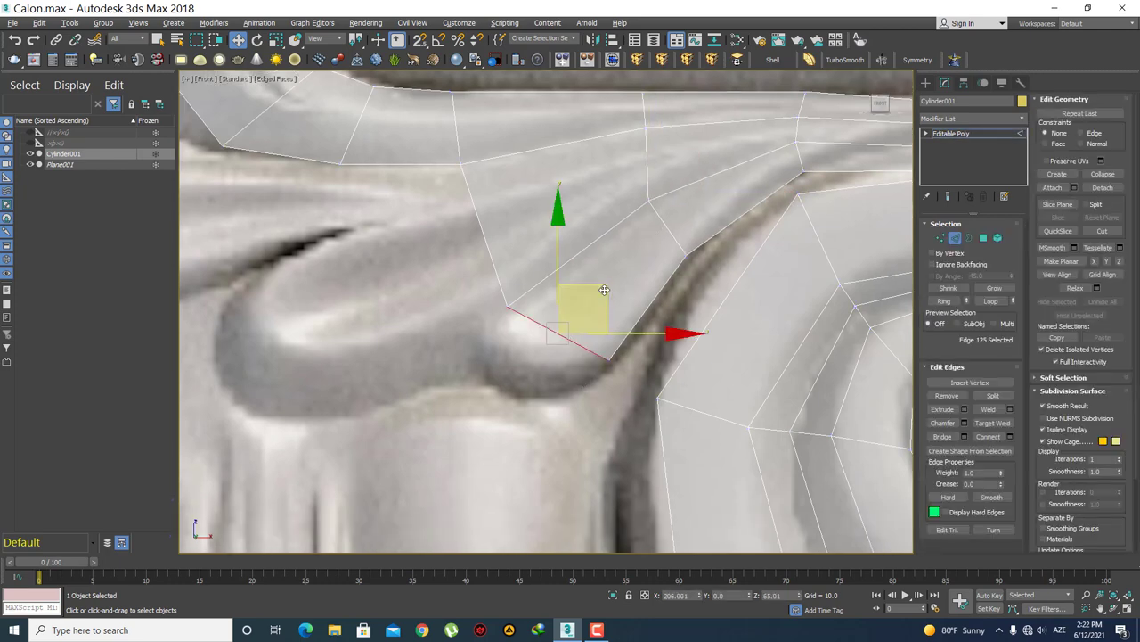
- Fit the two new tip vertices onto the curl's outline and underside
key(1)
click(577, 403)
drag(627, 366, 567, 343)
click(499, 356)
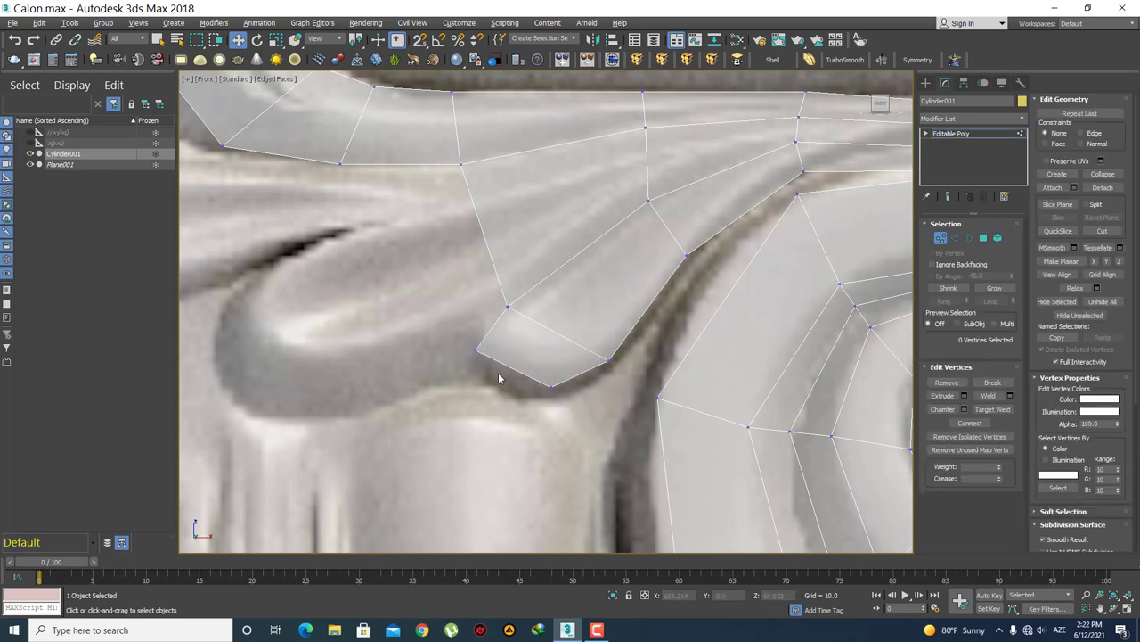
click(476, 350)
drag(523, 304, 541, 311)
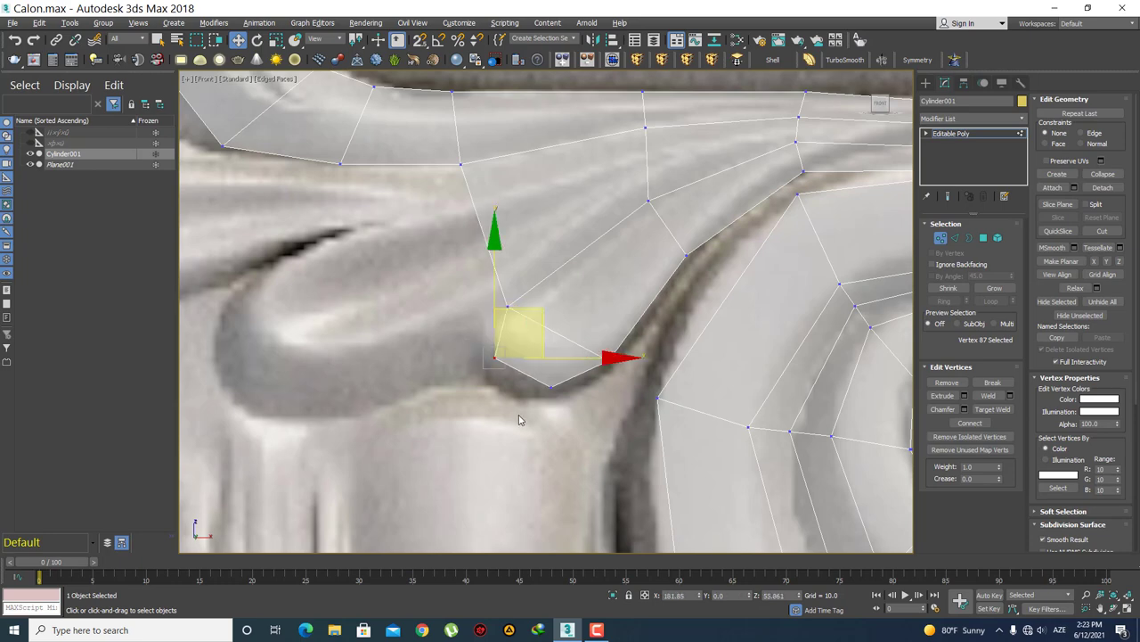
click(509, 402)
scroll(527, 393, down, 2)
scroll(526, 267, down, 3)
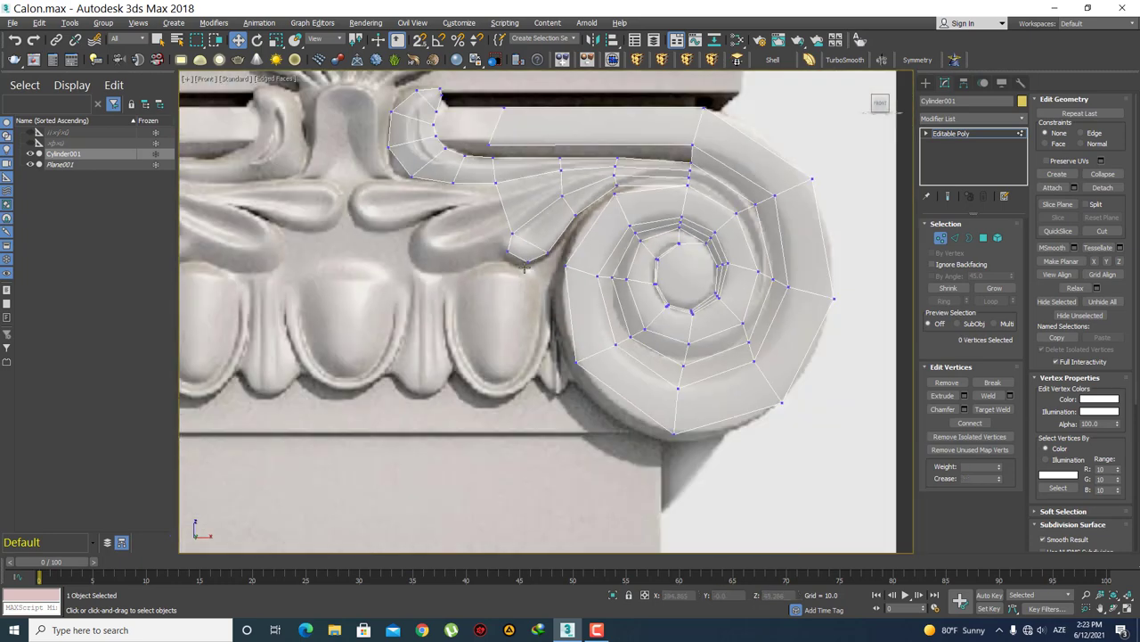
middle_drag(443, 257, 520, 391)
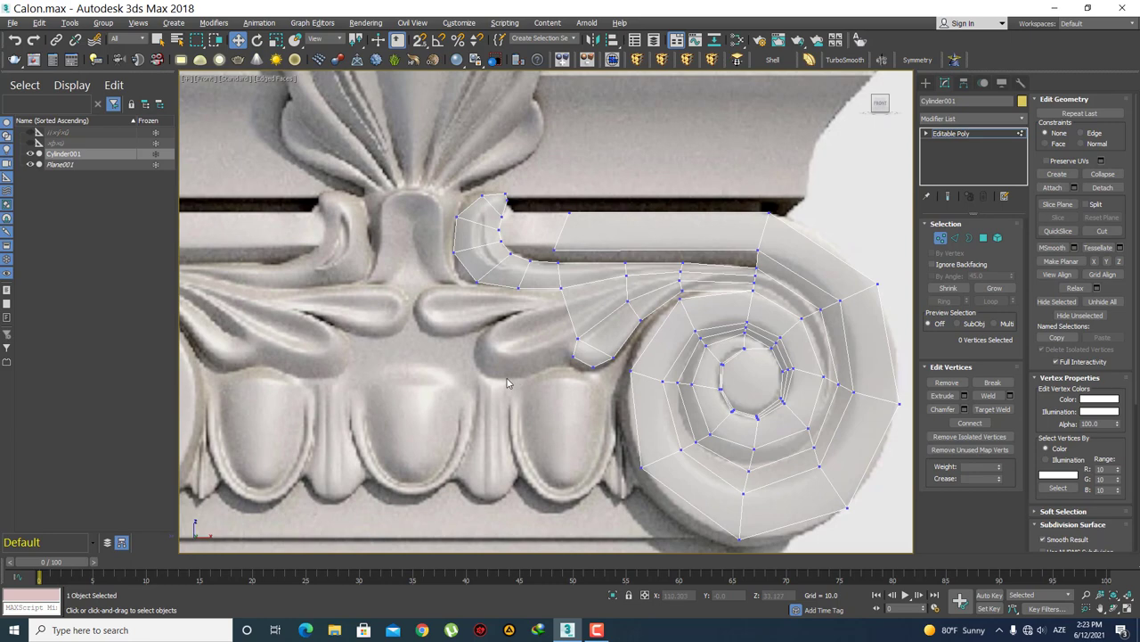
scroll(595, 350, up, 2)
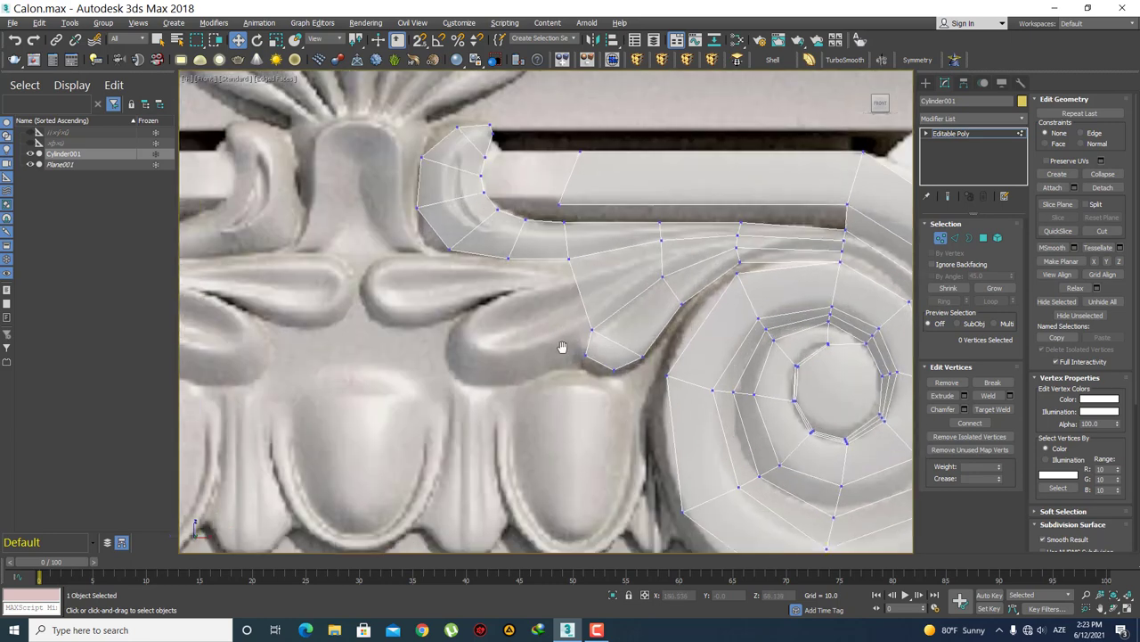
- Select four crossing edges of the strip beneath the abacus band
scroll(599, 347, up, 1)
middle_drag(605, 340, 616, 360)
middle_drag(592, 338, 565, 330)
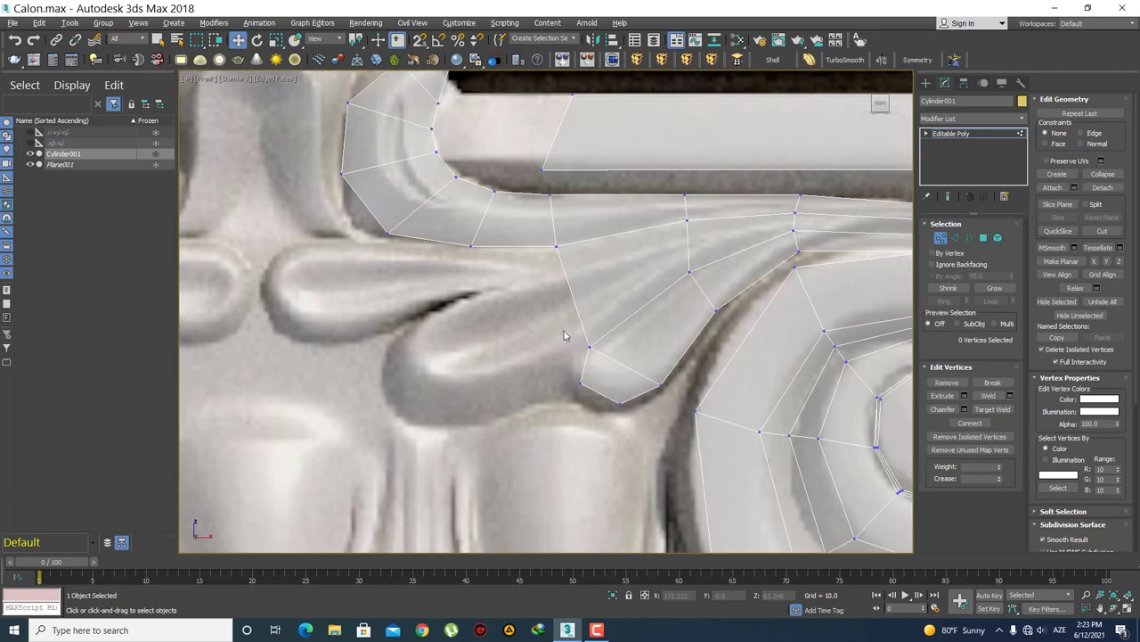
key(2)
click(571, 288)
key(q)
ctrl+click(686, 248)
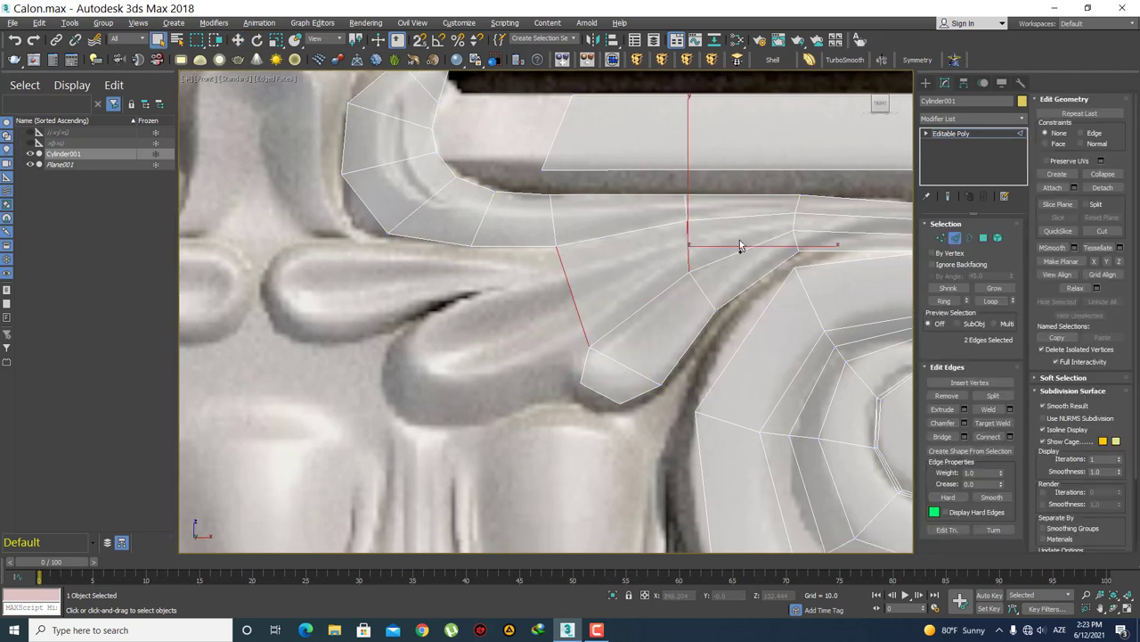
ctrl+click(791, 222)
scroll(731, 257, down, 3)
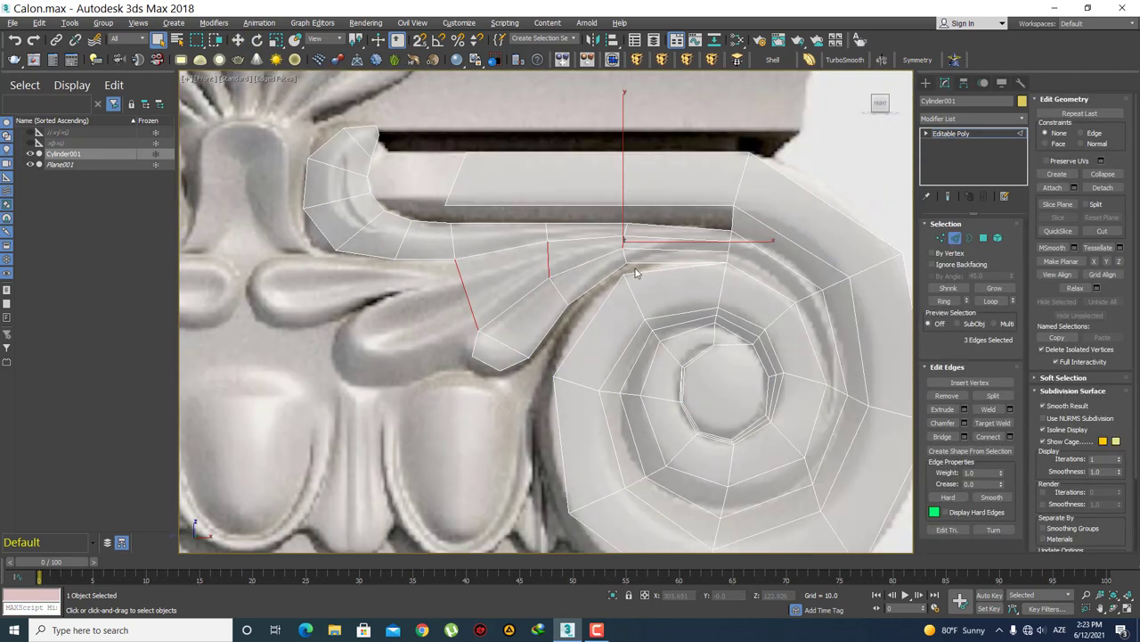
scroll(730, 239, up, 3)
ctrl+click(736, 252)
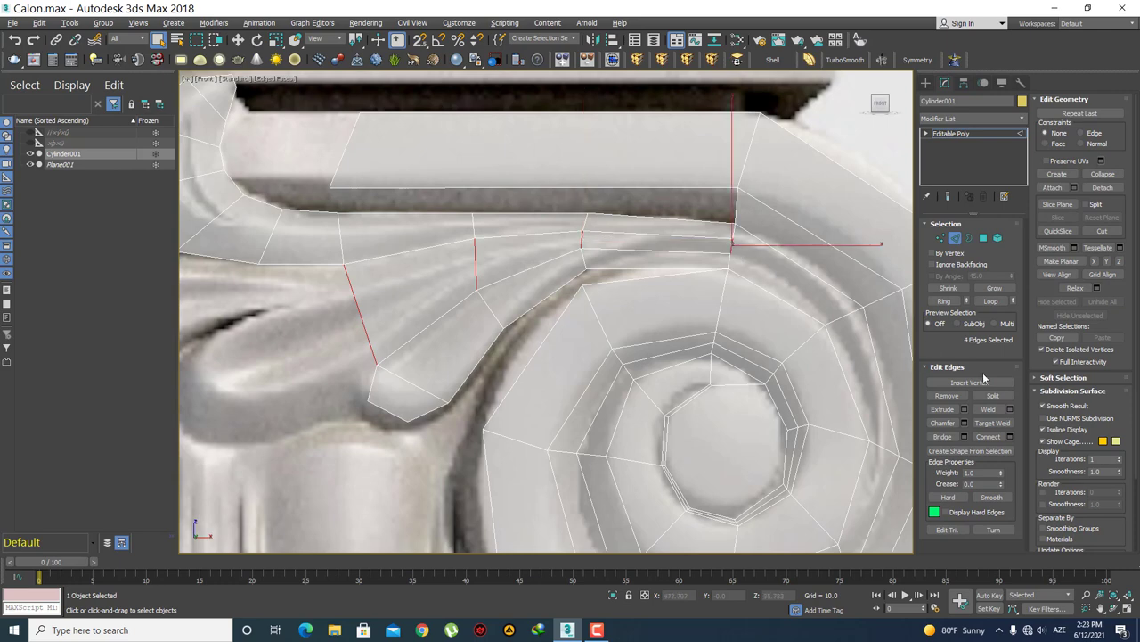
- Connect the selected edges with 1 segment and Slide -43 toward the spiral
click(1012, 437)
click(557, 321)
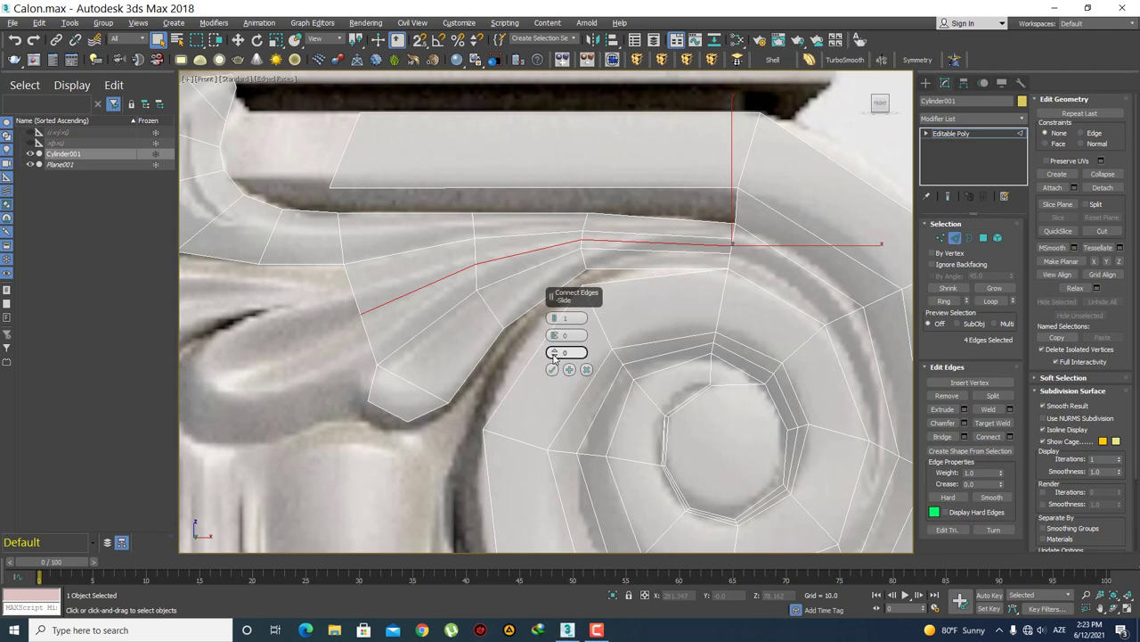
drag(555, 353, 552, 457)
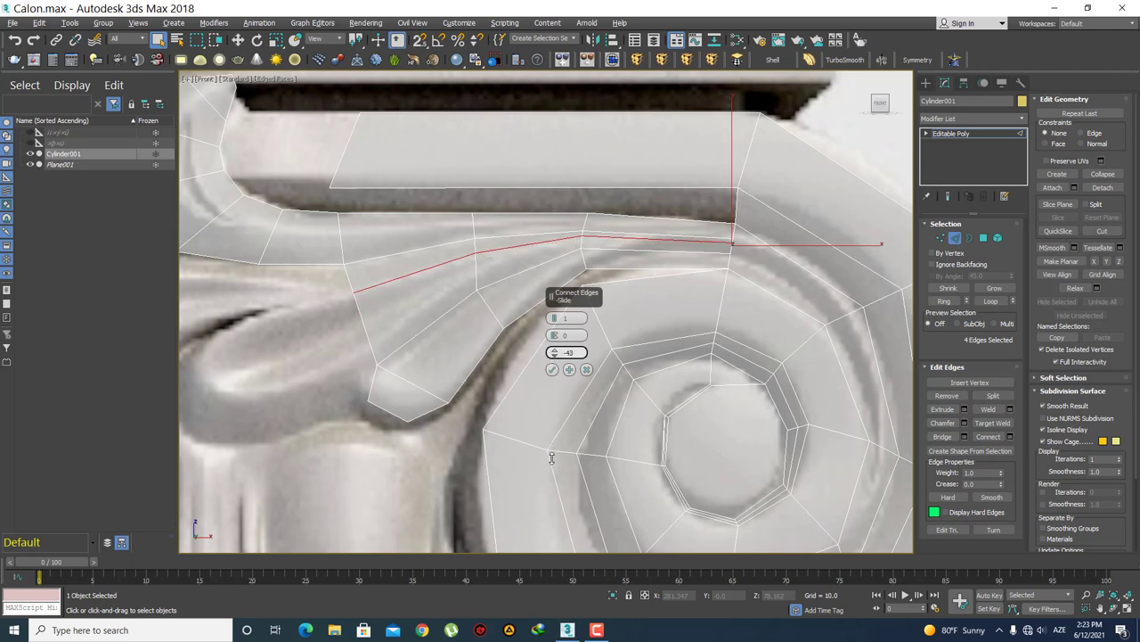
click(552, 369)
- Switch to Vertex mode and turn on Target Weld
scroll(685, 359, up, 3)
key(1)
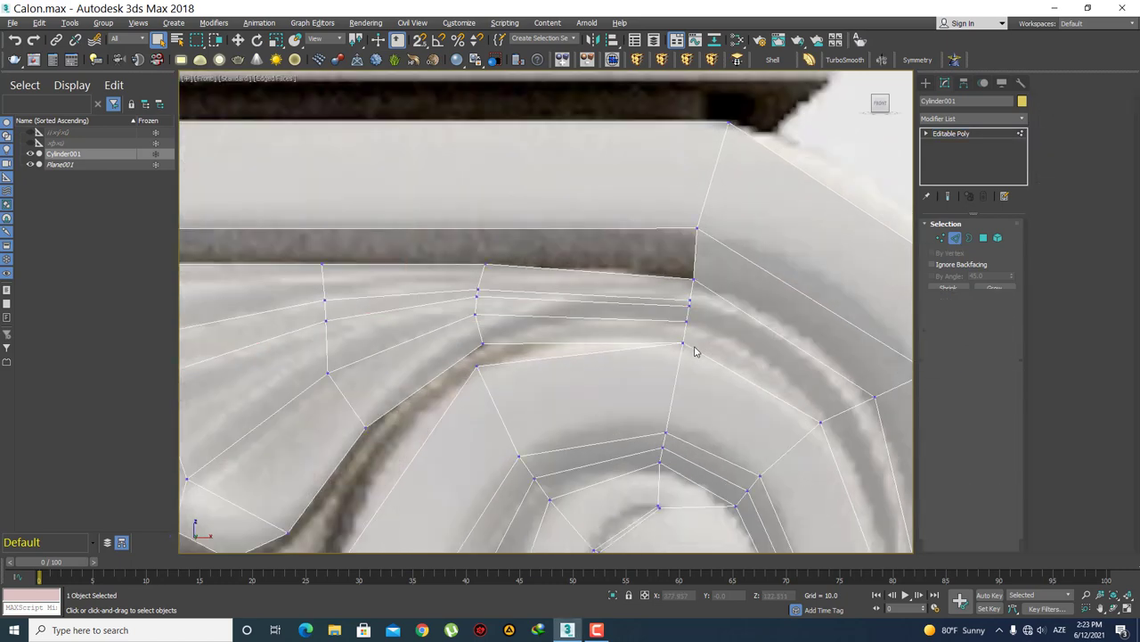
scroll(700, 312, up, 3)
scroll(767, 334, up, 2)
scroll(719, 317, down, 3)
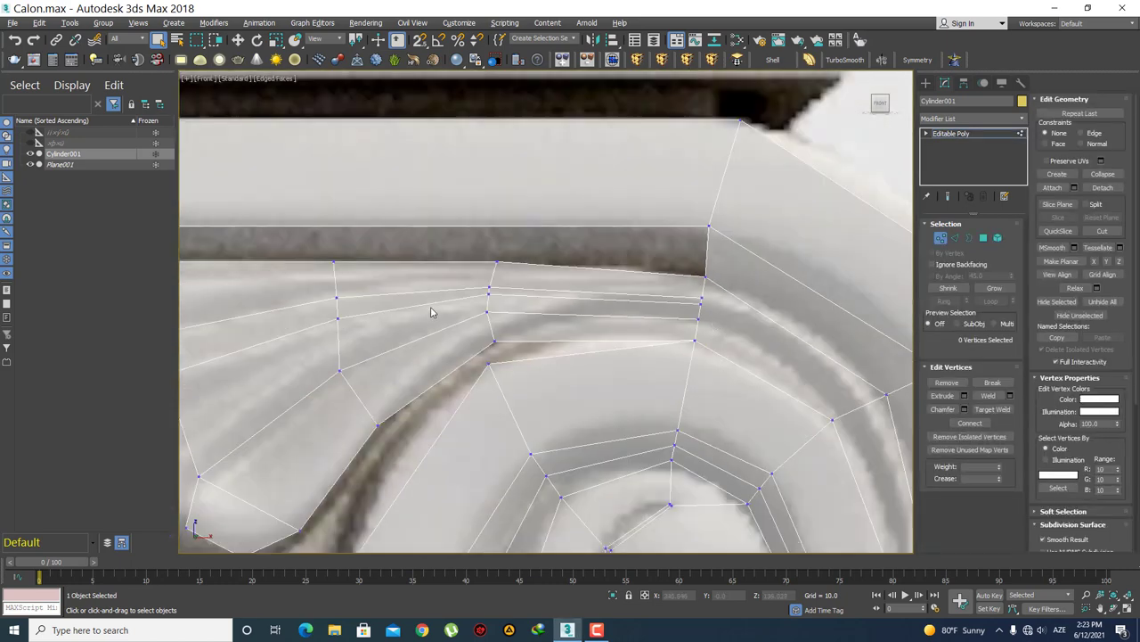
scroll(583, 292, down, 2)
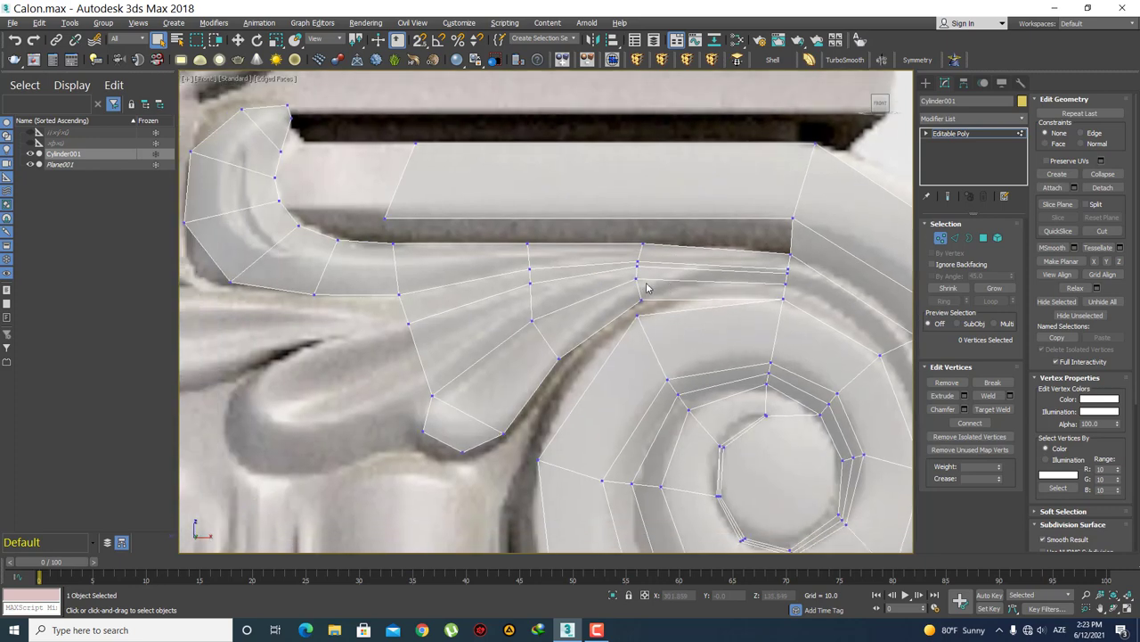
scroll(749, 279, up, 2)
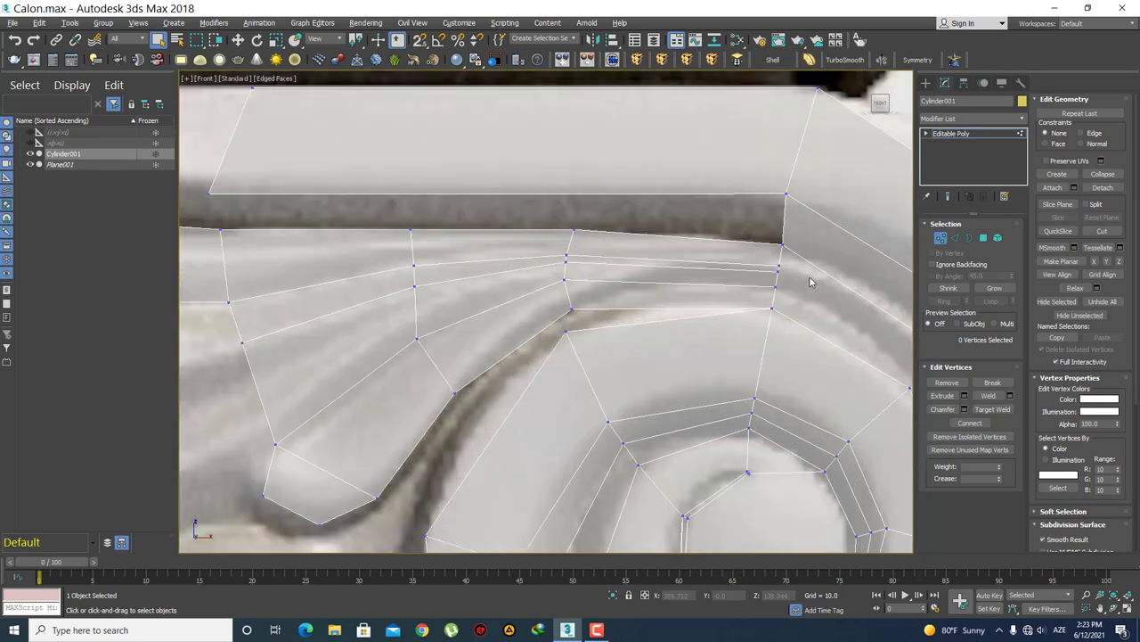
scroll(809, 280, up, 2)
click(989, 410)
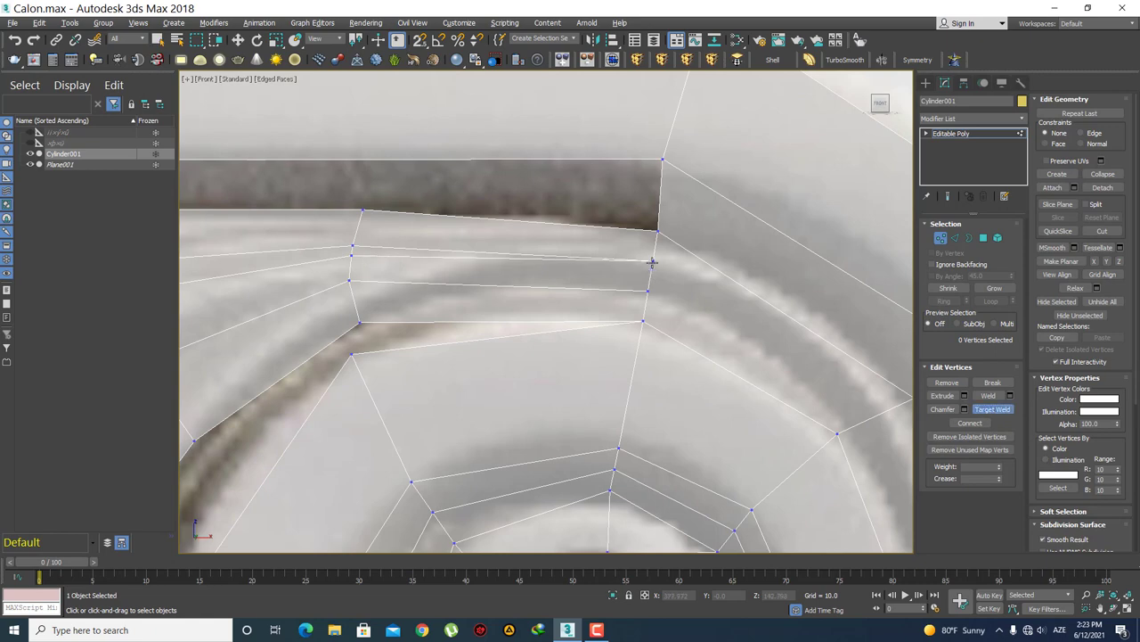
scroll(685, 302, down, 3)
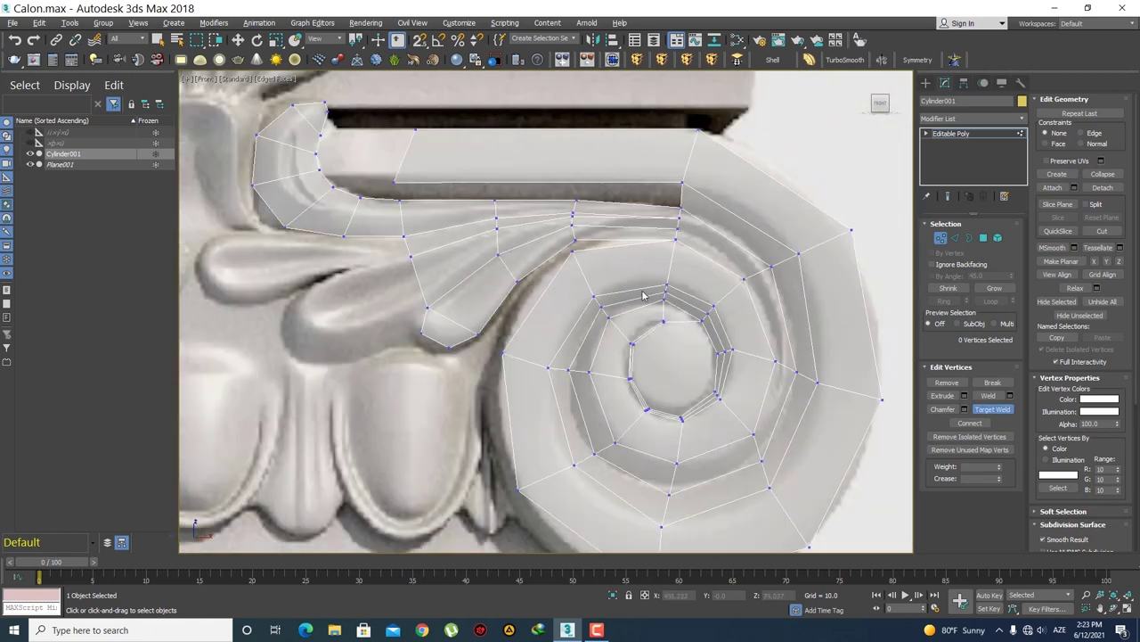
- Extend a new strip of faces from the curled hook's left edge along its left side
middle_drag(644, 295, 571, 293)
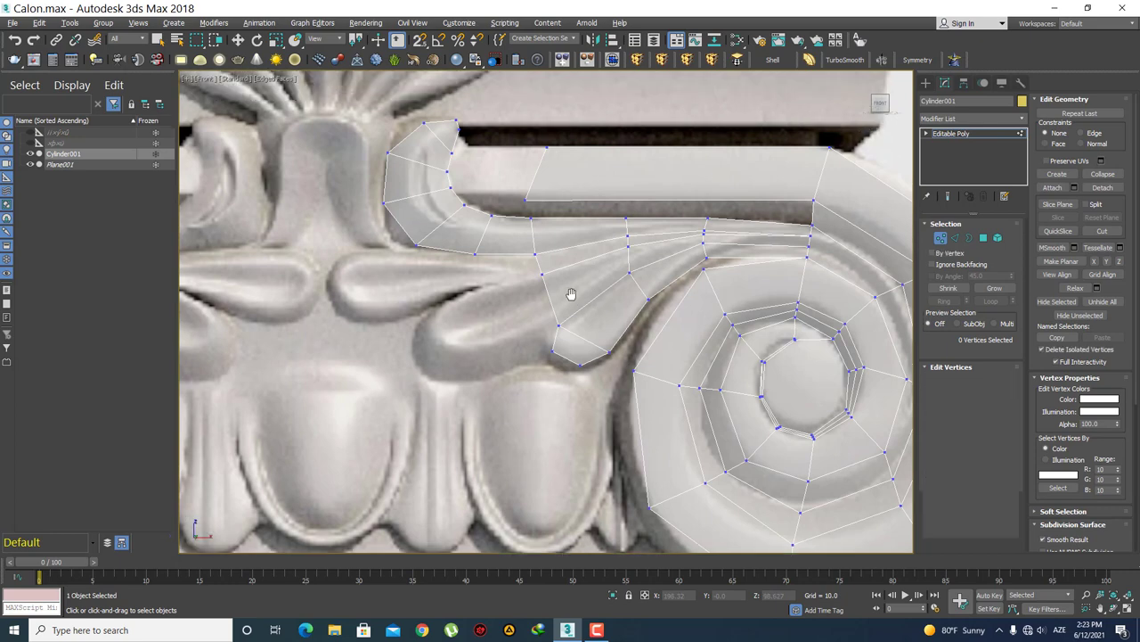
key(2)
click(550, 303)
scroll(549, 303, up, 4)
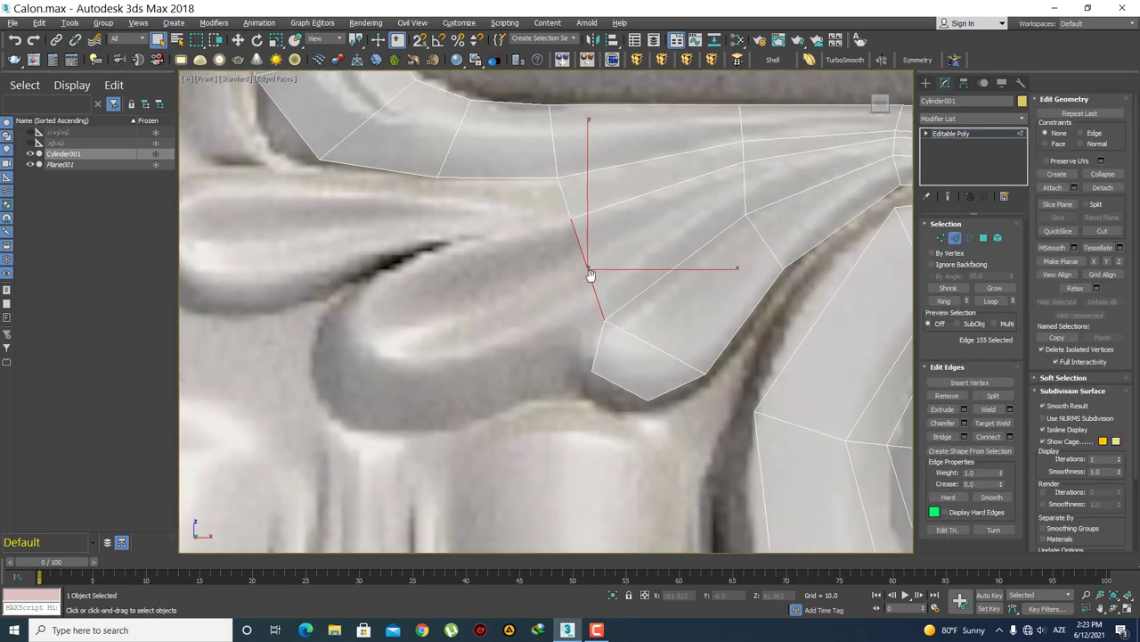
key(w)
mouse_move(640, 229)
shift+mouse_down()
mouse_move(525, 257)
mouse_move(398, 316)
shift+mouse_up()
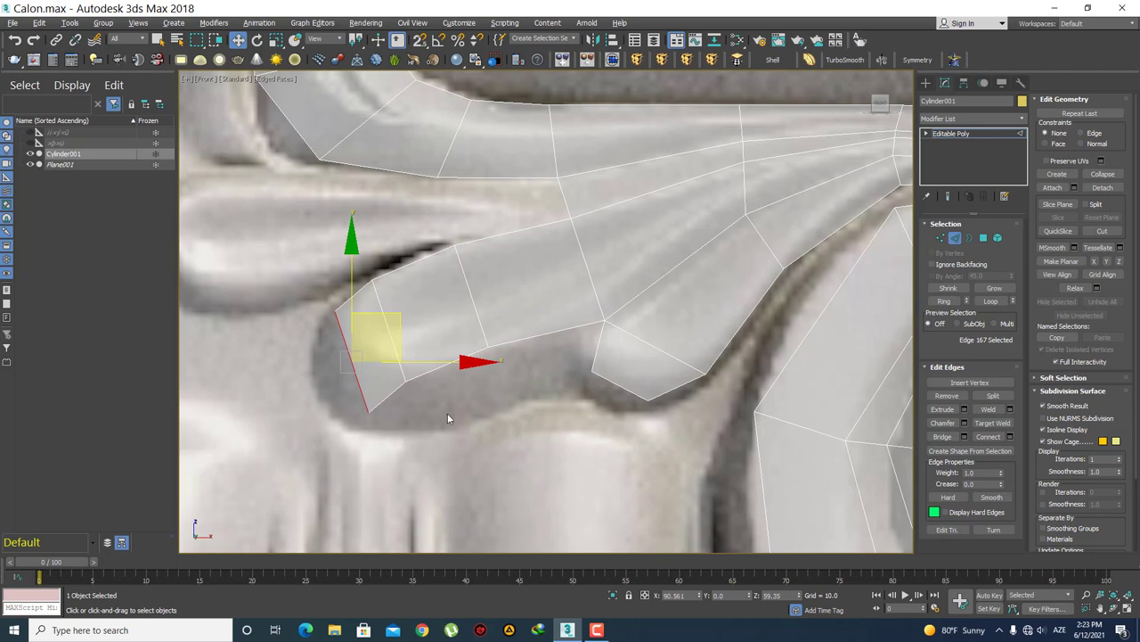
- Move the new strip's vertices onto the hook's outer outline
key(1)
mouse_move(484, 407)
mouse_down()
mouse_move(527, 319)
mouse_move(562, 322)
mouse_up()
mouse_move(426, 399)
mouse_down()
mouse_move(401, 364)
mouse_move(474, 335)
mouse_move(445, 328)
mouse_up()
drag(419, 443, 339, 387)
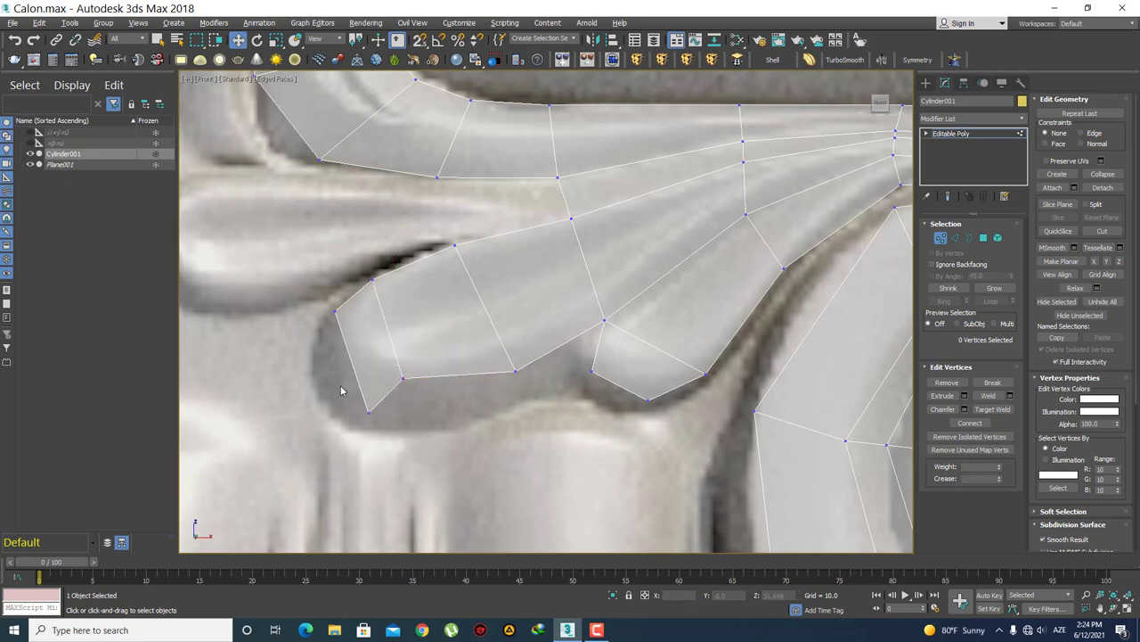
mouse_move(403, 366)
mouse_down()
mouse_move(399, 322)
mouse_move(335, 311)
mouse_up()
drag(382, 264, 391, 279)
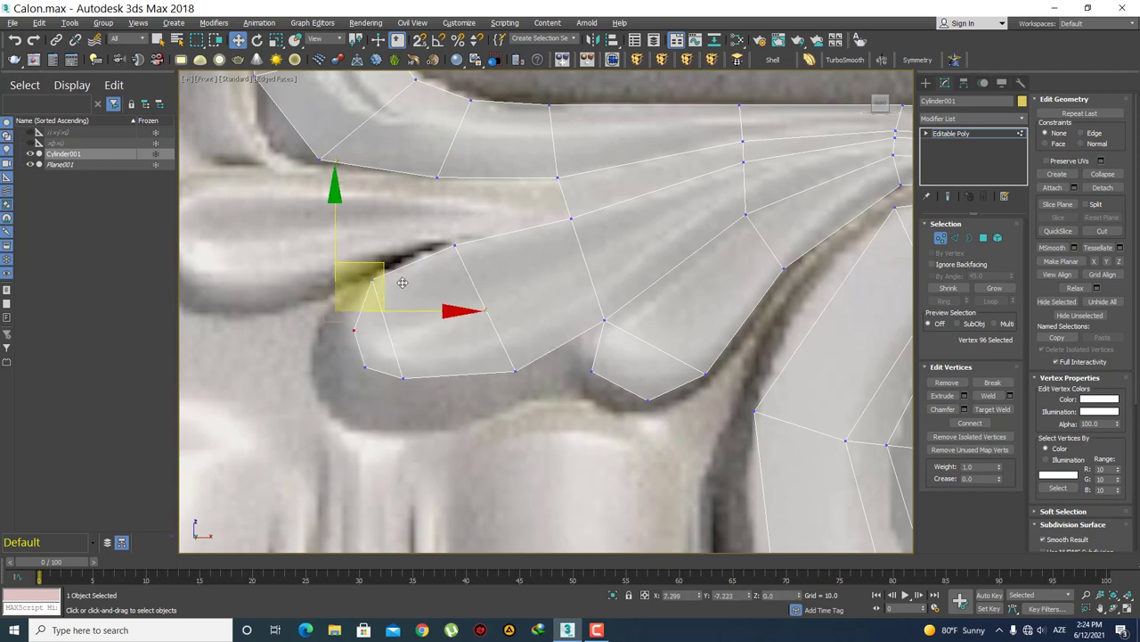
- Slide the strip's bottom vertex along the hook's base and nudge its top vertices onto the outline
click(405, 428)
click(403, 378)
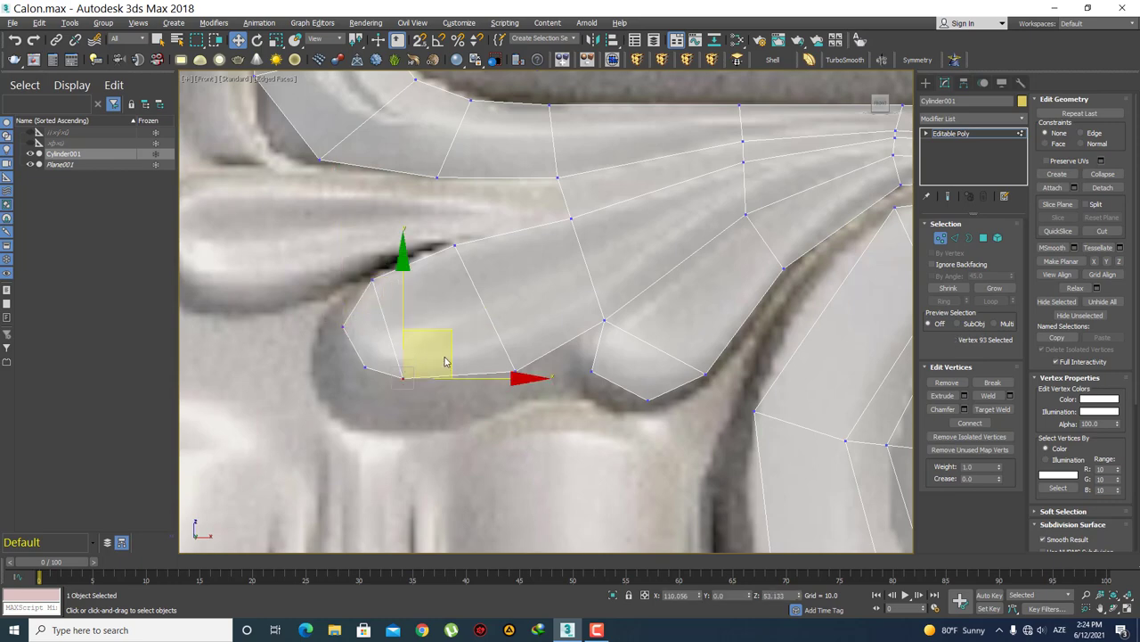
drag(450, 337, 473, 333)
click(440, 370)
drag(417, 307, 357, 242)
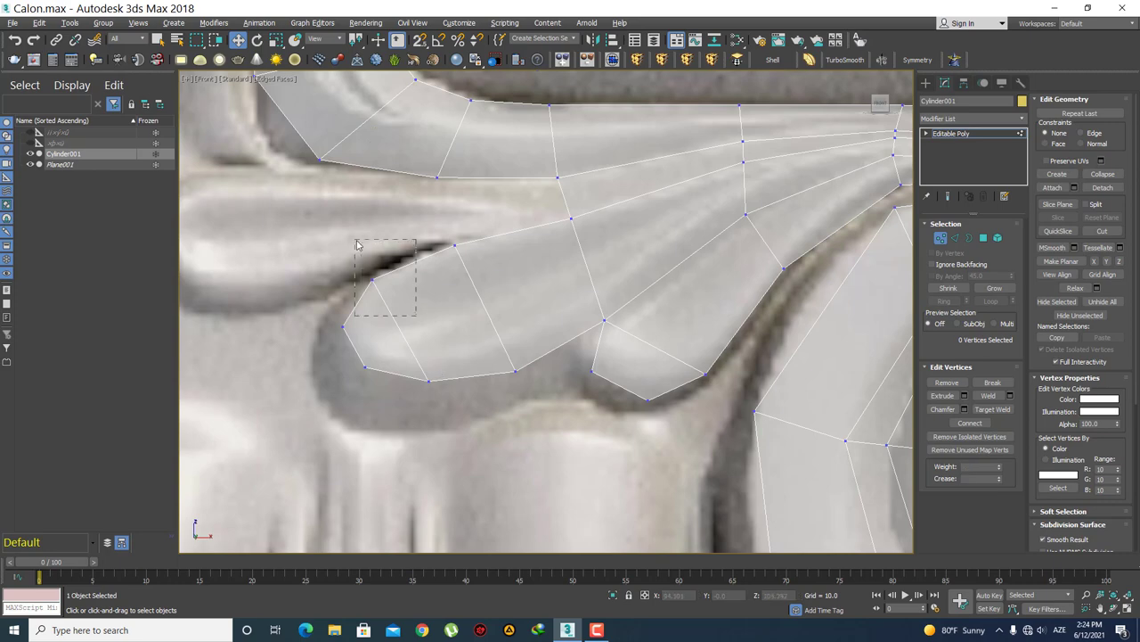
mouse_move(476, 244)
mouse_down()
mouse_move(485, 239)
mouse_move(423, 211)
mouse_up()
drag(507, 203, 515, 194)
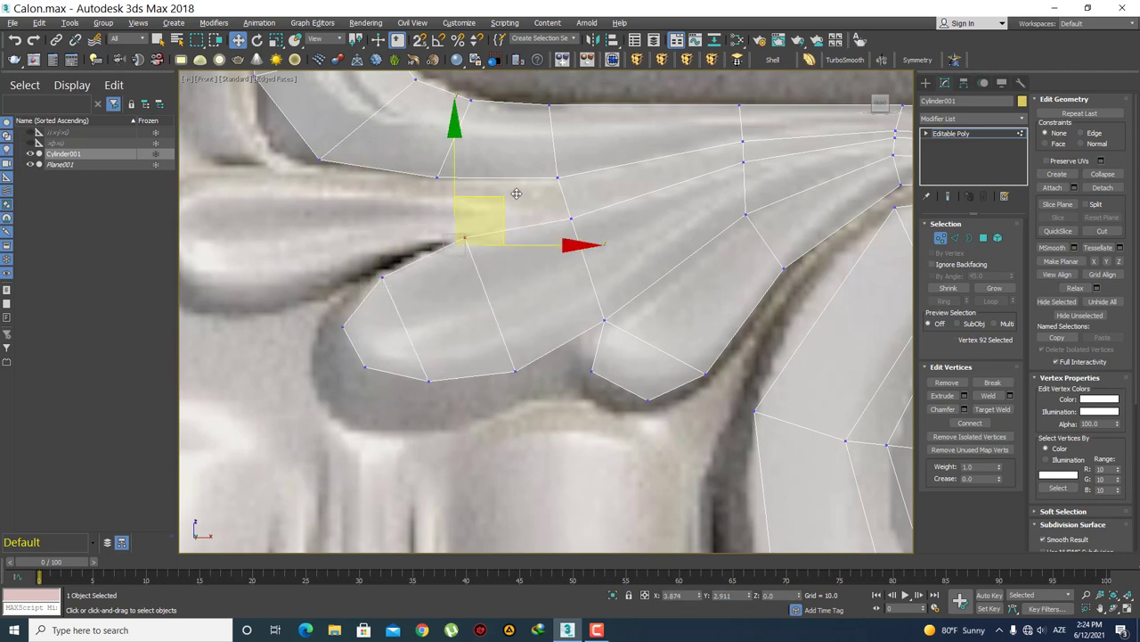
click(529, 343)
- Nudge a leaf-fan vertex up onto the carving, zooming to check the fit
middle_drag(547, 264, 544, 267)
scroll(544, 268, down, 4)
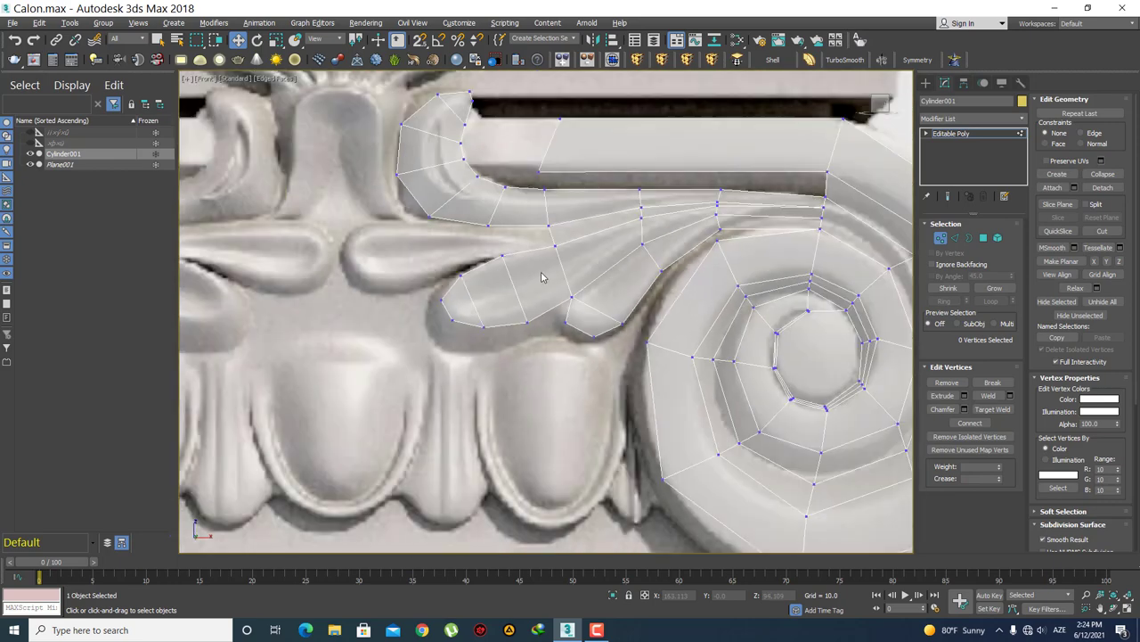
scroll(560, 265, up, 3)
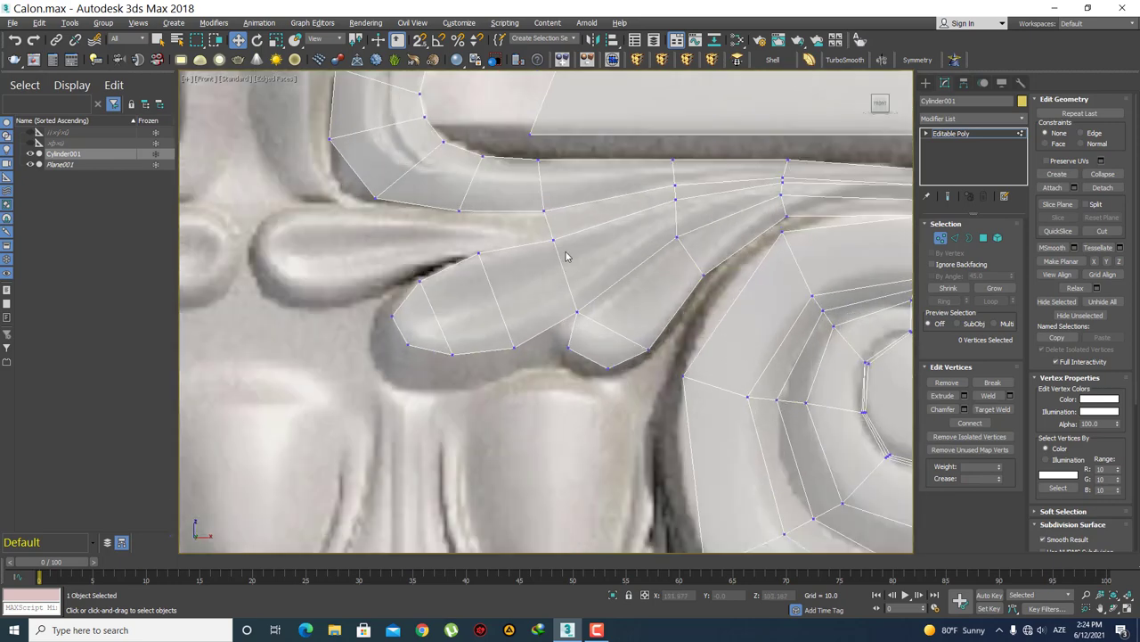
click(553, 241)
scroll(579, 203, up, 3)
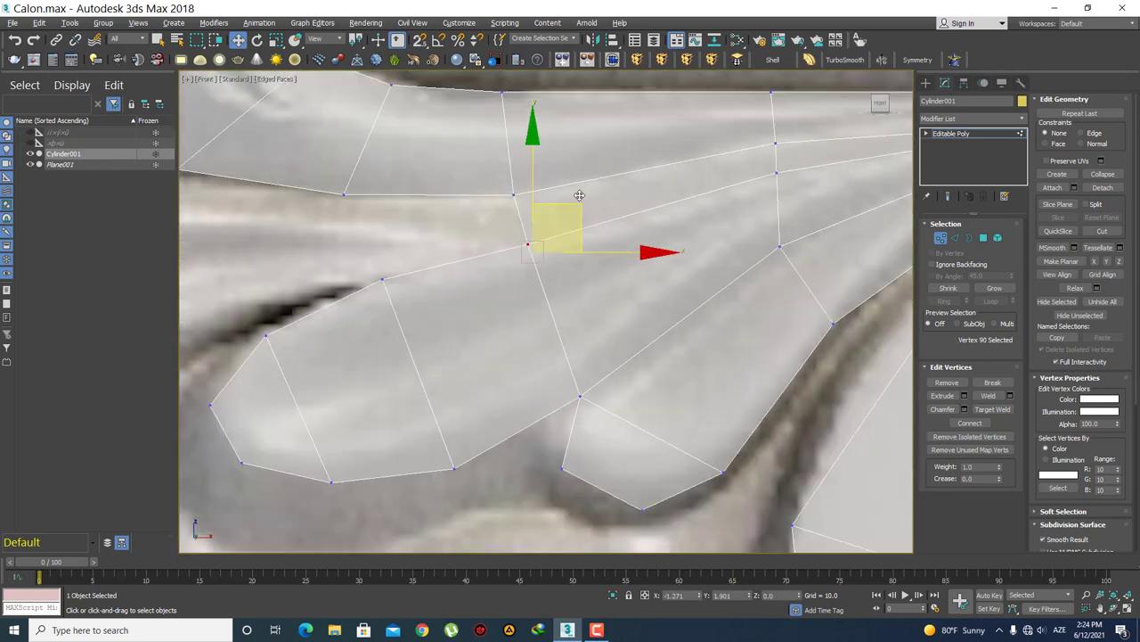
click(602, 267)
scroll(532, 250, down, 4)
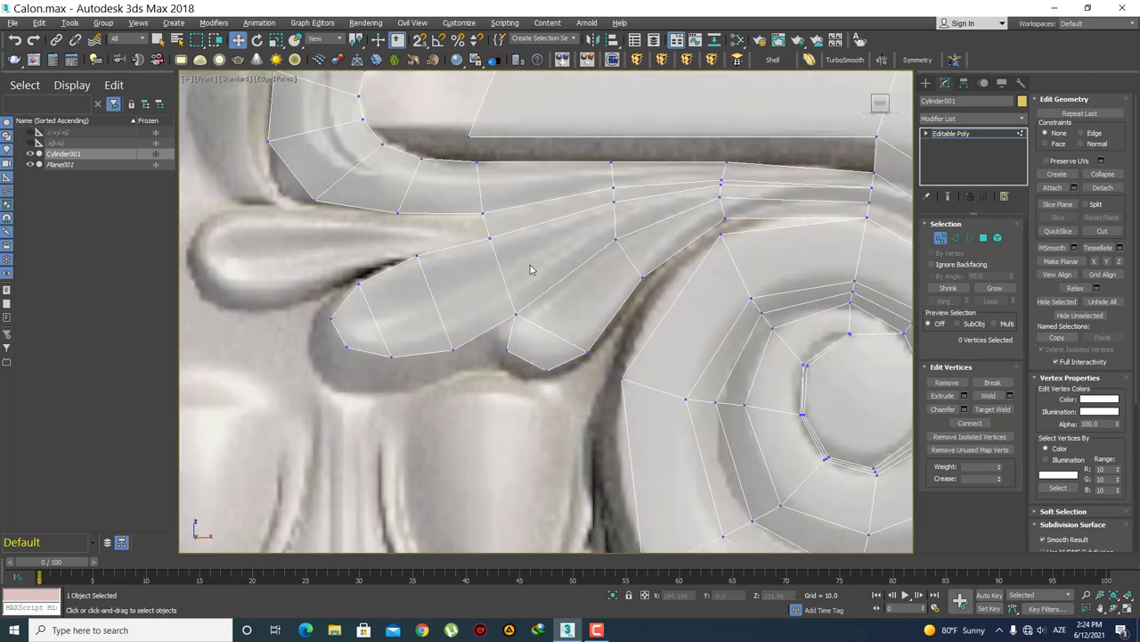
scroll(530, 264, down, 5)
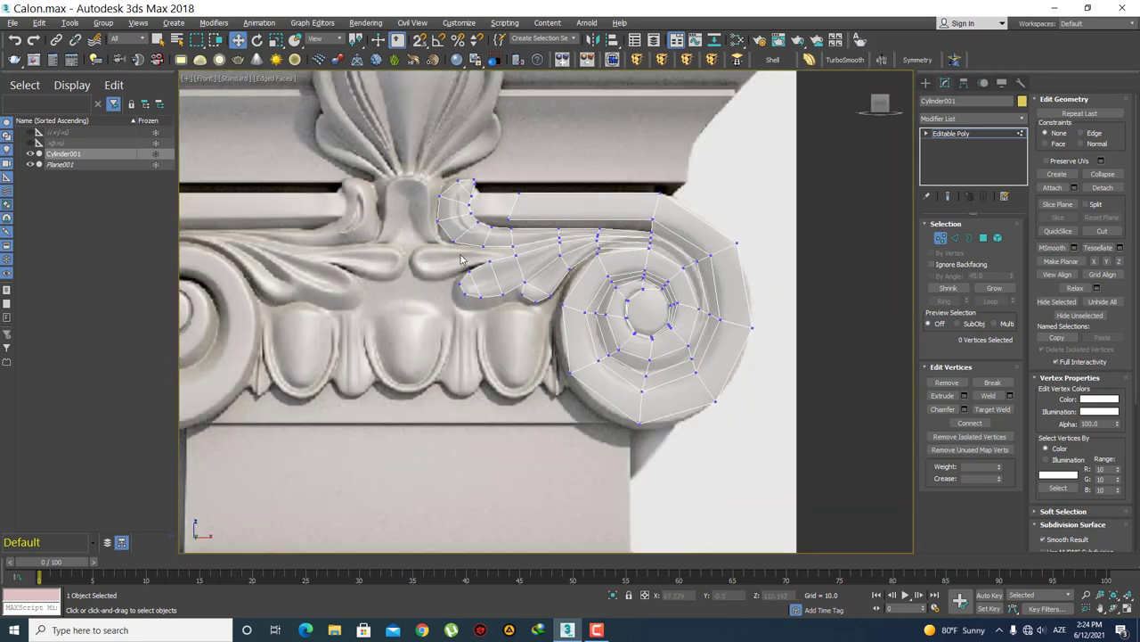
scroll(461, 259, up, 2)
scroll(476, 252, up, 3)
- Select the open border edge at the leaf fan's left end in Edge mode
middle_drag(486, 263, 514, 290)
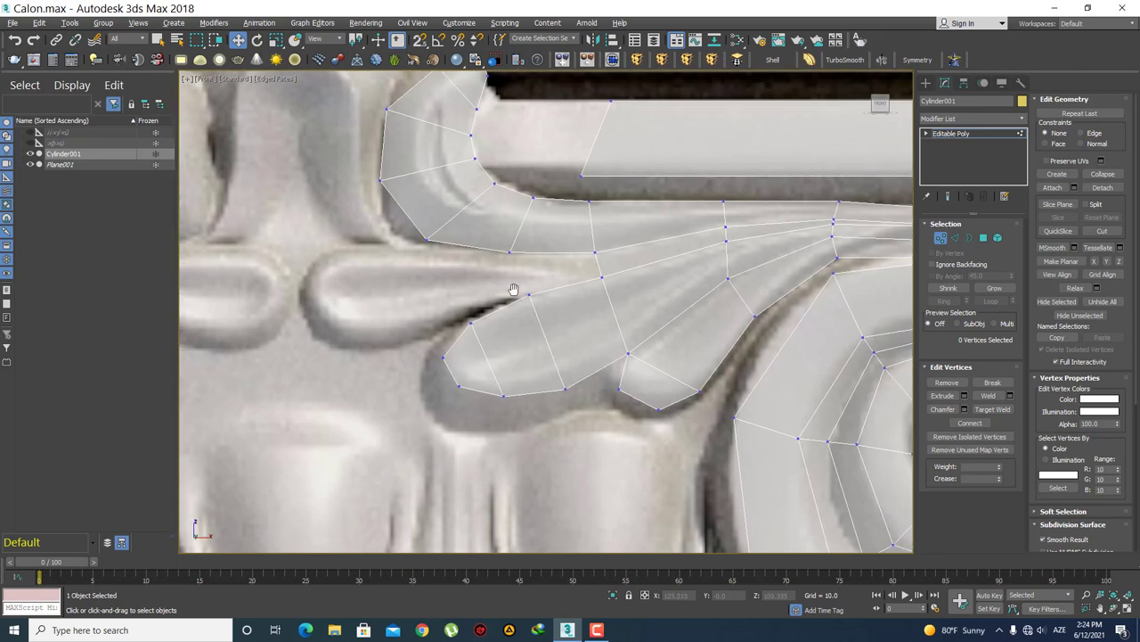
key(2)
key(q)
drag(553, 234, 569, 302)
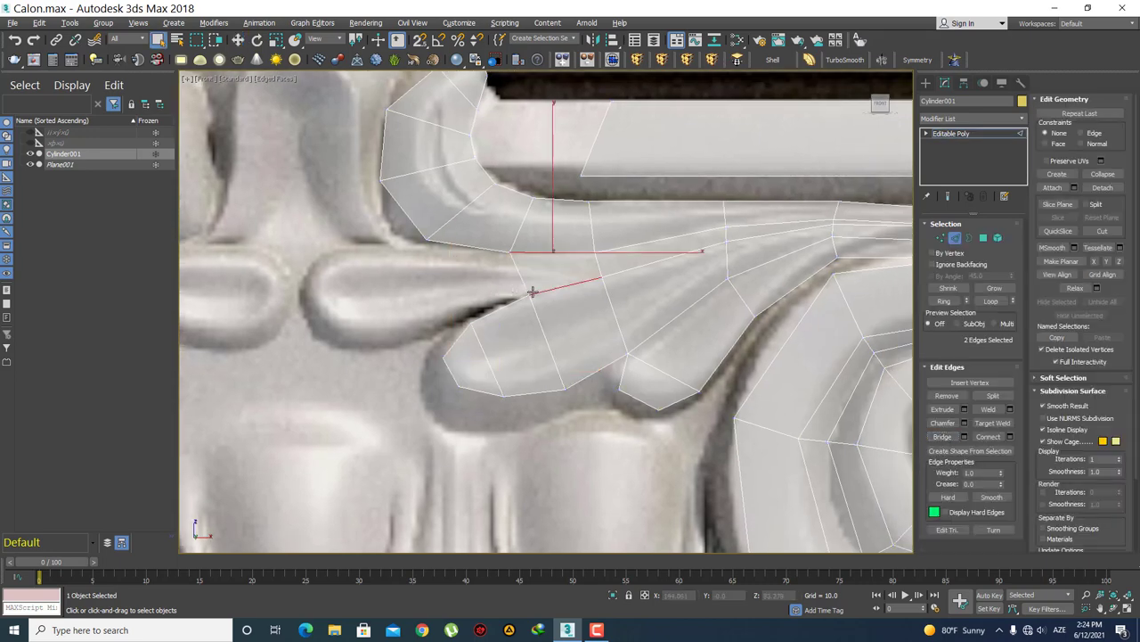
click(484, 251)
ctrl+click(491, 309)
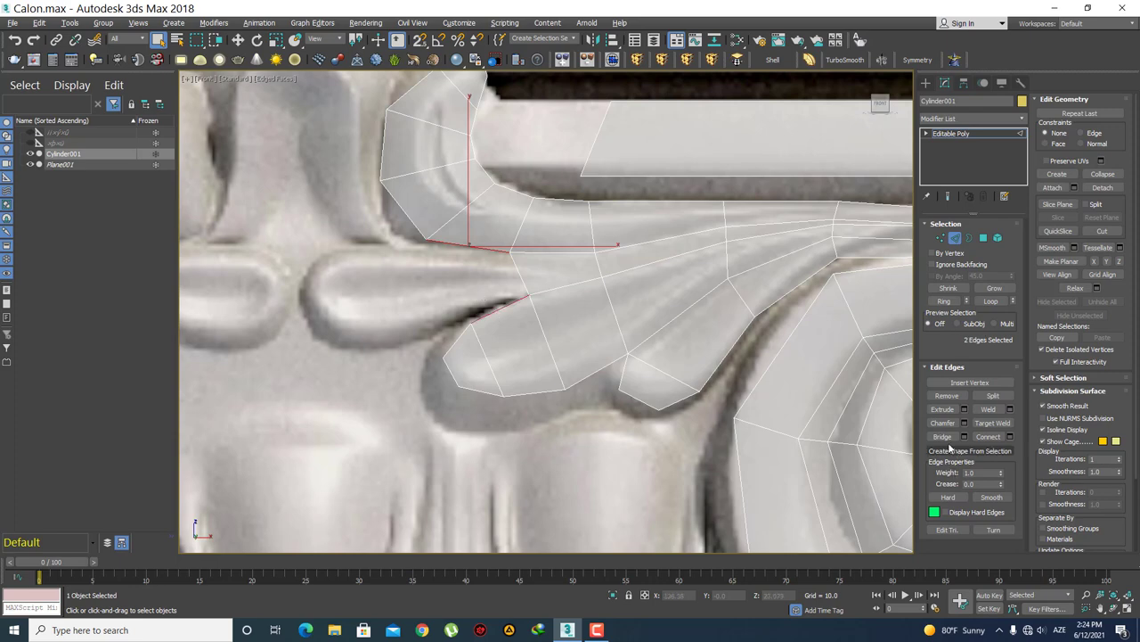
scroll(422, 275, up, 2)
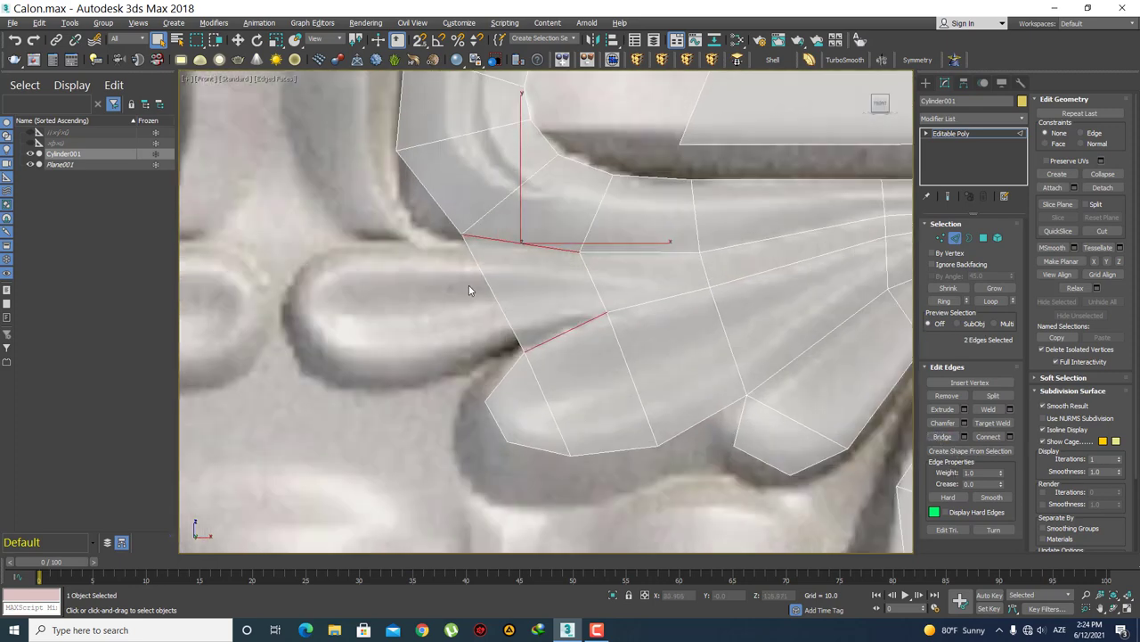
click(495, 297)
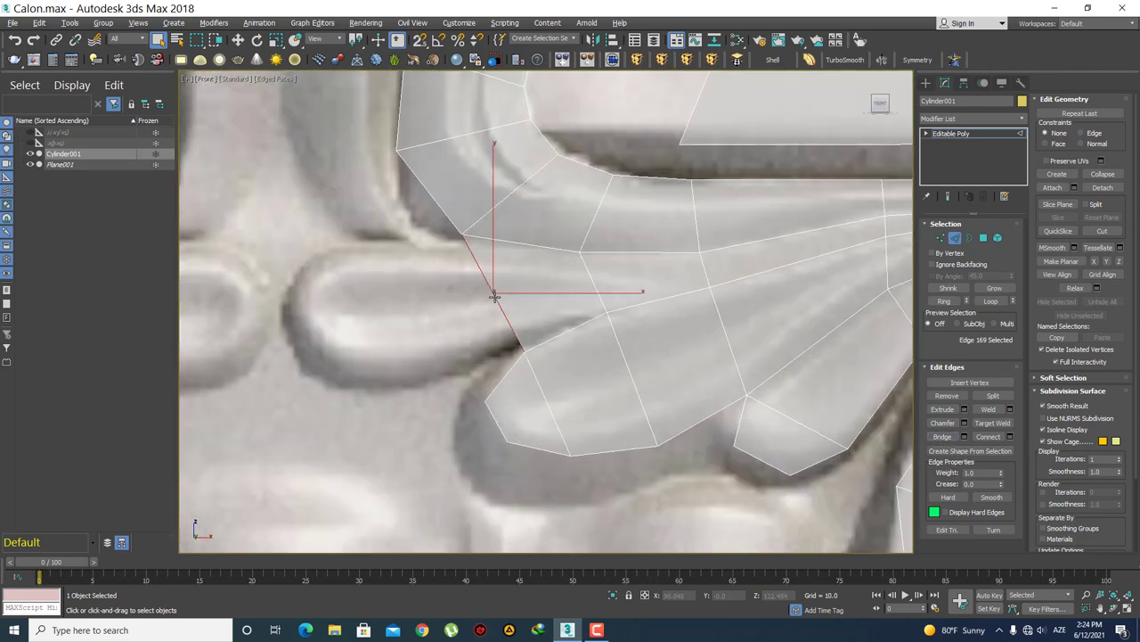
- Shift-drag that edge left to extrude a new strip reaching the leaf lobe's tip
key(w)
middle_drag(522, 311, 565, 316)
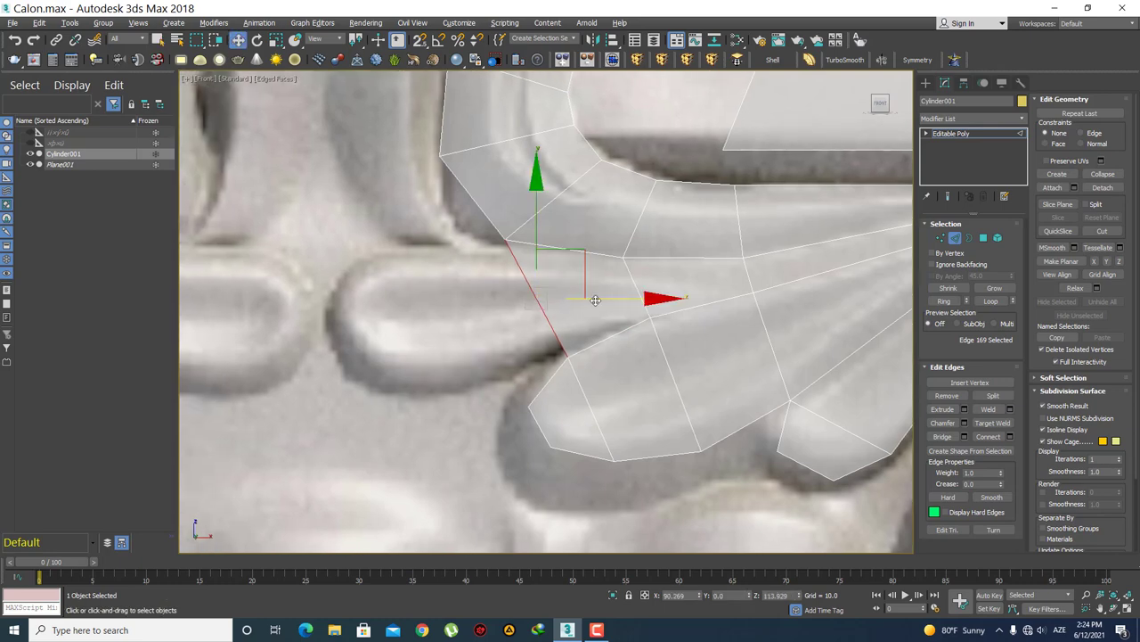
mouse_move(591, 296)
shift+mouse_down()
mouse_move(530, 310)
mouse_move(469, 301)
shift+mouse_up()
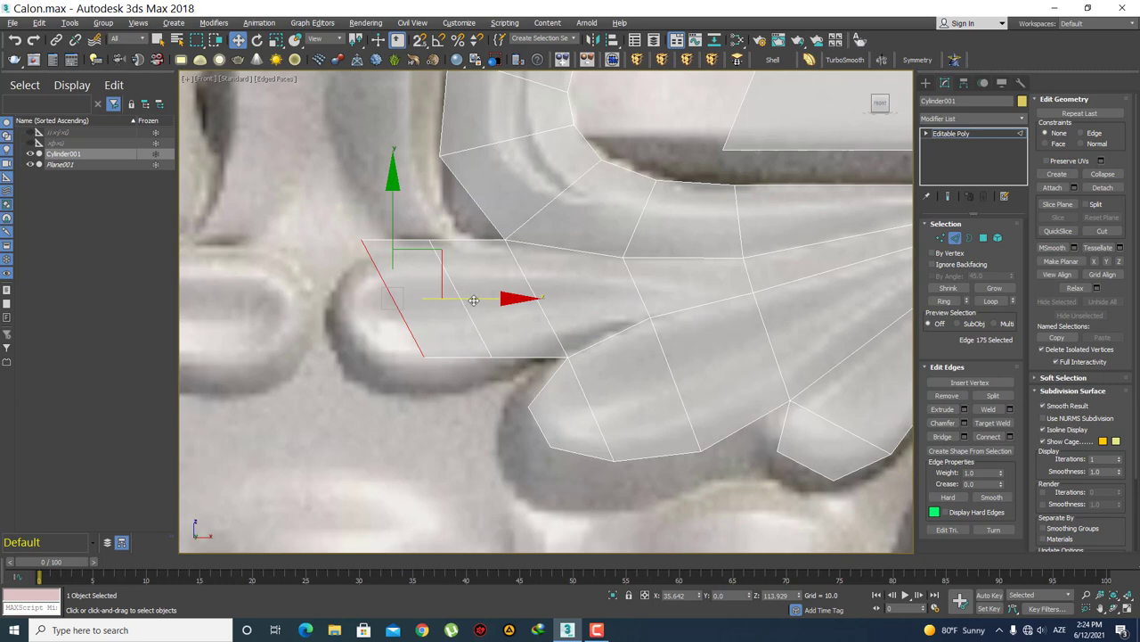
shift+drag(474, 300, 410, 298)
middle_drag(410, 297, 453, 300)
- Settle the new strip's bottom vertex on the leaf edge and raise the vertex joining the fan
key(1)
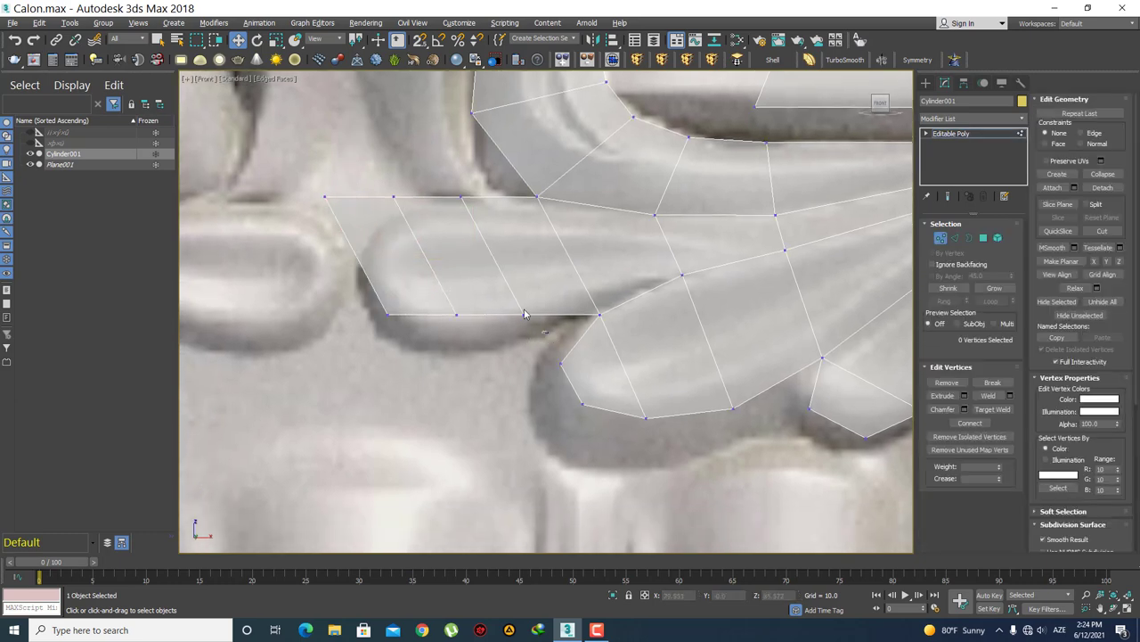
click(524, 313)
drag(526, 314, 533, 318)
click(626, 330)
click(600, 315)
drag(645, 267, 647, 258)
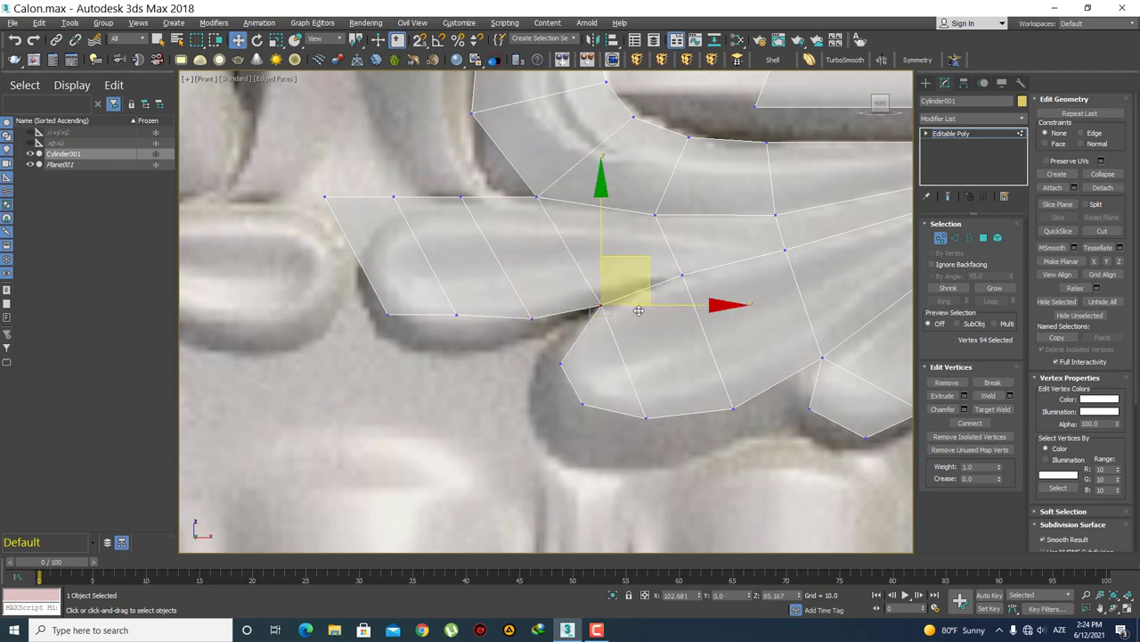
click(664, 452)
middle_drag(559, 220, 565, 236)
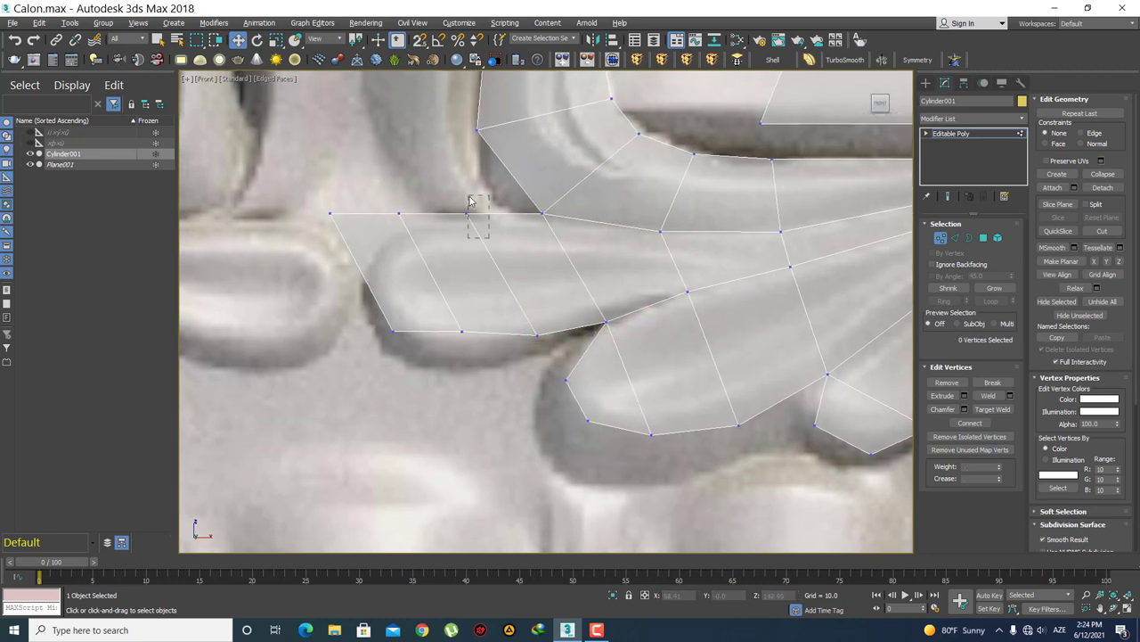
- Fit the strip's bottom and lower-left vertices onto the lobe outline and lower a top vertex onto its upper edge
drag(488, 351, 447, 315)
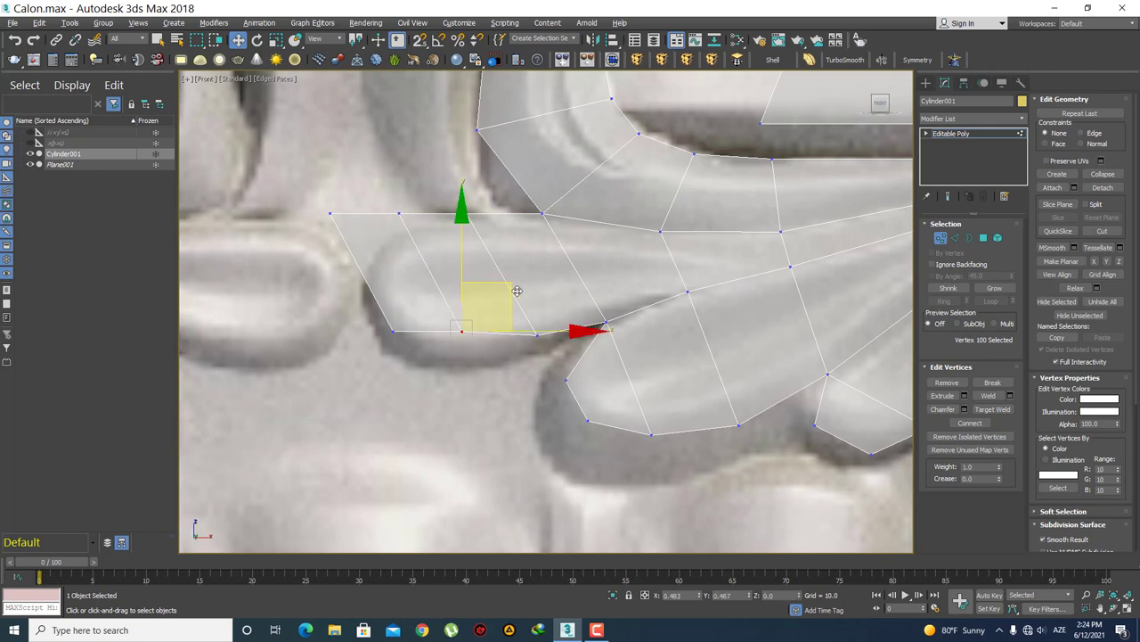
drag(515, 294, 516, 297)
click(407, 356)
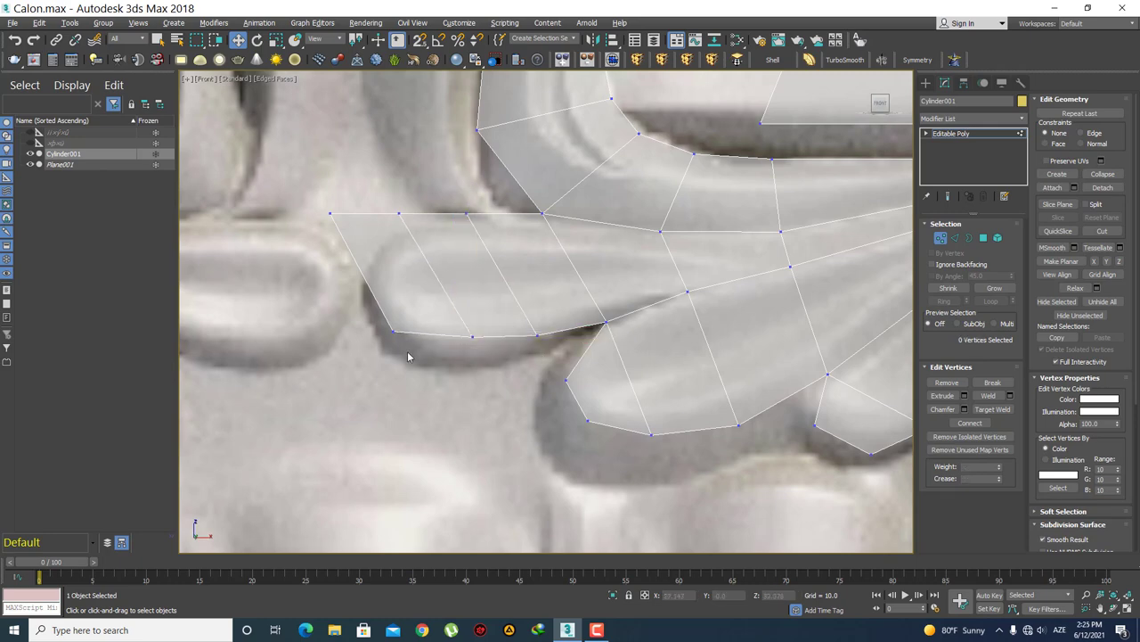
click(399, 322)
drag(441, 287, 447, 273)
click(442, 206)
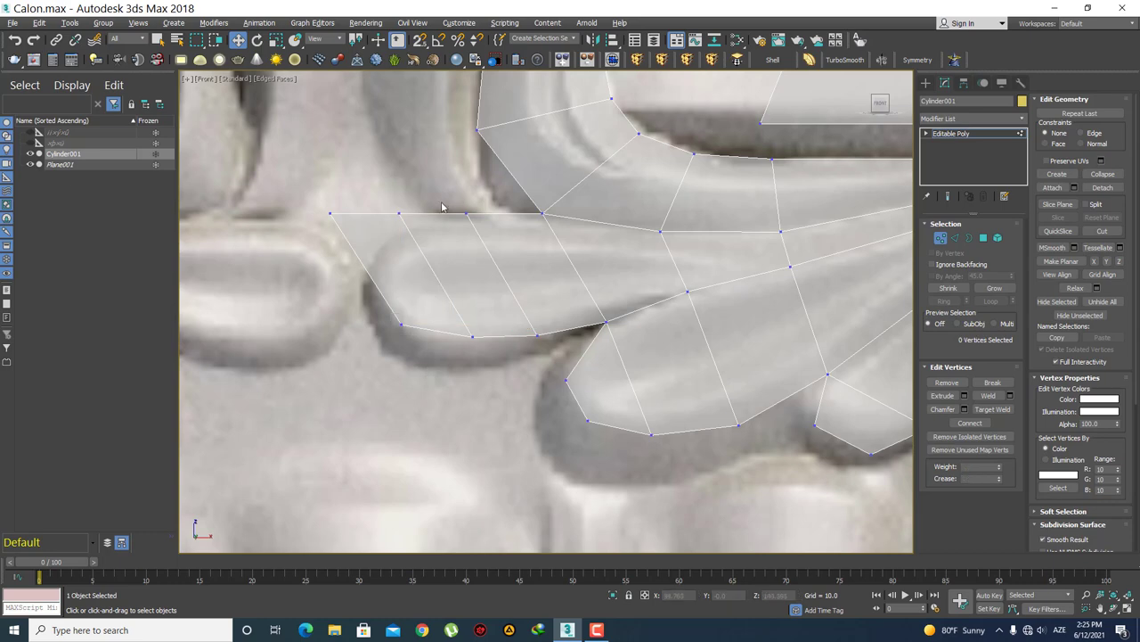
click(398, 213)
drag(448, 169, 463, 189)
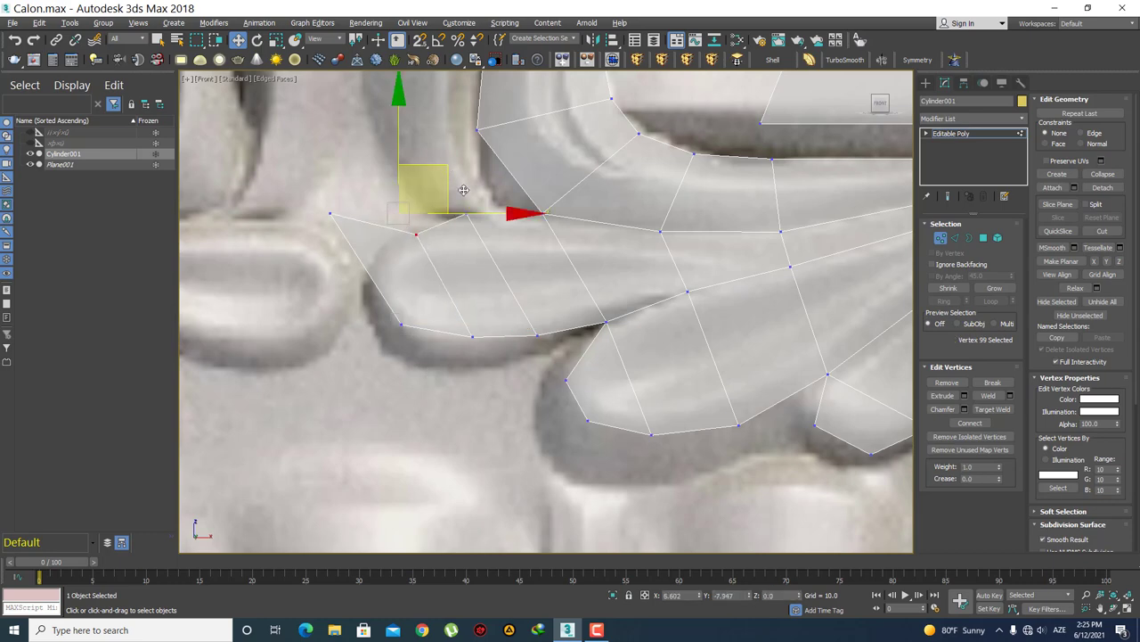
- Pull the top-left corner vertex down to the lobe's tip and shift the top vertex beside the hook right
click(329, 214)
drag(377, 187, 451, 231)
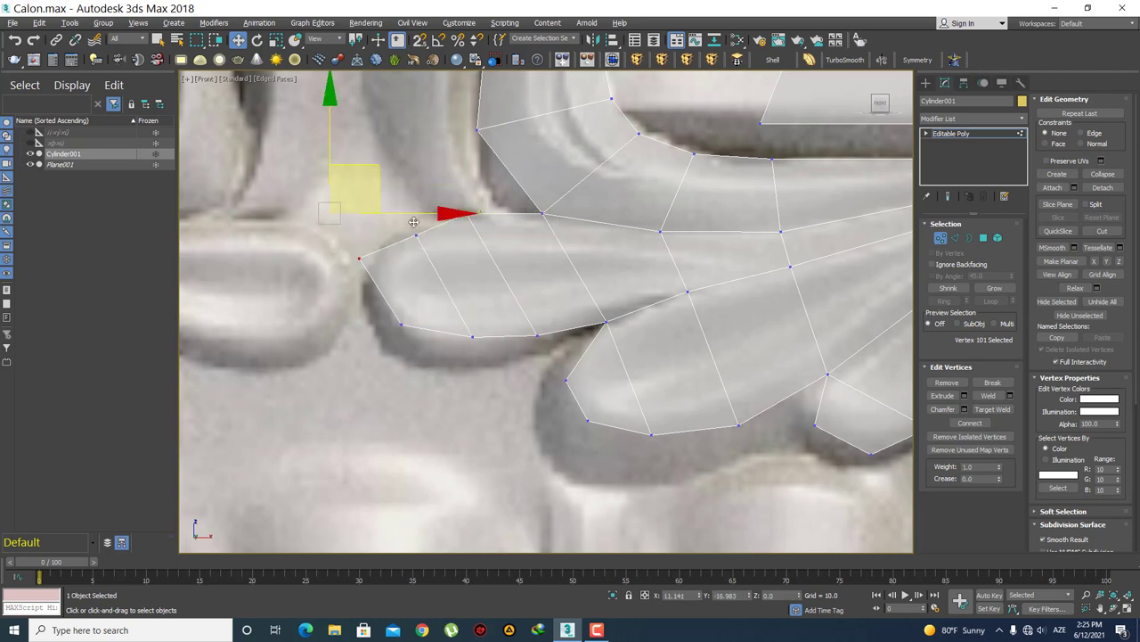
click(466, 214)
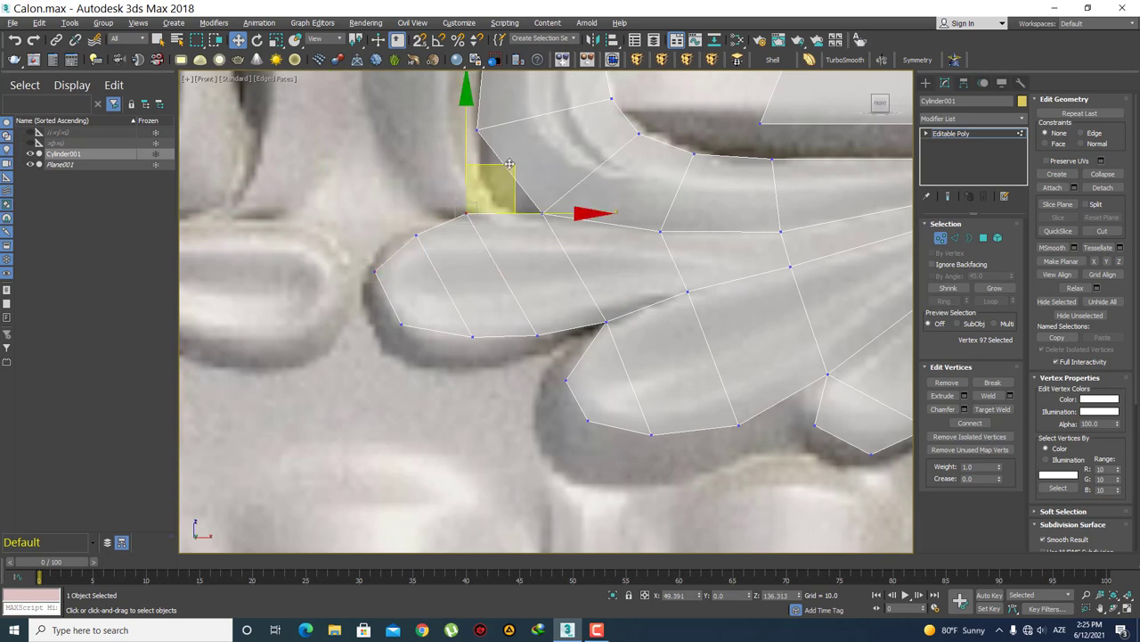
drag(513, 178, 523, 167)
click(526, 289)
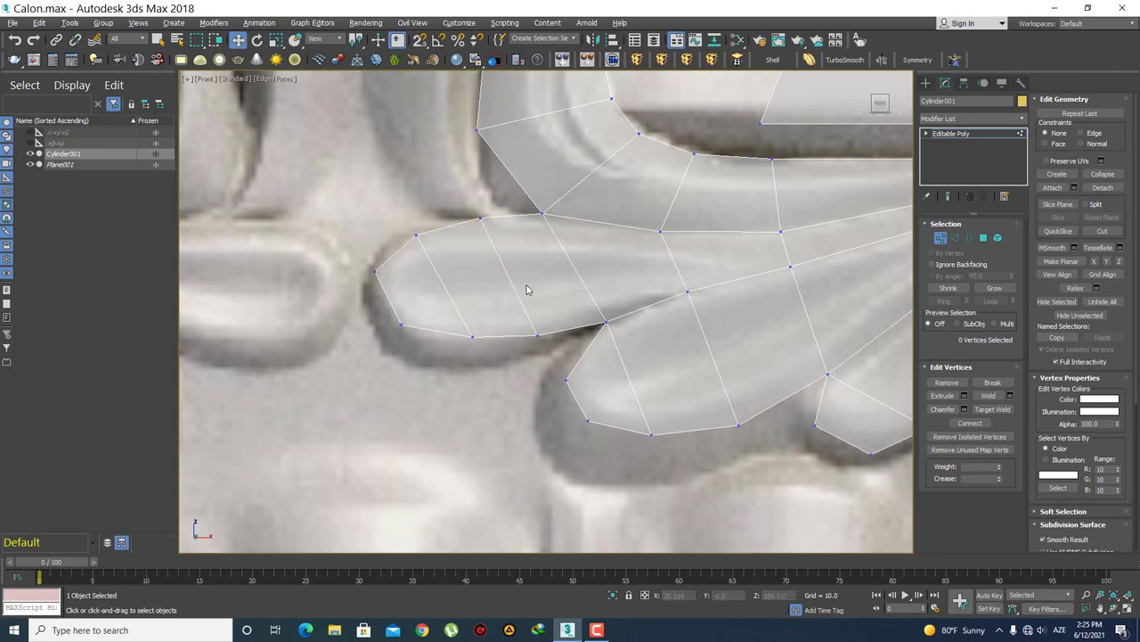
click(374, 270)
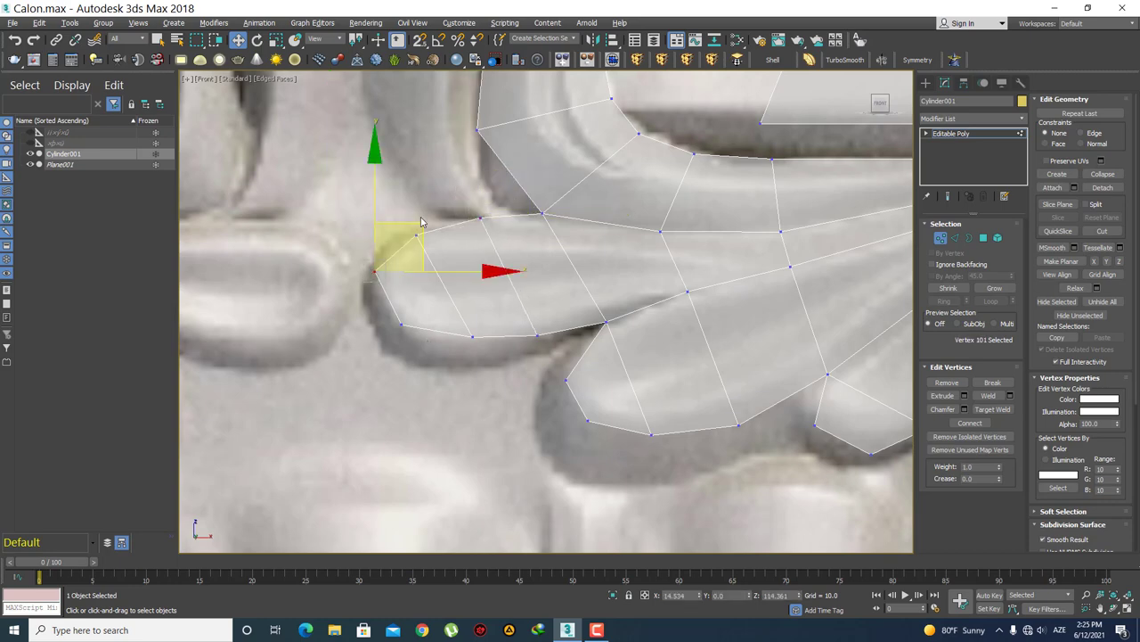
drag(421, 225, 430, 225)
- Tuck the lower-left vertex along the lobe outline and adjust the top vertices next to the hook
click(402, 325)
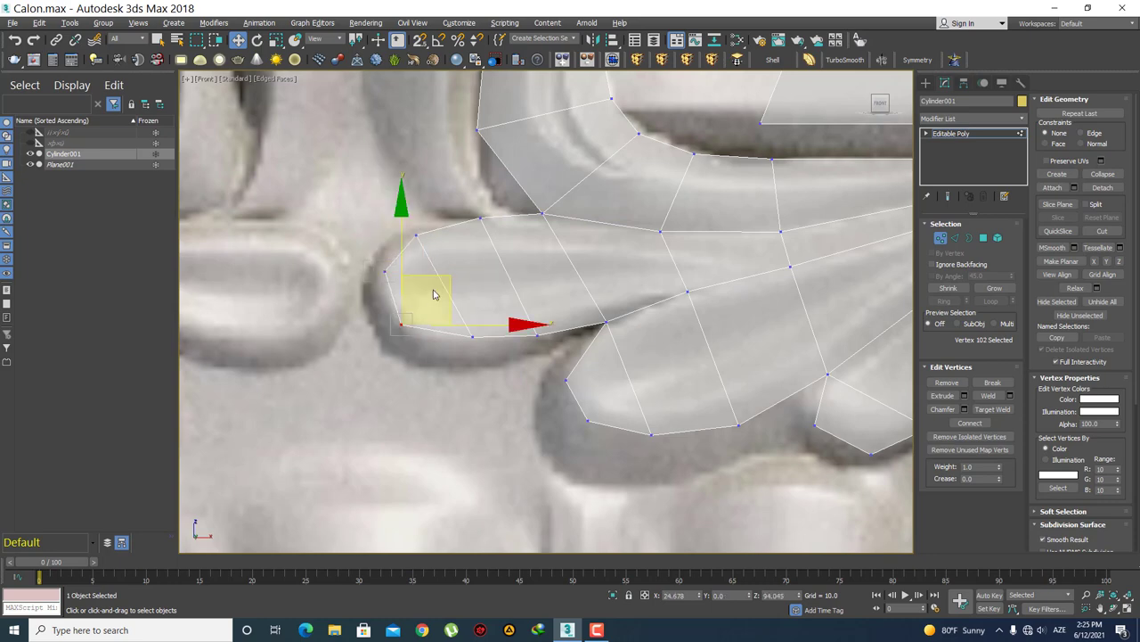
drag(442, 265, 434, 251)
click(432, 272)
click(472, 335)
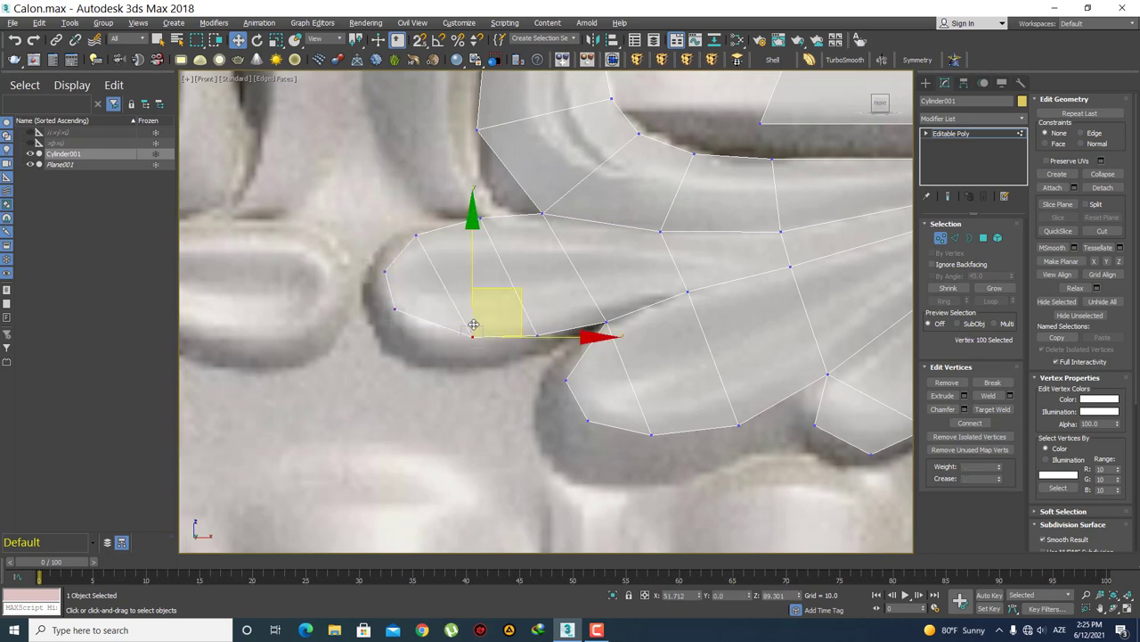
click(489, 247)
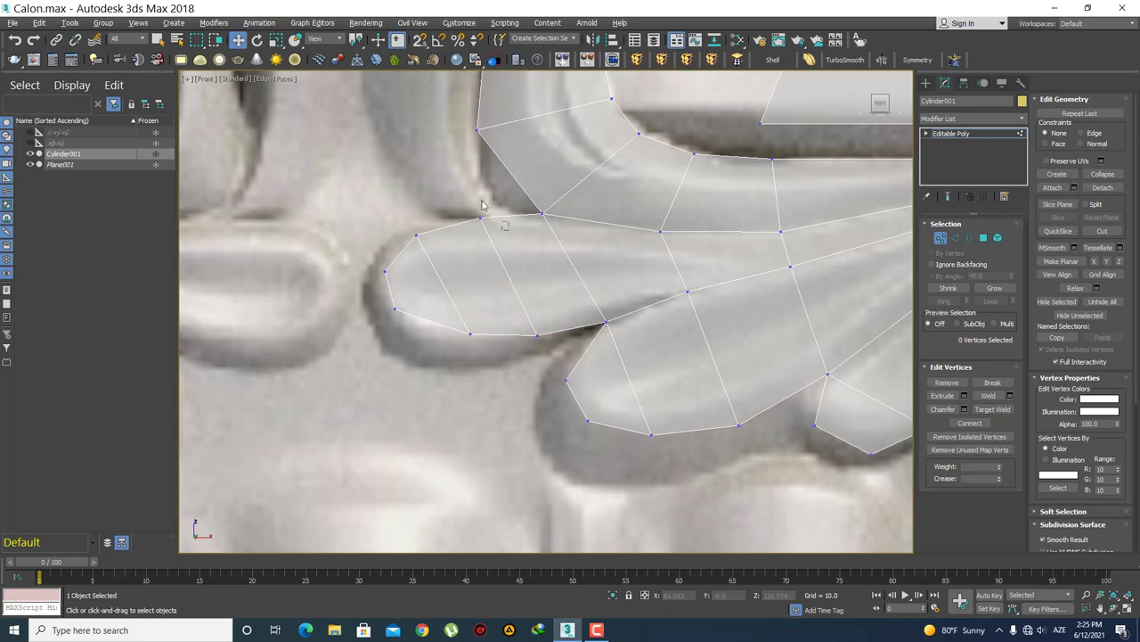
click(480, 217)
mouse_move(503, 216)
mouse_down()
mouse_move(513, 218)
mouse_move(474, 184)
mouse_up()
click(416, 235)
click(402, 260)
- Zoom and pan the Front viewport to frame the leaf fan and volute spiral together
scroll(503, 334, down, 3)
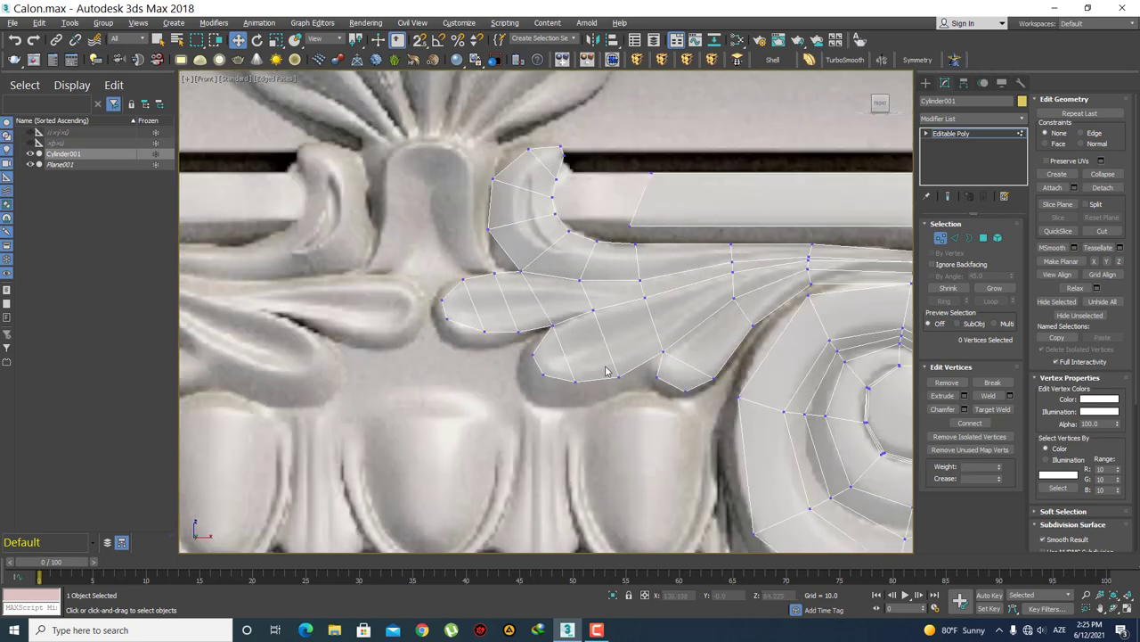
scroll(606, 371, down, 3)
scroll(609, 360, up, 2)
scroll(590, 393, up, 1)
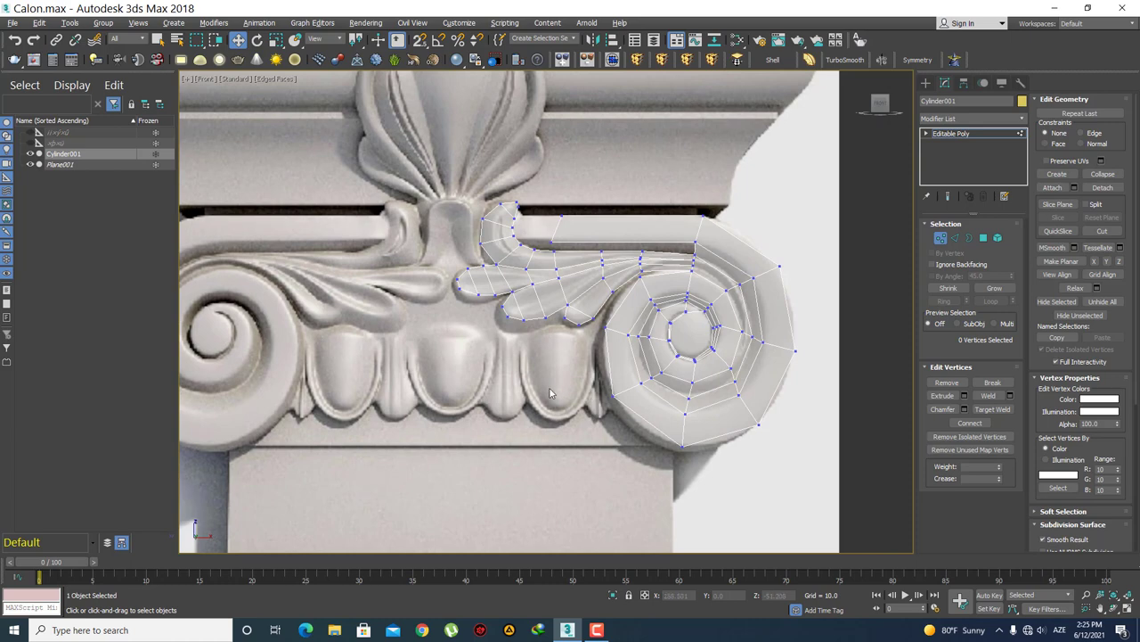
scroll(562, 228, up, 1)
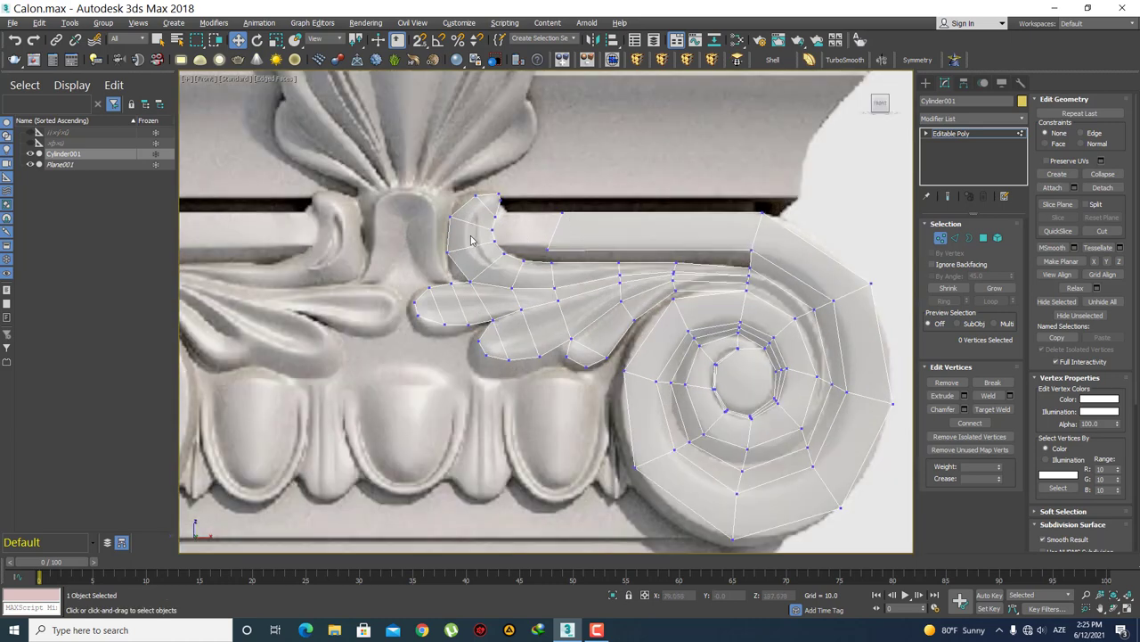
scroll(486, 250, up, 1)
scroll(526, 270, up, 1)
scroll(624, 280, down, 1)
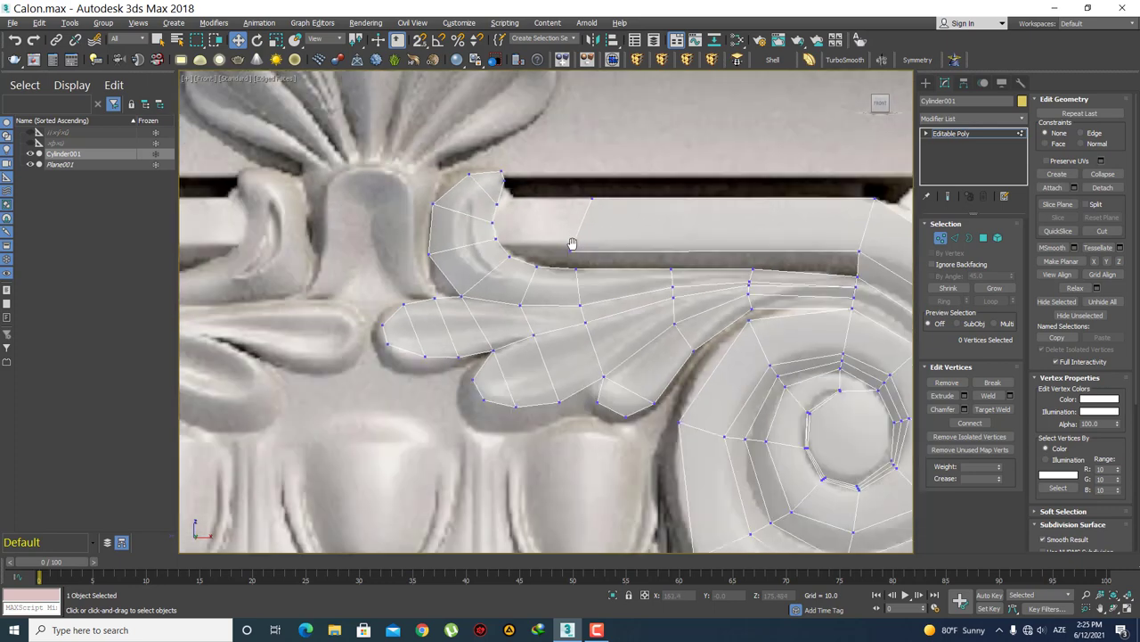
scroll(571, 244, down, 1)
scroll(577, 267, up, 2)
scroll(649, 281, down, 1)
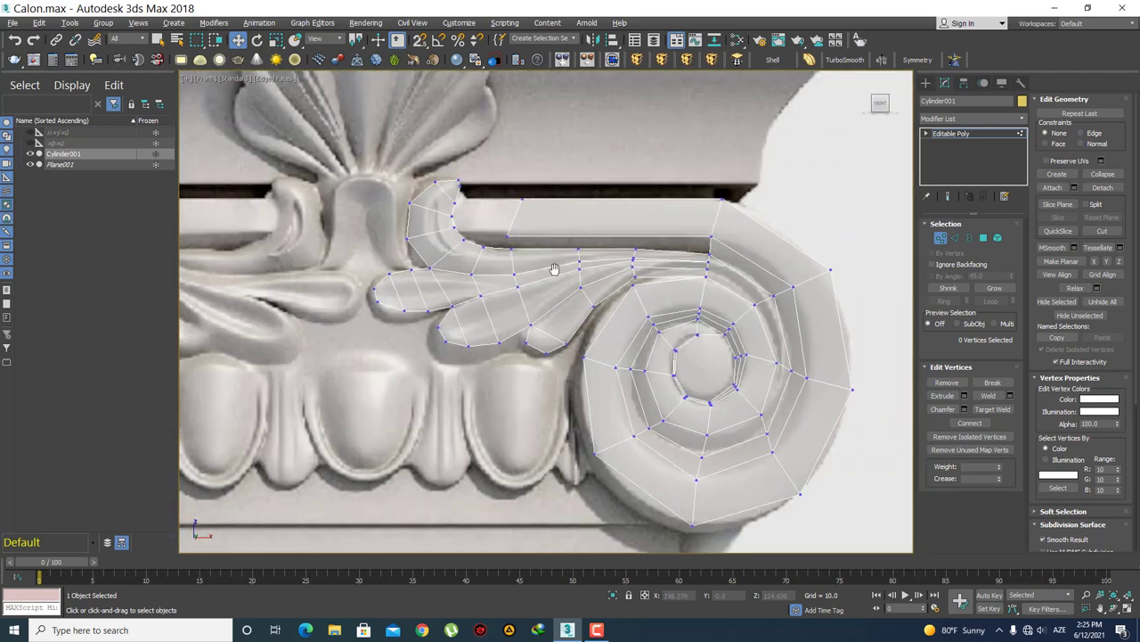
middle_drag(649, 282, 546, 268)
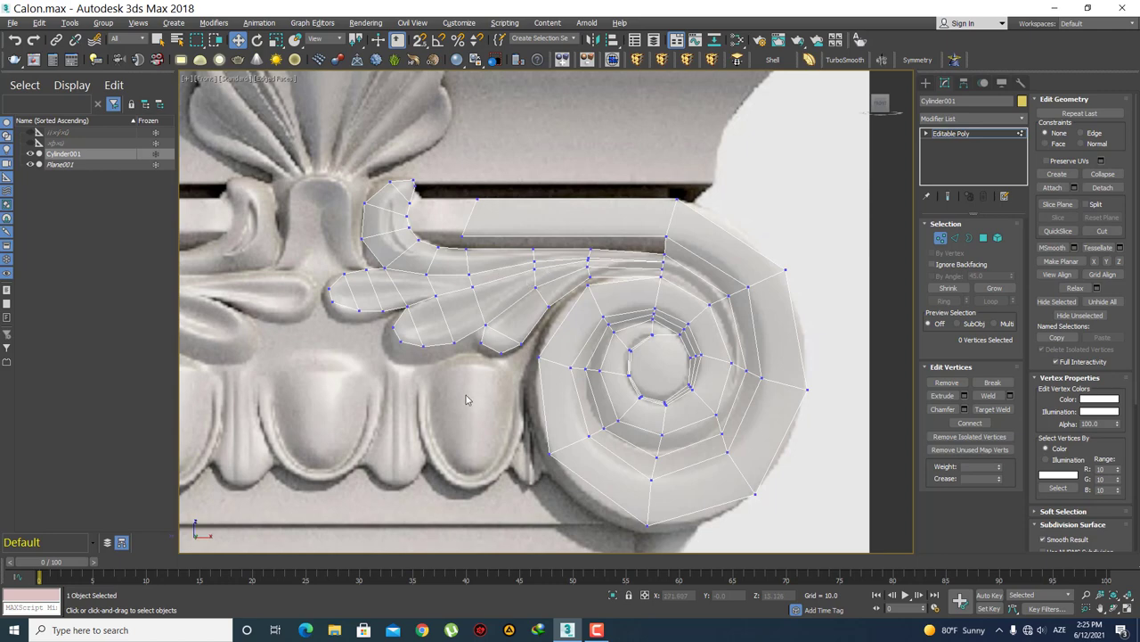
scroll(466, 394, up, 2)
scroll(635, 234, up, 4)
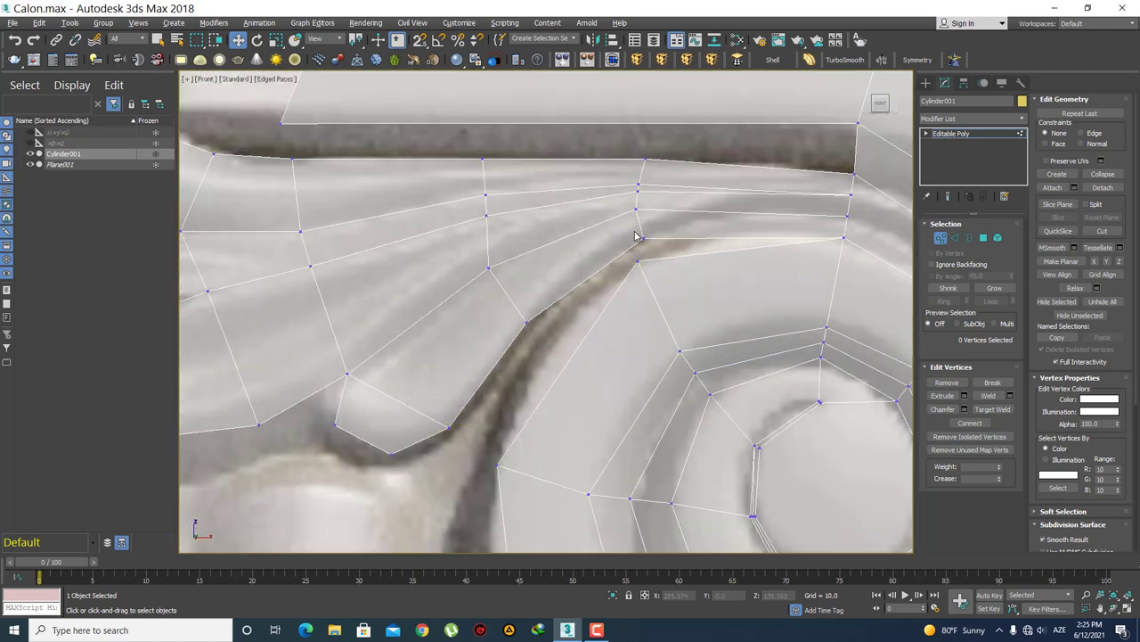
- Nudge the vertex below the corner above the volute right, then slightly down onto the carved groove line
scroll(635, 234, up, 2)
click(644, 238)
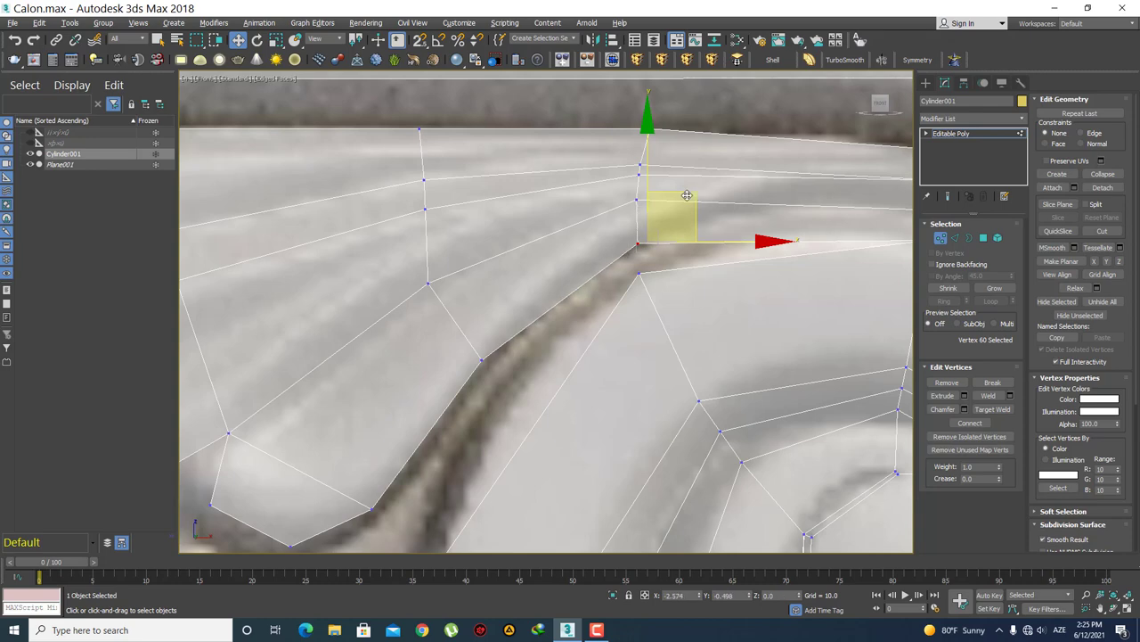
click(665, 263)
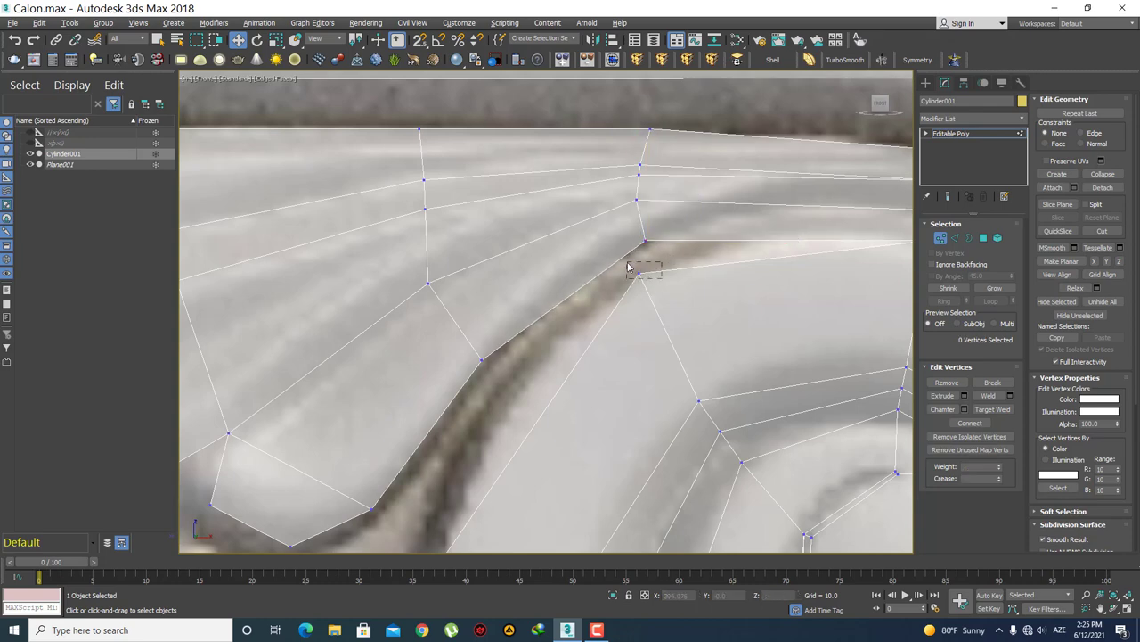
click(639, 271)
drag(690, 228, 697, 258)
scroll(580, 275, down, 3)
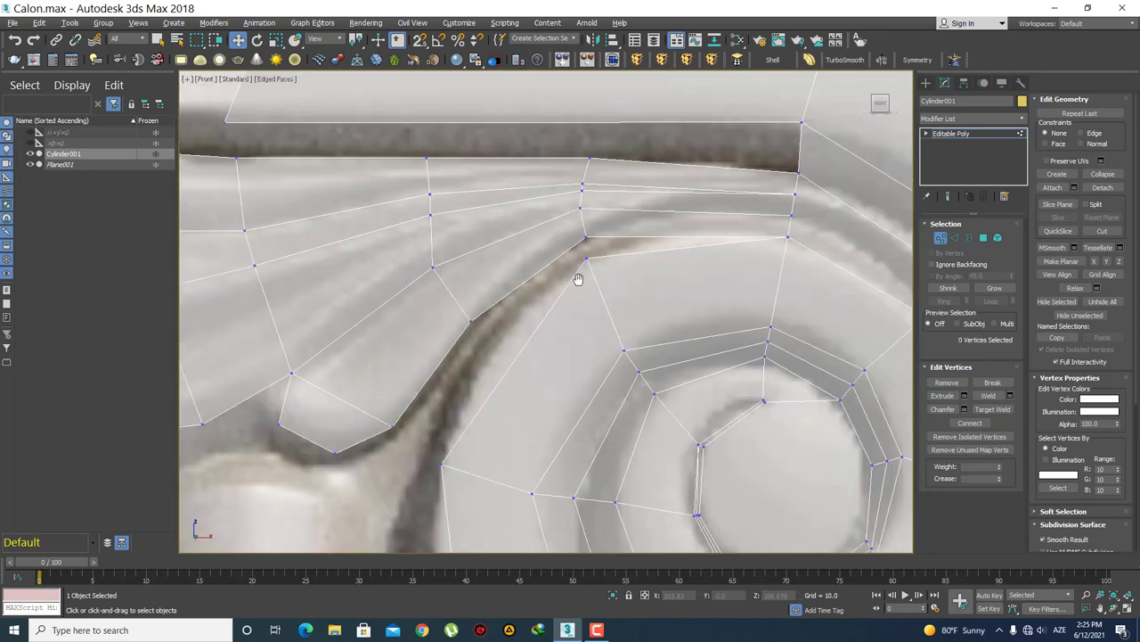
scroll(580, 318, down, 2)
scroll(584, 294, up, 3)
scroll(589, 236, down, 2)
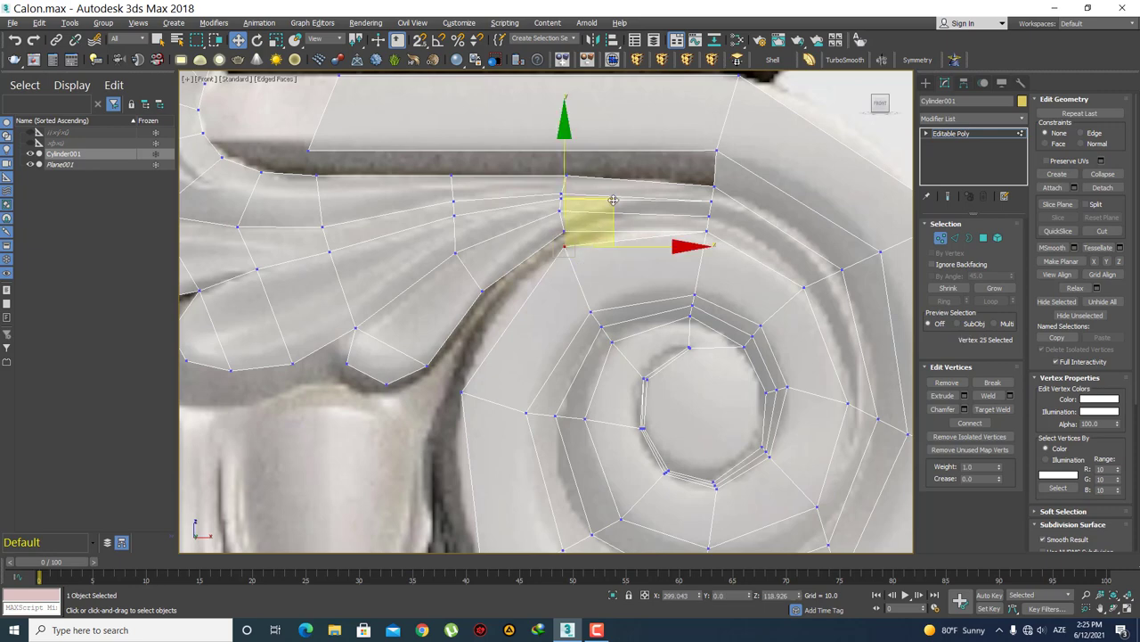
drag(586, 228, 585, 235)
click(675, 330)
scroll(687, 352, down, 2)
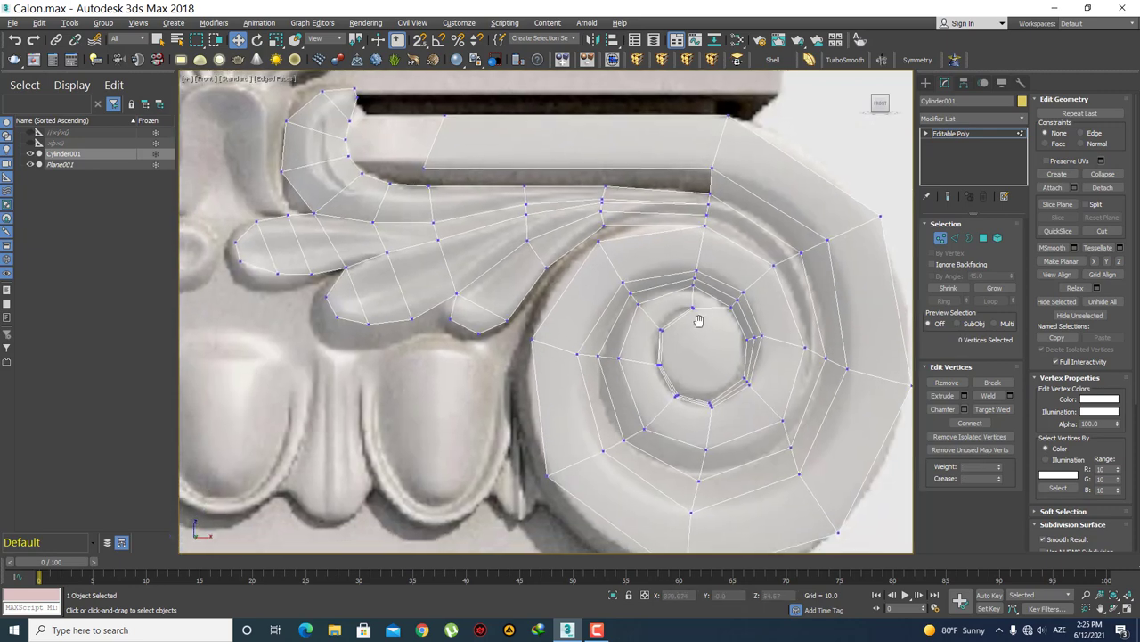
scroll(600, 208, up, 1)
scroll(554, 265, up, 1)
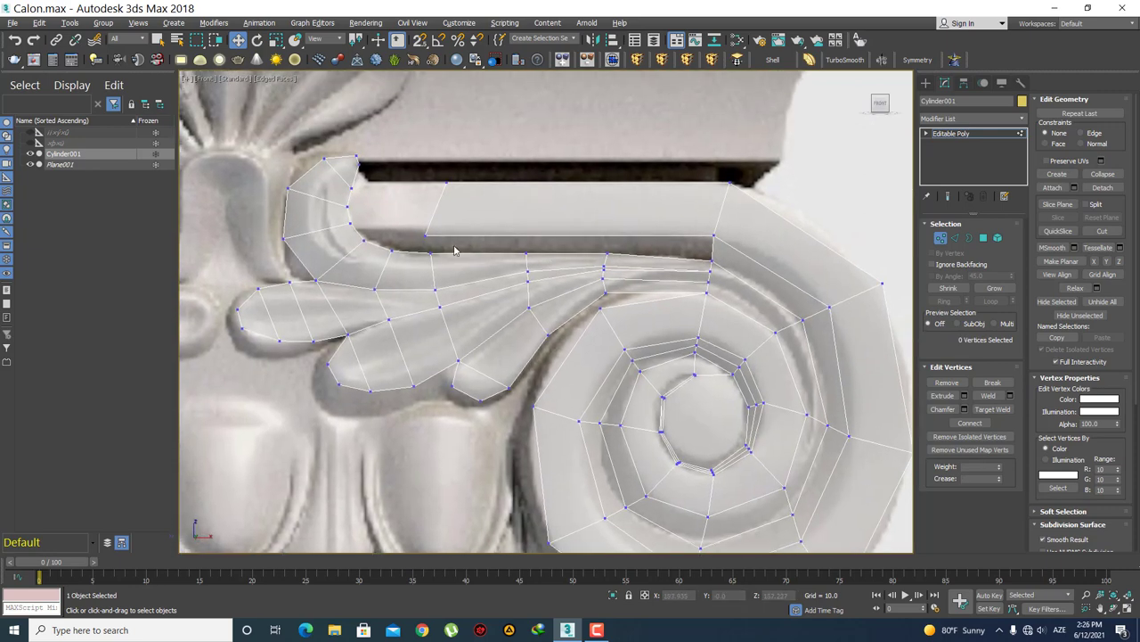
- Select the two vertices at the abacus band strip's left end
drag(452, 243, 424, 173)
scroll(540, 178, down, 1)
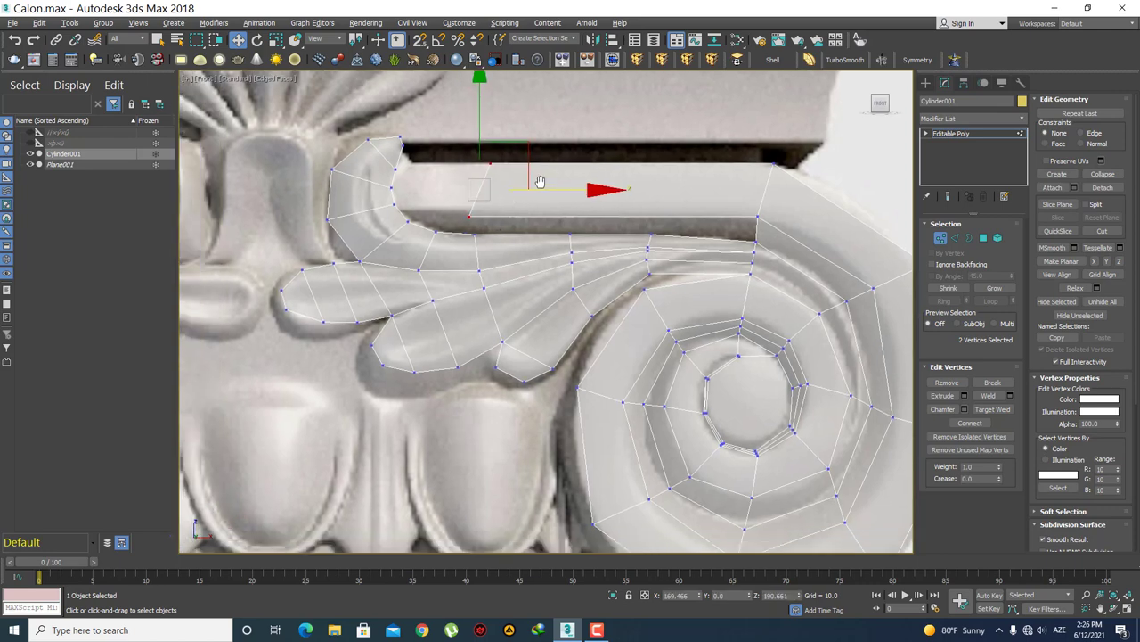
scroll(537, 153, down, 1)
scroll(538, 156, down, 1)
scroll(540, 151, up, 1)
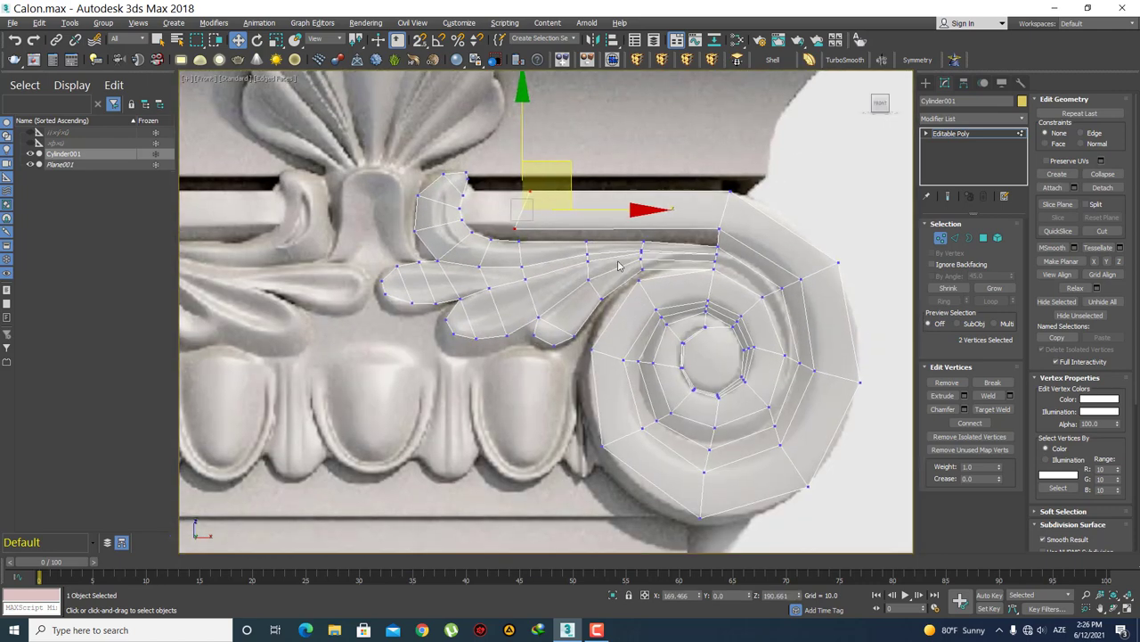
- Frame the leaf fan and volute to check how the mesh fits the carving
middle_drag(552, 342, 590, 245)
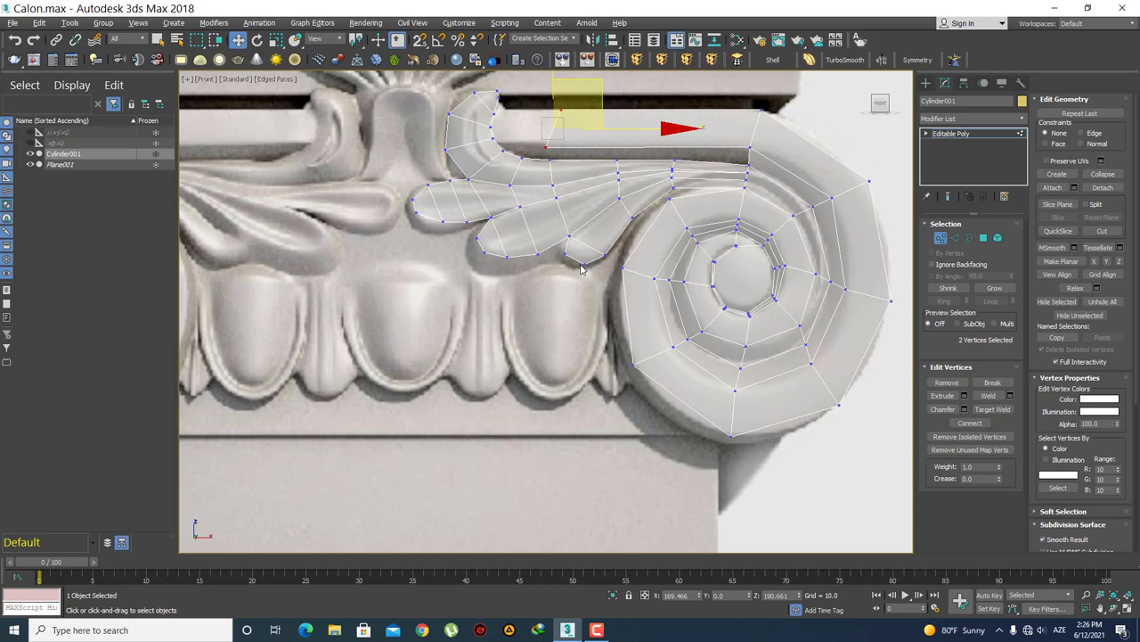
middle_drag(581, 266, 597, 309)
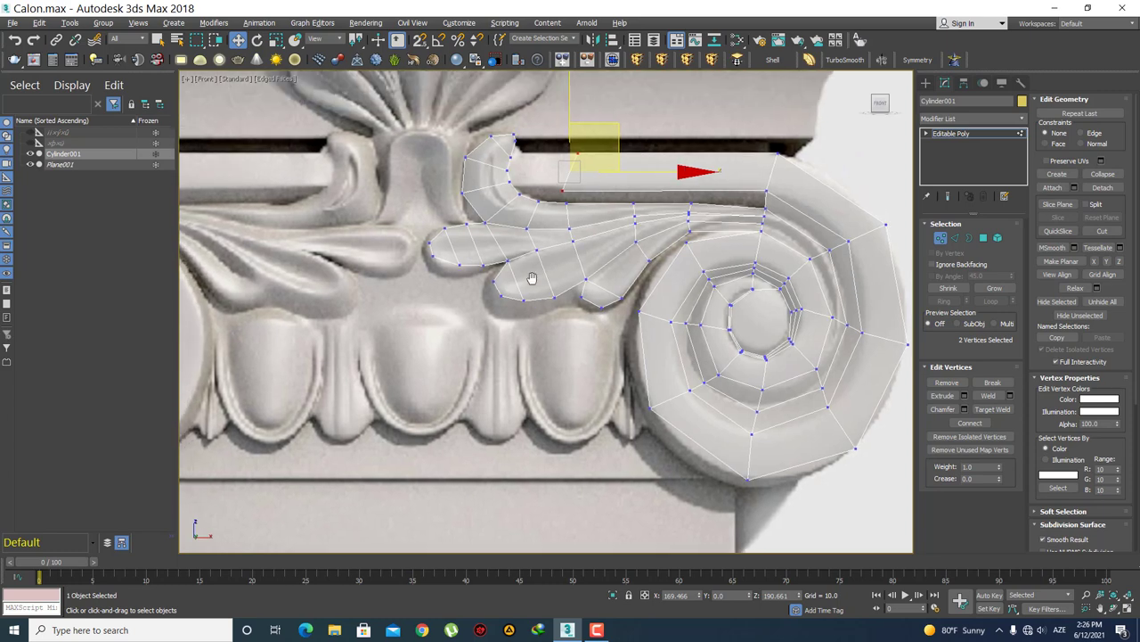
scroll(532, 285, down, 2)
scroll(570, 309, down, 2)
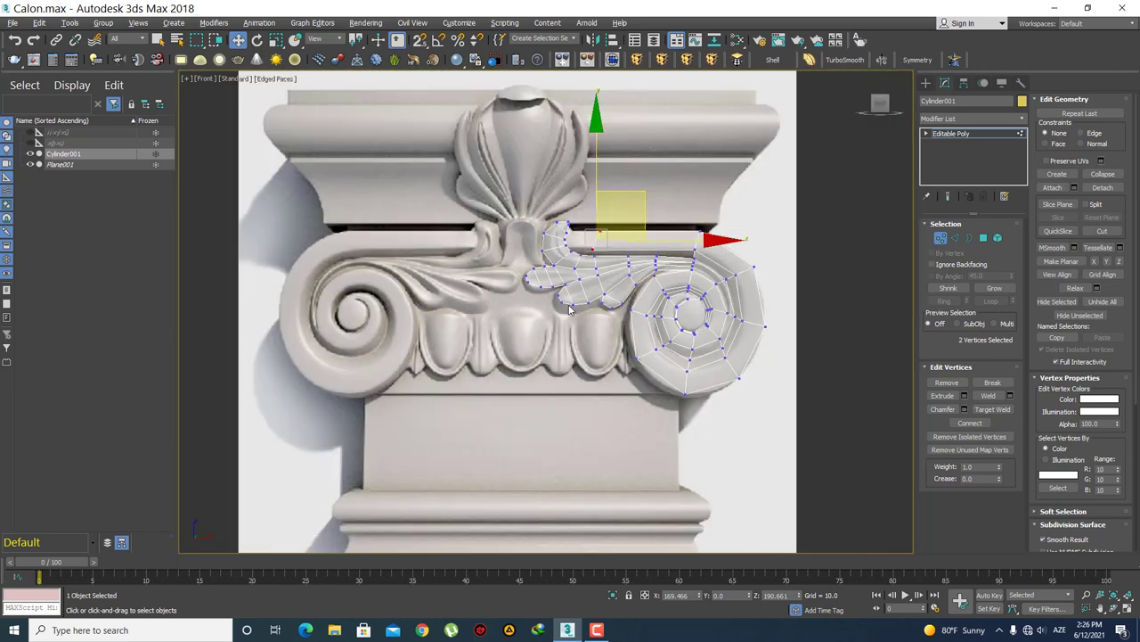
scroll(575, 308, up, 1)
scroll(588, 334, up, 2)
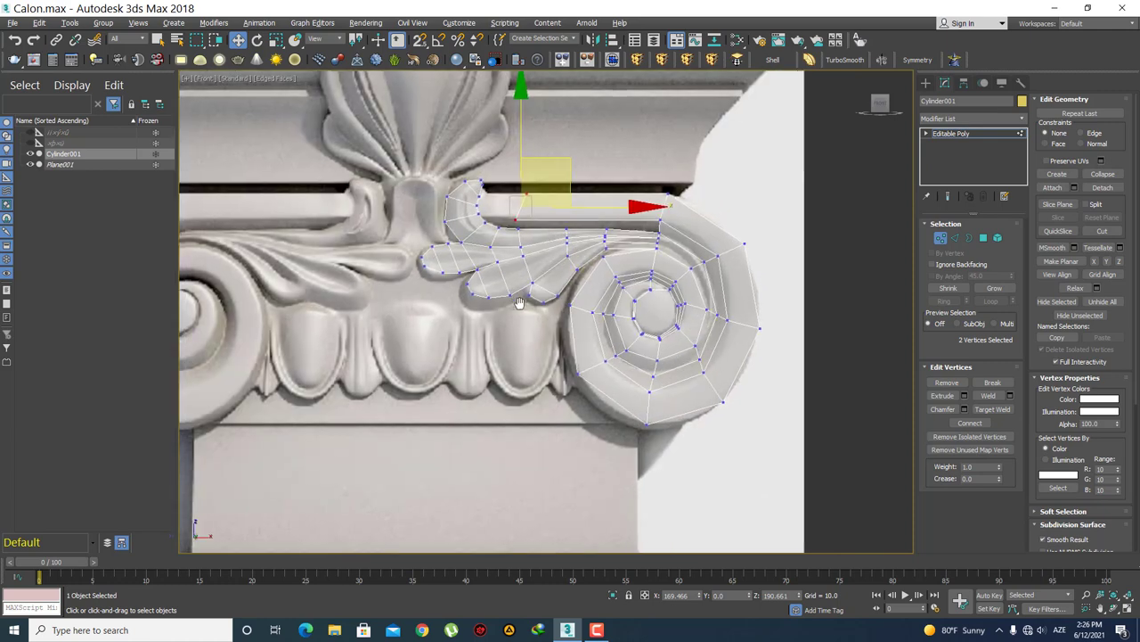
scroll(604, 365, up, 1)
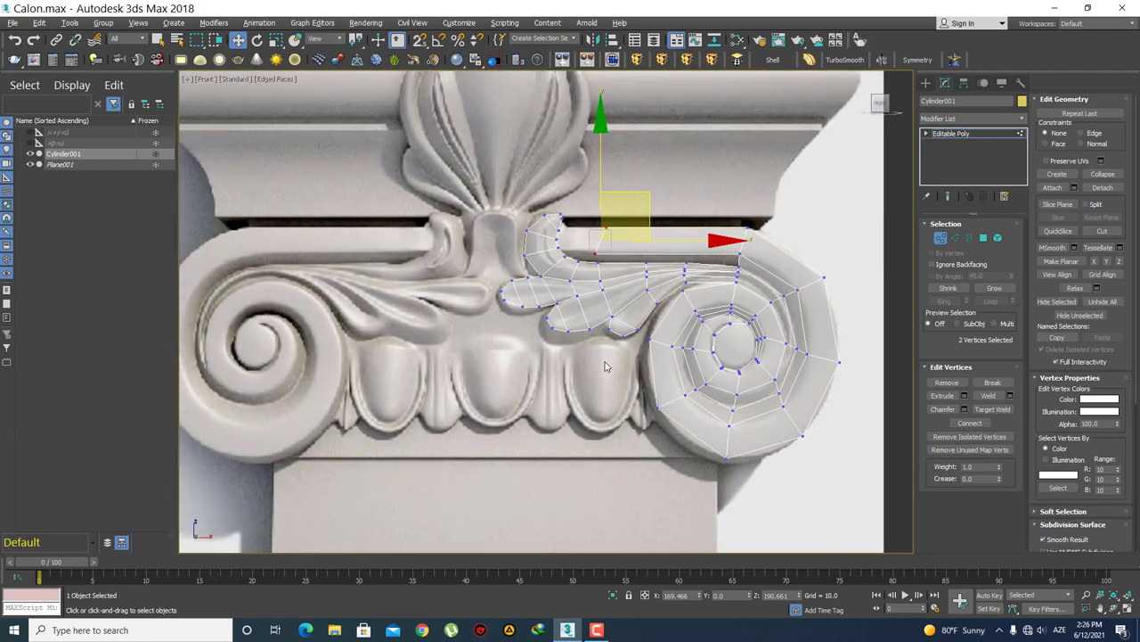
scroll(604, 365, up, 1)
scroll(605, 365, down, 1)
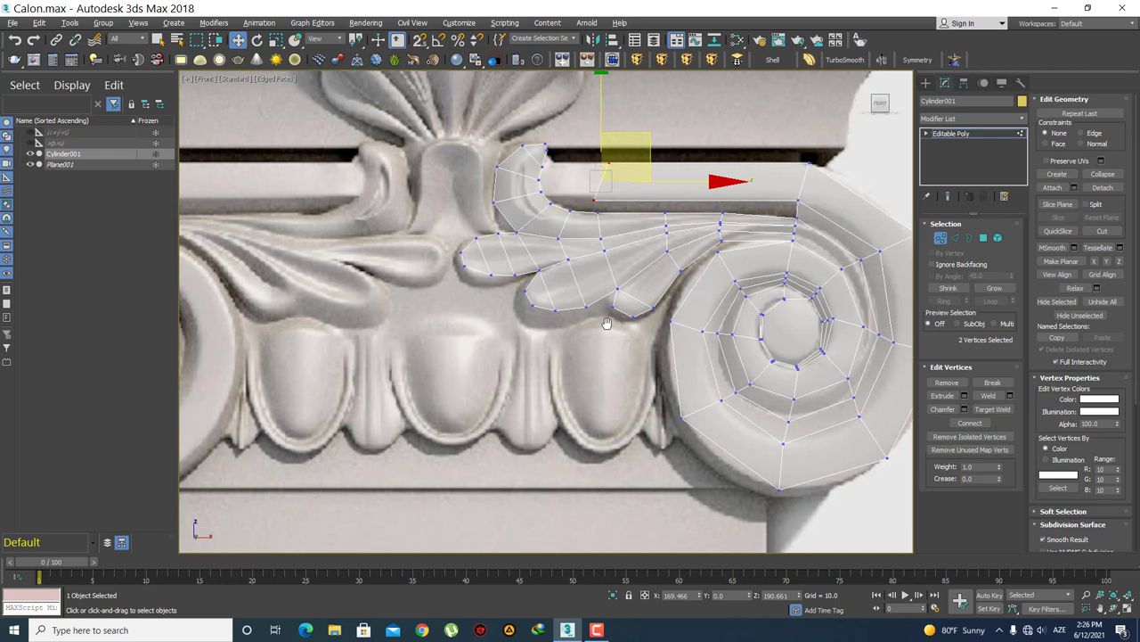
scroll(597, 356, down, 1)
scroll(588, 343, down, 1)
scroll(570, 338, down, 1)
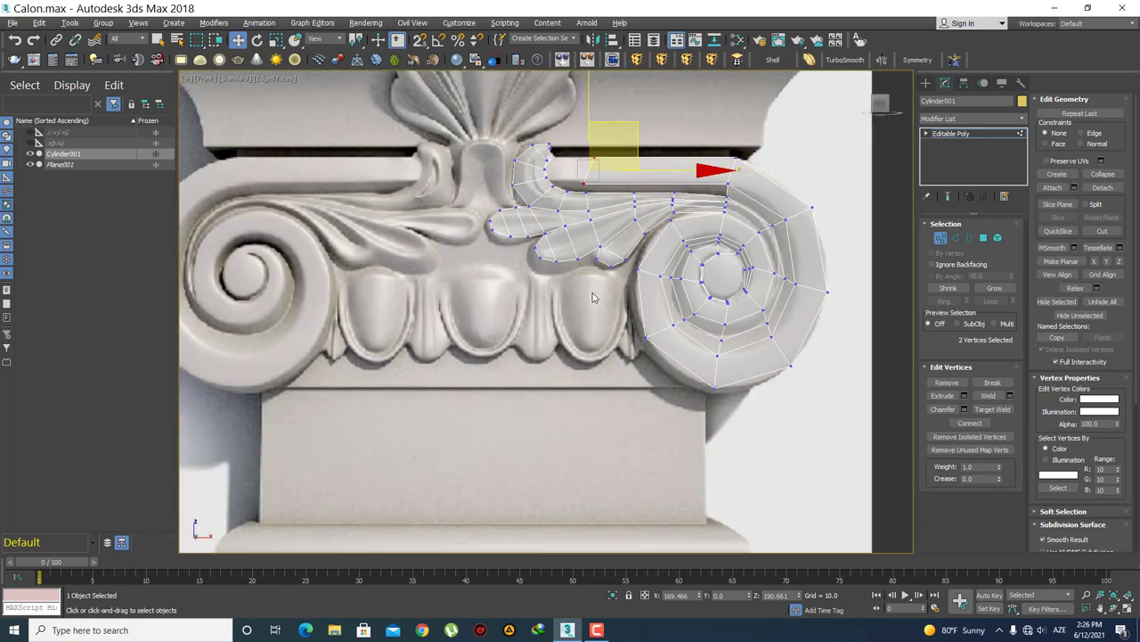
scroll(648, 243, up, 1)
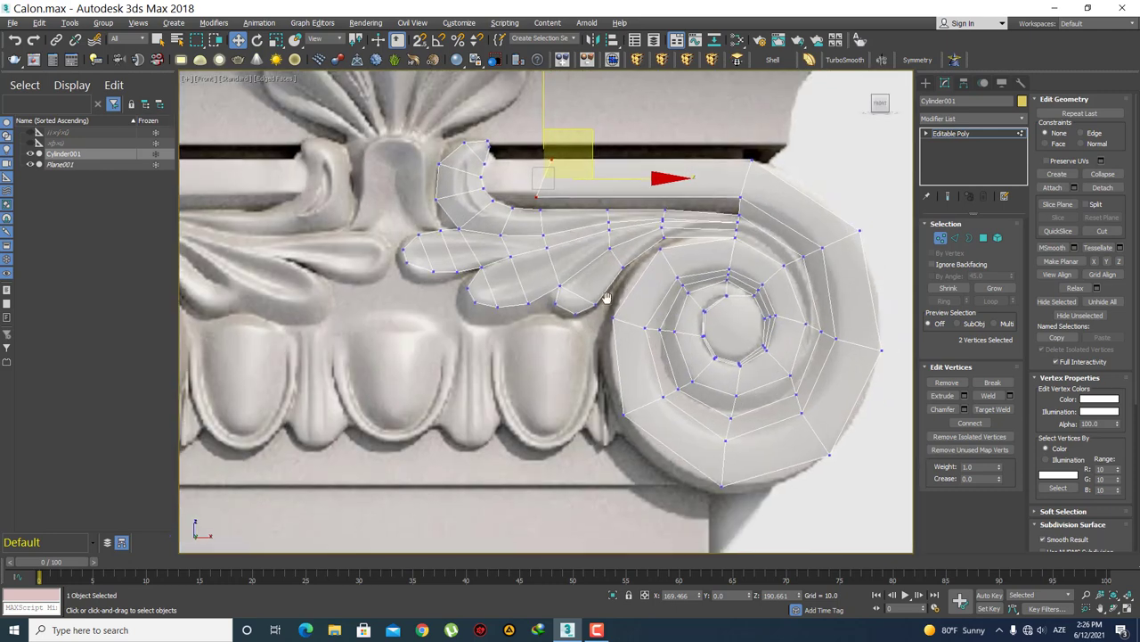
middle_drag(600, 289, 585, 284)
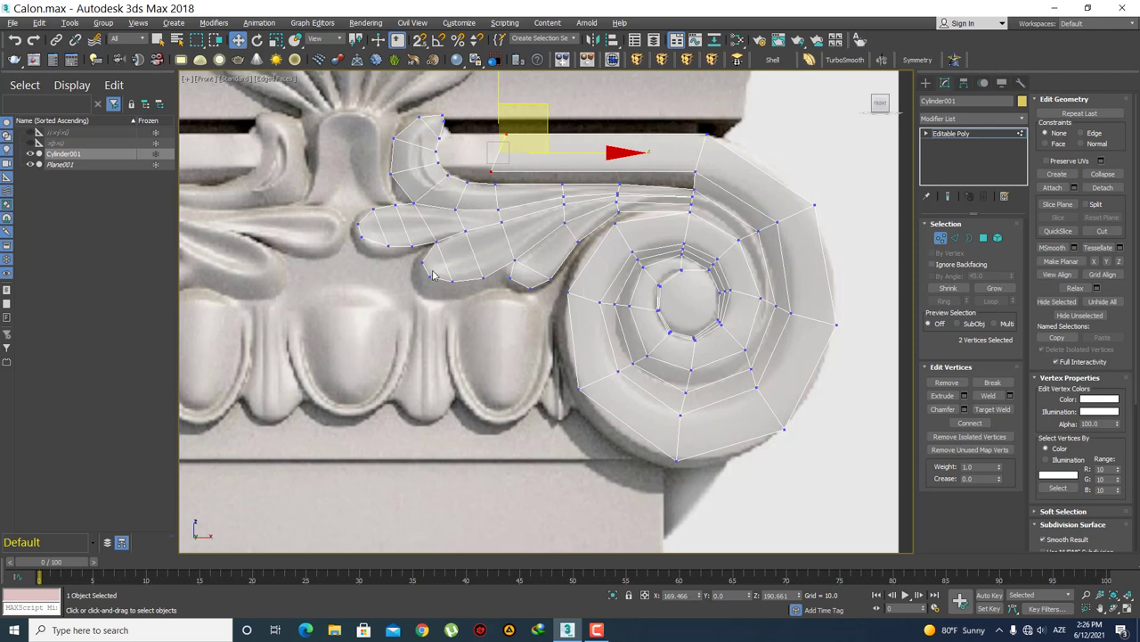
middle_drag(437, 265, 562, 285)
scroll(525, 351, down, 3)
scroll(538, 350, down, 3)
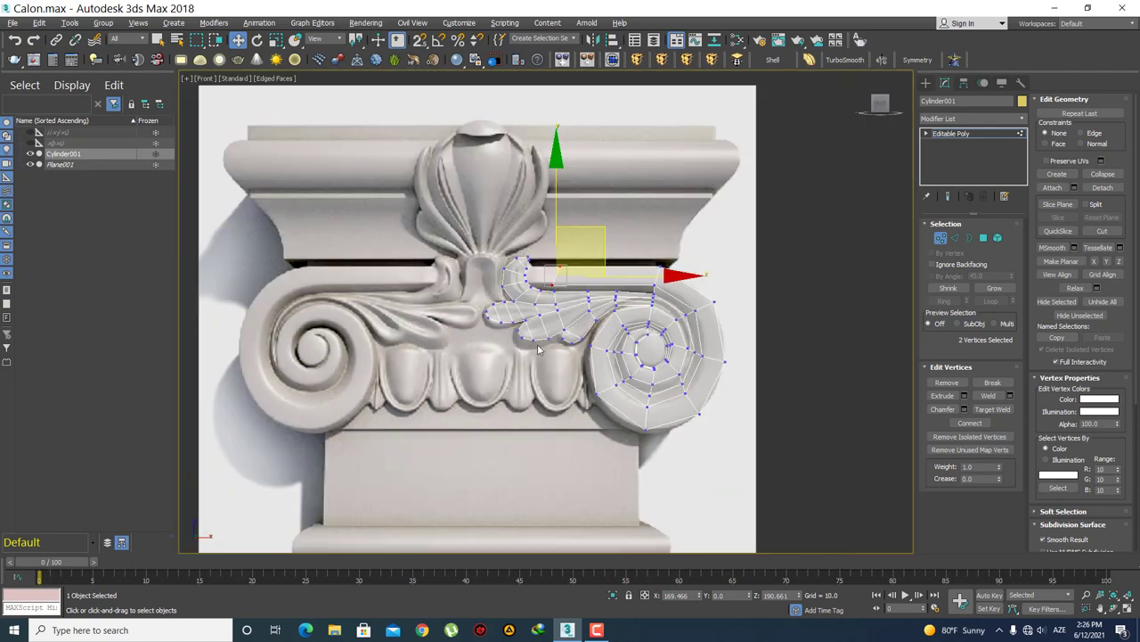
scroll(546, 306, up, 3)
scroll(542, 316, up, 3)
- Bring the curled hook and band end into view to inspect the selected vertices
middle_drag(539, 323, 512, 320)
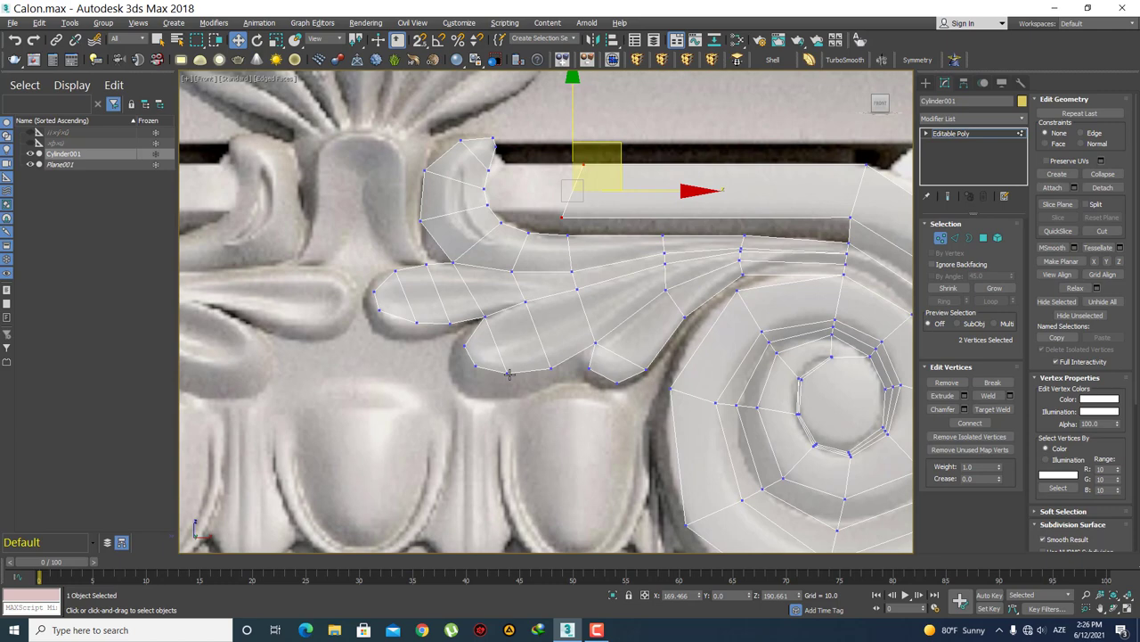
middle_drag(510, 374, 438, 410)
middle_drag(543, 363, 514, 276)
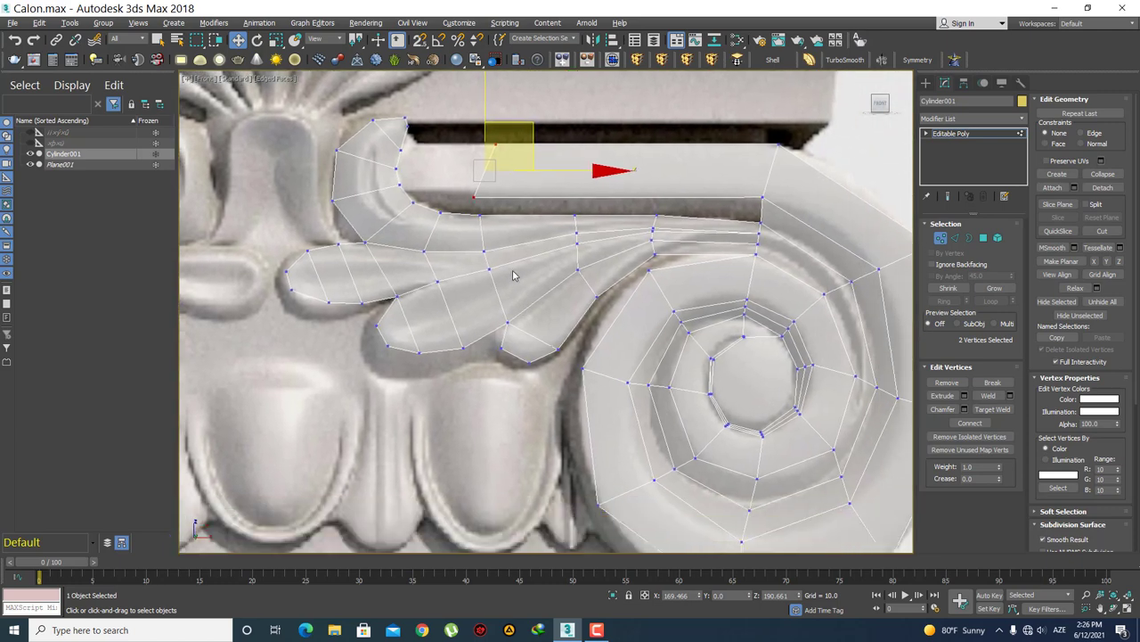
scroll(513, 275, down, 2)
scroll(535, 211, up, 2)
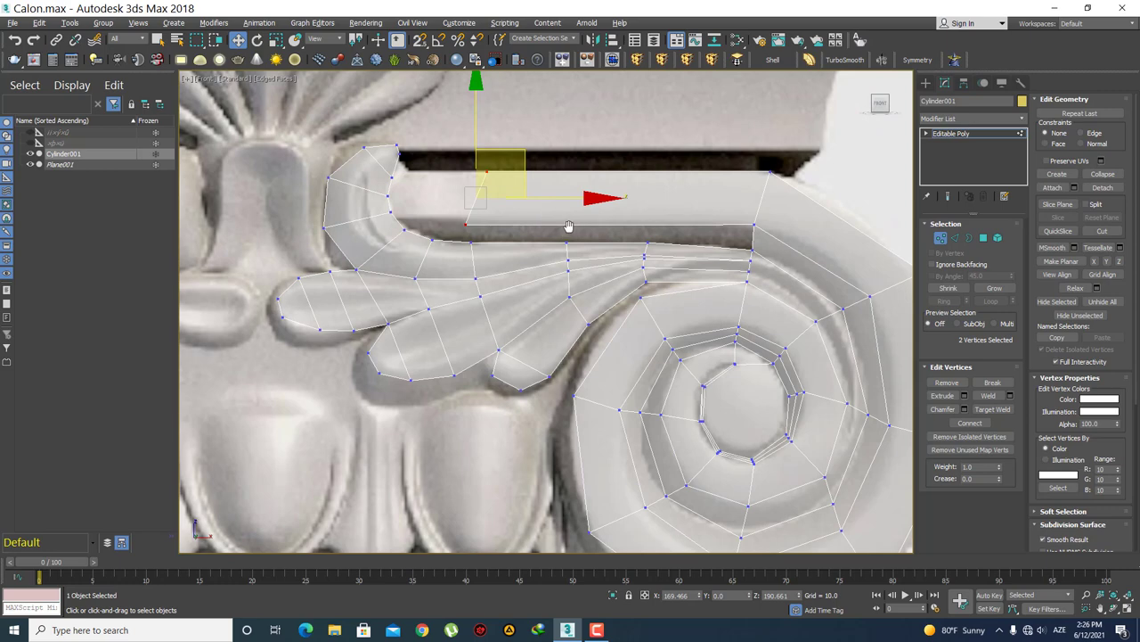
scroll(629, 261, down, 2)
scroll(589, 257, down, 2)
scroll(552, 223, down, 1)
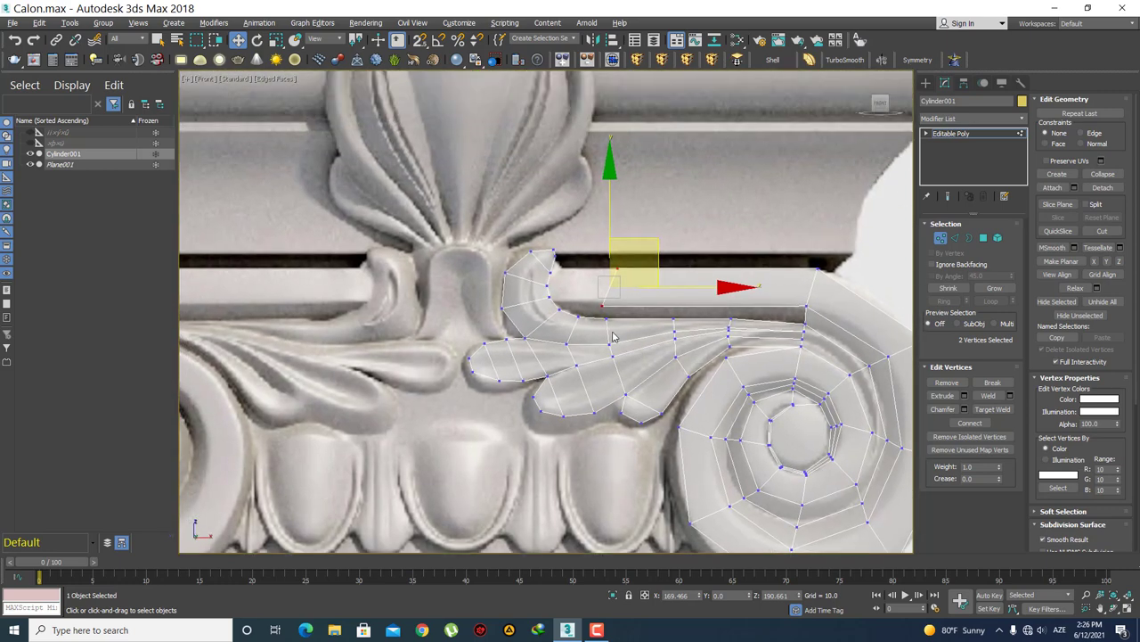
scroll(509, 180, down, 2)
scroll(544, 312, up, 2)
scroll(550, 294, up, 2)
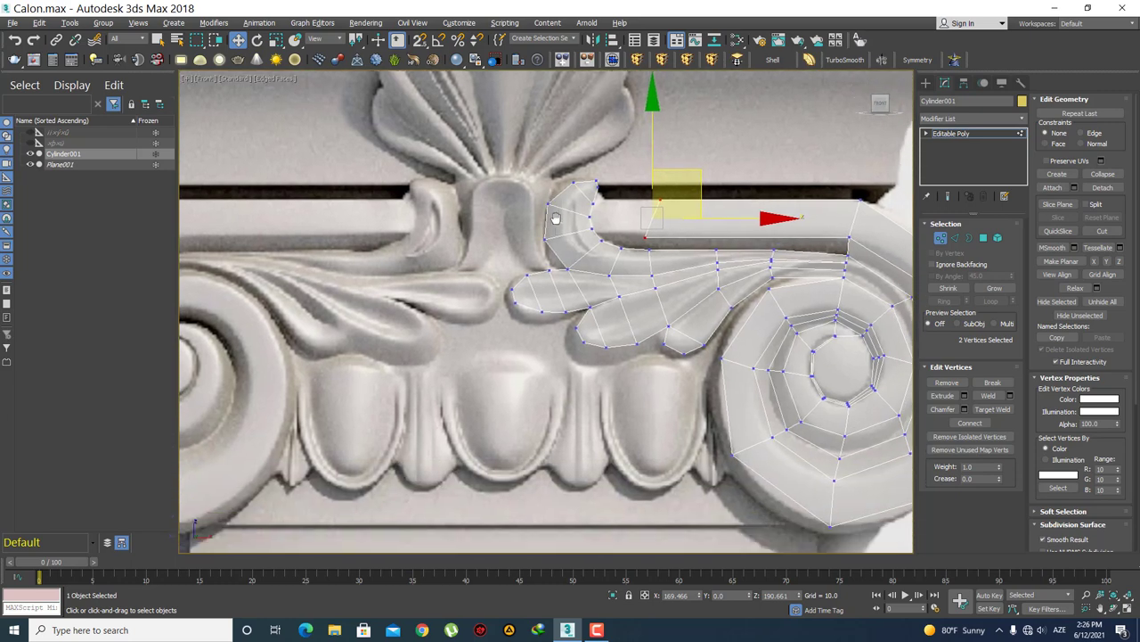
scroll(557, 275, up, 2)
middle_drag(557, 267, 562, 308)
scroll(564, 312, up, 2)
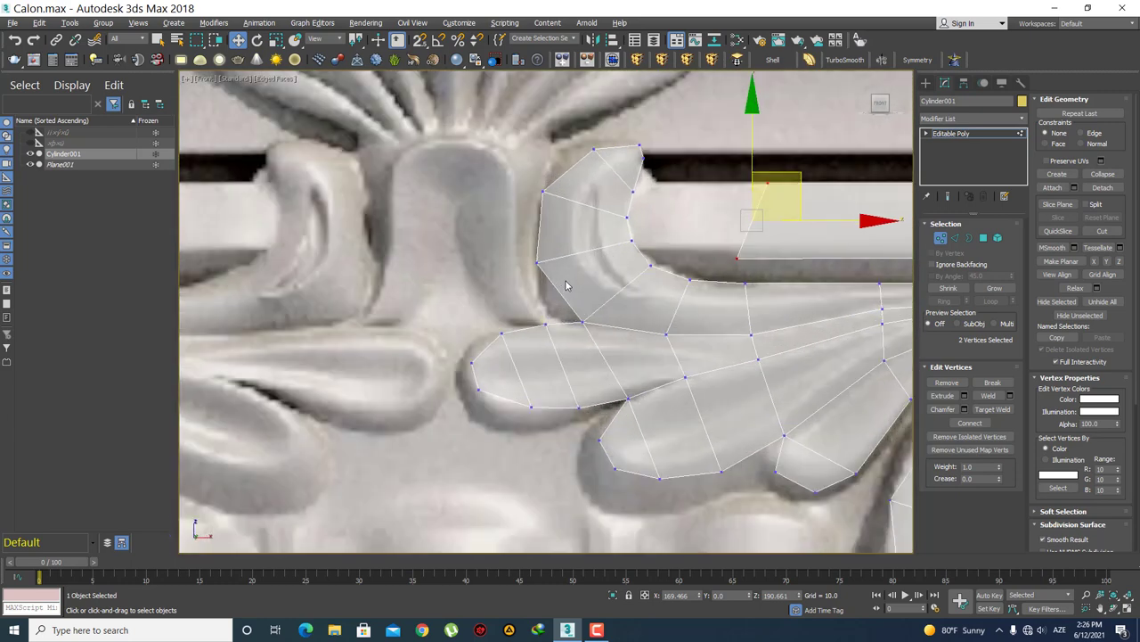
- In Edge mode, Shift-drag an edge on the hook's left side leftward to add a face
scroll(588, 305, up, 1)
key(2)
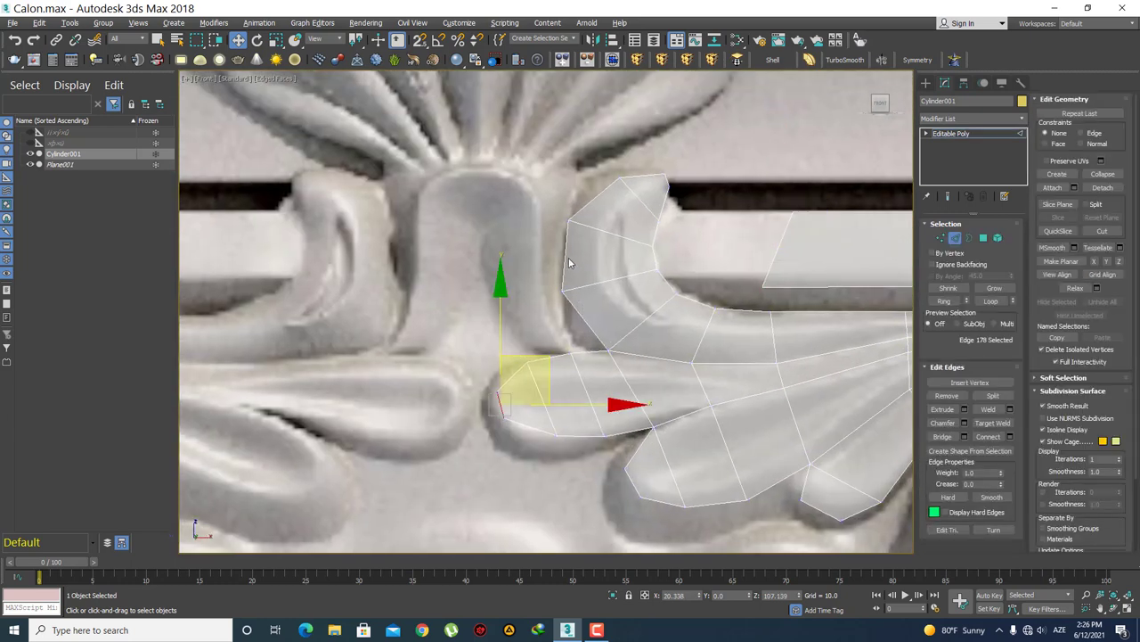
click(567, 256)
scroll(600, 243, down, 2)
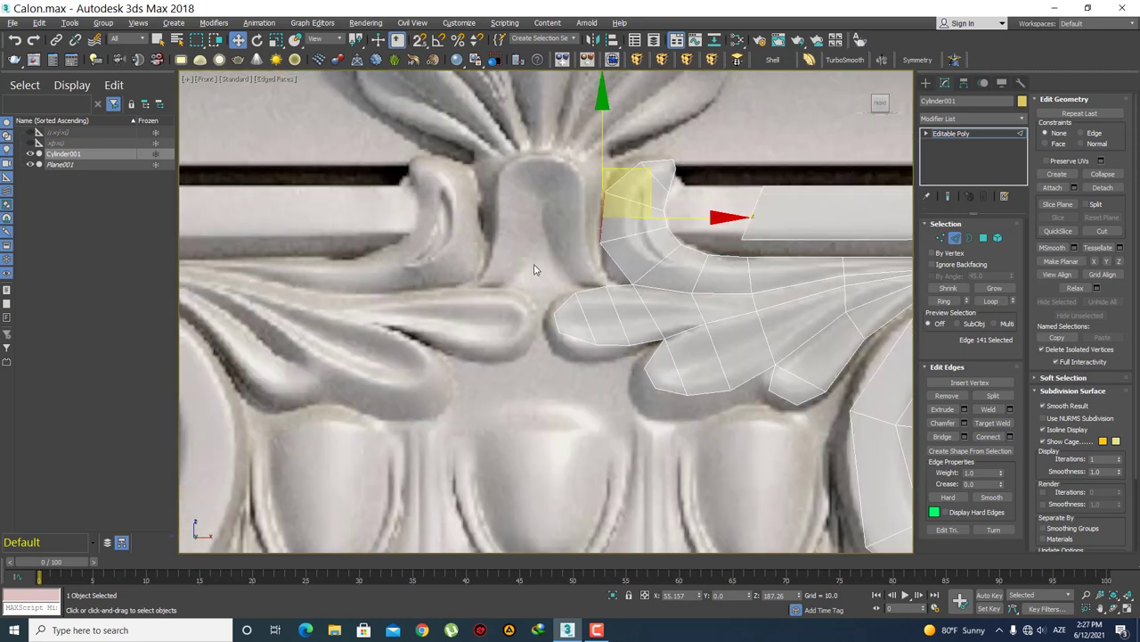
scroll(534, 269, down, 4)
scroll(551, 254, up, 2)
scroll(551, 267, up, 2)
scroll(550, 275, up, 1)
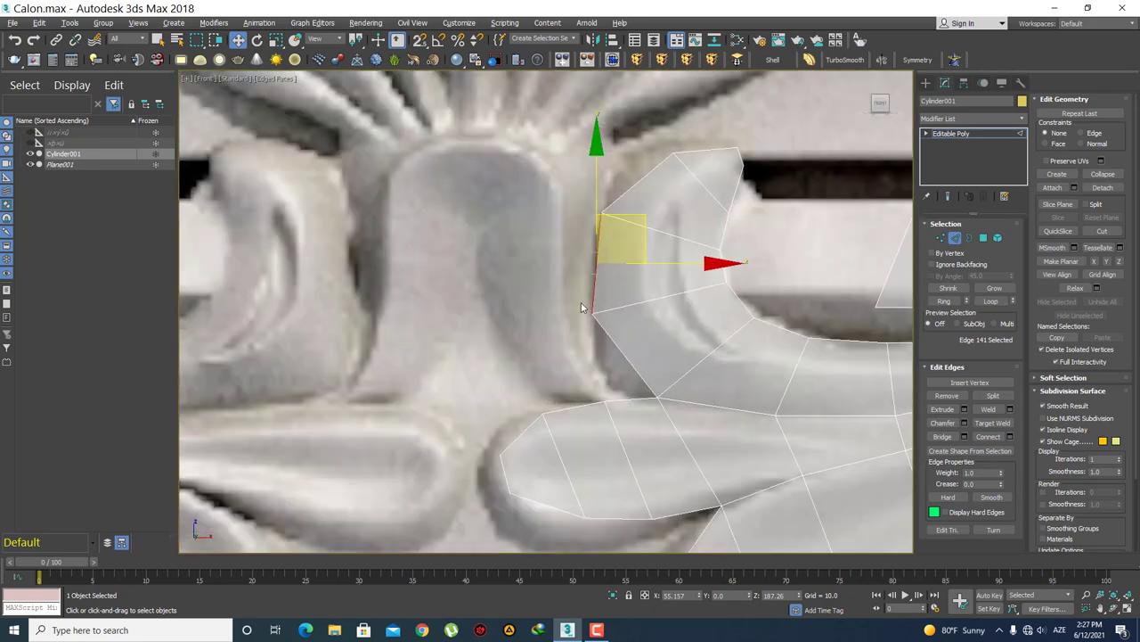
scroll(603, 298, down, 4)
scroll(606, 294, up, 2)
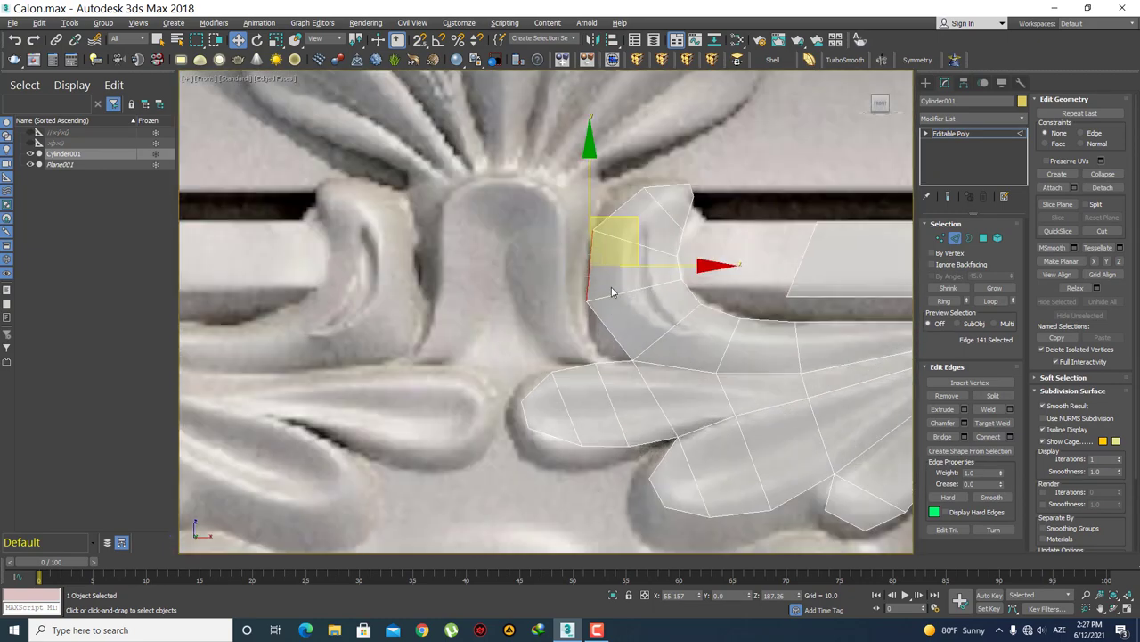
scroll(614, 290, up, 2)
shift+drag(673, 257, 636, 263)
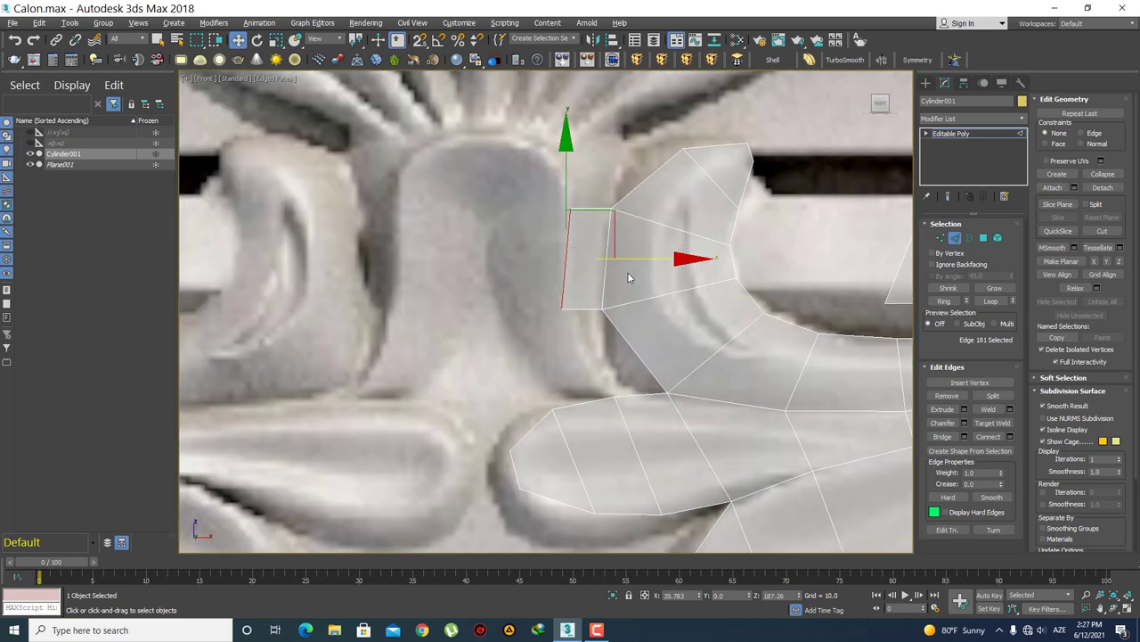
- Inspect the hook strip by picking a vertex, a left-border edge and a polygon
key(1)
drag(543, 294, 584, 322)
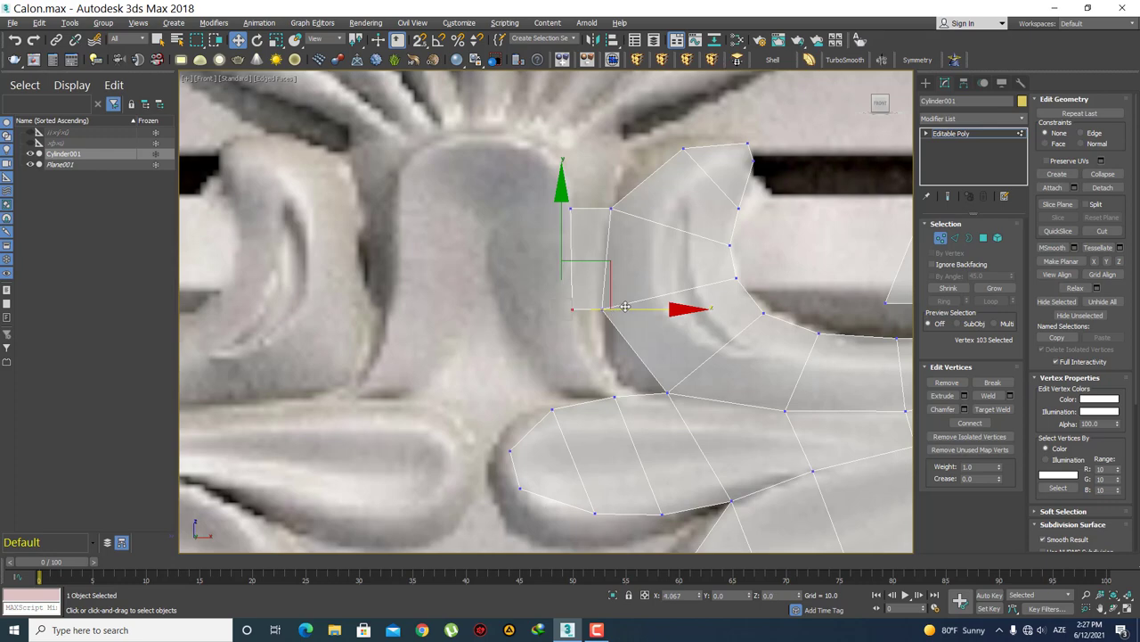
click(605, 229)
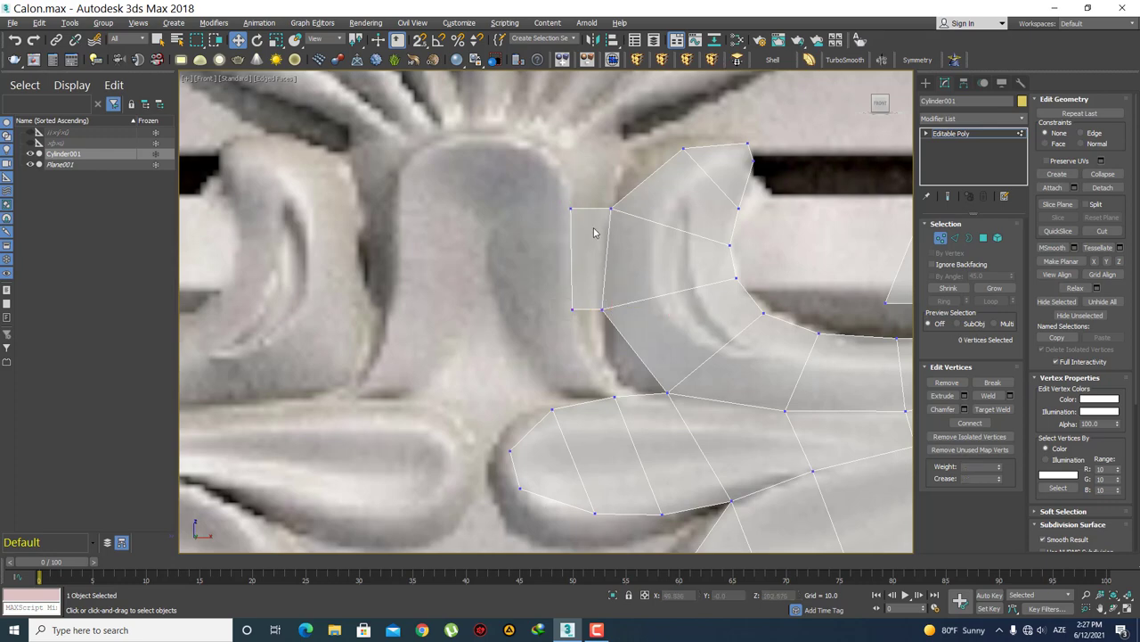
middle_drag(595, 232, 580, 245)
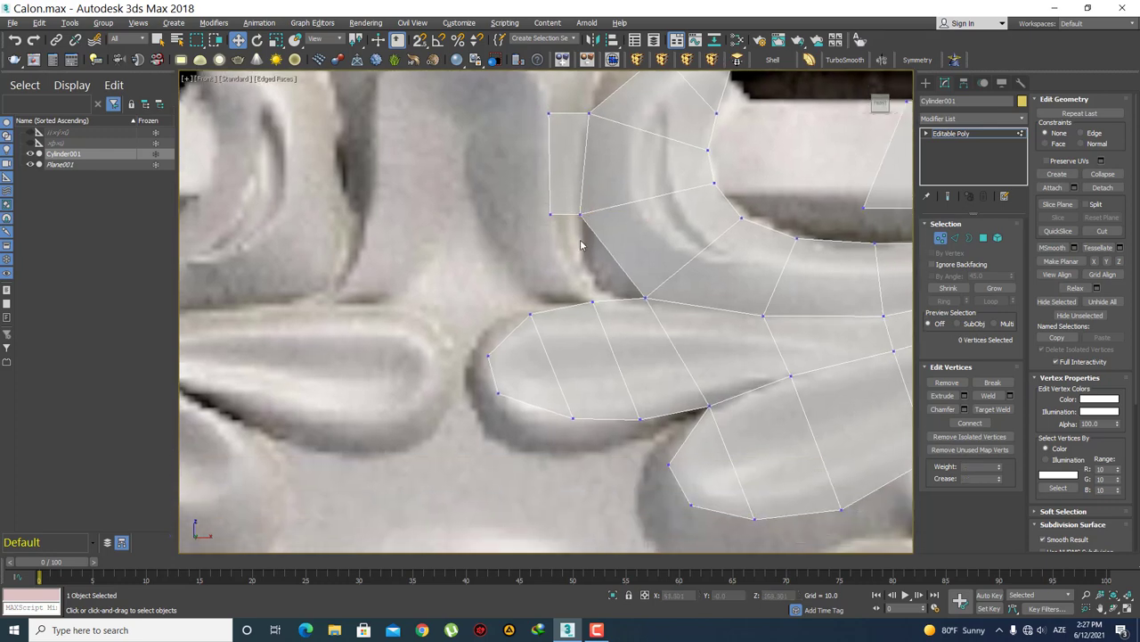
key(2)
click(593, 246)
middle_drag(600, 245, 545, 378)
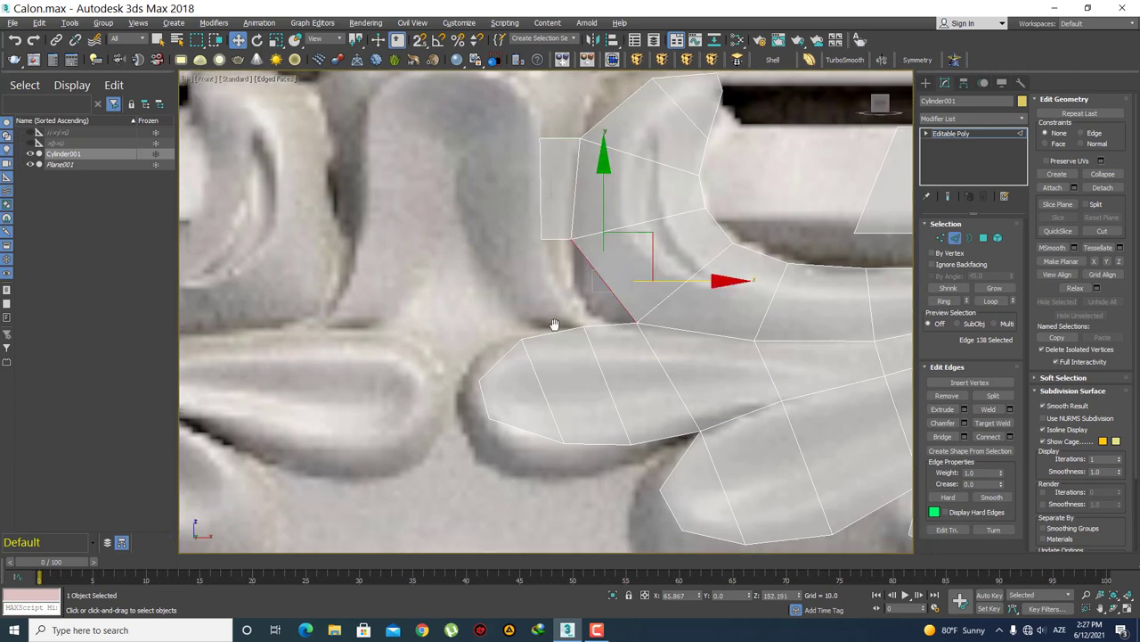
mouse_move(548, 276)
middle_down()
mouse_move(560, 272)
mouse_move(551, 266)
middle_up()
key(4)
click(559, 263)
- Select the hook's three left-border edges and Shift-drag them left into a new strip
key(2)
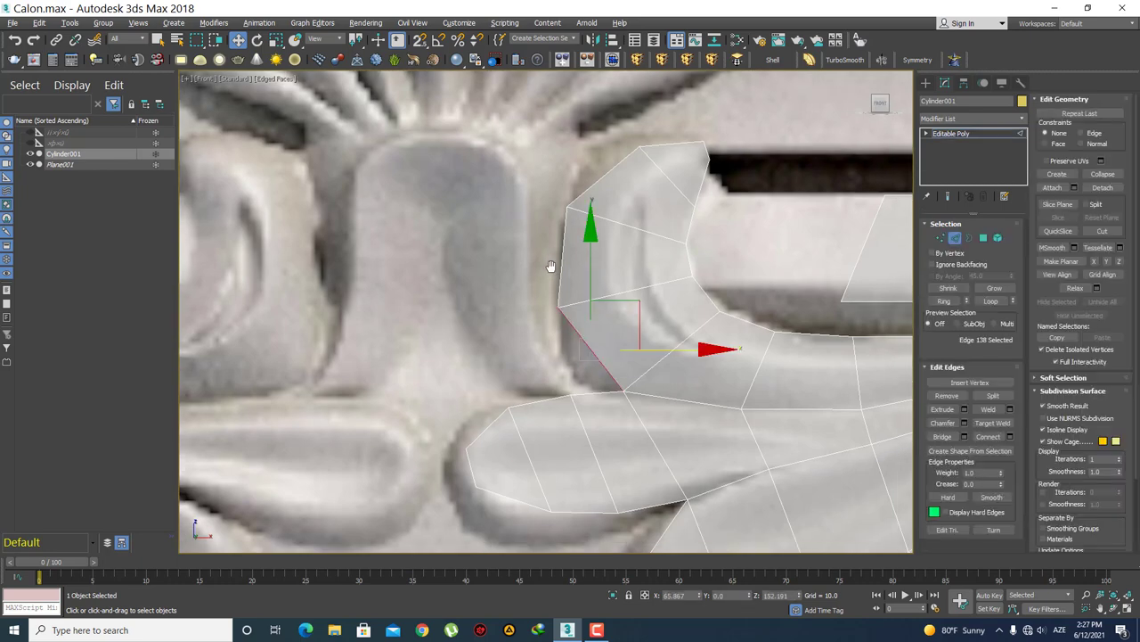
ctrl+click(563, 228)
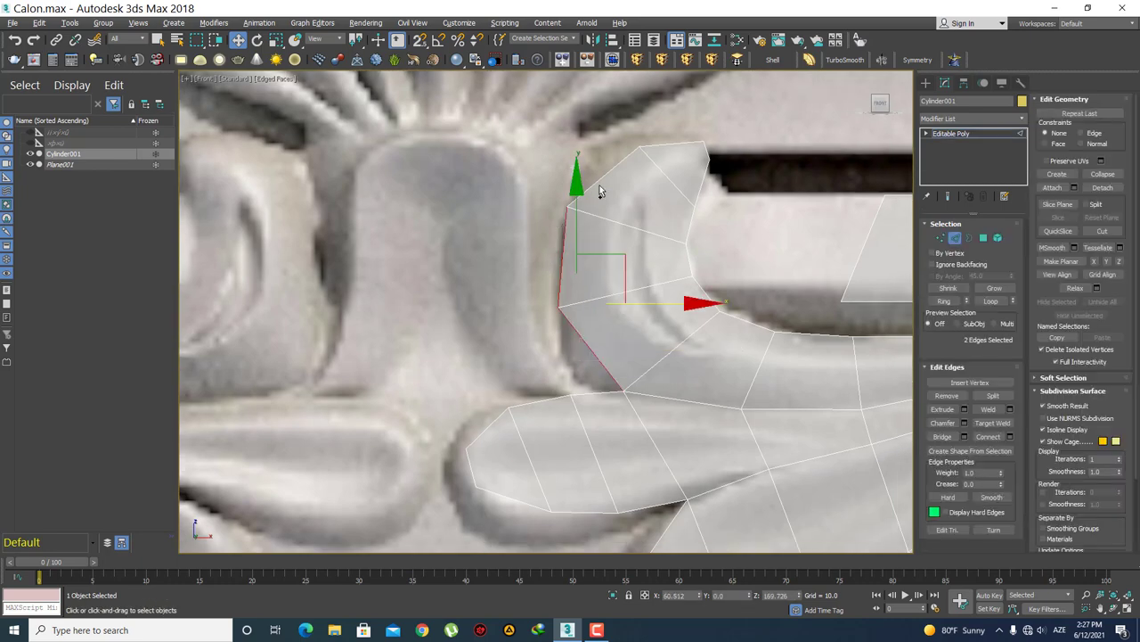
ctrl+click(600, 182)
scroll(660, 257, down, 5)
scroll(653, 291, up, 5)
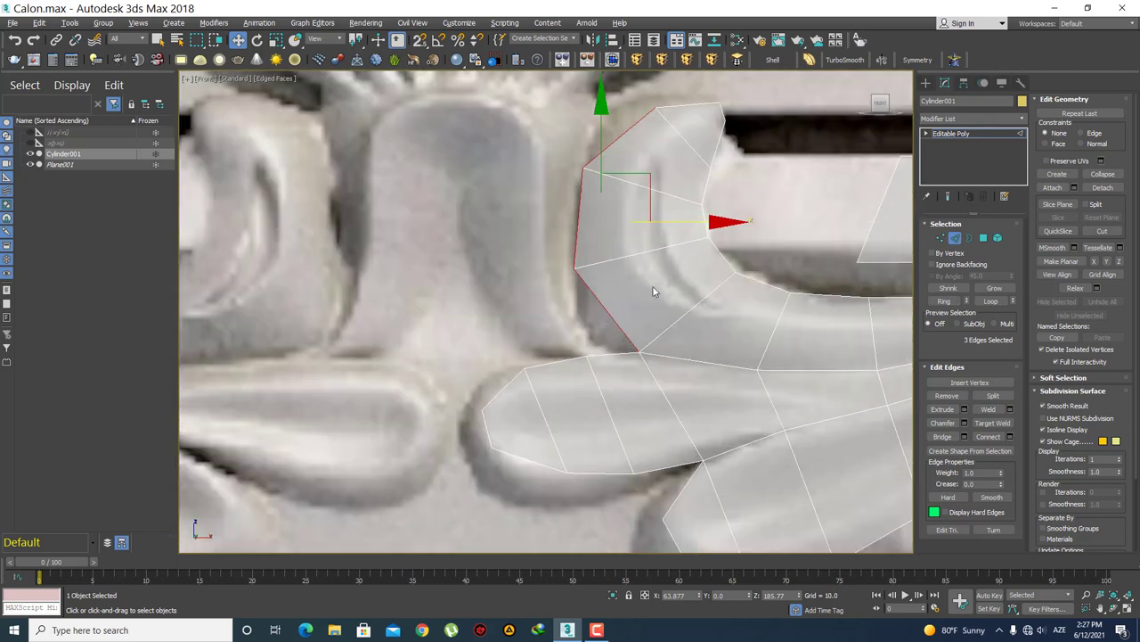
drag(680, 221, 639, 241)
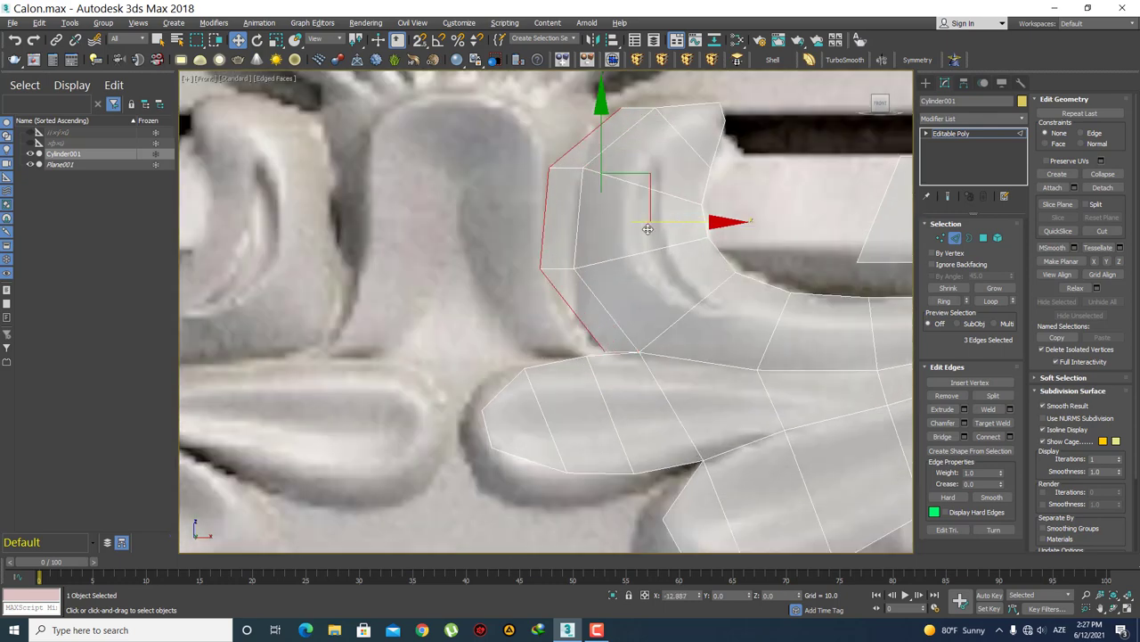
- Slide the new strip's top vertex left to square off the strip
key(1)
click(548, 168)
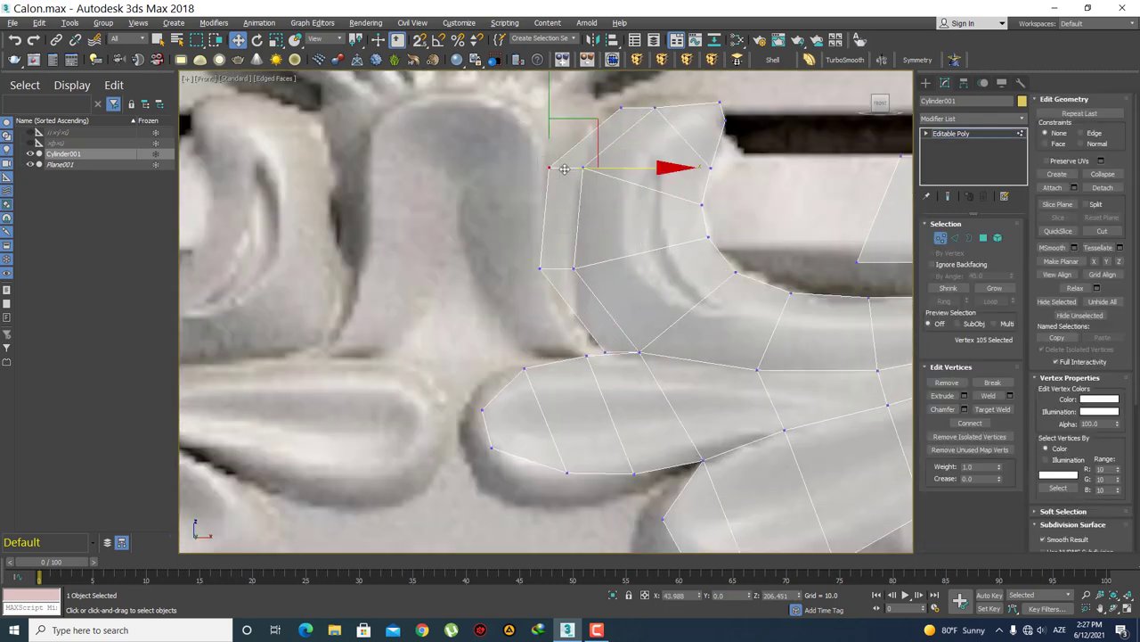
click(622, 108)
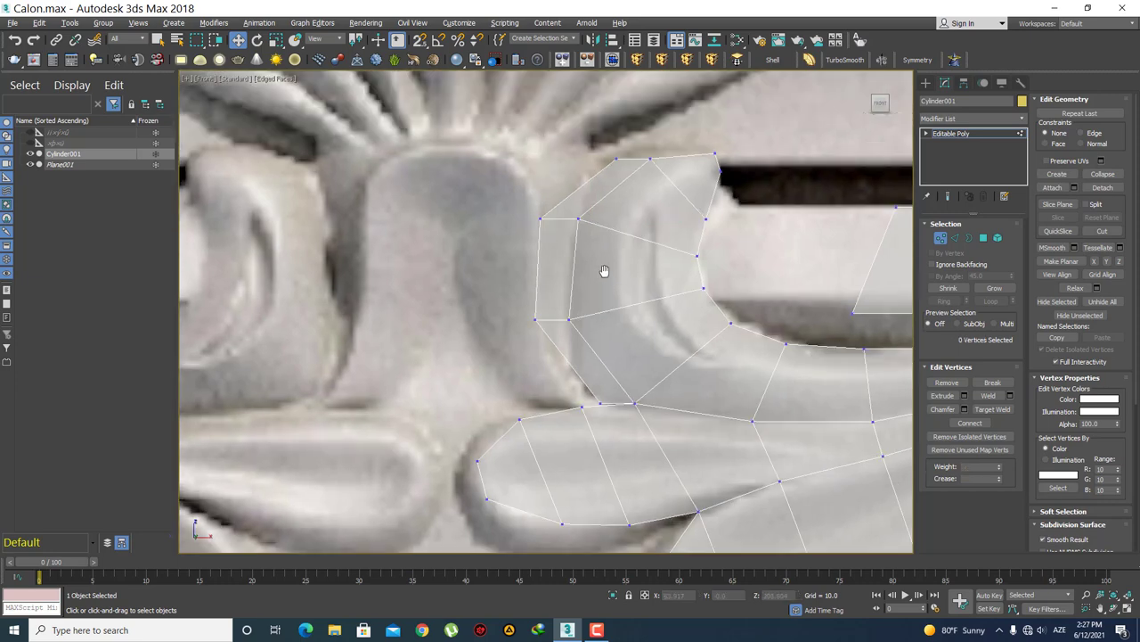
middle_drag(624, 112, 610, 208)
drag(653, 199, 556, 204)
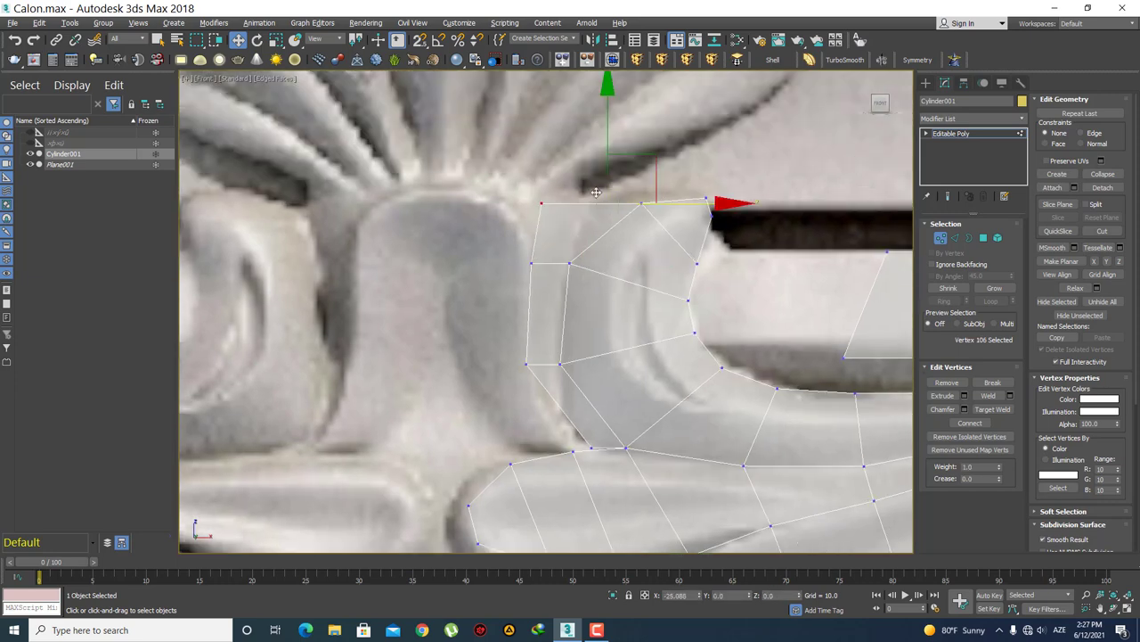
click(575, 285)
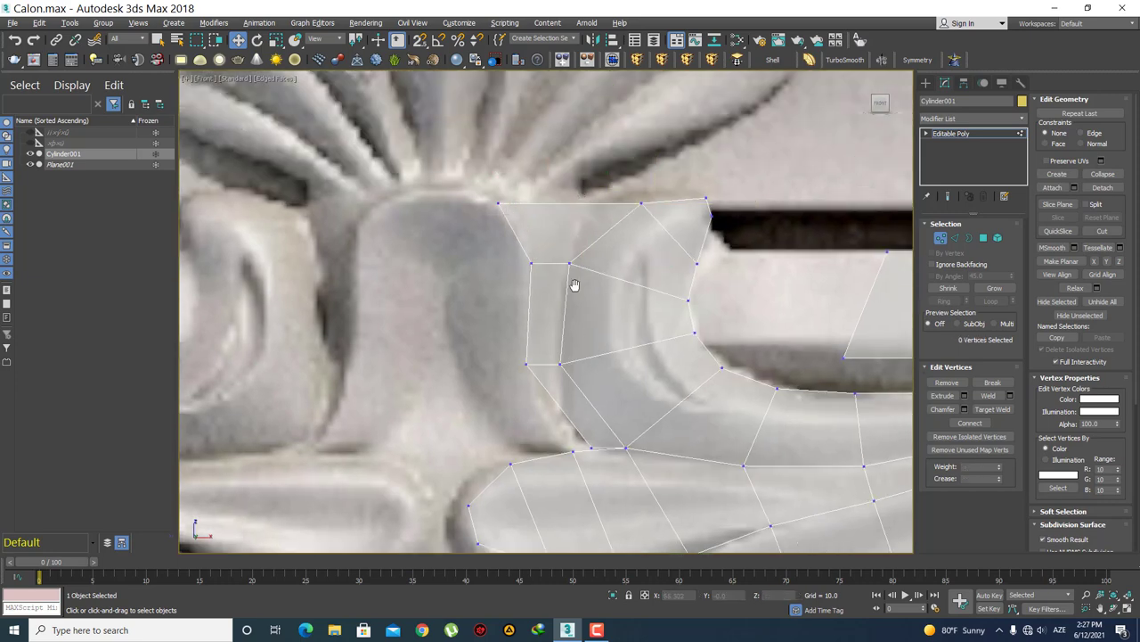
- Move the strip's lower corner vertex toward the leaf fan's edge
middle_drag(576, 285, 570, 161)
click(552, 319)
scroll(547, 314, up, 3)
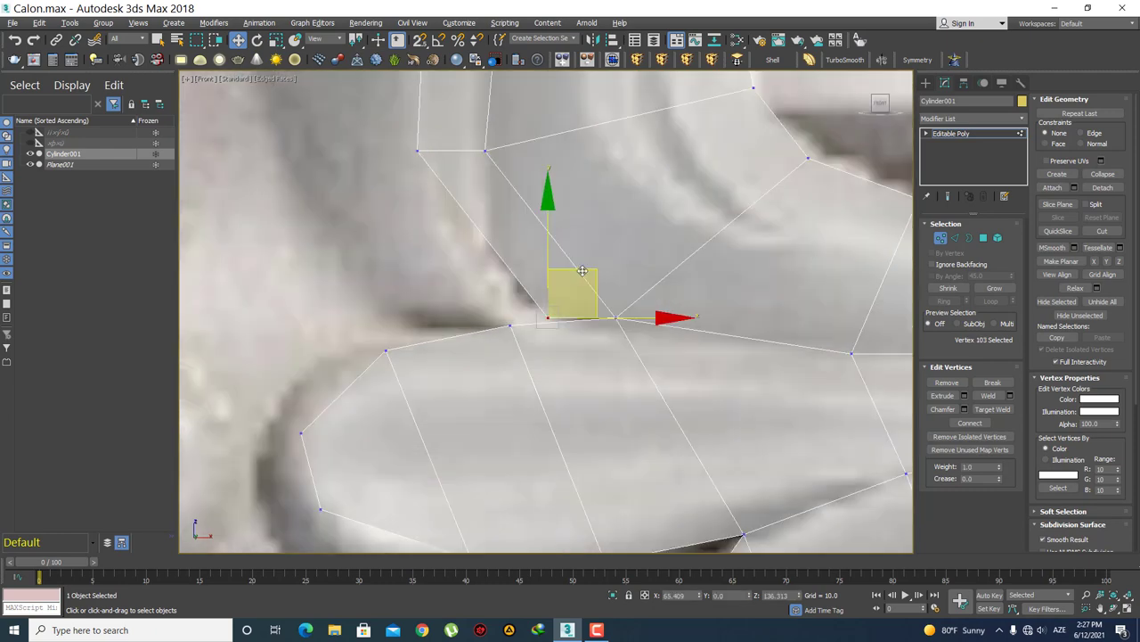
drag(570, 292, 541, 264)
scroll(574, 165, down, 2)
scroll(574, 164, down, 3)
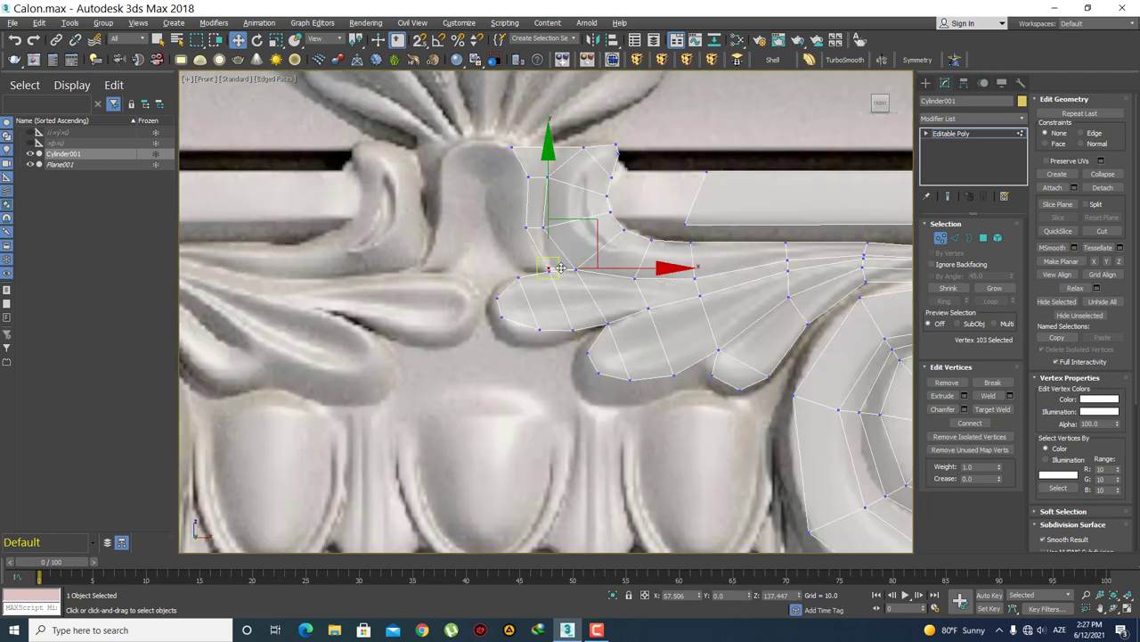
scroll(575, 165, up, 3)
- Target Weld the bottom corner vertex onto its neighbour on the leaf edge
click(1005, 408)
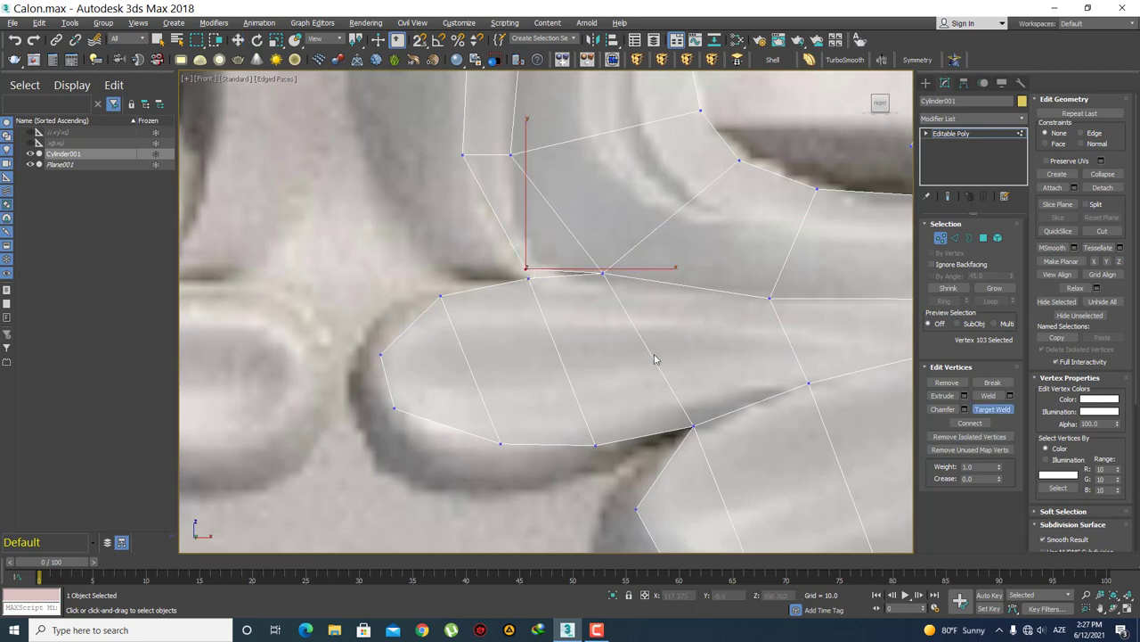
click(527, 277)
scroll(573, 293, down, 3)
scroll(535, 293, up, 2)
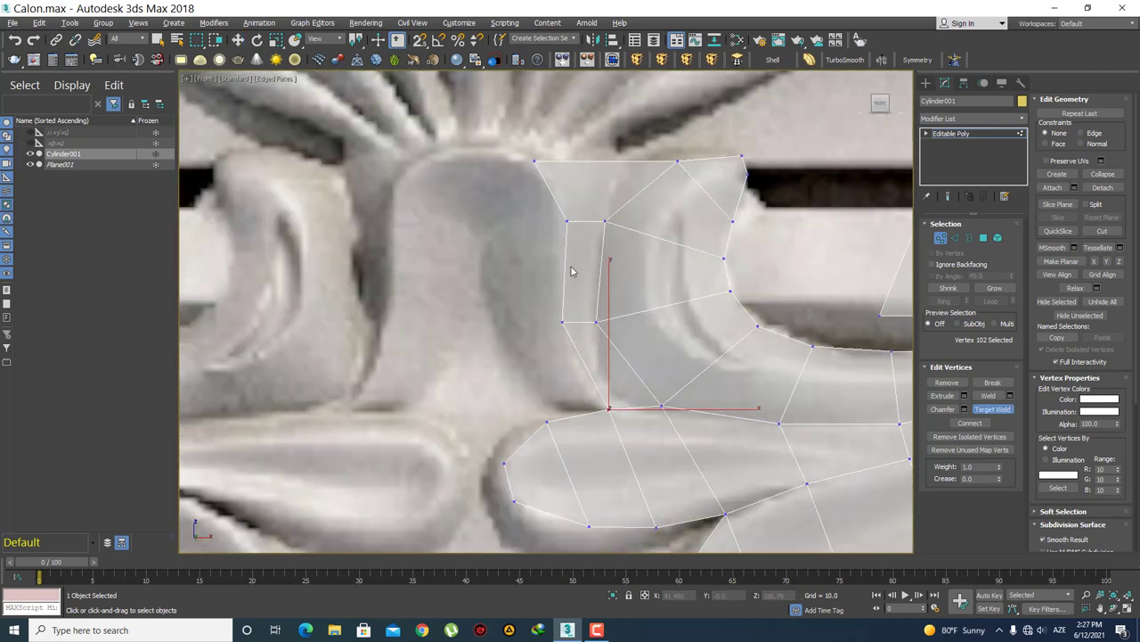
mouse_move(597, 257)
middle_down()
mouse_move(609, 214)
mouse_move(627, 219)
middle_up()
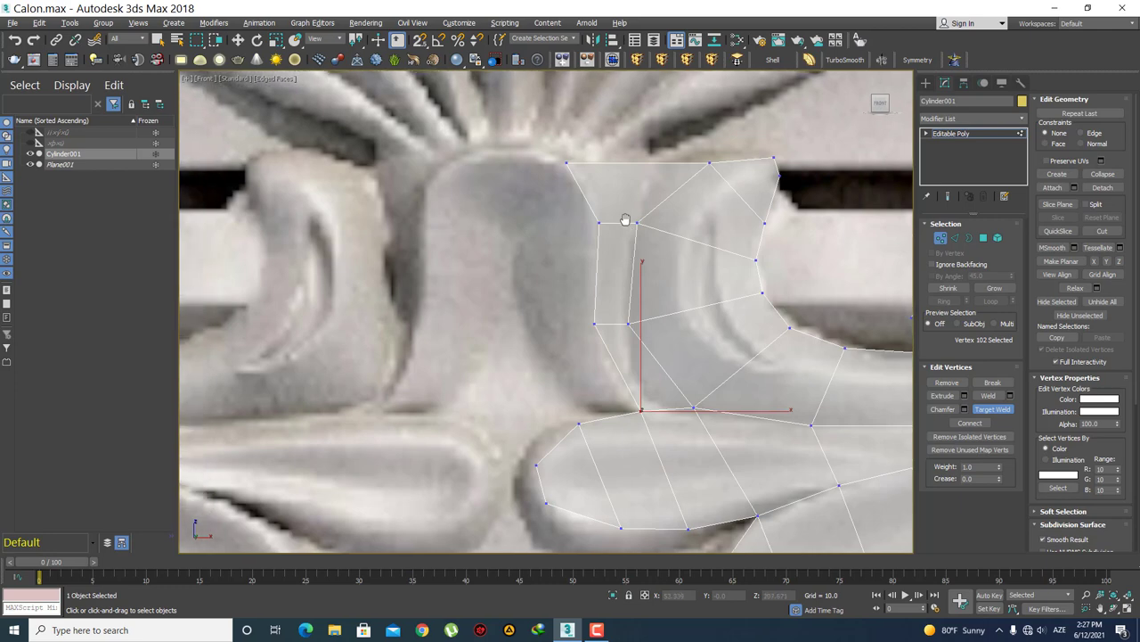
key(2)
key(q)
middle_drag(621, 326, 639, 287)
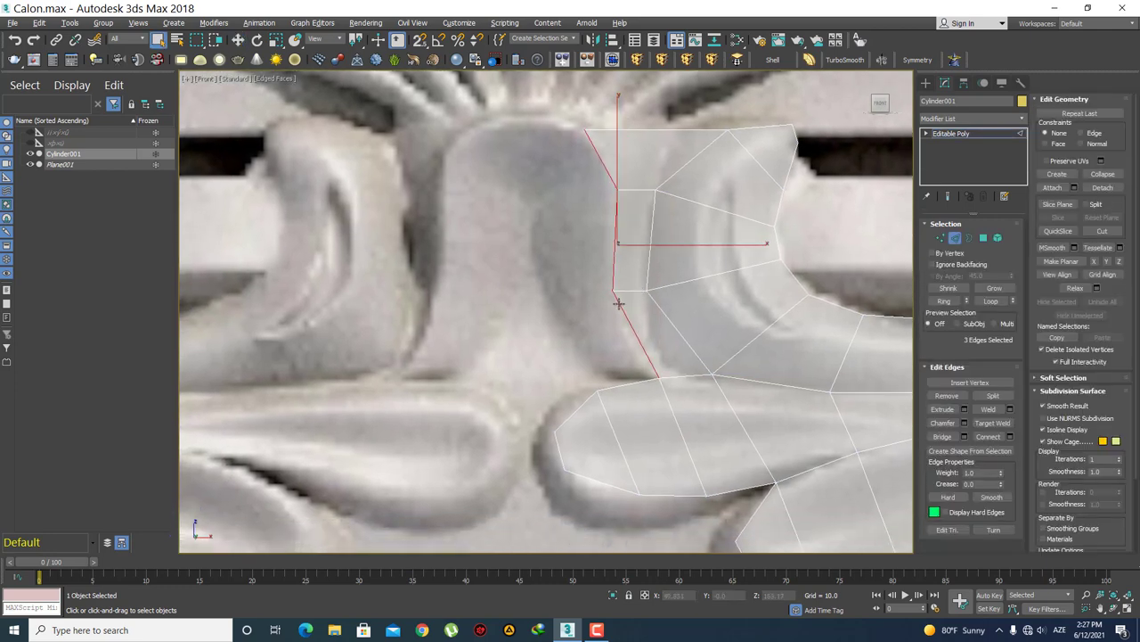
- Pull the three left edges further left, then nudge the strip's top-left vertex right
key(w)
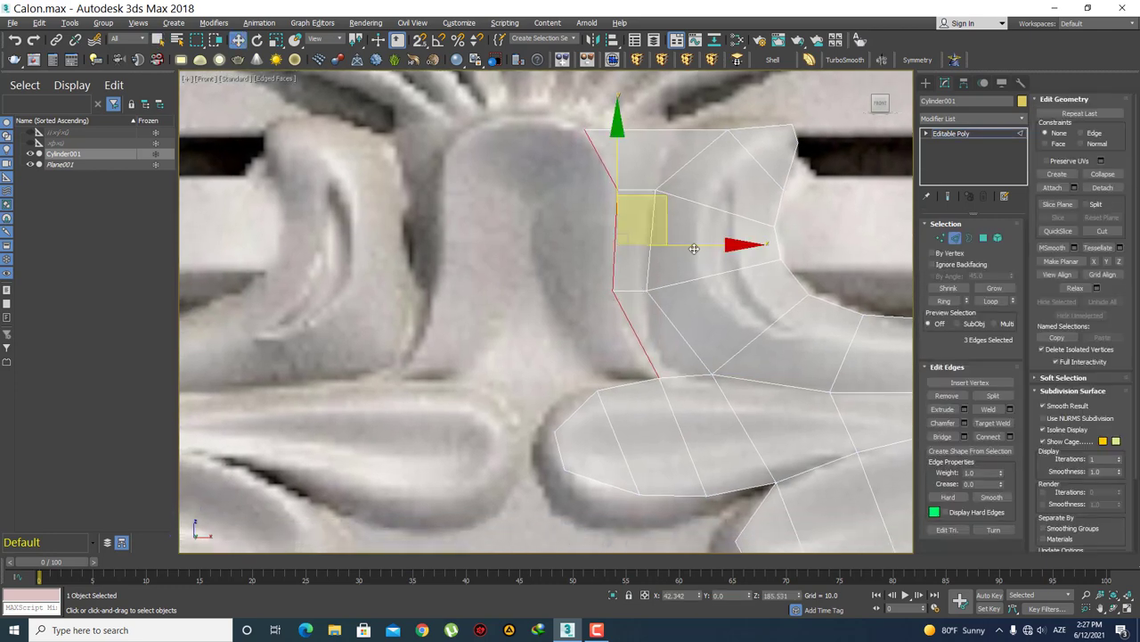
drag(694, 248, 658, 248)
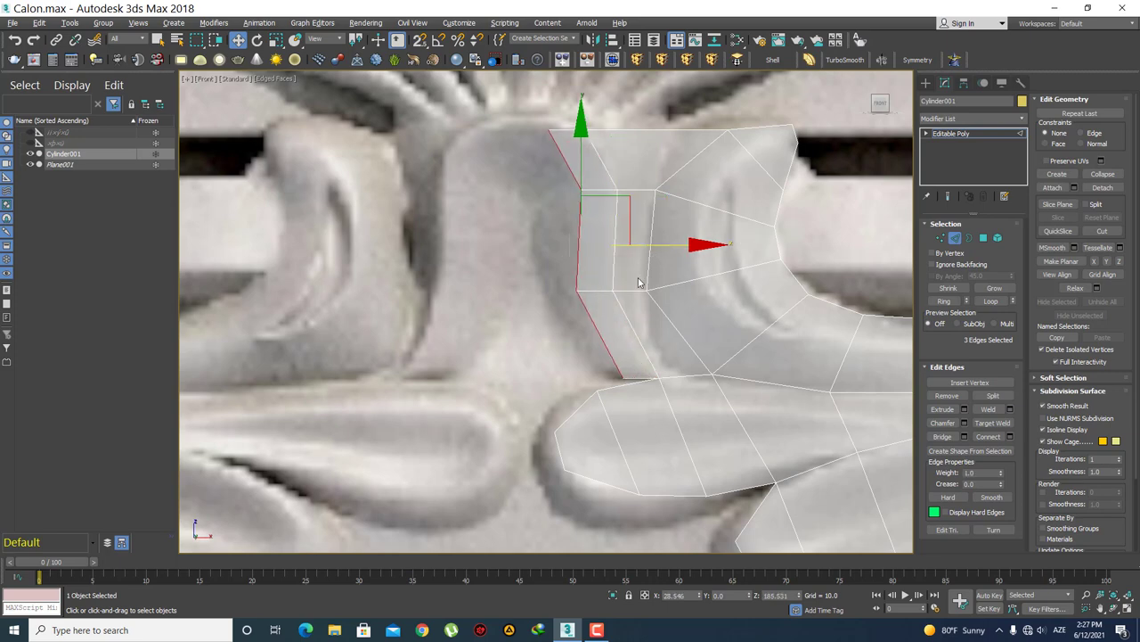
key(1)
middle_drag(547, 143, 561, 192)
click(564, 179)
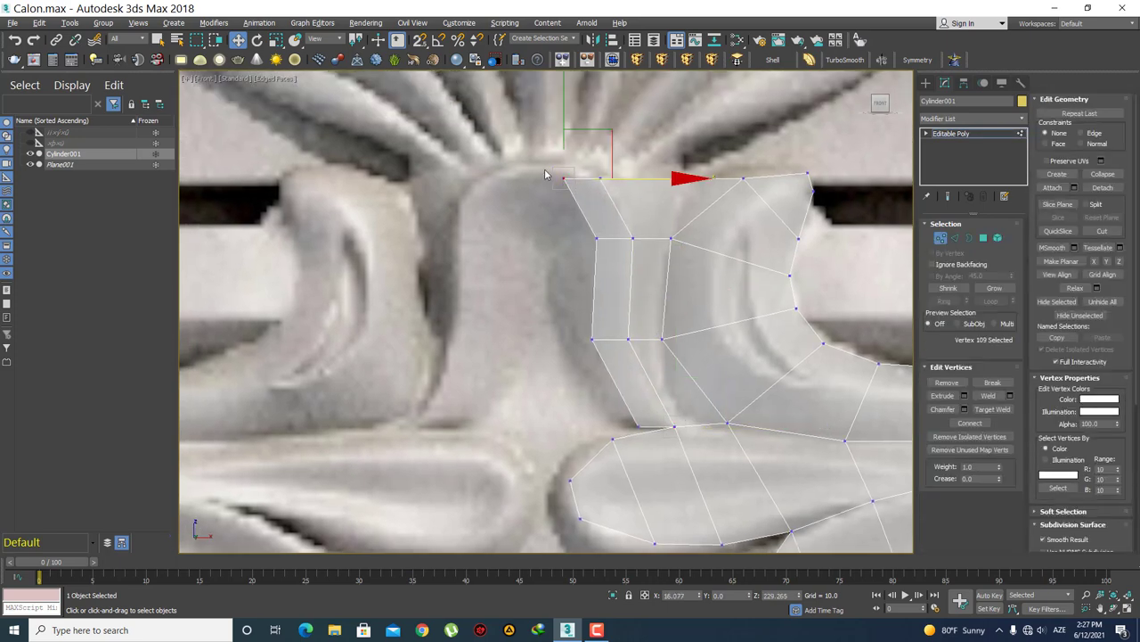
scroll(579, 178, up, 3)
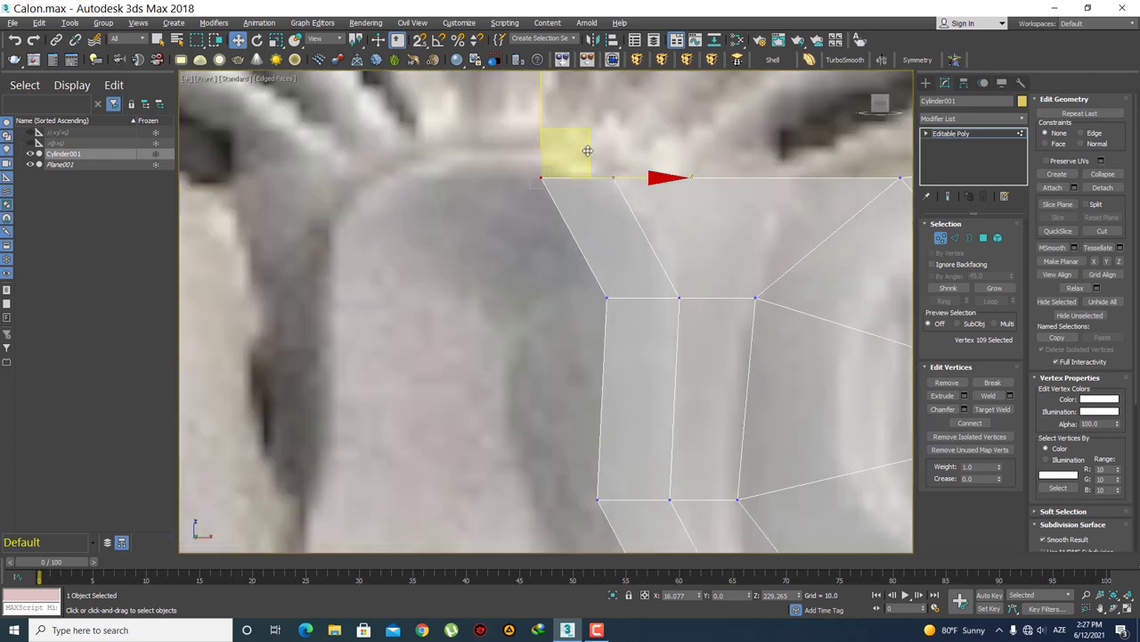
drag(593, 141, 649, 148)
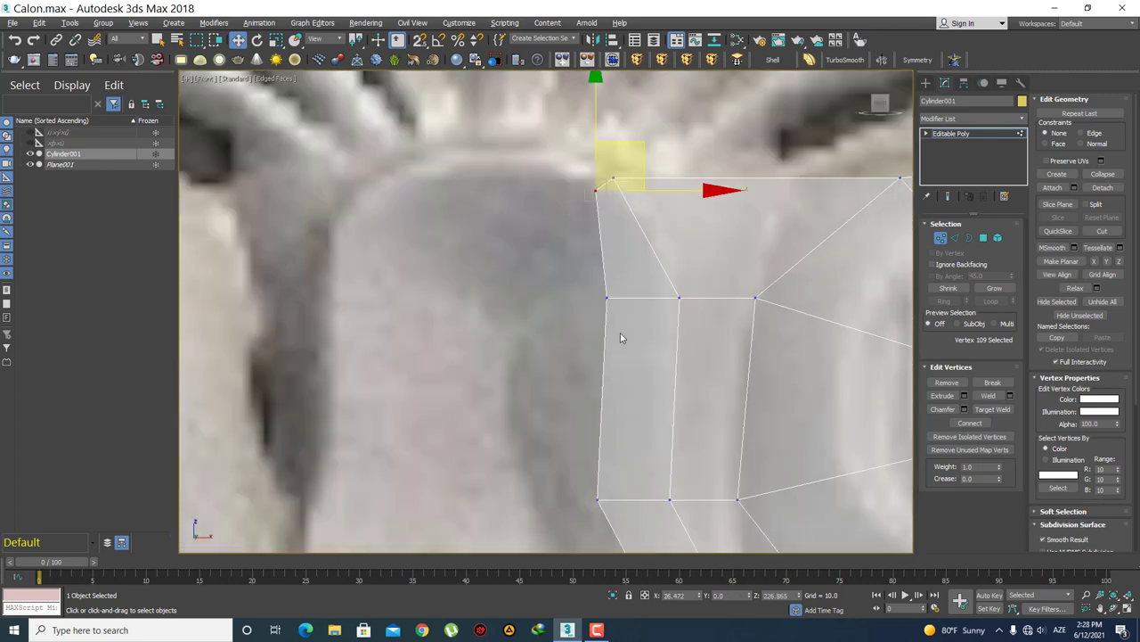
- Slide the next vertices down the strip's left edge right to straighten it
scroll(596, 182, down, 3)
scroll(595, 182, up, 2)
scroll(590, 211, up, 2)
click(572, 251)
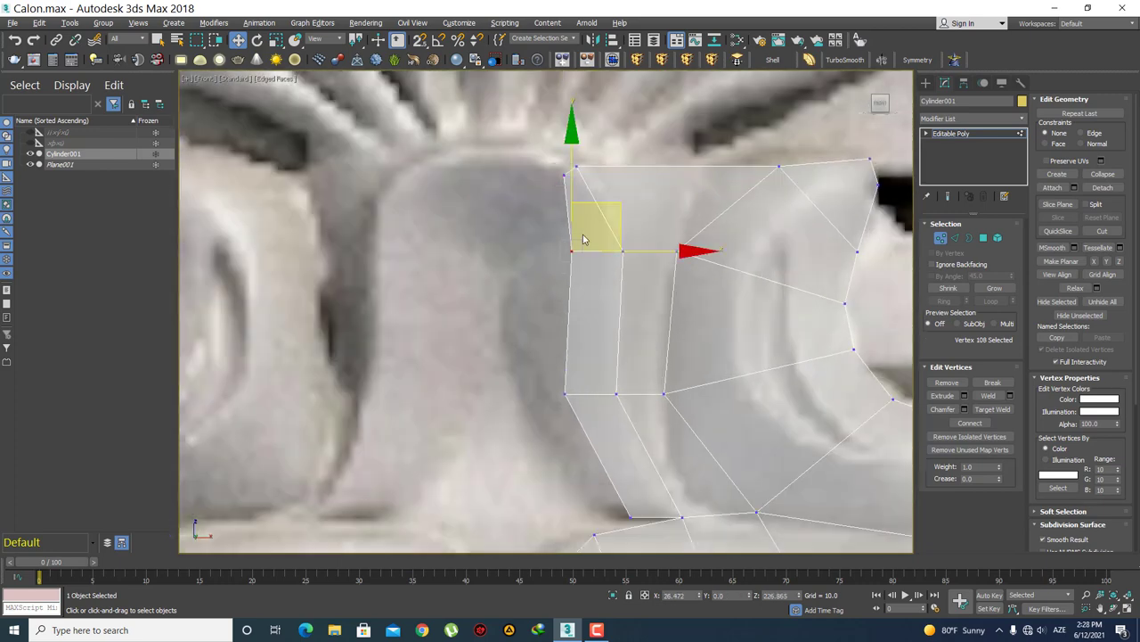
drag(636, 252, 666, 252)
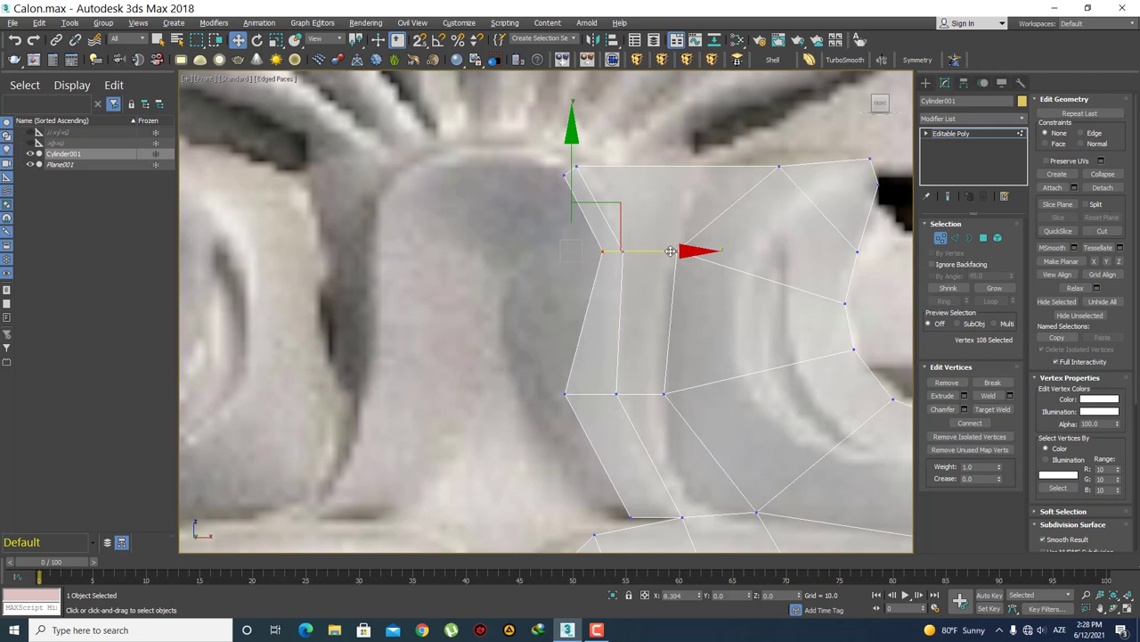
click(642, 356)
drag(578, 436, 534, 387)
middle_drag(534, 386, 510, 308)
drag(609, 317, 649, 314)
click(596, 361)
- Target Weld the stray bottom-corner vertex into its neighbour on the leaf edge
scroll(596, 361, up, 2)
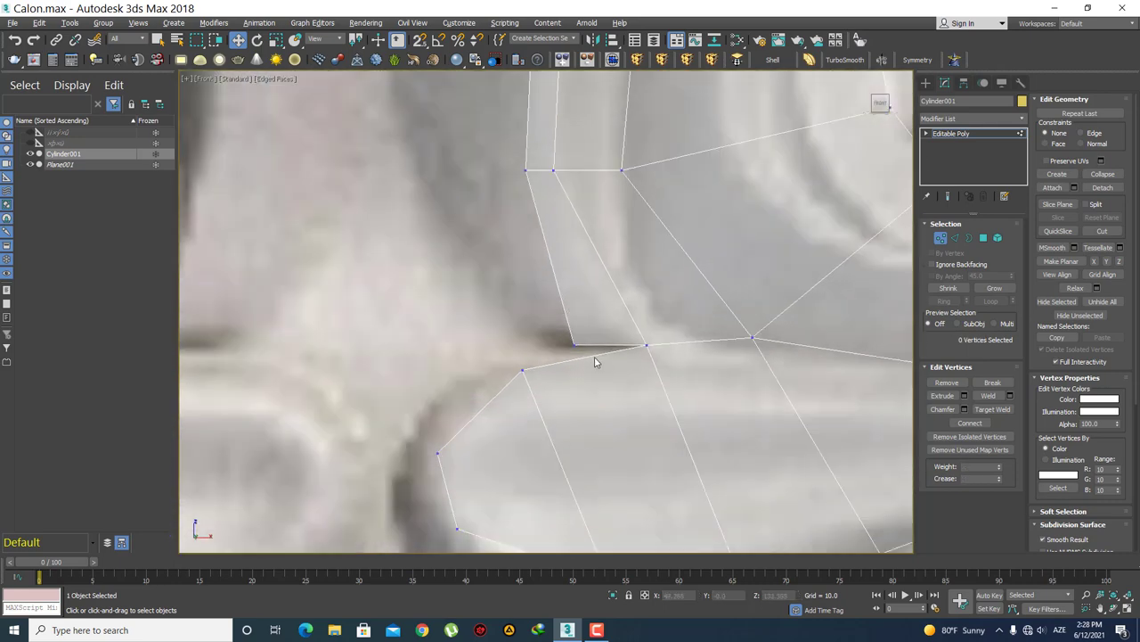
drag(561, 331, 561, 330)
scroll(561, 329, down, 2)
scroll(425, 221, down, 1)
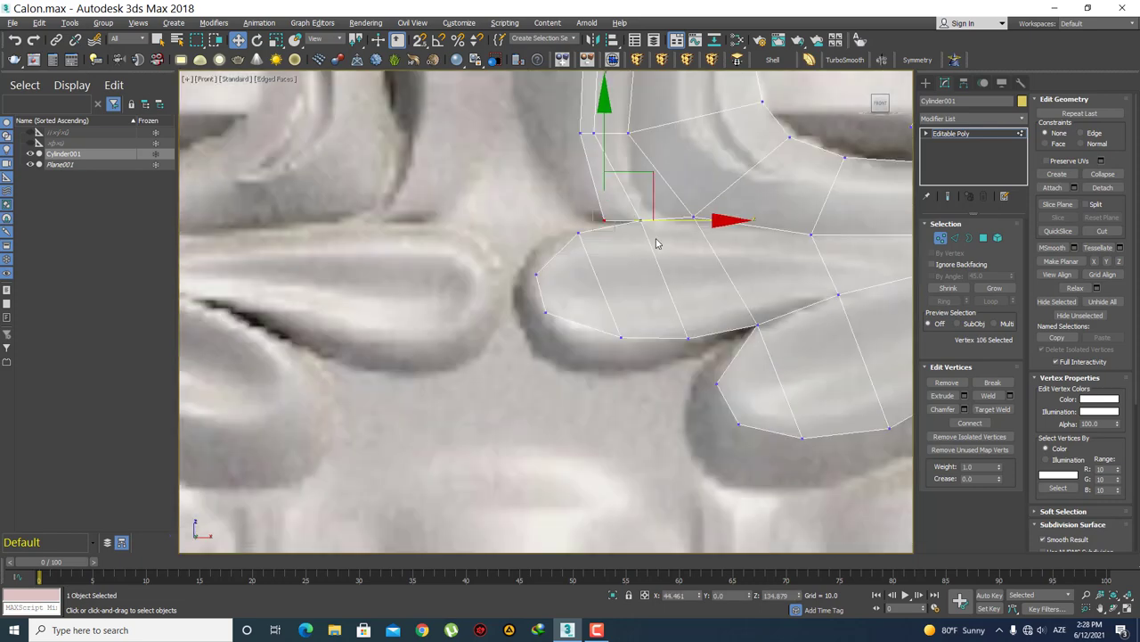
scroll(656, 244, up, 3)
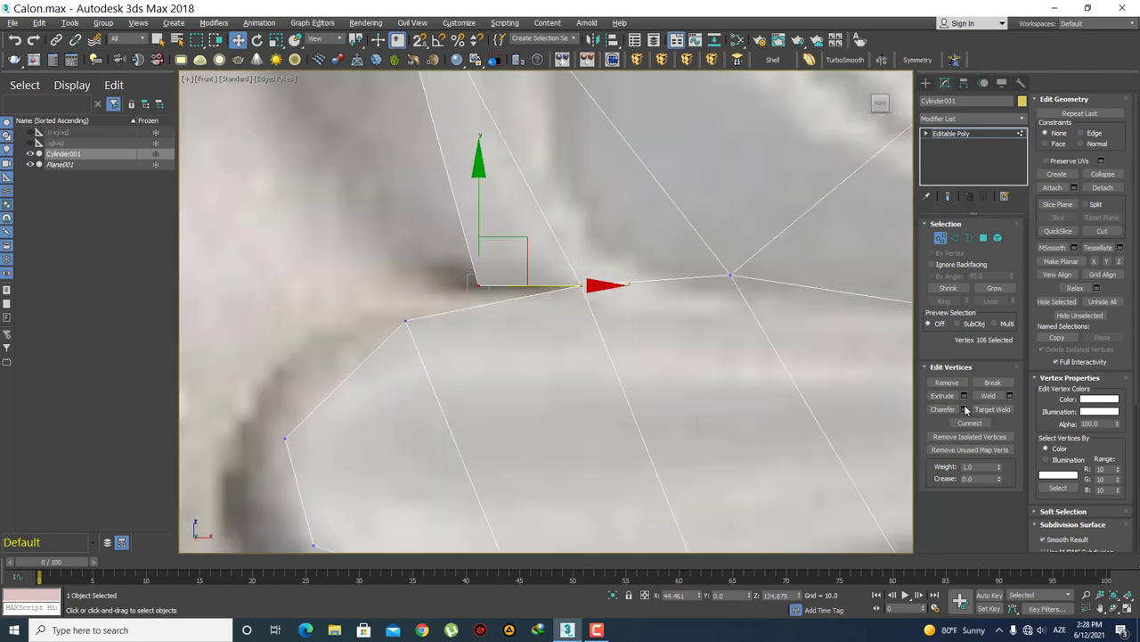
click(579, 286)
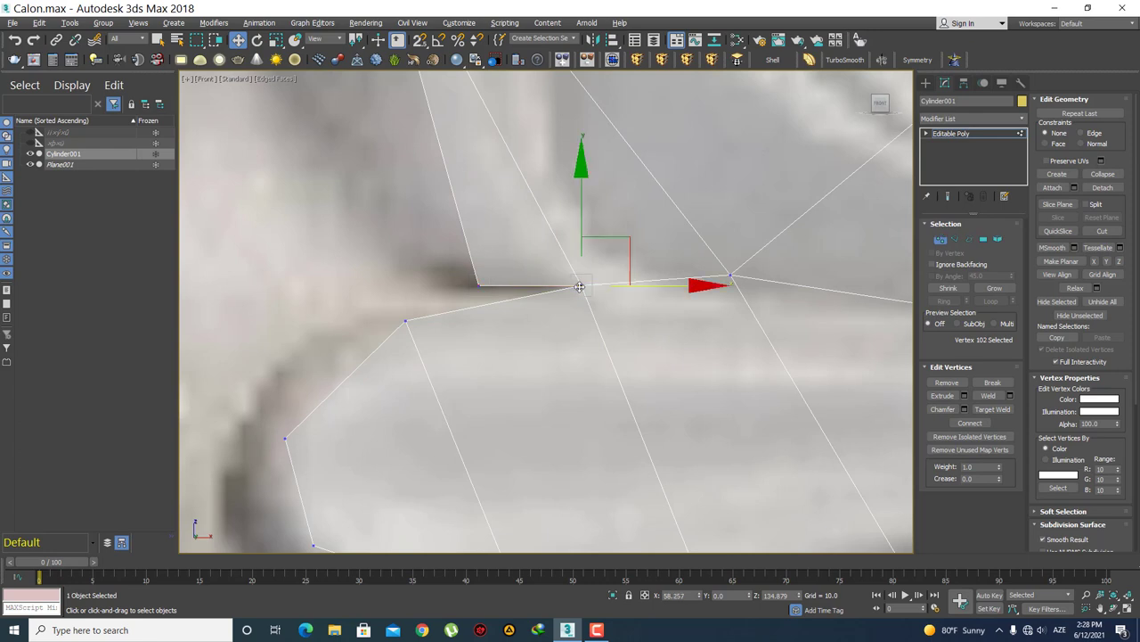
click(993, 409)
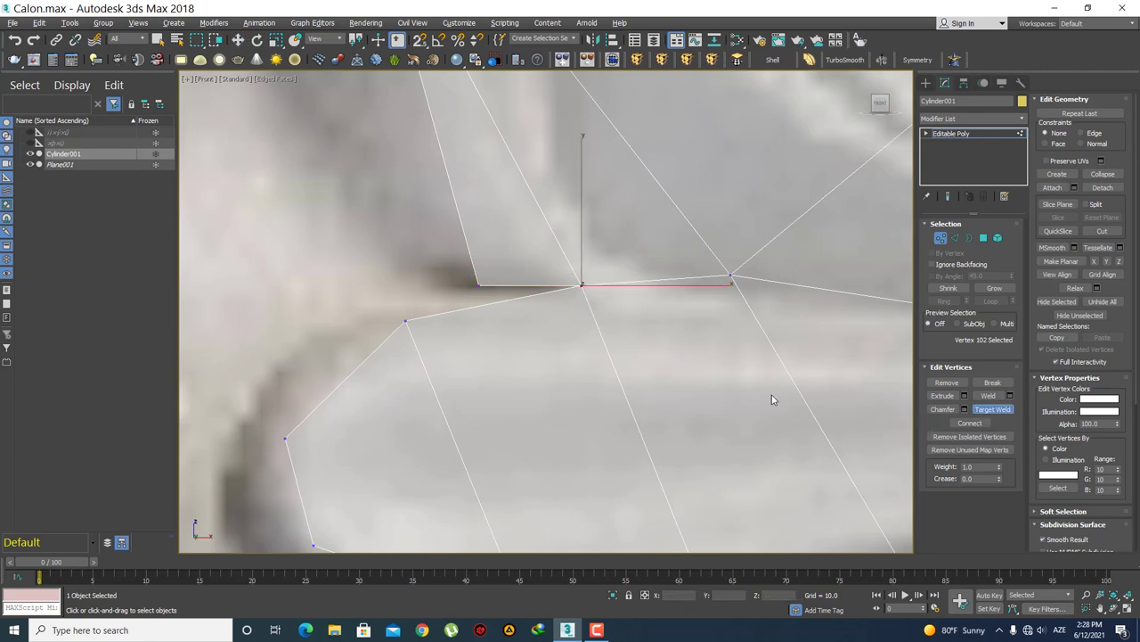
click(583, 285)
- Move a vertex on the hook mesh's upper edge down to match the reference
scroll(573, 293, down, 5)
scroll(544, 247, up, 3)
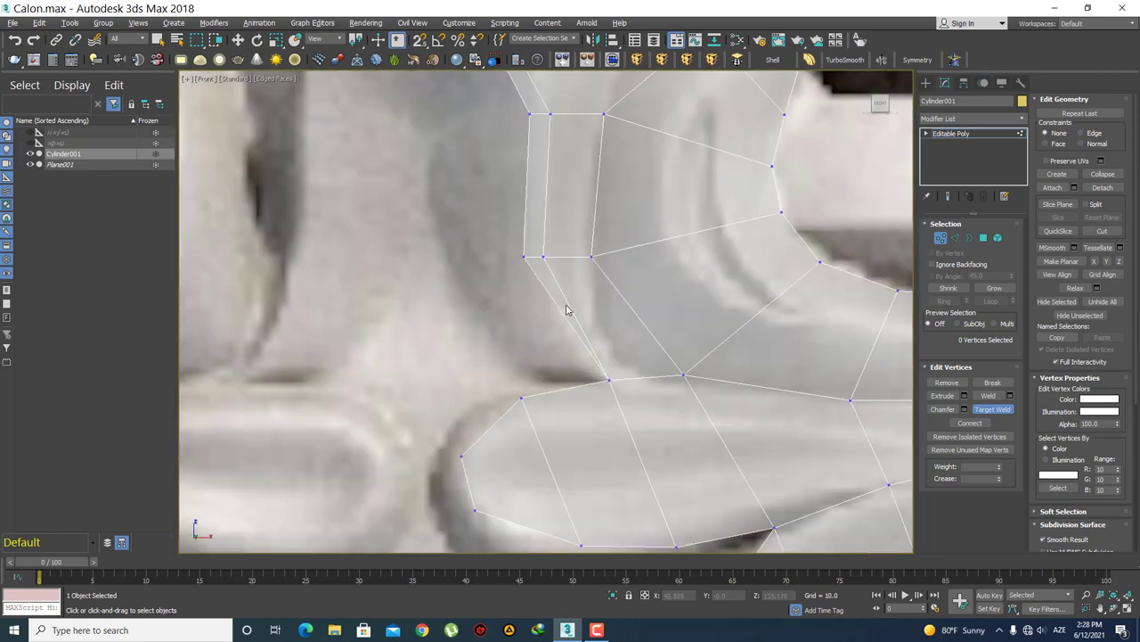
scroll(567, 311, up, 2)
click(505, 236)
key(w)
drag(550, 196, 549, 208)
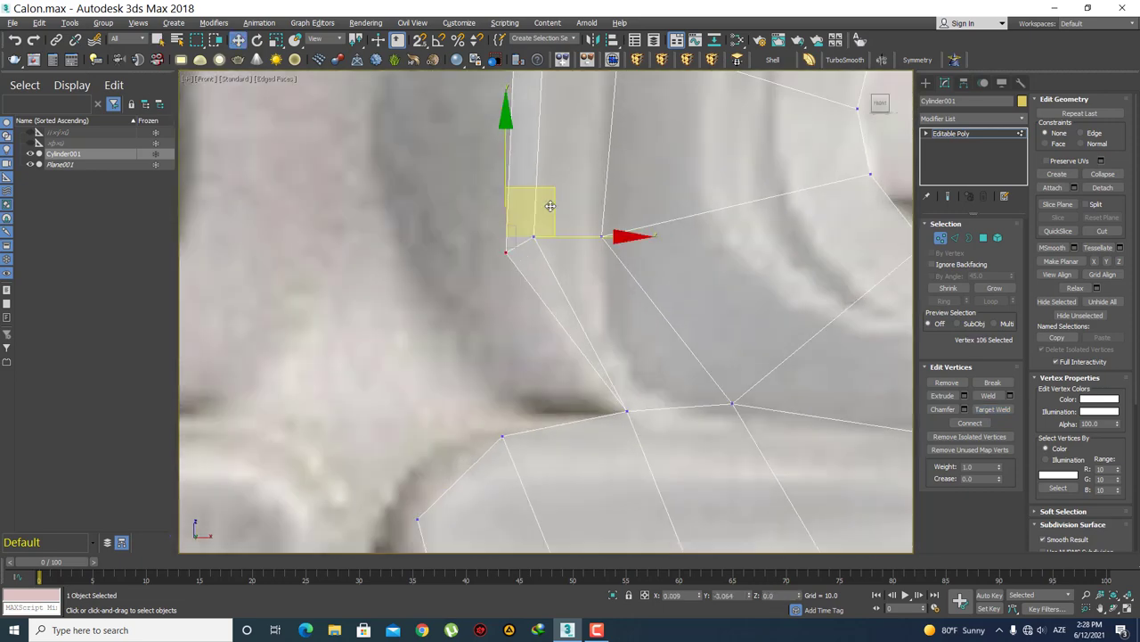
click(583, 199)
- Pull the hook mesh's upper-left corner vertex slightly down onto the carving
scroll(570, 240, down, 1)
scroll(539, 288, down, 3)
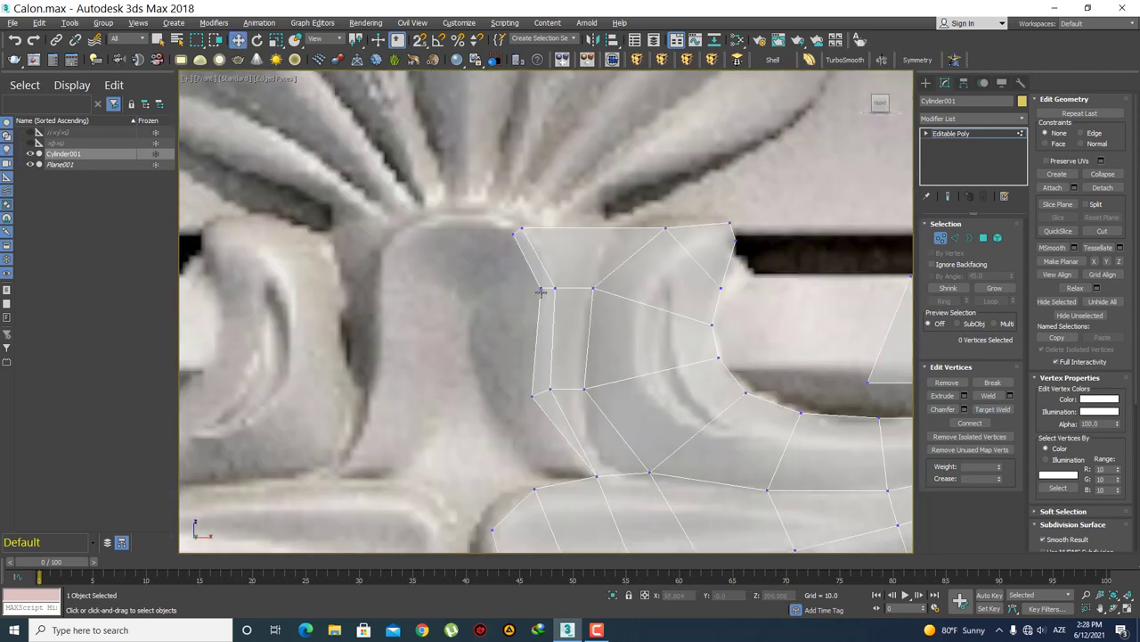
scroll(546, 299, up, 3)
click(539, 286)
scroll(575, 254, up, 2)
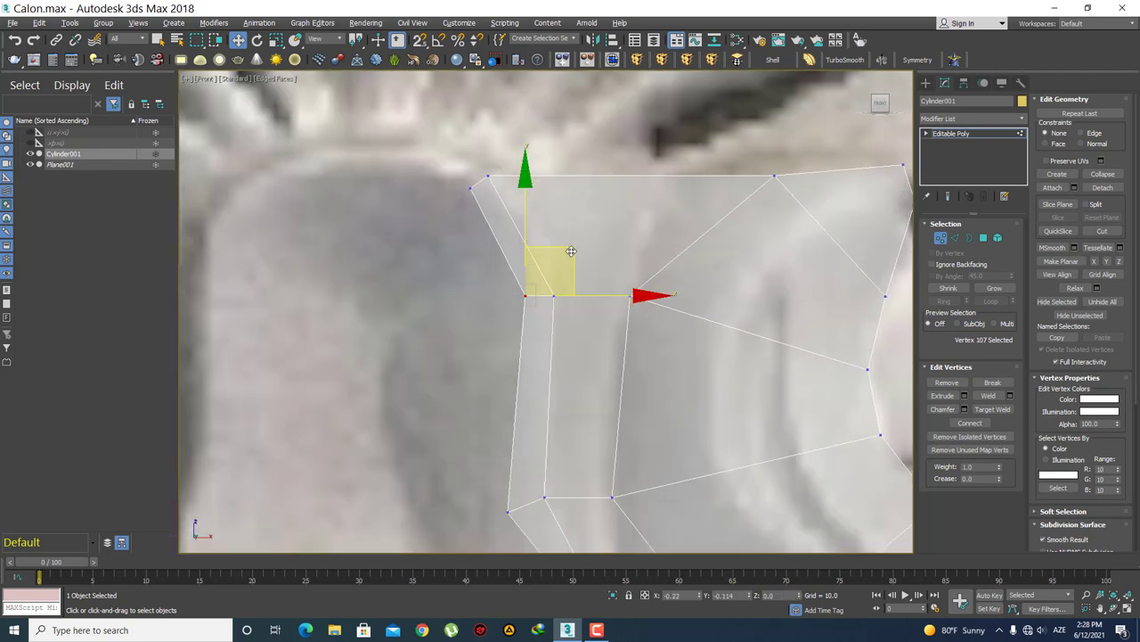
click(578, 241)
scroll(477, 182, up, 2)
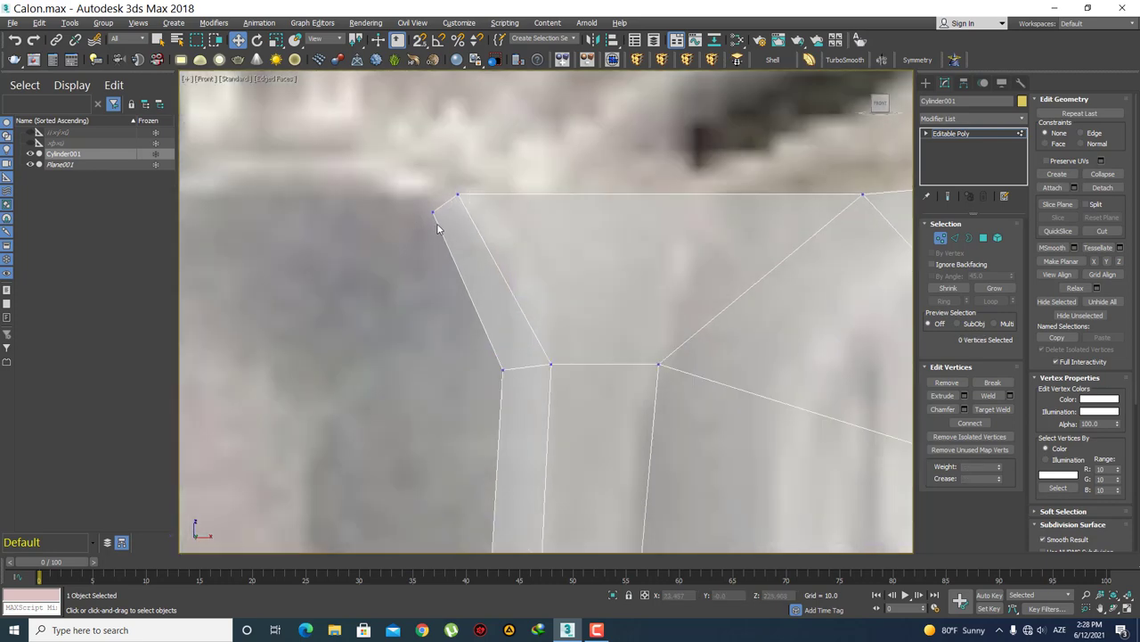
click(433, 212)
drag(478, 167, 477, 178)
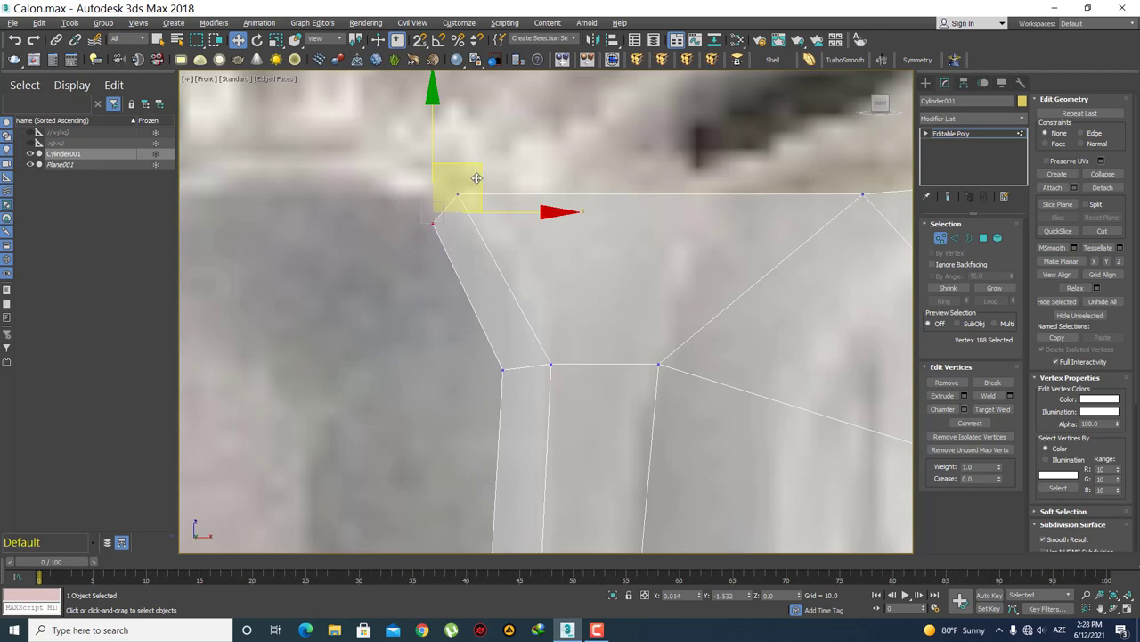
click(582, 229)
- Select the short top-left edge of the hook mesh in Edge mode
scroll(581, 243, down, 2)
scroll(590, 283, down, 2)
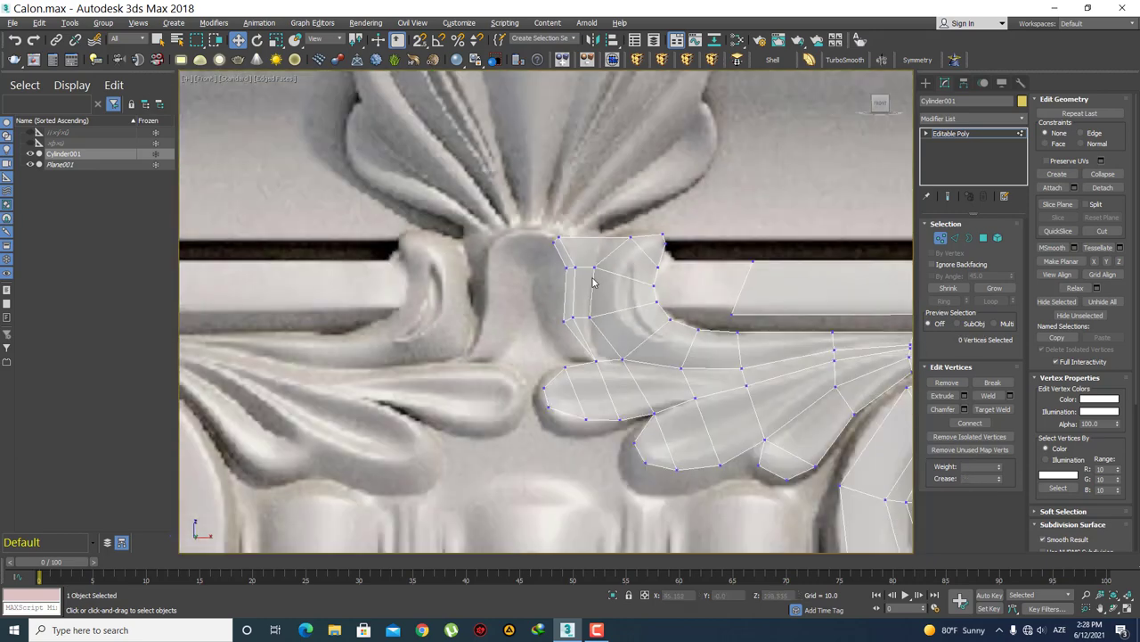
scroll(588, 306, down, 1)
scroll(588, 305, up, 2)
middle_drag(534, 217, 552, 281)
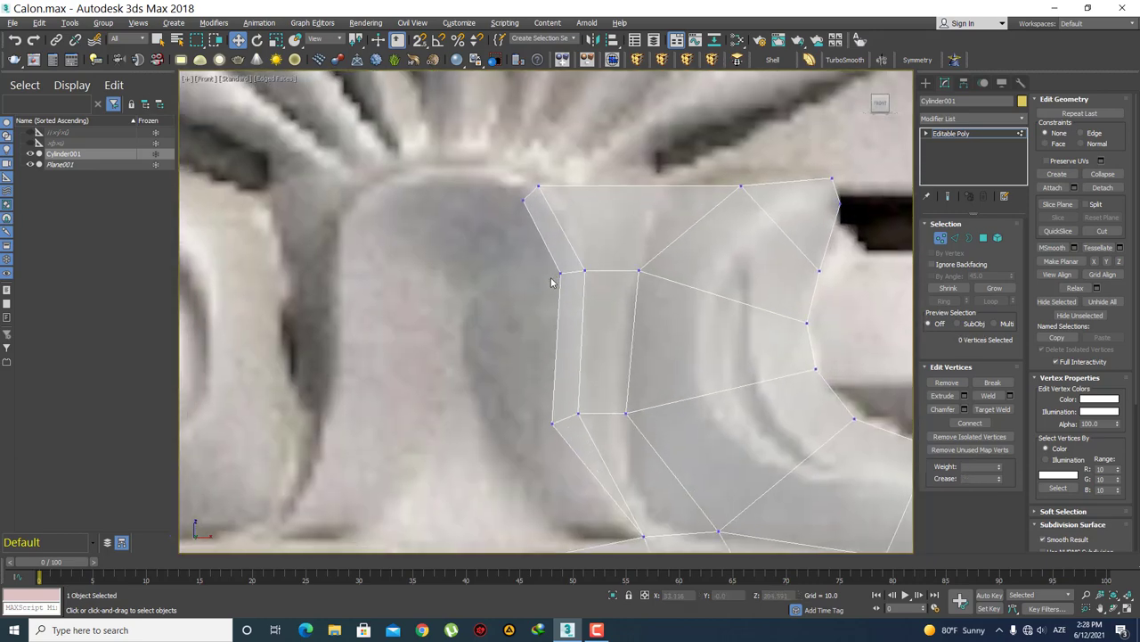
key(2)
click(535, 194)
middle_drag(555, 199, 633, 229)
scroll(587, 216, up, 2)
scroll(565, 232, down, 2)
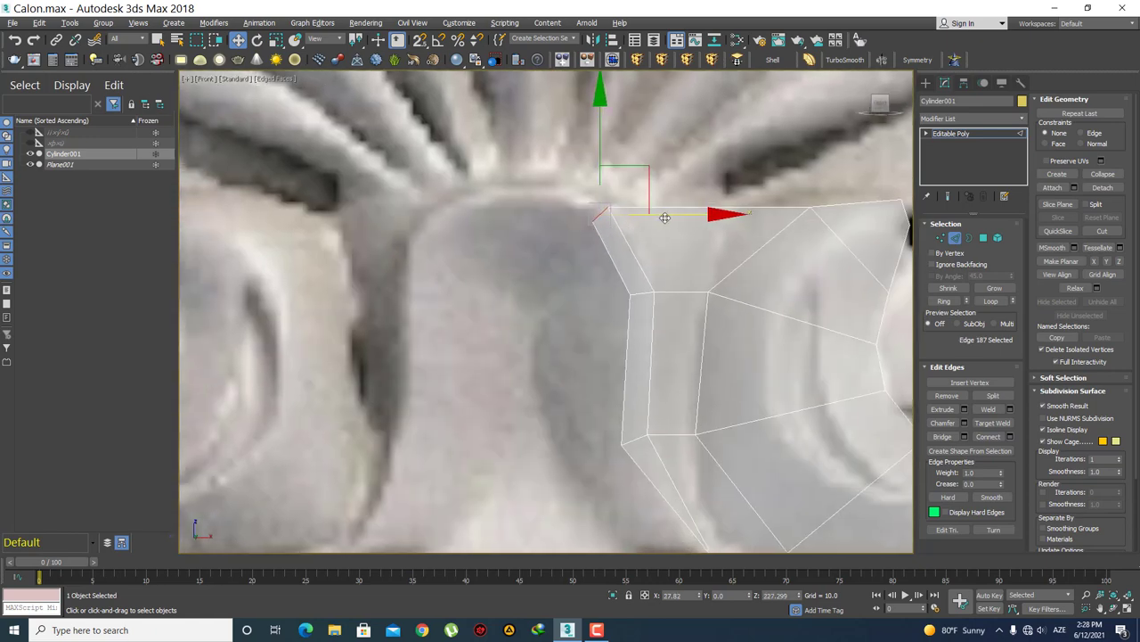
- Extrude a thin strip leftward from the hook's top-left edge and select its two end vertices
shift+drag(665, 217, 604, 214)
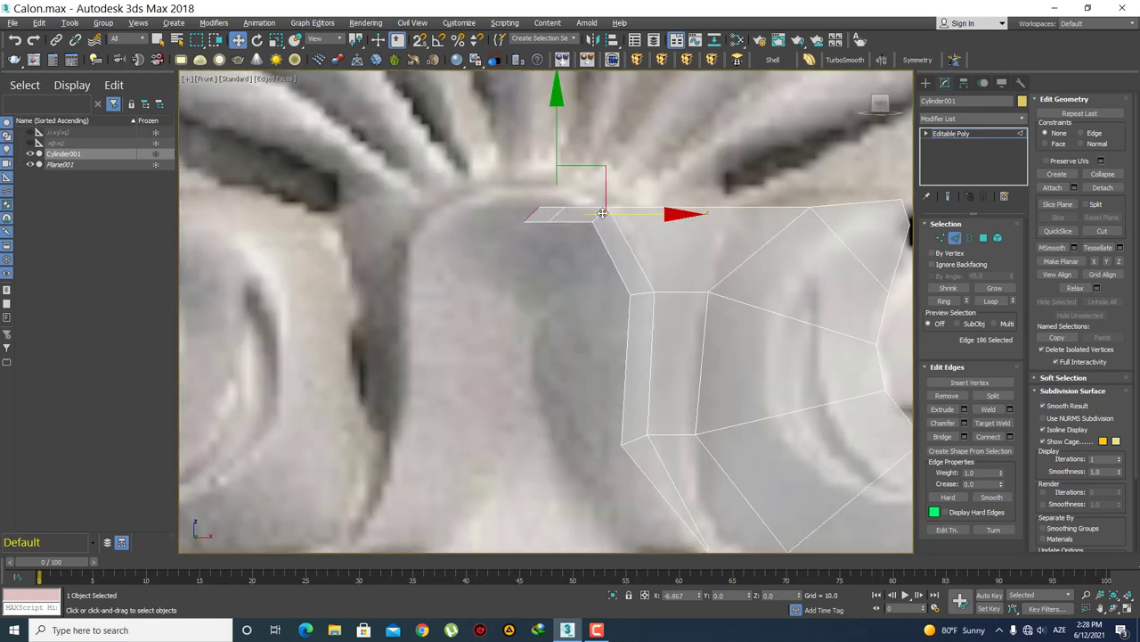
middle_drag(544, 264, 541, 287)
key(1)
drag(512, 215, 542, 290)
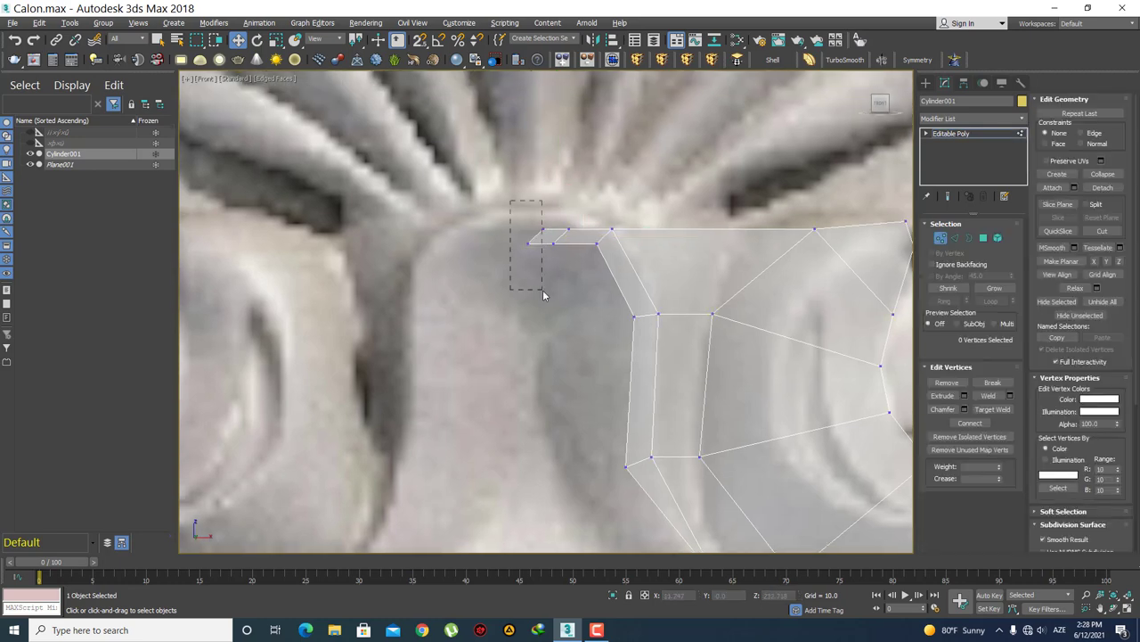
scroll(539, 263, up, 3)
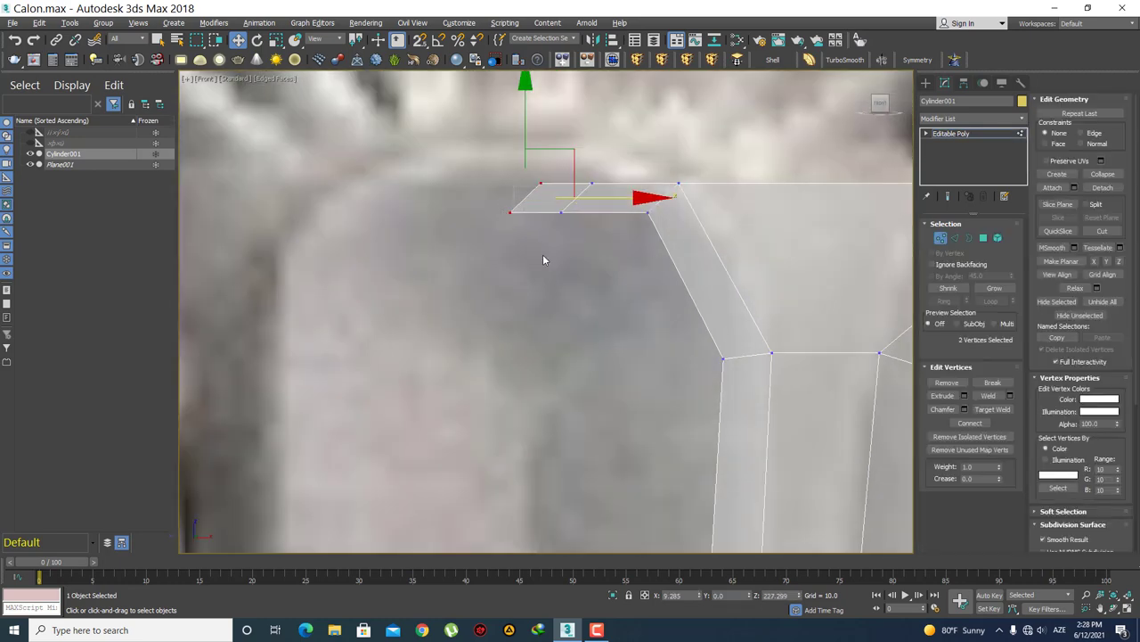
click(518, 182)
drag(543, 323, 554, 324)
- Flatten the strip's two end vertices with Make Planar Y
click(1095, 261)
middle_drag(602, 294, 588, 326)
key(ctrl+z)
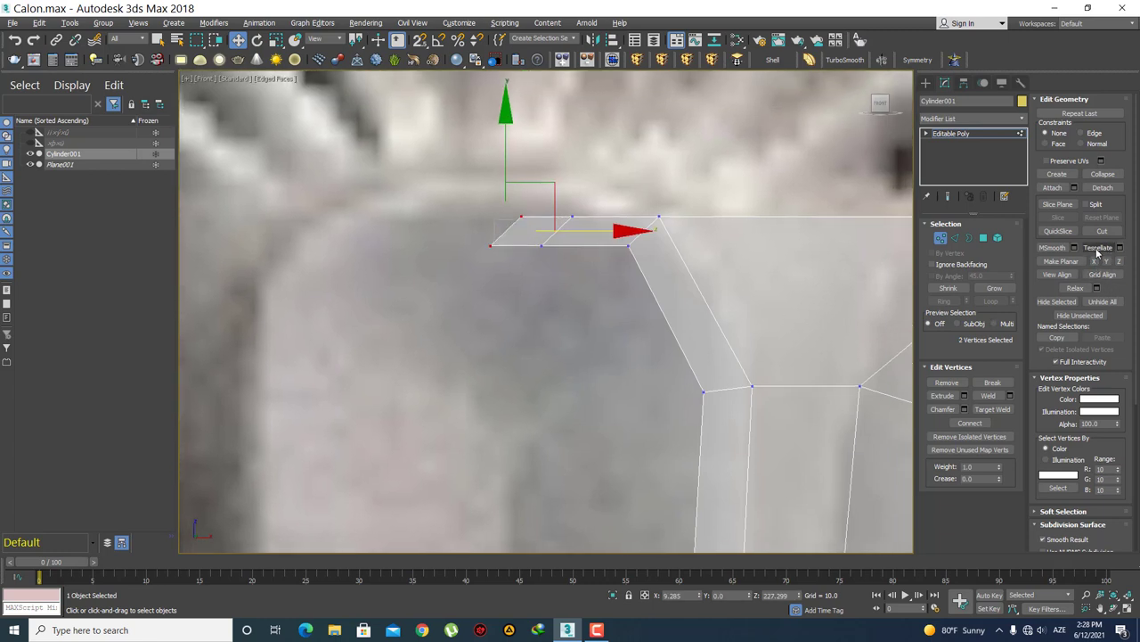
click(1106, 262)
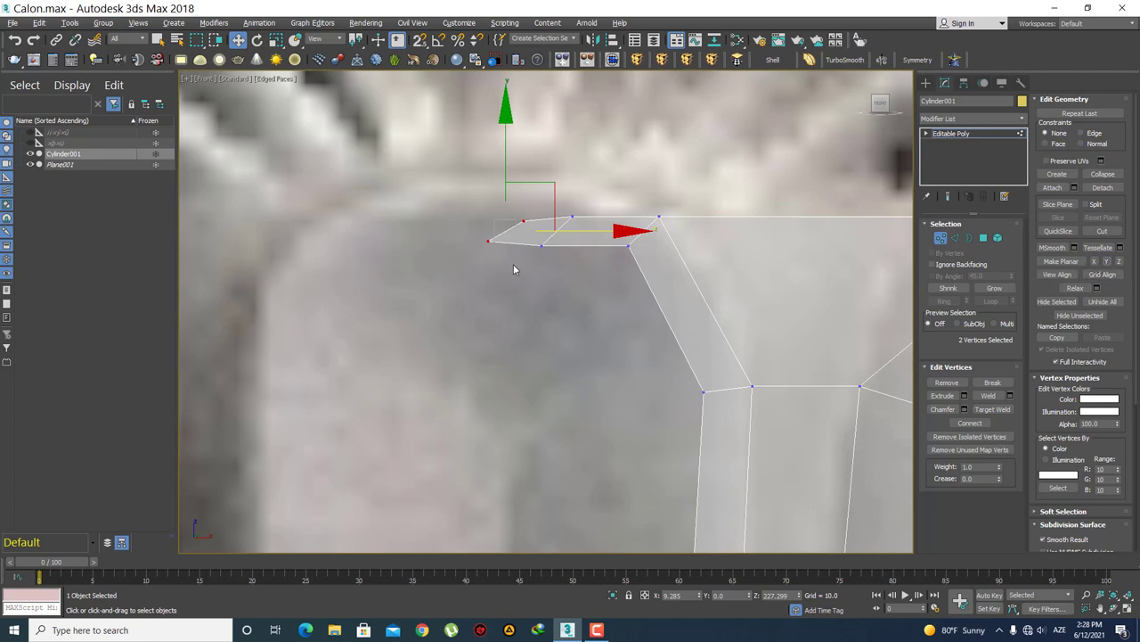
middle_drag(591, 268, 603, 290)
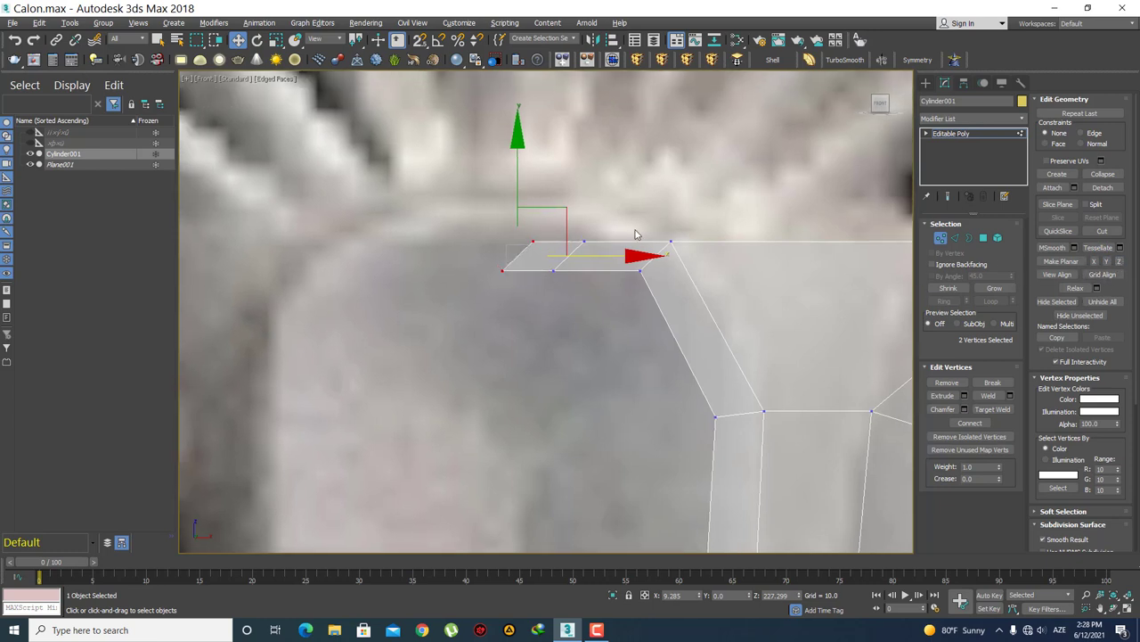
mouse_move(581, 300)
middle_down()
mouse_move(541, 328)
mouse_move(588, 364)
mouse_move(565, 348)
middle_up()
scroll(565, 348, up, 2)
mouse_move(636, 309)
middle_down()
mouse_move(522, 293)
mouse_move(619, 316)
mouse_move(570, 316)
mouse_move(496, 373)
middle_up()
- Check the strip's depth from the Top view, then return to Front and deselect the vertices
key(t)
key(F3)
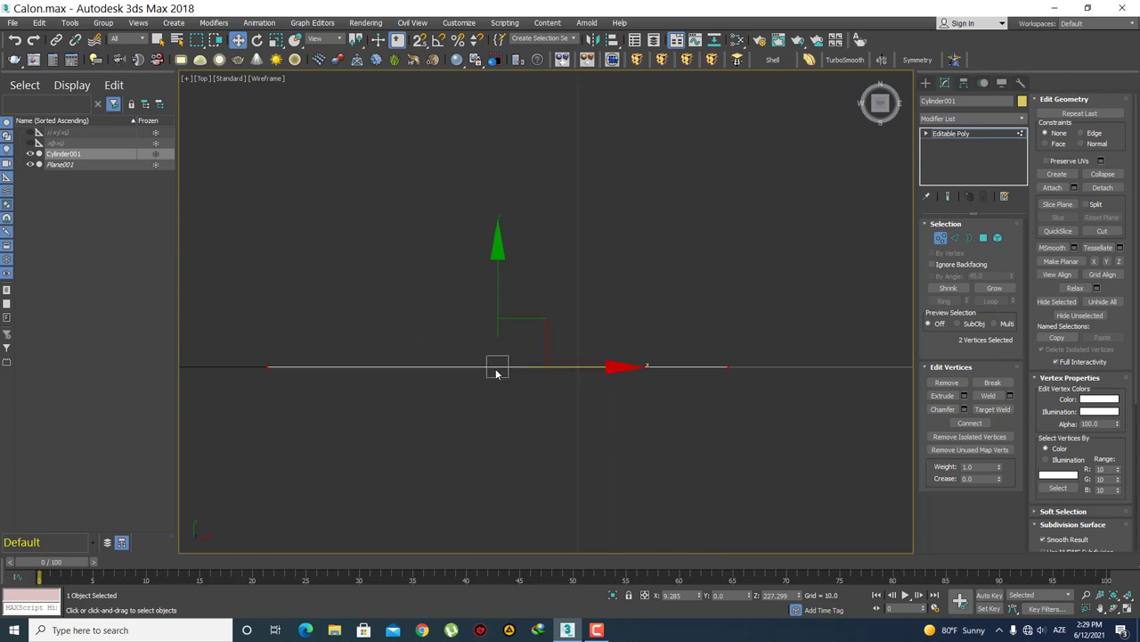
key(f)
mouse_move(540, 318)
middle_down()
mouse_move(522, 348)
mouse_move(484, 323)
mouse_move(527, 298)
middle_up()
scroll(521, 347, down, 5)
click(485, 323)
scroll(536, 378, up, 2)
scroll(504, 330, down, 3)
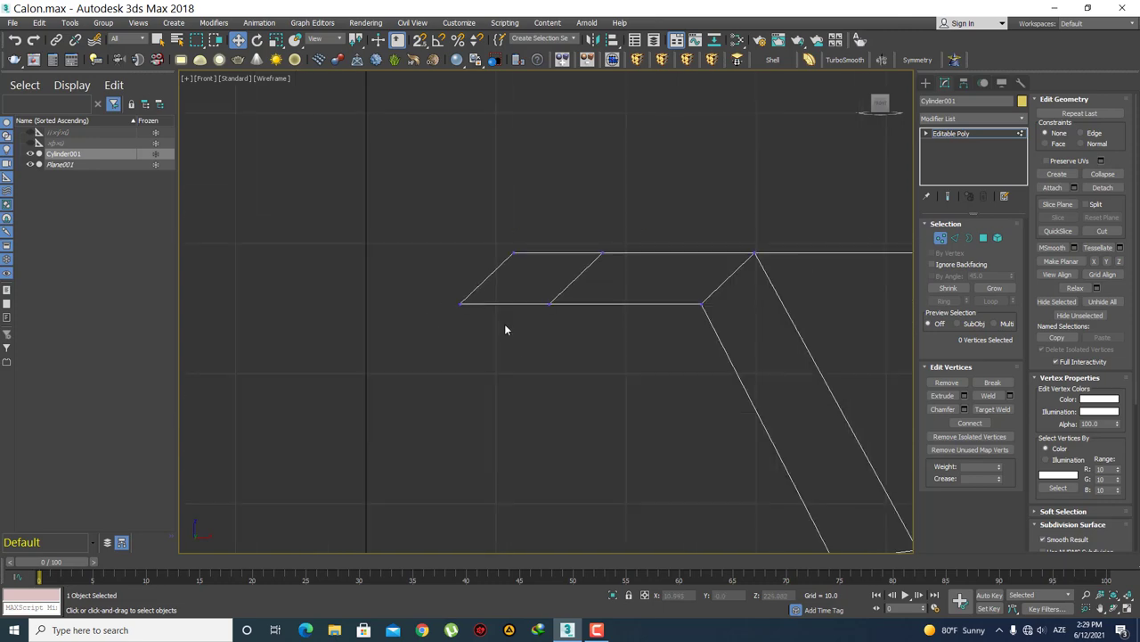
scroll(501, 324, down, 3)
- Show shaded faces with edges over the reference image and hide the viewport grid
key(F3)
scroll(589, 283, down, 2)
scroll(571, 303, down, 2)
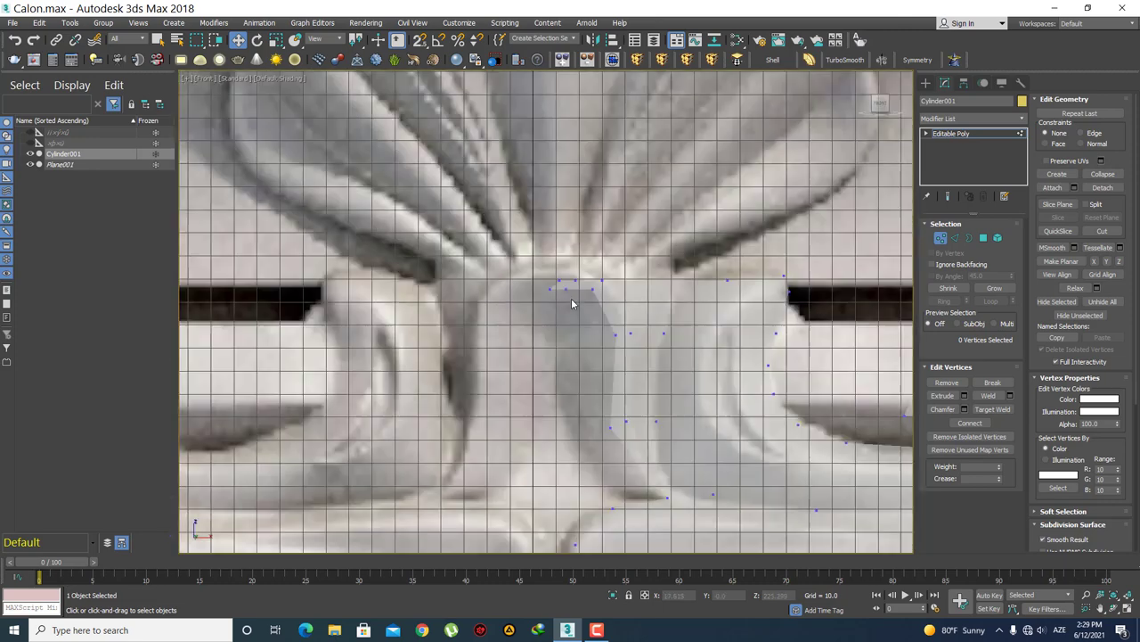
scroll(561, 307, down, 3)
key(g)
scroll(570, 357, up, 2)
scroll(583, 389, up, 3)
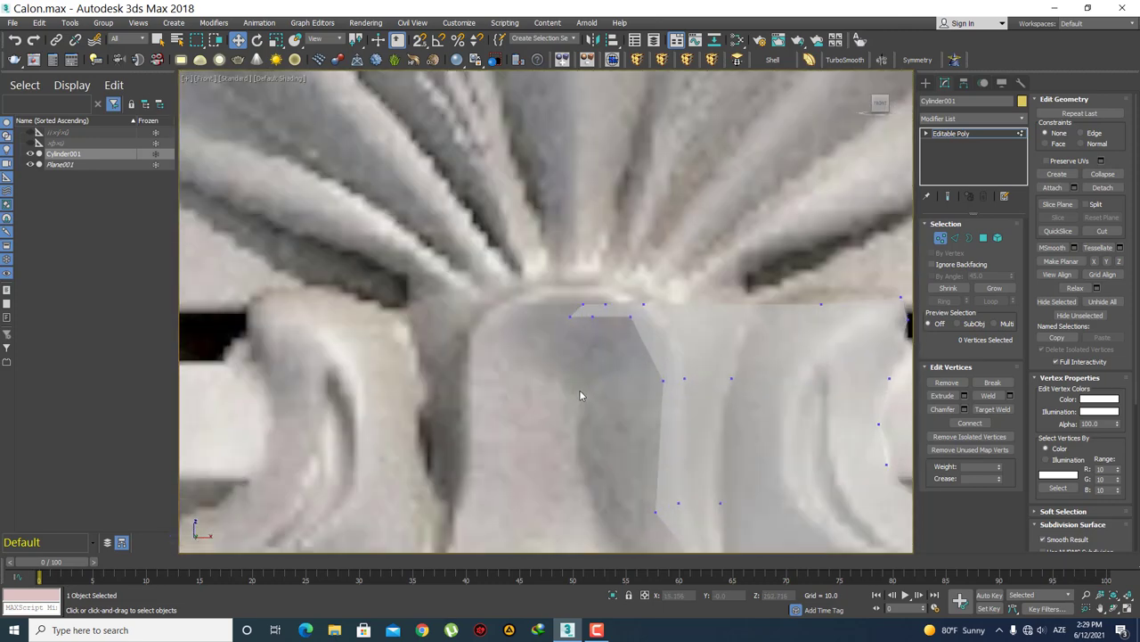
key(F4)
scroll(584, 326, up, 2)
scroll(549, 260, up, 2)
scroll(574, 256, up, 2)
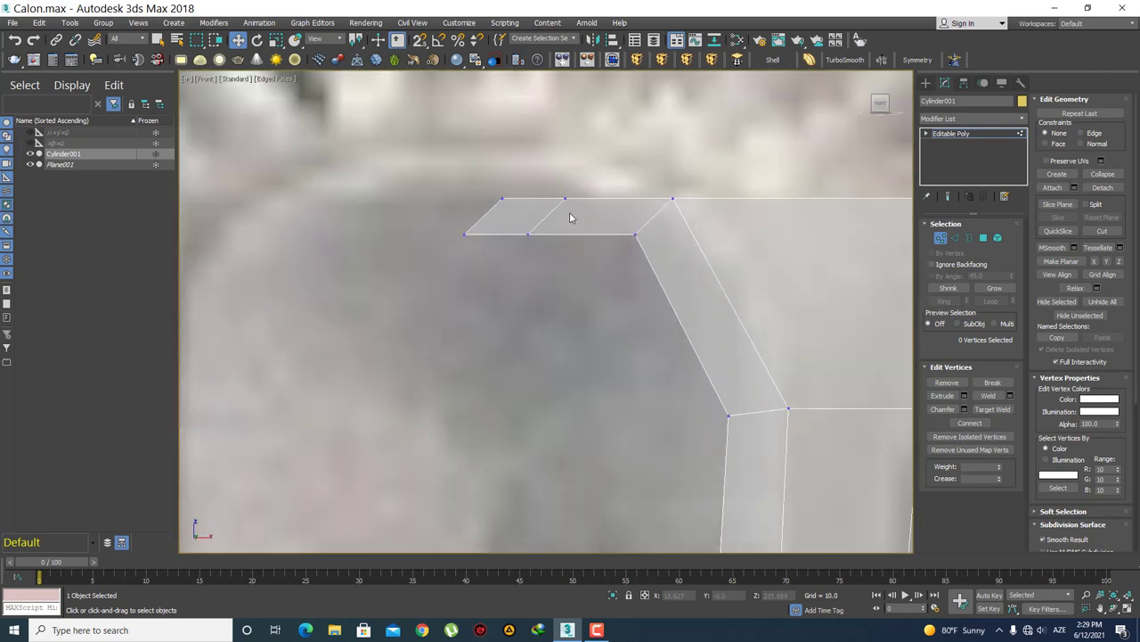
- Raise the strip's two end vertices upward toward the hook's crown
click(563, 197)
middle_drag(570, 257, 558, 323)
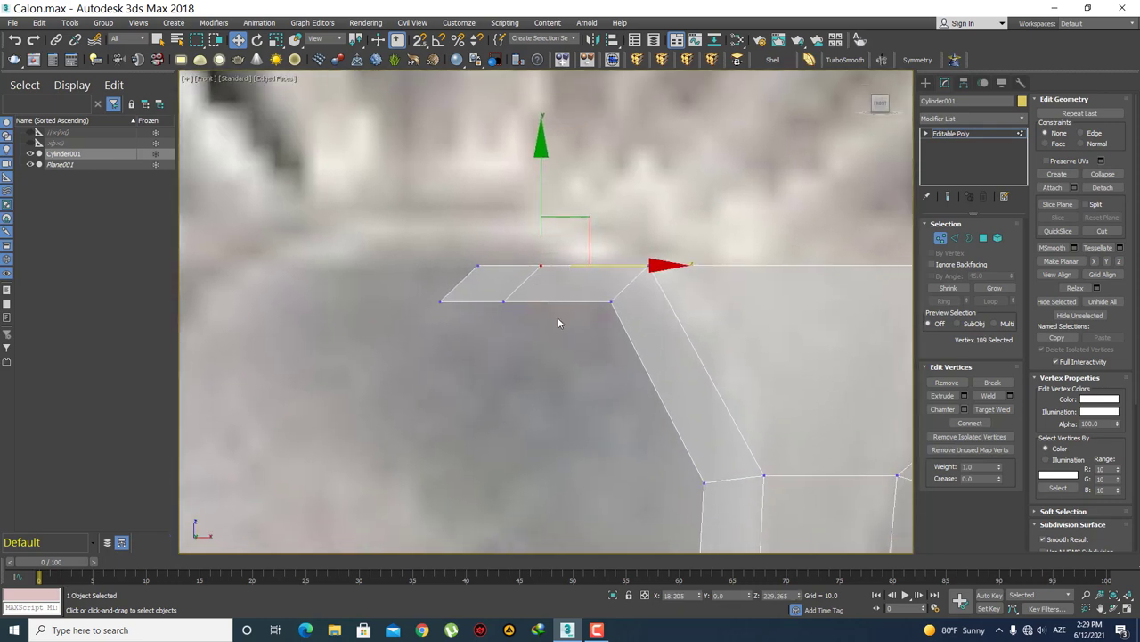
drag(507, 262, 506, 260)
drag(571, 237, 580, 195)
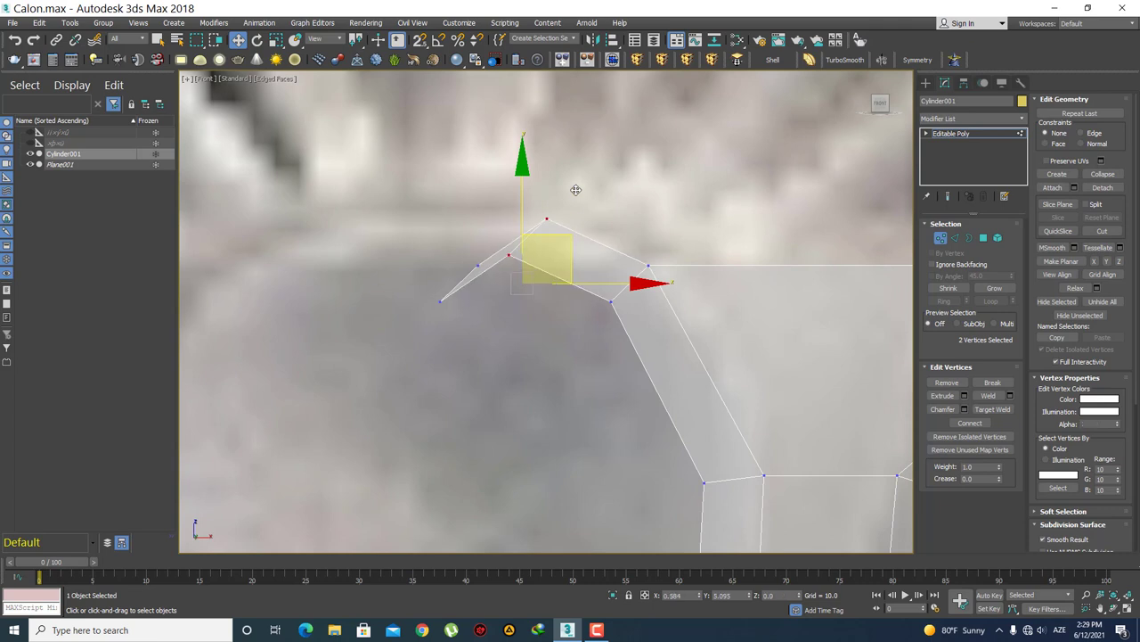
click(481, 303)
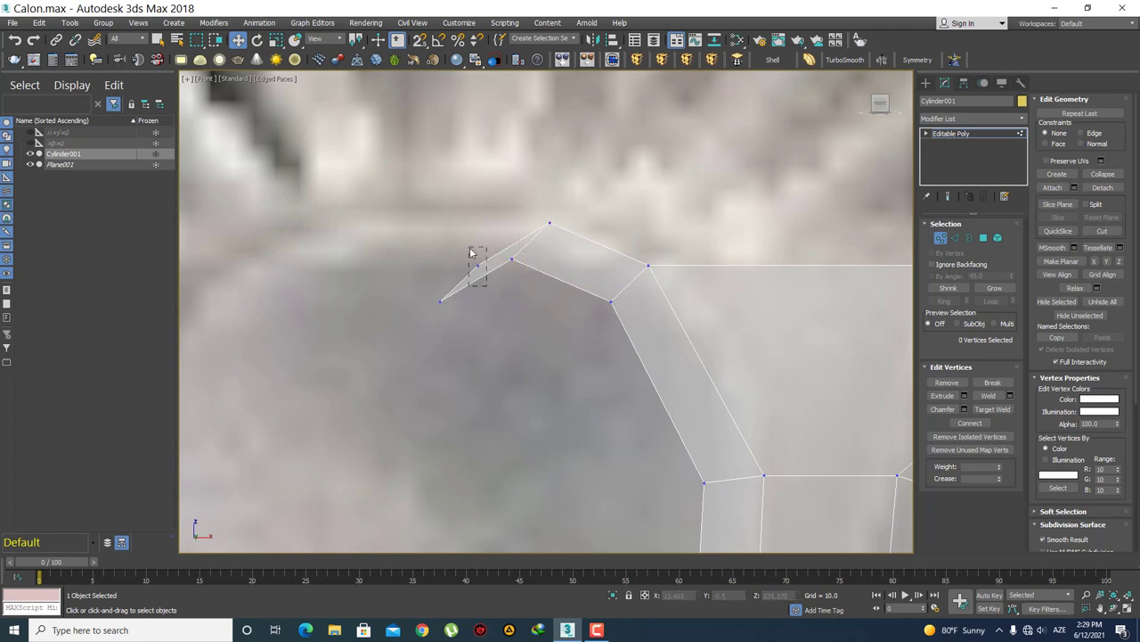
- Lift the strip's two left vertices to follow the curl of the hook
mouse_move(470, 253)
mouse_down()
mouse_move(487, 211)
mouse_move(474, 210)
mouse_up()
click(505, 238)
click(479, 266)
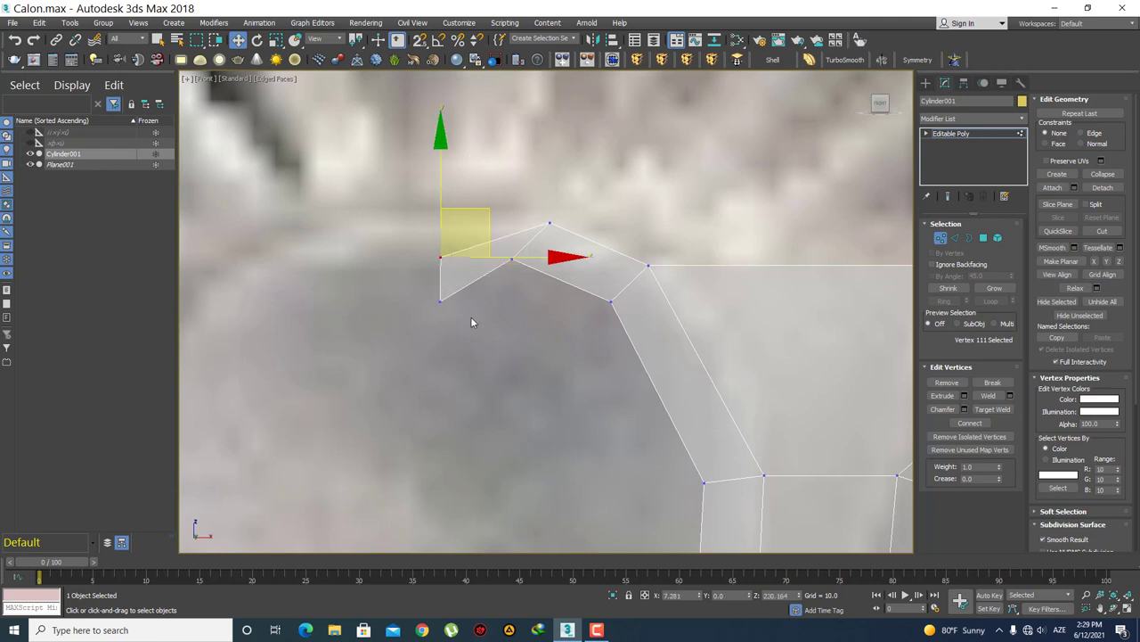
drag(473, 321, 414, 236)
drag(442, 193, 449, 149)
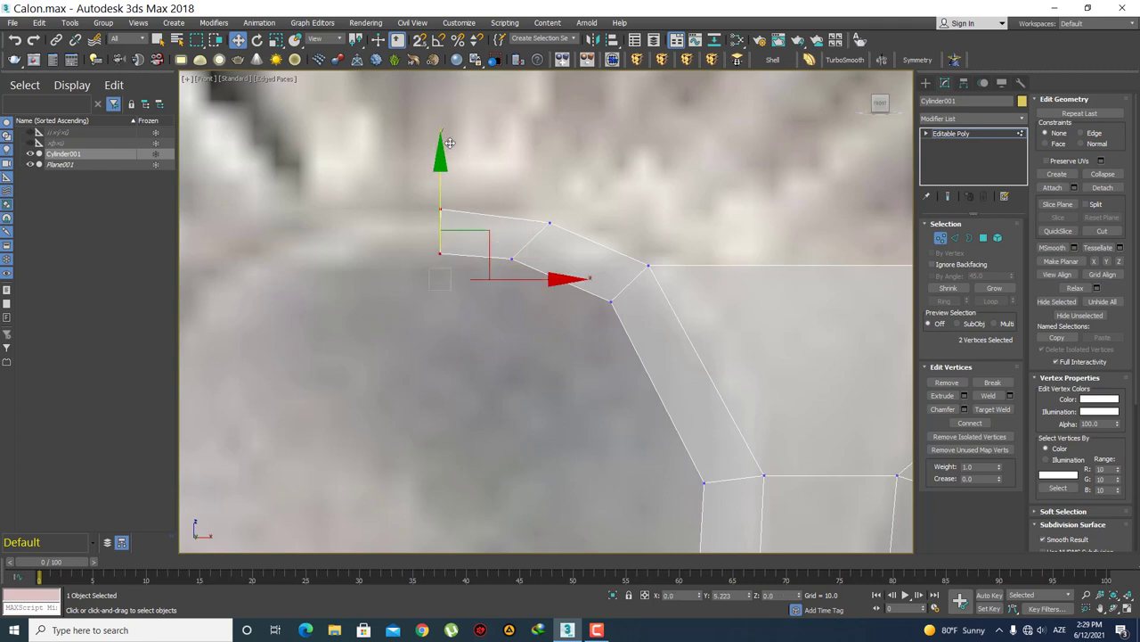
click(468, 315)
- Nudge a middle strip vertex right and down to smooth the curve
click(509, 259)
drag(549, 246, 576, 222)
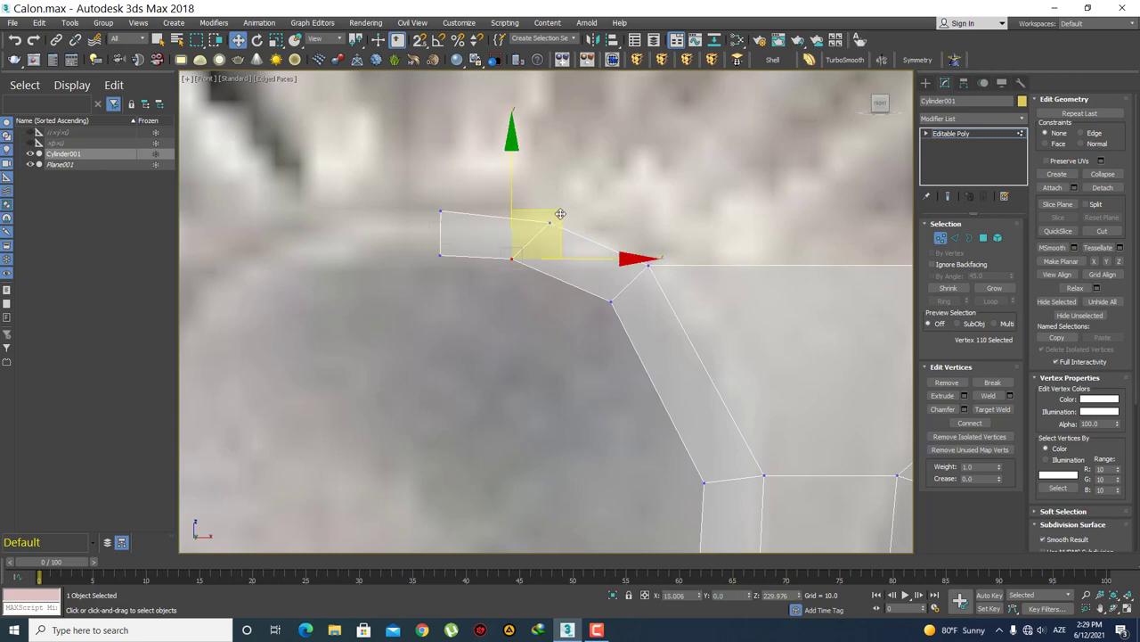
click(562, 324)
scroll(624, 258, down, 3)
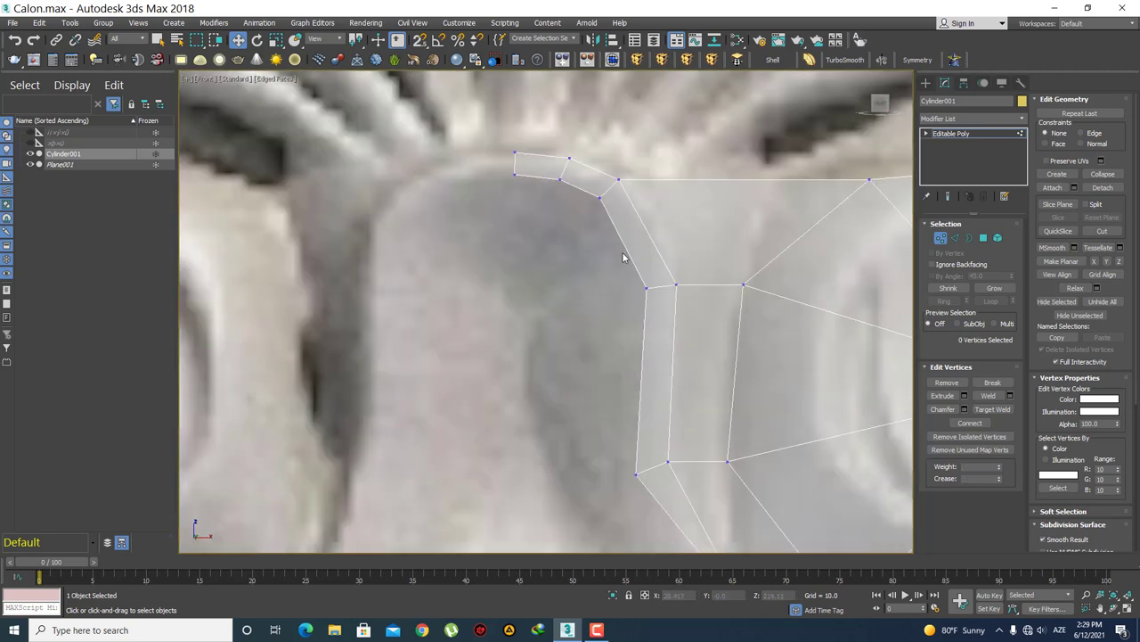
scroll(619, 297, down, 2)
scroll(629, 266, up, 3)
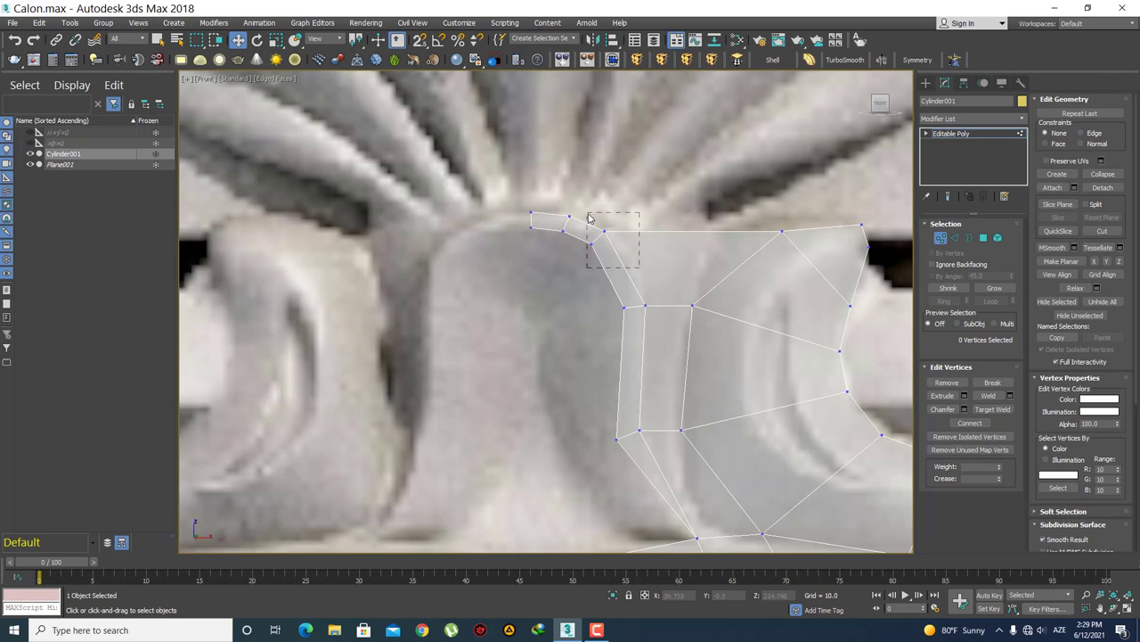
drag(588, 217, 586, 214)
scroll(648, 221, up, 2)
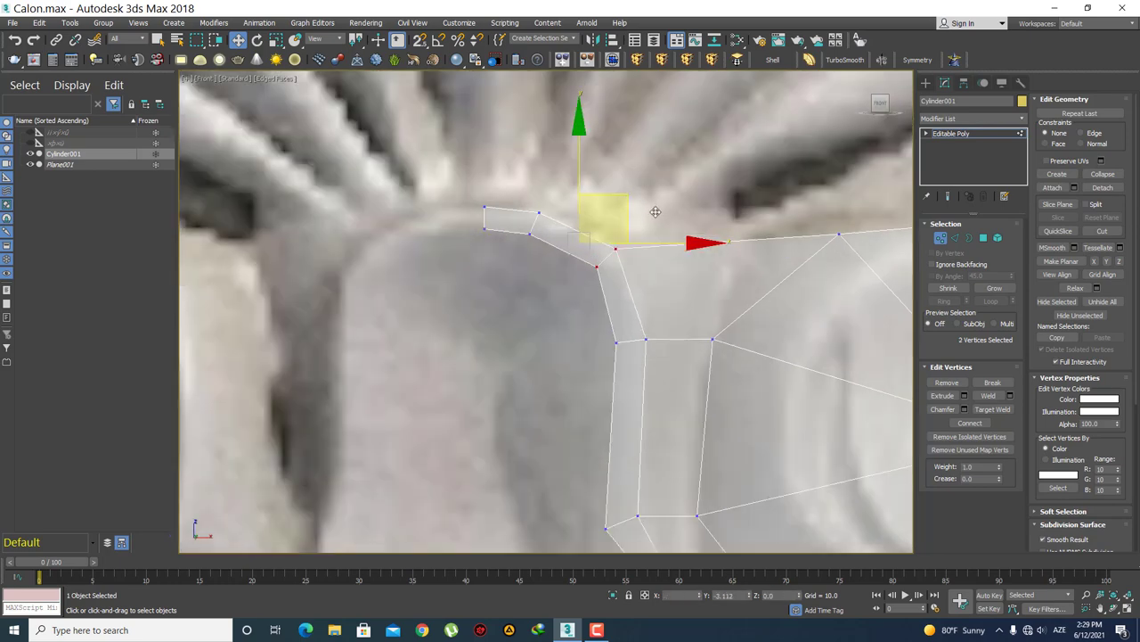
click(664, 284)
- Adjust the top-left vertex pairs along the strip, then recenter the view on the hook
middle_drag(663, 283, 651, 263)
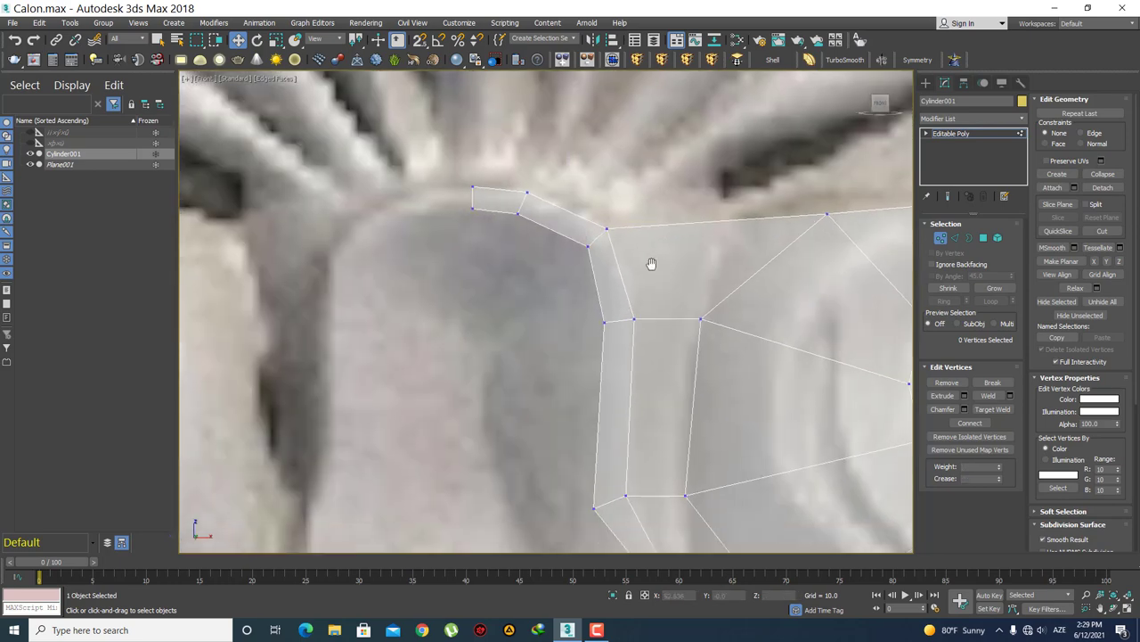
scroll(626, 265, down, 2)
middle_drag(609, 229, 562, 344)
scroll(563, 344, up, 2)
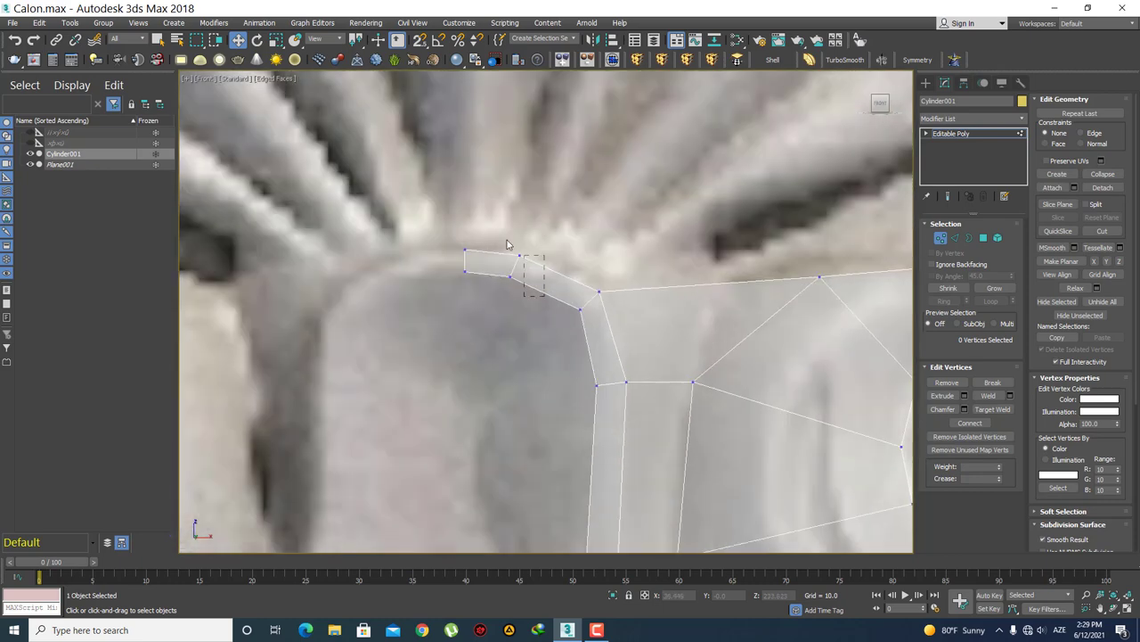
drag(511, 245, 548, 284)
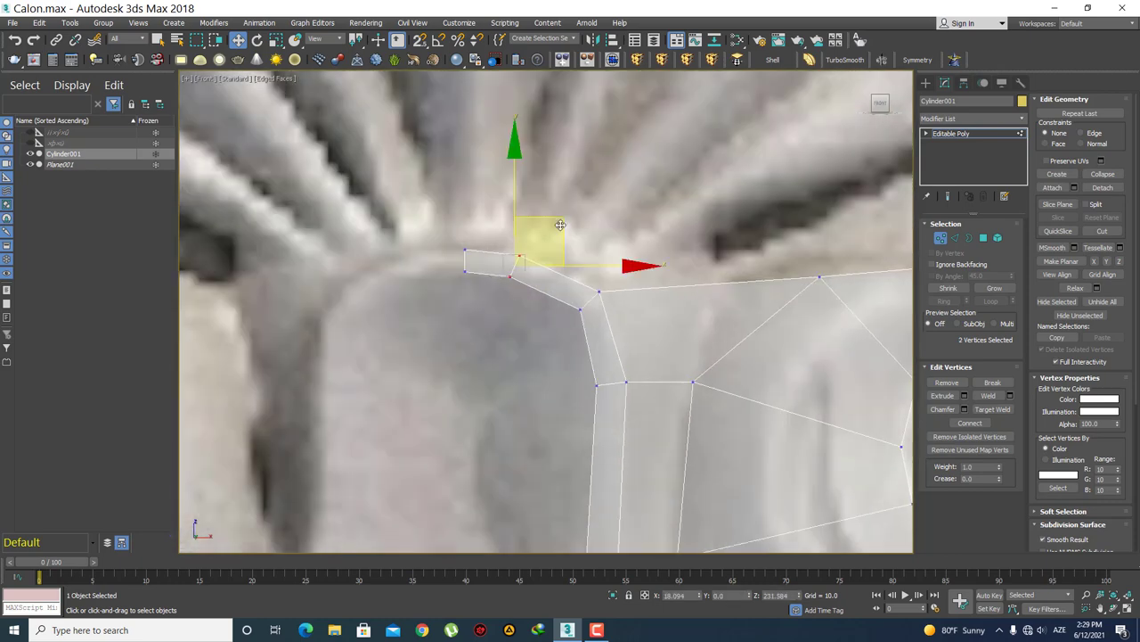
click(533, 311)
scroll(543, 227, down, 5)
scroll(543, 232, up, 5)
drag(496, 178, 519, 212)
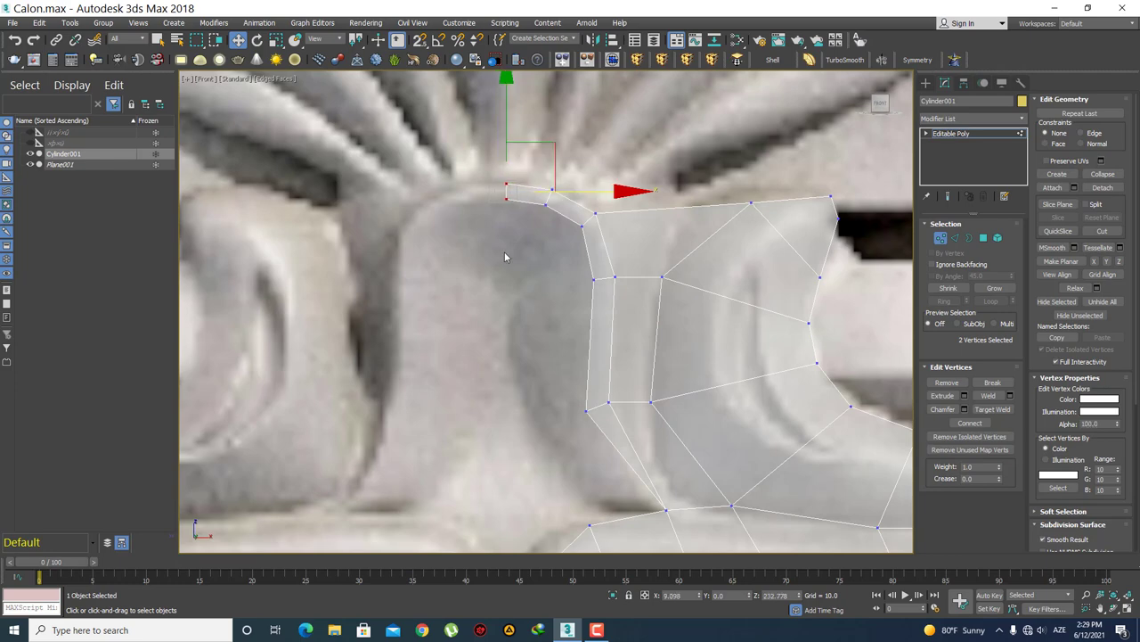
scroll(509, 254, down, 2)
click(517, 296)
scroll(526, 330, up, 2)
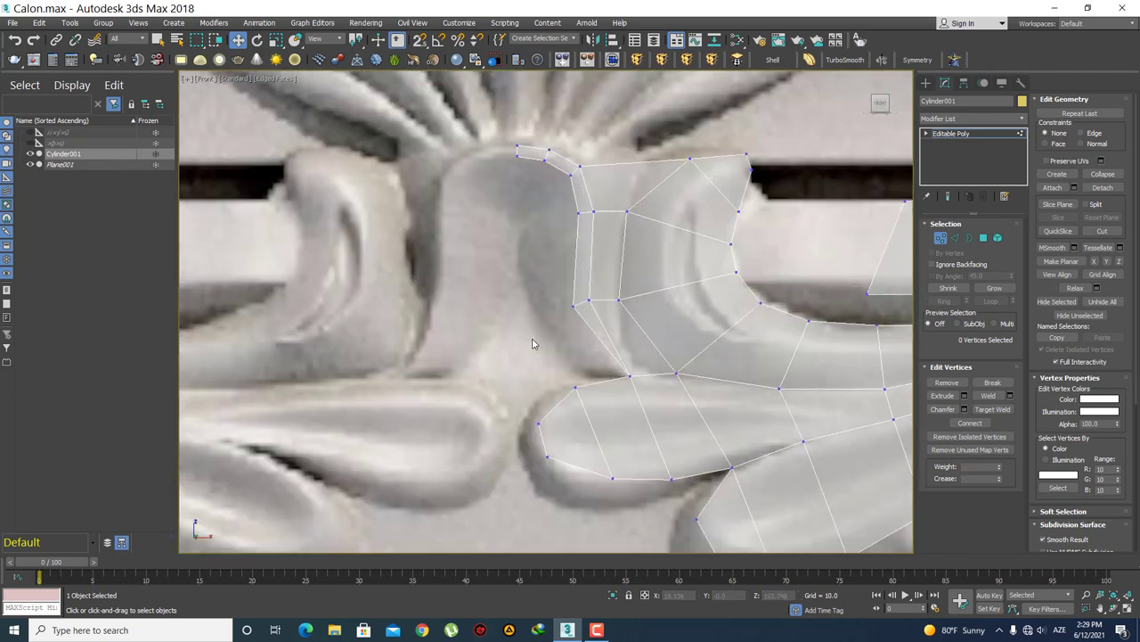
middle_drag(526, 318, 556, 350)
- Select the edges along the hook's left border, from the crown down to the diagonal edge
key(2)
click(578, 222)
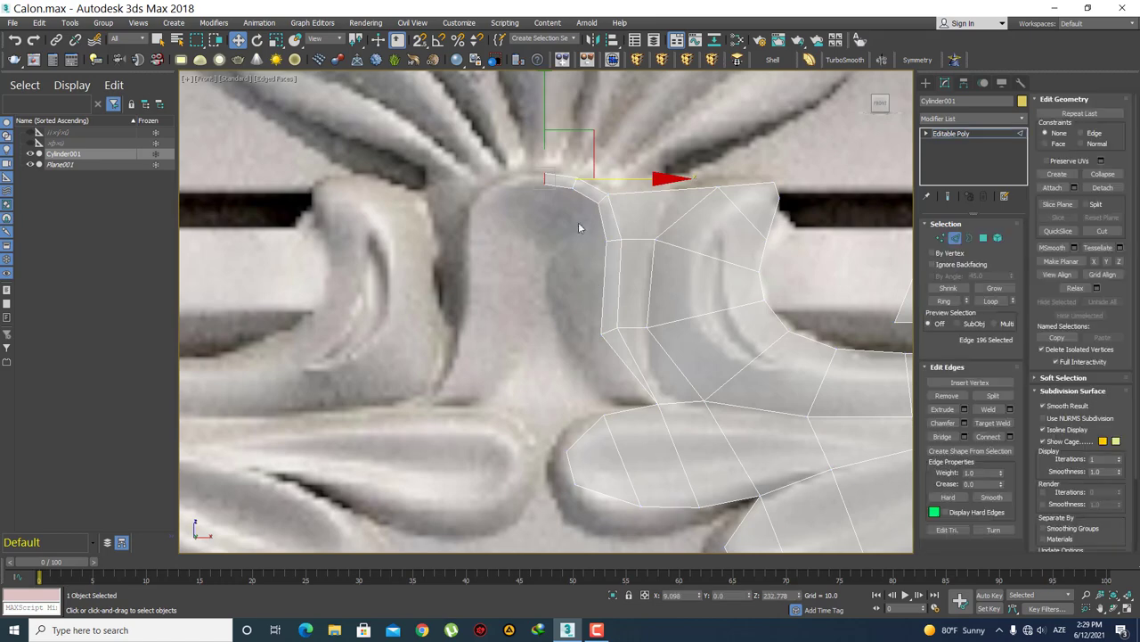
key(q)
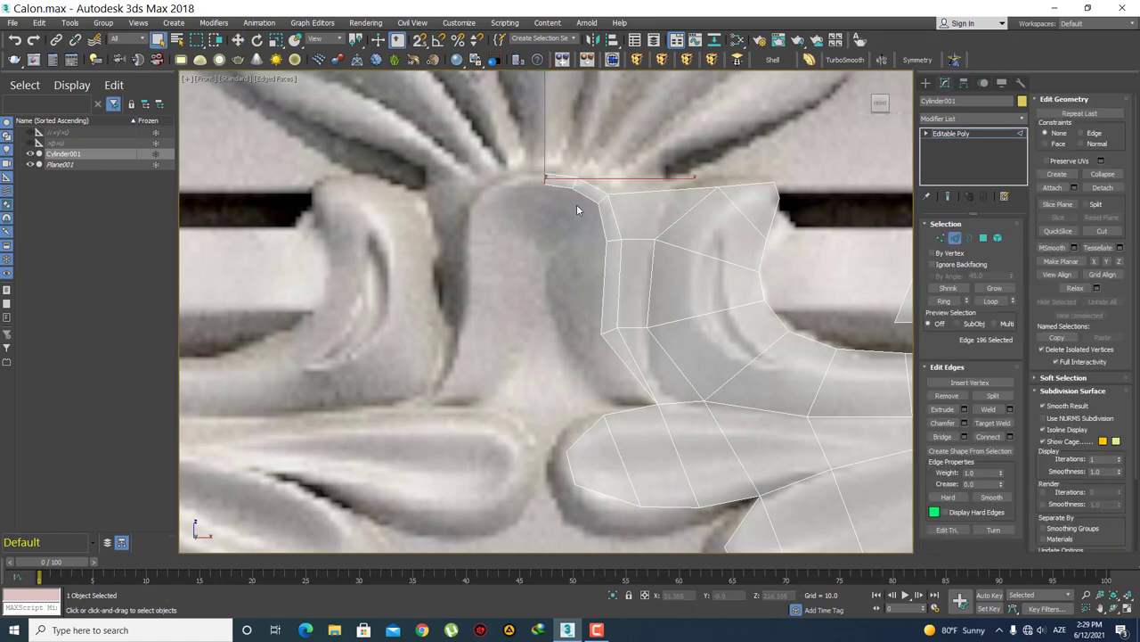
click(582, 195)
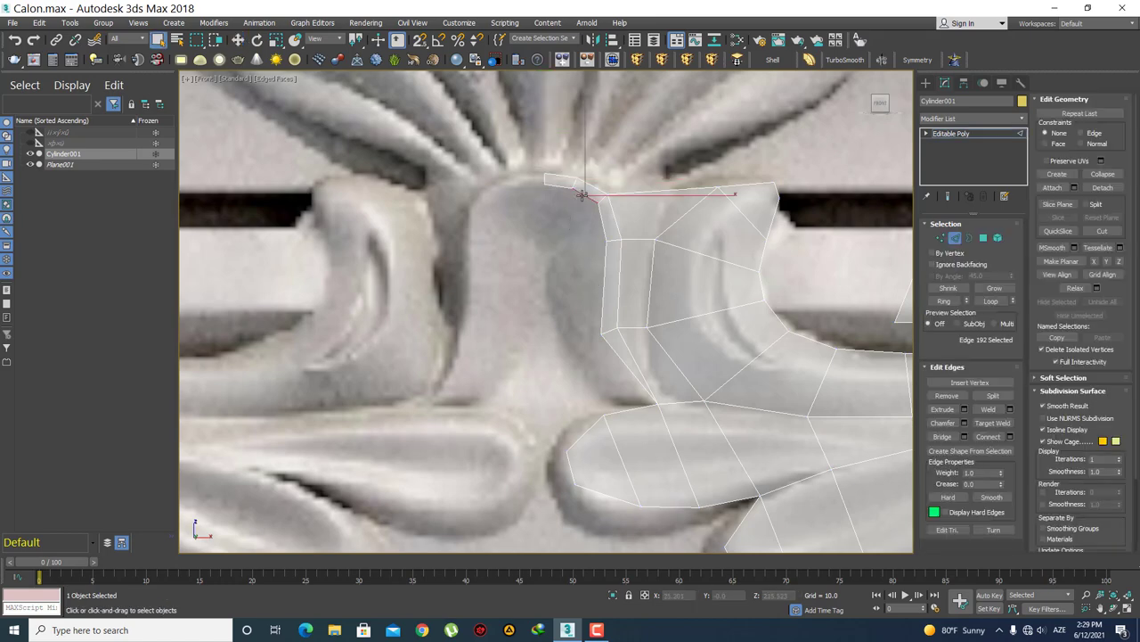
click(606, 271)
ctrl+click(603, 238)
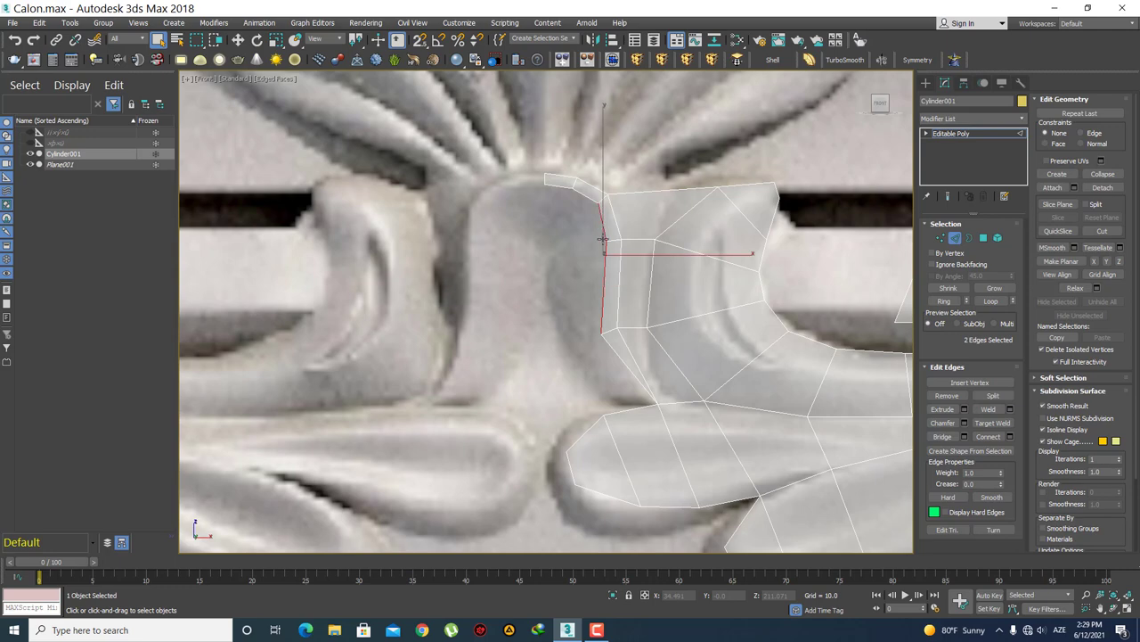
ctrl+click(611, 346)
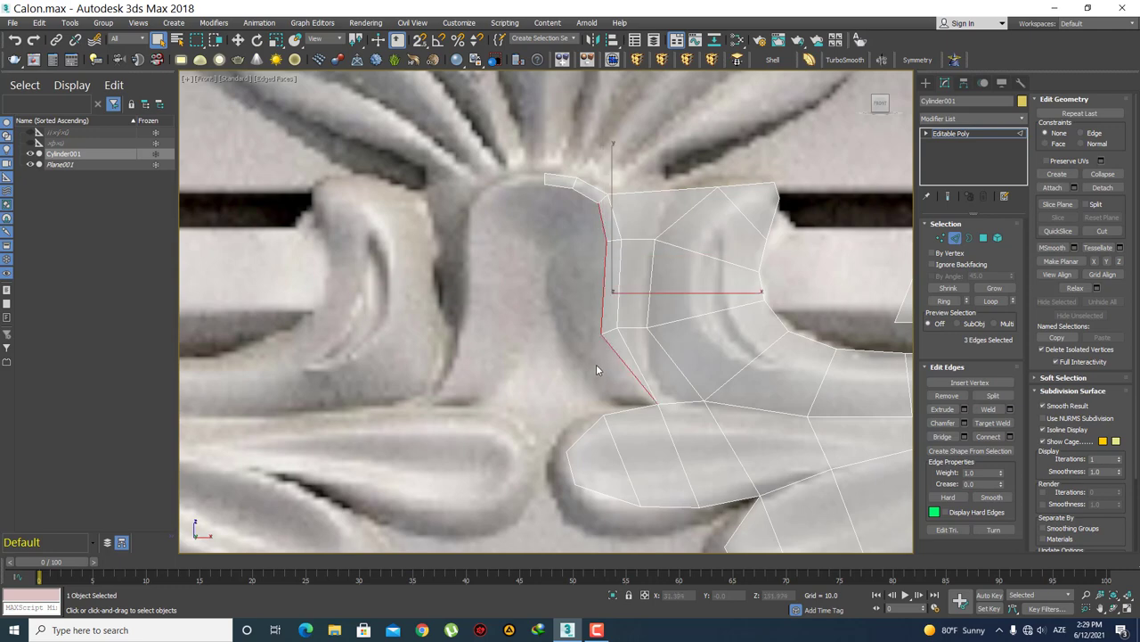
ctrl+click(581, 196)
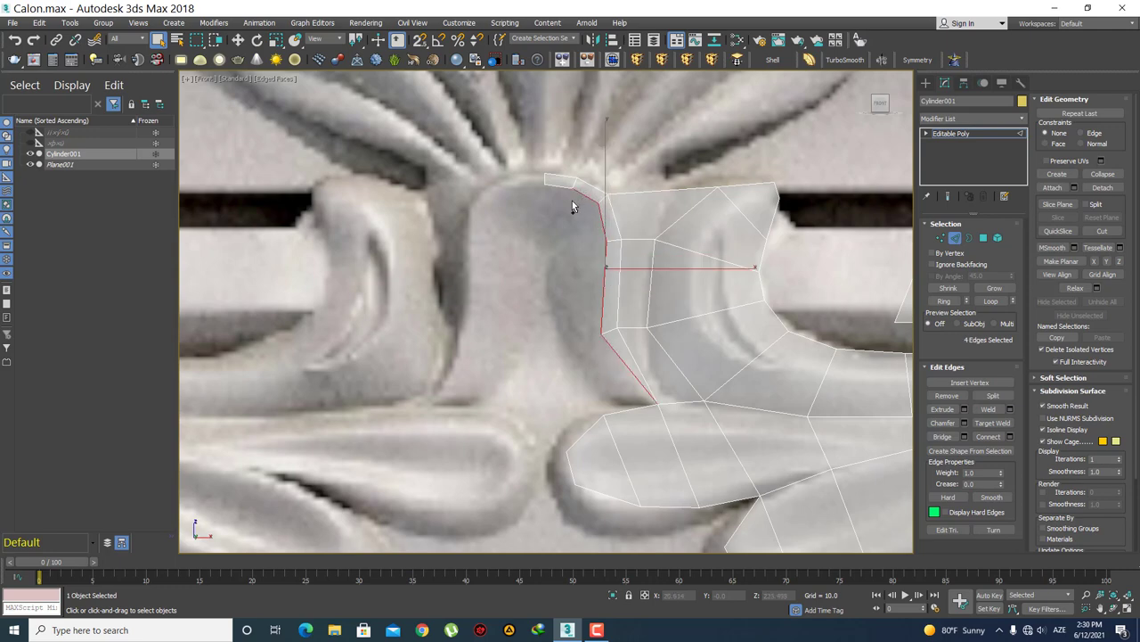
ctrl+click(558, 188)
middle_drag(581, 269, 606, 272)
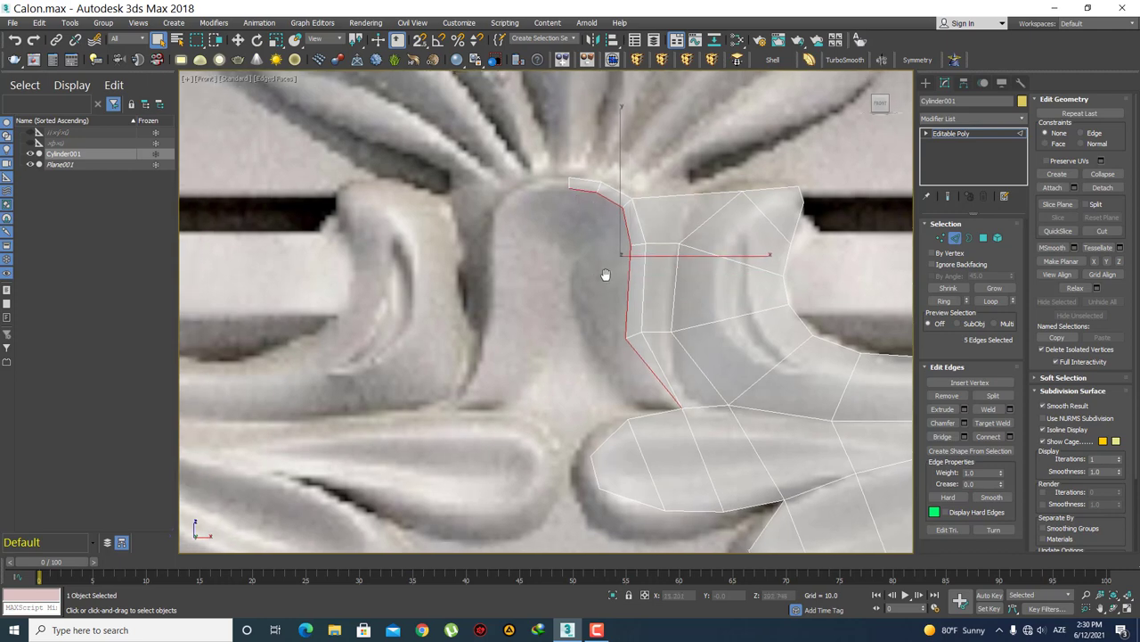
- Shift-drag the selected border edges left to extrude a new strip of faces
key(r)
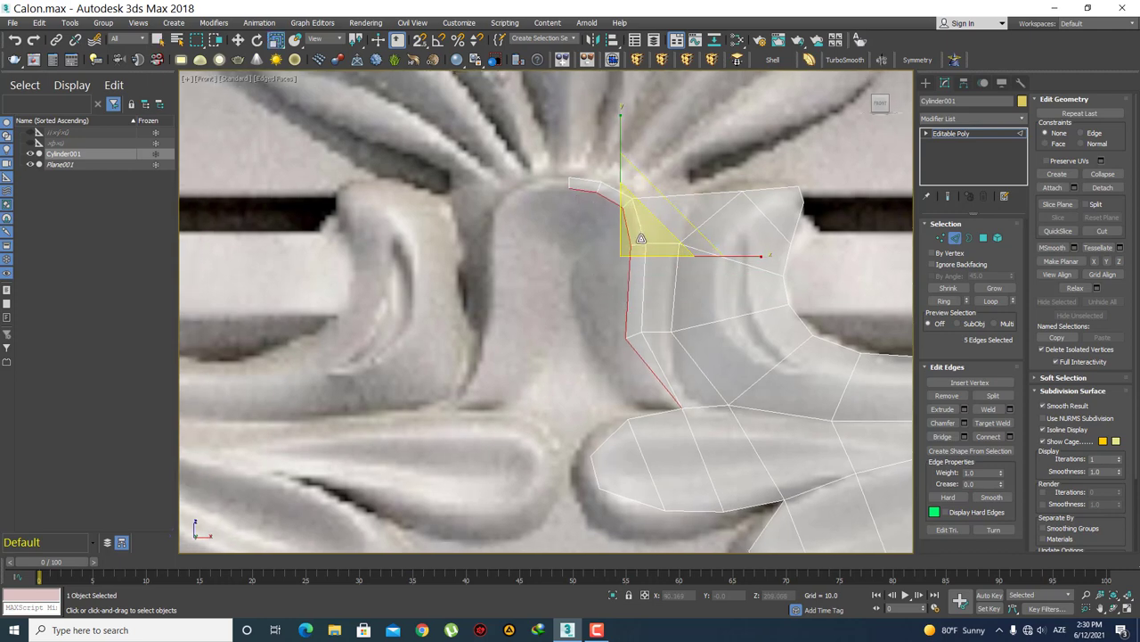
key(w)
drag(669, 216, 603, 271)
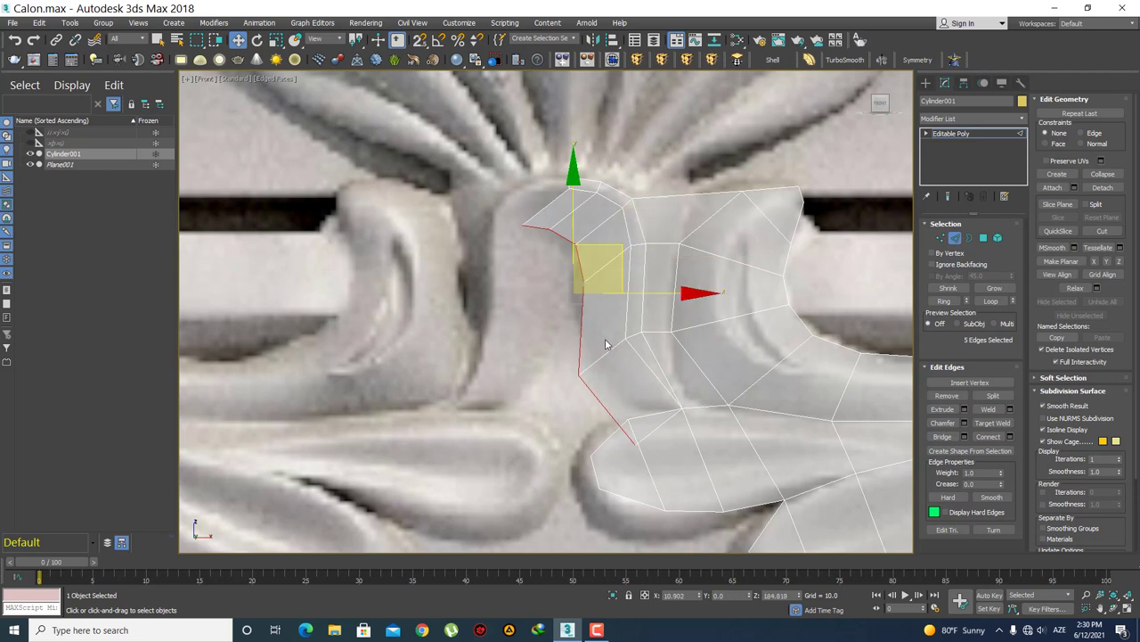
- Move the strip's lower left vertices onto the hook's outline
key(1)
scroll(614, 458, up, 2)
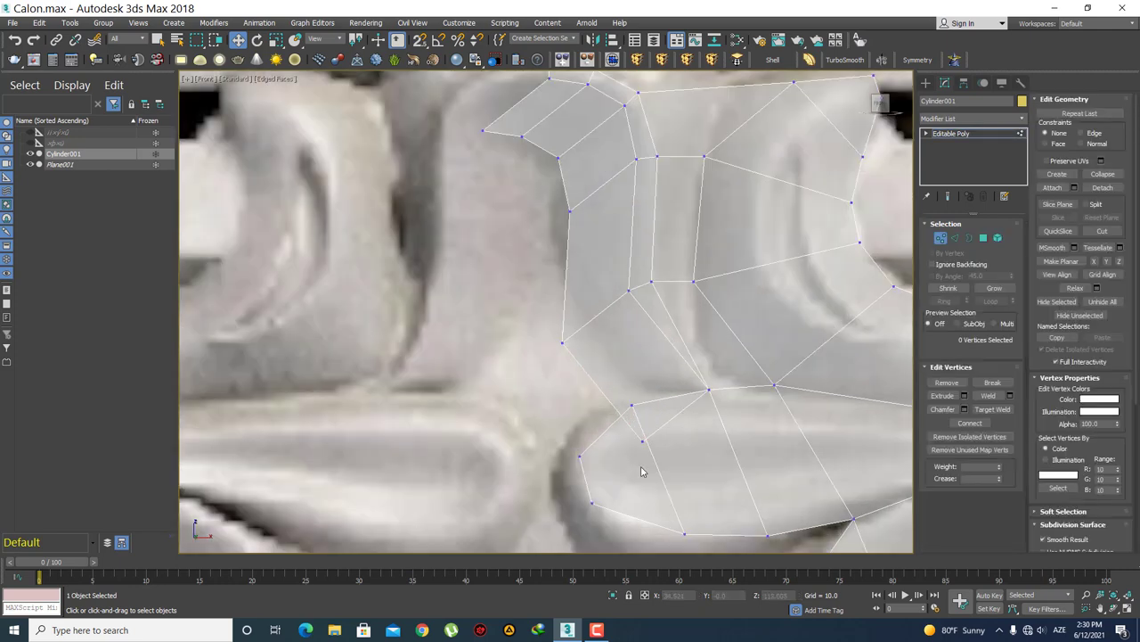
click(641, 440)
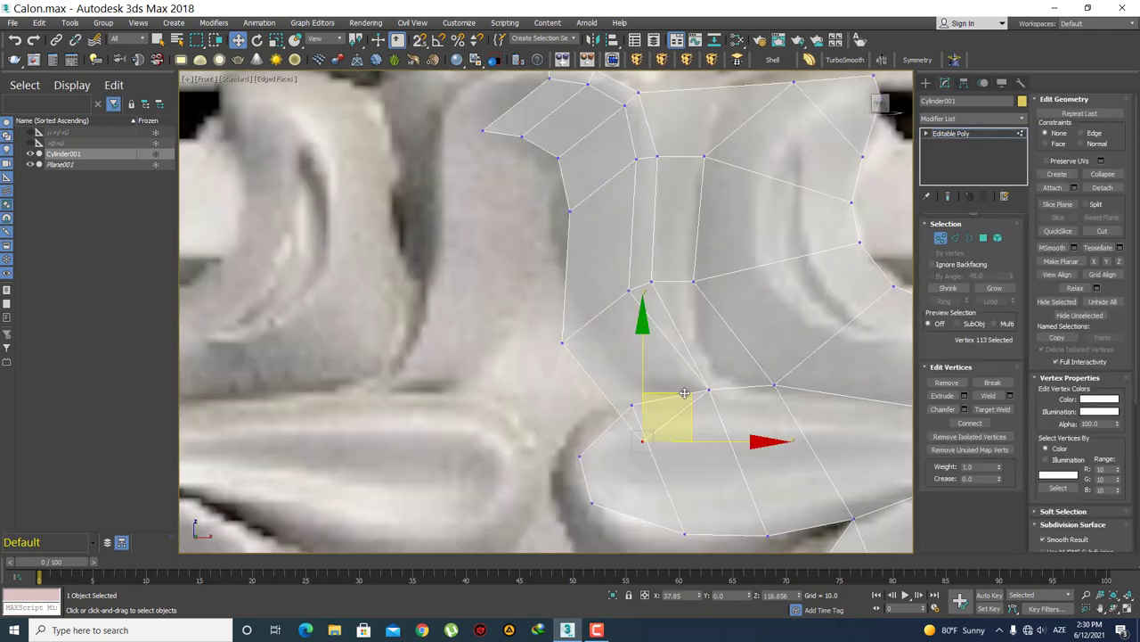
click(582, 326)
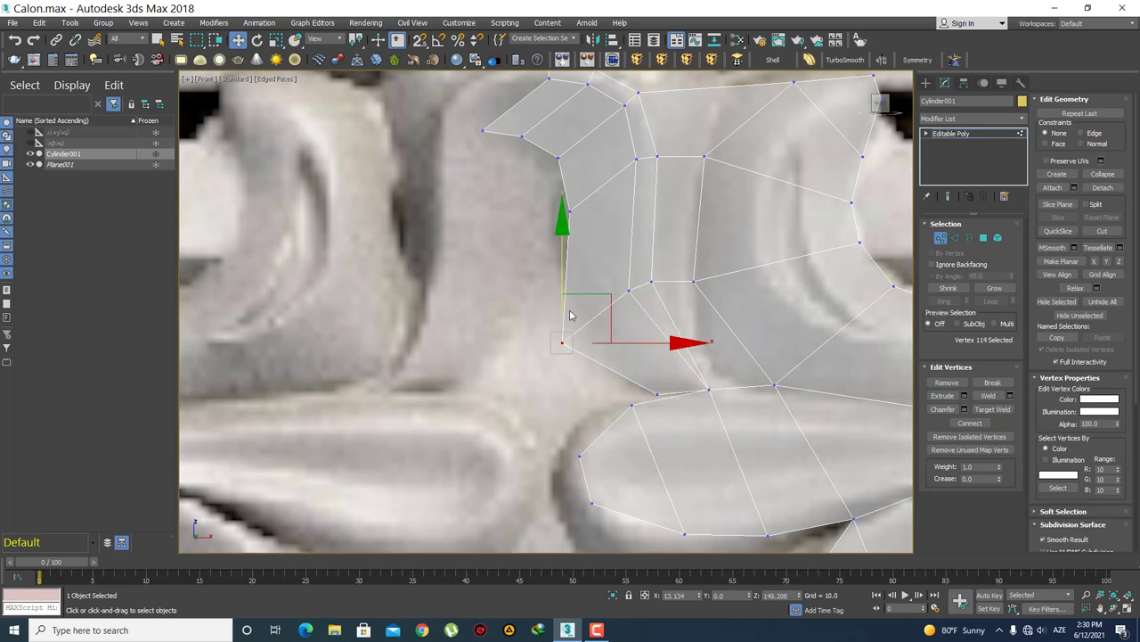
drag(623, 278, 646, 255)
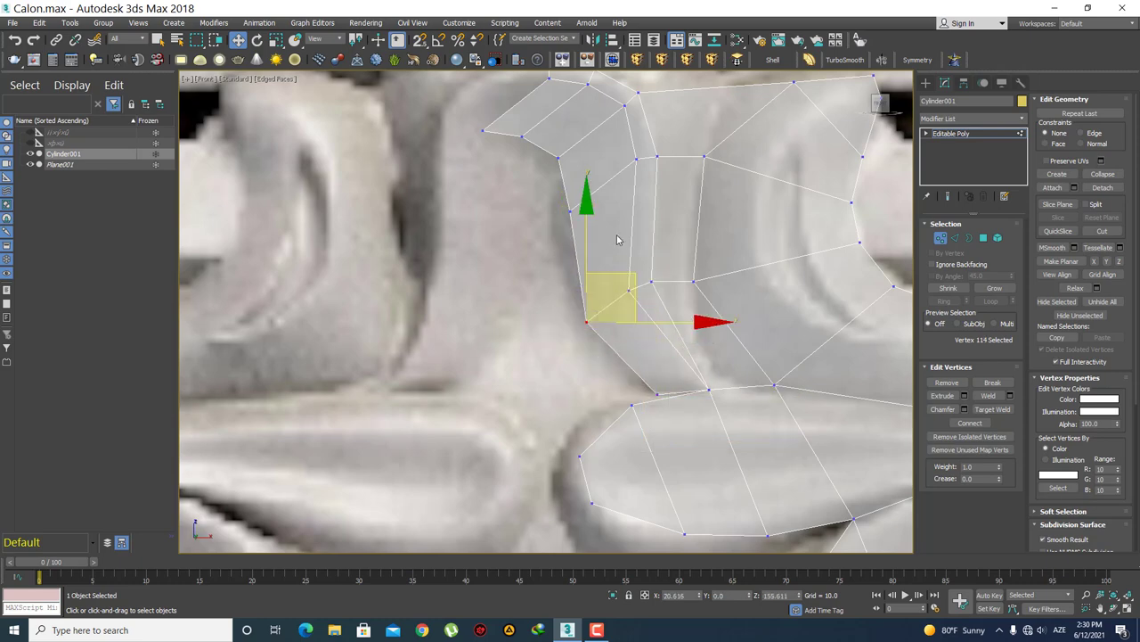
scroll(571, 360, down, 2)
click(541, 326)
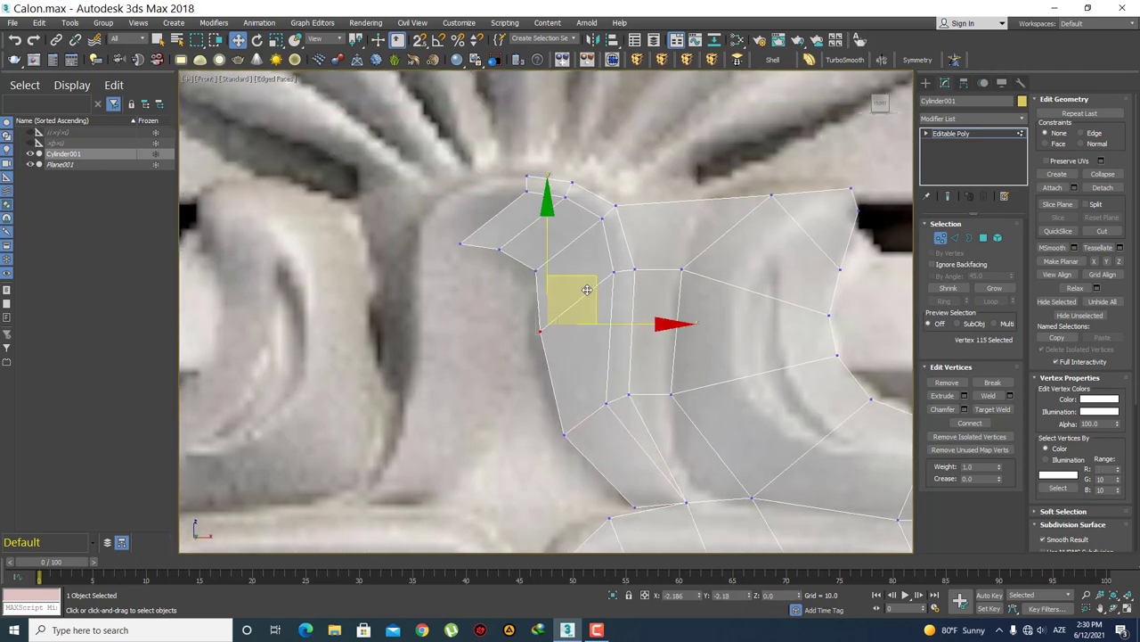
drag(585, 288, 572, 306)
middle_drag(580, 276, 580, 334)
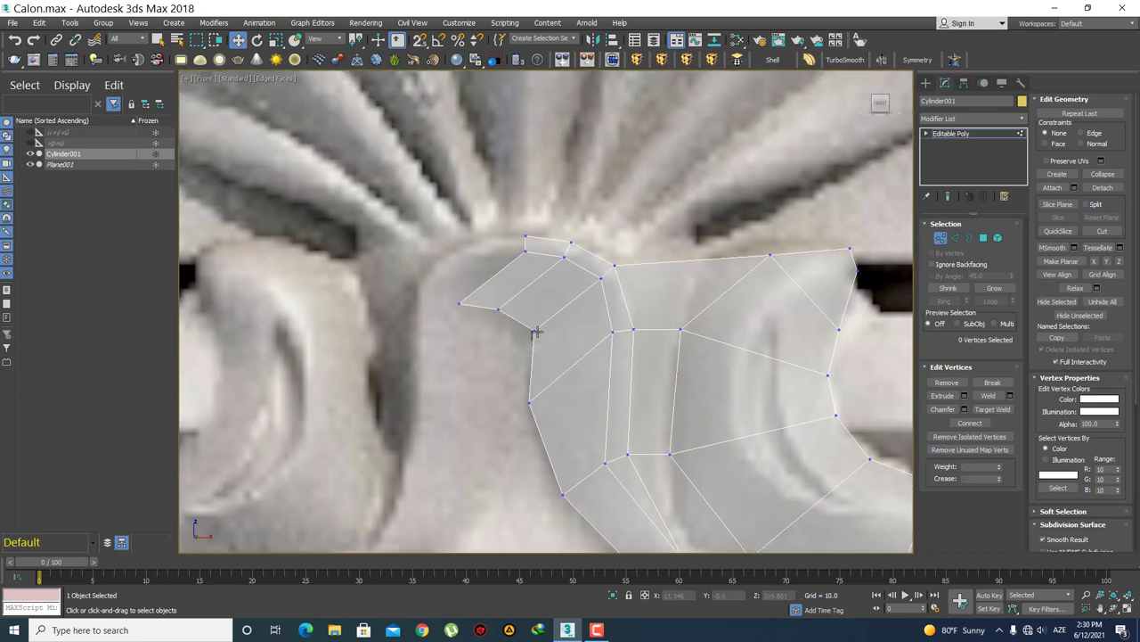
- Pull the strip's top-left vertex and left tip inward to line up with the hook
click(534, 331)
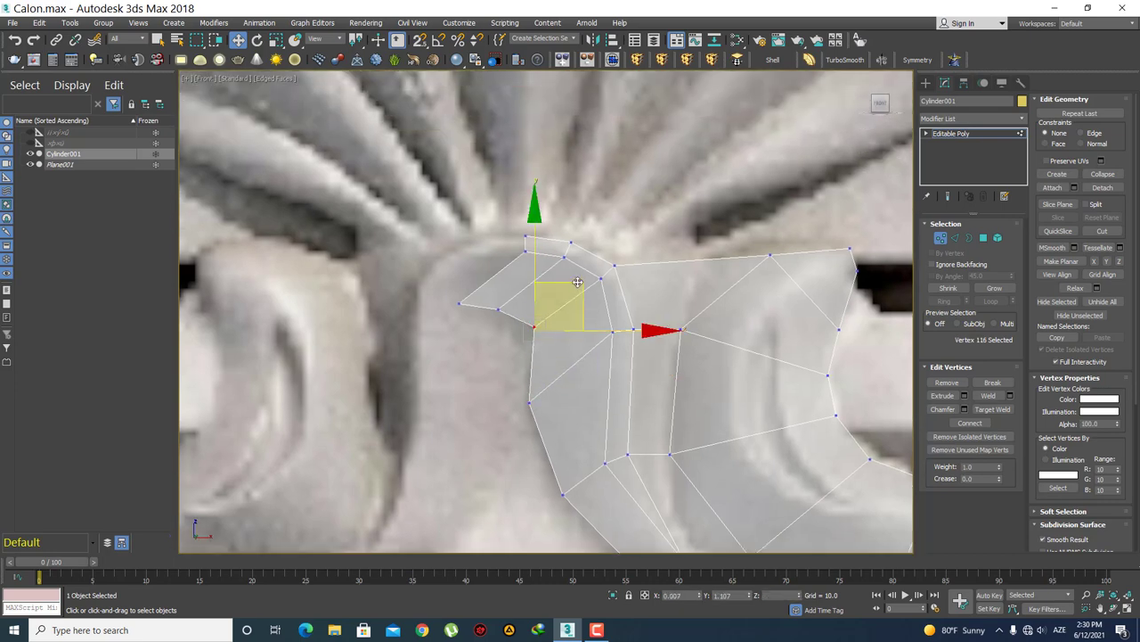
click(528, 348)
scroll(528, 374, up, 2)
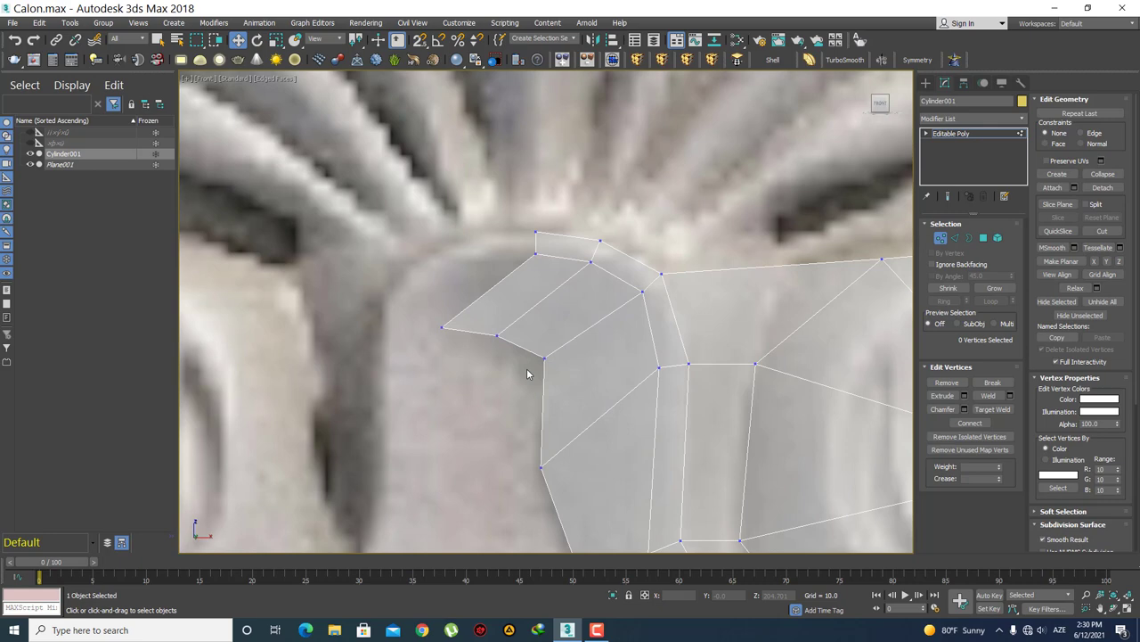
click(497, 333)
drag(545, 299, 592, 316)
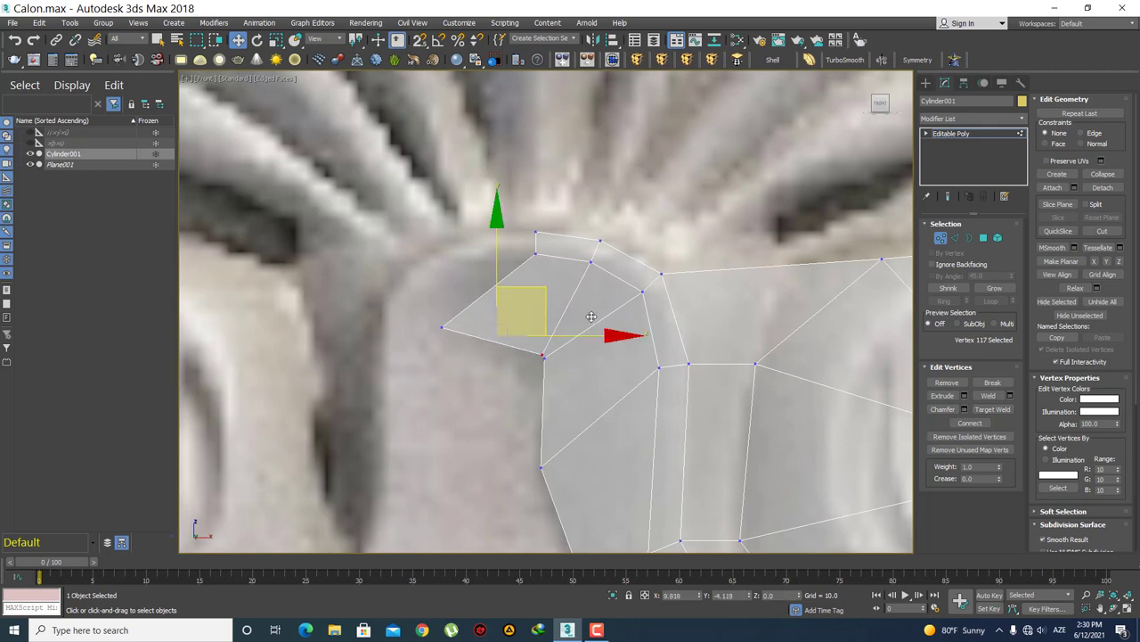
click(553, 392)
click(441, 326)
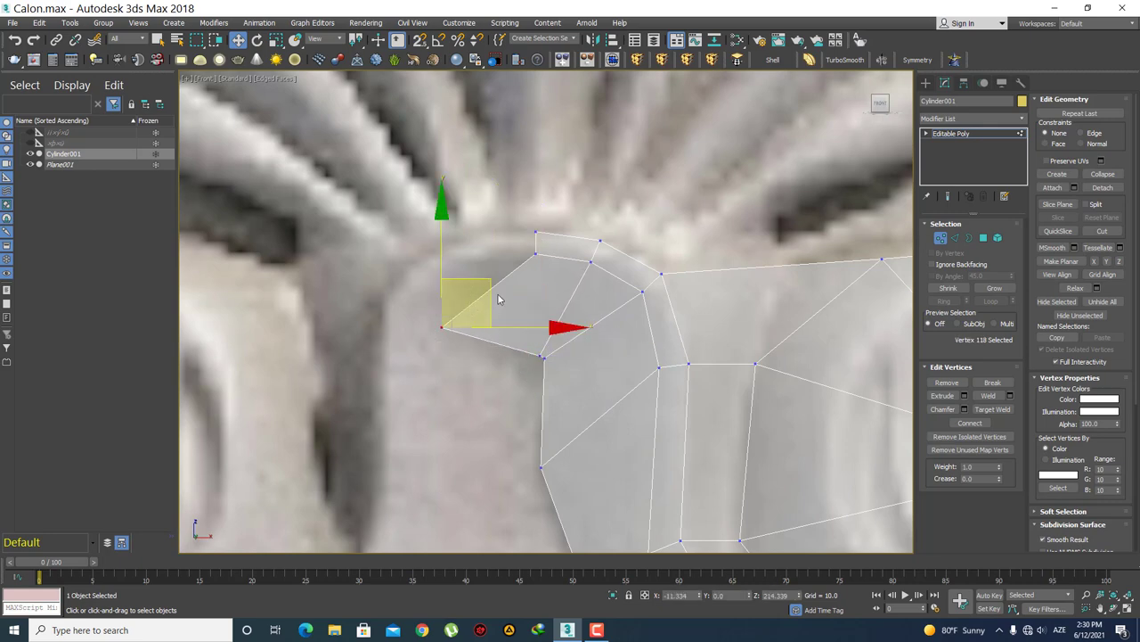
drag(521, 292, 580, 316)
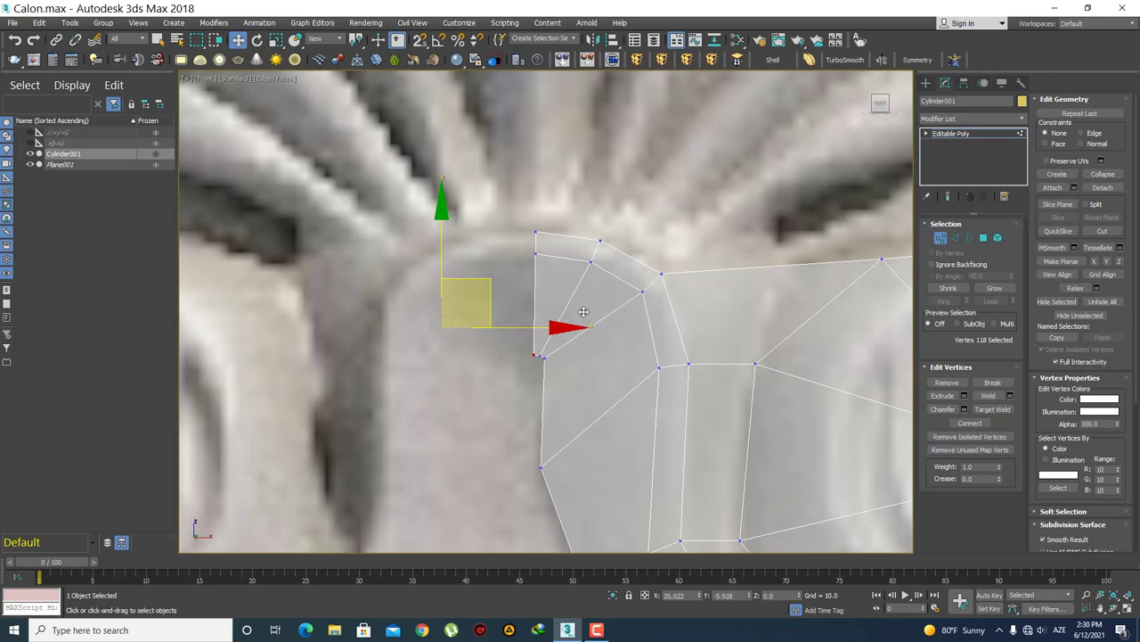
click(584, 398)
scroll(568, 264, down, 2)
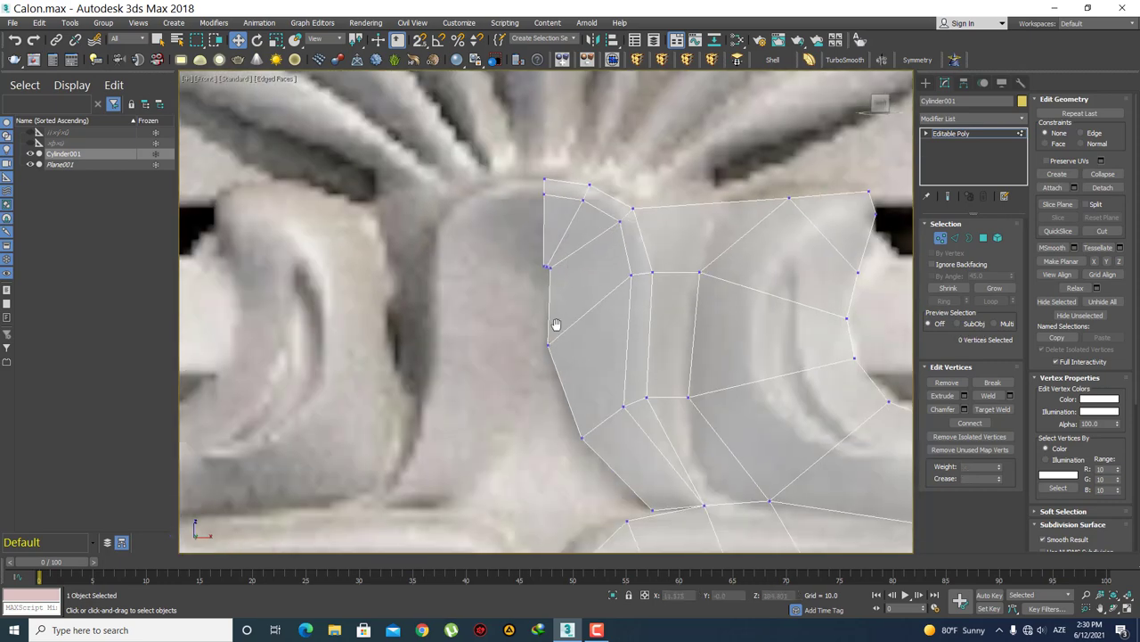